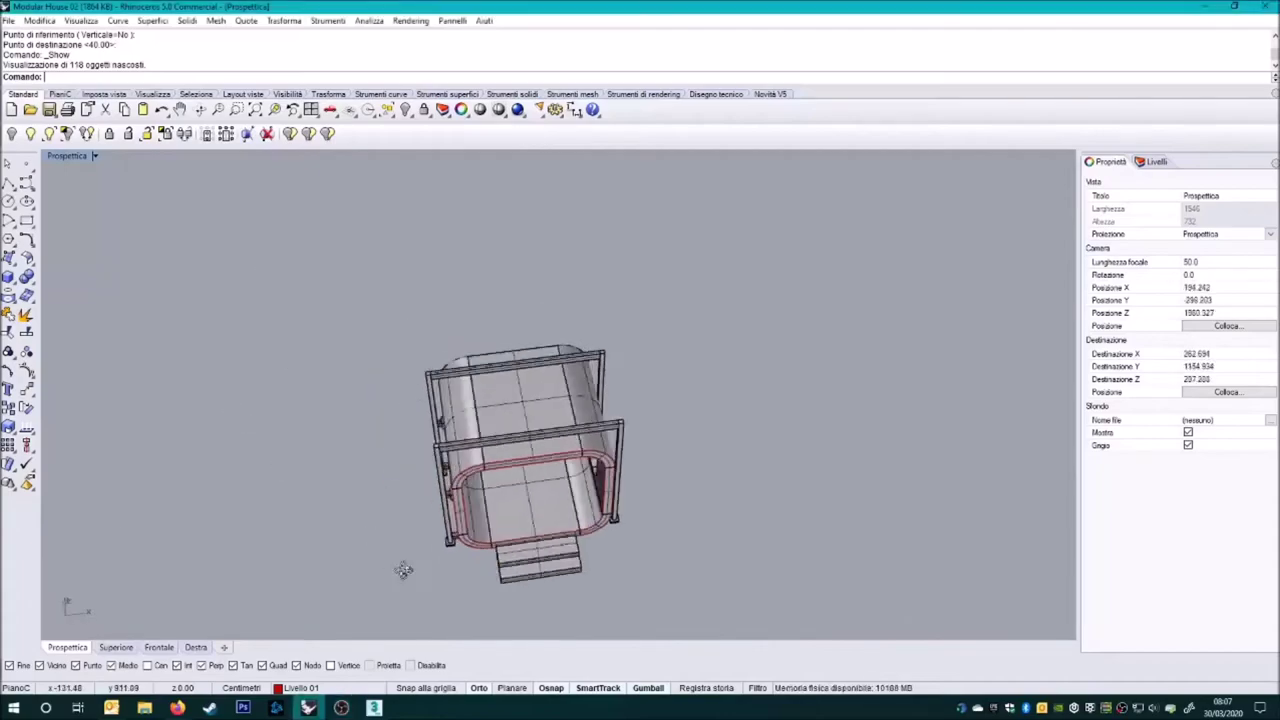
- Inspect the house module's steps, shell, frame beam and bracket, then clear the selection
{"action": "scroll", "coordinate": [429, 449], "scroll_direction": "up", "scroll_amount": 5}
{"action": "left_click", "coordinate": [429, 449]}
{"action": "left_click", "coordinate": [655, 432]}
{"action": "scroll", "coordinate": [569, 468], "scroll_direction": "down", "scroll_amount": 3}
{"action": "mouse_move", "coordinate": [569, 468]}
{"action": "right_mouse_down"}
{"action": "mouse_move", "coordinate": [682, 529]}
{"action": "mouse_move", "coordinate": [612, 510]}
{"action": "mouse_move", "coordinate": [514, 560]}
{"action": "right_mouse_up"}
{"action": "scroll", "coordinate": [682, 529], "scroll_direction": "up", "scroll_amount": 3}
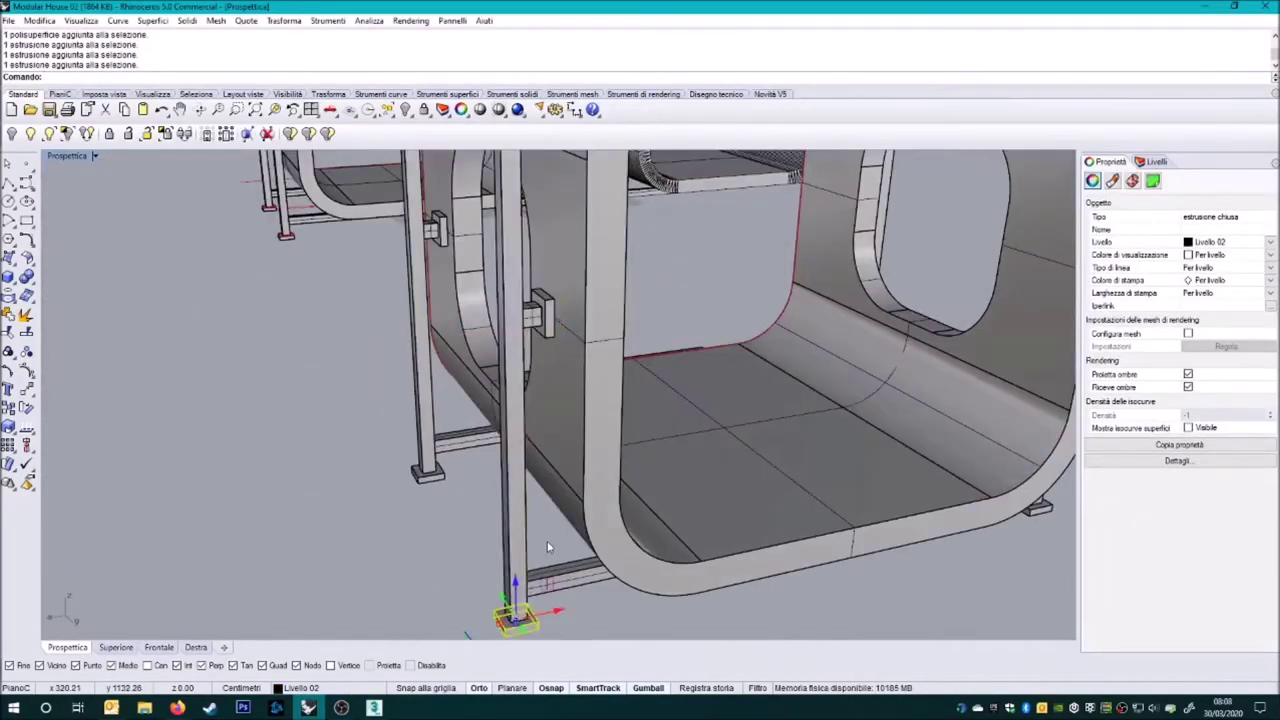
{"action": "left_click", "coordinate": [600, 543]}
{"action": "scroll", "coordinate": [429, 443], "scroll_direction": "up", "scroll_amount": 5}
{"action": "left_click", "coordinate": [429, 443]}
{"action": "right_click_drag", "start_coordinate": [429, 443], "coordinate": [459, 451]}
{"action": "scroll", "coordinate": [459, 451], "scroll_direction": "up", "scroll_amount": 3}
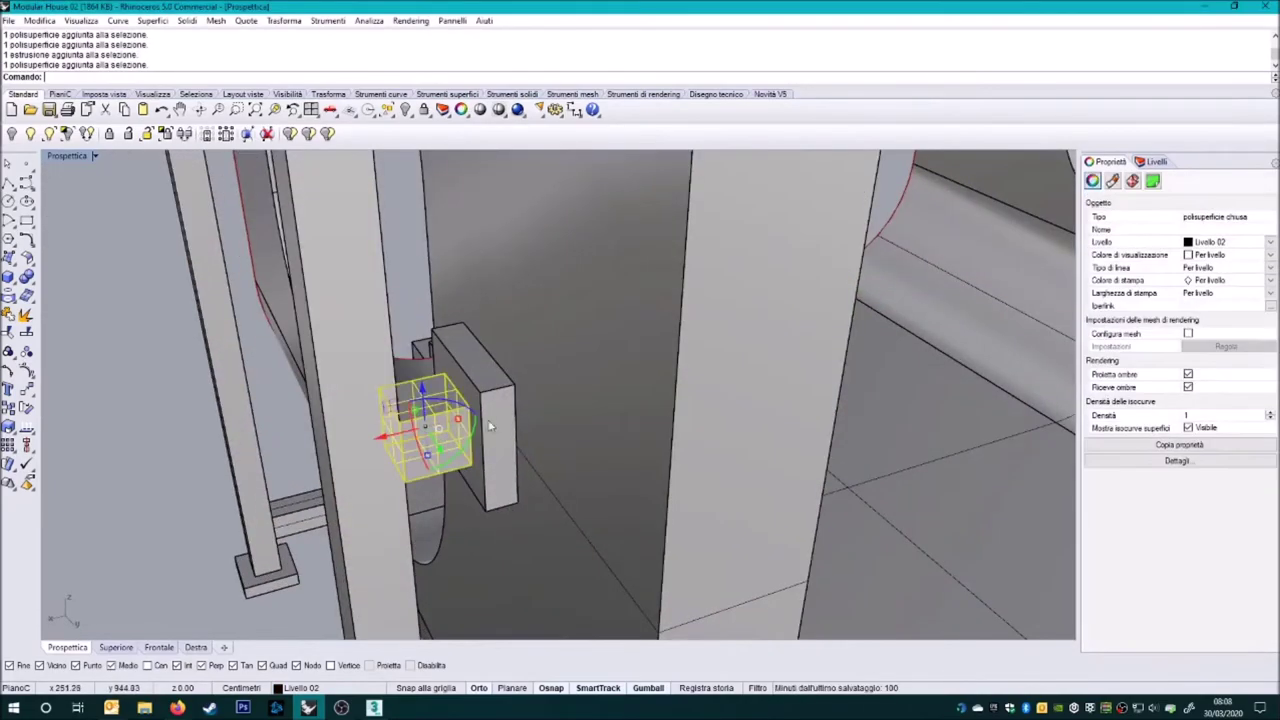
{"action": "scroll", "coordinate": [459, 451], "scroll_direction": "down", "scroll_amount": 5}
{"action": "key", "text": "Escape"}
{"action": "right_click_drag", "start_coordinate": [608, 486], "coordinate": [490, 480]}
{"action": "scroll", "coordinate": [490, 480], "scroll_direction": "up", "scroll_amount": 5}
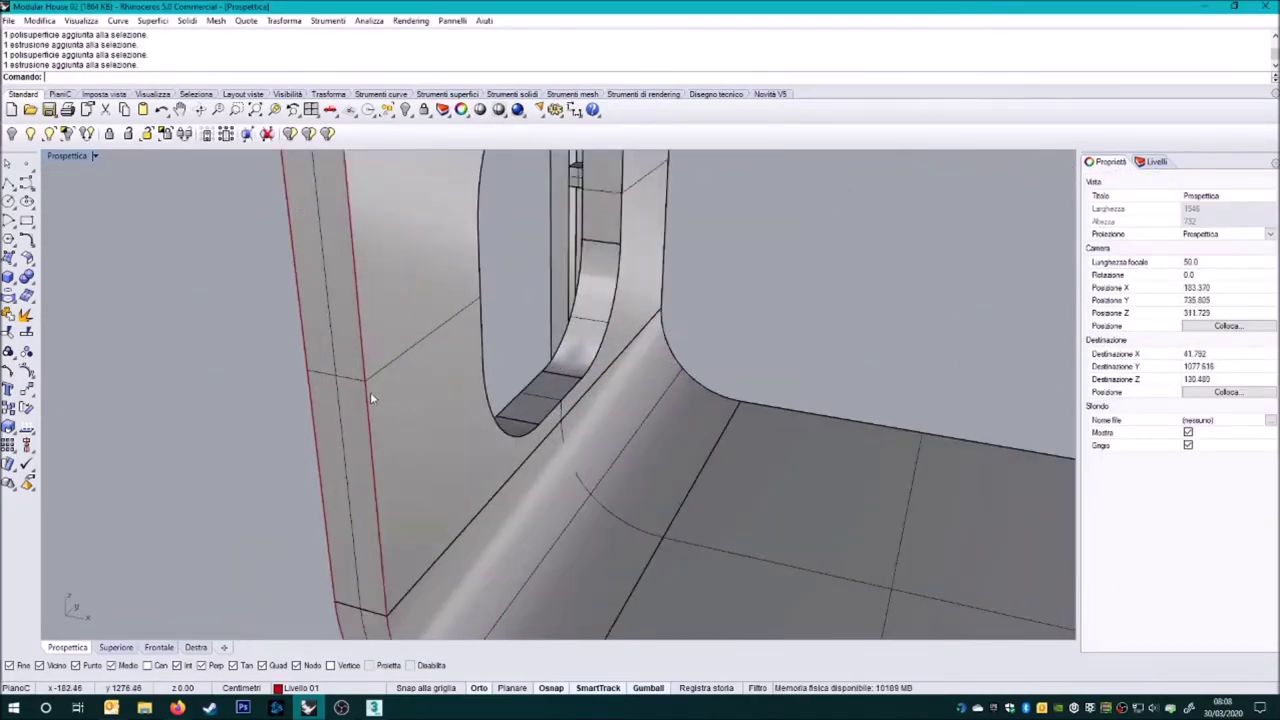
{"action": "scroll", "coordinate": [381, 388], "scroll_direction": "down", "scroll_amount": 5}
- Copy the closed floor-edge curve in place, choosing the curve over the surface
{"action": "left_click", "coordinate": [361, 486]}
{"action": "scroll", "coordinate": [459, 513], "scroll_direction": "up", "scroll_amount": 4}
{"action": "left_click", "coordinate": [15, 381]}
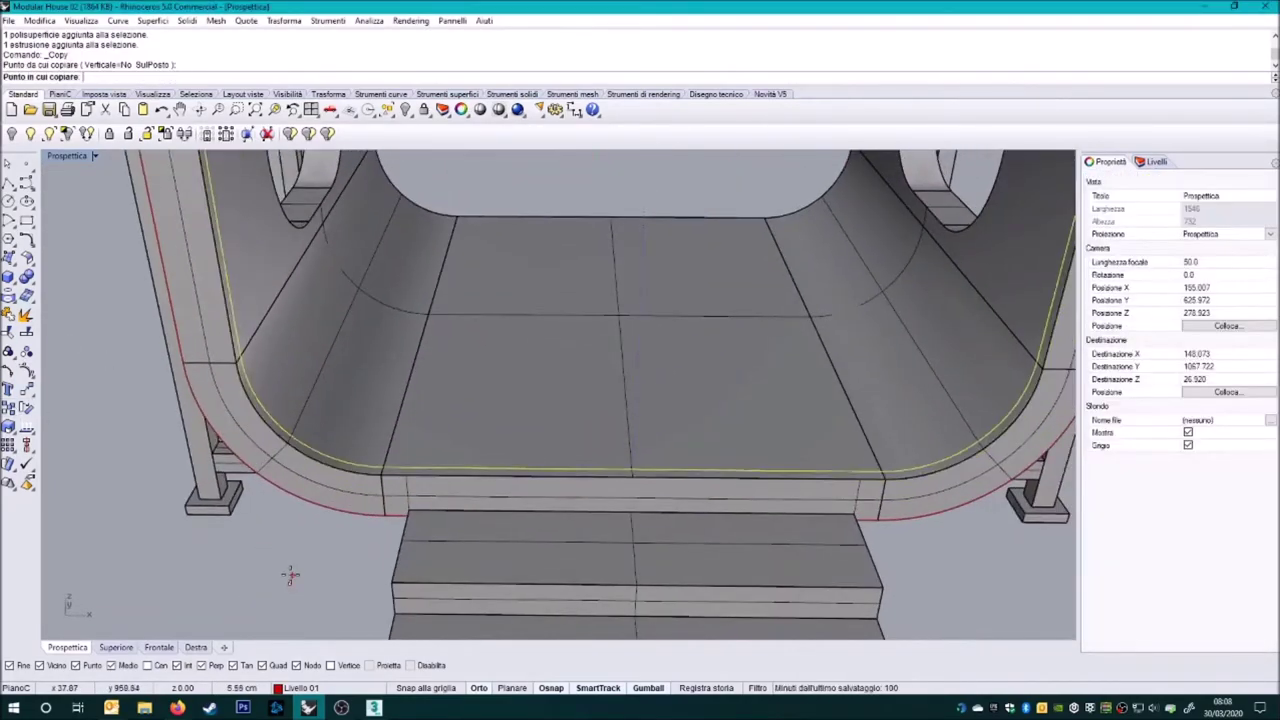
{"action": "type", "text": "5"}
{"action": "key", "text": "Return"}
{"action": "key", "text": "Return"}
{"action": "left_click", "coordinate": [337, 391]}
{"action": "scroll", "coordinate": [337, 391], "scroll_direction": "up", "scroll_amount": 3}
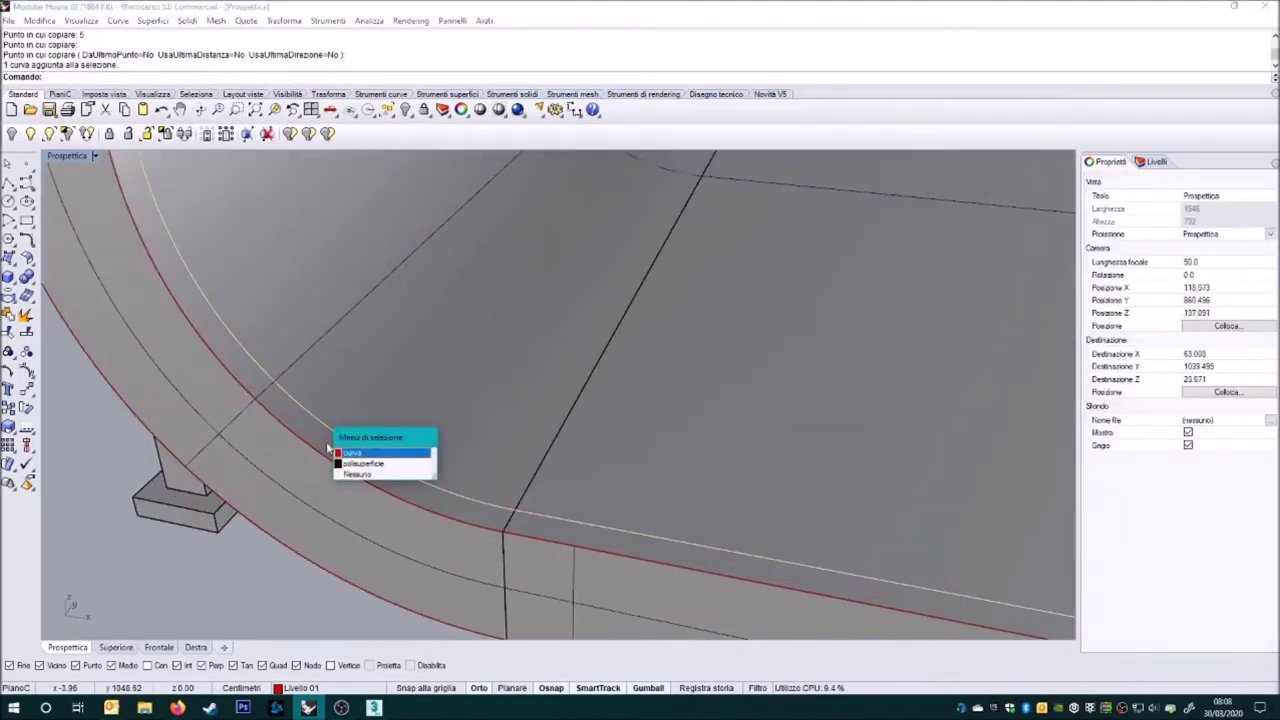
{"action": "left_click", "coordinate": [340, 440]}
{"action": "scroll", "coordinate": [340, 440], "scroll_direction": "down", "scroll_amount": 2}
- Offset the floor-edge curve inward by a distance of 2
{"action": "left_click", "coordinate": [170, 109]}
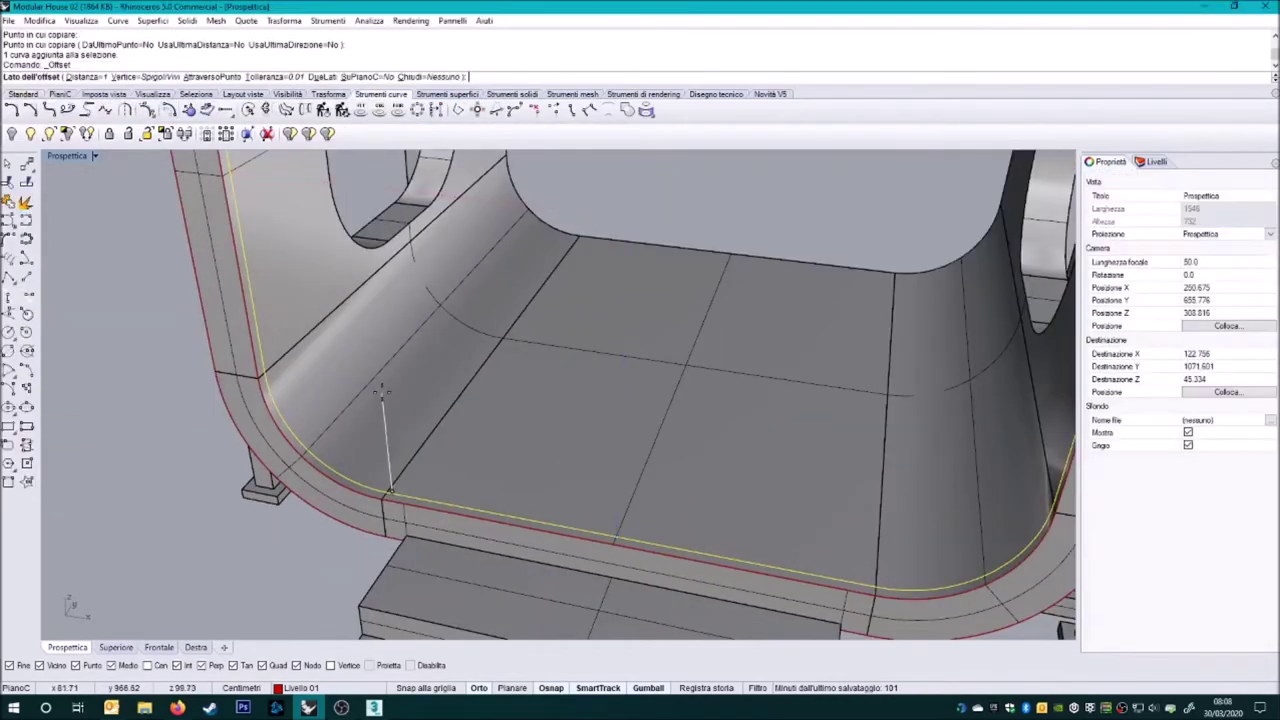
{"action": "type", "text": "2"}
{"action": "key", "text": "Return"}
{"action": "left_click", "coordinate": [491, 437]}
{"action": "scroll", "coordinate": [491, 437], "scroll_direction": "down", "scroll_amount": 3}
{"action": "key", "text": "Escape"}
- Delete the leftover duplicate floor curve
{"action": "scroll", "coordinate": [361, 463], "scroll_direction": "up", "scroll_amount": 5}
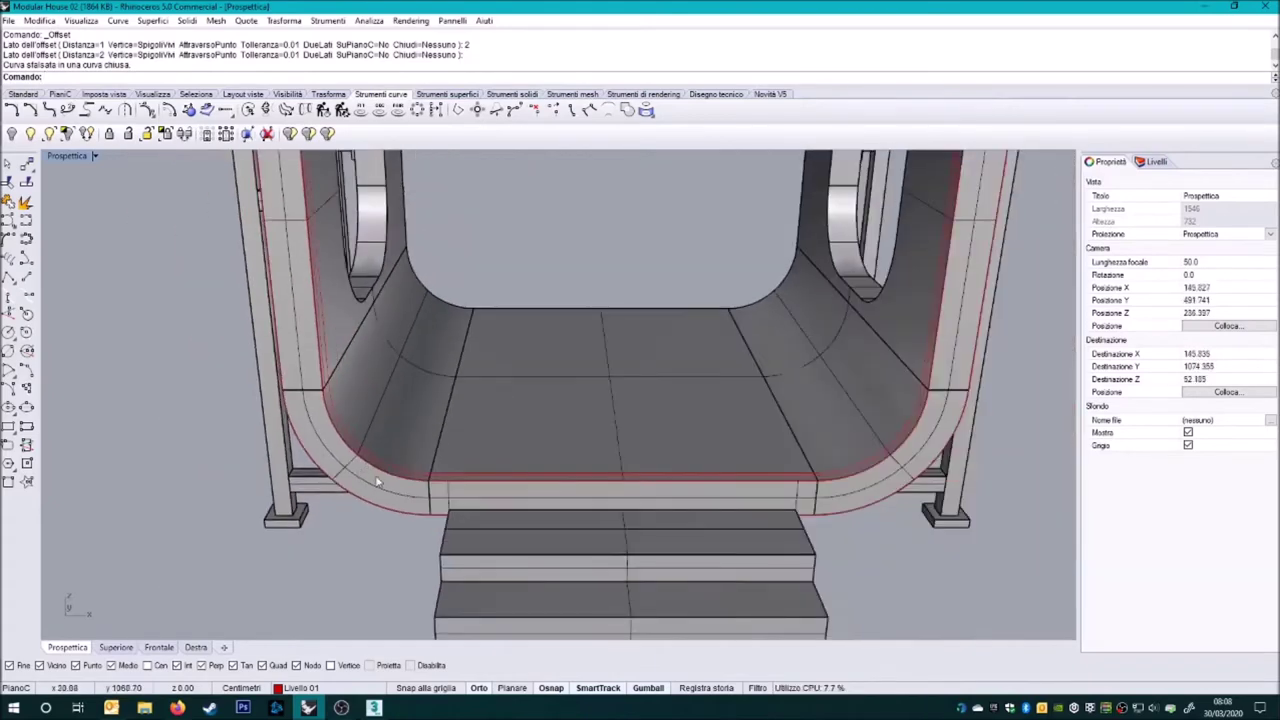
{"action": "left_click", "coordinate": [350, 465]}
{"action": "left_click", "coordinate": [428, 491]}
{"action": "scroll", "coordinate": [428, 491], "scroll_direction": "down", "scroll_amount": 3}
{"action": "left_click", "coordinate": [23, 93]}
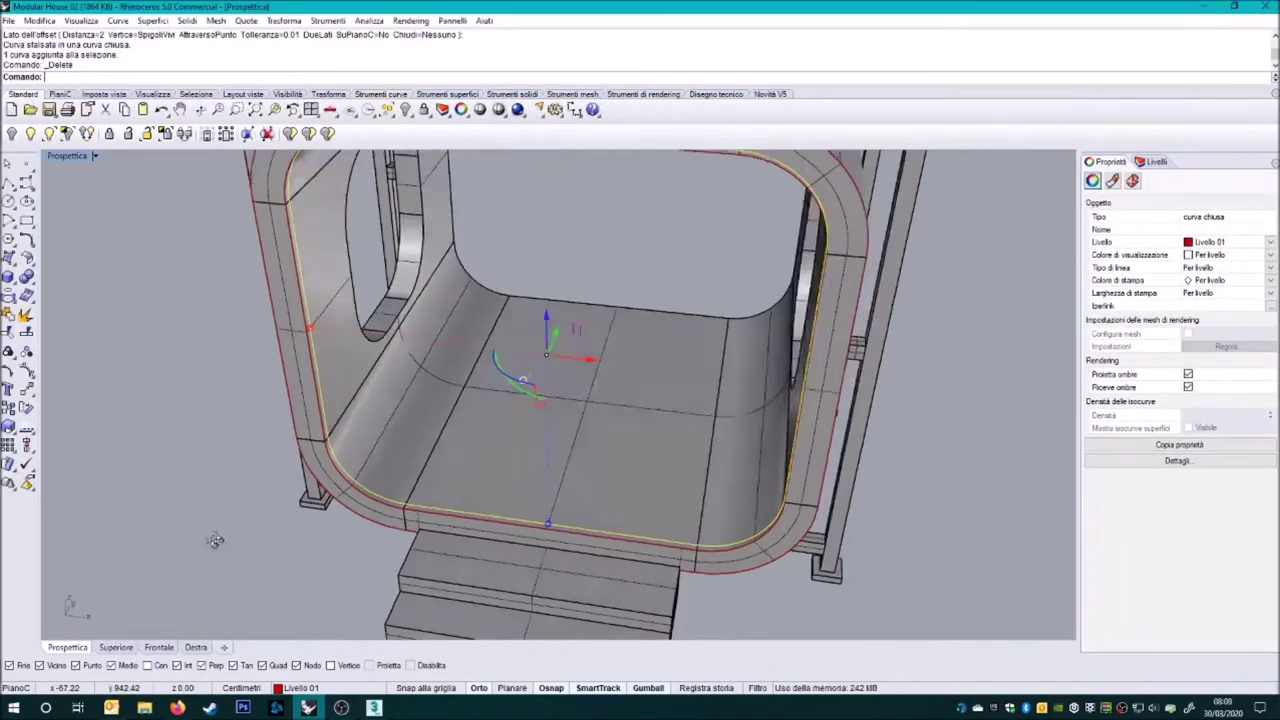
{"action": "key", "text": "Delete"}
{"action": "left_click", "coordinate": [8, 182]}
- In the Front view, copy the vertical guide line for the door, then delete the guide
{"action": "left_click", "coordinate": [159, 647]}
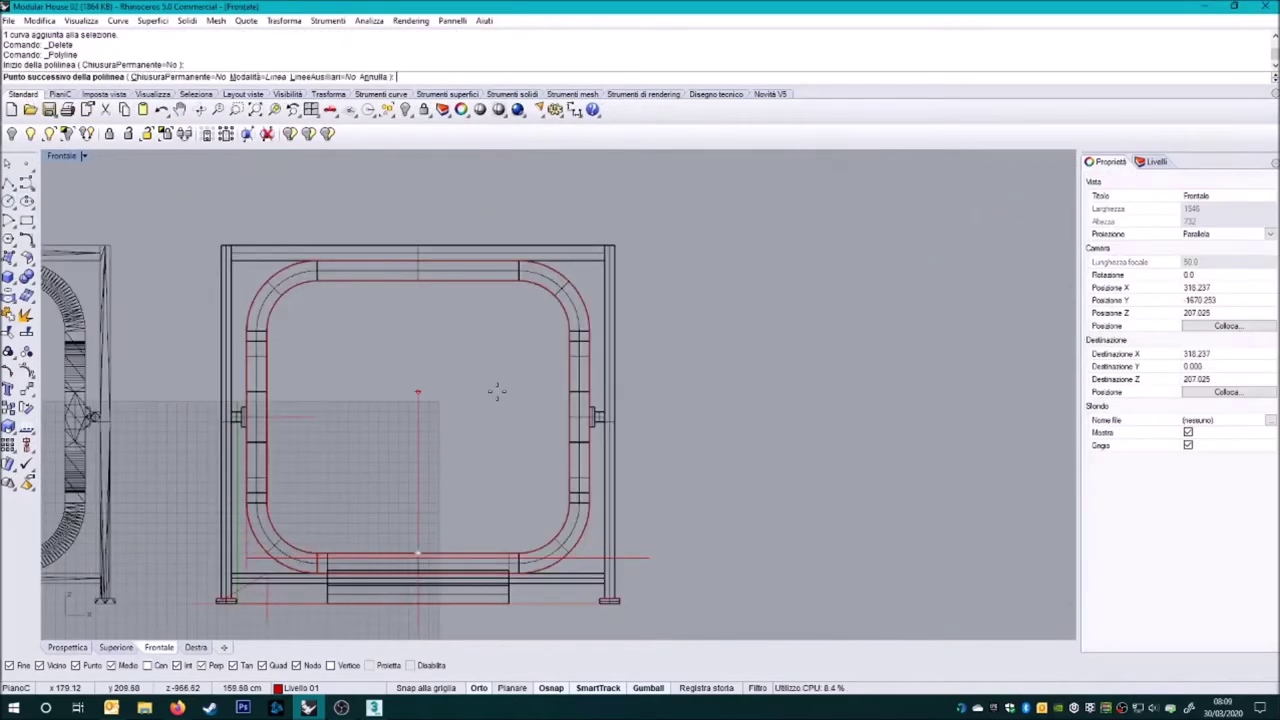
{"action": "key", "text": "Return"}
{"action": "left_click", "coordinate": [418, 450]}
{"action": "left_click", "coordinate": [506, 390]}
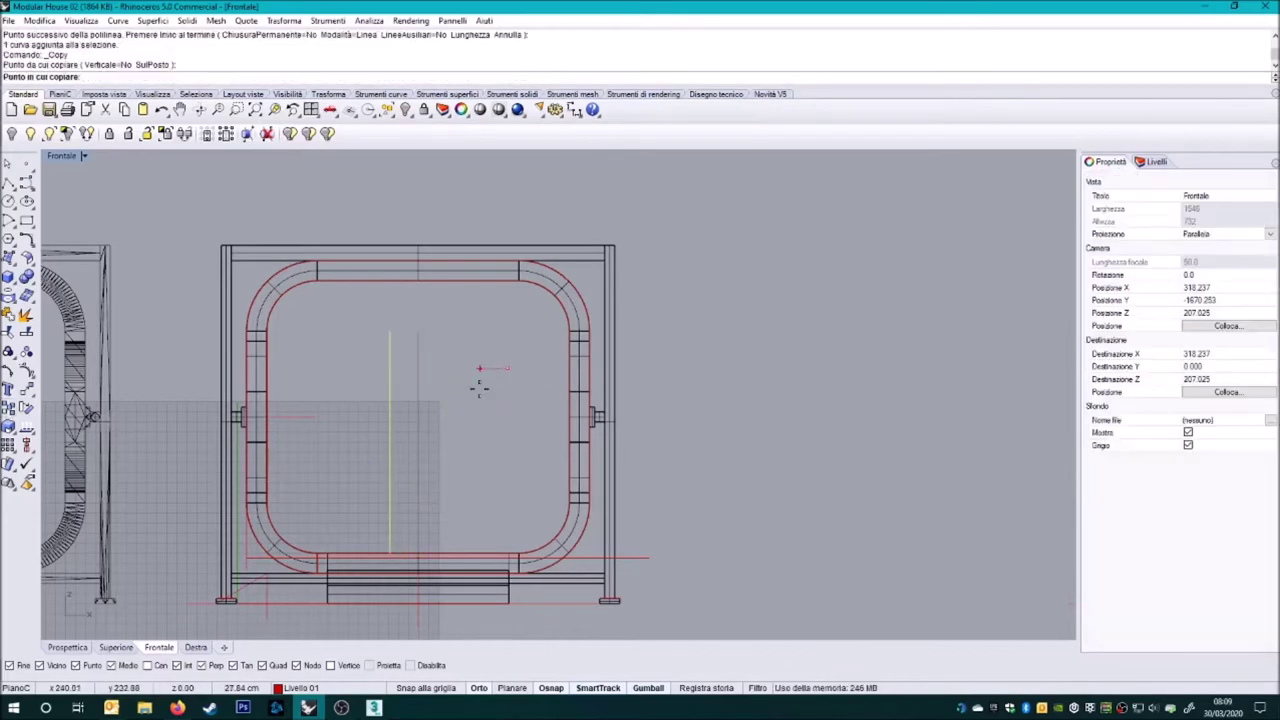
{"action": "key", "text": "Escape"}
{"action": "left_click", "coordinate": [67, 647]}
{"action": "scroll", "coordinate": [599, 374], "scroll_direction": "down", "scroll_amount": 2}
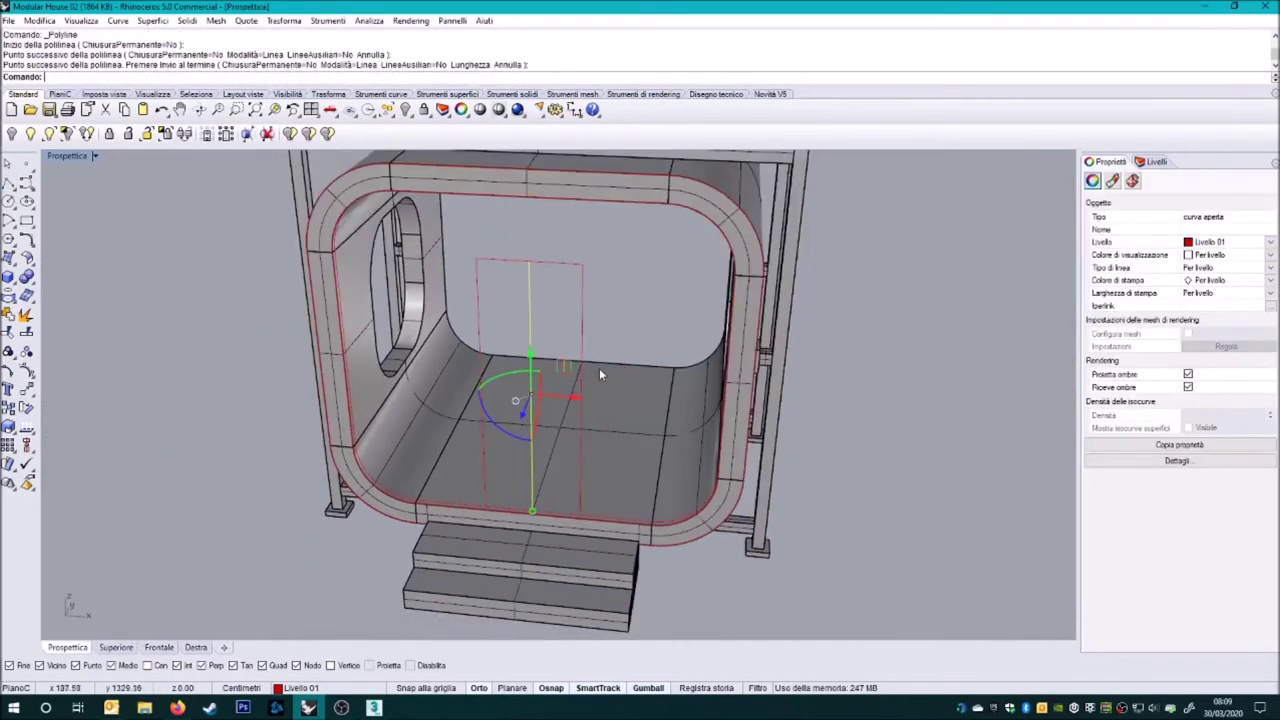
{"action": "key", "text": "Delete"}
- Draw the door rectangle at the centre of the module and remove a stray line
{"action": "right_click_drag", "start_coordinate": [532, 285], "coordinate": [495, 232]}
{"action": "left_click", "coordinate": [26, 221]}
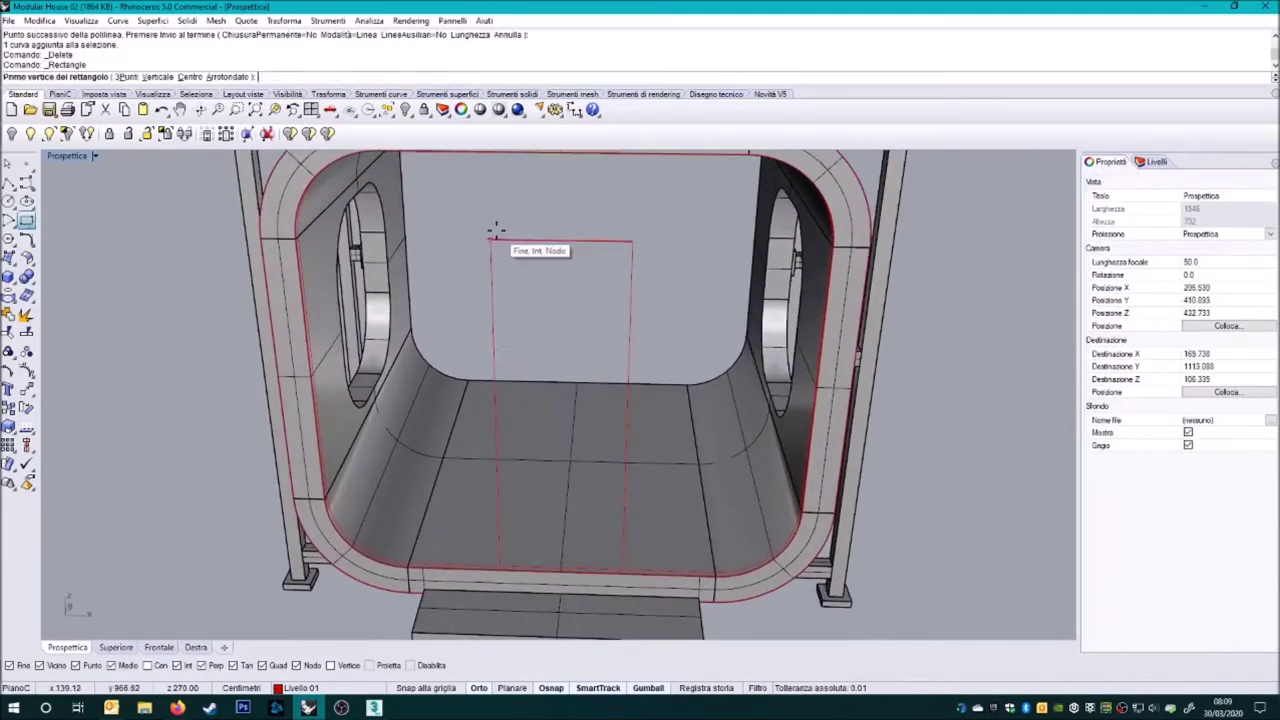
{"action": "left_click", "coordinate": [562, 242]}
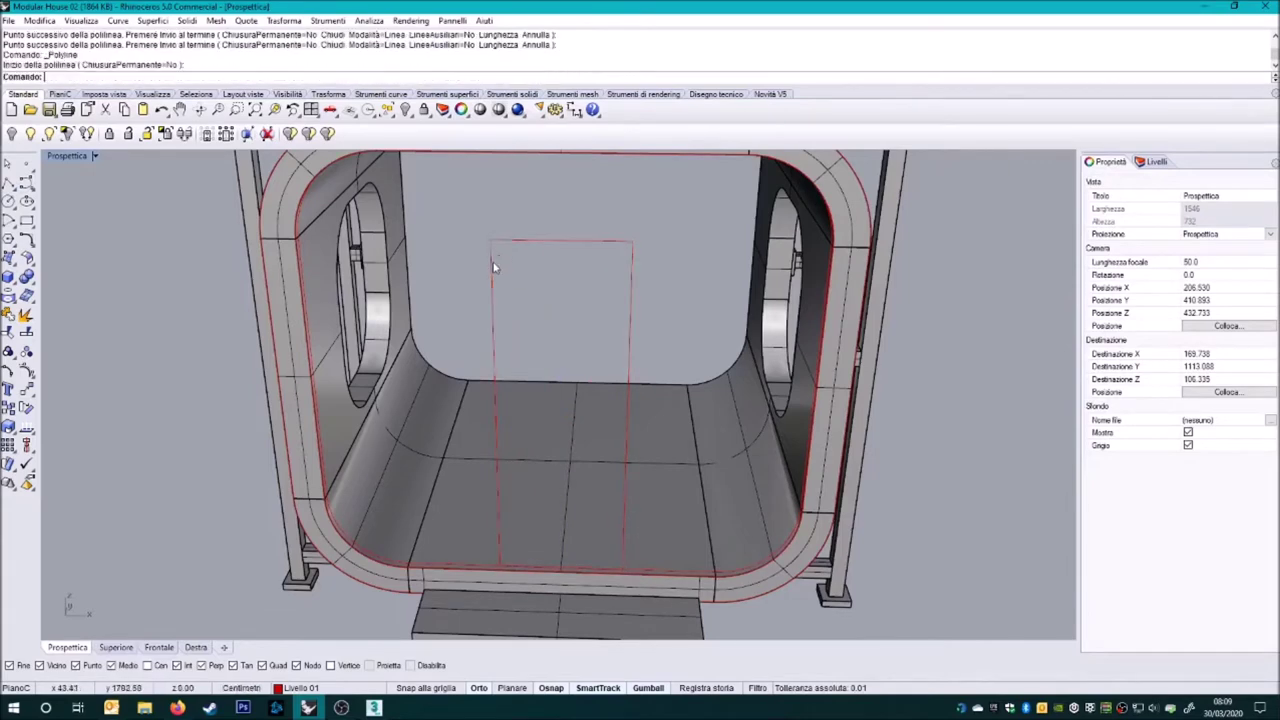
{"action": "key", "text": "Delete"}
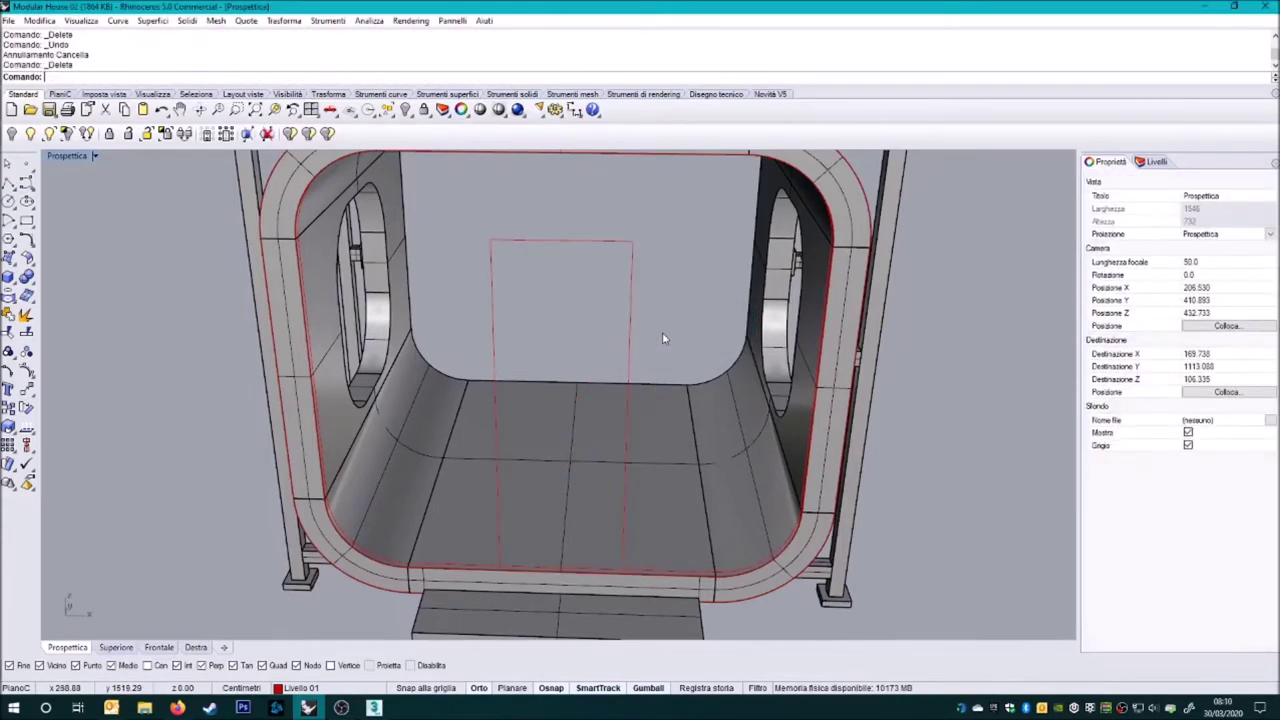
- Hide everything except the door rectangle and draw a dividing line inside it
{"action": "right_click_drag", "start_coordinate": [662, 332], "coordinate": [543, 272]}
{"action": "left_click", "coordinate": [541, 272]}
{"action": "key", "text": "ctrl+i"}
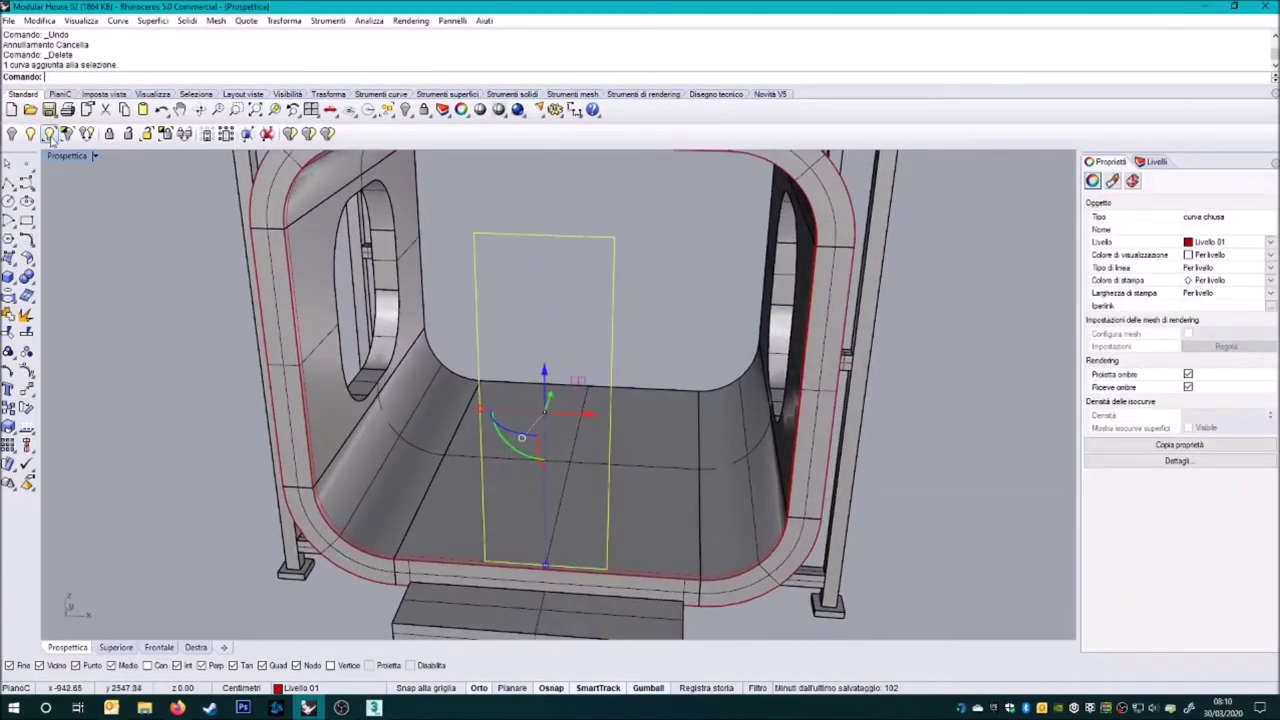
{"action": "key", "text": "ctrl+h"}
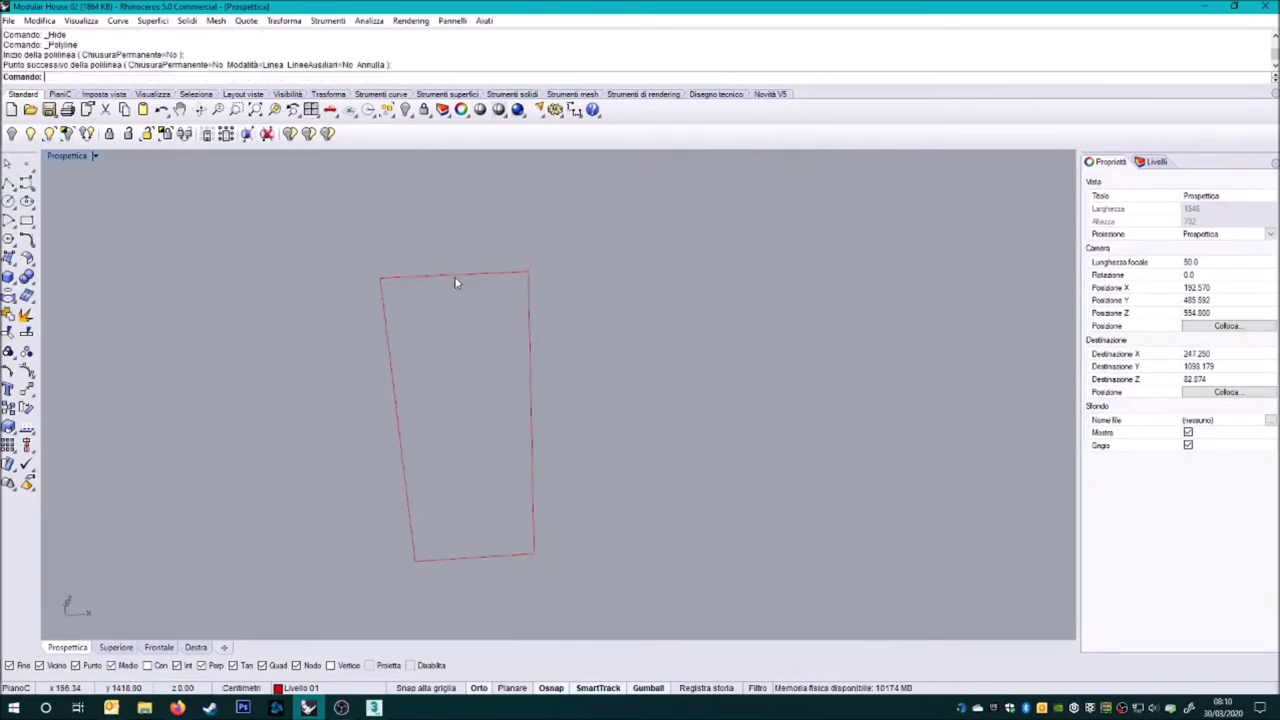
{"action": "type", "text": "210"}
{"action": "key", "text": "Return"}
{"action": "key", "text": "Return"}
{"action": "left_click", "coordinate": [455, 295]}
{"action": "key", "text": "F10"}
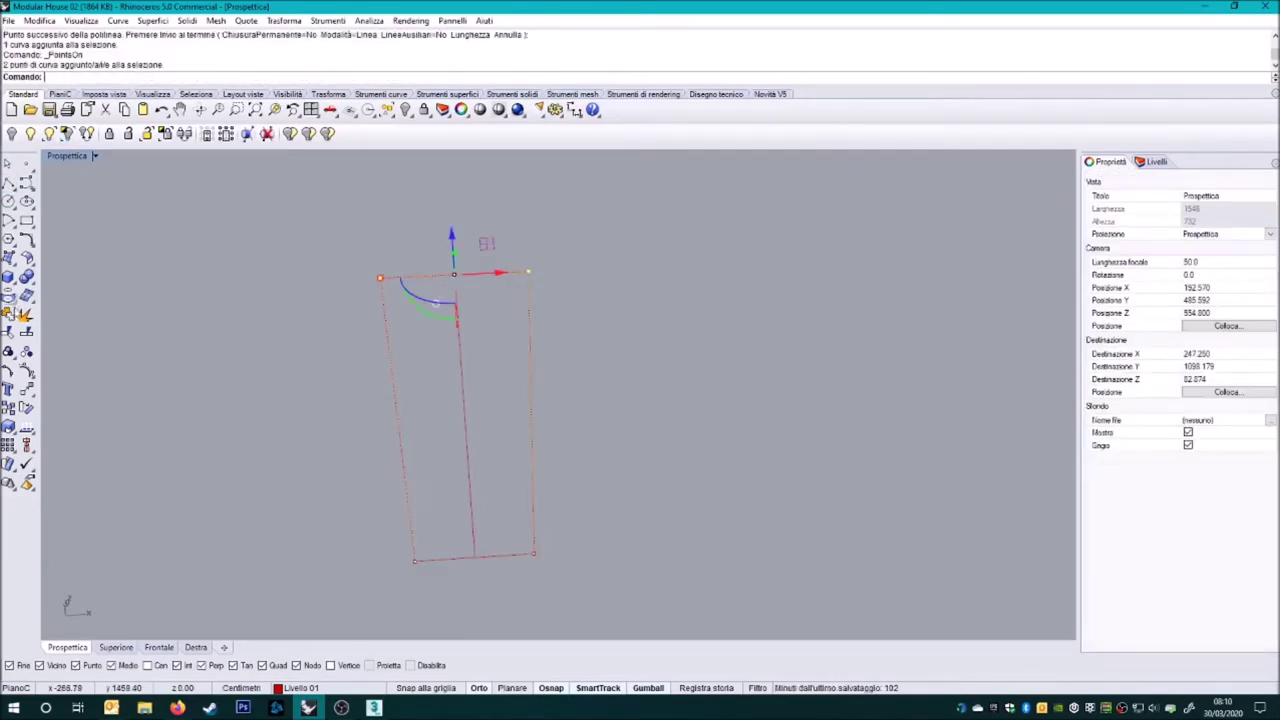
- Offset the door rectangle by 2, delete the leftover line, and show all hidden geometry
{"action": "left_click", "coordinate": [381, 93]}
{"action": "left_click", "coordinate": [105, 109]}
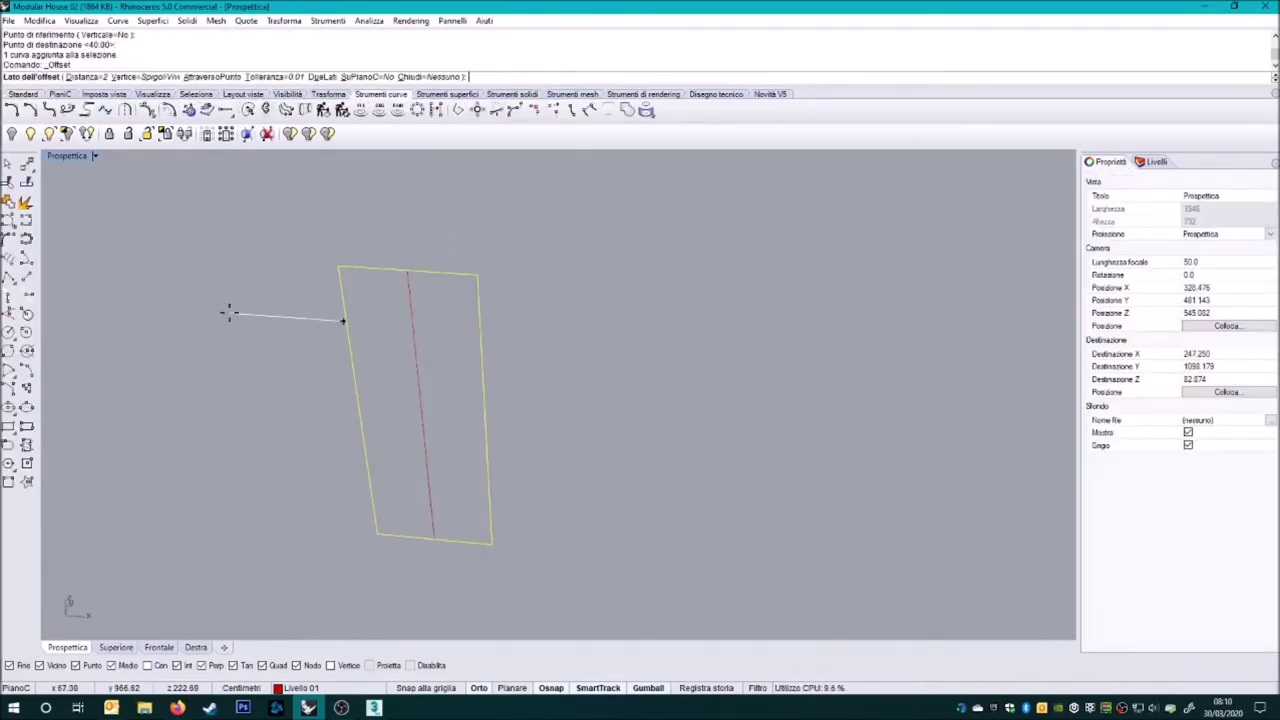
{"action": "type", "text": "5"}
{"action": "right_click_drag", "start_coordinate": [329, 464], "coordinate": [310, 450]}
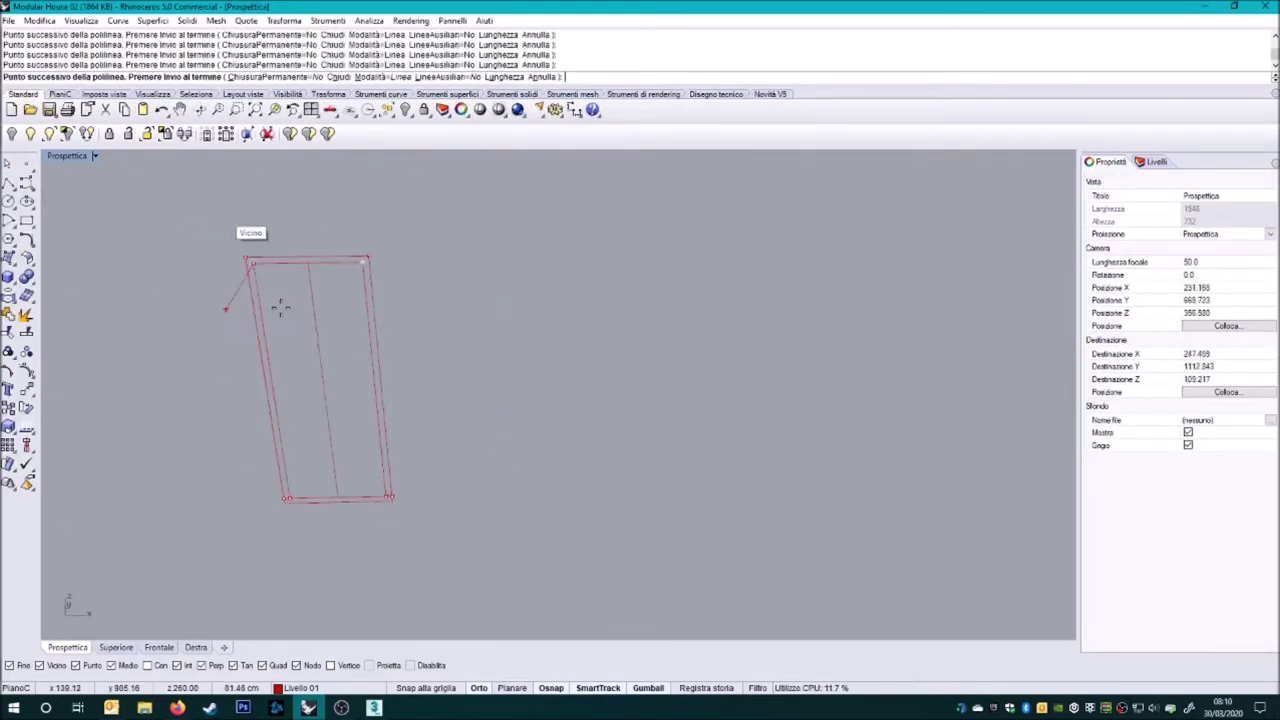
{"action": "left_click", "coordinate": [302, 499]}
{"action": "key", "text": "Delete"}
{"action": "key", "text": "ctrl+alt+h"}
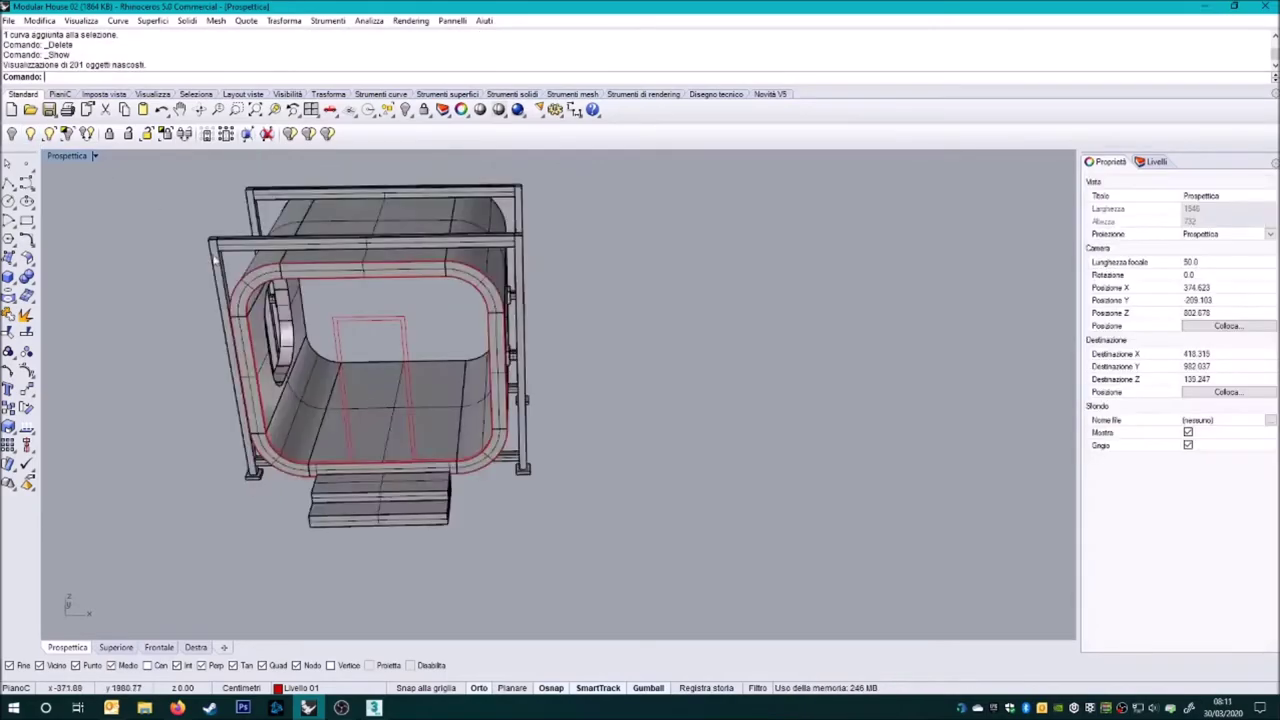
- Extrude the wall curve into a solid panel on both sides
{"action": "scroll", "coordinate": [367, 302], "scroll_direction": "up", "scroll_amount": 3}
{"action": "right_click_drag", "start_coordinate": [367, 302], "coordinate": [339, 509]}
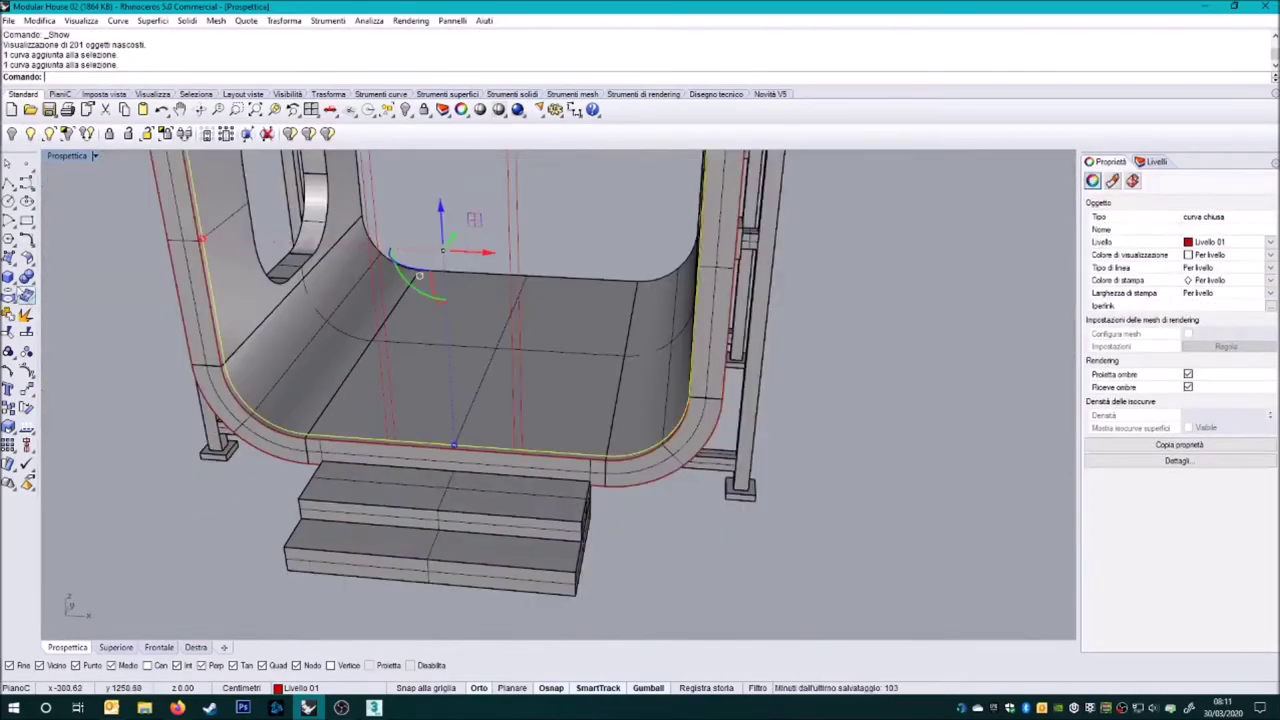
{"action": "left_click", "coordinate": [8, 296]}
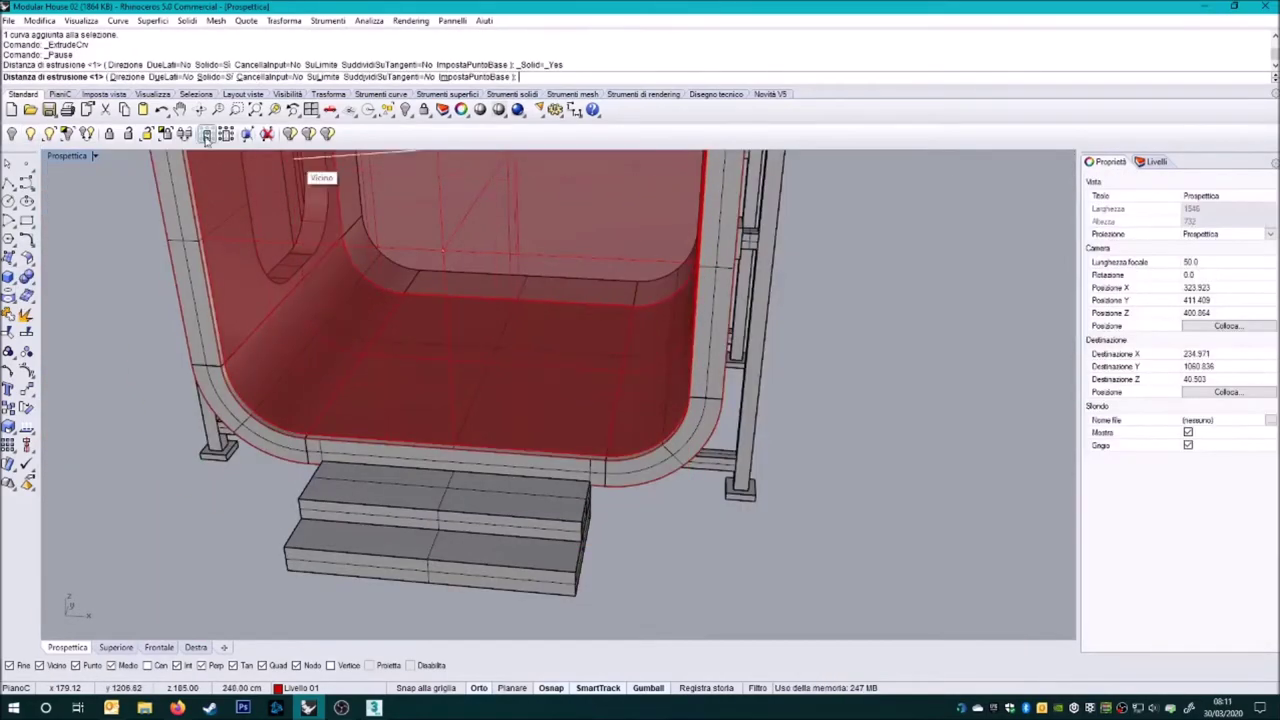
{"action": "left_click", "coordinate": [186, 78]}
{"action": "key", "text": "Return"}
- Create a new cyan layer and move the wall panel onto it
{"action": "left_click", "coordinate": [1155, 161]}
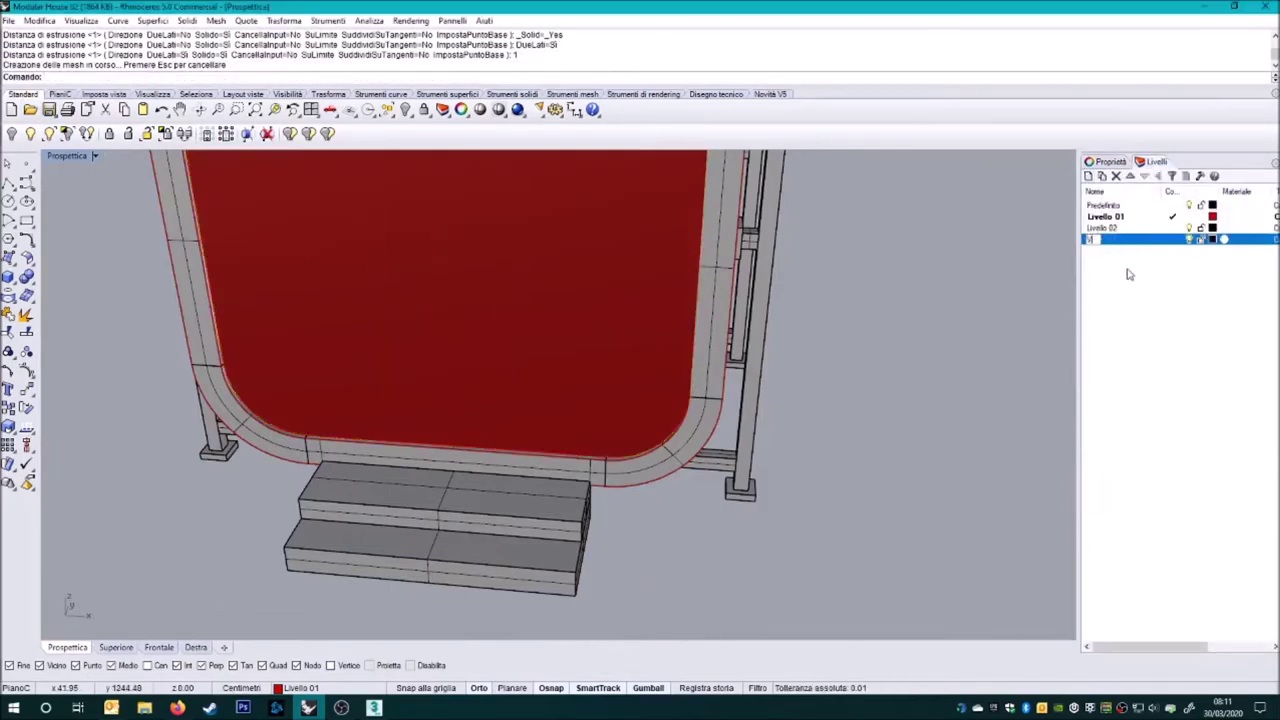
{"action": "left_click", "coordinate": [1212, 228]}
{"action": "left_click", "coordinate": [540, 394]}
{"action": "left_click", "coordinate": [689, 471]}
{"action": "left_click", "coordinate": [428, 271]}
{"action": "mouse_move", "coordinate": [428, 271]}
{"action": "right_mouse_down"}
{"action": "mouse_move", "coordinate": [423, 517]}
{"action": "mouse_move", "coordinate": [530, 330]}
{"action": "right_mouse_up"}
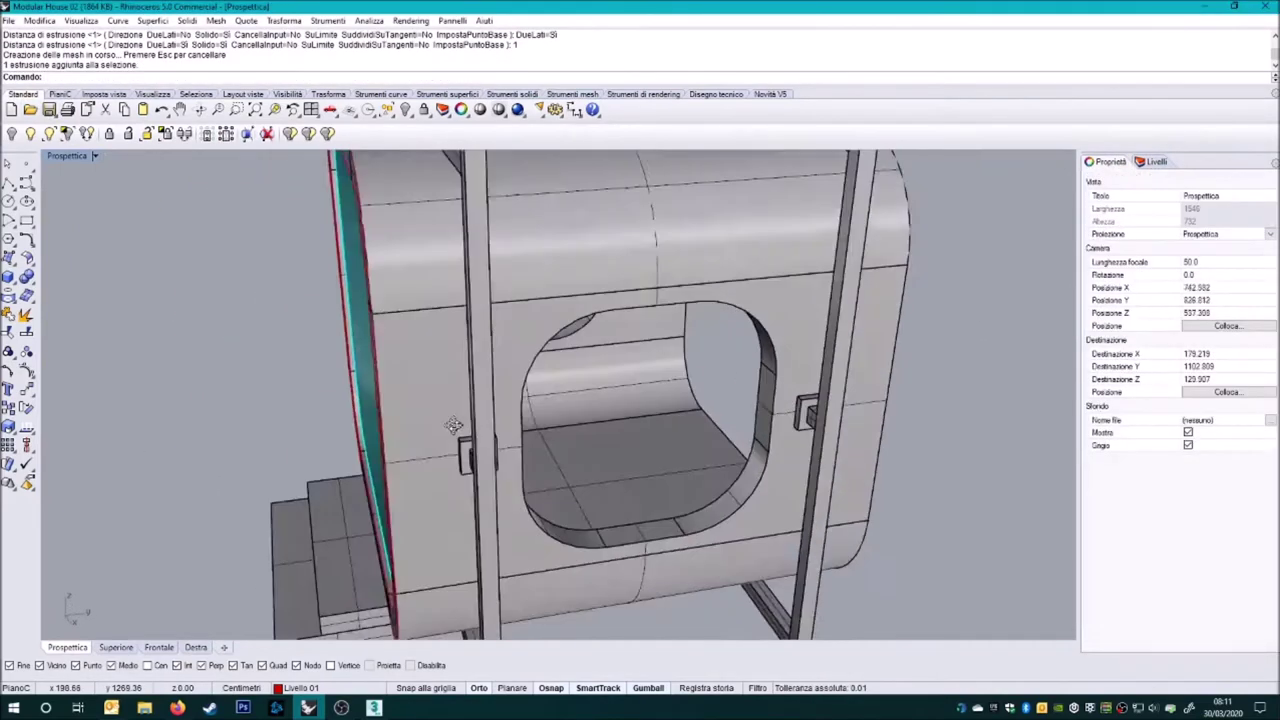
- In wireframe, trace a closed polyline along the doorway outline
{"action": "key", "text": "ctrl+alt+w"}
{"action": "left_click", "coordinate": [491, 316]}
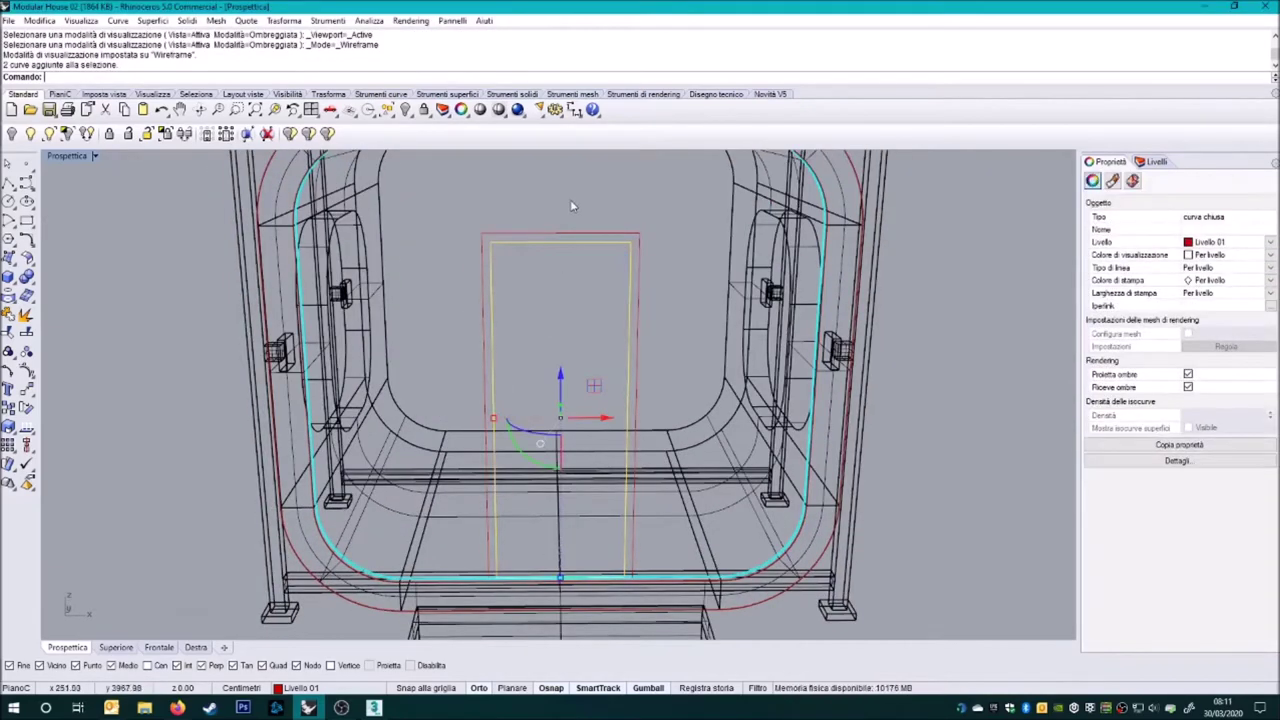
{"action": "right_click_drag", "start_coordinate": [545, 284], "coordinate": [471, 357]}
{"action": "key", "text": "Escape"}
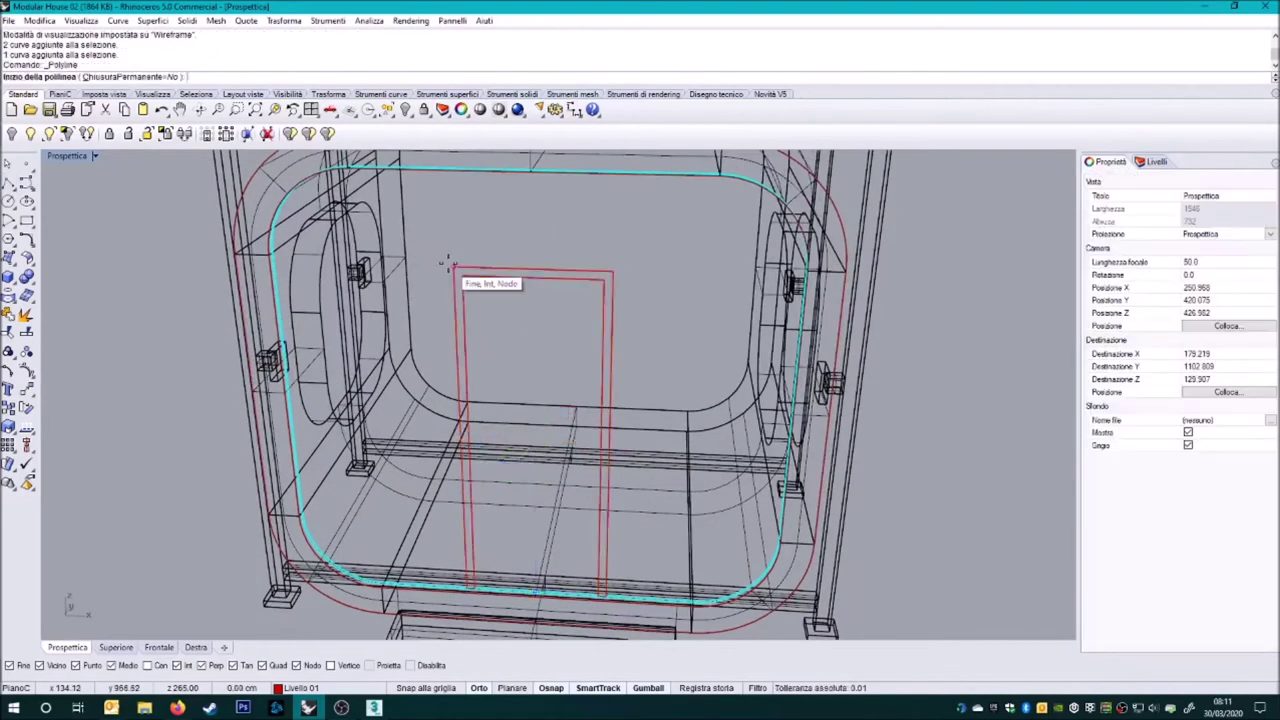
{"action": "scroll", "coordinate": [603, 590], "scroll_direction": "up", "scroll_amount": 5}
{"action": "scroll", "coordinate": [603, 590], "scroll_direction": "up", "scroll_amount": 3}
{"action": "left_click", "coordinate": [607, 504]}
{"action": "scroll", "coordinate": [620, 560], "scroll_direction": "up", "scroll_amount": 3}
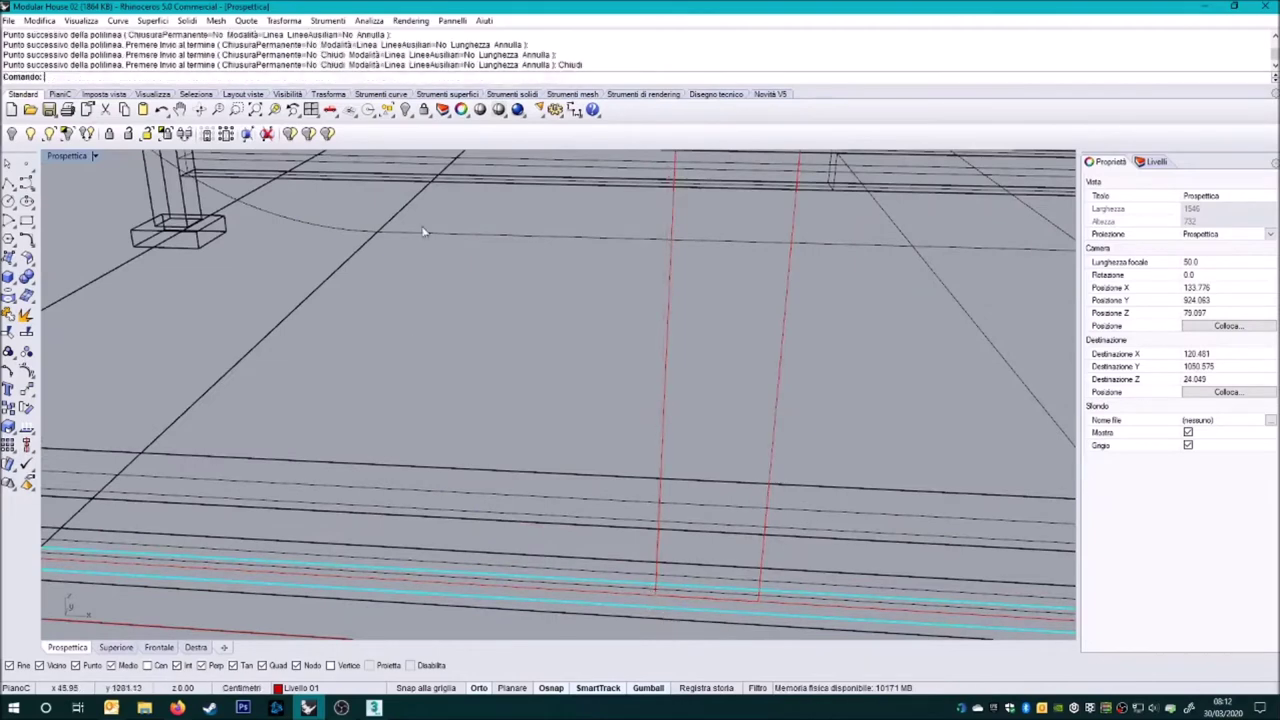
{"action": "scroll", "coordinate": [423, 232], "scroll_direction": "down", "scroll_amount": 10}
{"action": "left_click", "coordinate": [509, 371]}
{"action": "key", "text": "ctrl+alt+s"}
- Extrude the doorway outline, subtract it from the cyan panel, and delete the leftover object
{"action": "left_click", "coordinate": [26, 314]}
{"action": "right_click_drag", "start_coordinate": [500, 420], "coordinate": [118, 402]}
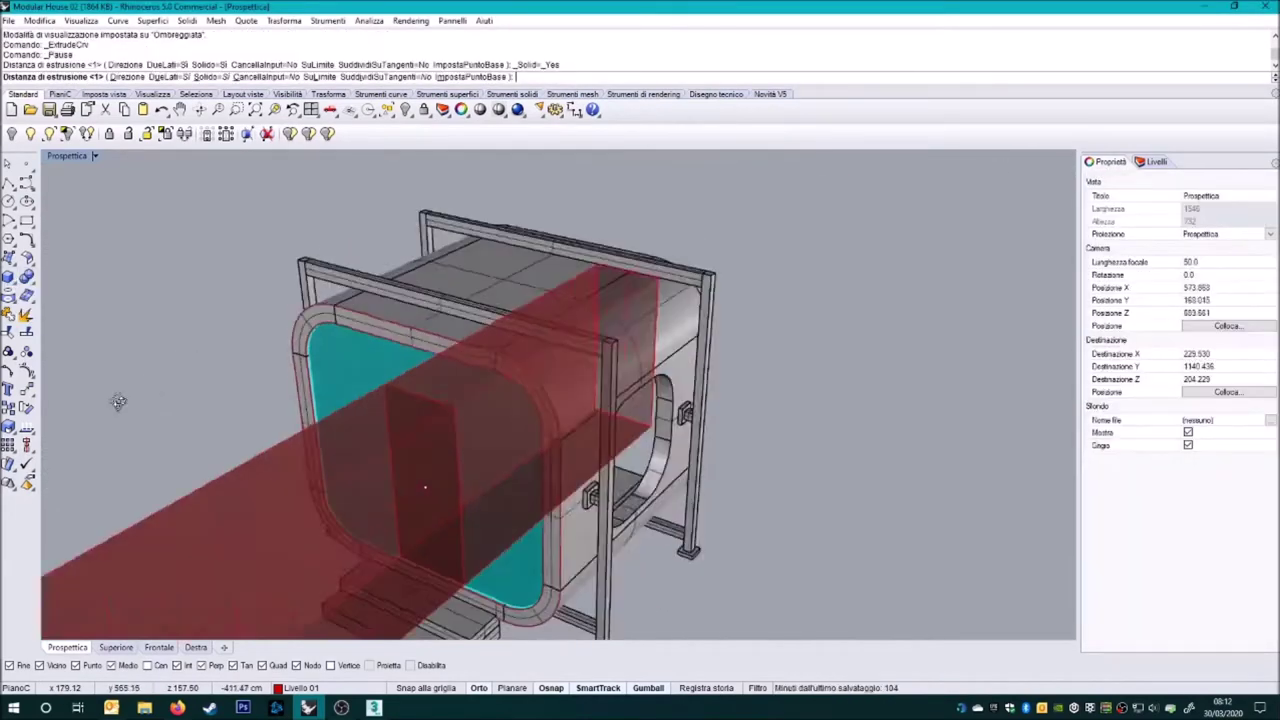
{"action": "key", "text": "Return"}
{"action": "left_click", "coordinate": [26, 276]}
{"action": "left_click", "coordinate": [343, 514]}
{"action": "key", "text": "Return"}
{"action": "left_click", "coordinate": [457, 457]}
{"action": "scroll", "coordinate": [363, 317], "scroll_direction": "up", "scroll_amount": 5}
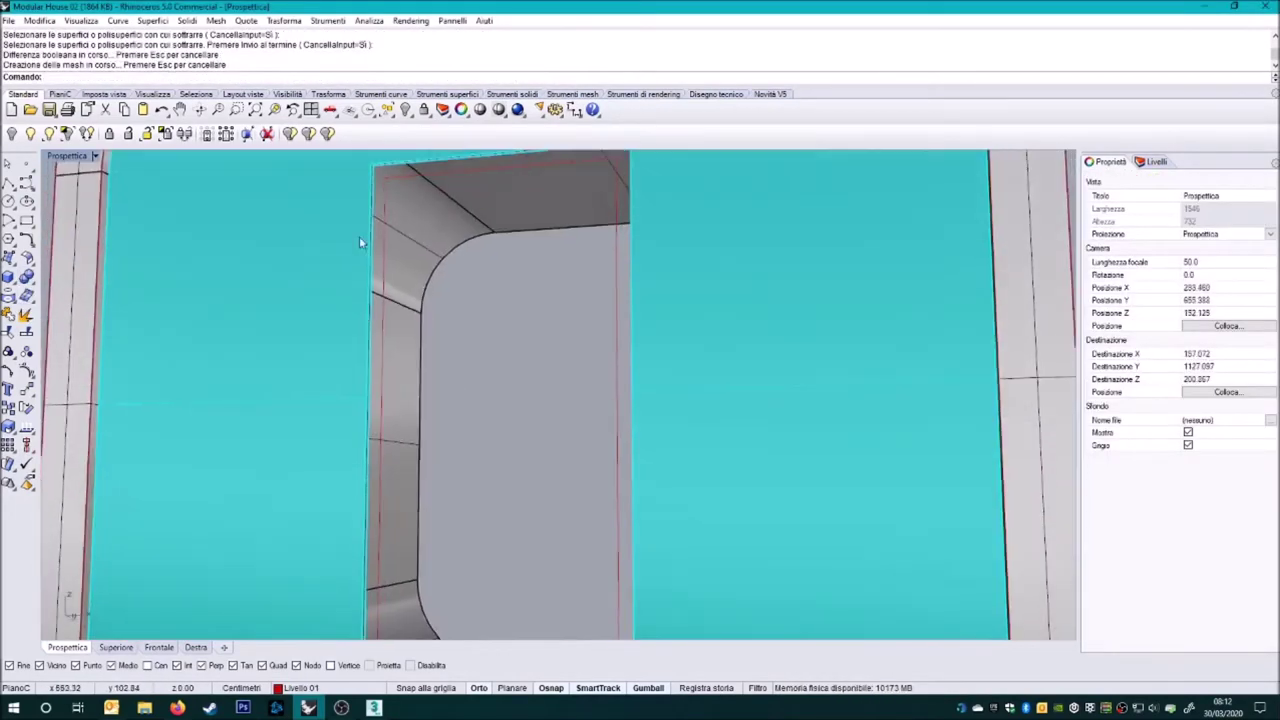
{"action": "right_click_drag", "start_coordinate": [363, 317], "coordinate": [400, 371]}
{"action": "left_click", "coordinate": [489, 419]}
{"action": "scroll", "coordinate": [489, 419], "scroll_direction": "down", "scroll_amount": 5}
{"action": "key", "text": "Delete"}
- Extrude the doorway edge curve to a depth of 3 to form a red door frame
{"action": "scroll", "coordinate": [436, 331], "scroll_direction": "up", "scroll_amount": 5}
{"action": "scroll", "coordinate": [436, 331], "scroll_direction": "up", "scroll_amount": 3}
{"action": "left_click", "coordinate": [408, 291]}
{"action": "scroll", "coordinate": [408, 291], "scroll_direction": "down", "scroll_amount": 8}
{"action": "right_click_drag", "start_coordinate": [408, 291], "coordinate": [300, 320]}
{"action": "left_click", "coordinate": [26, 314]}
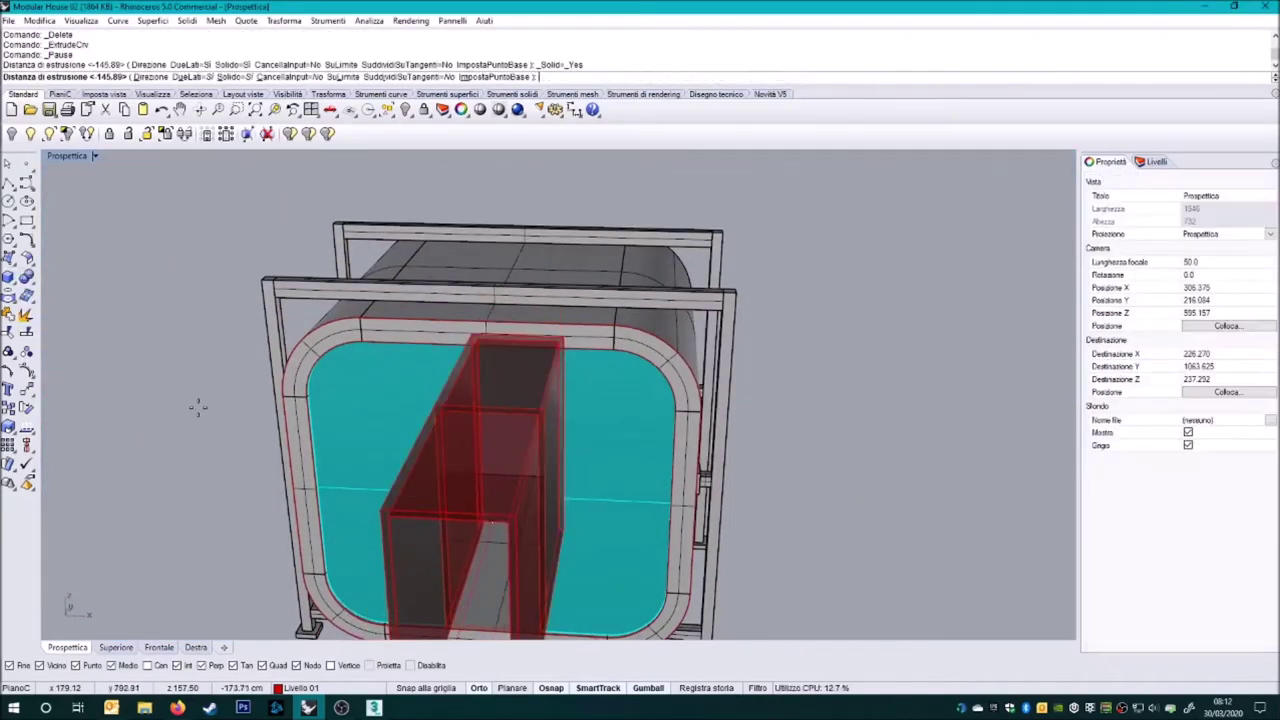
{"action": "type", "text": "3"}
{"action": "key", "text": "Return"}
- Delete the cyan front wall and select the red door frame solid
{"action": "right_click_drag", "start_coordinate": [197, 405], "coordinate": [469, 517]}
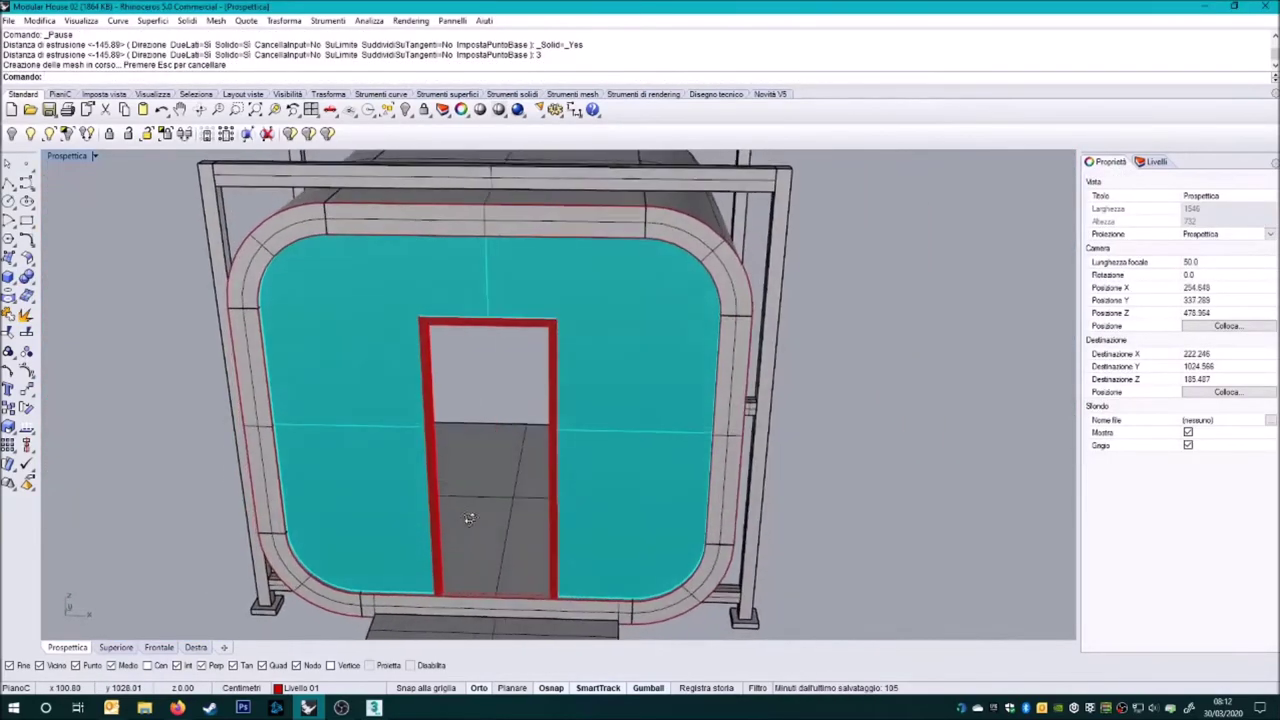
{"action": "left_click", "coordinate": [400, 480]}
{"action": "key", "text": "Delete"}
{"action": "right_click_drag", "start_coordinate": [469, 517], "coordinate": [430, 360]}
{"action": "scroll", "coordinate": [430, 360], "scroll_direction": "up", "scroll_amount": 5}
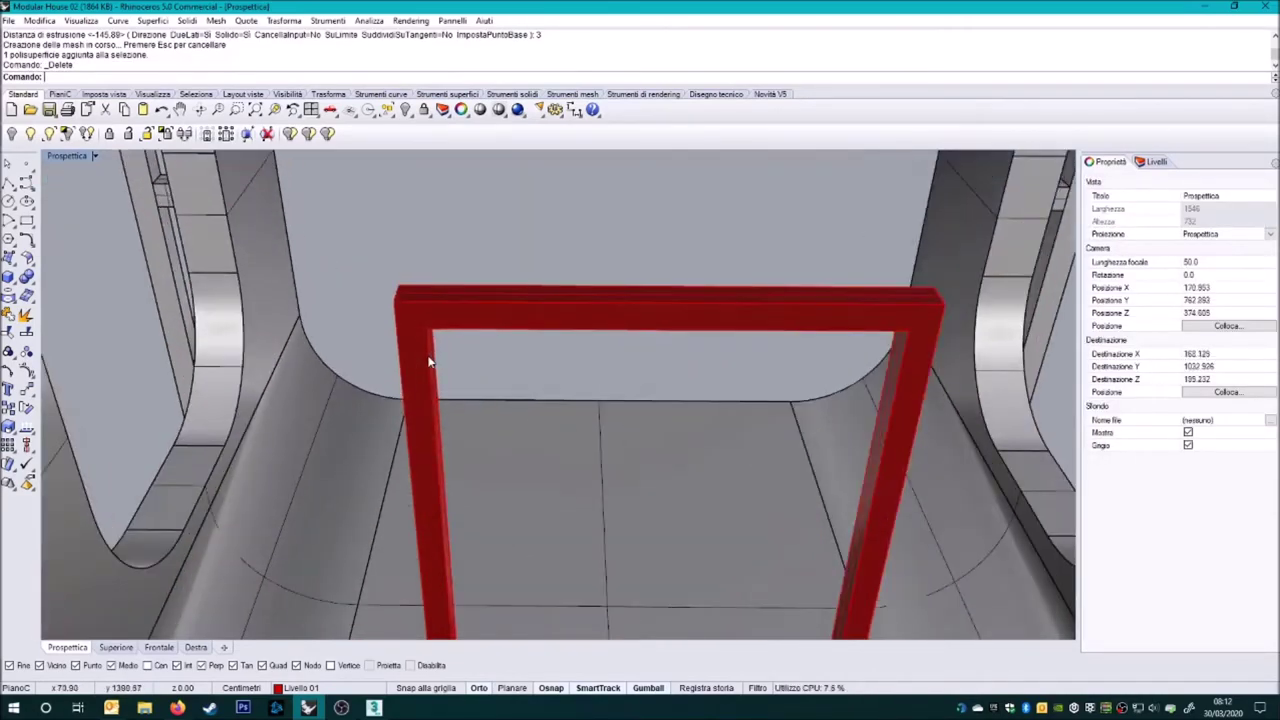
{"action": "scroll", "coordinate": [430, 360], "scroll_direction": "up", "scroll_amount": 2}
{"action": "left_click", "coordinate": [8, 182]}
{"action": "scroll", "coordinate": [428, 370], "scroll_direction": "down", "scroll_amount": 5}
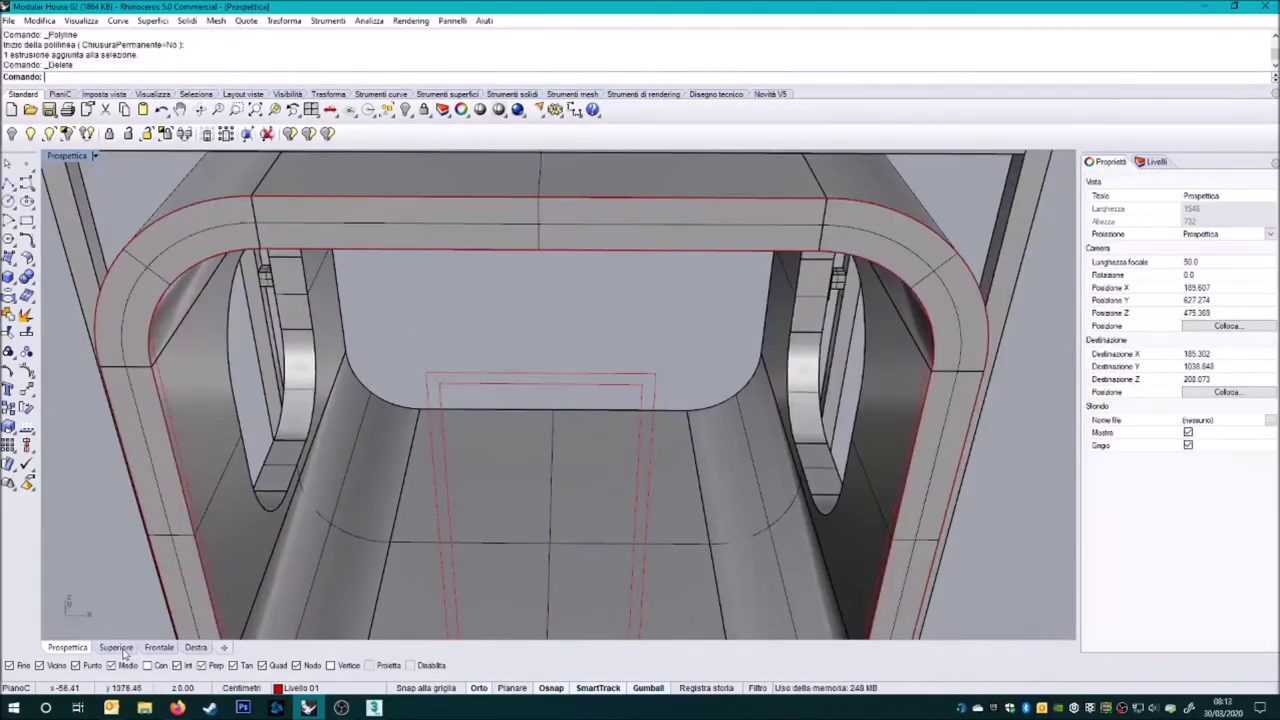
- In the Front view, draw the vertical wall lines, using a 5-unit distance
{"action": "left_click", "coordinate": [159, 647]}
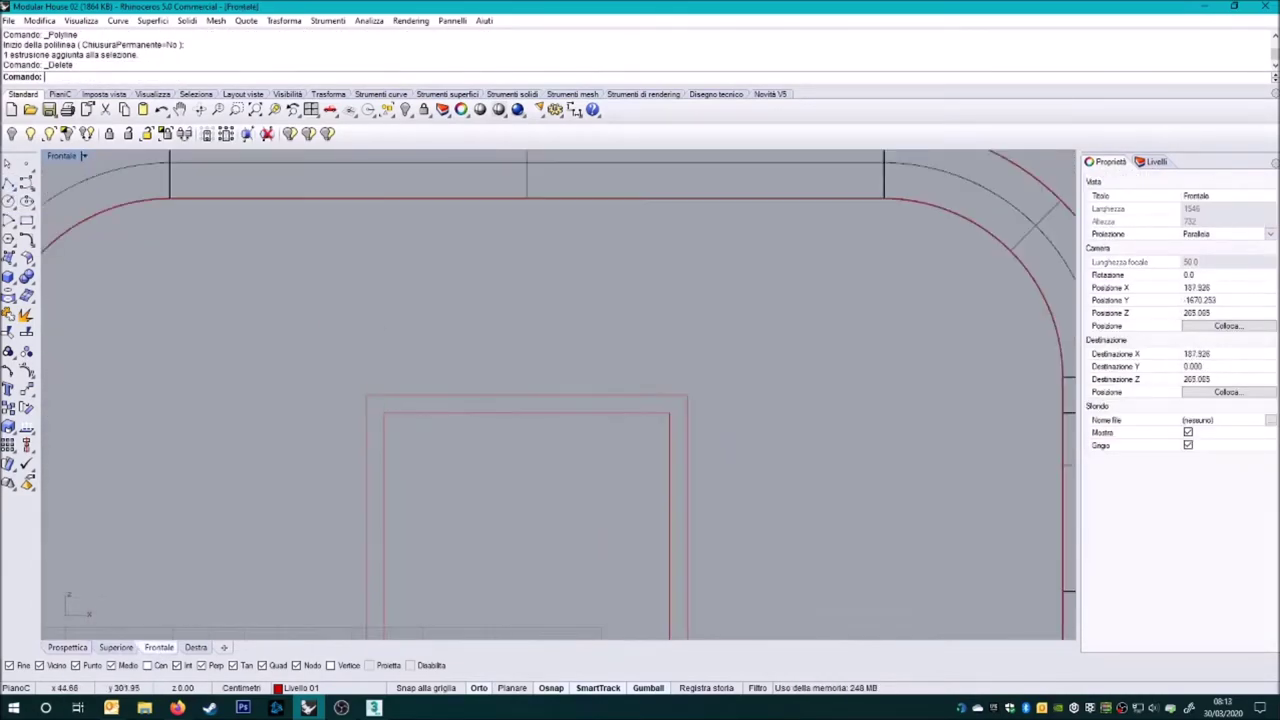
{"action": "left_click", "coordinate": [690, 195]}
{"action": "key", "text": "Return"}
{"action": "type", "text": "5"}
{"action": "key", "text": "Return"}
{"action": "key", "text": "Return"}
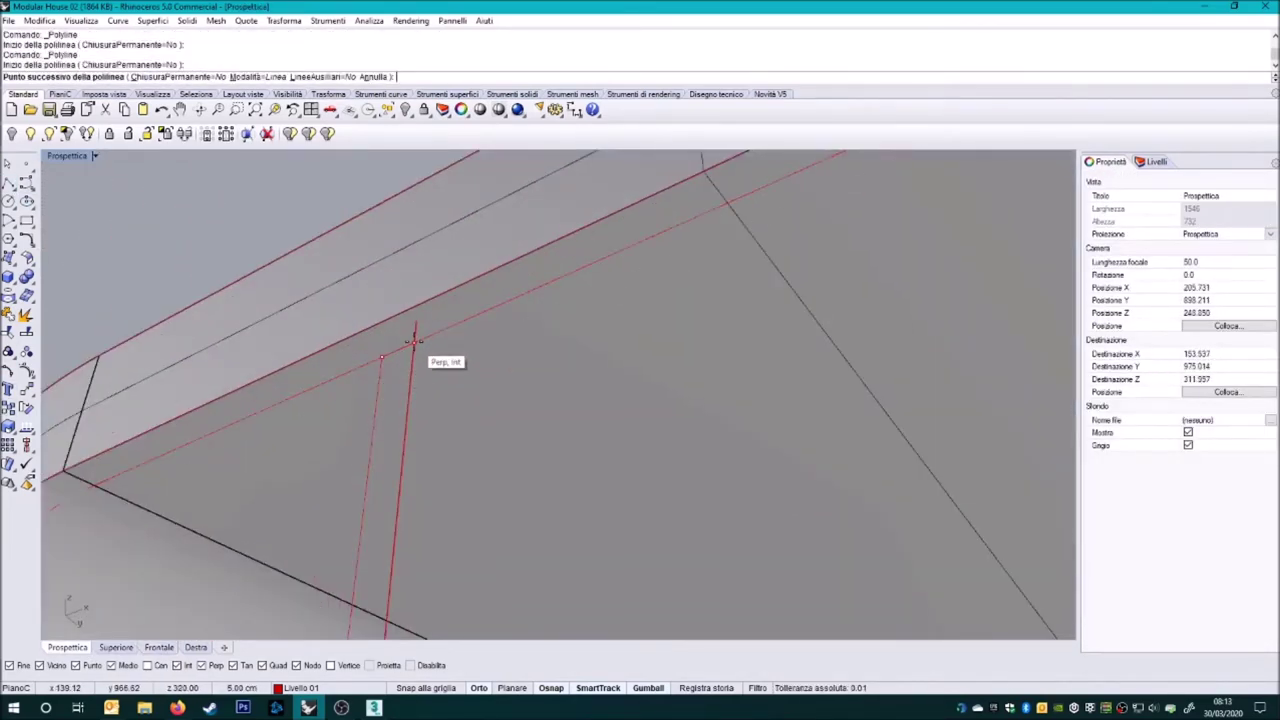
{"action": "left_click", "coordinate": [413, 343]}
{"action": "key", "text": "Return"}
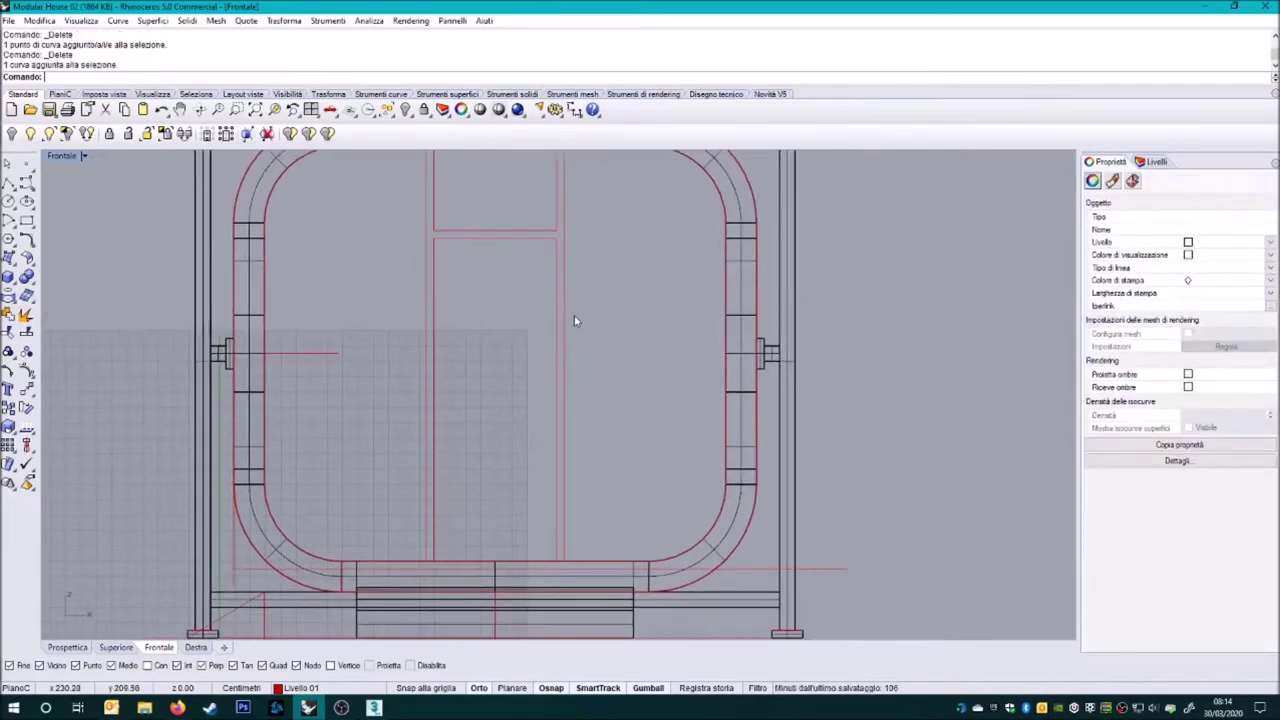
- Pick the overlapping ceiling curves, undo a deletion, and select the bottom segment between the verticals
{"action": "left_click", "coordinate": [574, 320]}
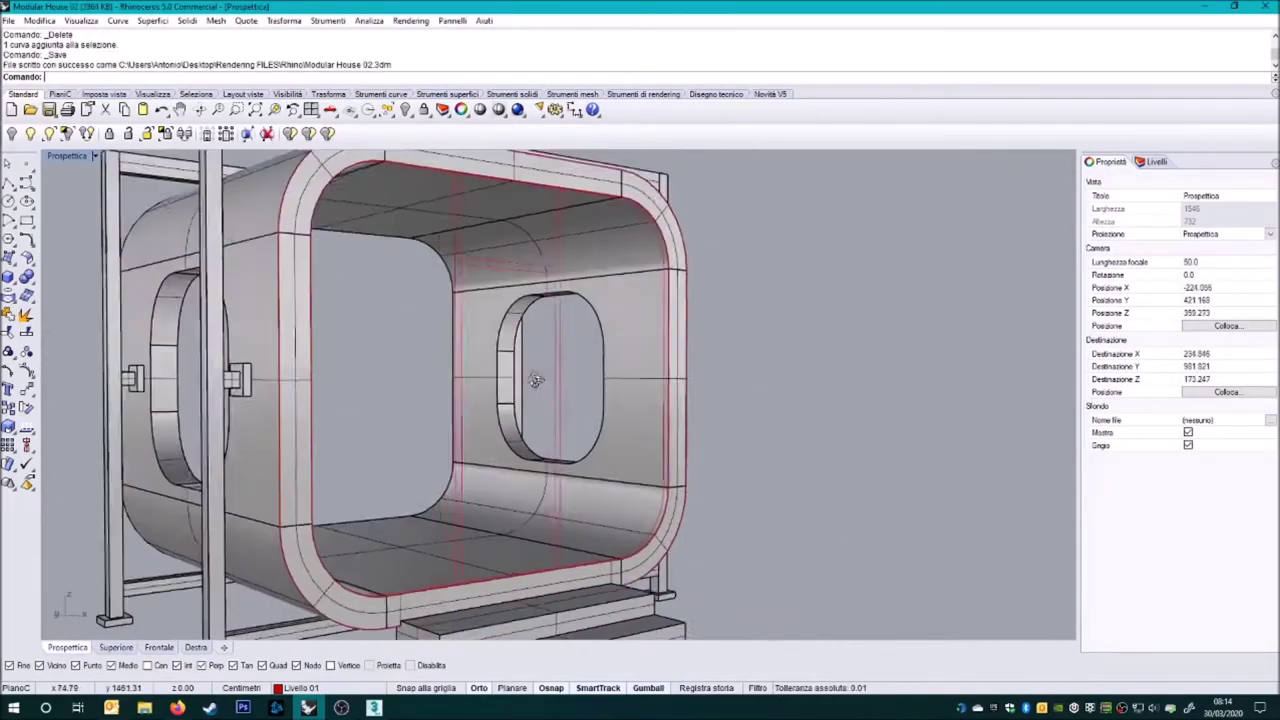
{"action": "mouse_move", "coordinate": [536, 380]}
{"action": "right_mouse_down"}
{"action": "mouse_move", "coordinate": [461, 387]}
{"action": "mouse_move", "coordinate": [449, 271]}
{"action": "right_mouse_up"}
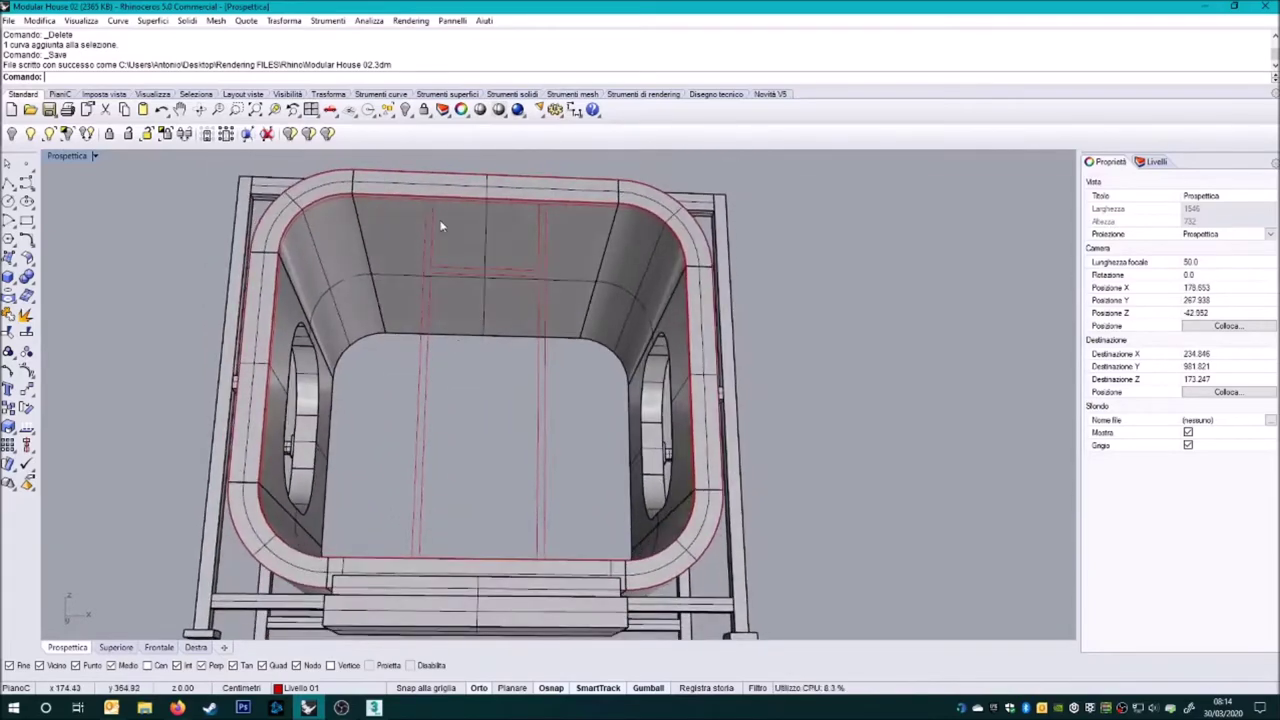
{"action": "scroll", "coordinate": [449, 271], "scroll_direction": "up", "scroll_amount": 5}
{"action": "left_click", "coordinate": [452, 200]}
{"action": "left_click", "coordinate": [470, 212]}
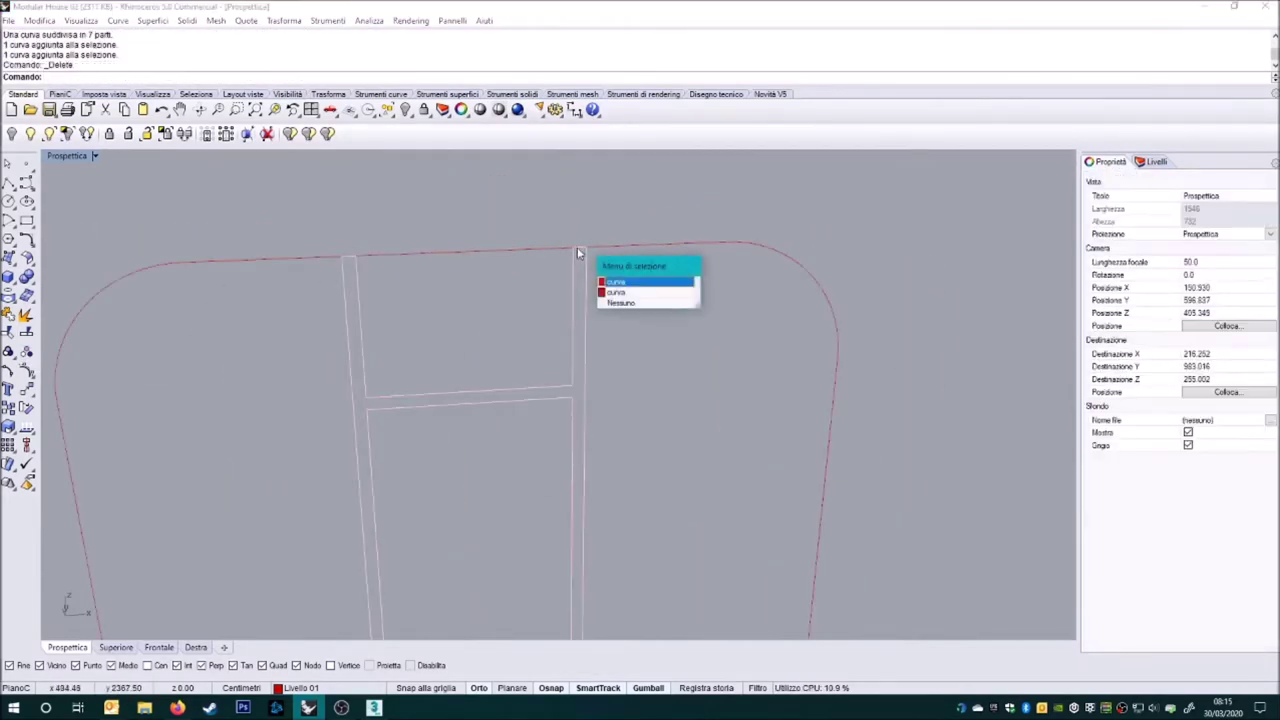
{"action": "key", "text": "ctrl+z"}
{"action": "key", "text": "F10"}
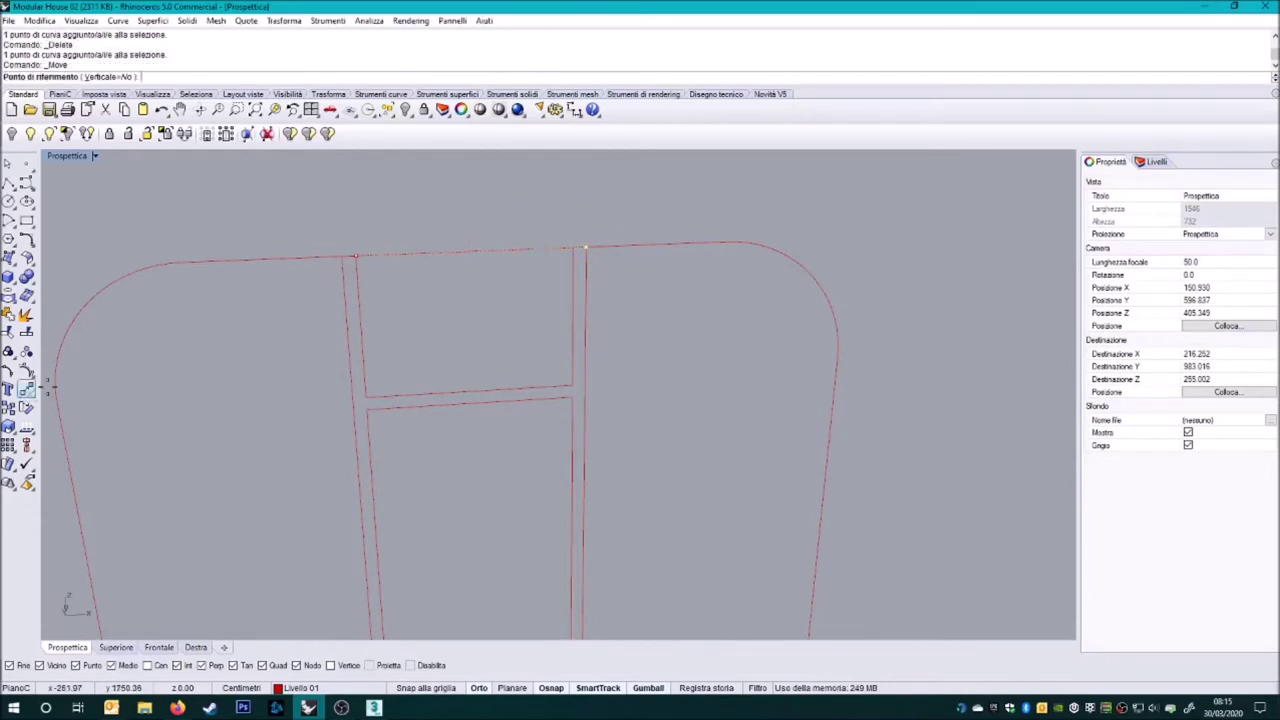
{"action": "left_click", "coordinate": [432, 543]}
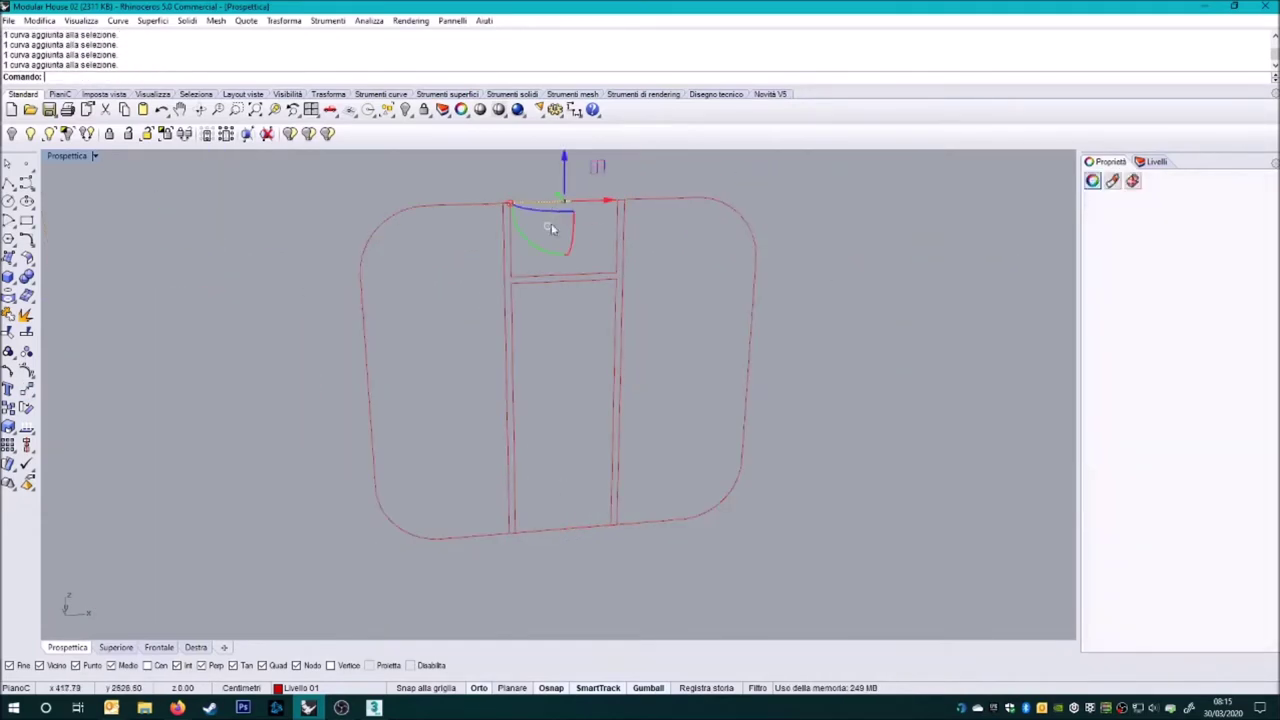
- Draw a polyline with pl, then select the left, horizontal and right curves to close the panels
{"action": "type", "text": "pl"}
{"action": "key", "text": "Return"}
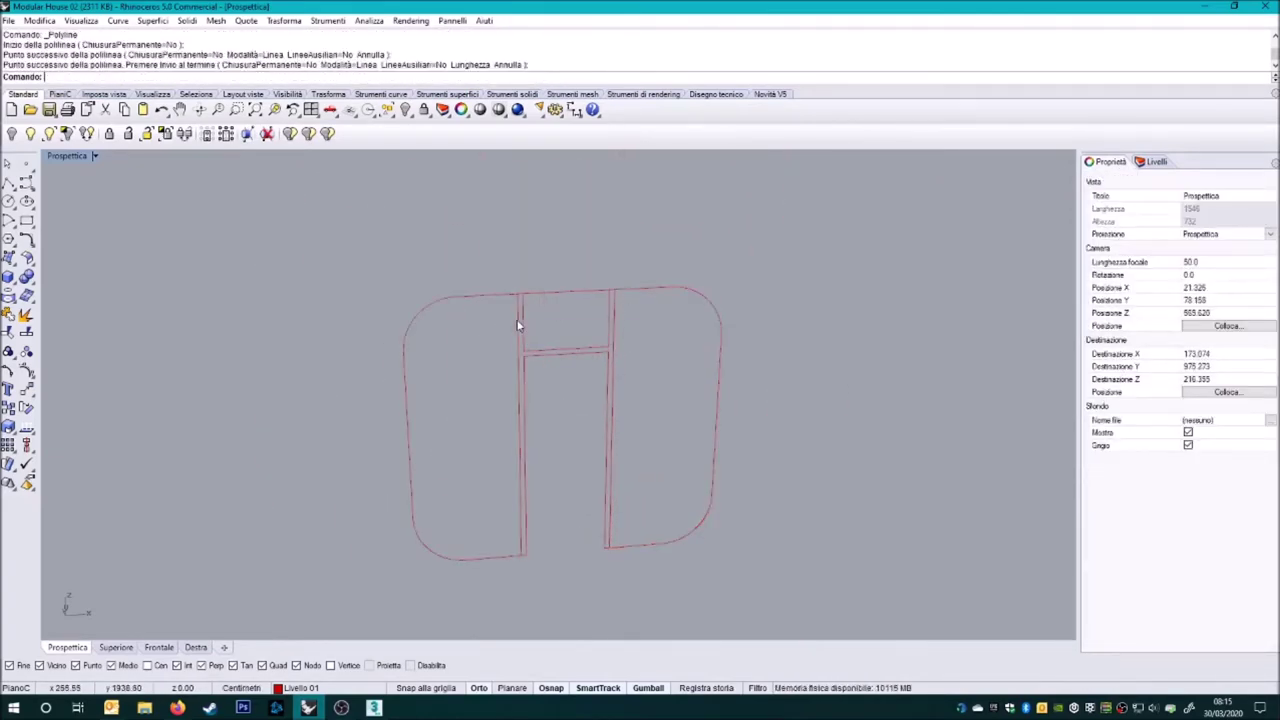
{"action": "left_click", "coordinate": [487, 302]}
{"action": "left_click", "coordinate": [587, 352]}
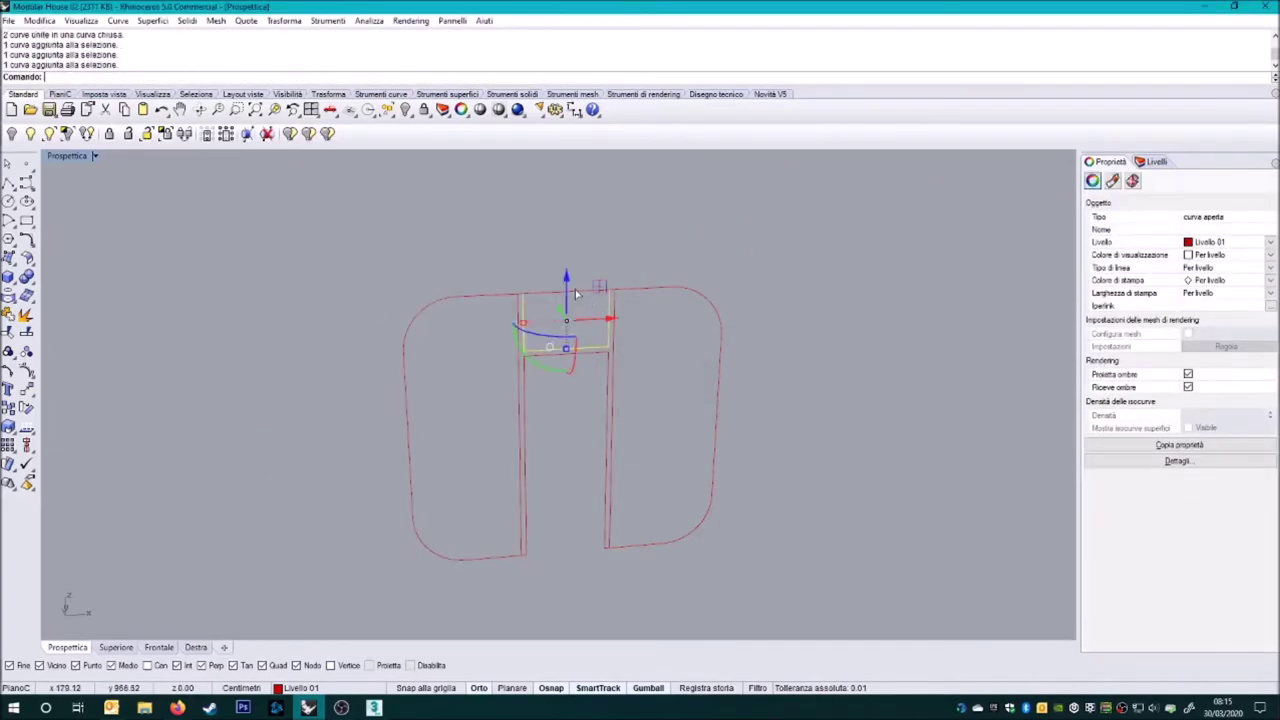
{"action": "left_click", "coordinate": [610, 350]}
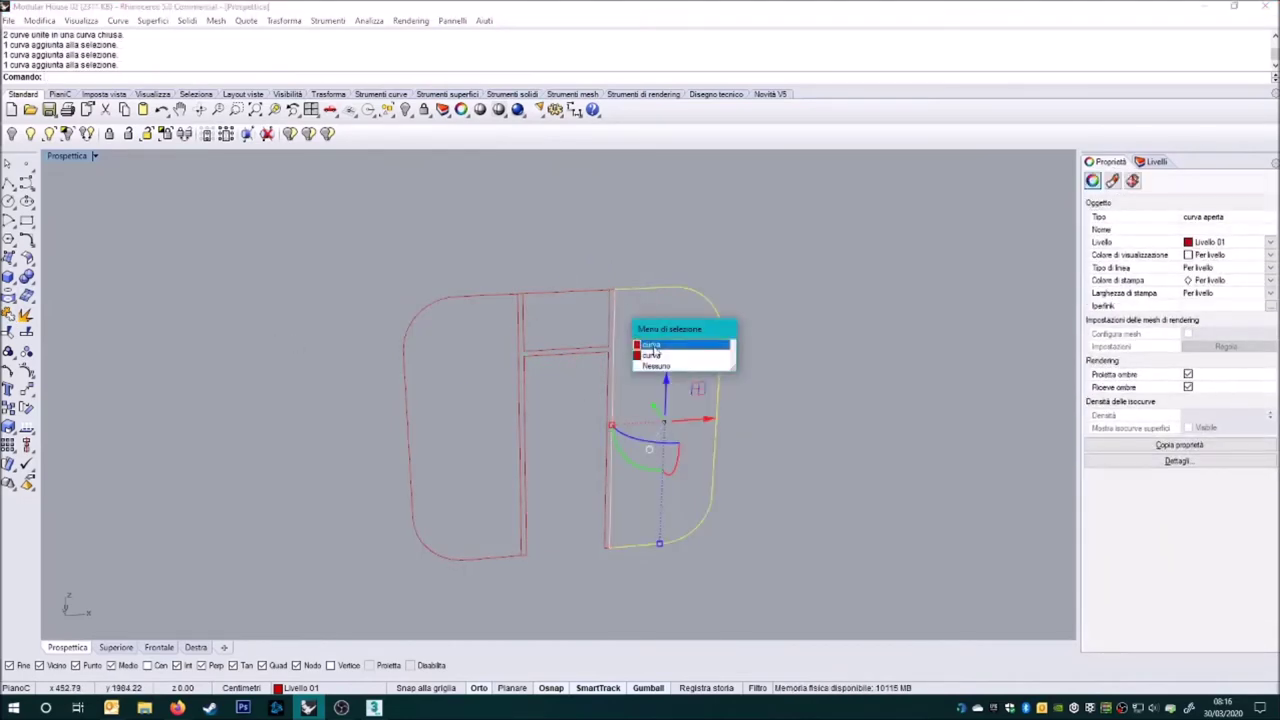
- Save Modular House 02.3dm and select the three panel curves
{"action": "key", "text": "Escape"}
{"action": "key", "text": "ctrl+s"}
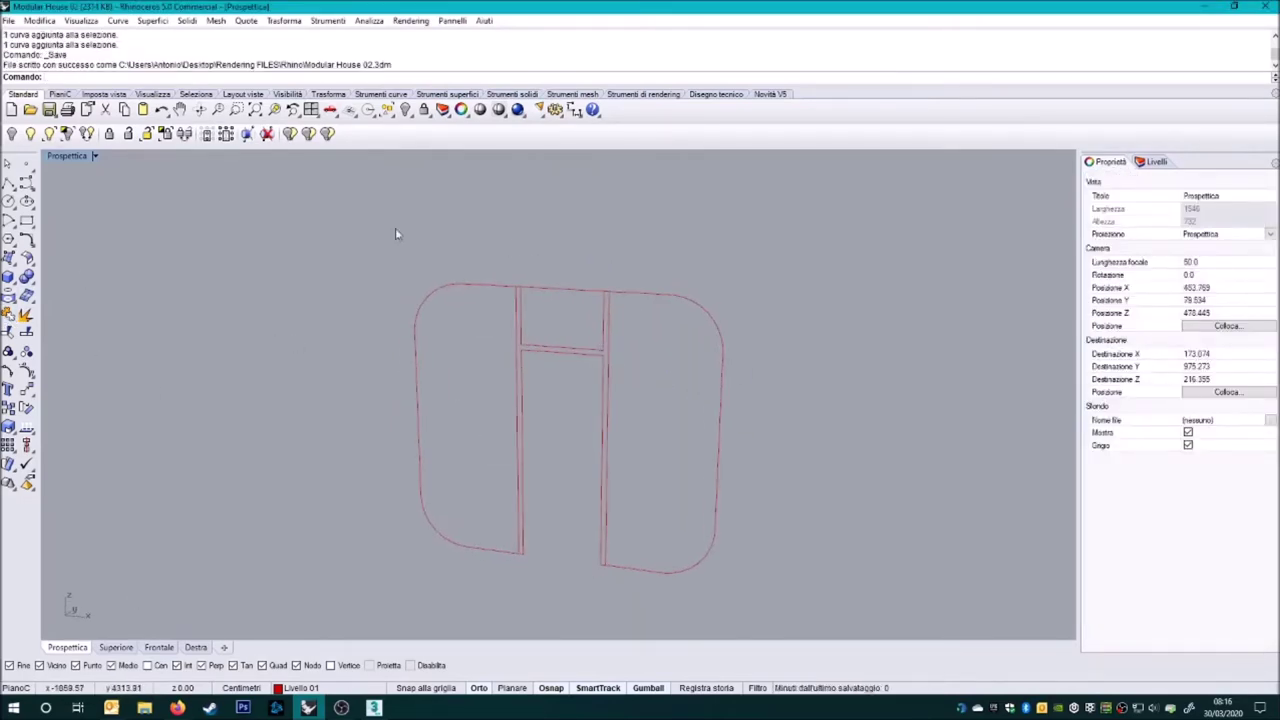
{"action": "left_click", "coordinate": [450, 286]}
{"action": "left_click", "coordinate": [560, 289], "text": "shift"}
{"action": "left_click", "coordinate": [665, 297], "text": "shift"}
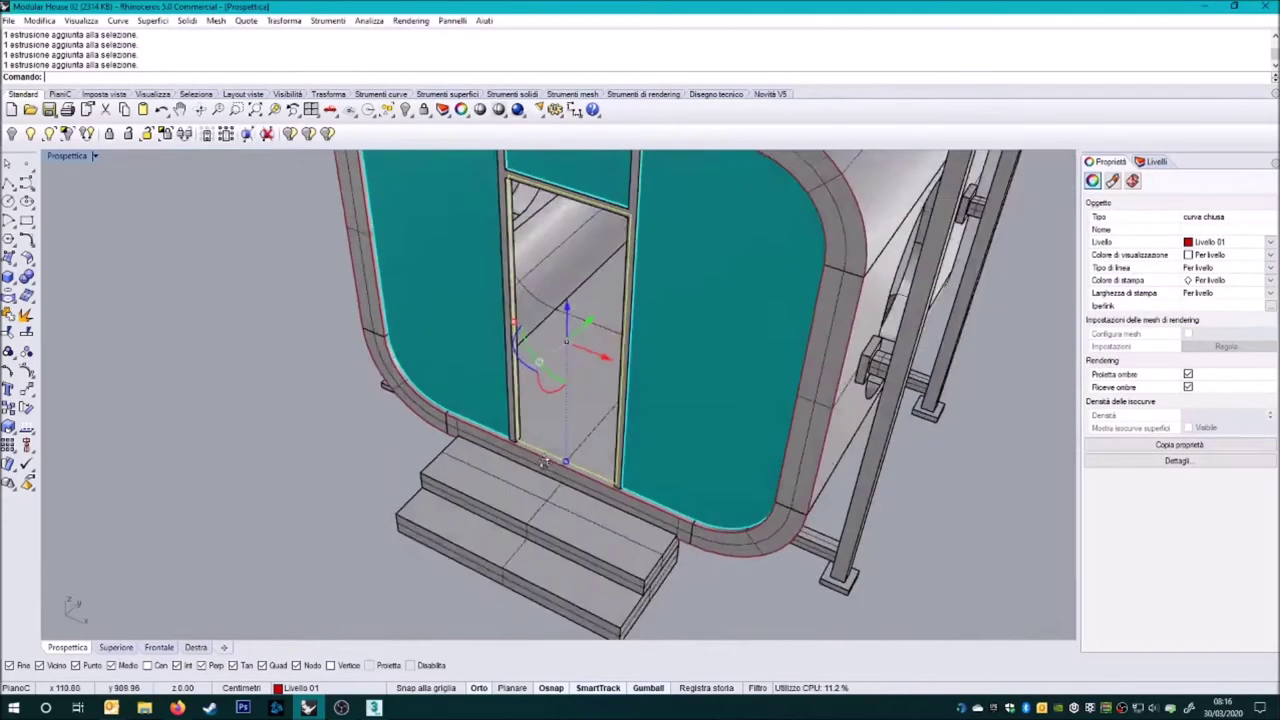
- Extrude the door curve 2.5 units deep into a solid
{"action": "left_click", "coordinate": [12, 282]}
{"action": "key", "text": "Return"}
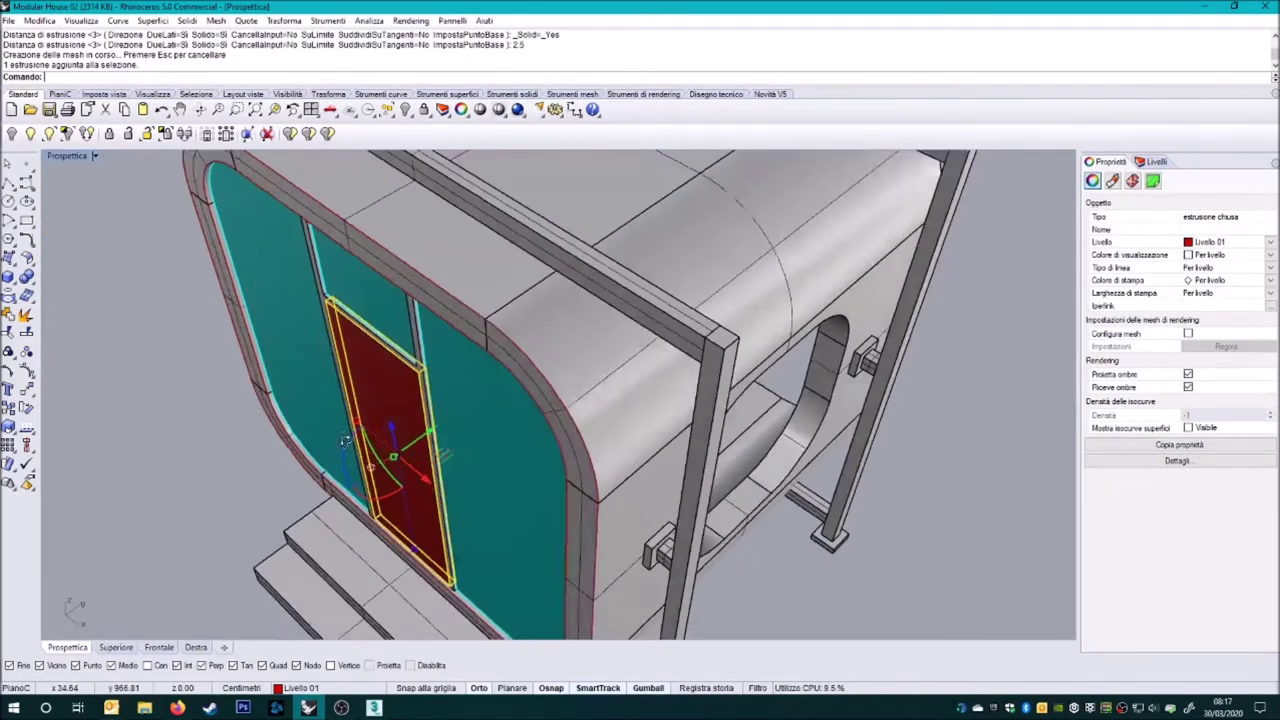
{"action": "right_click_drag", "start_coordinate": [318, 452], "coordinate": [400, 428]}
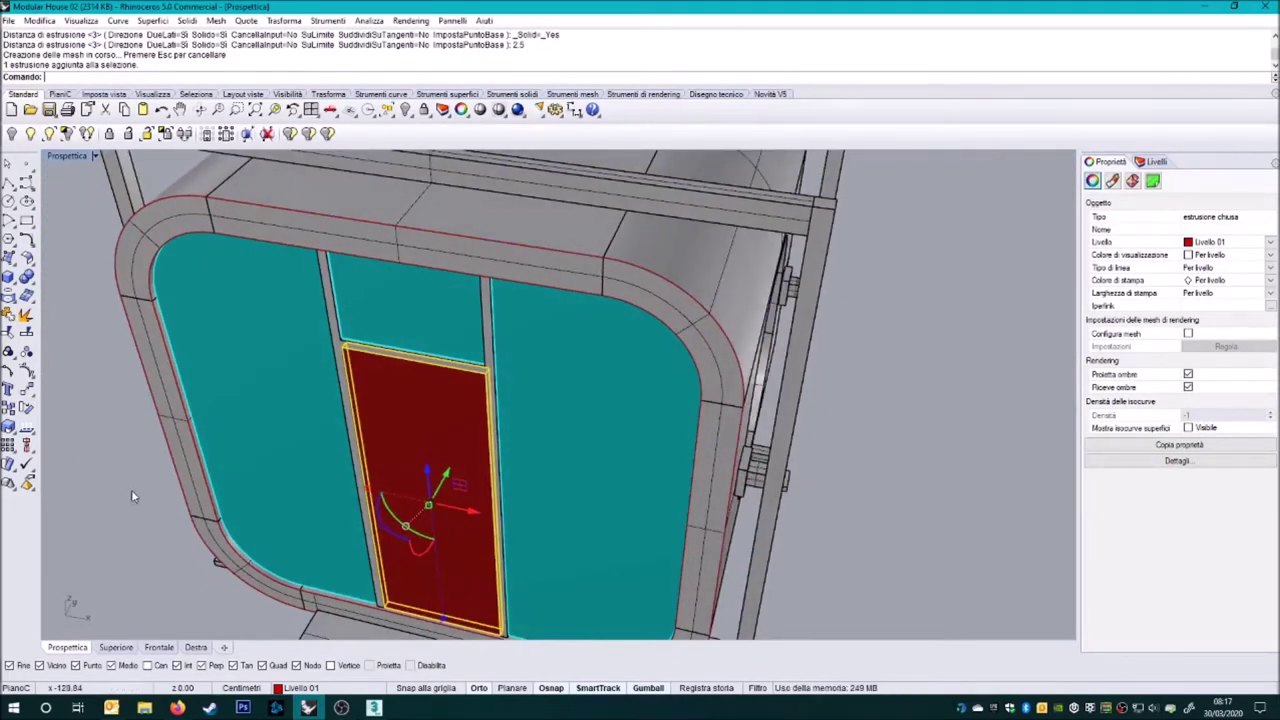
- Isolate the red door slab, delete it, and show all hidden objects again
{"action": "key", "text": "Escape"}
{"action": "left_click", "coordinate": [428, 437]}
{"action": "left_click", "coordinate": [67, 133]}
{"action": "mouse_move", "coordinate": [447, 498]}
{"action": "right_mouse_down"}
{"action": "mouse_move", "coordinate": [95, 245]}
{"action": "mouse_move", "coordinate": [365, 523]}
{"action": "mouse_move", "coordinate": [454, 448]}
{"action": "right_mouse_up"}
{"action": "left_click", "coordinate": [469, 373]}
{"action": "key", "text": "Delete"}
{"action": "key", "text": "ctrl+alt+h"}
{"action": "right_click_drag", "start_coordinate": [469, 373], "coordinate": [321, 444]}
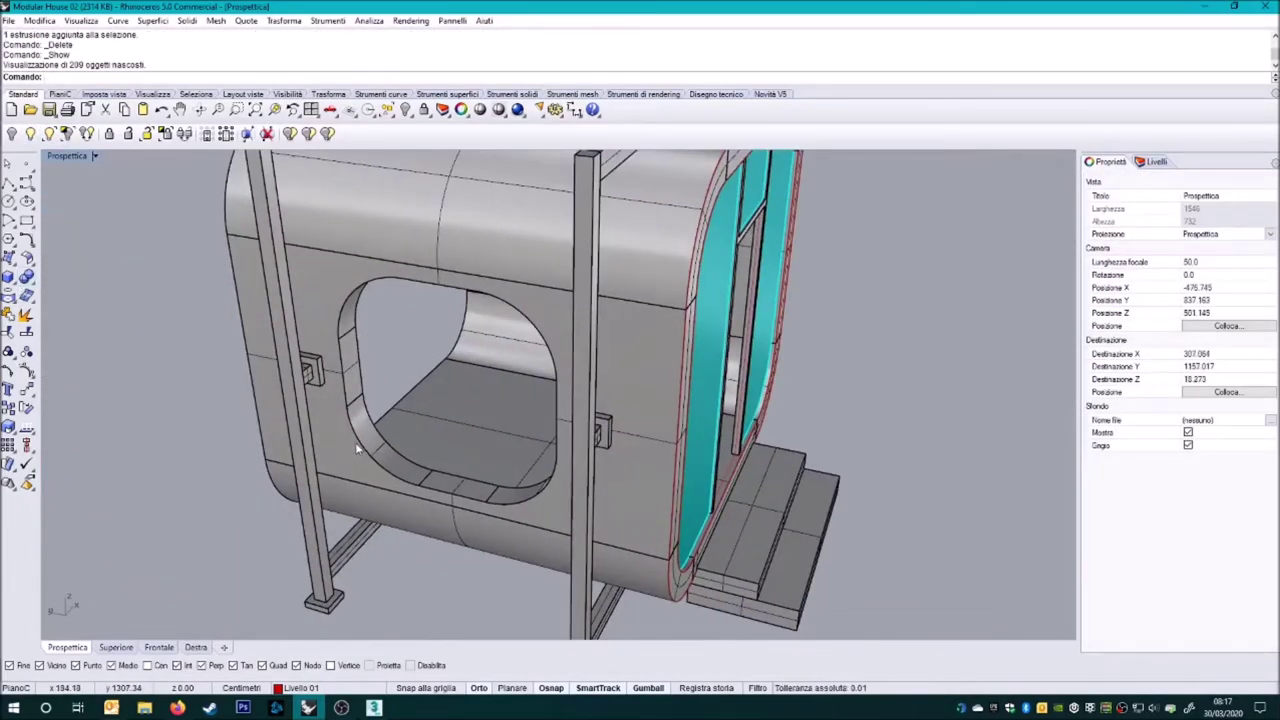
- Duplicate the side window opening's edges and mirror the pane to the cabin's opposite side
{"action": "scroll", "coordinate": [378, 450], "scroll_direction": "up", "scroll_amount": 5}
{"action": "scroll", "coordinate": [298, 394], "scroll_direction": "down", "scroll_amount": 5}
{"action": "left_click", "coordinate": [586, 543]}
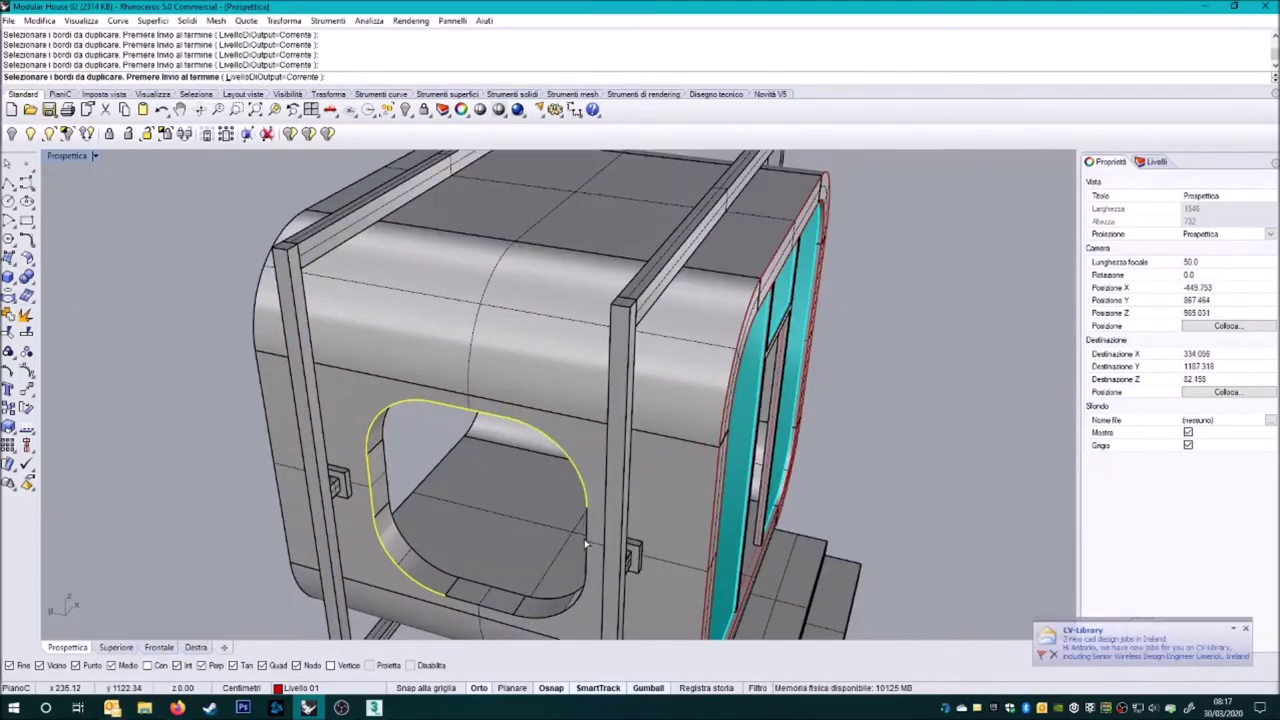
{"action": "right_click", "coordinate": [480, 608]}
{"action": "scroll", "coordinate": [440, 615], "scroll_direction": "up", "scroll_amount": 3}
{"action": "left_click", "coordinate": [411, 561]}
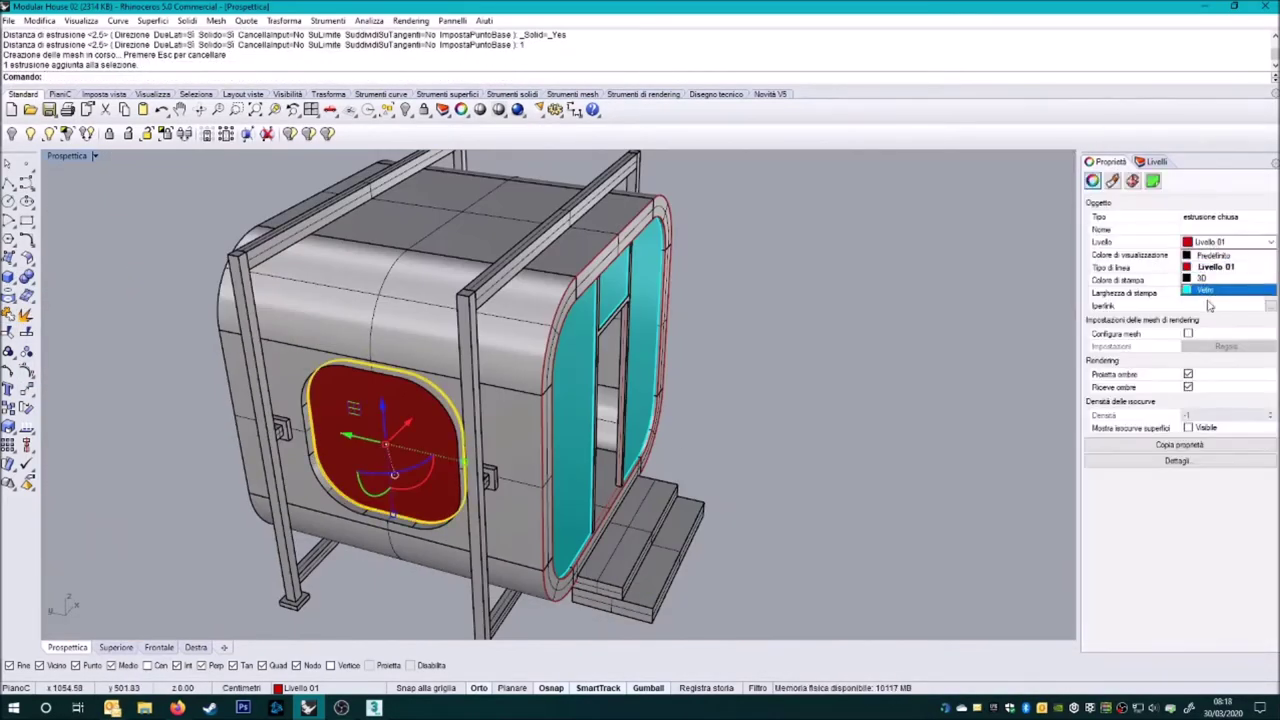
{"action": "left_click", "coordinate": [729, 511]}
- Orbit out to the cabin's window side, viewing several cabins, and begin splitting the window curve
{"action": "right_click_drag", "start_coordinate": [845, 534], "coordinate": [503, 523]}
{"action": "scroll", "coordinate": [503, 523], "scroll_direction": "up", "scroll_amount": 5}
{"action": "scroll", "coordinate": [450, 500], "scroll_direction": "down", "scroll_amount": 2}
{"action": "left_click", "coordinate": [390, 475]}
{"action": "right_click_drag", "start_coordinate": [390, 475], "coordinate": [47, 381]}
{"action": "right_click_drag", "start_coordinate": [452, 580], "coordinate": [500, 495]}
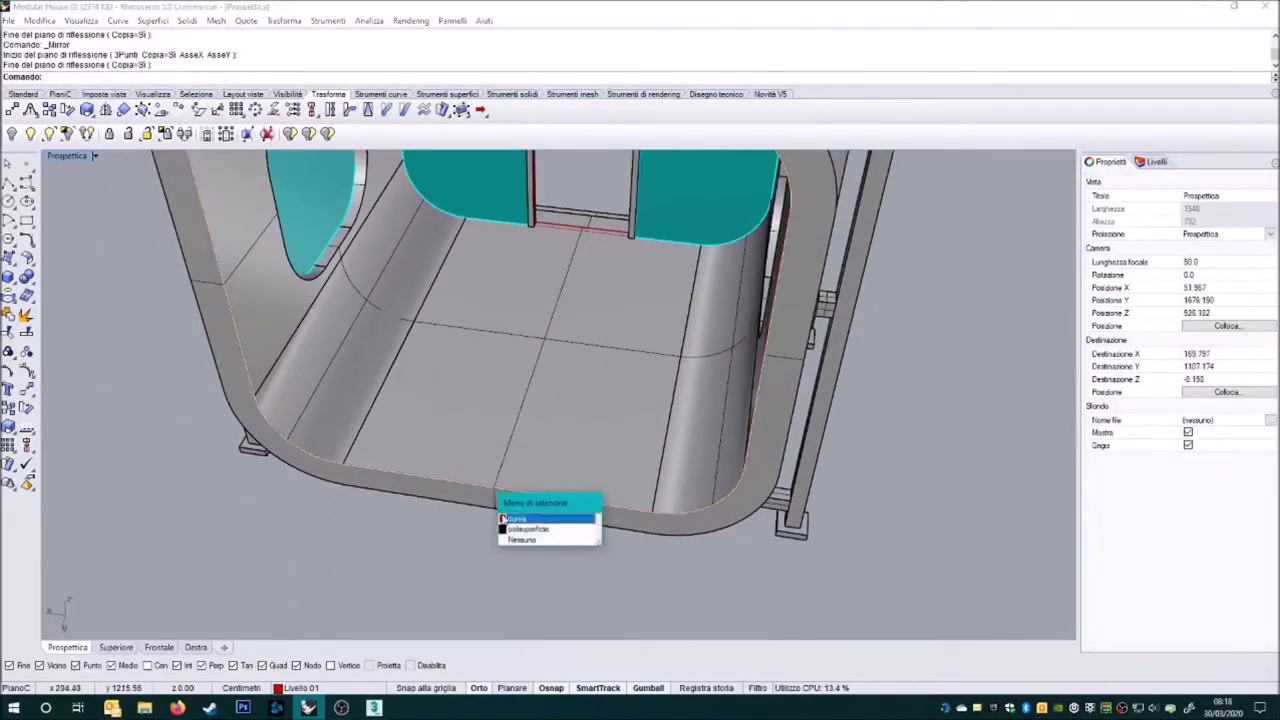
{"action": "scroll", "coordinate": [500, 495], "scroll_direction": "down", "scroll_amount": 5}
{"action": "scroll", "coordinate": [489, 576], "scroll_direction": "down", "scroll_amount": 3}
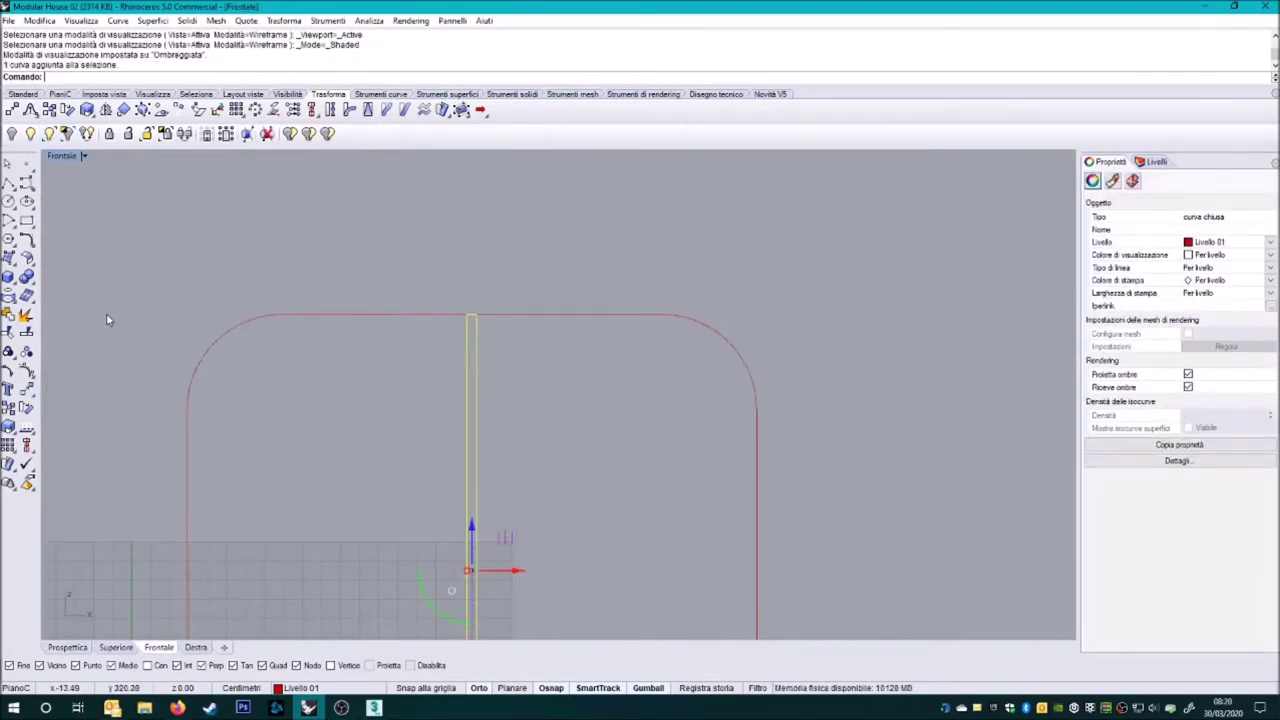
{"action": "left_click", "coordinate": [26, 332]}
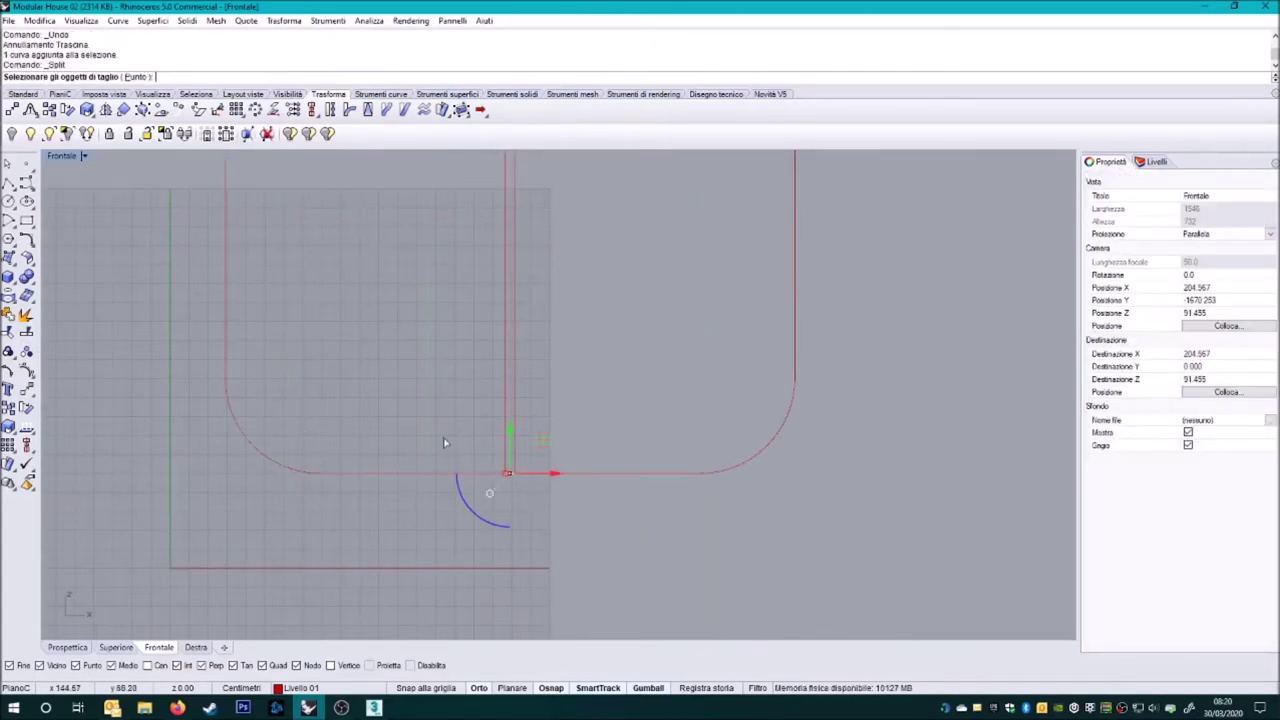
- Draw a vertical dividing line through the window and join the curves into two closed halves
{"action": "left_click", "coordinate": [508, 294]}
{"action": "scroll", "coordinate": [522, 505], "scroll_direction": "down", "scroll_amount": 3}
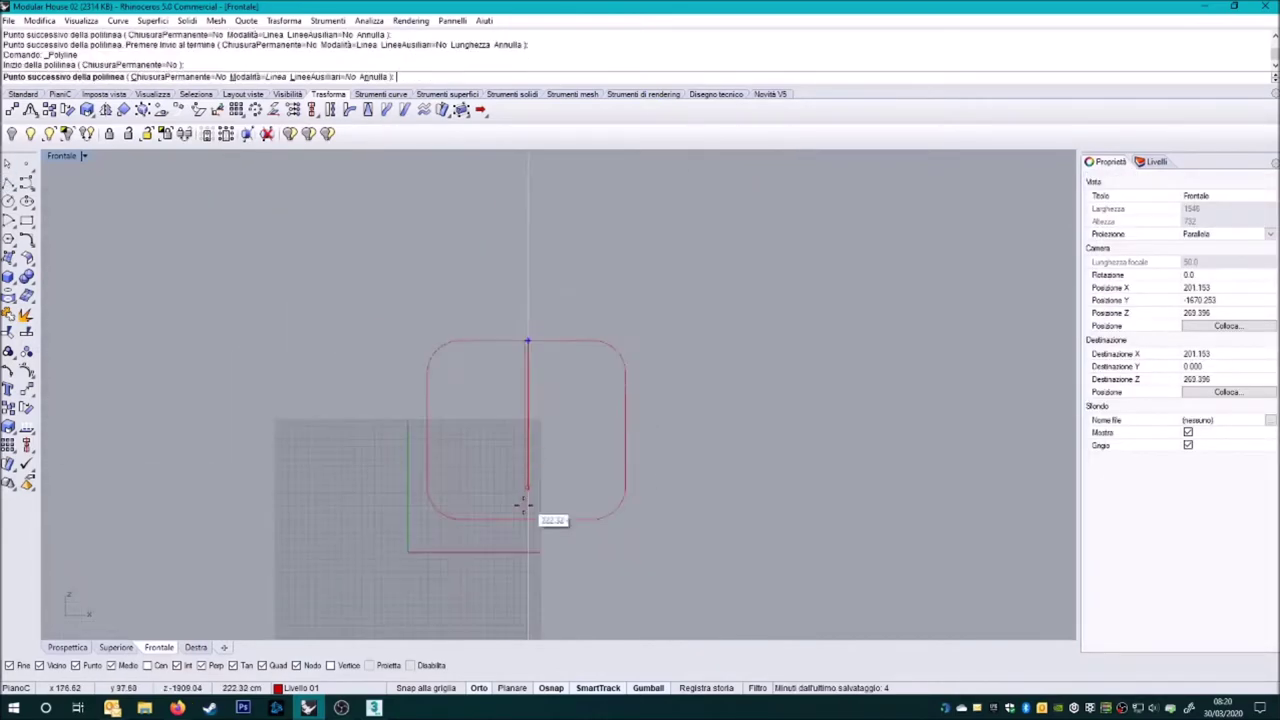
{"action": "scroll", "coordinate": [522, 505], "scroll_direction": "up", "scroll_amount": 3}
{"action": "left_click", "coordinate": [560, 540]}
{"action": "key", "text": "ctrl+j"}
{"action": "scroll", "coordinate": [506, 525], "scroll_direction": "down", "scroll_amount": 3}
{"action": "scroll", "coordinate": [506, 525], "scroll_direction": "up", "scroll_amount": 3}
- Show the hidden objects and extrude the window half curves by 1
{"action": "left_click", "coordinate": [587, 488]}
{"action": "left_click", "coordinate": [68, 647]}
{"action": "key", "text": "ctrl+alt+h"}
{"action": "left_click", "coordinate": [583, 477]}
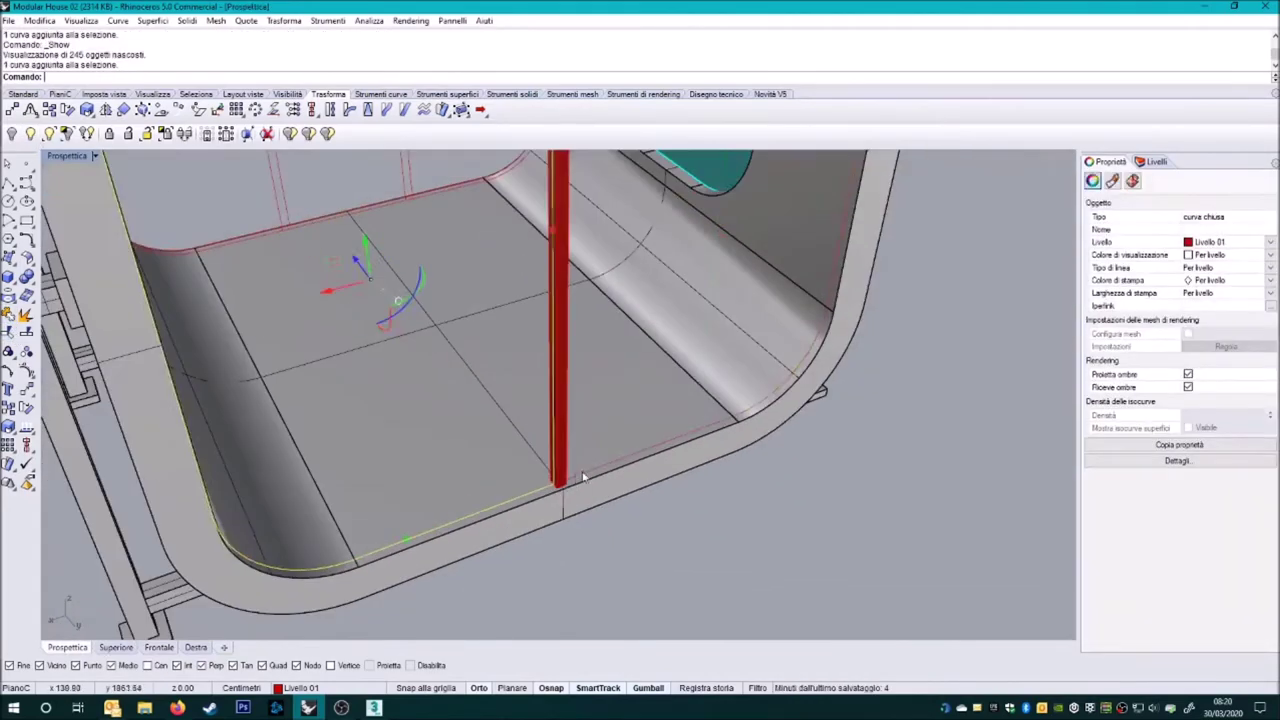
{"action": "left_click", "coordinate": [27, 283]}
{"action": "type", "text": "1"}
{"action": "key", "text": "Return"}
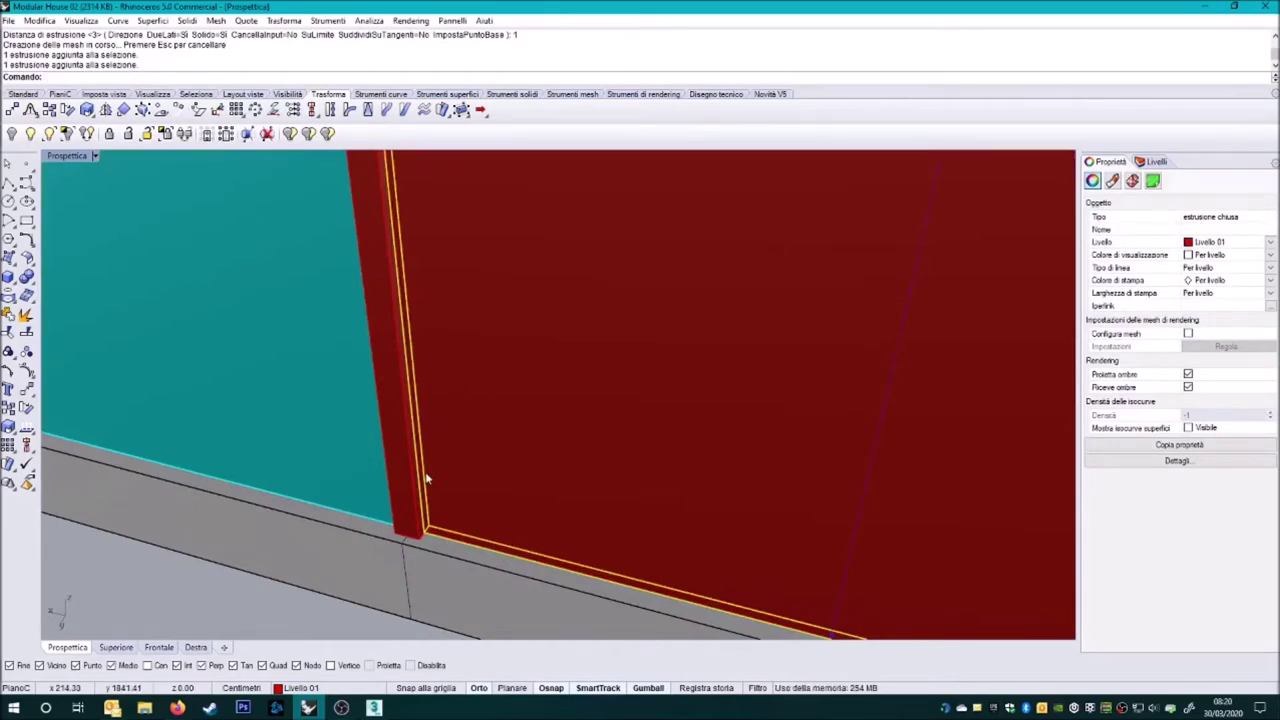
- In wireframe display, move the selected pane to its new position
{"action": "scroll", "coordinate": [425, 478], "scroll_direction": "down", "scroll_amount": 5}
{"action": "right_click_drag", "start_coordinate": [336, 520], "coordinate": [336, 502]}
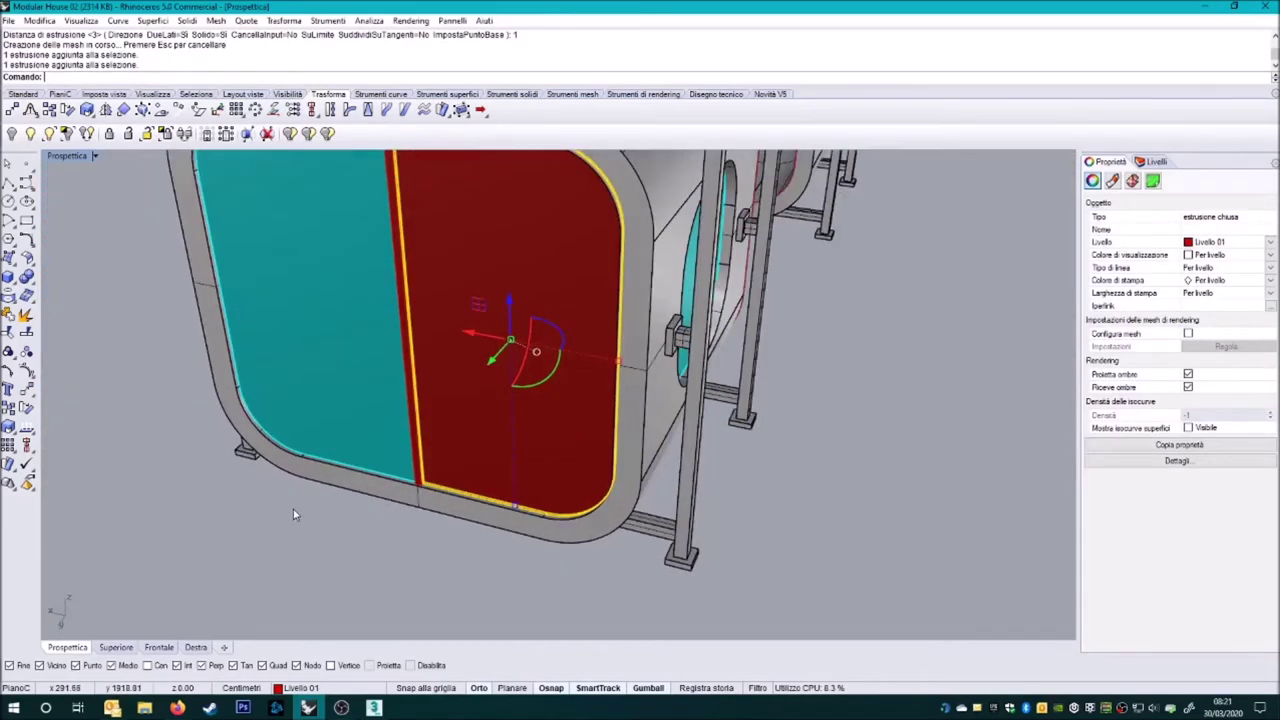
{"action": "scroll", "coordinate": [336, 502], "scroll_direction": "up", "scroll_amount": 10}
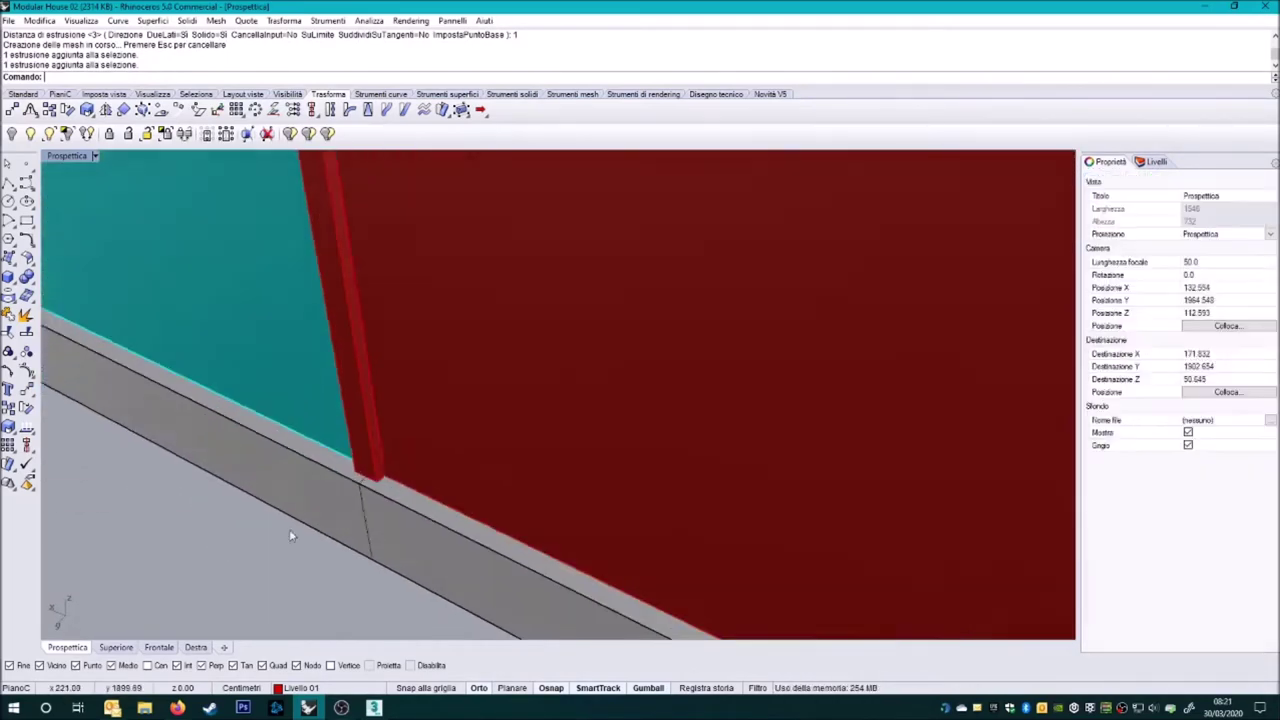
{"action": "key", "text": "ctrl+alt+w"}
{"action": "left_click", "coordinate": [27, 390]}
{"action": "scroll", "coordinate": [568, 578], "scroll_direction": "up", "scroll_amount": 3}
{"action": "left_click", "coordinate": [568, 578]}
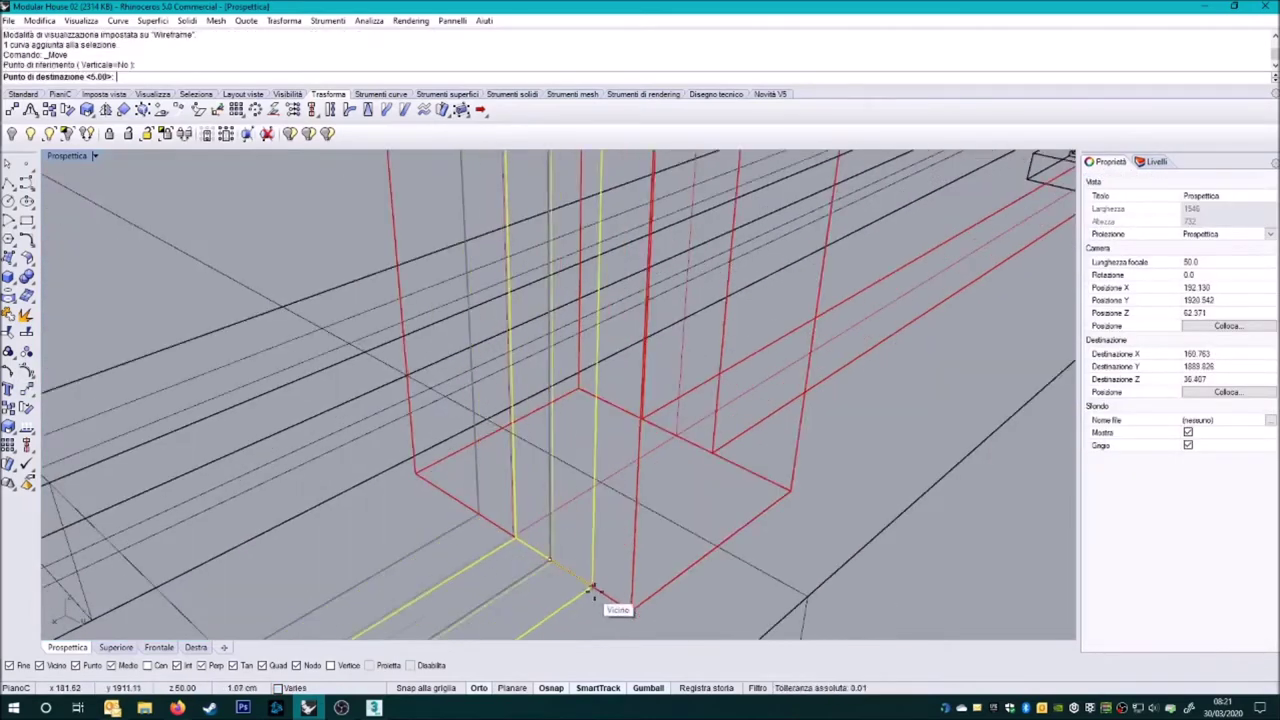
{"action": "mouse_move", "coordinate": [657, 625]}
{"action": "right_mouse_down", "text": "shift"}
{"action": "mouse_move", "coordinate": [640, 465]}
{"action": "mouse_move", "coordinate": [339, 417]}
{"action": "right_mouse_up", "text": "shift"}
{"action": "left_click", "coordinate": [672, 488]}
- Move the other extrusion 4 units and return to shaded display
{"action": "left_click", "coordinate": [372, 486]}
{"action": "key", "text": "Return"}
{"action": "left_click", "coordinate": [352, 517]}
{"action": "type", "text": "4"}
{"action": "key", "text": "Return"}
{"action": "scroll", "coordinate": [578, 392], "scroll_direction": "down", "scroll_amount": 5}
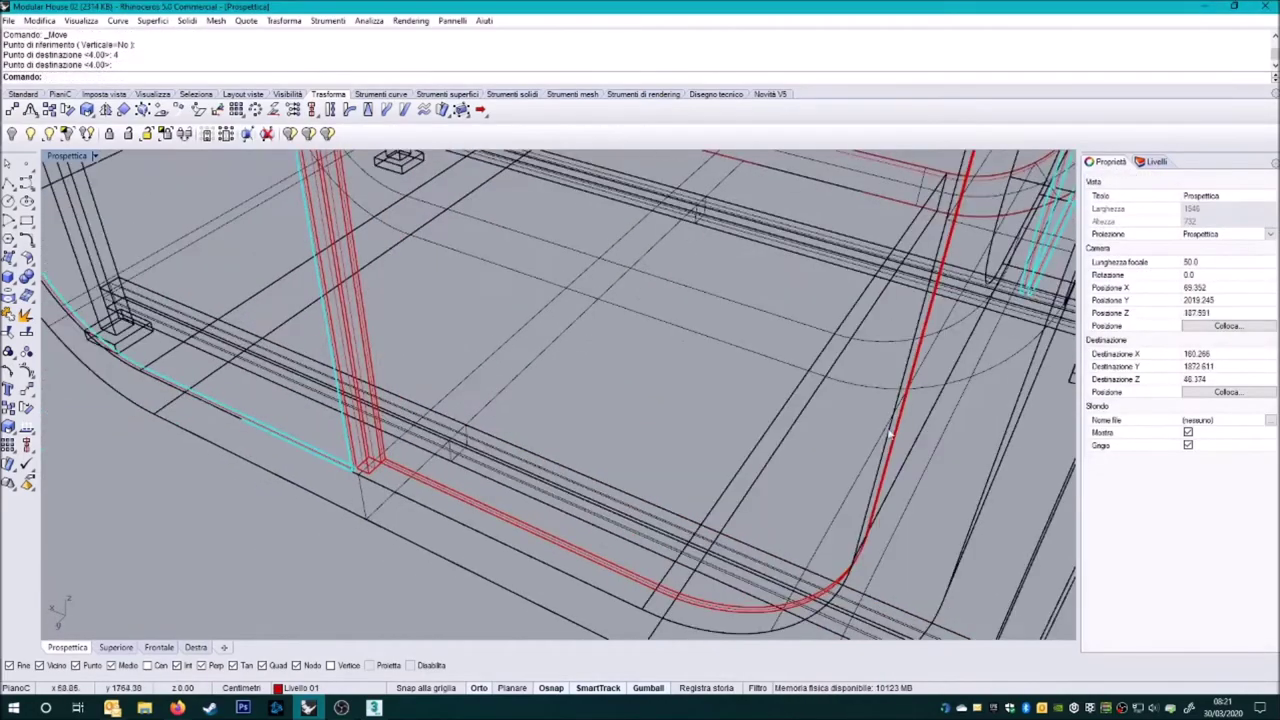
{"action": "key", "text": "ctrl+alt+s"}
- Copy the step block over to the next cabin
{"action": "left_click", "coordinate": [580, 394]}
{"action": "key", "text": "Escape"}
{"action": "scroll", "coordinate": [578, 468], "scroll_direction": "down", "scroll_amount": 10}
{"action": "left_click", "coordinate": [686, 457]}
{"action": "left_click", "coordinate": [666, 514]}
{"action": "scroll", "coordinate": [637, 452], "scroll_direction": "up", "scroll_amount": 5}
{"action": "left_click", "coordinate": [558, 515]}
{"action": "key", "text": "Return"}
{"action": "mouse_move", "coordinate": [558, 515]}
{"action": "right_mouse_down", "text": "shift"}
{"action": "mouse_move", "coordinate": [577, 463]}
{"action": "mouse_move", "coordinate": [585, 479]}
{"action": "right_mouse_up", "text": "shift"}
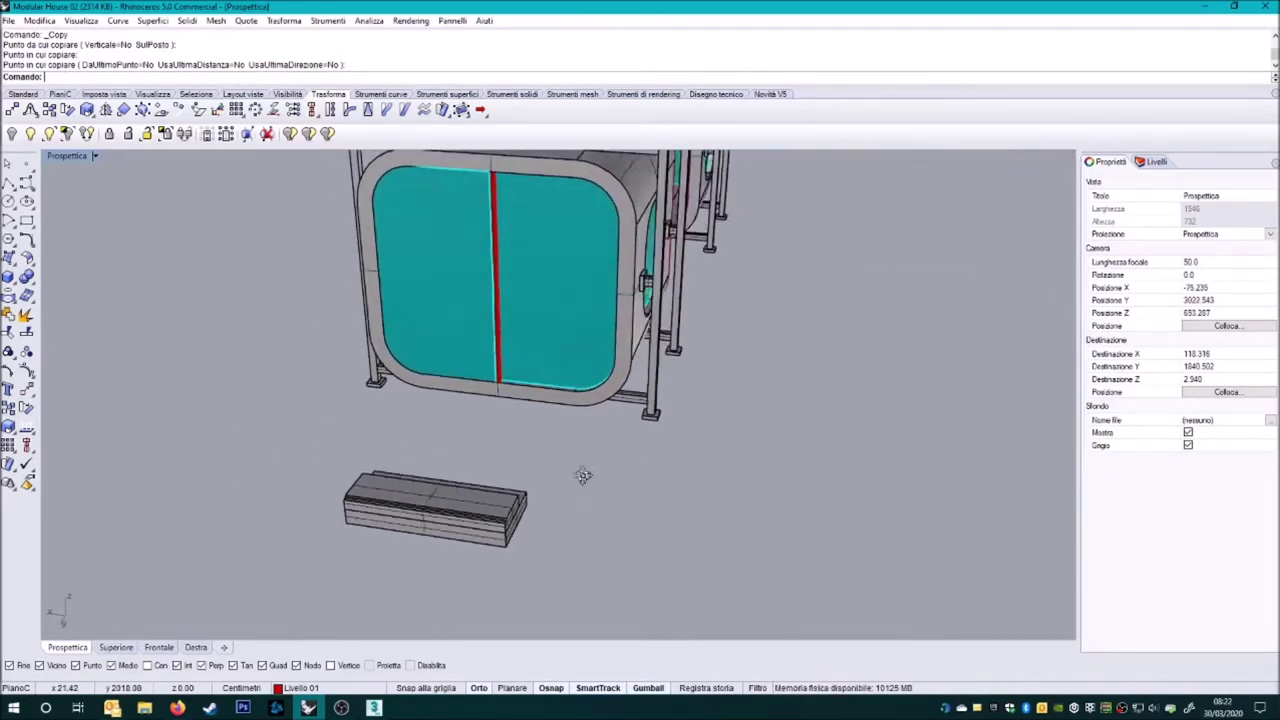
- Move the copied step block up against the second unit's door frame
{"action": "left_click", "coordinate": [460, 495]}
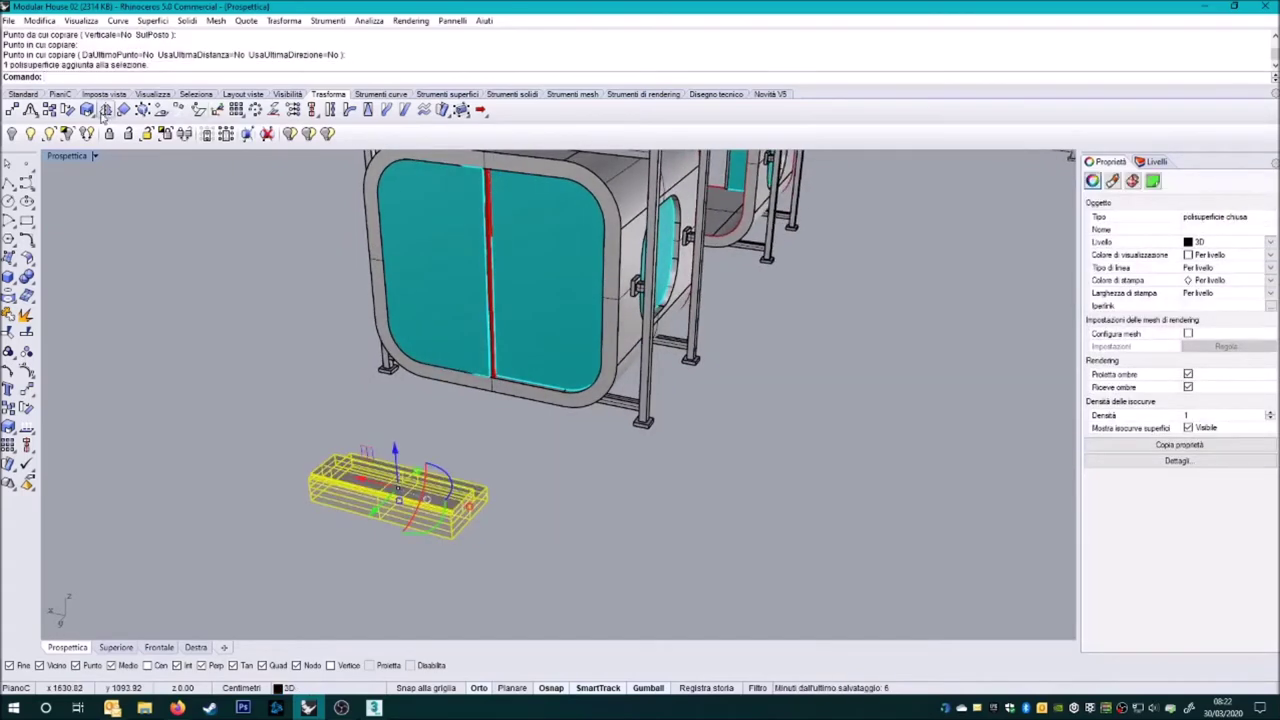
{"action": "scroll", "coordinate": [543, 528], "scroll_direction": "up", "scroll_amount": 3}
{"action": "key", "text": "Delete"}
{"action": "key", "text": "ctrl+z"}
{"action": "left_click", "coordinate": [405, 545]}
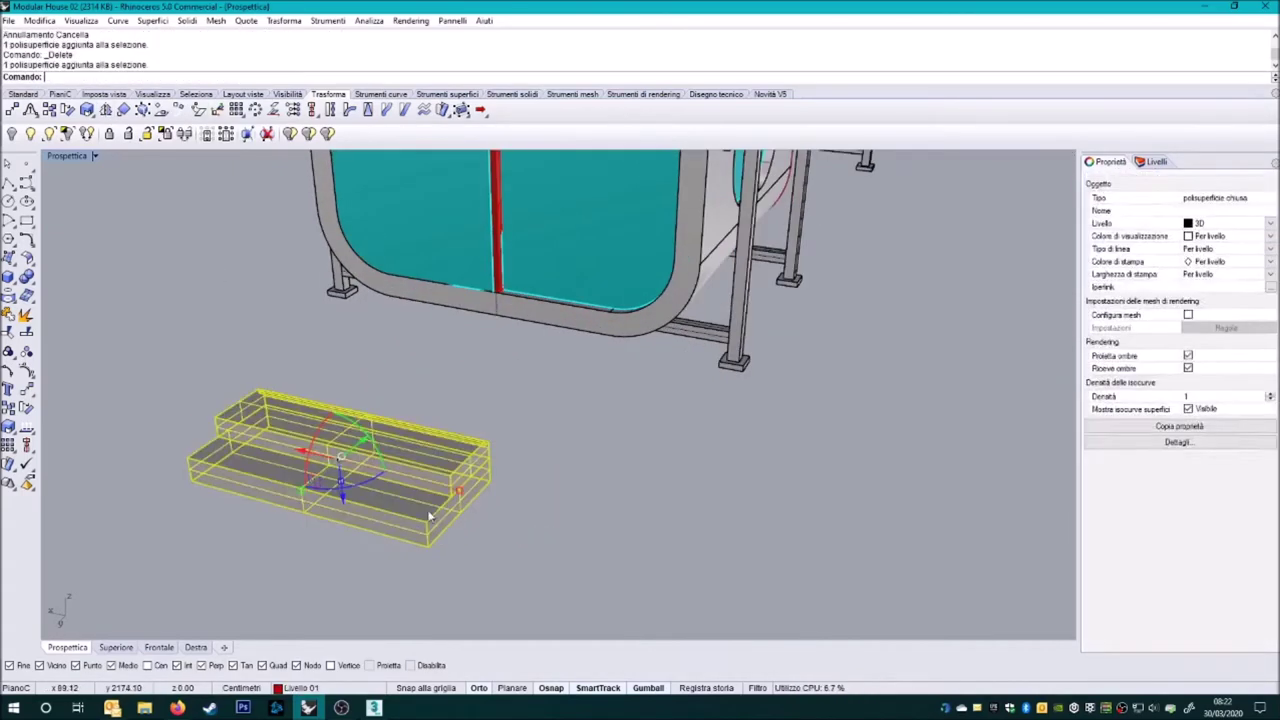
{"action": "left_click_drag", "start_coordinate": [405, 545], "coordinate": [575, 430]}
{"action": "key", "text": "Escape"}
{"action": "right_click_drag", "start_coordinate": [575, 430], "coordinate": [403, 405]}
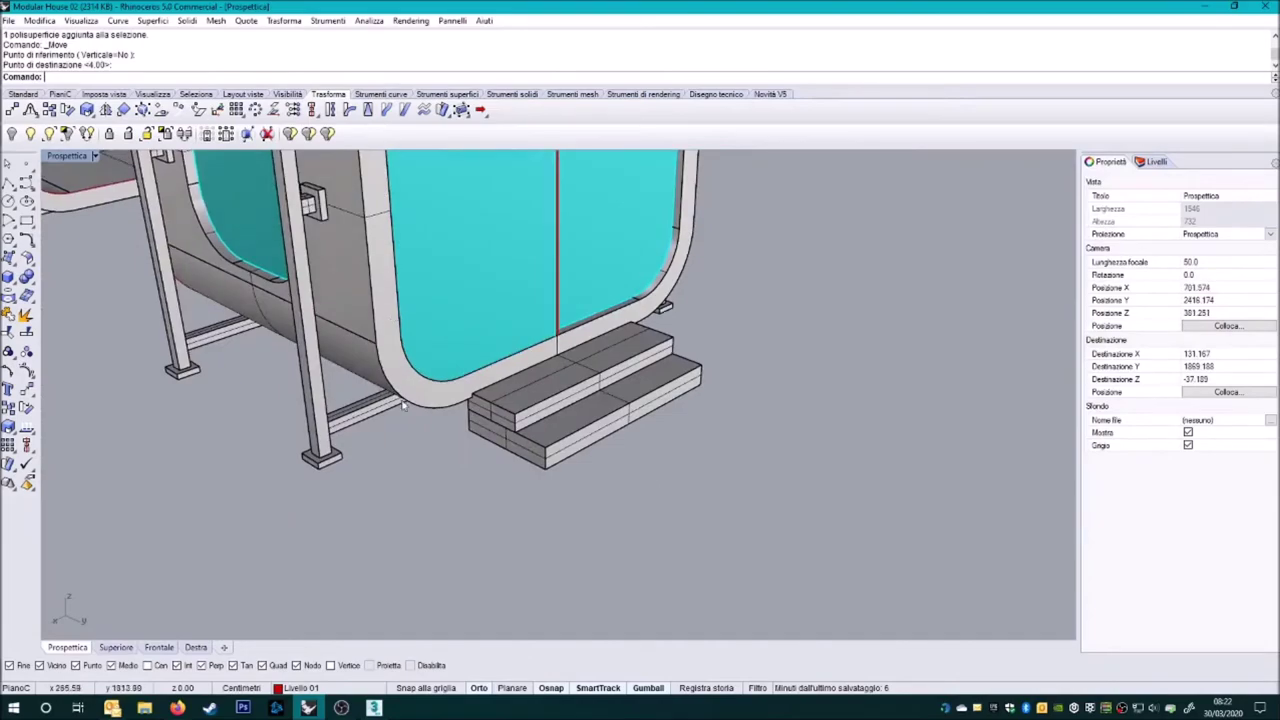
- Merge the step faces and push them out by 15
{"action": "left_click", "coordinate": [479, 447]}
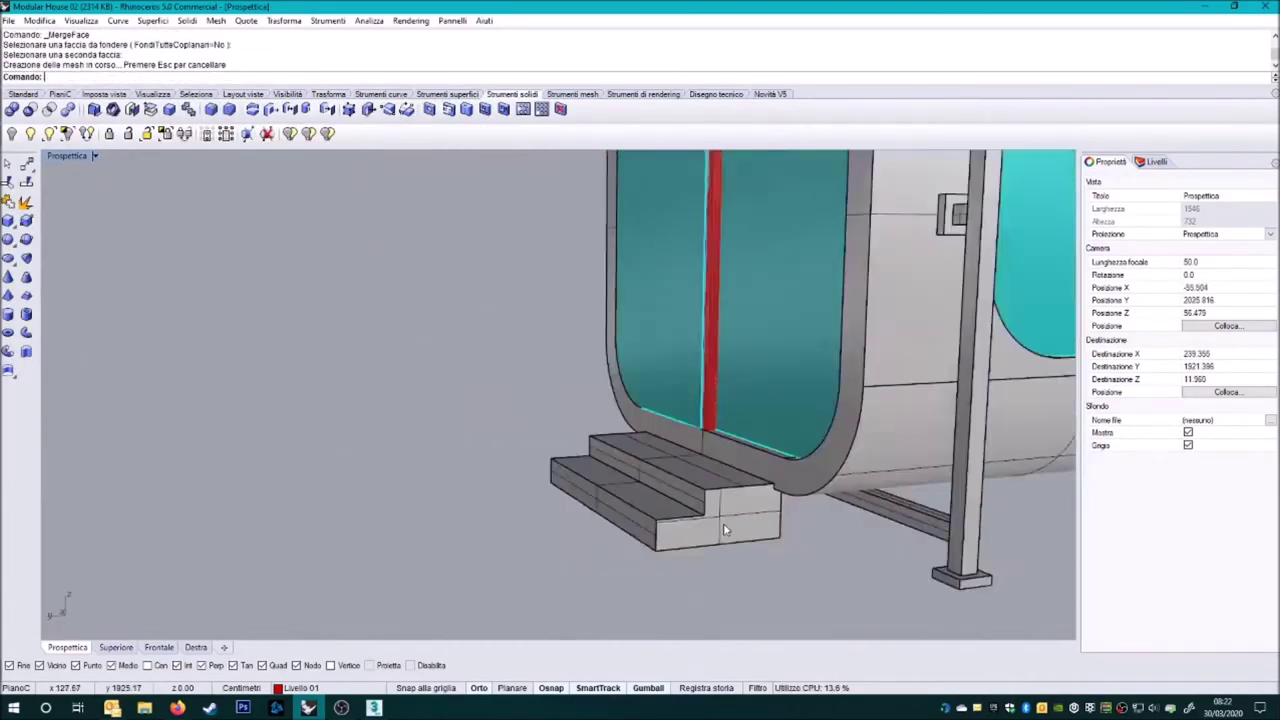
{"action": "right_click_drag", "start_coordinate": [723, 523], "coordinate": [786, 537]}
{"action": "scroll", "coordinate": [638, 475], "scroll_direction": "up", "scroll_amount": 5}
{"action": "scroll", "coordinate": [638, 475], "scroll_direction": "down", "scroll_amount": 5}
{"action": "mouse_move", "coordinate": [638, 475]}
{"action": "right_mouse_down"}
{"action": "mouse_move", "coordinate": [611, 518]}
{"action": "mouse_move", "coordinate": [538, 484]}
{"action": "mouse_move", "coordinate": [505, 540]}
{"action": "right_mouse_up"}
{"action": "scroll", "coordinate": [611, 518], "scroll_direction": "up", "scroll_amount": 5}
{"action": "left_click", "coordinate": [505, 540]}
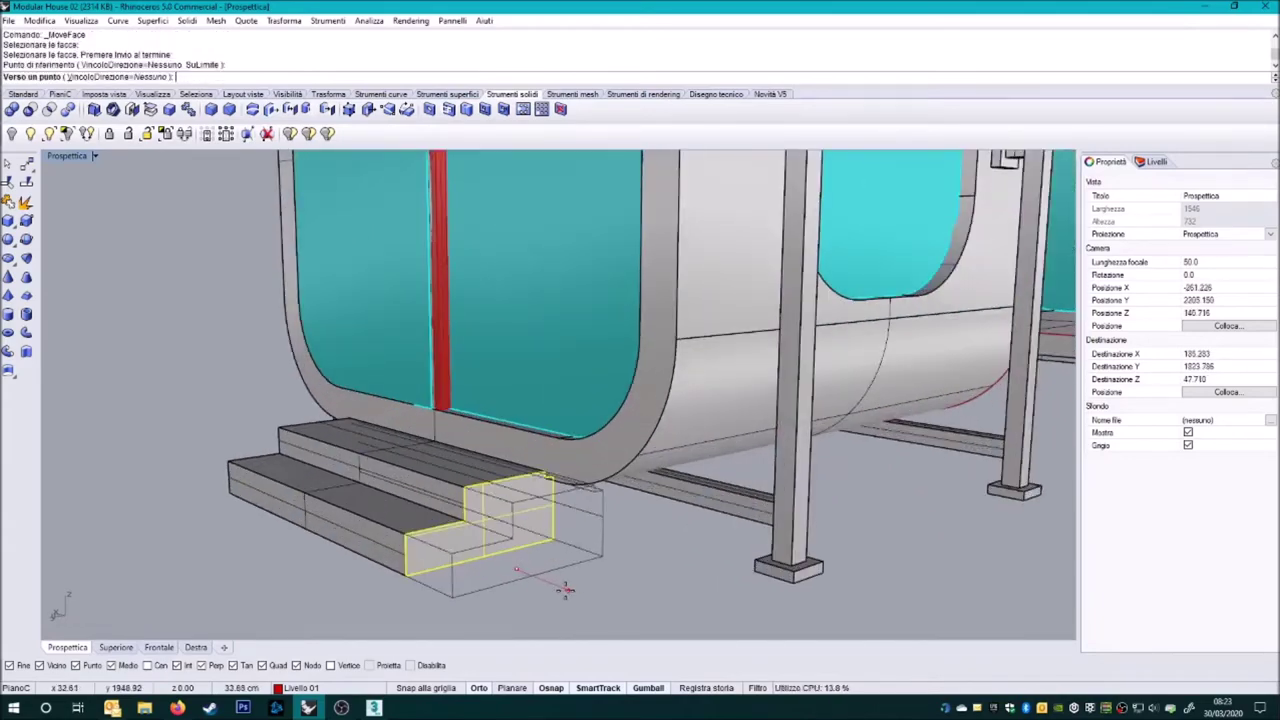
{"action": "scroll", "coordinate": [565, 590], "scroll_direction": "up", "scroll_amount": 3}
{"action": "left_click", "coordinate": [537, 515]}
{"action": "key", "text": "Return"}
{"action": "scroll", "coordinate": [537, 515], "scroll_direction": "down", "scroll_amount": 5}
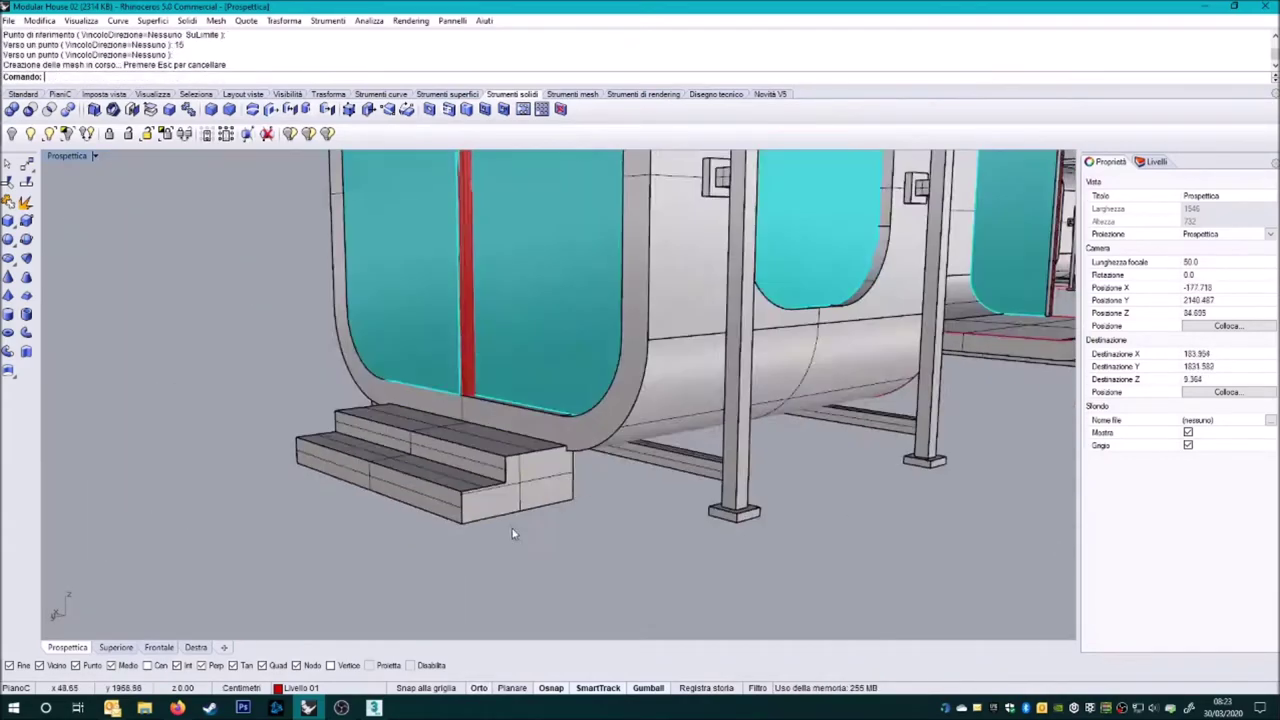
{"action": "right_click_drag", "start_coordinate": [537, 515], "coordinate": [597, 547]}
- Look over the row of house units and save the model
{"action": "scroll", "coordinate": [597, 547], "scroll_direction": "up", "scroll_amount": 5}
{"action": "scroll", "coordinate": [576, 558], "scroll_direction": "down", "scroll_amount": 5}
{"action": "mouse_move", "coordinate": [457, 580]}
{"action": "right_mouse_down"}
{"action": "mouse_move", "coordinate": [477, 549]}
{"action": "mouse_move", "coordinate": [462, 492]}
{"action": "mouse_move", "coordinate": [560, 460]}
{"action": "right_mouse_up"}
{"action": "scroll", "coordinate": [462, 492], "scroll_direction": "up", "scroll_amount": 3}
{"action": "key", "text": "ctrl+s"}
{"action": "scroll", "coordinate": [560, 460], "scroll_direction": "down", "scroll_amount": 3}
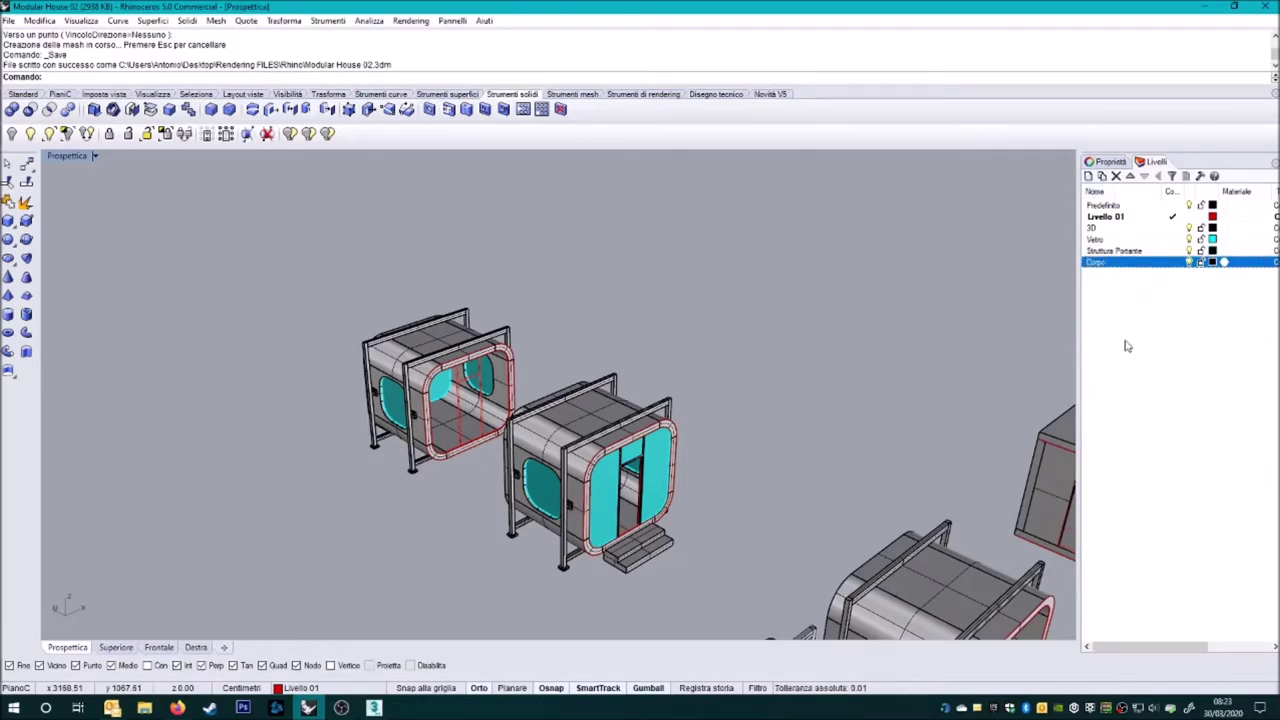
- Add the Scala entrata and Scala posteriore layers and save the file
{"action": "scroll", "coordinate": [600, 470], "scroll_direction": "up", "scroll_amount": 5}
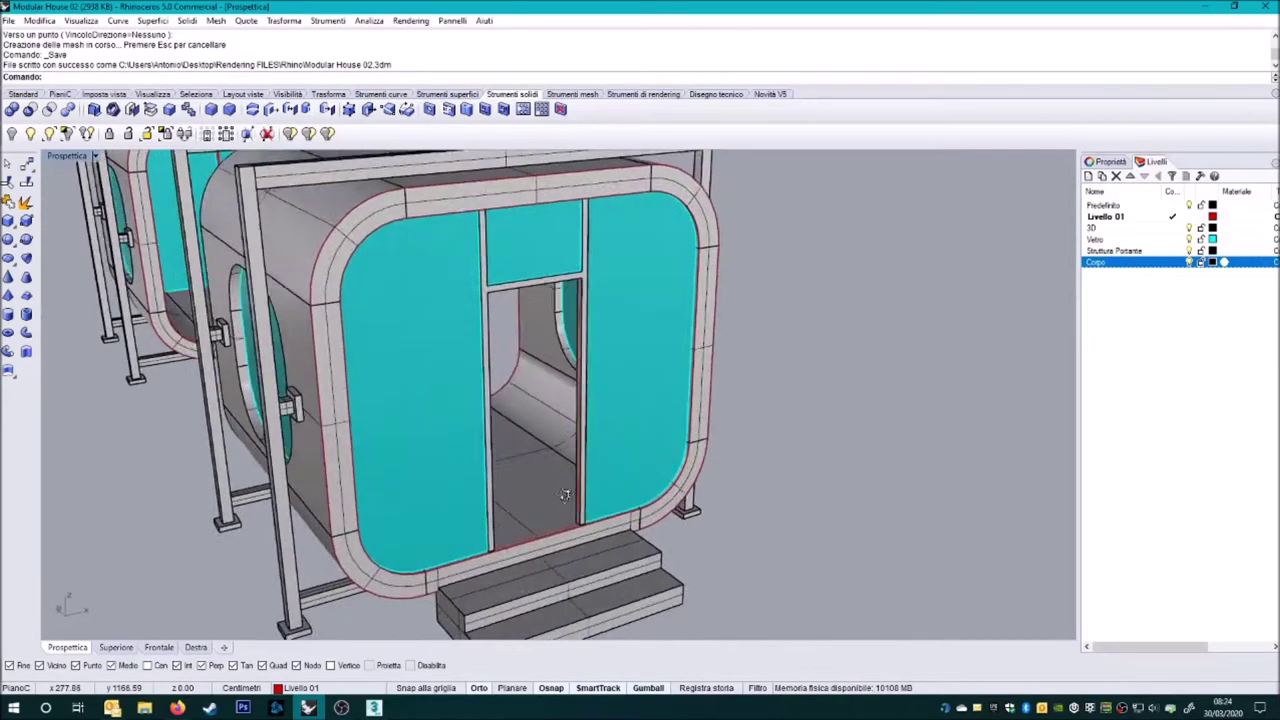
{"action": "right_click_drag", "start_coordinate": [600, 470], "coordinate": [577, 511]}
{"action": "scroll", "coordinate": [577, 511], "scroll_direction": "down", "scroll_amount": 1}
{"action": "scroll", "coordinate": [577, 511], "scroll_direction": "down", "scroll_amount": 3}
{"action": "scroll", "coordinate": [540, 400], "scroll_direction": "up", "scroll_amount": 2}
{"action": "left_click", "coordinate": [1088, 175]}
{"action": "type", "text": "Scala entrata"}
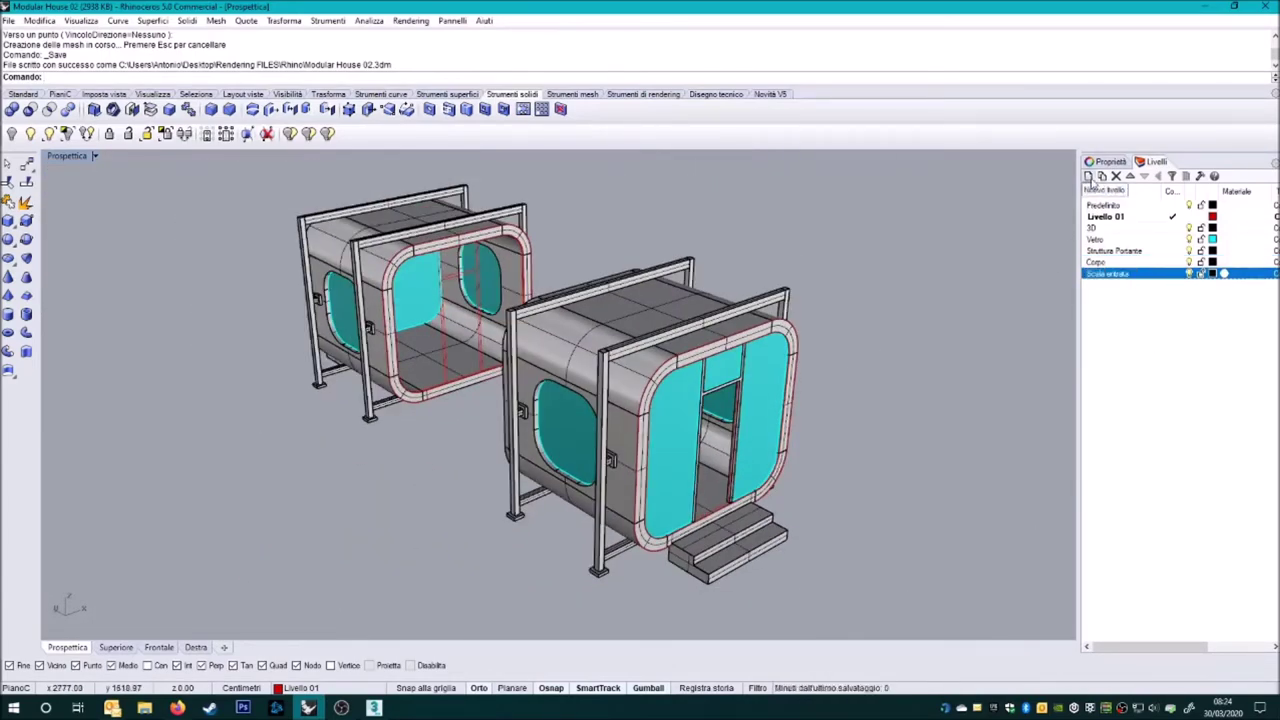
{"action": "key", "text": "ctrl+s"}
- Offset the door unit's frame outline by 5 units into a closed curve
{"action": "mouse_move", "coordinate": [913, 263]}
{"action": "right_mouse_down"}
{"action": "mouse_move", "coordinate": [700, 380]}
{"action": "mouse_move", "coordinate": [757, 431]}
{"action": "mouse_move", "coordinate": [100, 110]}
{"action": "right_mouse_up"}
{"action": "scroll", "coordinate": [700, 380], "scroll_direction": "up", "scroll_amount": 3}
{"action": "left_click", "coordinate": [674, 374]}
{"action": "left_click", "coordinate": [712, 393]}
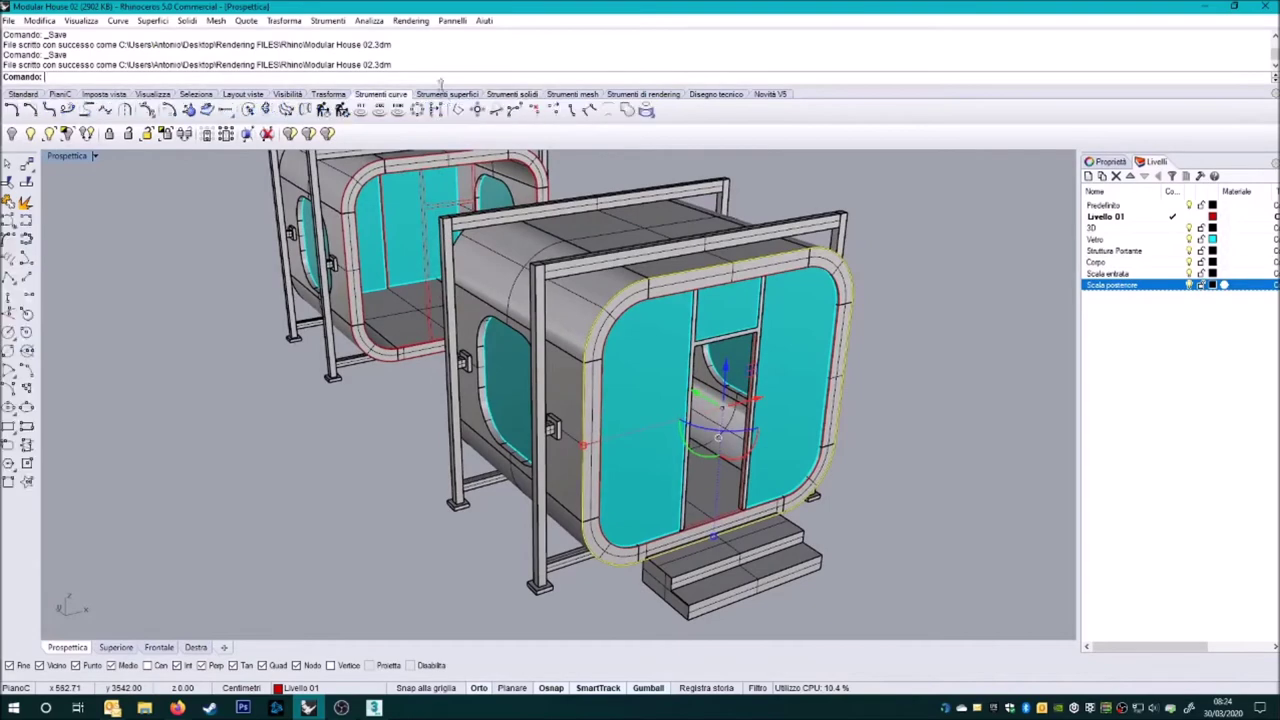
{"action": "scroll", "coordinate": [716, 236], "scroll_direction": "up", "scroll_amount": 3}
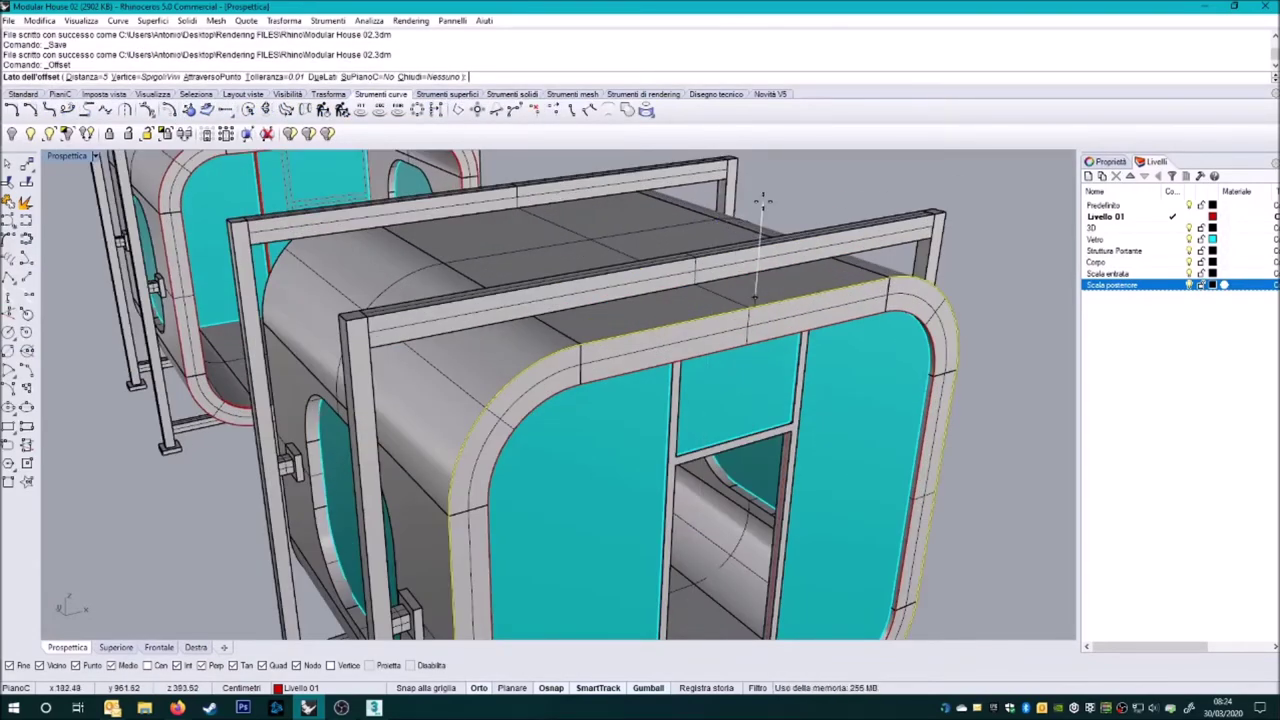
{"action": "scroll", "coordinate": [900, 323], "scroll_direction": "up", "scroll_amount": 3}
{"action": "left_click", "coordinate": [900, 323]}
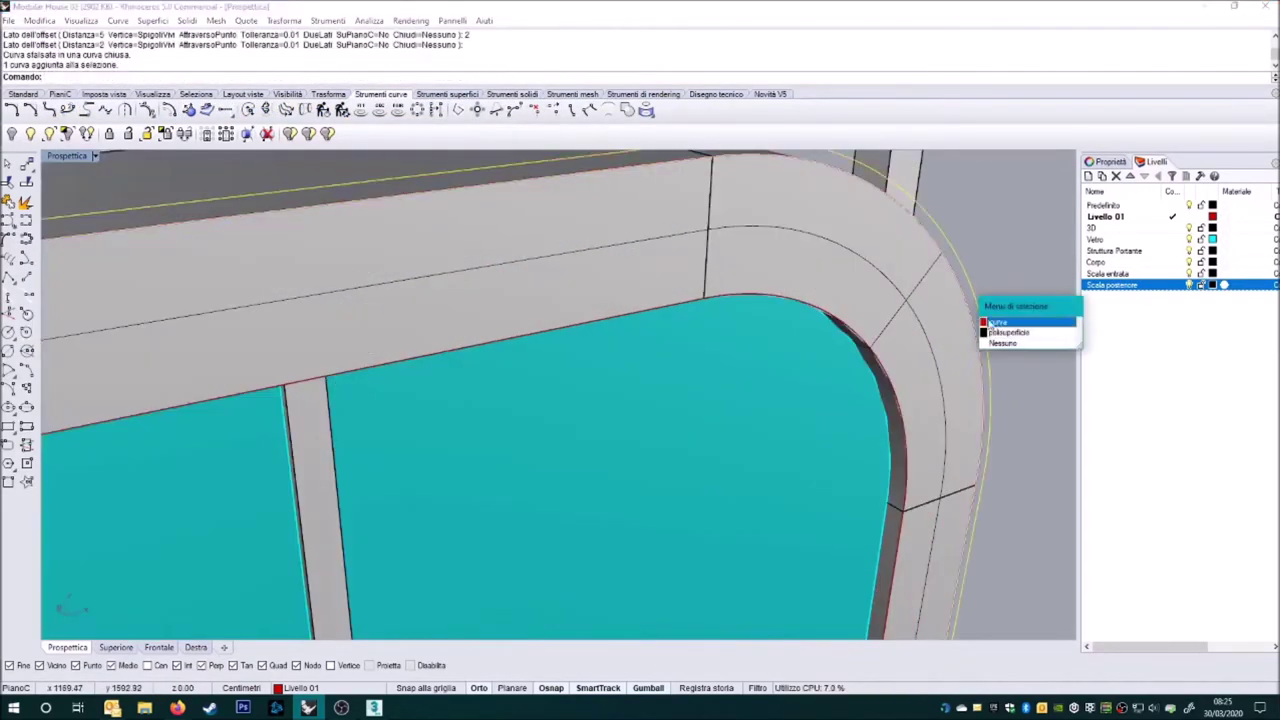
{"action": "left_click", "coordinate": [1010, 330]}
- Select the front door frame and hide all other objects
{"action": "mouse_move", "coordinate": [1010, 330]}
{"action": "right_mouse_down"}
{"action": "mouse_move", "coordinate": [600, 414]}
{"action": "mouse_move", "coordinate": [672, 352]}
{"action": "right_mouse_up"}
{"action": "scroll", "coordinate": [672, 352], "scroll_direction": "down", "scroll_amount": 3}
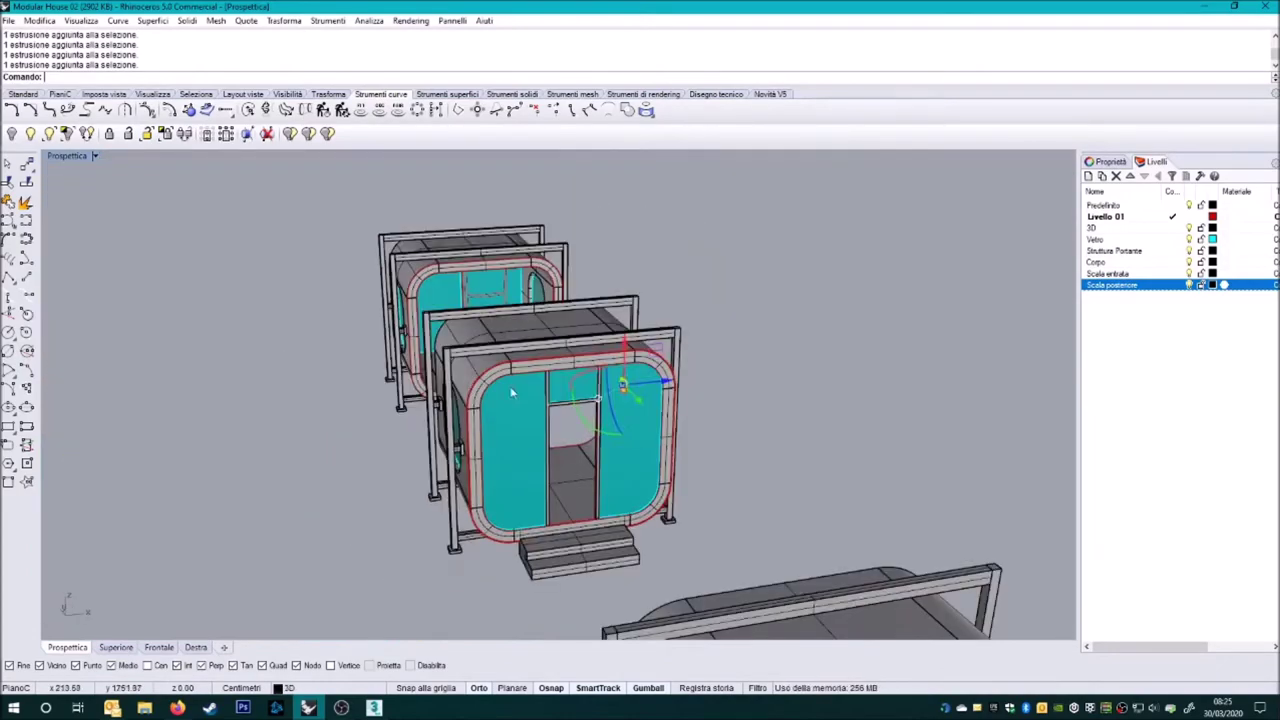
{"action": "scroll", "coordinate": [680, 400], "scroll_direction": "up", "scroll_amount": 3}
{"action": "left_click", "coordinate": [680, 400]}
{"action": "left_click", "coordinate": [700, 420]}
{"action": "scroll", "coordinate": [700, 420], "scroll_direction": "down", "scroll_amount": 3}
{"action": "right_click_drag", "start_coordinate": [700, 420], "coordinate": [491, 383]}
{"action": "scroll", "coordinate": [491, 383], "scroll_direction": "down", "scroll_amount": 3}
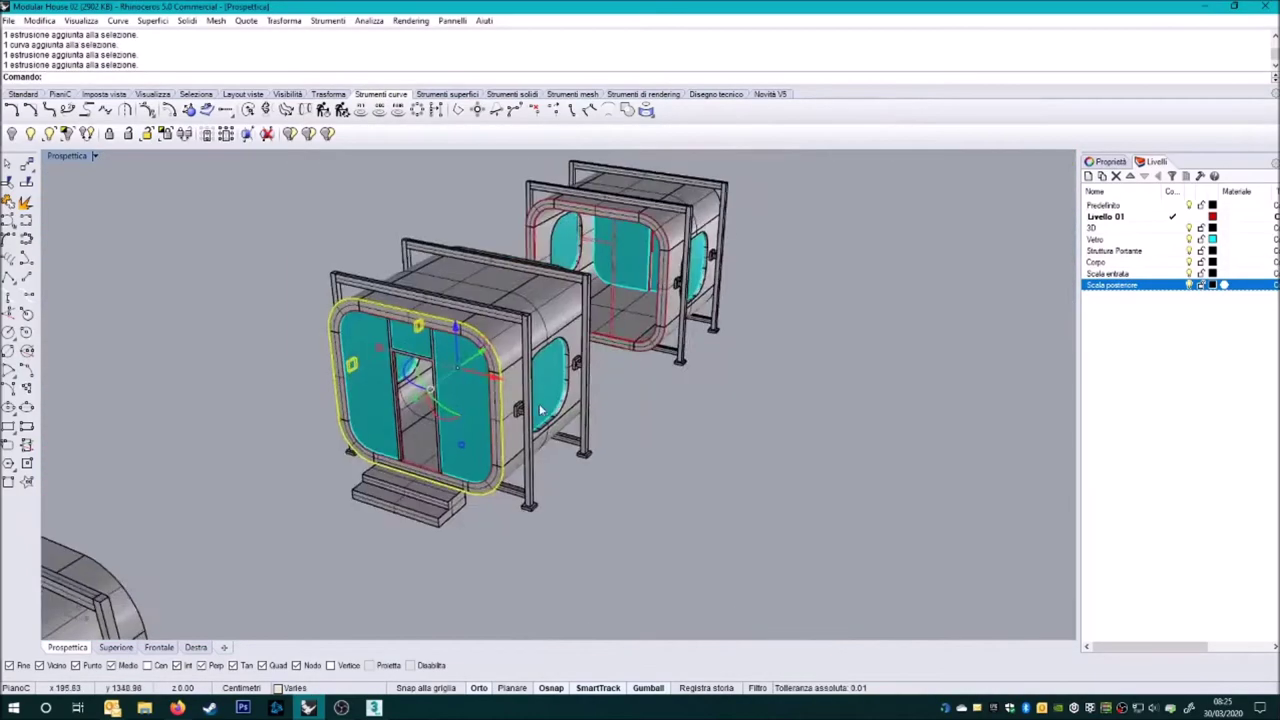
{"action": "scroll", "coordinate": [330, 290], "scroll_direction": "up", "scroll_amount": 5}
{"action": "left_click", "coordinate": [67, 133]}
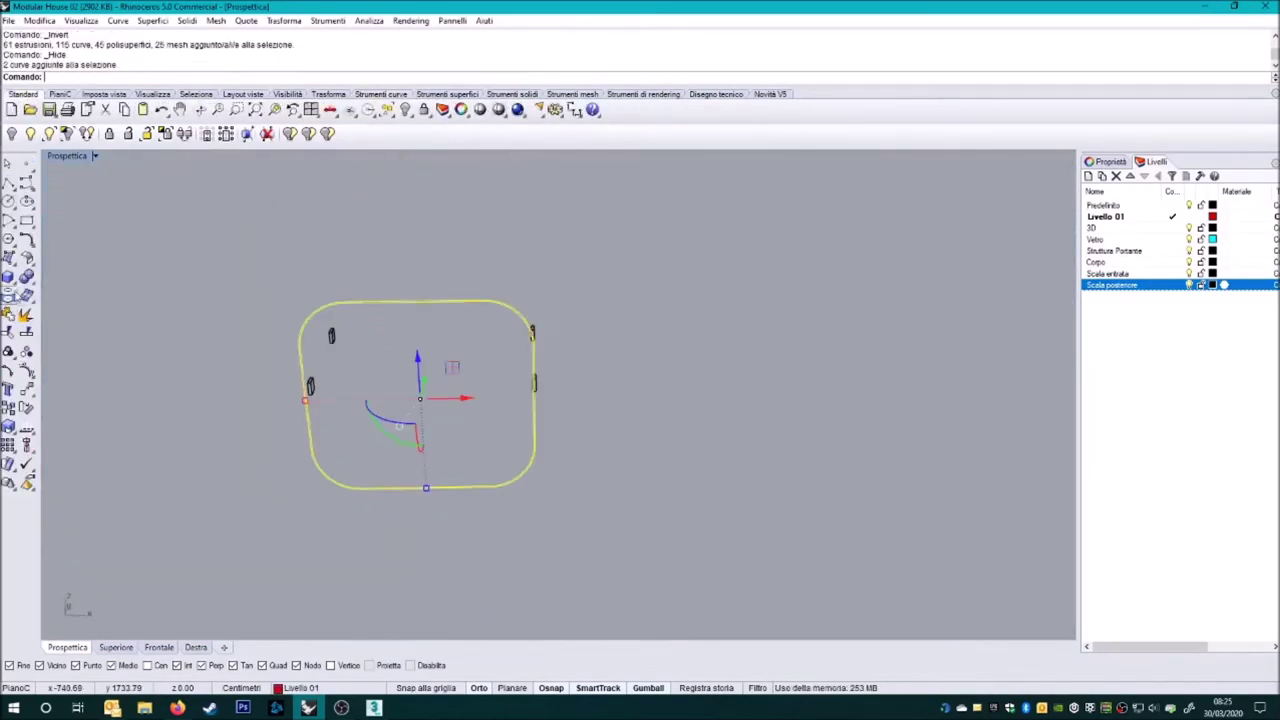
- Extrude the frame outline into a shell, undoing an initial block move
{"action": "left_click", "coordinate": [27, 295]}
{"action": "key", "text": "Escape"}
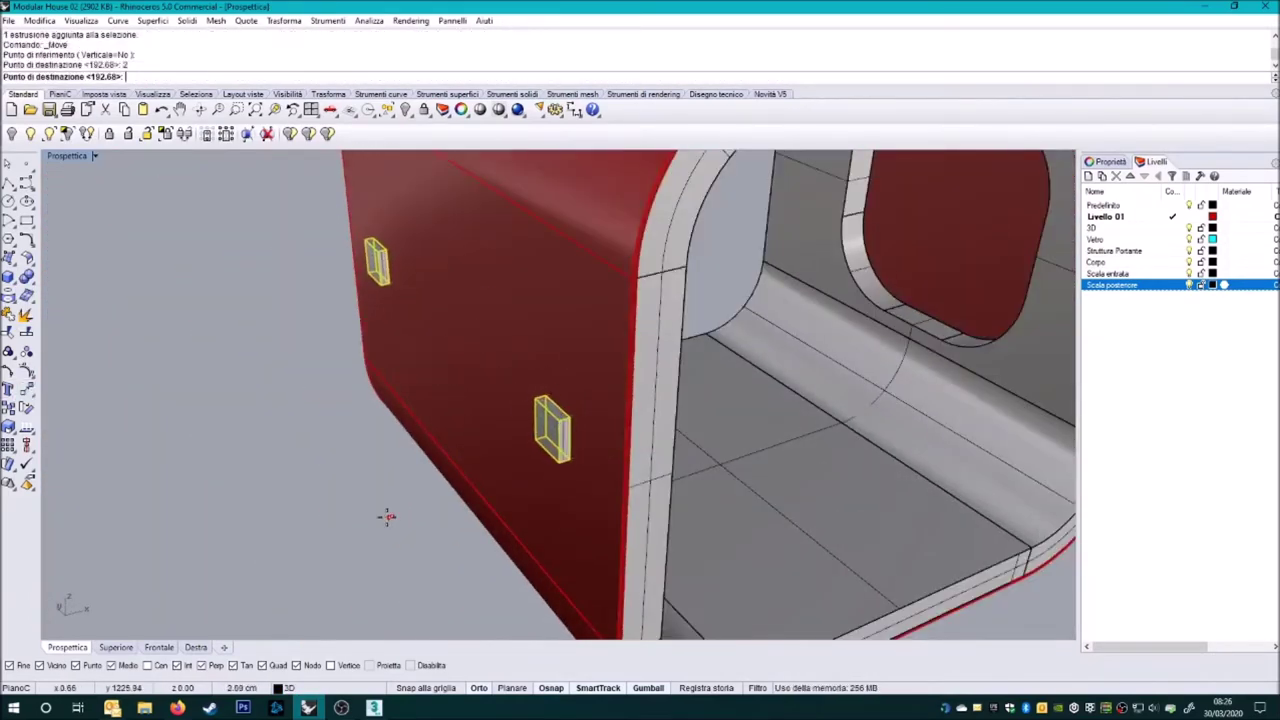
{"action": "key", "text": "Return"}
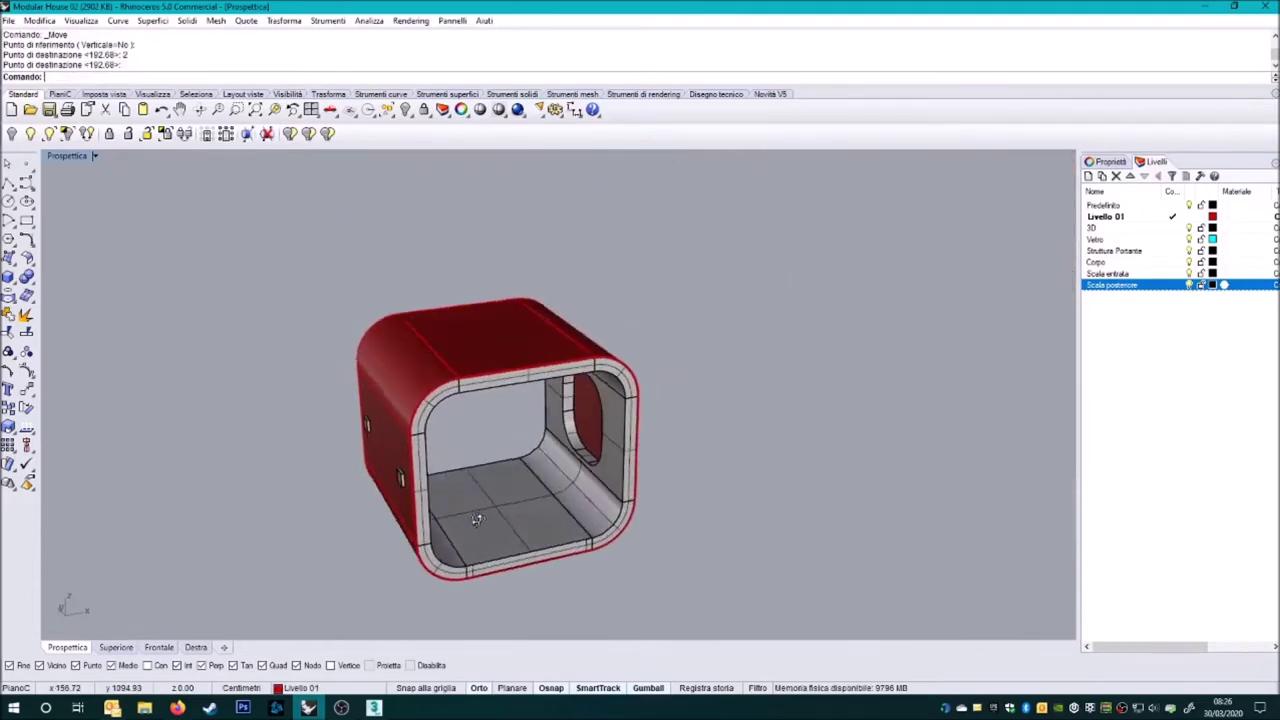
{"action": "key", "text": "ctrl+z"}
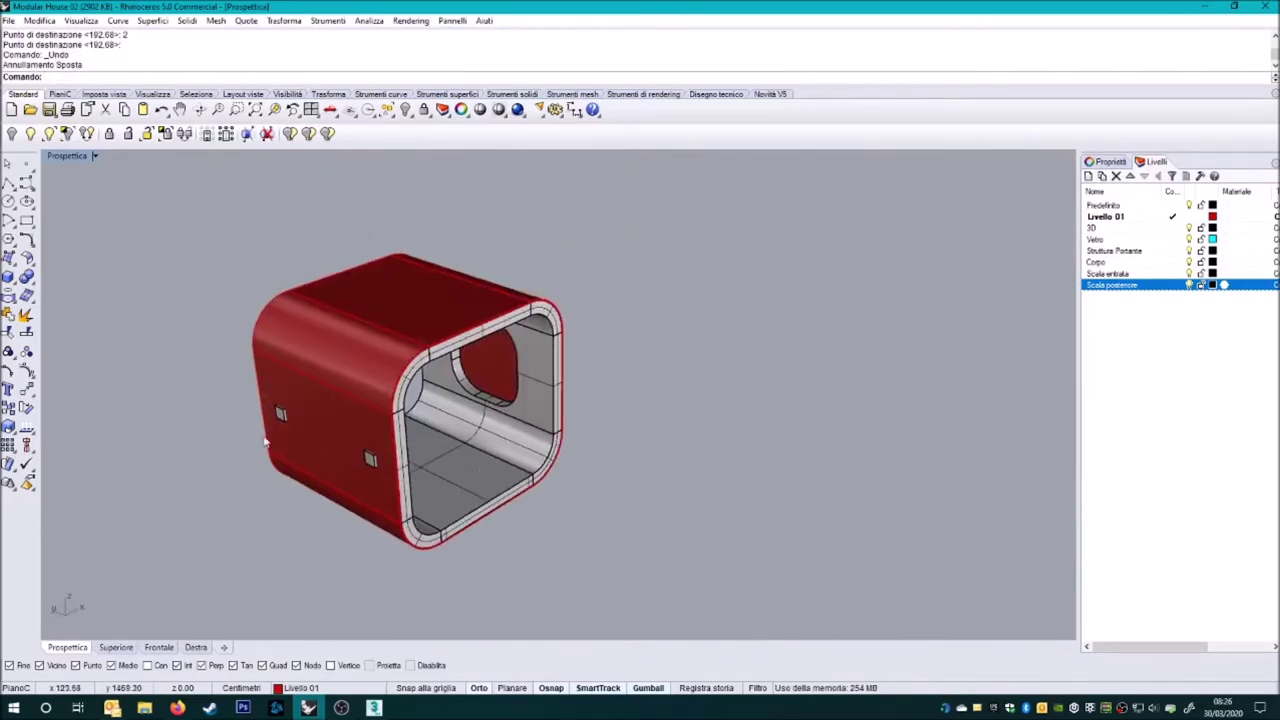
- Move the two small side blocks by 2 units
{"action": "left_click", "coordinate": [284, 404]}
{"action": "left_click", "coordinate": [431, 479], "text": "shift"}
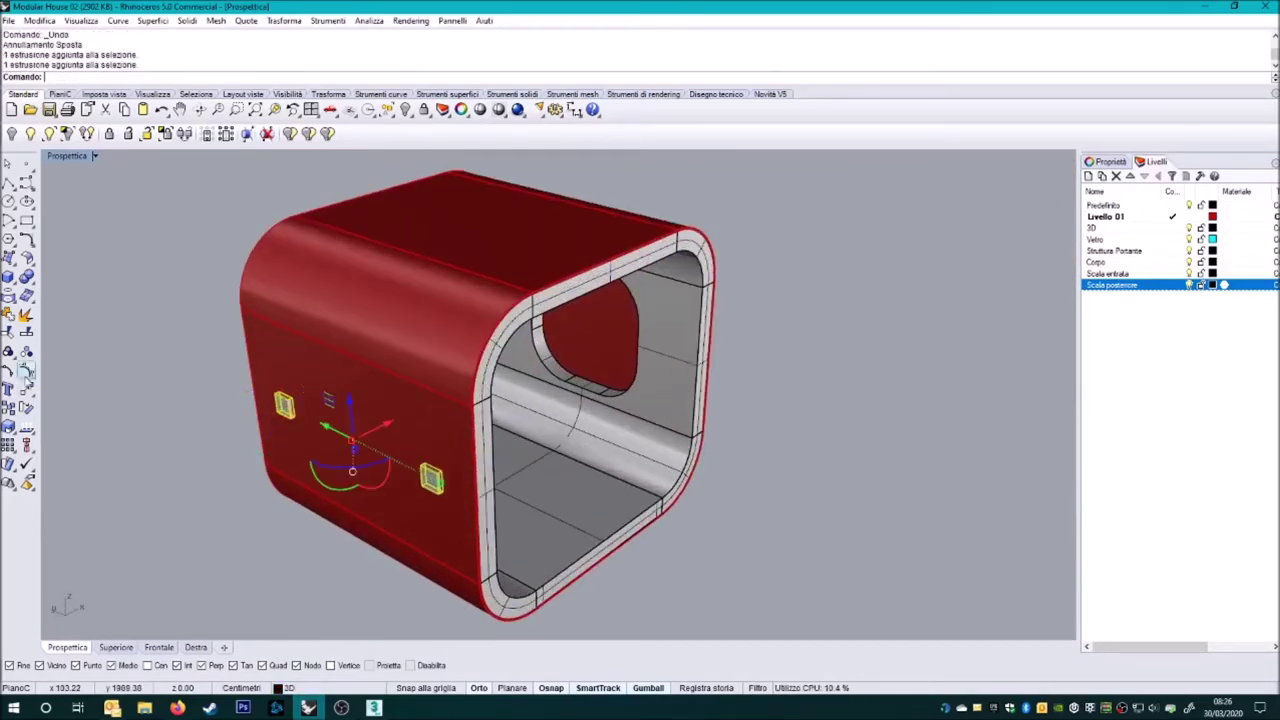
{"action": "type", "text": "2"}
{"action": "key", "text": "Return"}
{"action": "right_click_drag", "start_coordinate": [220, 525], "coordinate": [681, 562]}
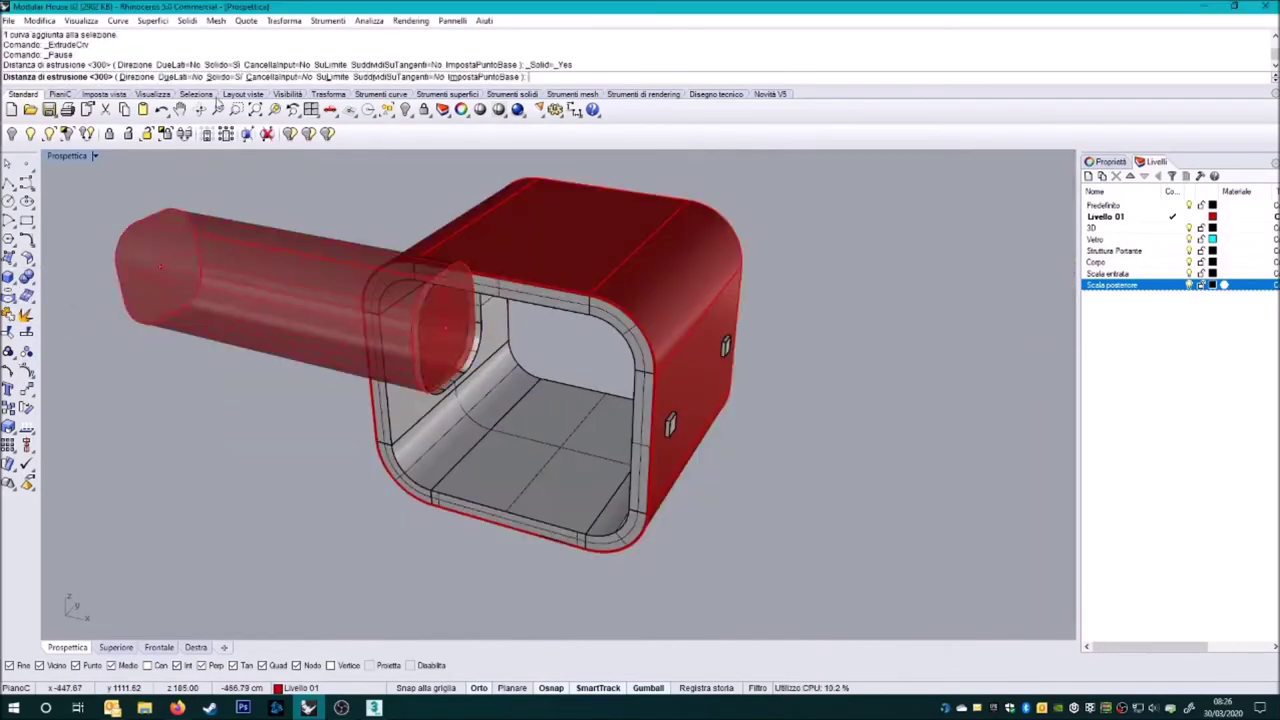
- Extrude a solid red tube through the module in both directions
{"action": "left_click", "coordinate": [165, 77]}
{"action": "key", "text": "Return"}
{"action": "right_click_drag", "start_coordinate": [328, 298], "coordinate": [445, 227]}
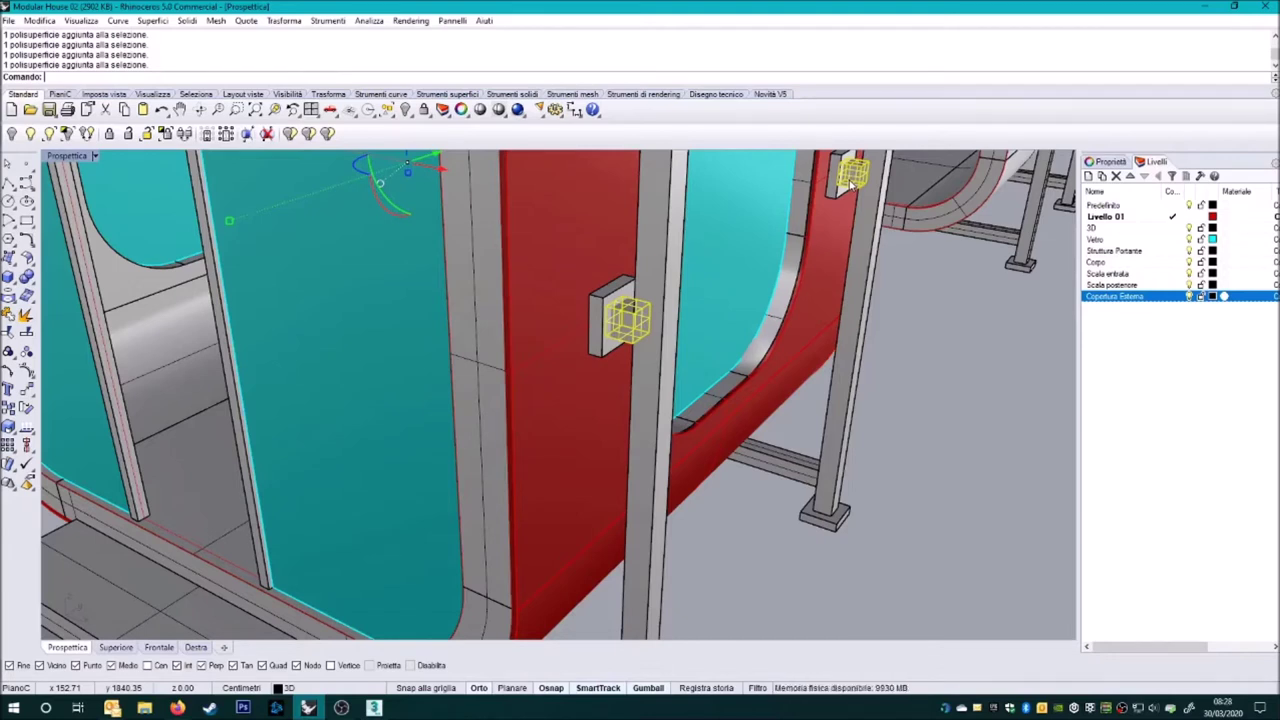
- Isolate the small wall blocks to move their faces, then show all objects again
{"action": "scroll", "coordinate": [850, 181], "scroll_direction": "down", "scroll_amount": 5}
{"action": "right_click_drag", "start_coordinate": [402, 395], "coordinate": [300, 400]}
{"action": "left_click", "coordinate": [86, 133]}
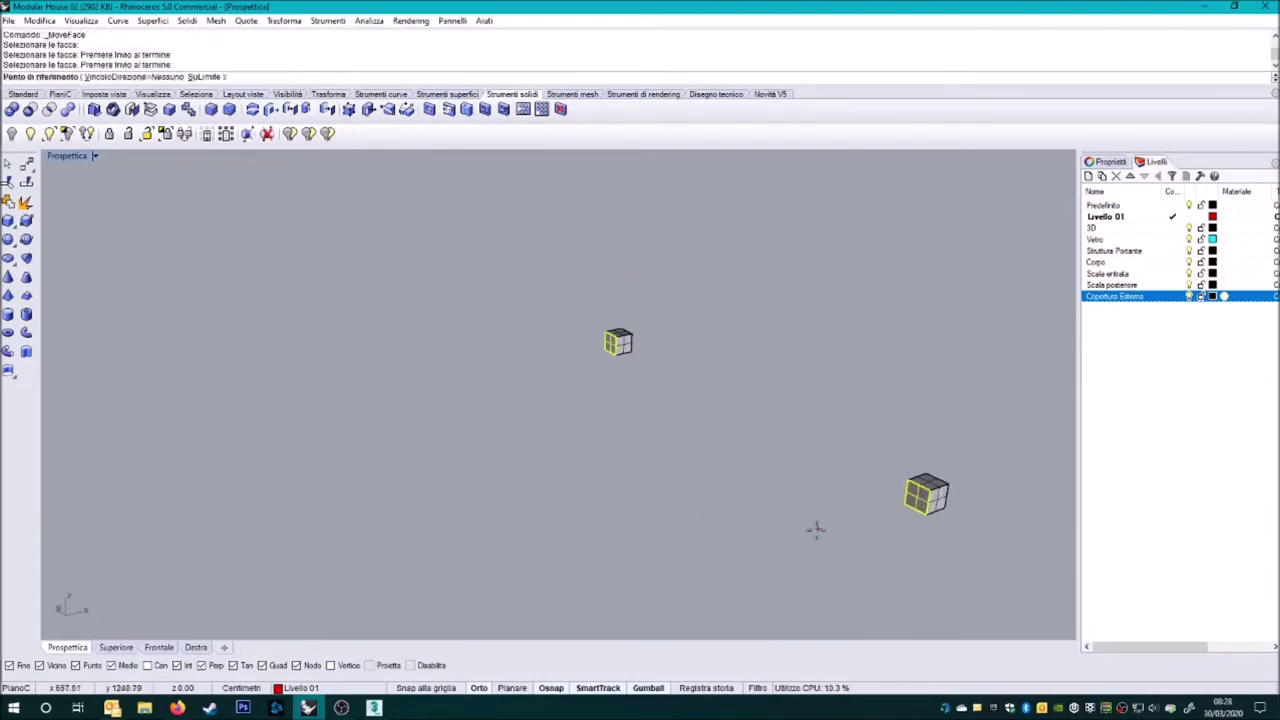
{"action": "left_click", "coordinate": [49, 133]}
- Delete the two leftover objects next to the modules
{"action": "right_click_drag", "start_coordinate": [400, 420], "coordinate": [325, 548]}
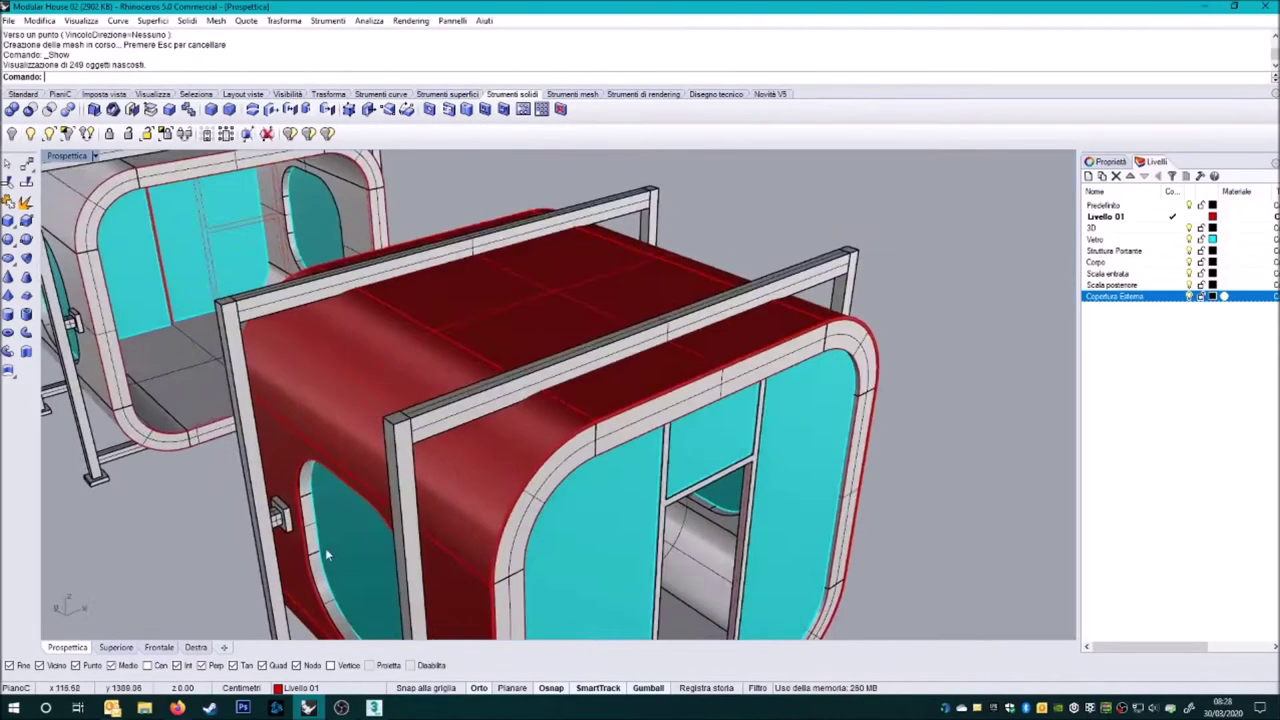
{"action": "scroll", "coordinate": [422, 433], "scroll_direction": "down", "scroll_amount": 3}
{"action": "scroll", "coordinate": [422, 440], "scroll_direction": "up", "scroll_amount": 5}
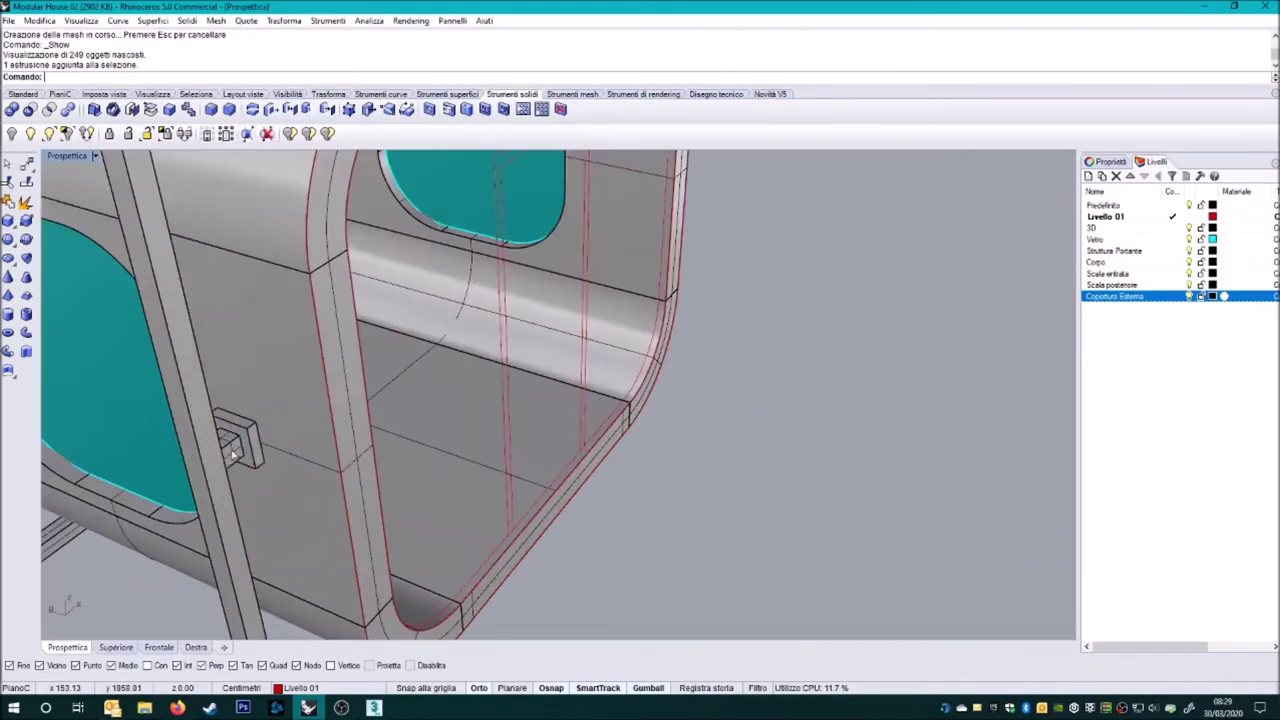
{"action": "scroll", "coordinate": [300, 400], "scroll_direction": "down", "scroll_amount": 4}
{"action": "left_click", "coordinate": [537, 428]}
{"action": "right_click_drag", "start_coordinate": [300, 400], "coordinate": [725, 440]}
{"action": "key", "text": "Delete"}
- Select the red covering parts and set the copy base point on the module
{"action": "scroll", "coordinate": [725, 440], "scroll_direction": "up", "scroll_amount": 5}
{"action": "scroll", "coordinate": [478, 193], "scroll_direction": "down", "scroll_amount": 5}
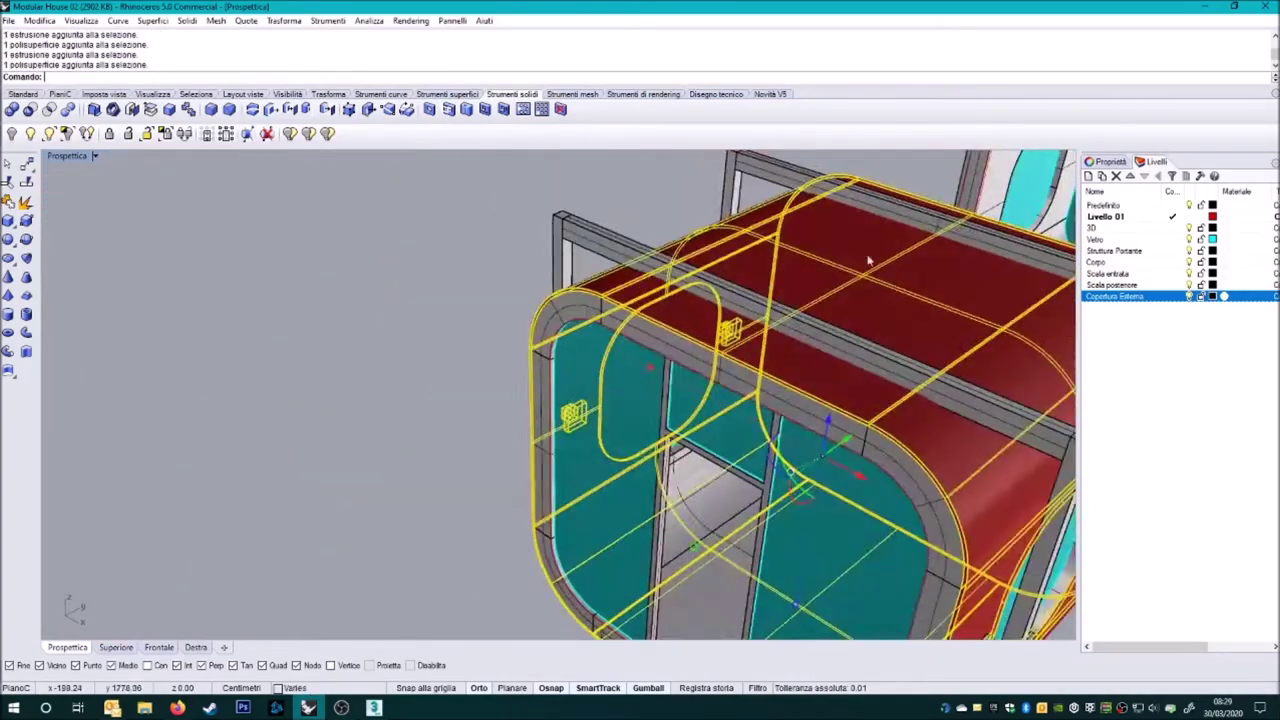
{"action": "scroll", "coordinate": [478, 193], "scroll_direction": "up", "scroll_amount": 5}
{"action": "scroll", "coordinate": [452, 362], "scroll_direction": "down", "scroll_amount": 3}
{"action": "scroll", "coordinate": [452, 362], "scroll_direction": "down", "scroll_amount": 3}
{"action": "left_click", "coordinate": [452, 362]}
{"action": "left_click", "coordinate": [640, 268]}
{"action": "scroll", "coordinate": [631, 455], "scroll_direction": "down", "scroll_amount": 3}
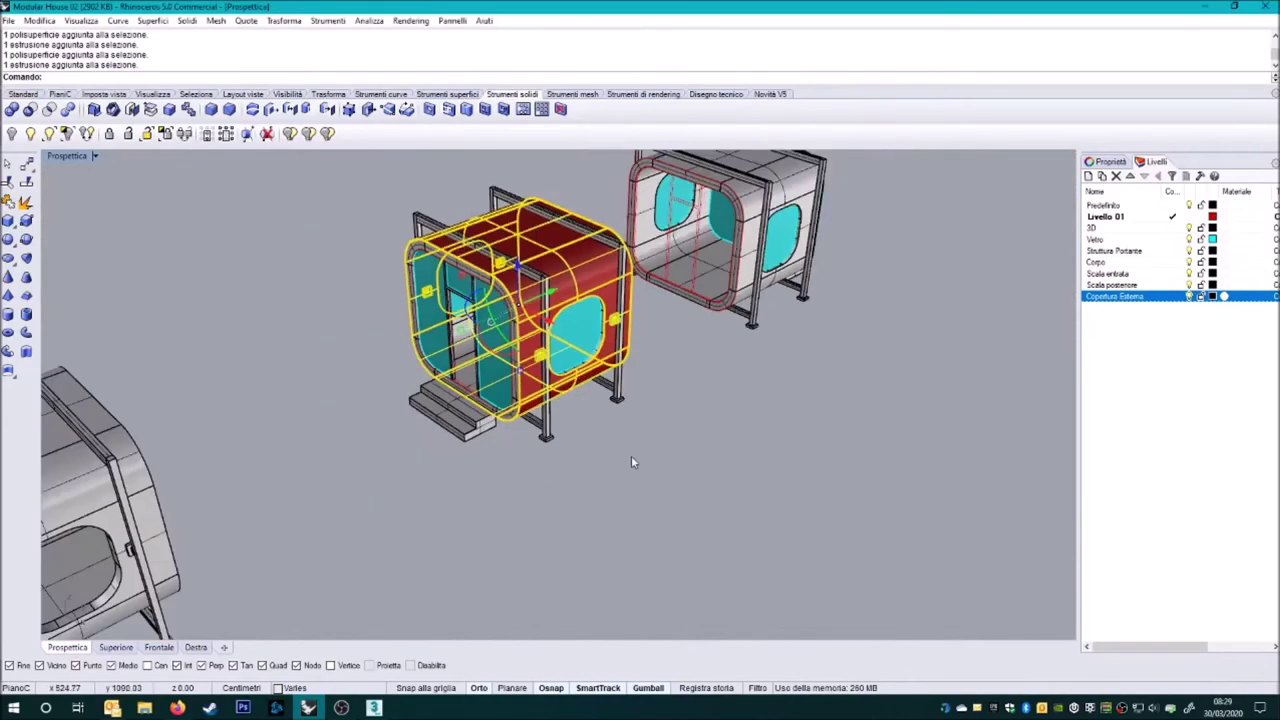
{"action": "right_click_drag", "start_coordinate": [631, 455], "coordinate": [600, 440]}
{"action": "scroll", "coordinate": [517, 423], "scroll_direction": "up", "scroll_amount": 3}
{"action": "left_click", "coordinate": [517, 423]}
{"action": "scroll", "coordinate": [578, 421], "scroll_direction": "down", "scroll_amount": 3}
{"action": "scroll", "coordinate": [578, 421], "scroll_direction": "up", "scroll_amount": 3}
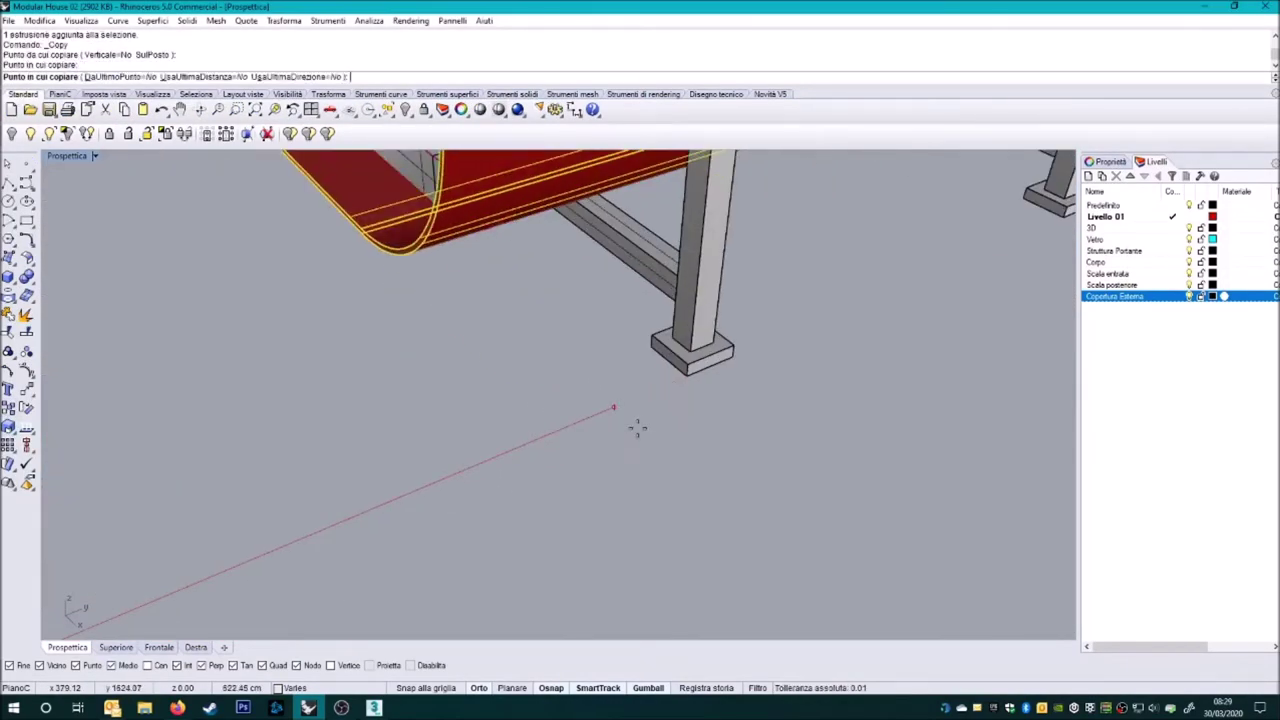
- Place the red covering copy onto the second module
{"action": "left_click", "coordinate": [634, 426]}
{"action": "scroll", "coordinate": [634, 426], "scroll_direction": "down", "scroll_amount": 5}
{"action": "right_click_drag", "start_coordinate": [640, 420], "coordinate": [834, 286]}
- Set the Copertura Esterna layer colour to orange
{"action": "left_click", "coordinate": [503, 375]}
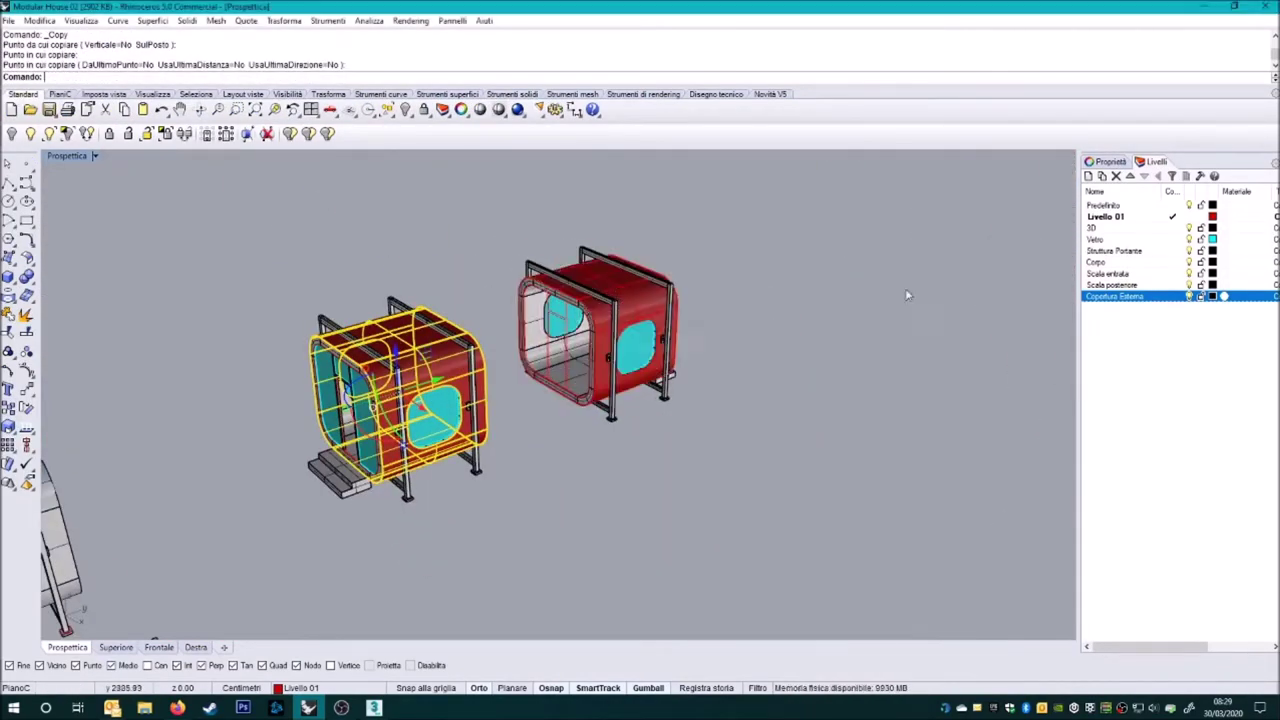
{"action": "left_click", "coordinate": [1106, 161]}
{"action": "left_click", "coordinate": [1155, 161]}
{"action": "left_click", "coordinate": [1212, 296]}
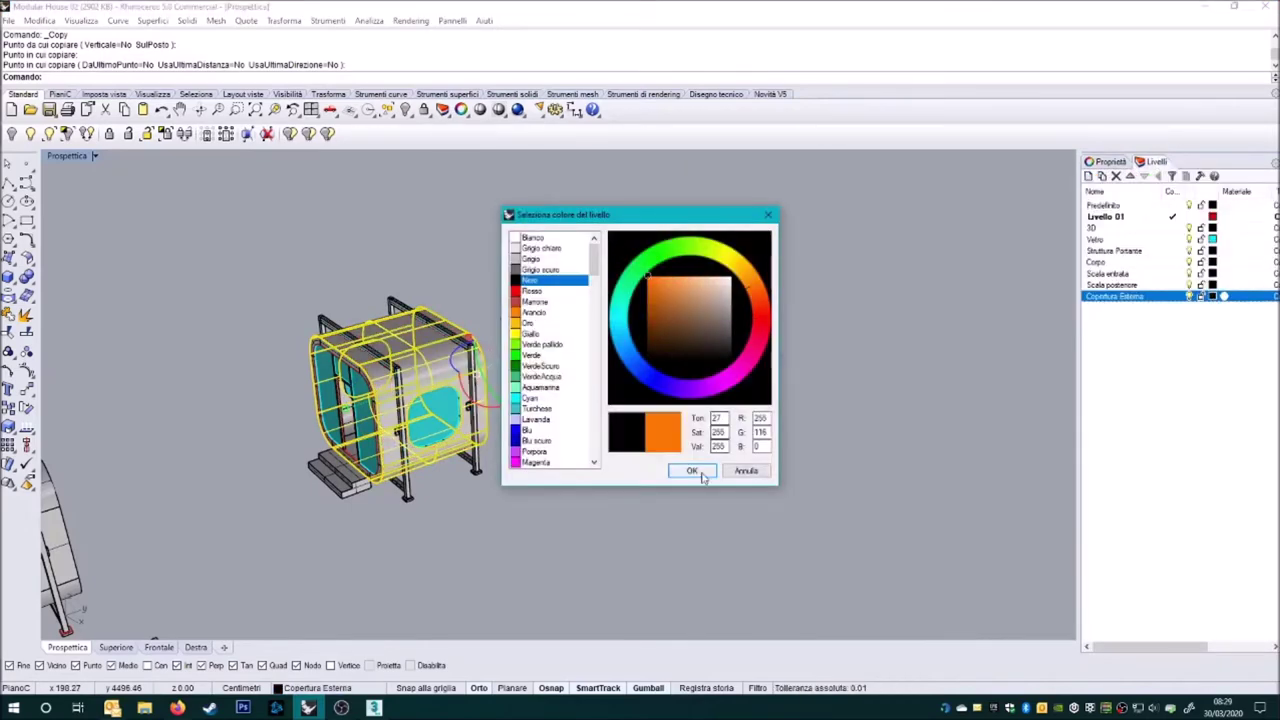
{"action": "left_click", "coordinate": [703, 478]}
- Hide the orange outer shells
{"action": "scroll", "coordinate": [640, 400], "scroll_direction": "up", "scroll_amount": 3}
{"action": "scroll", "coordinate": [640, 400], "scroll_direction": "up", "scroll_amount": 3}
{"action": "left_click", "coordinate": [628, 340]}
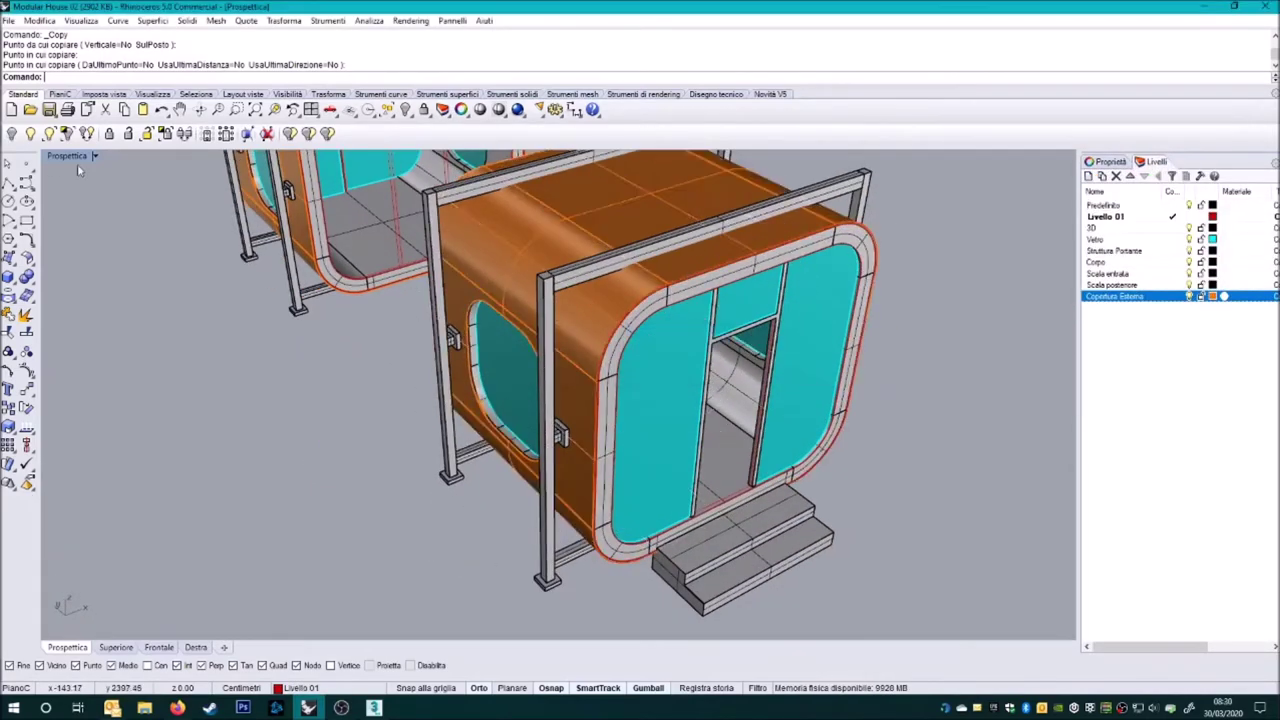
{"action": "key", "text": "ctrl+h"}
{"action": "key", "text": "ctrl+h"}
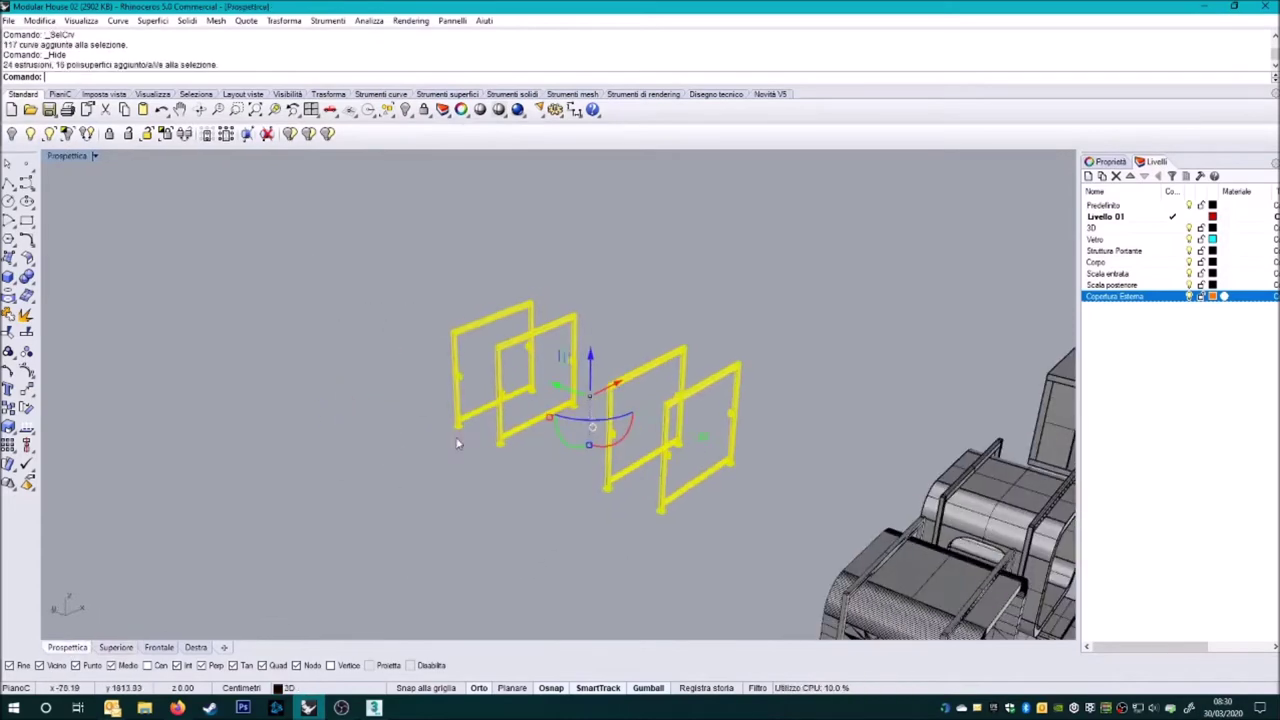
- Assign the frames to the Struttura Portante layer and make that layer yellow
{"action": "left_click", "coordinate": [1120, 166]}
{"action": "left_click", "coordinate": [1228, 302]}
{"action": "left_click", "coordinate": [1156, 163]}
{"action": "left_click", "coordinate": [1212, 251]}
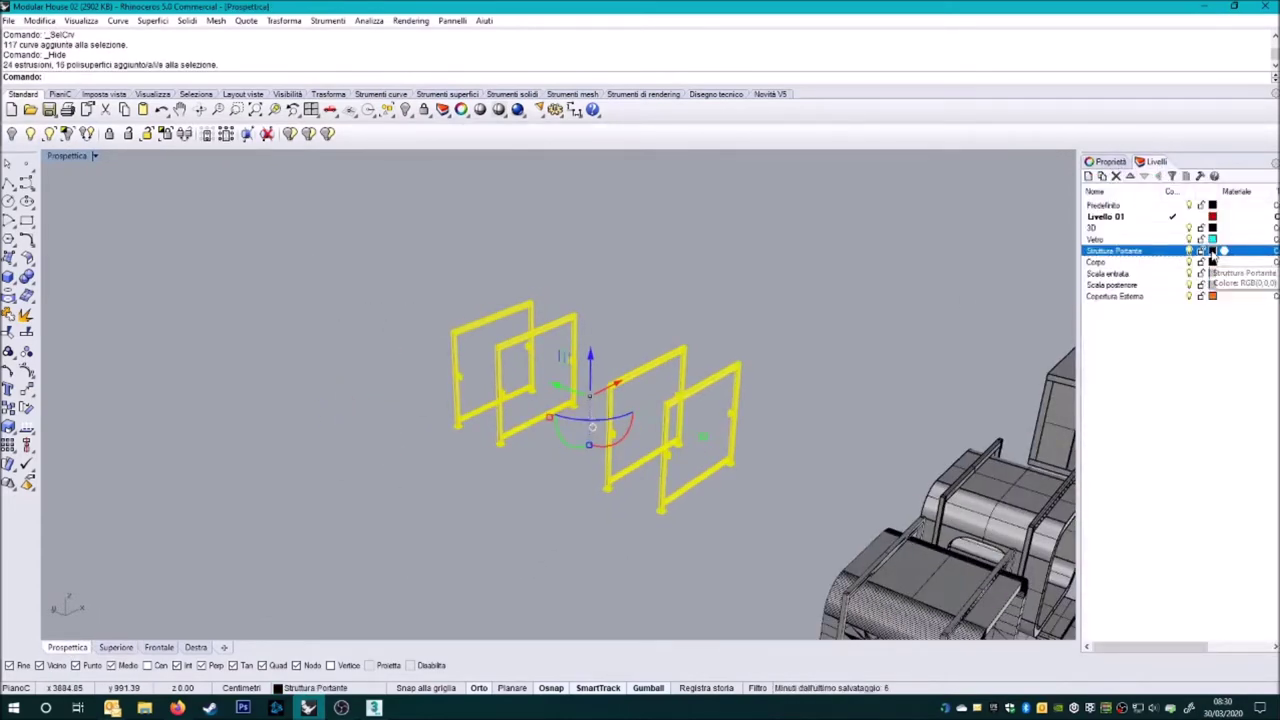
- Bring the hidden cabins back and orbit to view them from the front
{"action": "scroll", "coordinate": [510, 460], "scroll_direction": "up", "scroll_amount": 5}
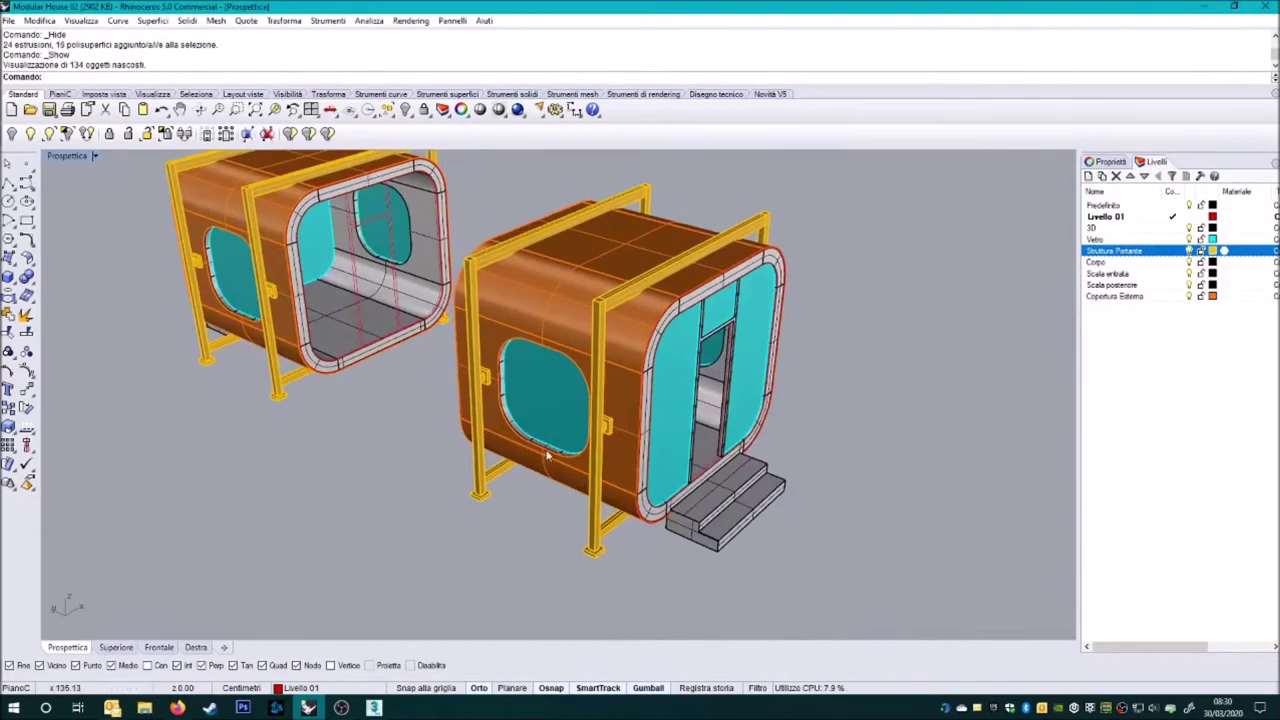
{"action": "right_click_drag", "start_coordinate": [550, 476], "coordinate": [657, 461]}
{"action": "mouse_move", "coordinate": [597, 510]}
{"action": "right_mouse_down"}
{"action": "mouse_move", "coordinate": [451, 482]}
{"action": "mouse_move", "coordinate": [732, 496]}
{"action": "mouse_move", "coordinate": [950, 330]}
{"action": "right_mouse_up"}
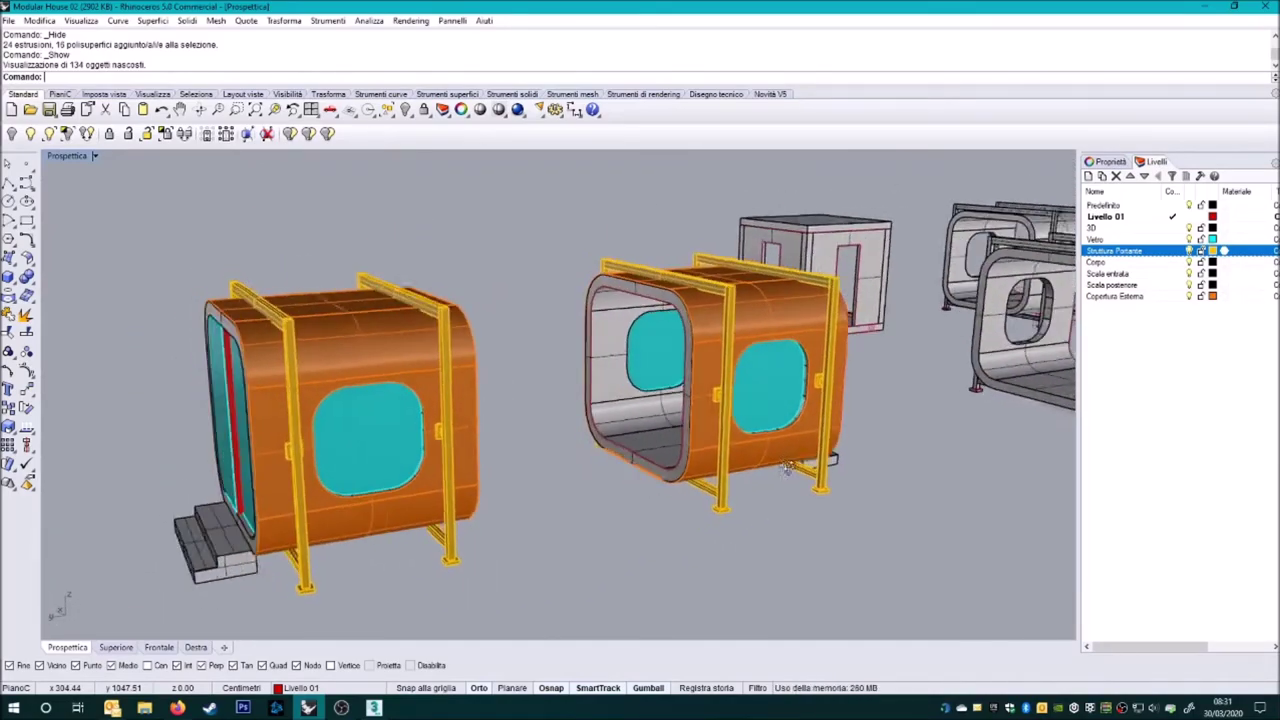
- Create a new Infissi layer coloured blue
{"action": "left_click", "coordinate": [1108, 161]}
{"action": "left_click", "coordinate": [1212, 261]}
{"action": "double_click", "coordinate": [535, 403]}
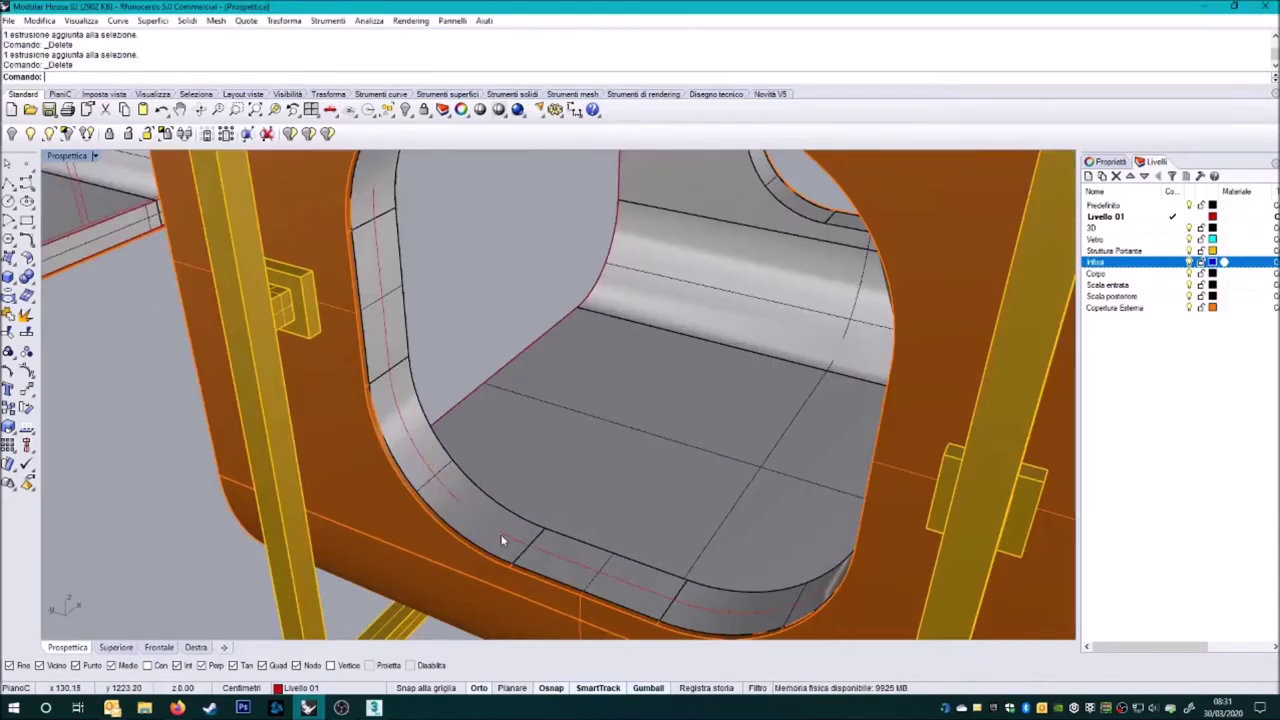
- Offset the window opening edge by 3 and extrude it 15 as a solid frame on its layer
{"action": "scroll", "coordinate": [500, 513], "scroll_direction": "up", "scroll_amount": 5}
{"action": "type", "text": "3"}
{"action": "key", "text": "Return"}
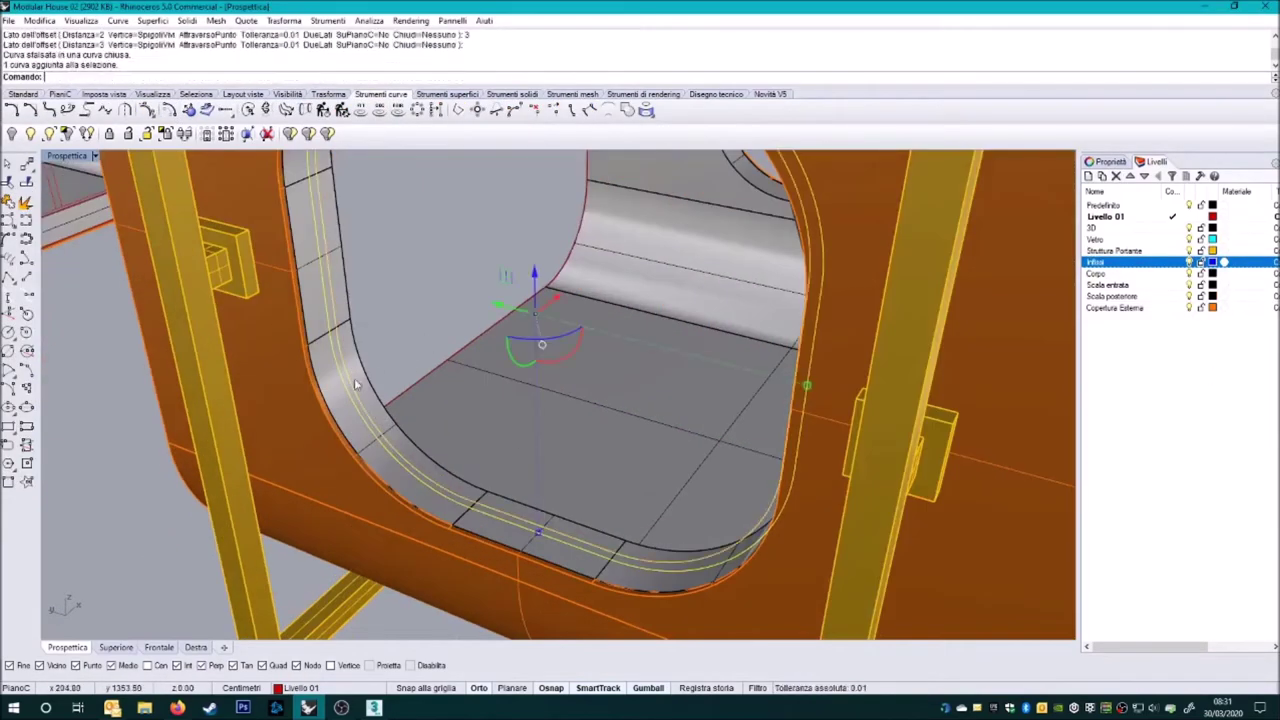
{"action": "left_click", "coordinate": [46, 320]}
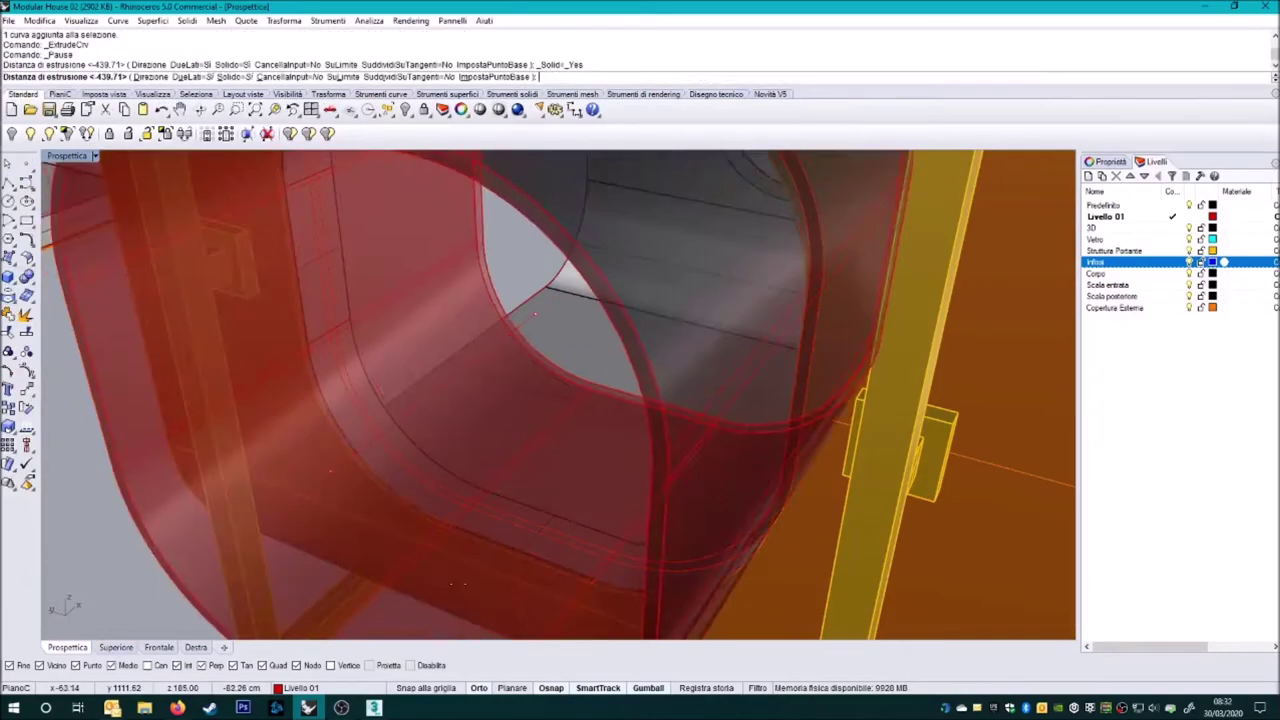
{"action": "type", "text": "15"}
{"action": "key", "text": "Return"}
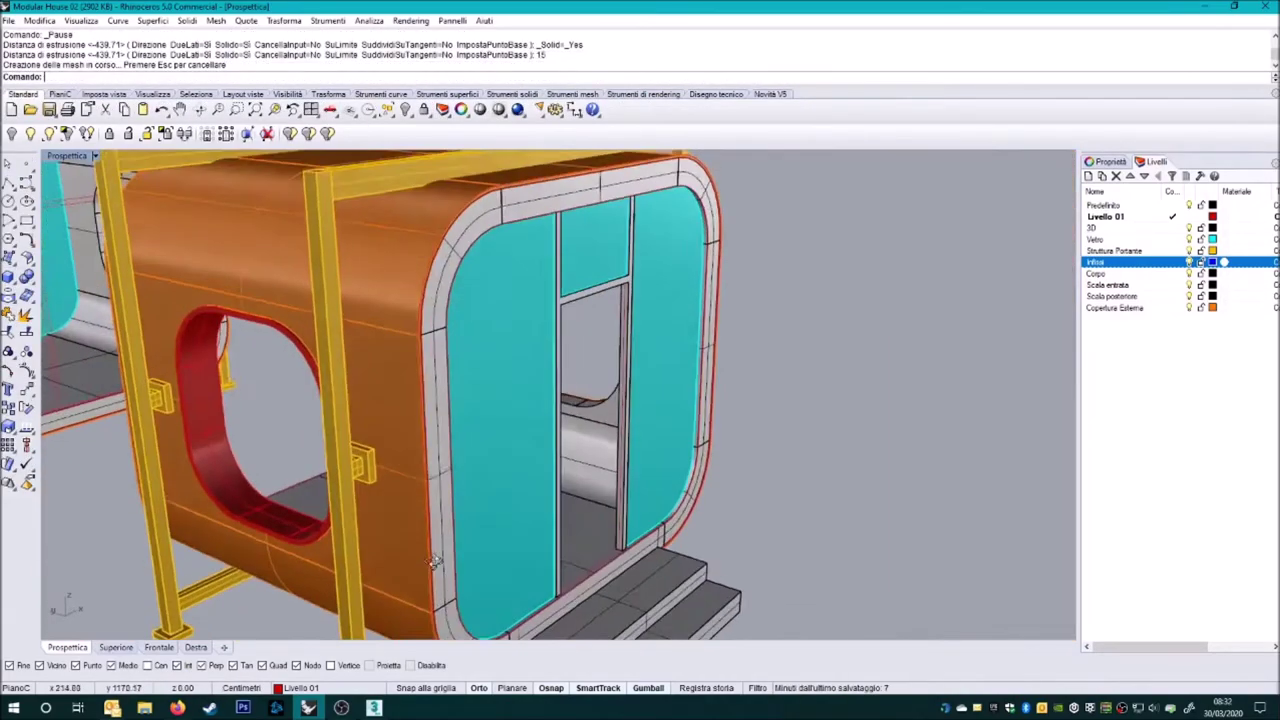
{"action": "left_click", "coordinate": [297, 580]}
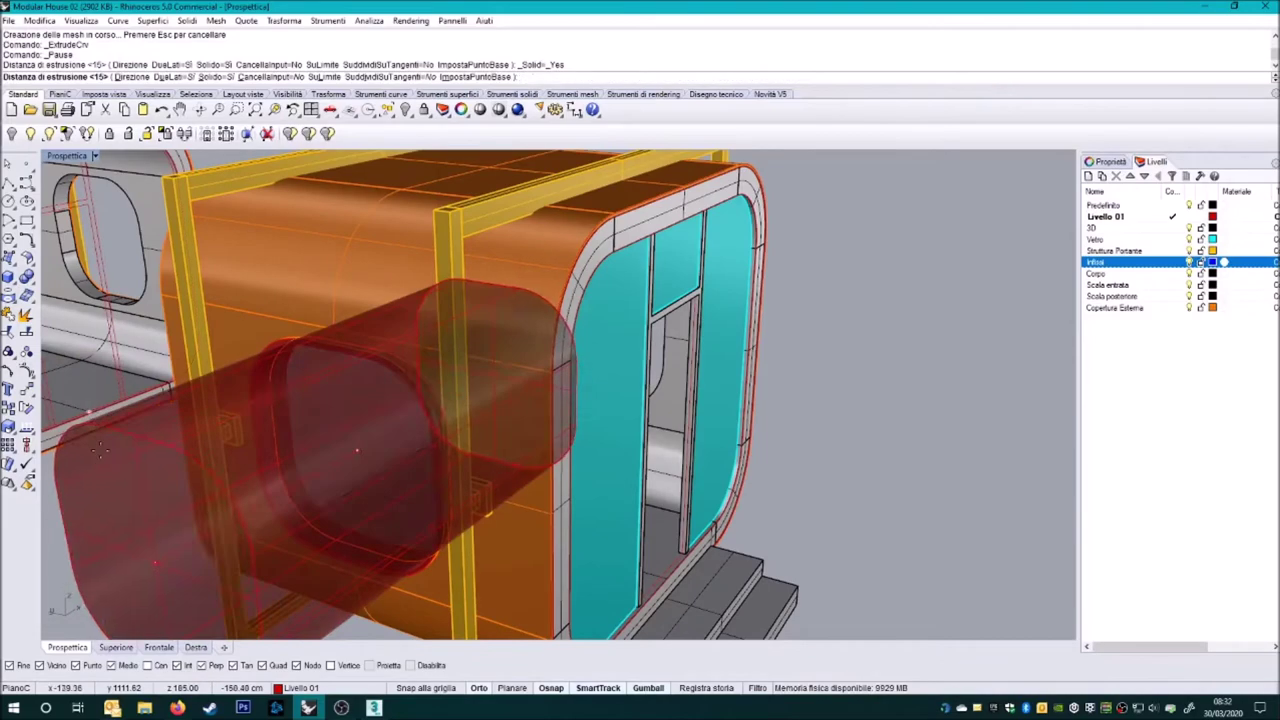
{"action": "left_click", "coordinate": [1205, 289]}
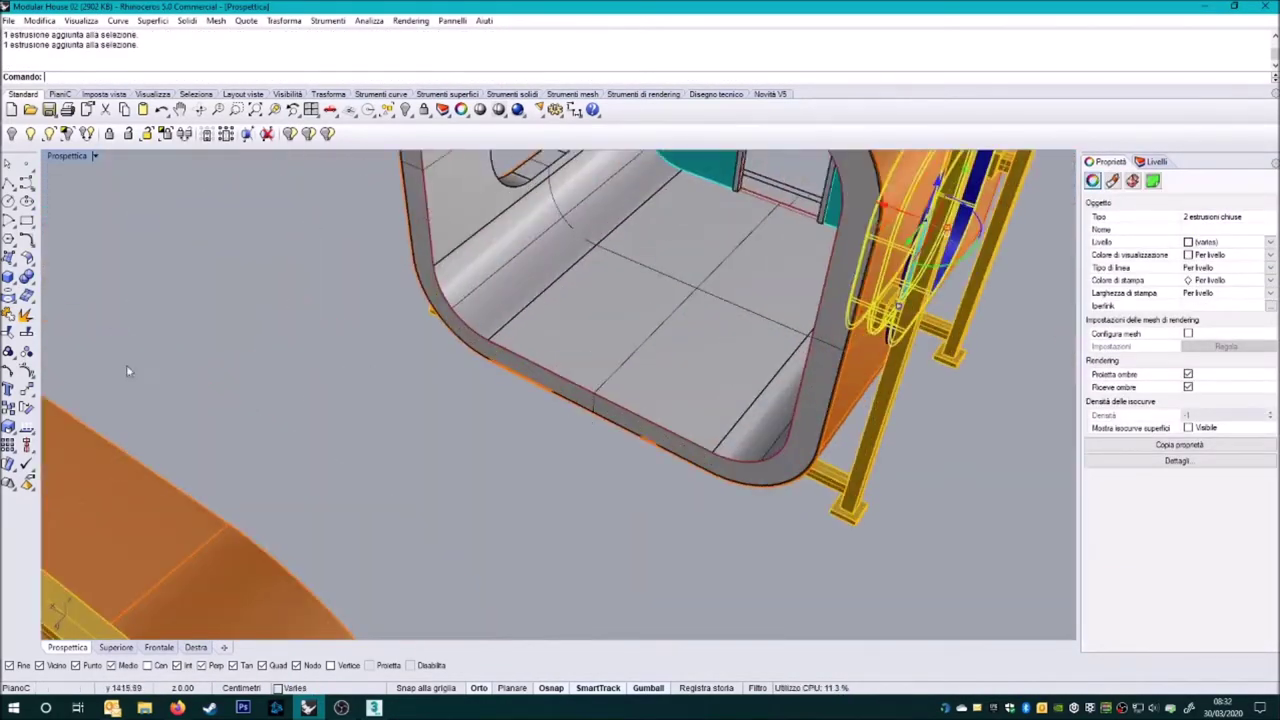
{"action": "left_click_drag", "start_coordinate": [331, 90], "coordinate": [331, 55]}
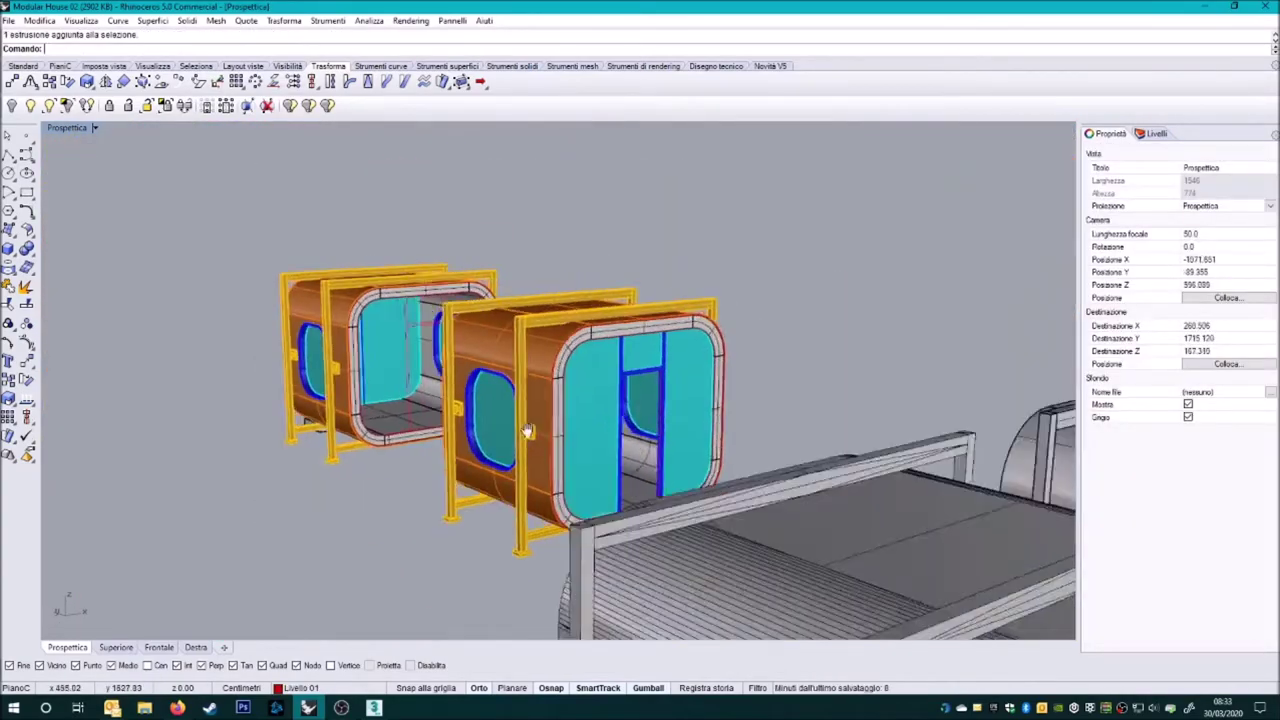
- Select the left cabin module, leaving out the blue column
{"action": "mouse_move", "coordinate": [935, 428]}
{"action": "right_mouse_down"}
{"action": "mouse_move", "coordinate": [730, 452]}
{"action": "mouse_move", "coordinate": [484, 453]}
{"action": "right_mouse_up"}
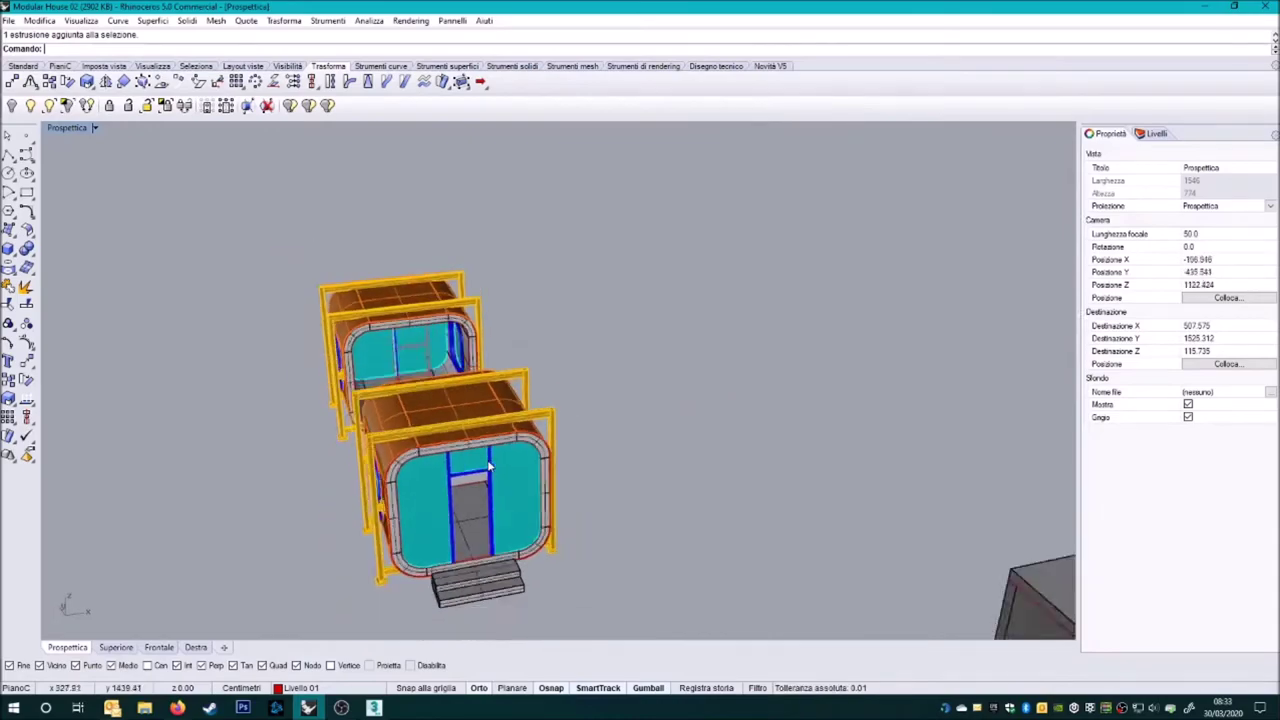
{"action": "scroll", "coordinate": [484, 453], "scroll_direction": "down", "scroll_amount": 5}
{"action": "left_click_drag", "start_coordinate": [620, 240], "coordinate": [434, 557]}
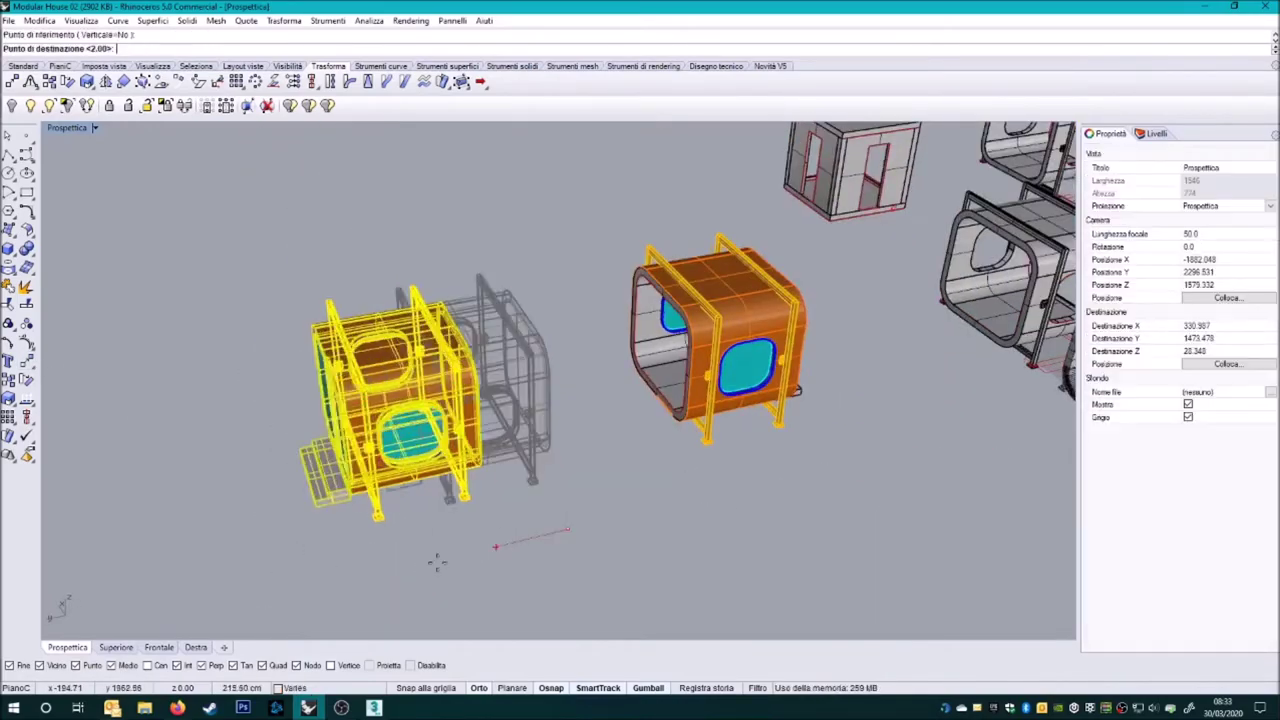
{"action": "scroll", "coordinate": [434, 557], "scroll_direction": "up", "scroll_amount": 5}
{"action": "scroll", "coordinate": [237, 463], "scroll_direction": "up", "scroll_amount": 5}
{"action": "scroll", "coordinate": [237, 463], "scroll_direction": "down", "scroll_amount": 5}
{"action": "scroll", "coordinate": [489, 390], "scroll_direction": "up", "scroll_amount": 5}
{"action": "left_click", "coordinate": [489, 390], "text": "ctrl"}
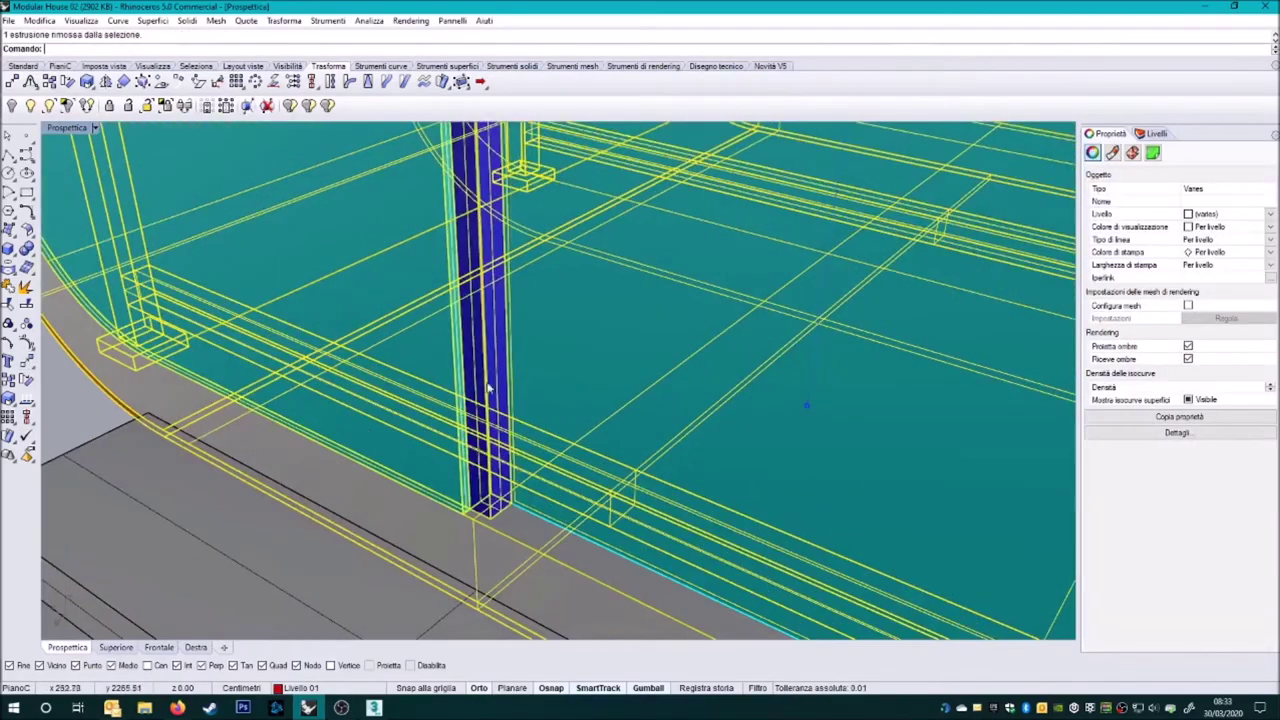
{"action": "scroll", "coordinate": [491, 360], "scroll_direction": "down", "scroll_amount": 5}
{"action": "scroll", "coordinate": [491, 360], "scroll_direction": "down", "scroll_amount": 3}
- Copy the module section onto the end of the cabin
{"action": "left_click", "coordinate": [31, 81]}
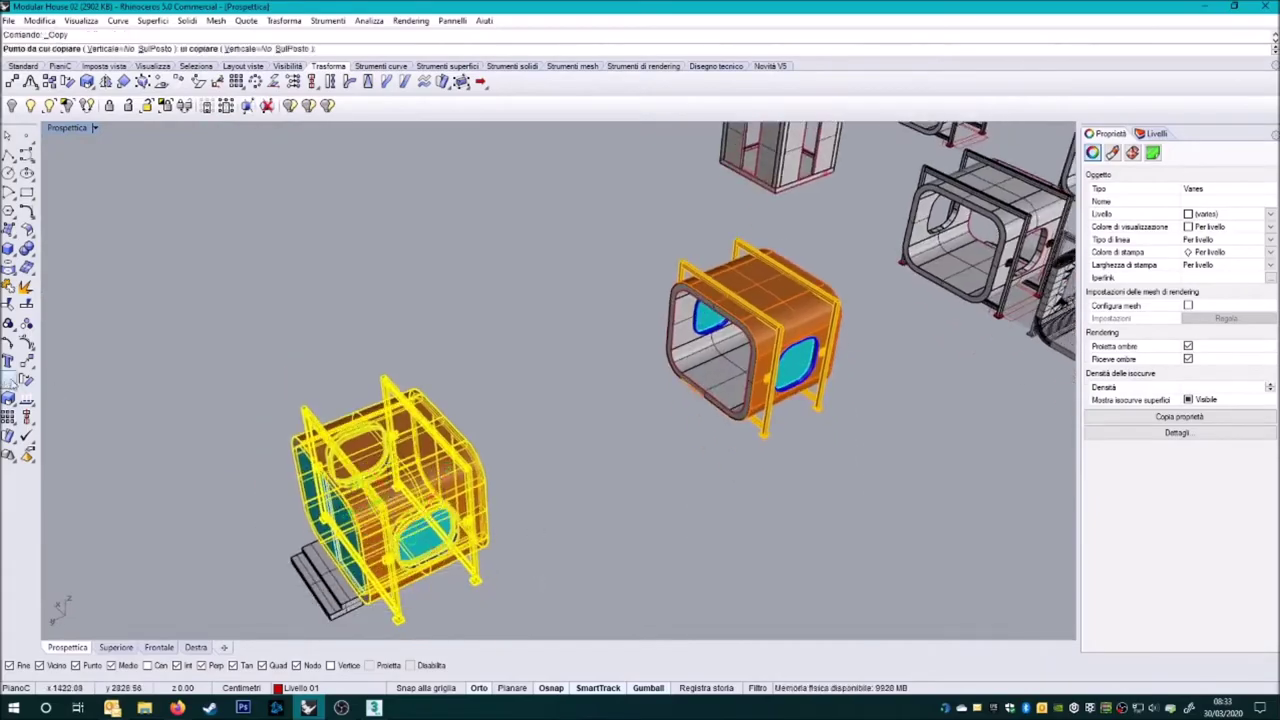
{"action": "scroll", "coordinate": [628, 405], "scroll_direction": "up", "scroll_amount": 5}
{"action": "scroll", "coordinate": [628, 405], "scroll_direction": "down", "scroll_amount": 5}
{"action": "scroll", "coordinate": [737, 320], "scroll_direction": "up", "scroll_amount": 5}
{"action": "left_click", "coordinate": [557, 343]}
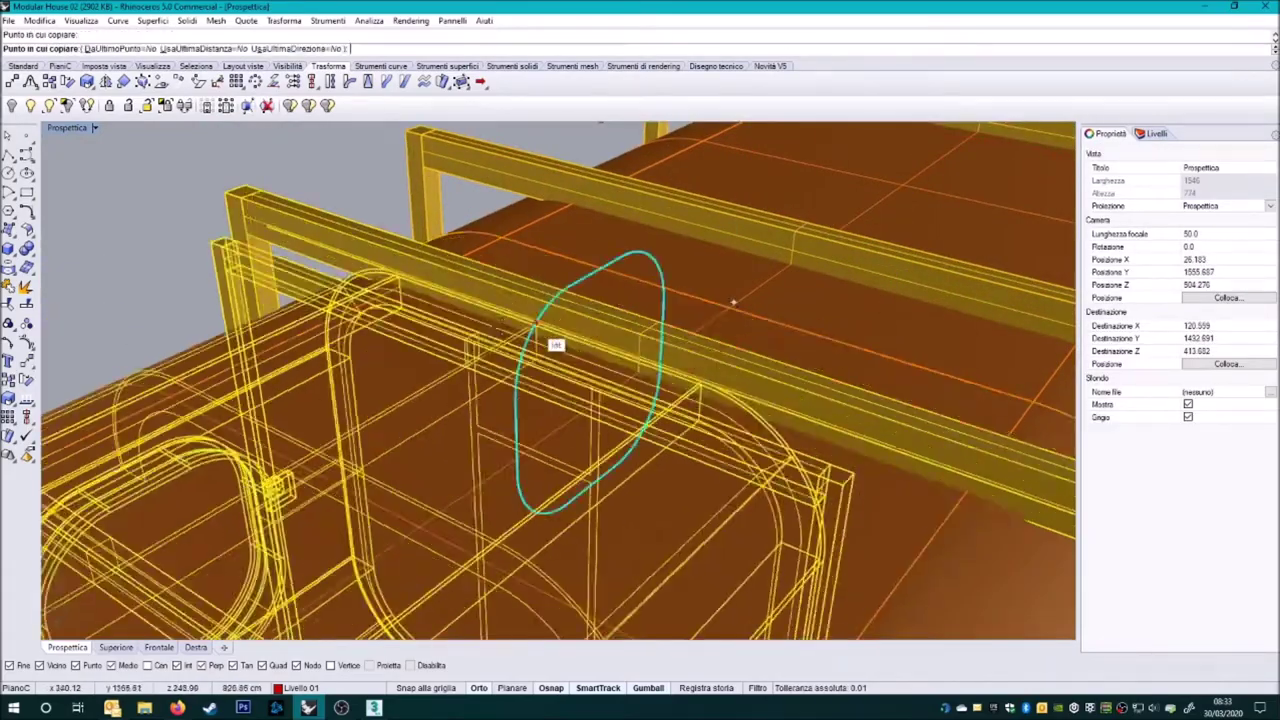
{"action": "scroll", "coordinate": [472, 393], "scroll_direction": "down", "scroll_amount": 5}
{"action": "scroll", "coordinate": [472, 393], "scroll_direction": "down", "scroll_amount": 5}
{"action": "left_click", "coordinate": [239, 531]}
{"action": "key", "text": "Return"}
- Delete the extra copied section and orbit to check the long three-window module
{"action": "scroll", "coordinate": [239, 531], "scroll_direction": "up", "scroll_amount": 3}
{"action": "key", "text": "Return"}
{"action": "scroll", "coordinate": [423, 408], "scroll_direction": "up", "scroll_amount": 5}
{"action": "left_click", "coordinate": [420, 526]}
{"action": "scroll", "coordinate": [489, 329], "scroll_direction": "down", "scroll_amount": 5}
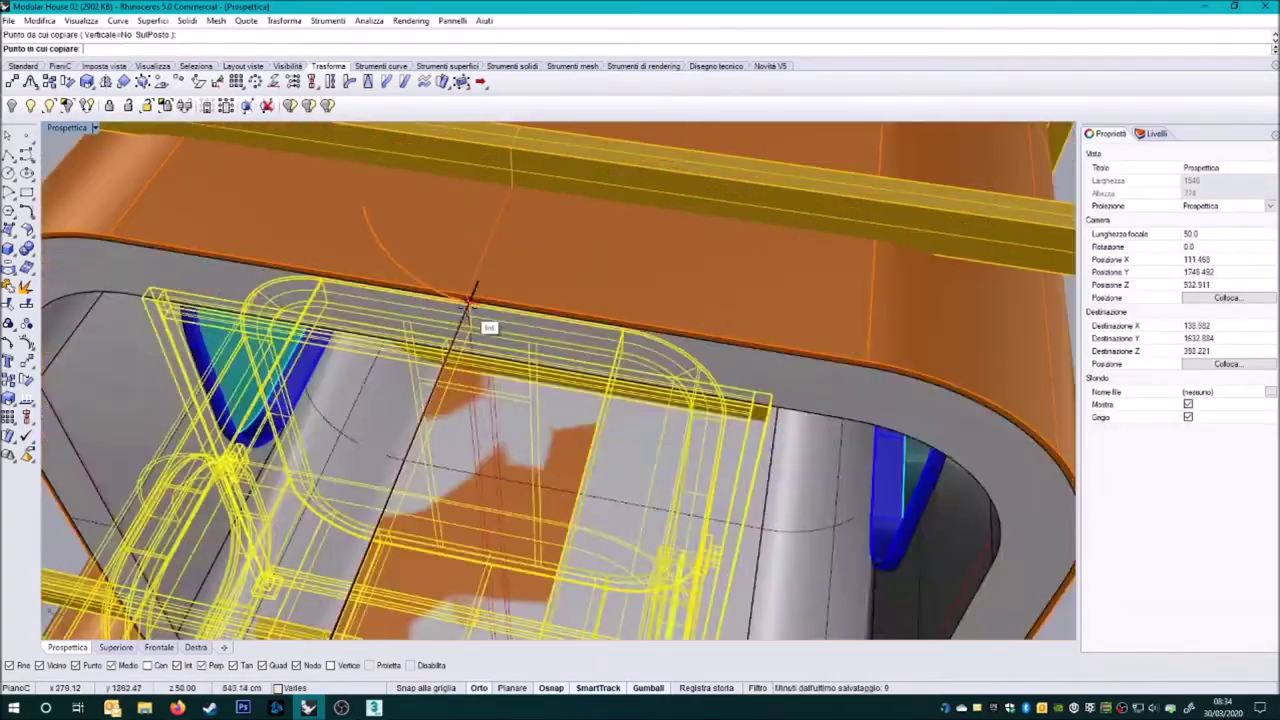
{"action": "scroll", "coordinate": [474, 310], "scroll_direction": "down", "scroll_amount": 5}
{"action": "key", "text": "Escape"}
{"action": "key", "text": "Delete"}
{"action": "scroll", "coordinate": [511, 331], "scroll_direction": "up", "scroll_amount": 5}
{"action": "right_click_drag", "start_coordinate": [511, 331], "coordinate": [577, 334]}
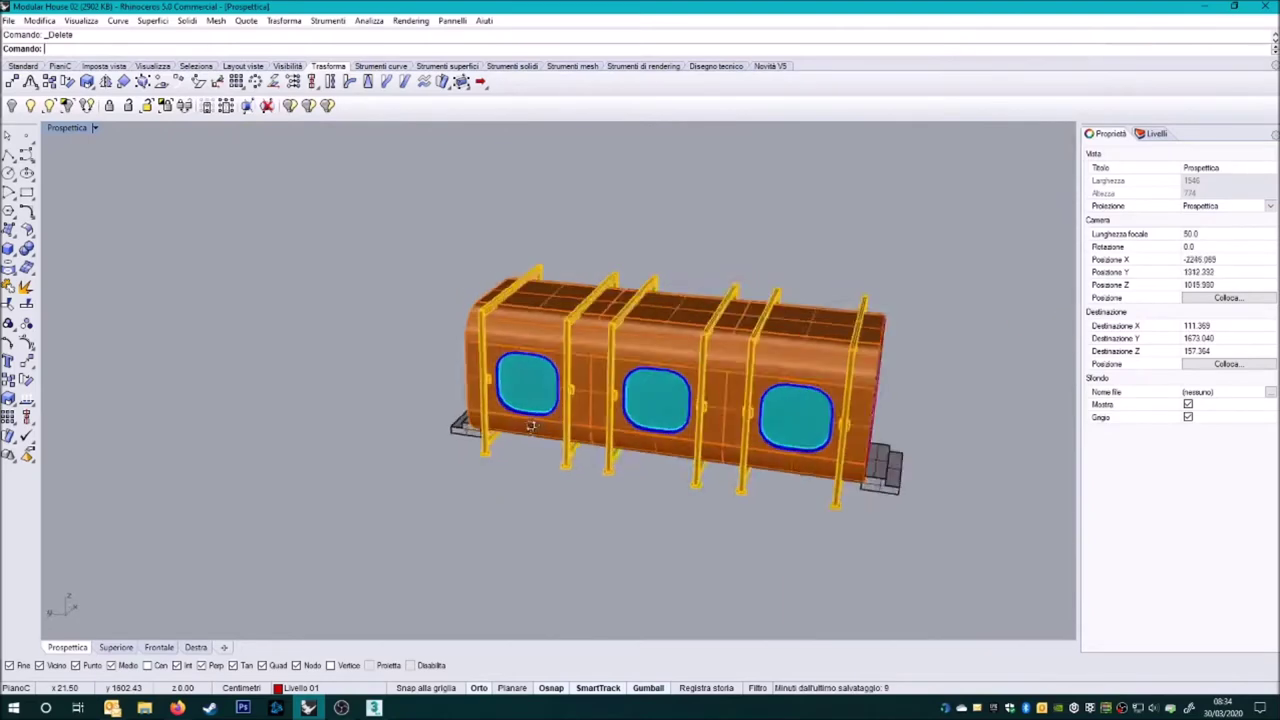
{"action": "right_click_drag", "start_coordinate": [650, 470], "coordinate": [420, 470]}
{"action": "left_click", "coordinate": [1155, 133]}
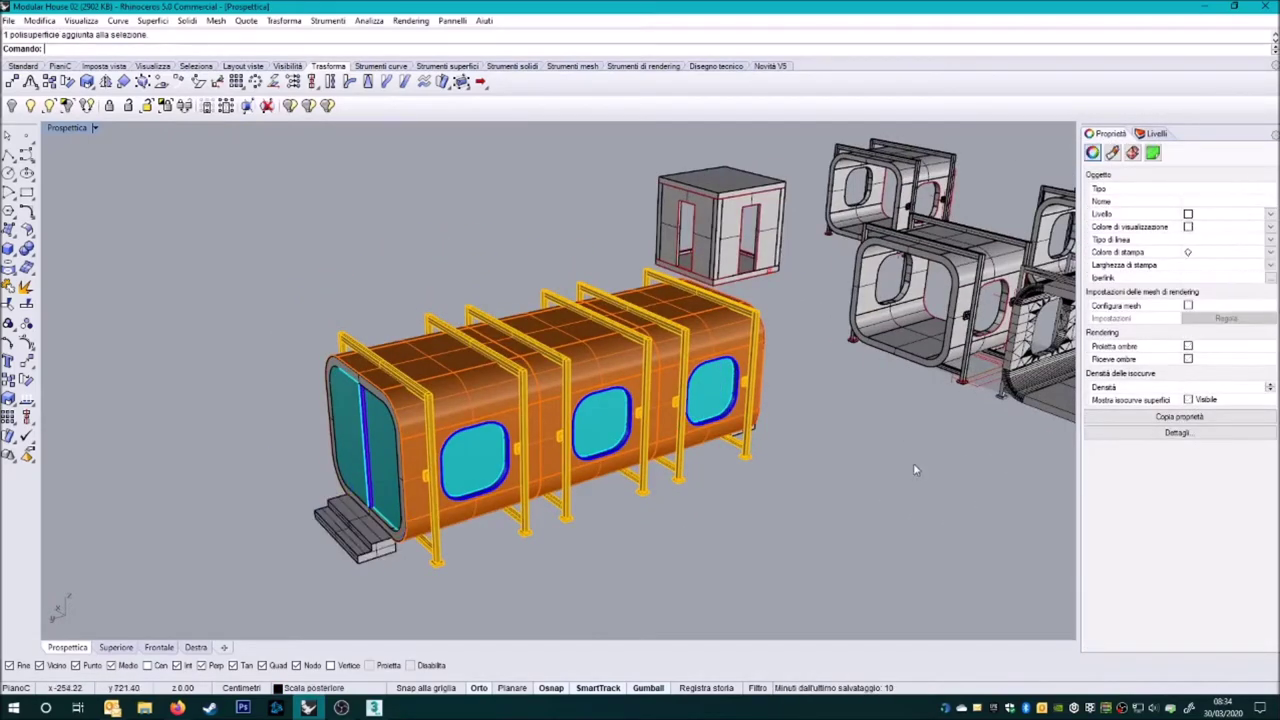
- Colour the Scala entrata layer green and the Scala posteriore layer light green
{"action": "left_click", "coordinate": [1155, 133]}
{"action": "left_click", "coordinate": [1213, 257]}
{"action": "left_click", "coordinate": [694, 471]}
{"action": "left_click", "coordinate": [1212, 268]}
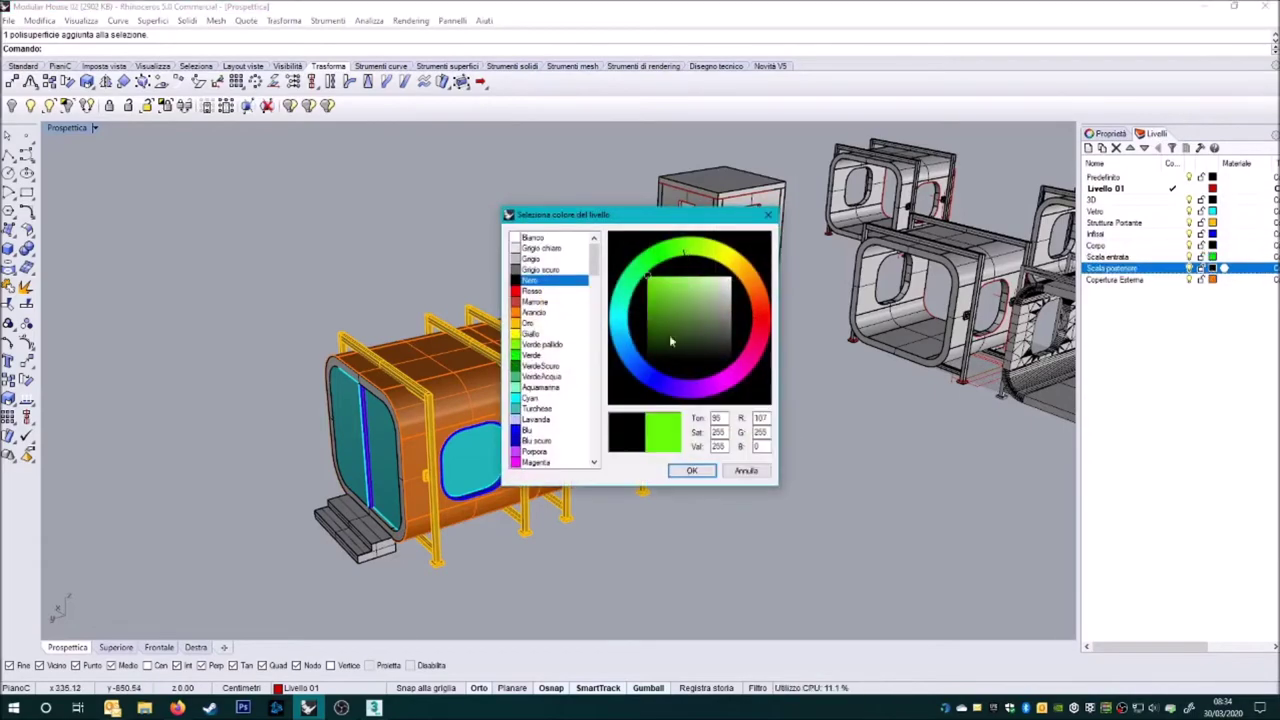
{"action": "left_click", "coordinate": [691, 471]}
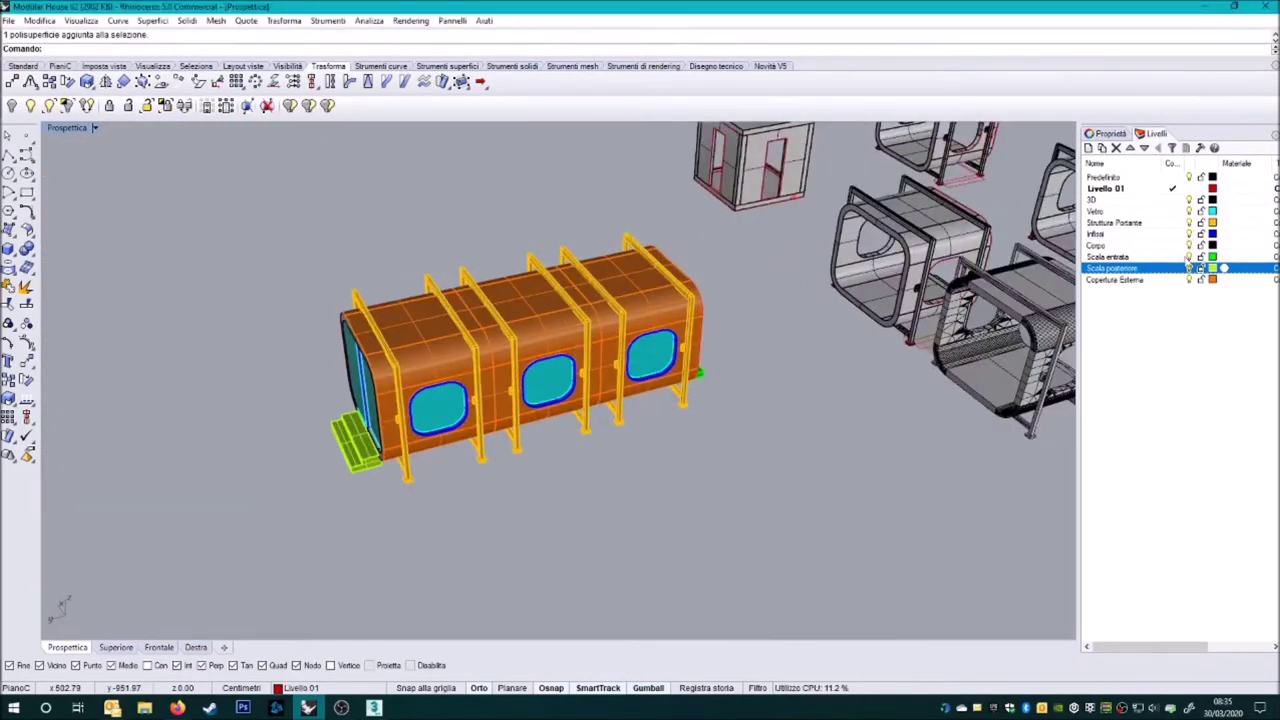
- Make the Corpo layer magenta and hide its objects
{"action": "left_click", "coordinate": [1114, 279]}
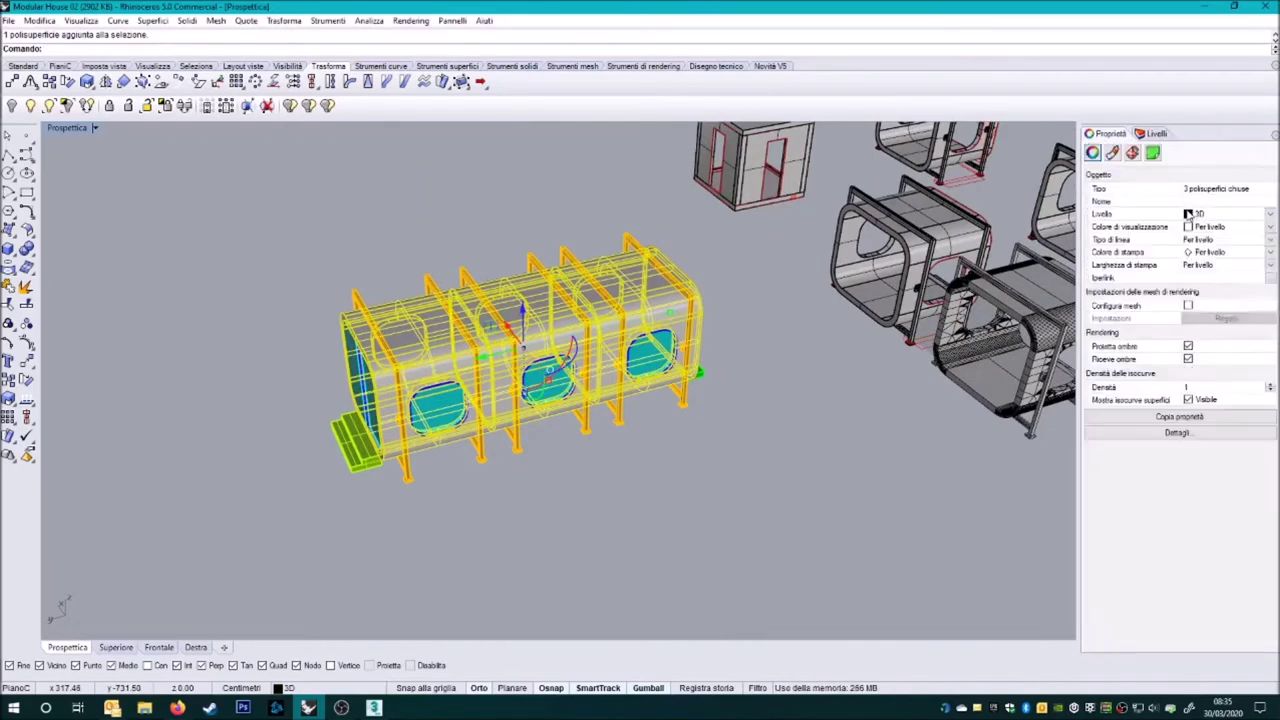
{"action": "left_click", "coordinate": [688, 472]}
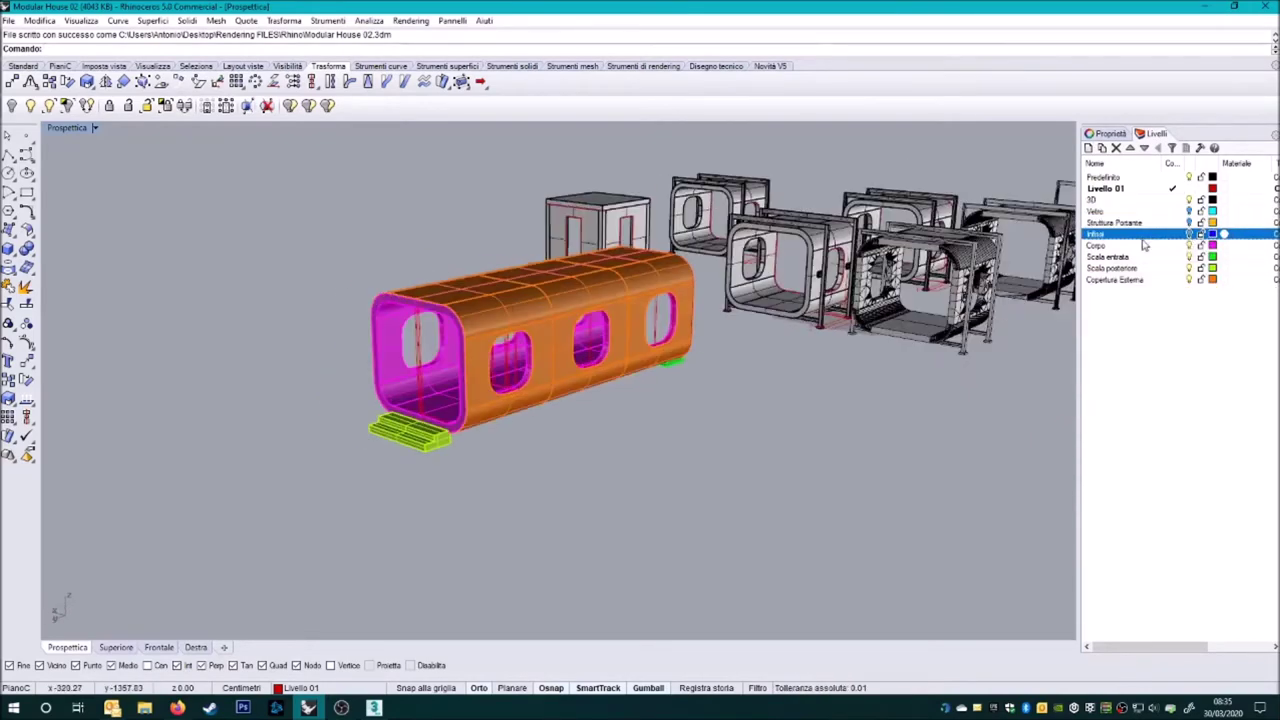
{"action": "left_click", "coordinate": [1189, 245]}
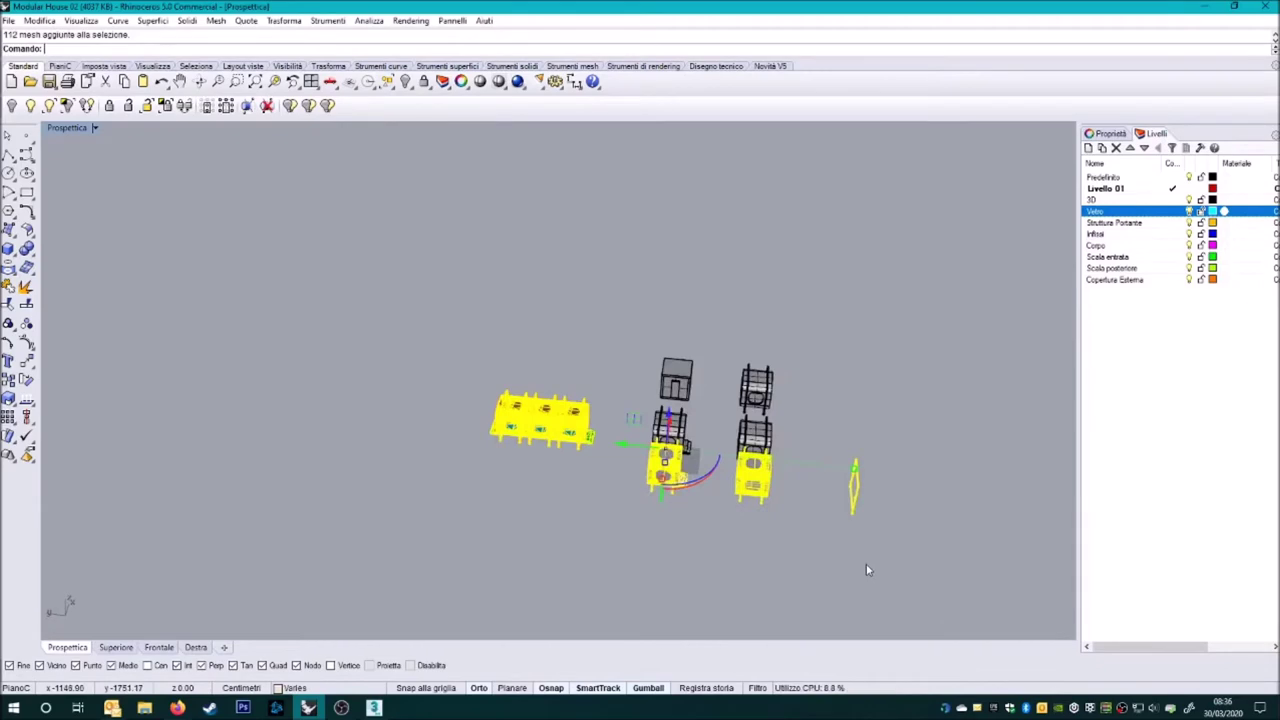
{"action": "type", "text": "500"}
- Drop the module copy beside the original and export the selected left module
{"action": "left_click", "coordinate": [480, 612]}
{"action": "left_click", "coordinate": [440, 374]}
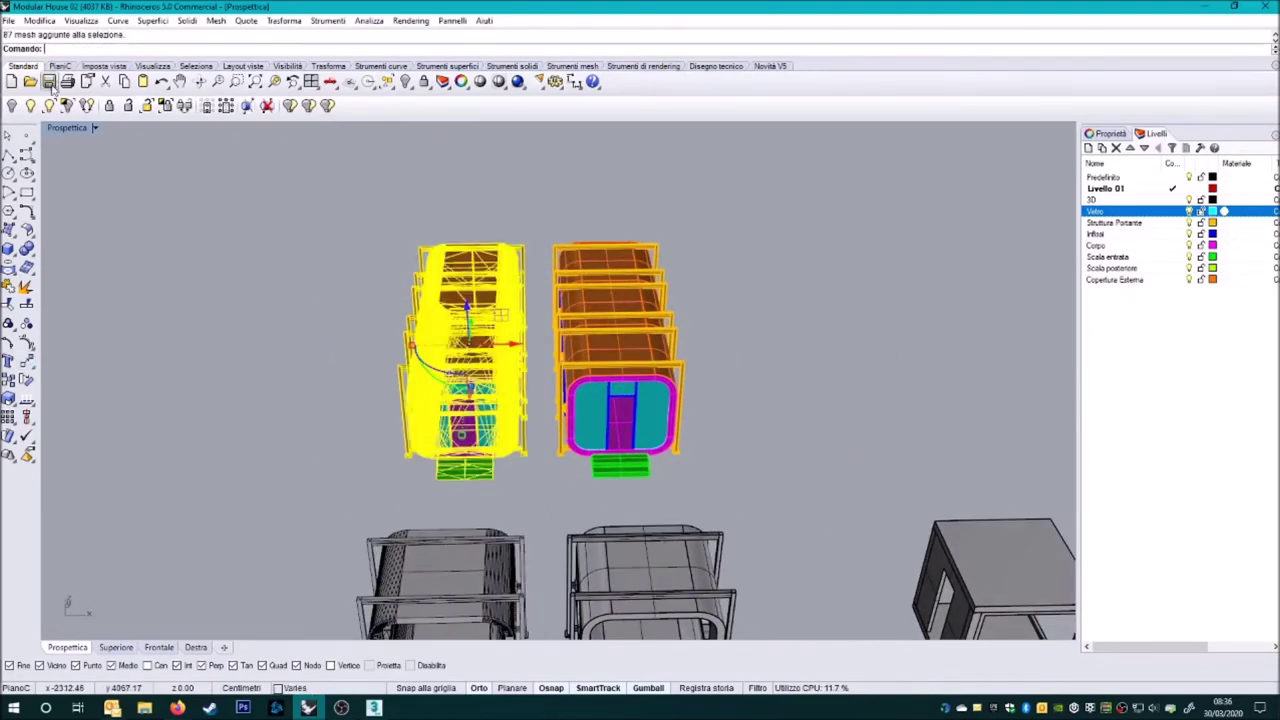
{"action": "left_click", "coordinate": [8, 20]}
{"action": "left_click", "coordinate": [60, 191]}
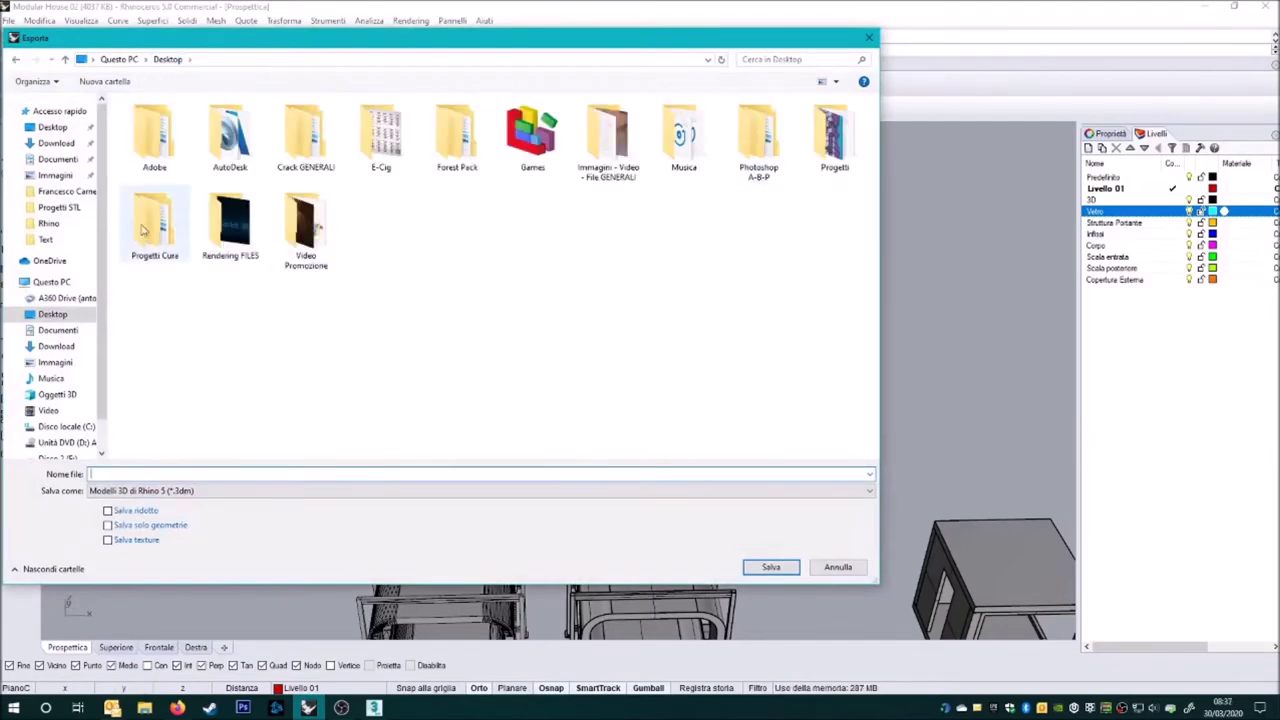
- Save the export as AutoCAD DWG in a new Modular House folder under 3DS
{"action": "double_click", "coordinate": [754, 130]}
{"action": "left_click", "coordinate": [104, 81]}
{"action": "type", "text": "Modular House"}
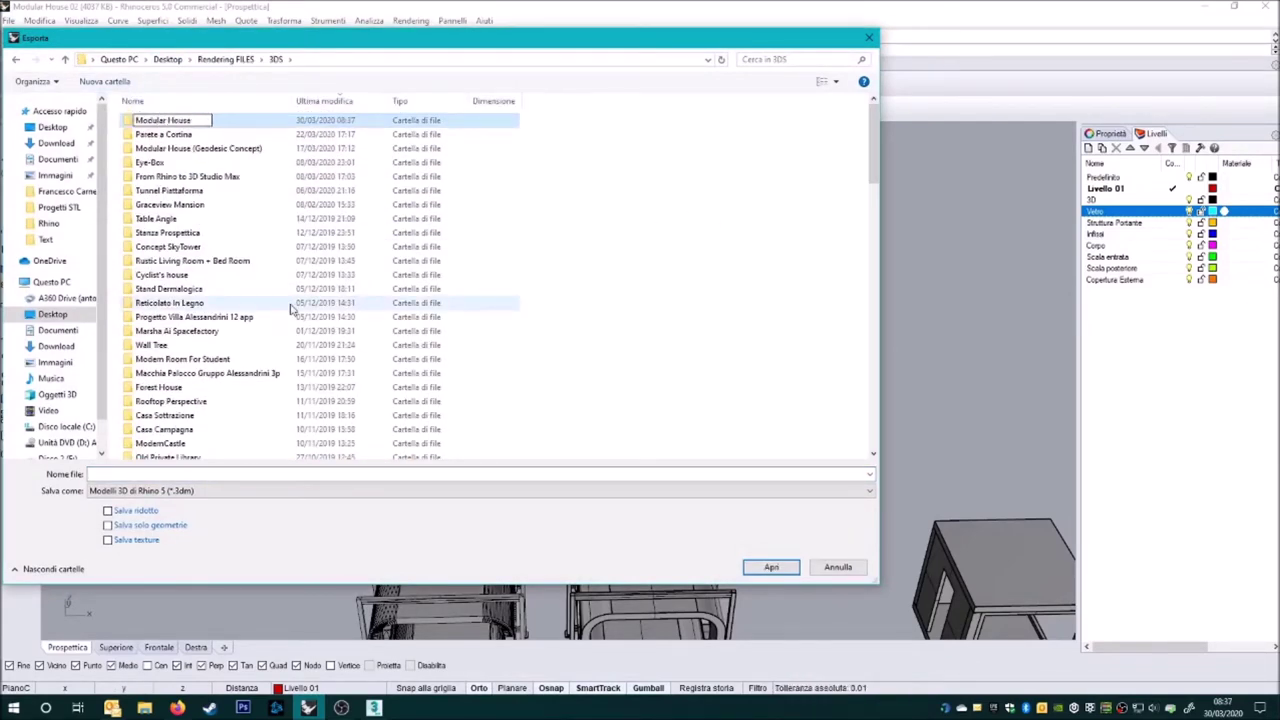
{"action": "key", "text": "ctrl+a"}
{"action": "key", "text": "Return"}
{"action": "left_click", "coordinate": [140, 490]}
{"action": "left_click", "coordinate": [150, 366]}
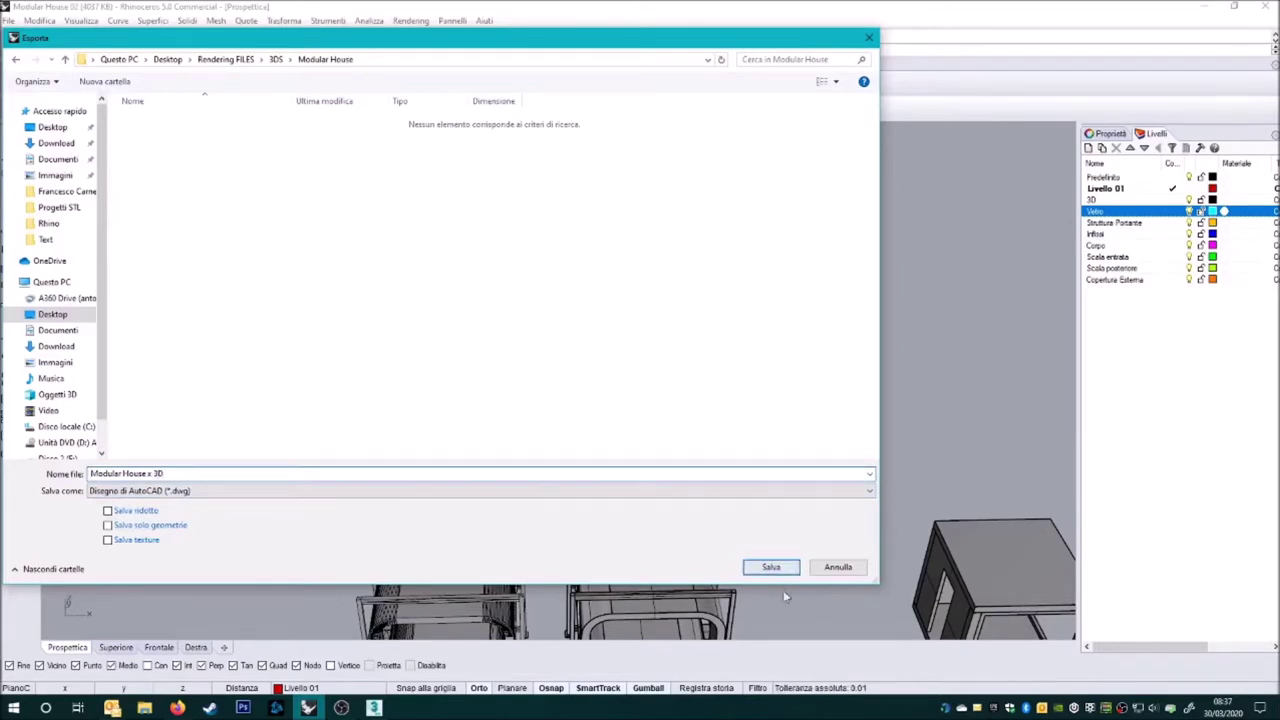
{"action": "left_click", "coordinate": [760, 567]}
{"action": "left_click", "coordinate": [680, 380]}
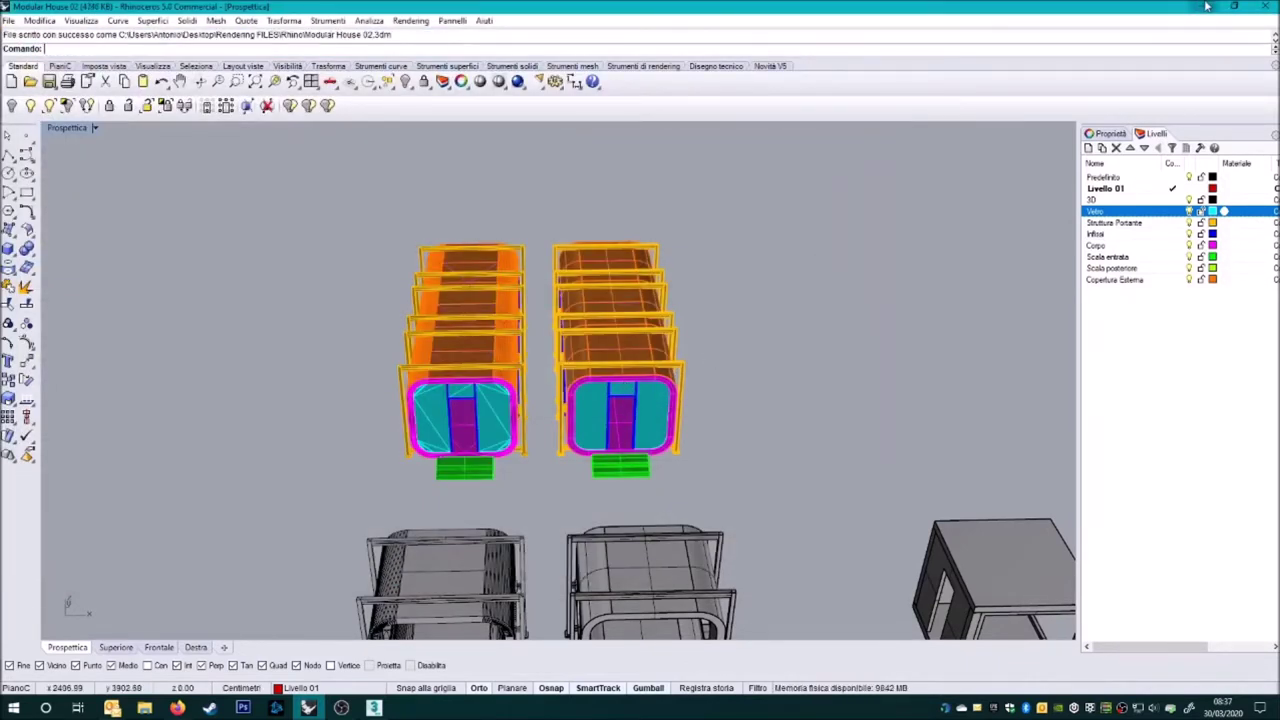
- Open the exported DWG in 3ds Max and review its import layer options
{"action": "left_click", "coordinate": [1207, 6]}
{"action": "key", "text": "ctrl+o"}
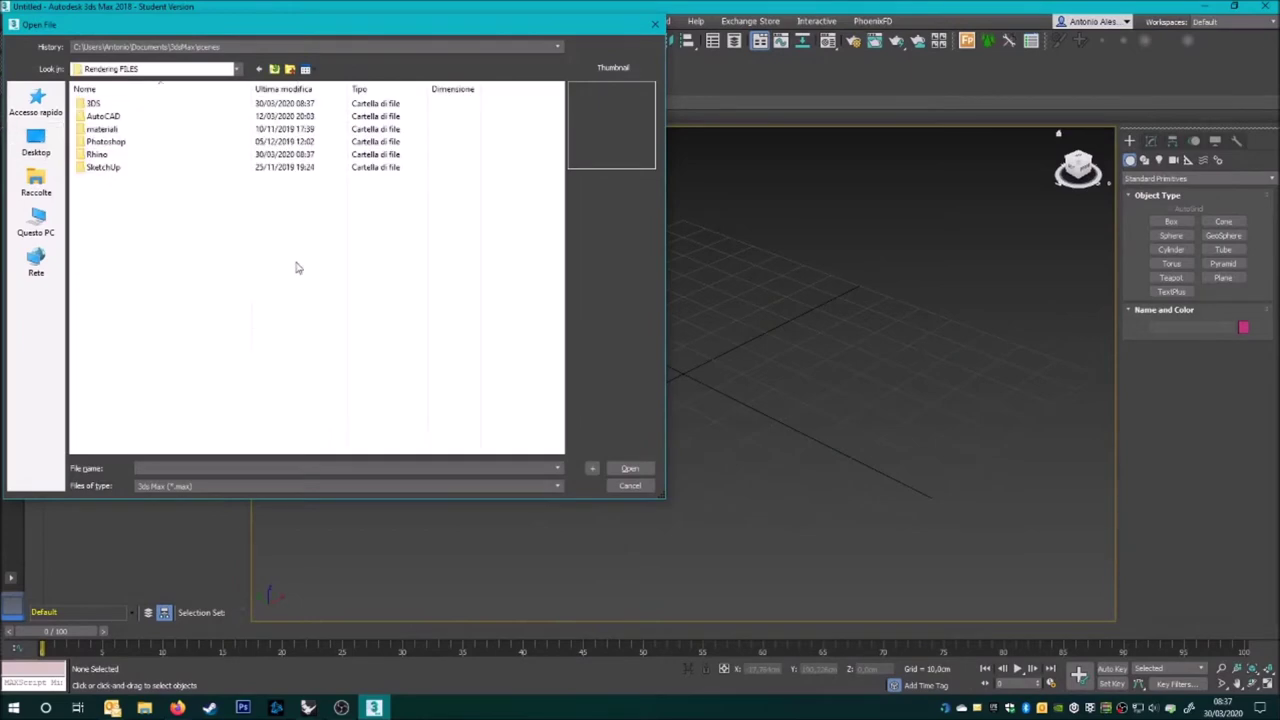
{"action": "left_click", "coordinate": [180, 486]}
{"action": "left_click", "coordinate": [177, 514]}
{"action": "left_click", "coordinate": [630, 468]}
- Move the left house module into line beside the right one
{"action": "left_click", "coordinate": [582, 184]}
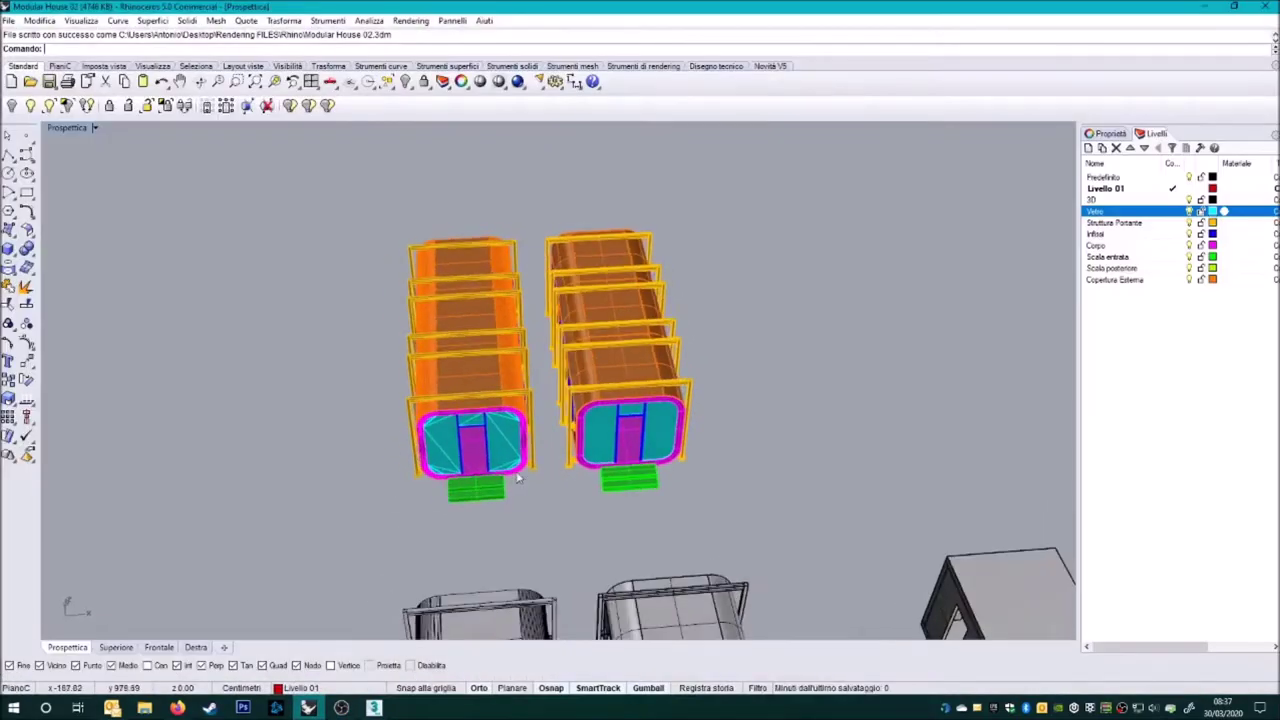
{"action": "right_click_drag", "start_coordinate": [460, 515], "coordinate": [564, 515]}
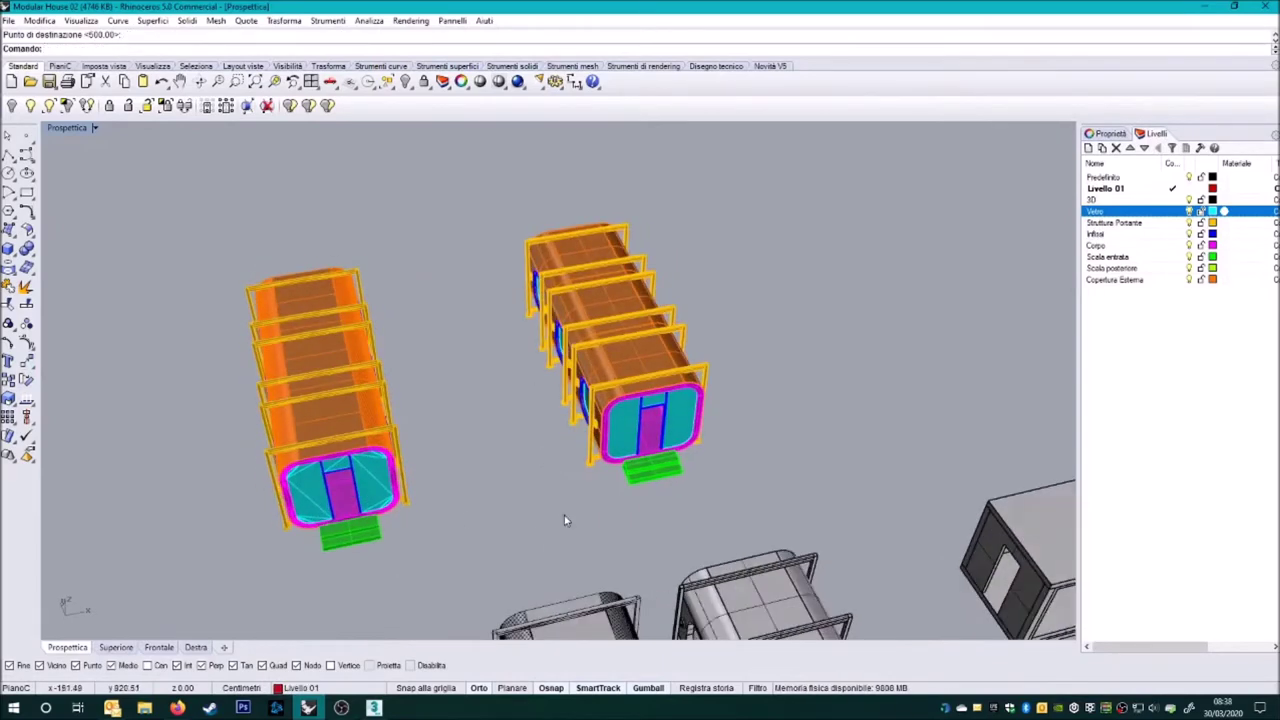
{"action": "scroll", "coordinate": [564, 515], "scroll_direction": "up", "scroll_amount": 5}
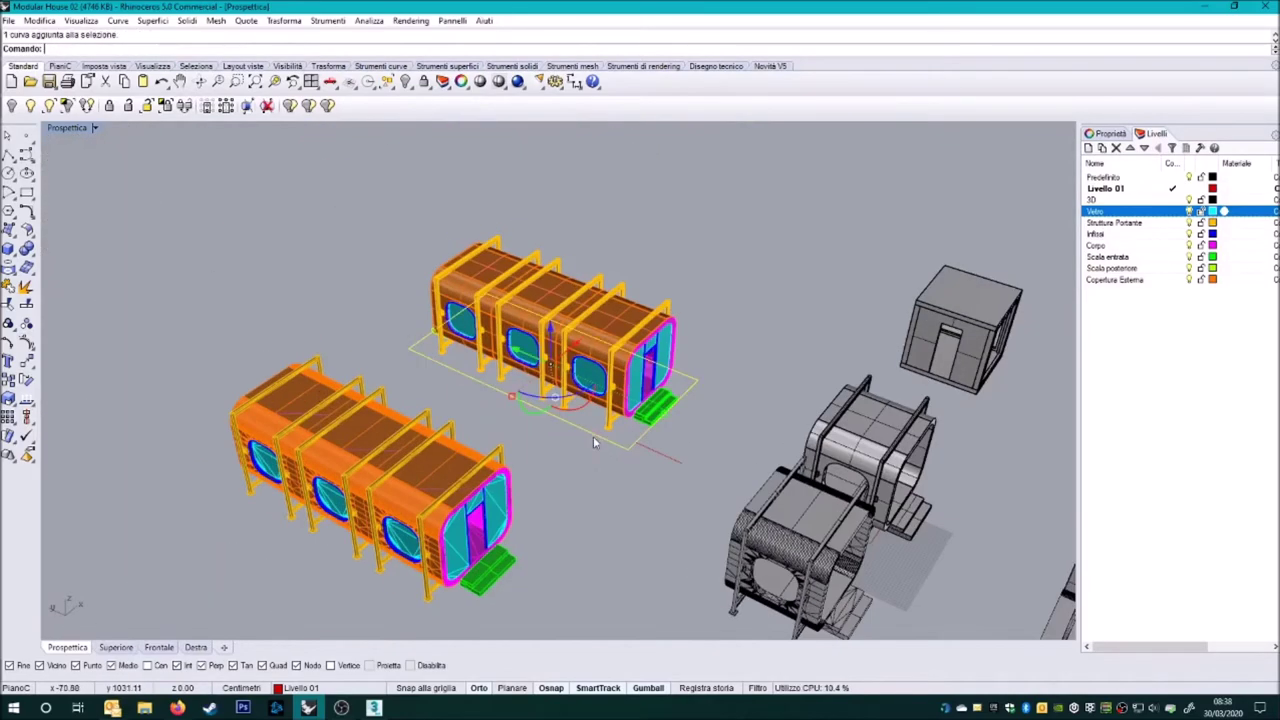
{"action": "left_click", "coordinate": [46, 292]}
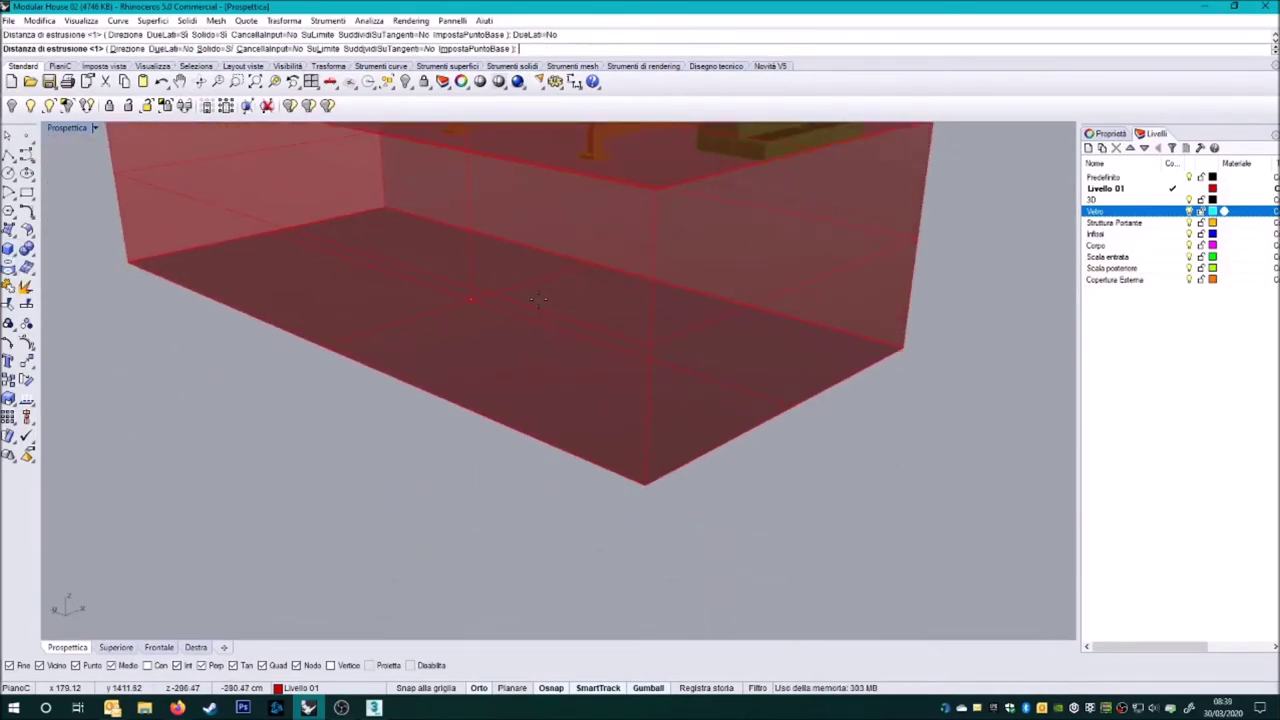
- Extrude the slab and put it on a new Cemento - Fondamenta layer
{"action": "left_click", "coordinate": [536, 258]}
{"action": "scroll", "coordinate": [536, 261], "scroll_direction": "down", "scroll_amount": 3}
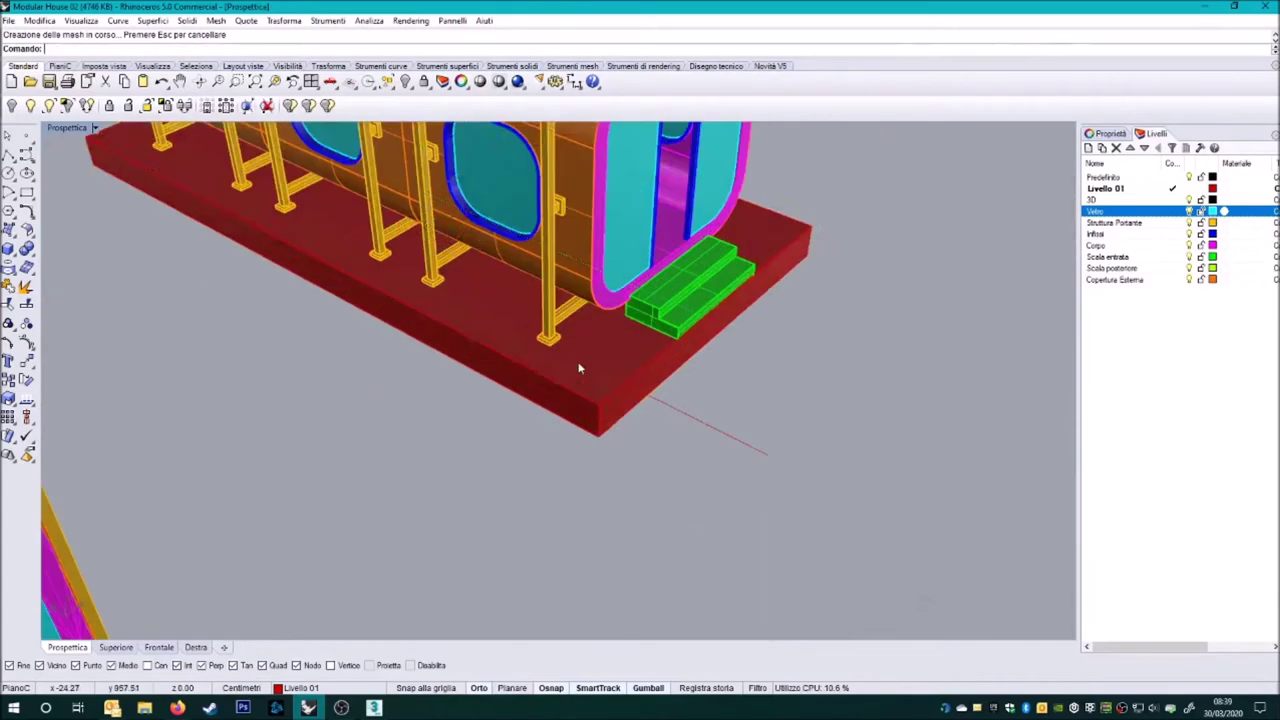
{"action": "left_click", "coordinate": [1088, 147]}
{"action": "left_click", "coordinate": [1213, 222]}
{"action": "left_click", "coordinate": [689, 469]}
{"action": "left_click", "coordinate": [1105, 133]}
{"action": "left_click", "coordinate": [1228, 195]}
{"action": "left_click", "coordinate": [1215, 320]}
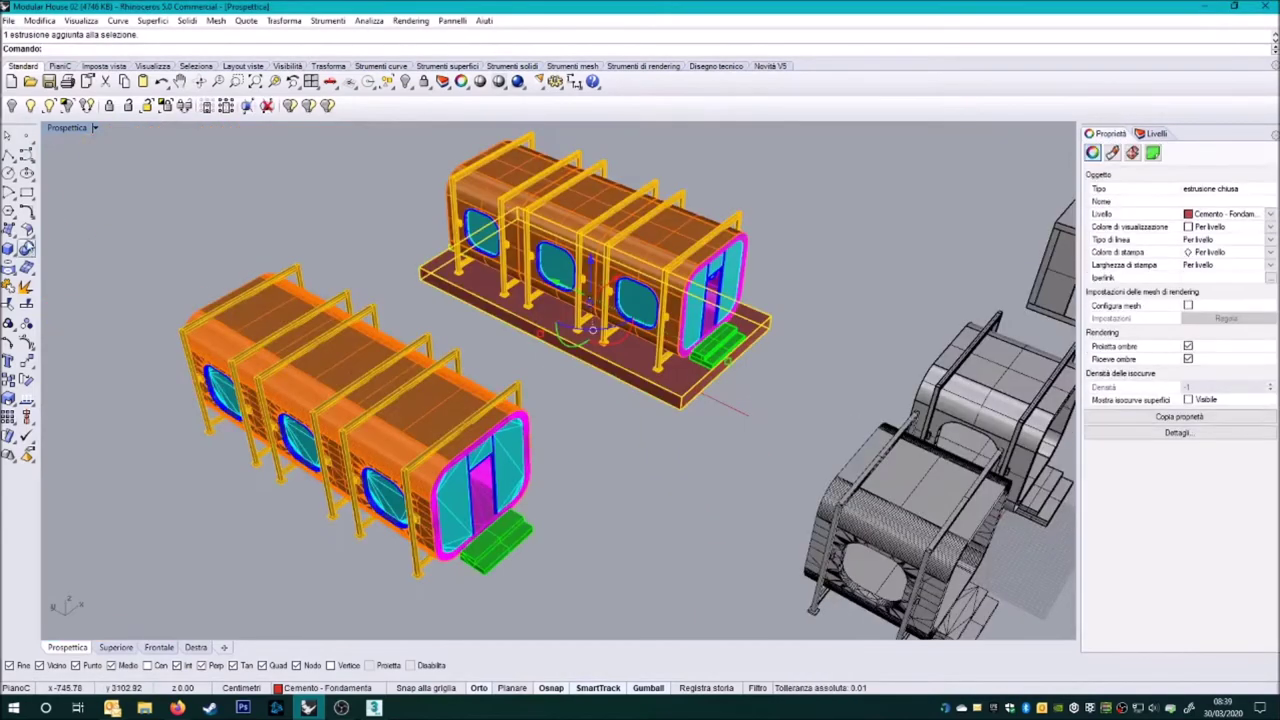
- Place a second slab under the other module, entering 10 for the placement
{"action": "left_click", "coordinate": [687, 532]}
{"action": "type", "text": "10"}
{"action": "key", "text": "Return"}
{"action": "right_click_drag", "start_coordinate": [652, 529], "coordinate": [640, 470]}
{"action": "left_click_drag", "start_coordinate": [620, 500], "coordinate": [101, 157]}
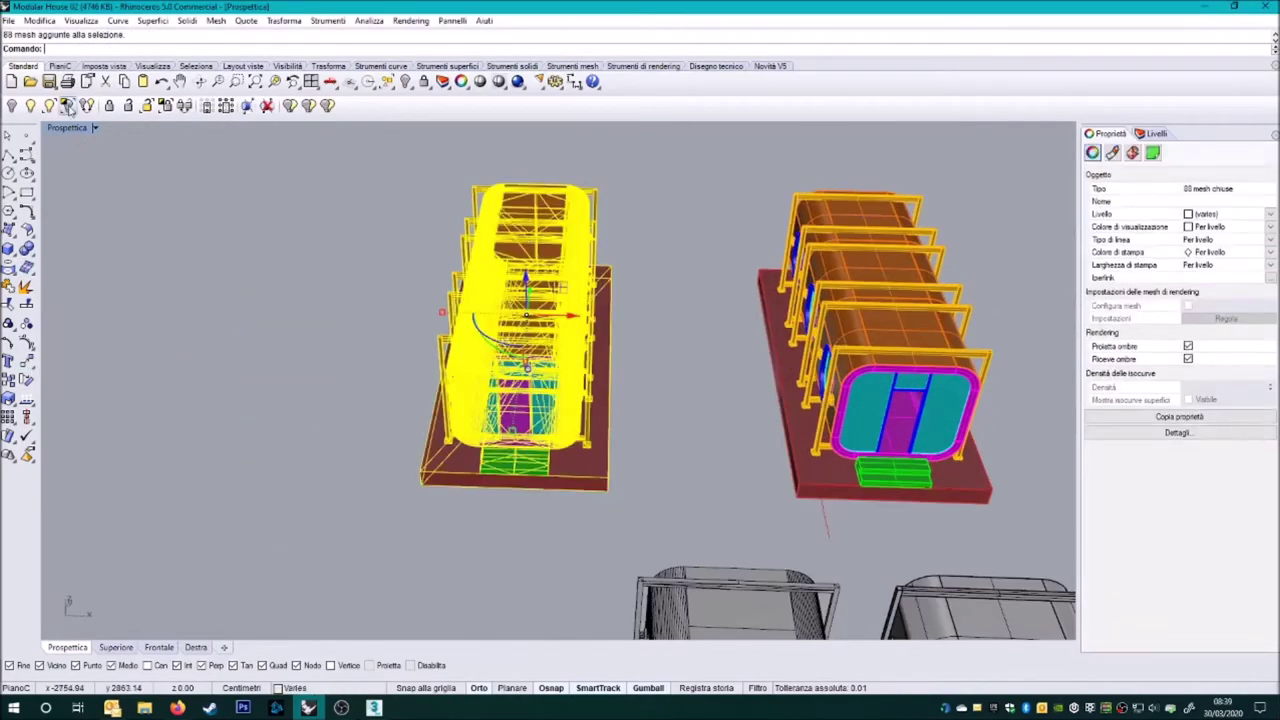
- Re-export the selection as Modular House x 3D.dwg, overwriting the existing file
{"action": "left_click", "coordinate": [7, 20]}
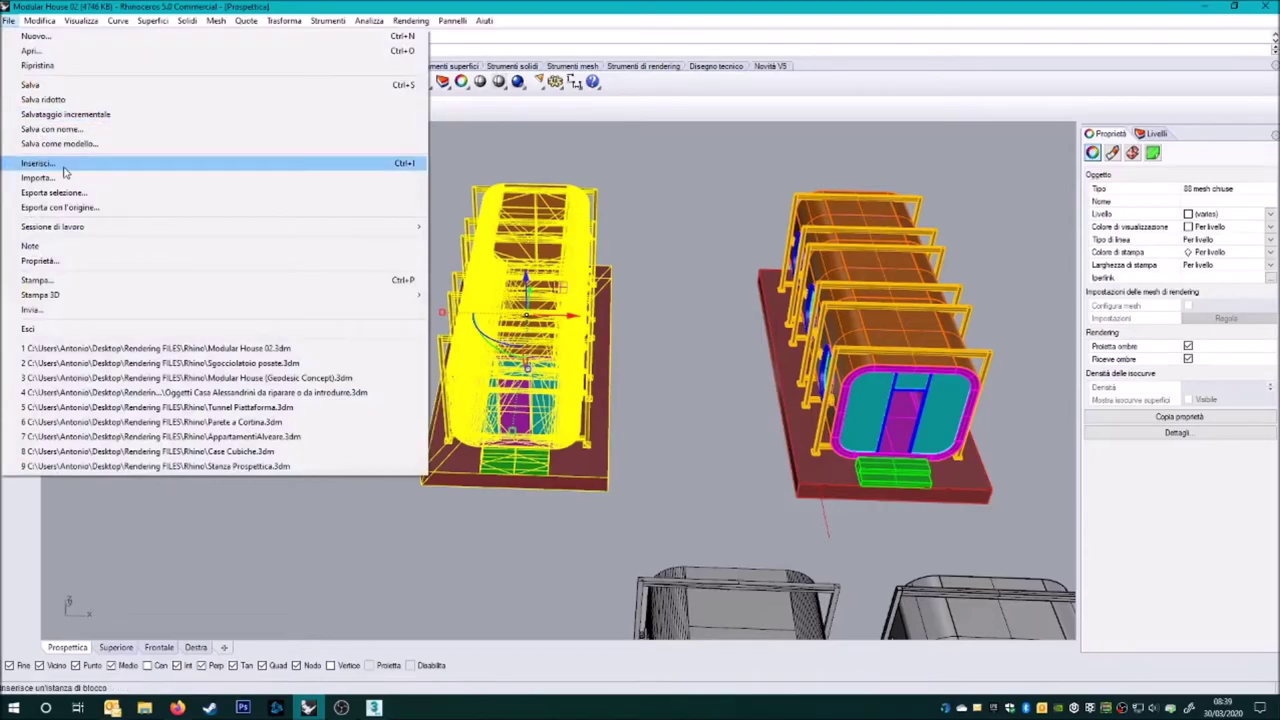
{"action": "left_click", "coordinate": [60, 108]}
{"action": "left_click", "coordinate": [200, 128]}
{"action": "left_click", "coordinate": [770, 567]}
{"action": "left_click", "coordinate": [677, 356]}
{"action": "left_click", "coordinate": [625, 387]}
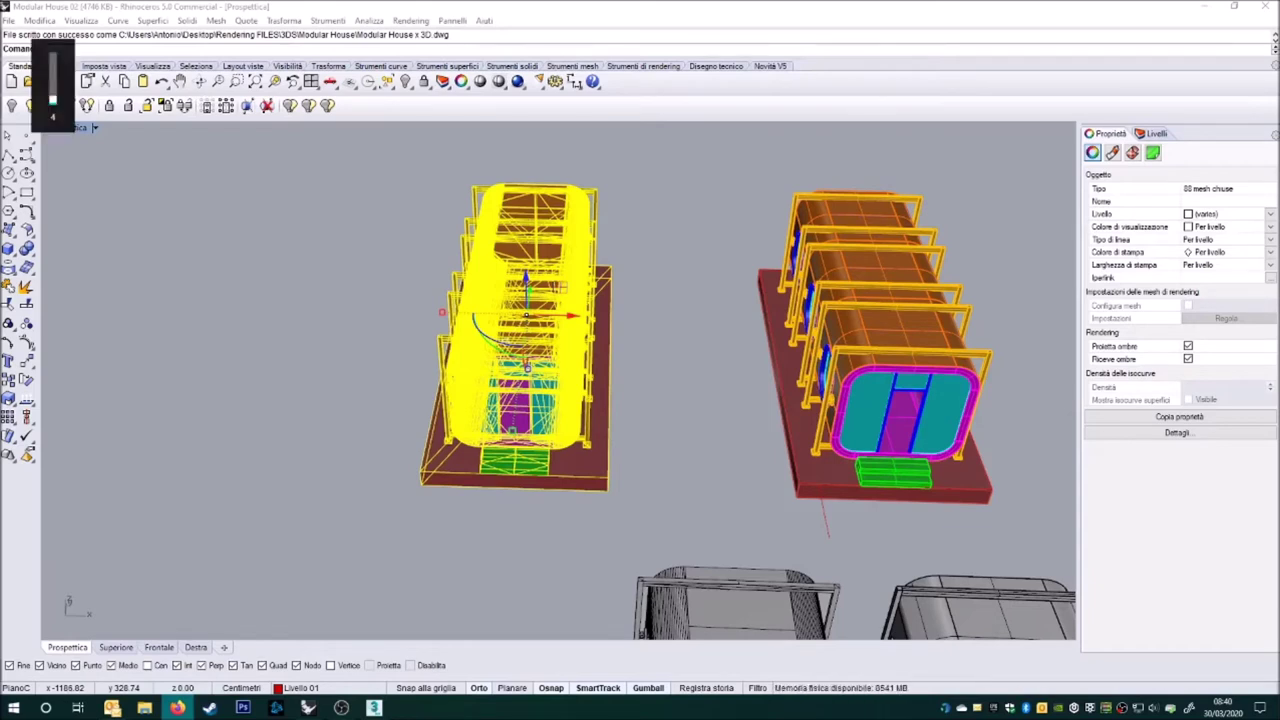
- Clear the selection and bring up 3ds Max's Open File dialog
{"action": "left_click", "coordinate": [329, 517]}
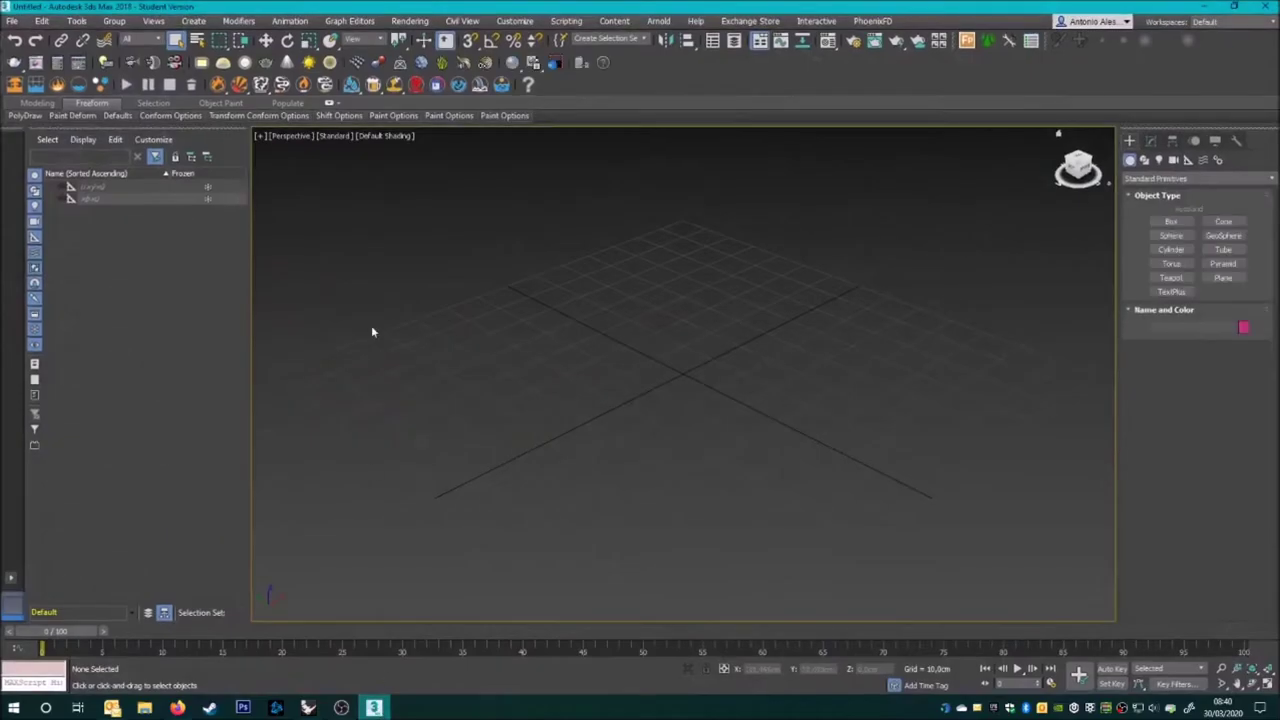
{"action": "left_click", "coordinate": [12, 20]}
{"action": "left_click", "coordinate": [30, 68]}
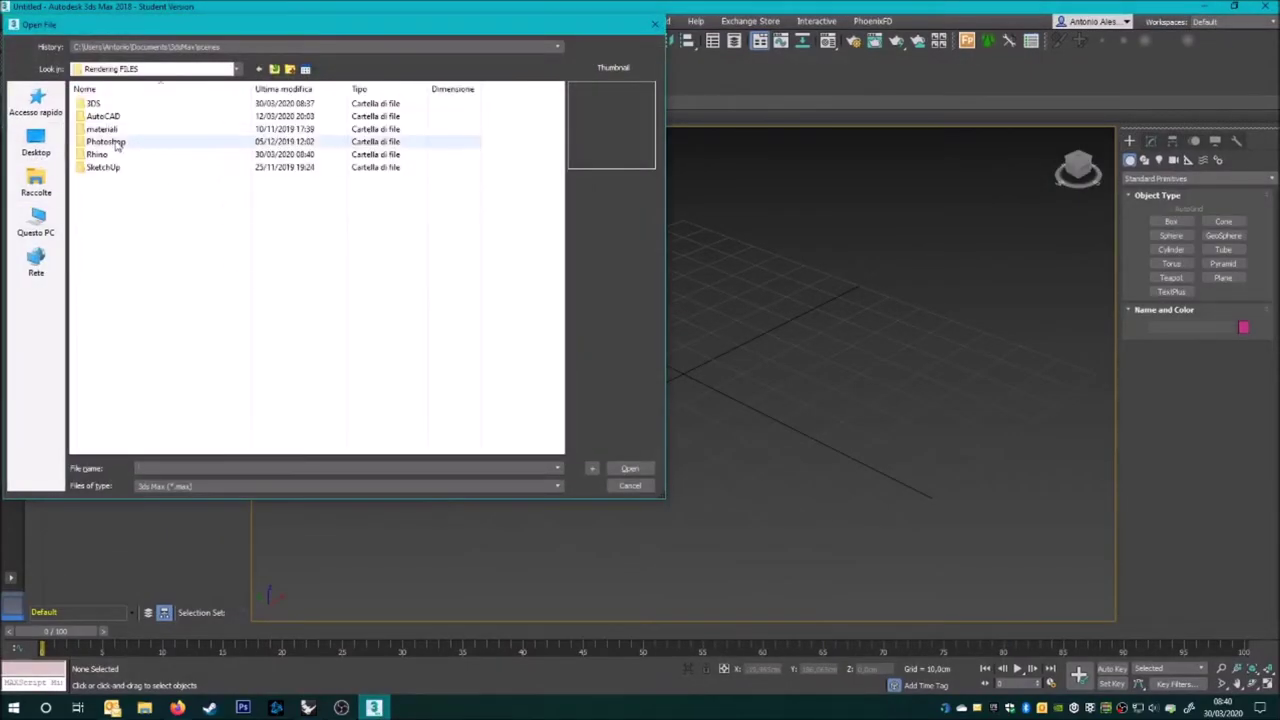
- Import the exported Modular House x 3D.dwg, accepting the DWG/DXF import options
{"action": "left_click", "coordinate": [105, 103]}
{"action": "left_click", "coordinate": [629, 468]}
{"action": "left_click", "coordinate": [581, 184]}
{"action": "left_click", "coordinate": [668, 541]}
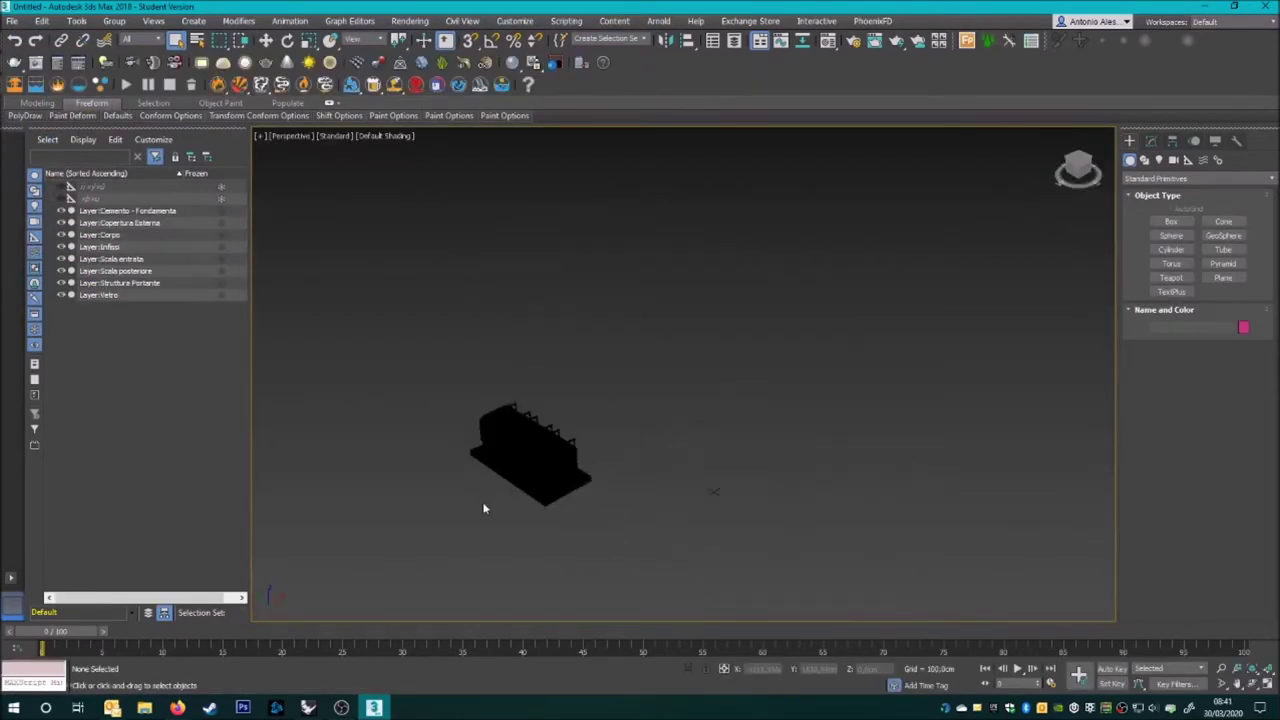
- Save the scene as Modular House.max in the Modular House folder
{"action": "key", "text": "ctrl+s"}
{"action": "double_click", "coordinate": [252, 280]}
{"action": "type", "text": "Modular House"}
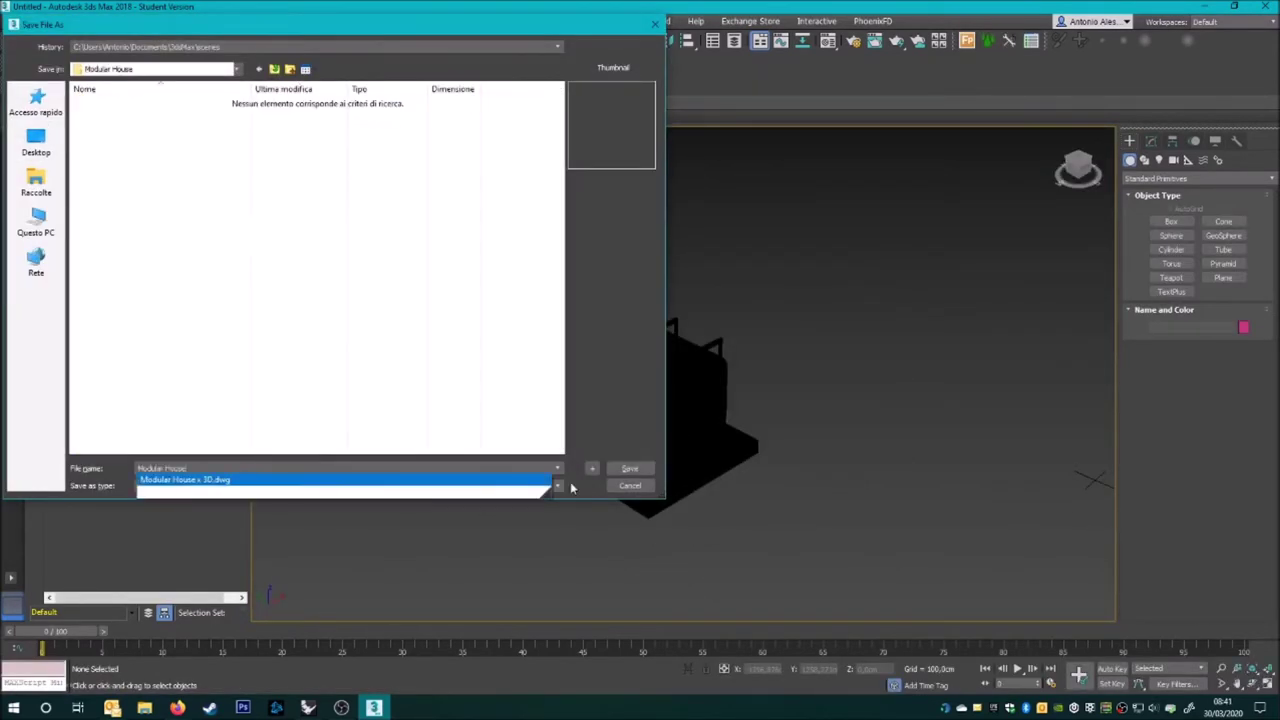
{"action": "key", "text": "Return"}
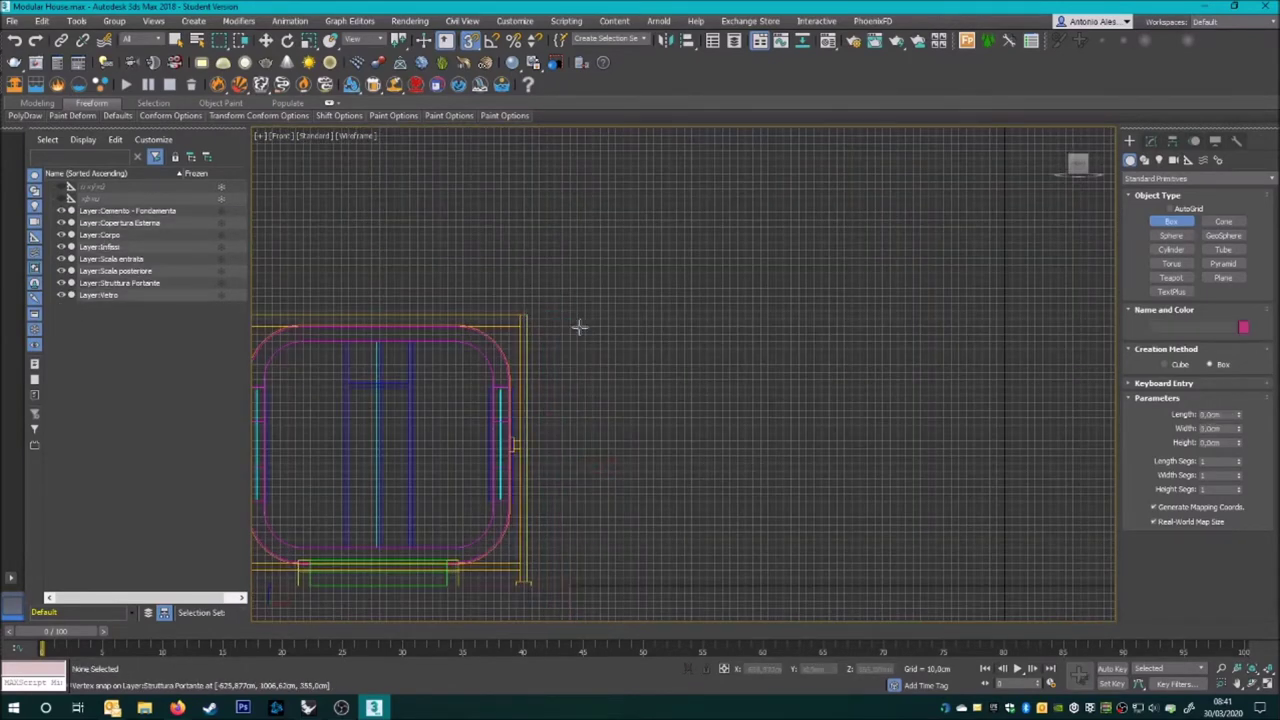
- Cancel the stray box in the front view and switch to the Perspective view
{"action": "scroll", "coordinate": [527, 590], "scroll_direction": "up", "scroll_amount": 2}
{"action": "left_click_drag", "start_coordinate": [531, 585], "coordinate": [532, 192]}
{"action": "scroll", "coordinate": [583, 242], "scroll_direction": "down", "scroll_amount": 5}
{"action": "right_click", "coordinate": [583, 242]}
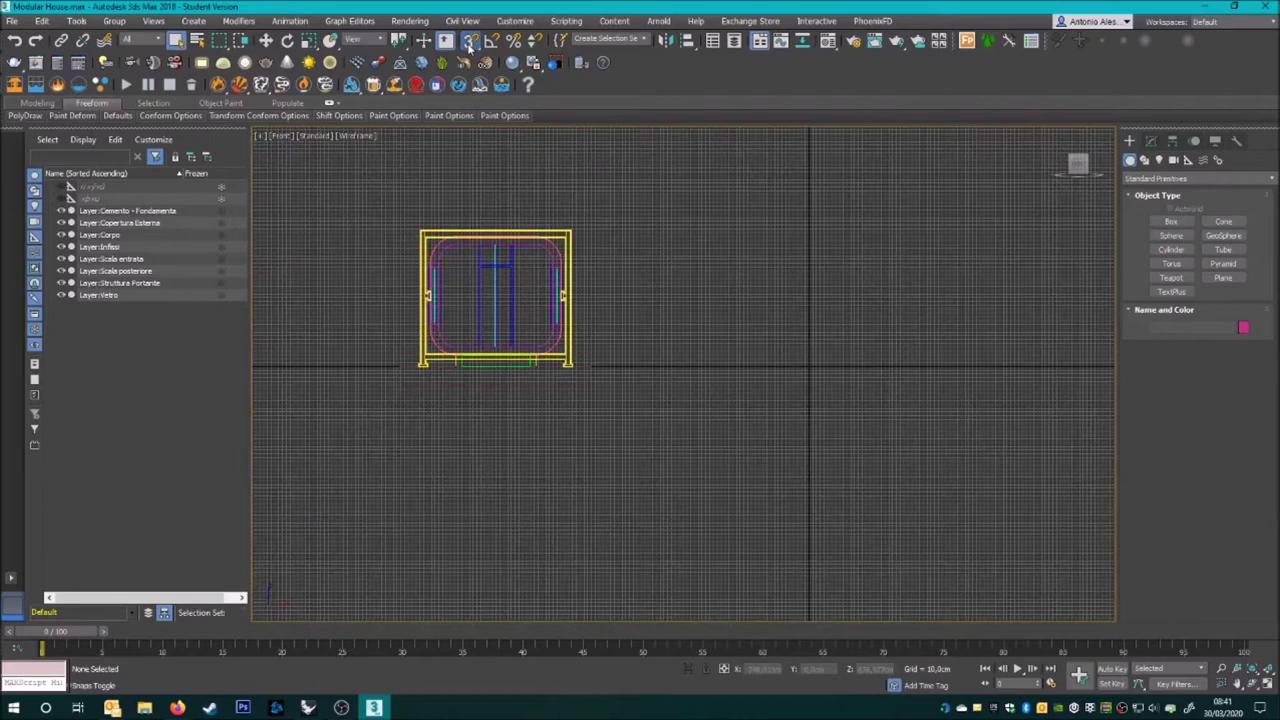
{"action": "key", "text": "p"}
- In Render Setup, try a saved preset, dismiss the file-not-found error, then choose Load Preset
{"action": "left_click", "coordinate": [857, 40]}
{"action": "left_click", "coordinate": [1110, 205]}
{"action": "left_click", "coordinate": [1070, 262]}
{"action": "key", "text": "Return"}
{"action": "left_click", "coordinate": [1110, 205]}
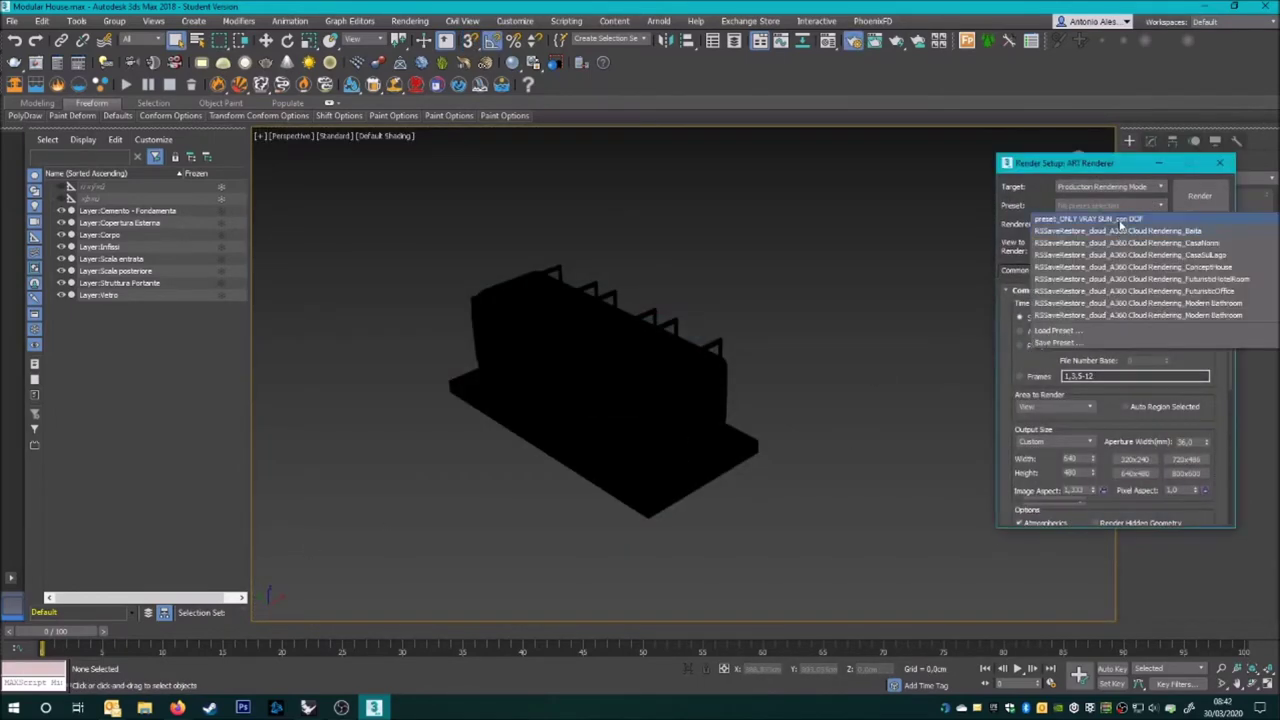
{"action": "left_click", "coordinate": [1060, 330]}
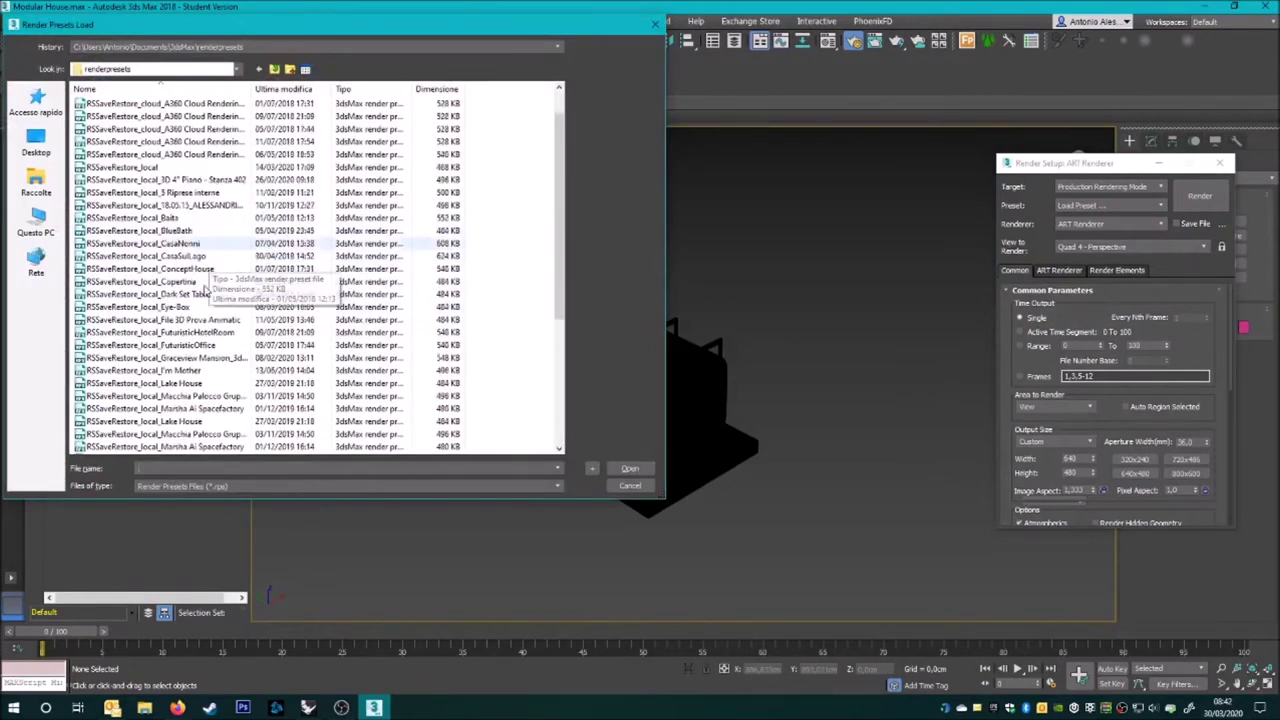
- Search the 3DS and Material3DS folders for the preset file, then close the browser
{"action": "left_click", "coordinate": [36, 147]}
{"action": "double_click", "coordinate": [100, 103]}
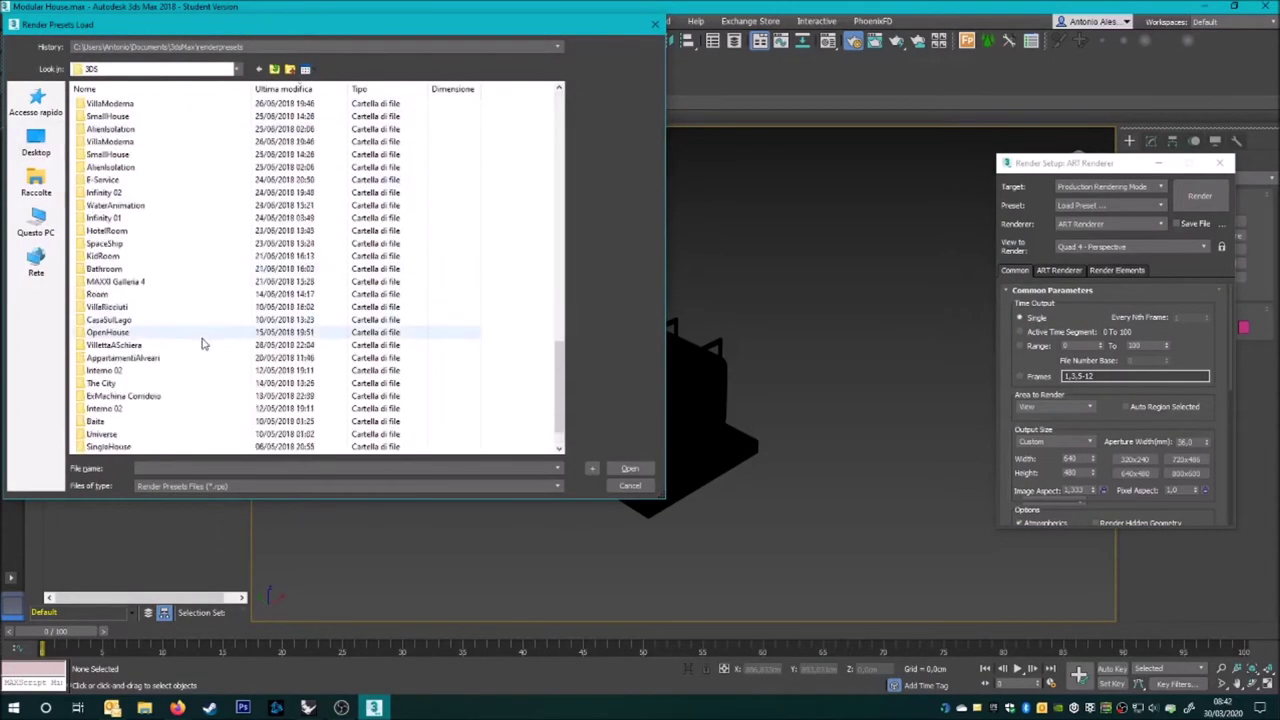
{"action": "left_click", "coordinate": [259, 69]}
{"action": "left_click", "coordinate": [259, 69]}
{"action": "double_click", "coordinate": [110, 128]}
{"action": "scroll", "coordinate": [157, 383], "scroll_direction": "down", "scroll_amount": 15}
{"action": "left_click", "coordinate": [274, 69]}
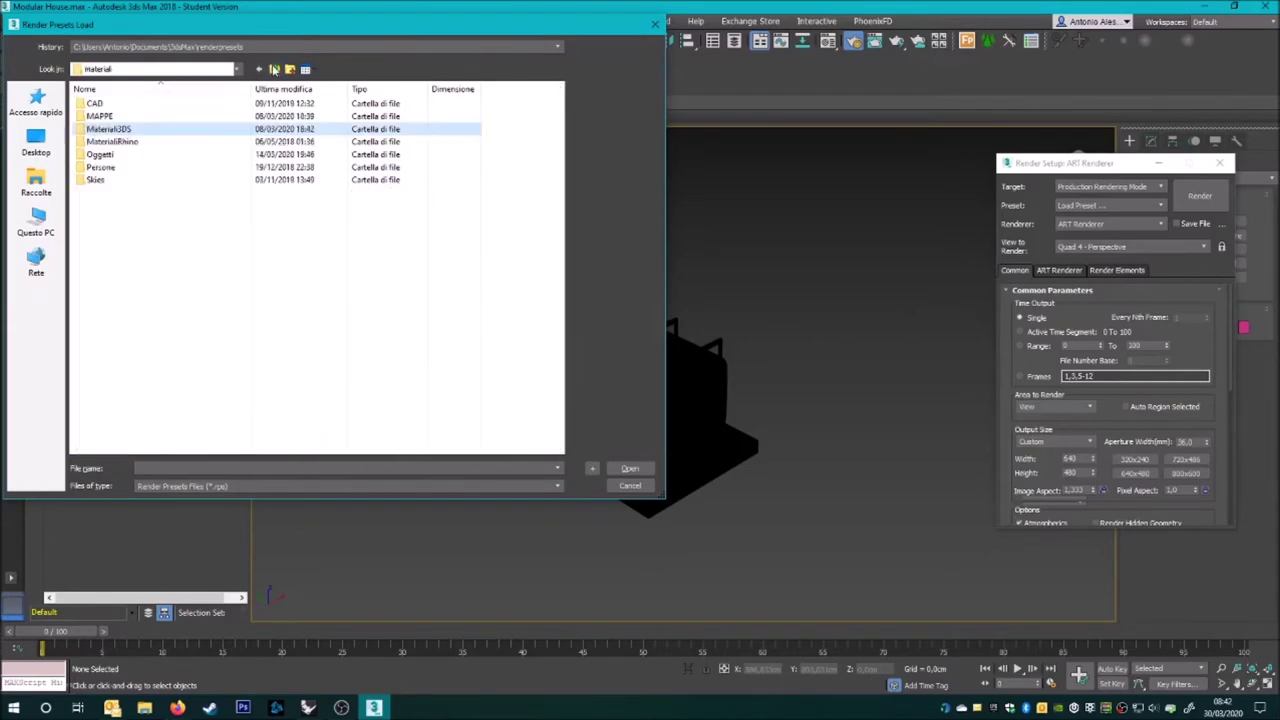
{"action": "double_click", "coordinate": [93, 103]}
{"action": "scroll", "coordinate": [160, 300], "scroll_direction": "down", "scroll_amount": 5}
{"action": "scroll", "coordinate": [160, 350], "scroll_direction": "down", "scroll_amount": 5}
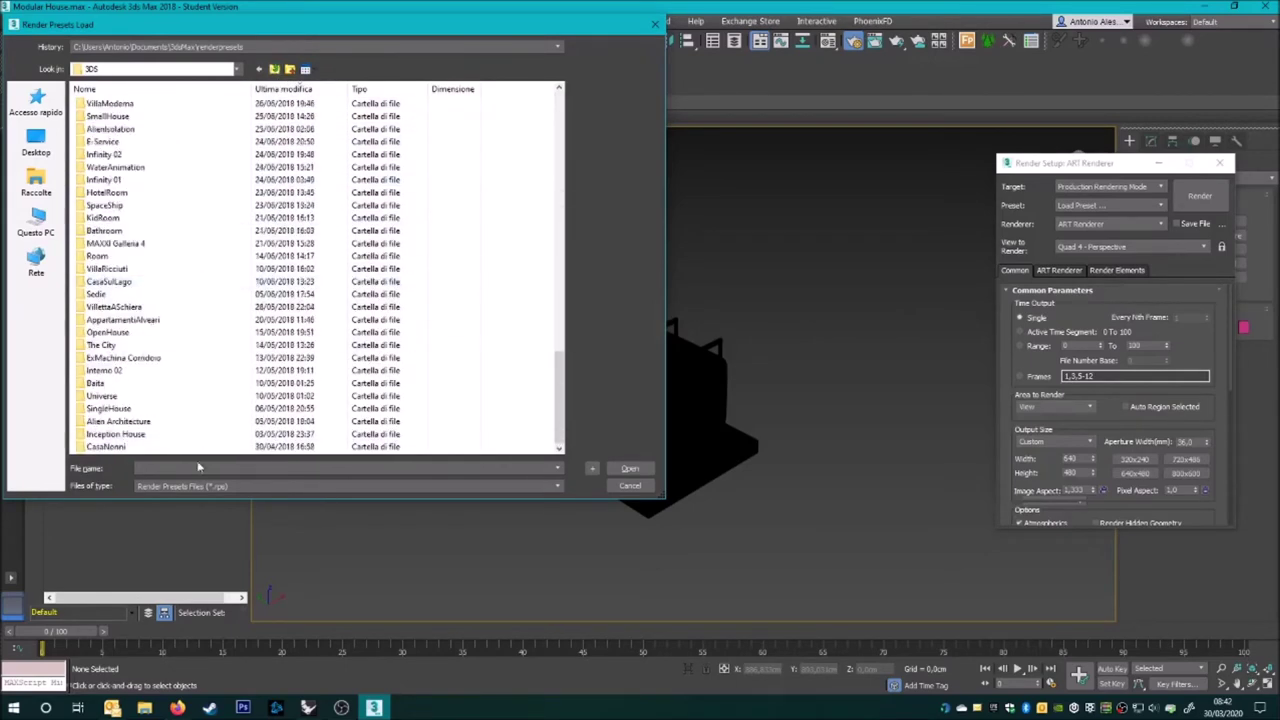
{"action": "left_click", "coordinate": [630, 485]}
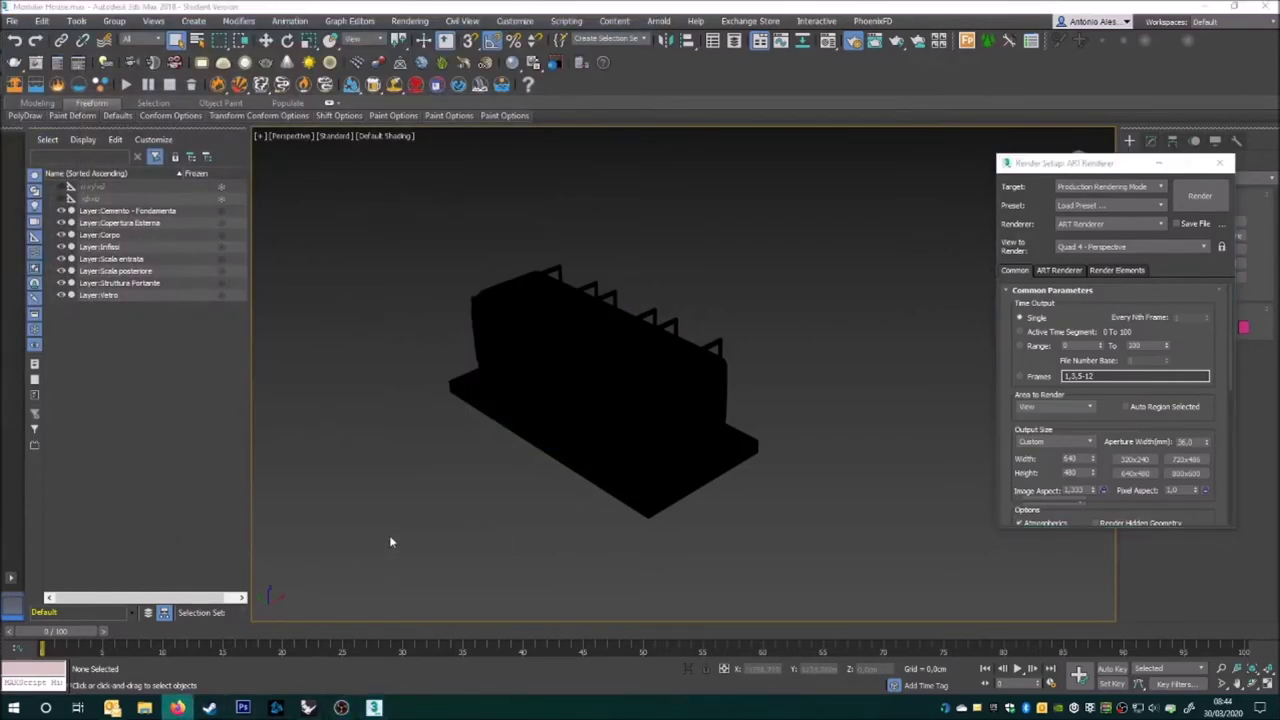
- Load the render preset from the PRESET folder and confirm its categories
{"action": "left_click", "coordinate": [1108, 205]}
{"action": "left_click", "coordinate": [1055, 330]}
{"action": "double_click", "coordinate": [291, 277]}
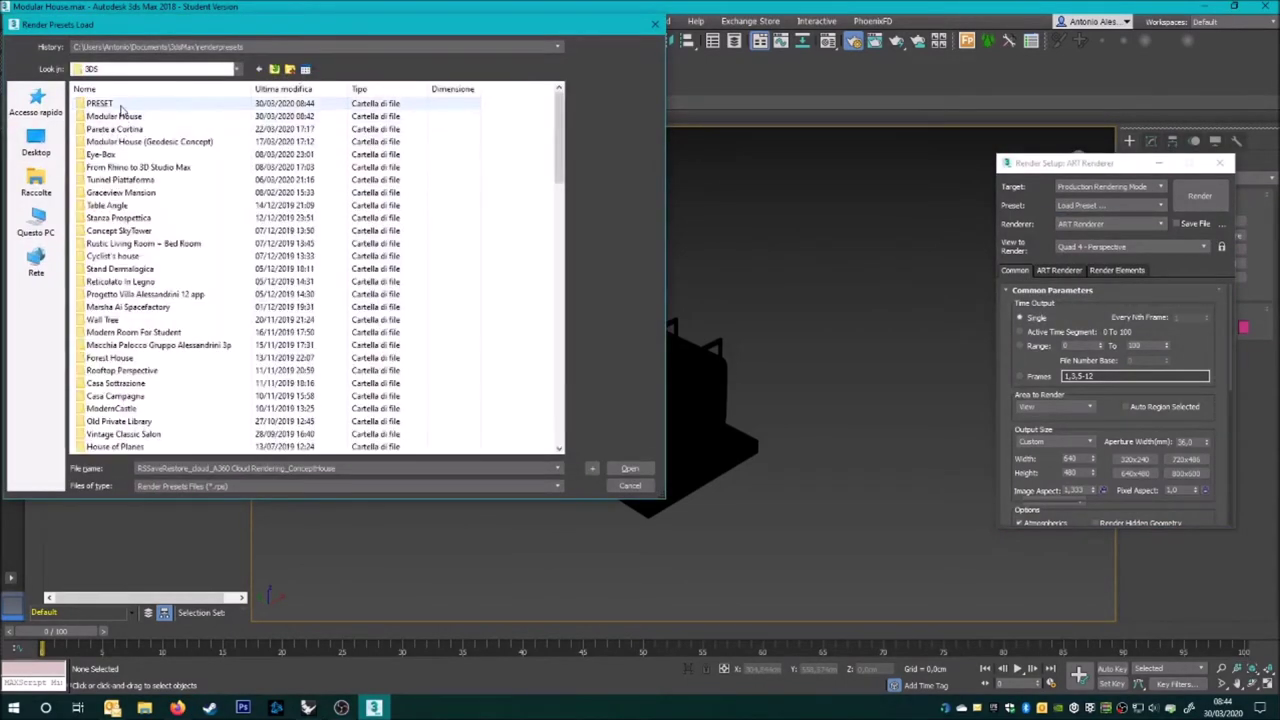
{"action": "double_click", "coordinate": [328, 394]}
{"action": "left_click", "coordinate": [625, 652]}
- Tuck away Render Setup, orbit around the house and select all its objects
{"action": "left_click", "coordinate": [1158, 162]}
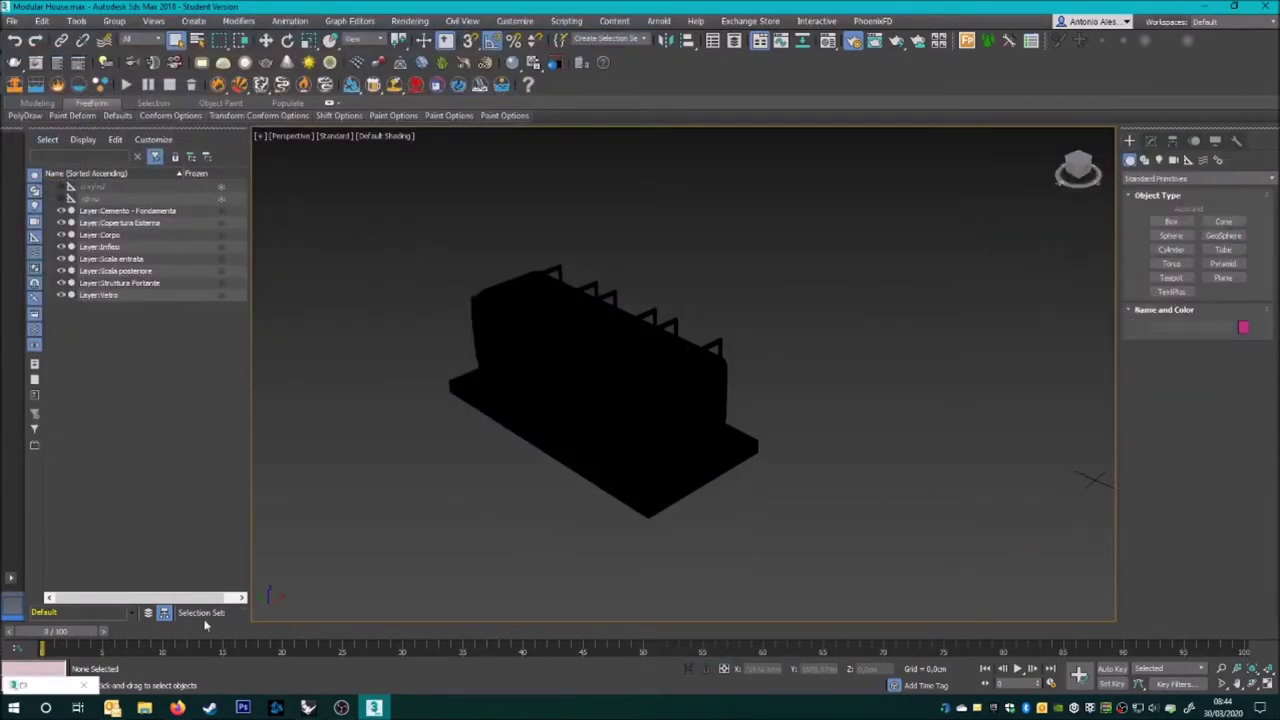
{"action": "left_click_drag", "start_coordinate": [1078, 170], "coordinate": [1056, 205]}
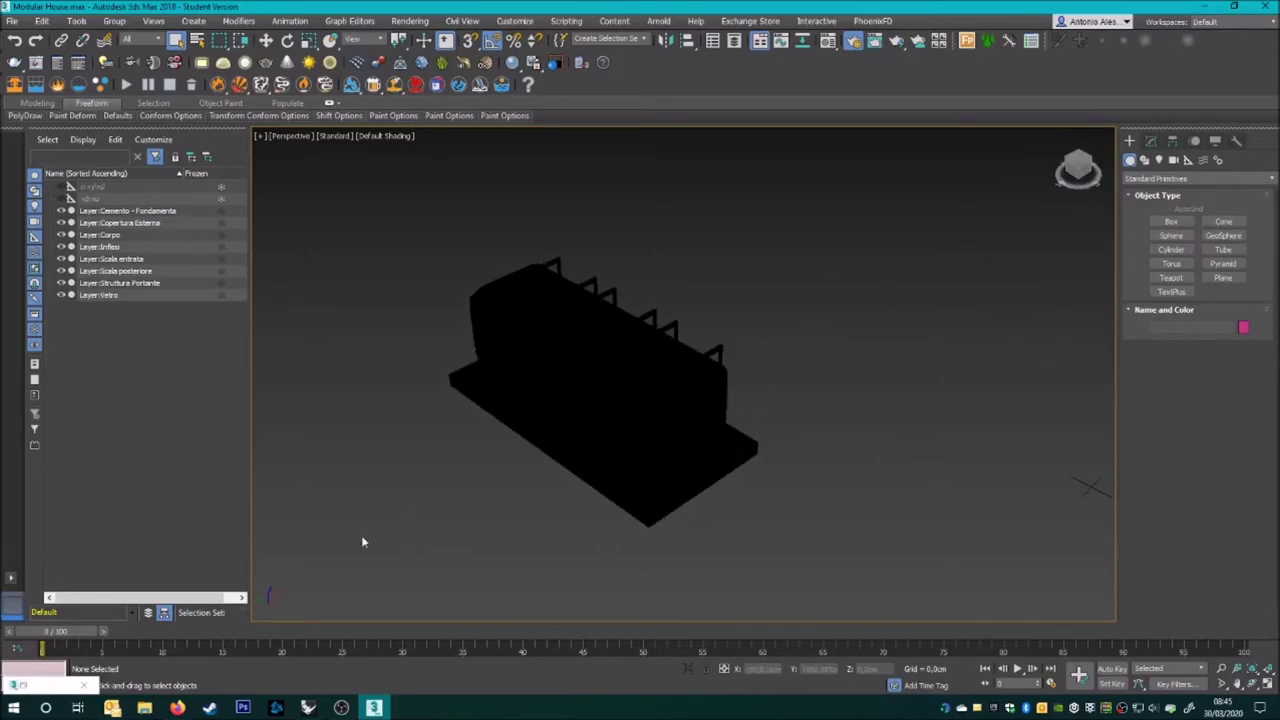
{"action": "left_click_drag", "start_coordinate": [395, 548], "coordinate": [396, 548]}
- In the Material Editor, turn slot 19 into a VRayMtl material
{"action": "key", "text": "m"}
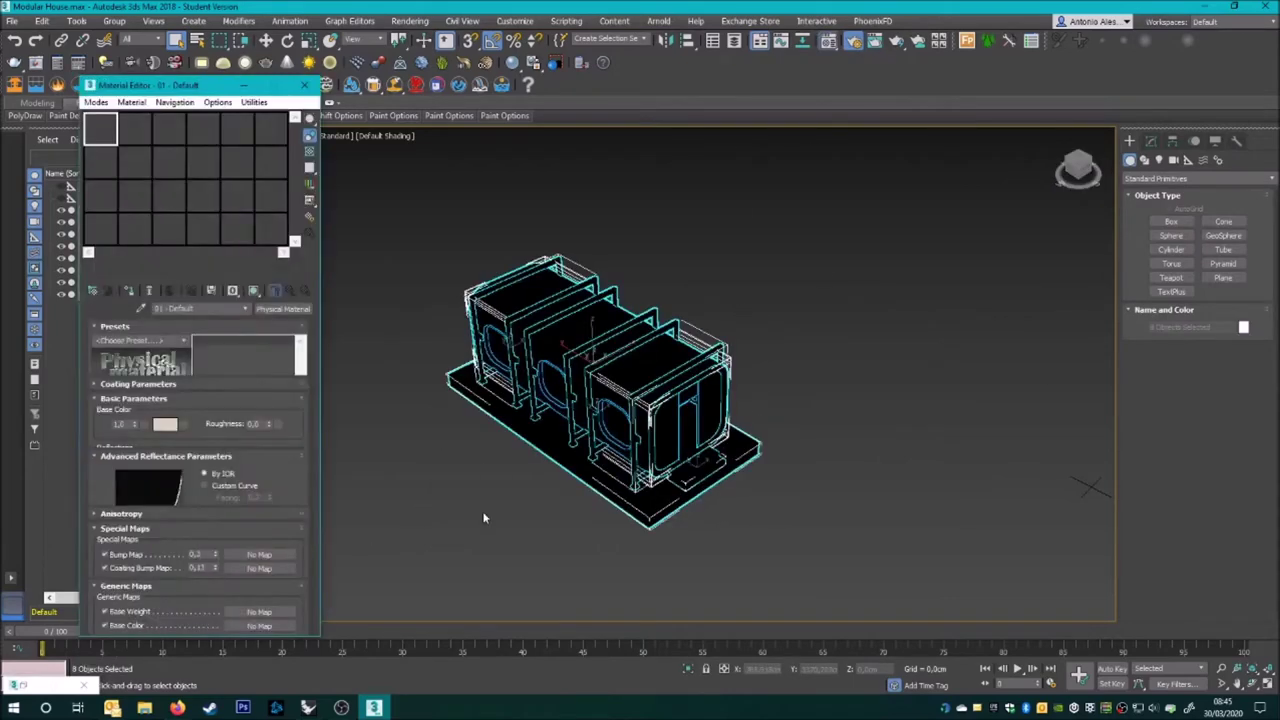
{"action": "left_click", "coordinate": [100, 228]}
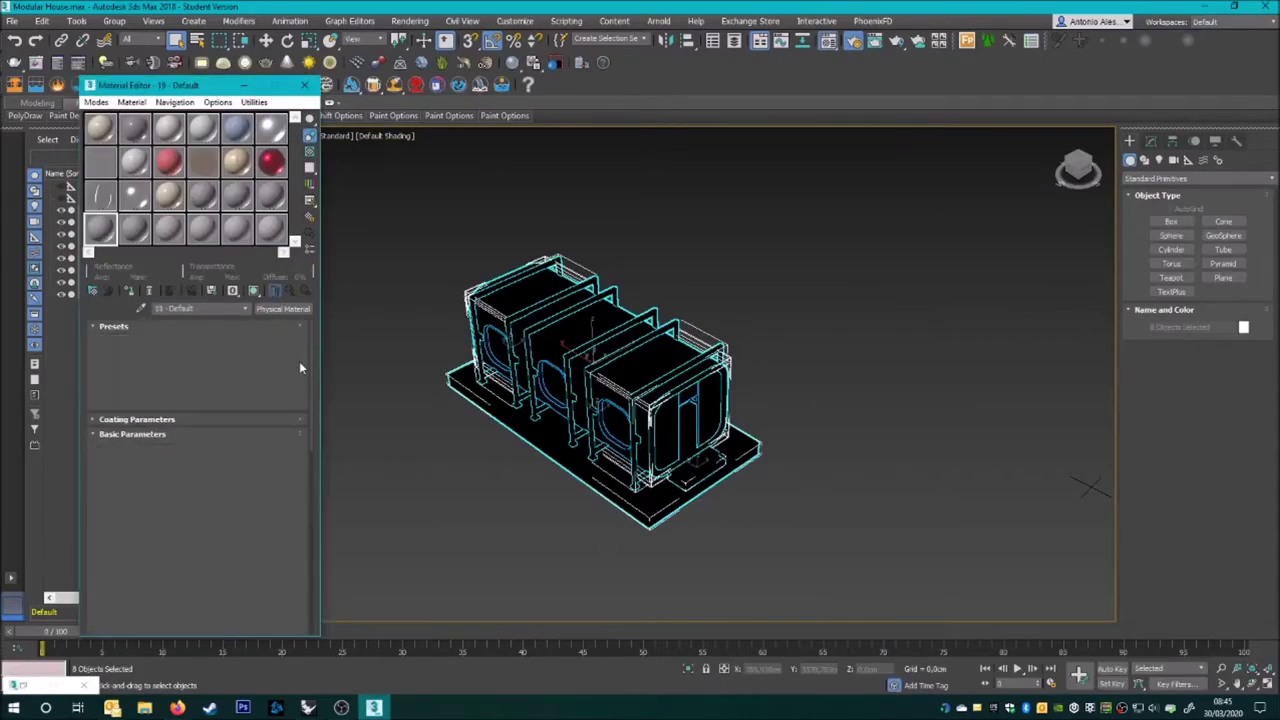
{"action": "left_click", "coordinate": [283, 308]}
{"action": "left_click", "coordinate": [600, 486]}
{"action": "left_click", "coordinate": [728, 548]}
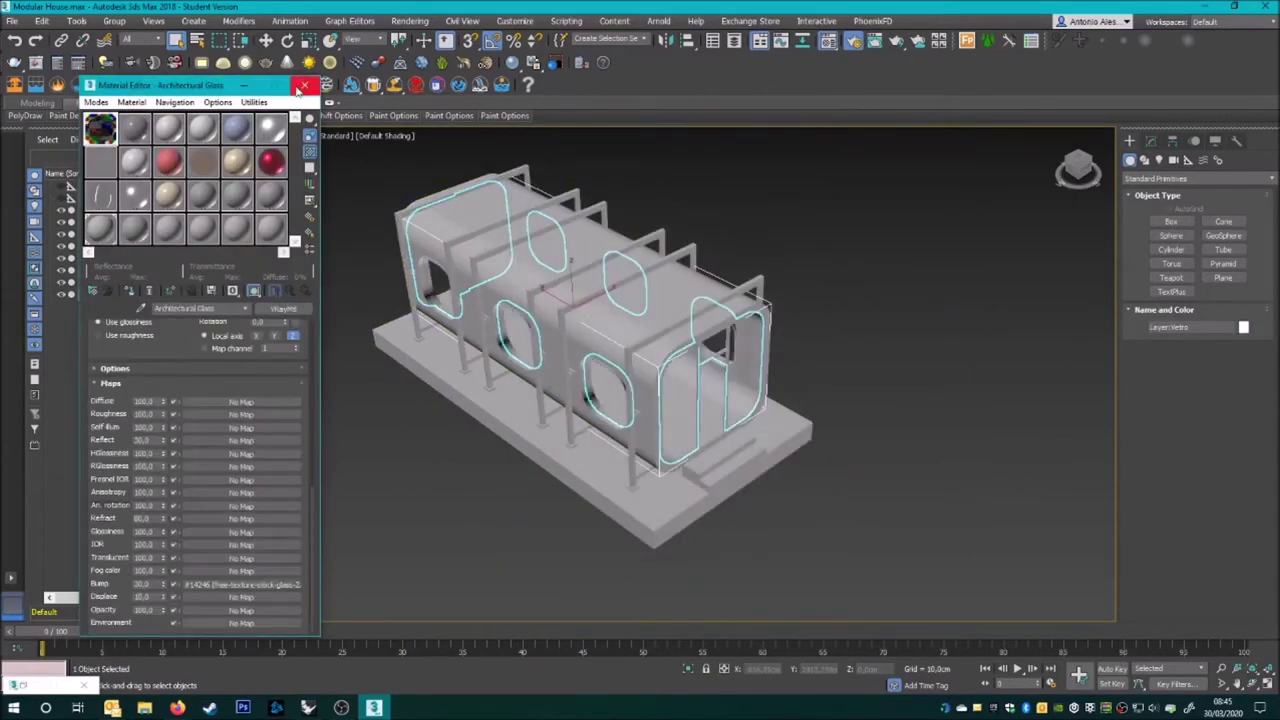
- Draw a large ground plane around the house in the Top view
{"action": "key", "text": "t"}
{"action": "left_click", "coordinate": [1222, 277]}
{"action": "left_click_drag", "start_coordinate": [452, 205], "coordinate": [620, 372]}
- Review the ground plane's parameters and move it to the right
{"action": "left_click", "coordinate": [1151, 140]}
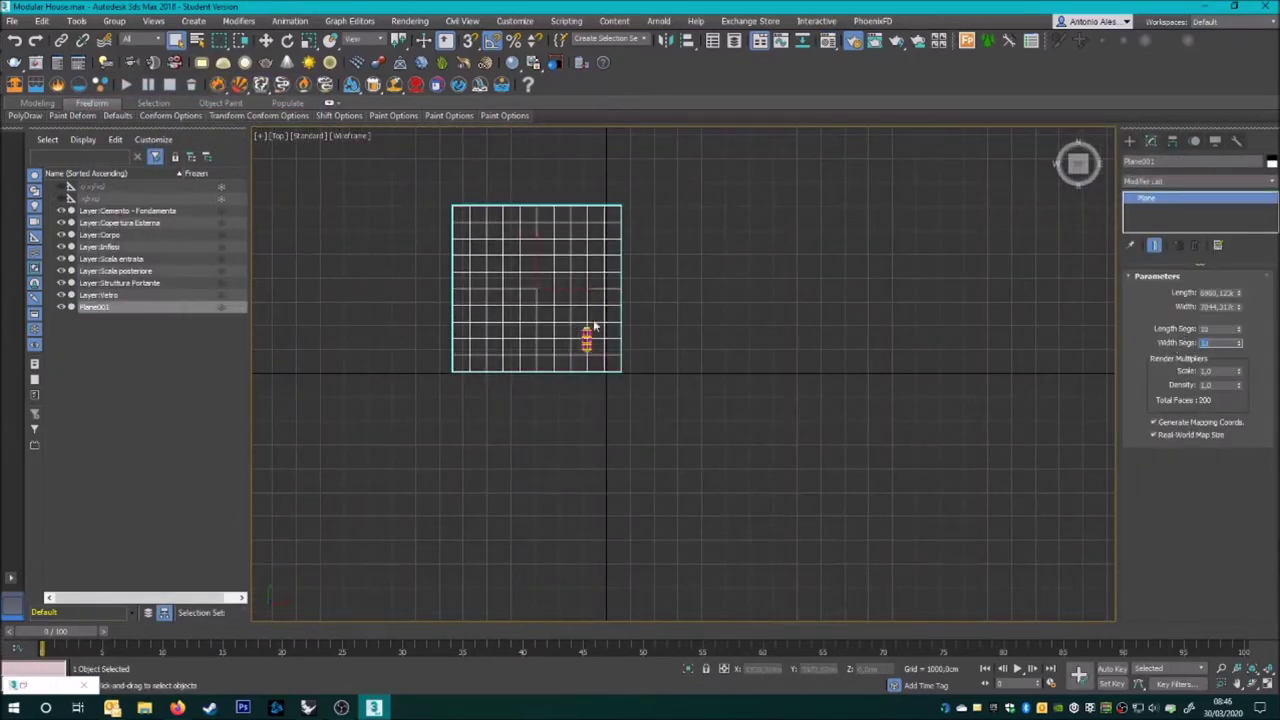
{"action": "scroll", "coordinate": [683, 313], "scroll_direction": "up", "scroll_amount": 2}
{"action": "key", "text": "w"}
{"action": "left_click_drag", "start_coordinate": [612, 341], "coordinate": [751, 349]}
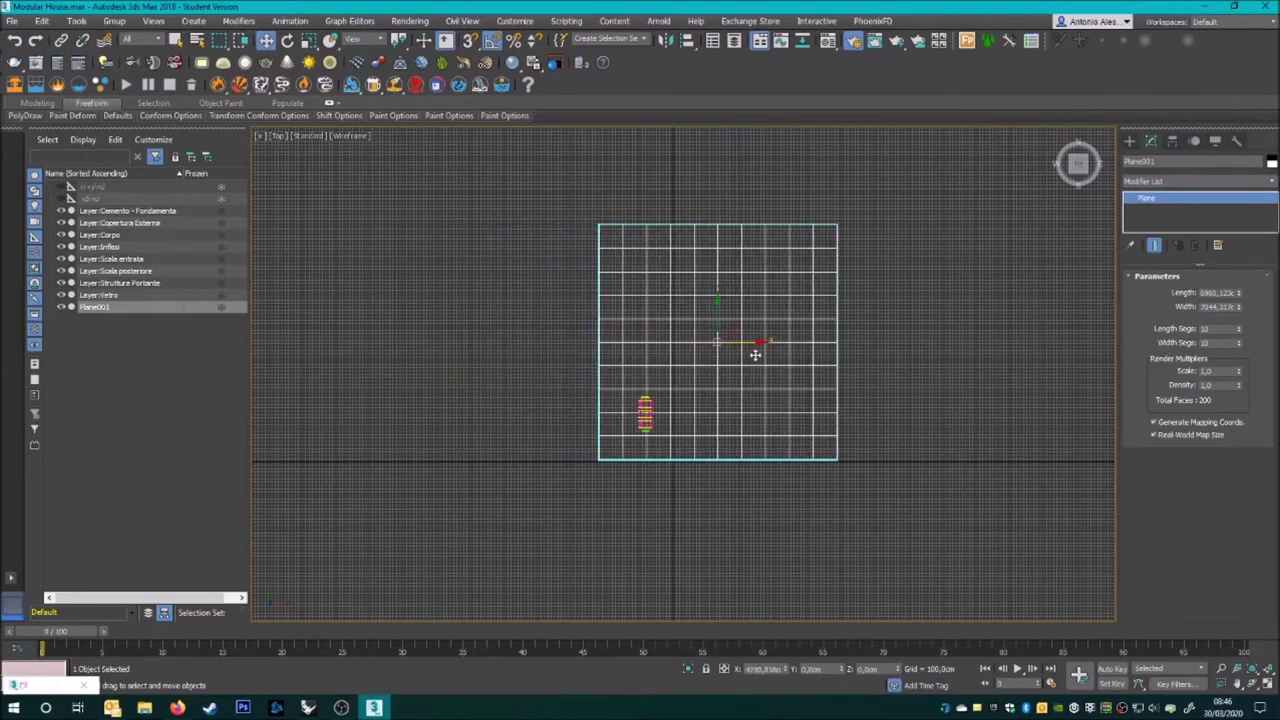
{"action": "left_click", "coordinate": [657, 271]}
{"action": "scroll", "coordinate": [586, 371], "scroll_direction": "up", "scroll_amount": 5}
{"action": "scroll", "coordinate": [515, 294], "scroll_direction": "down", "scroll_amount": 2}
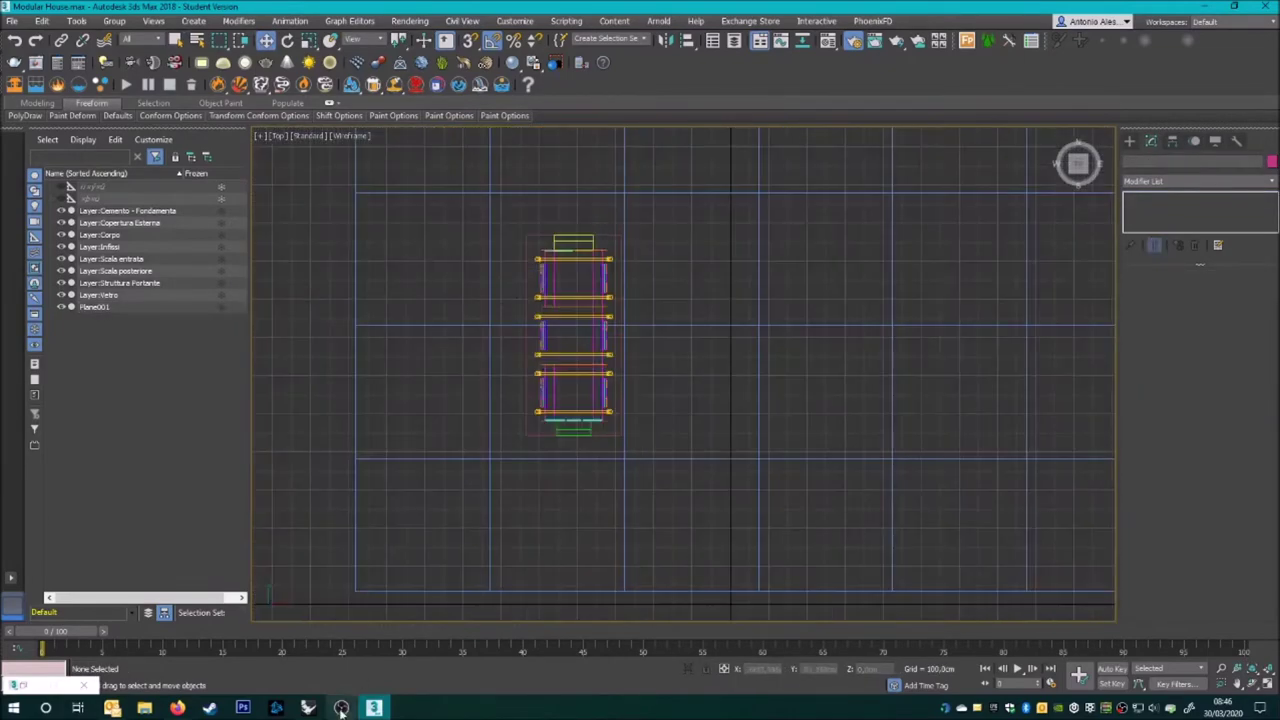
{"action": "scroll", "coordinate": [415, 430], "scroll_direction": "up", "scroll_amount": 3}
{"action": "scroll", "coordinate": [604, 492], "scroll_direction": "up", "scroll_amount": 2}
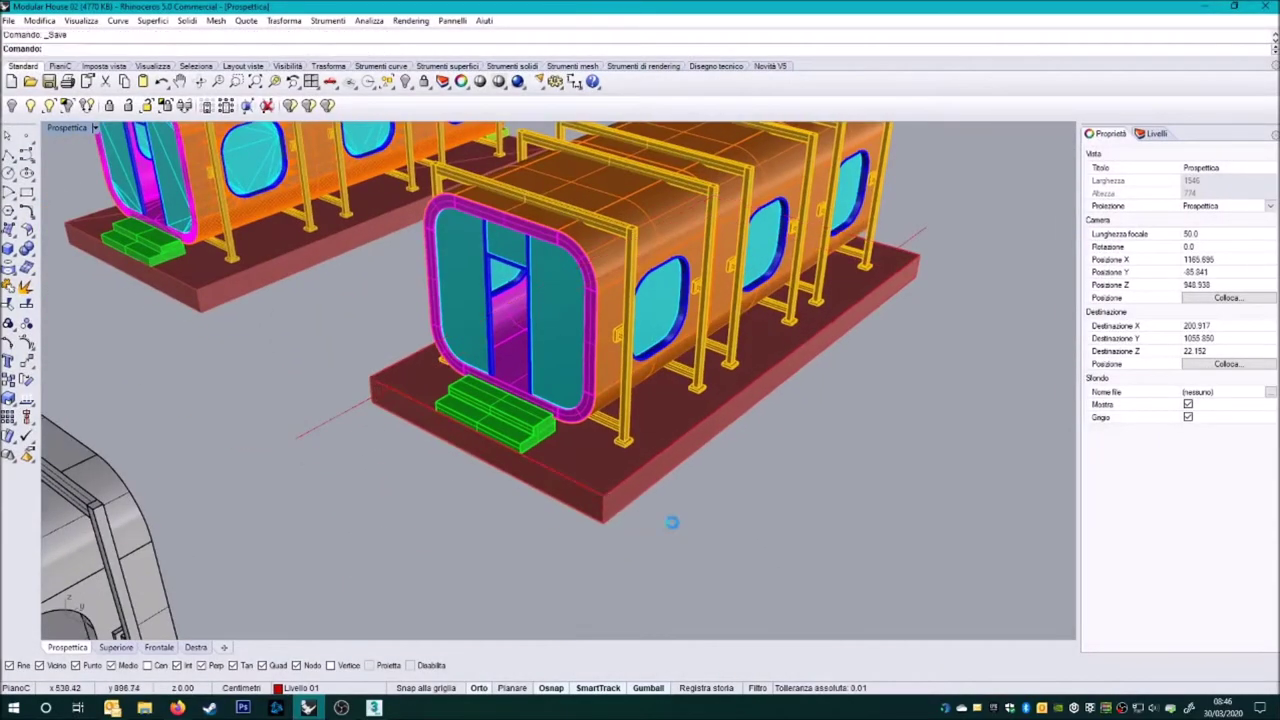
- Return to 3ds Max and choose the Physical camera from the camera creation options
{"action": "left_click", "coordinate": [1205, 10]}
{"action": "left_click", "coordinate": [1130, 140]}
{"action": "left_click", "coordinate": [1171, 221]}
- Place a targeted physical camera aimed at the house and slide it right
{"action": "left_click_drag", "start_coordinate": [437, 612], "coordinate": [456, 291]}
{"action": "middle_click_drag", "start_coordinate": [456, 291], "coordinate": [430, 110]}
{"action": "key", "text": "w"}
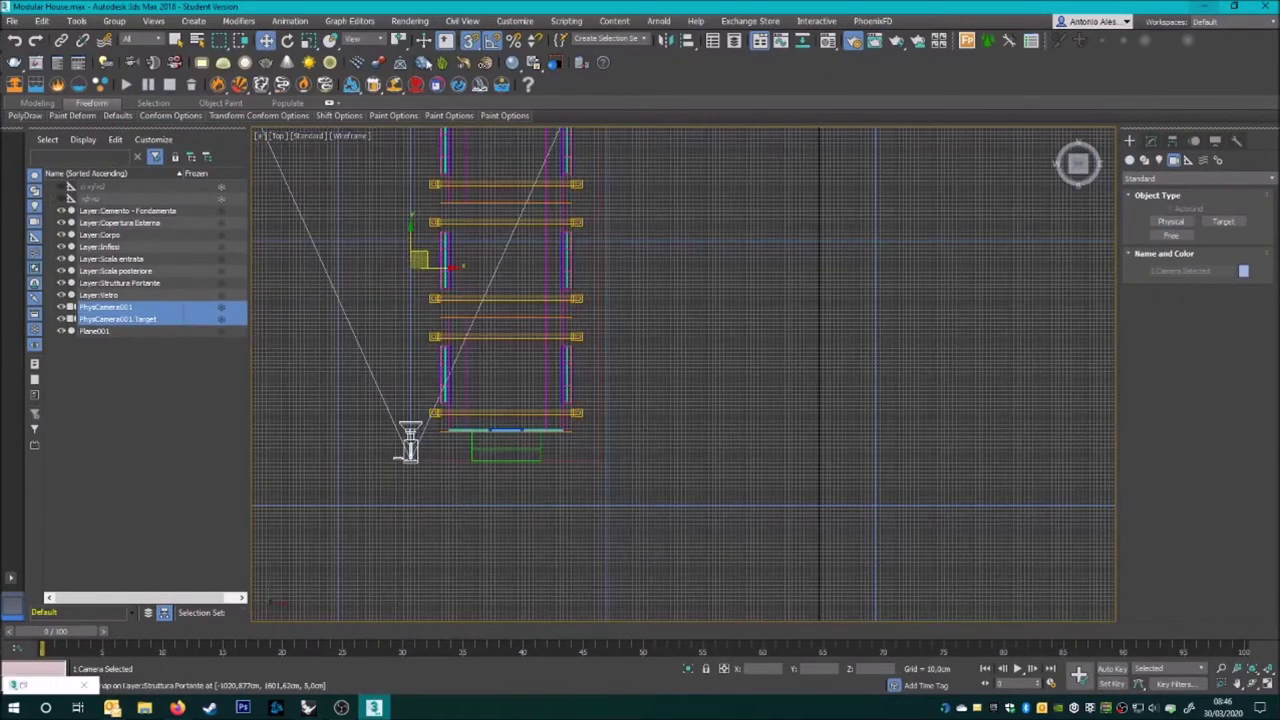
{"action": "left_click_drag", "start_coordinate": [440, 267], "coordinate": [504, 278]}
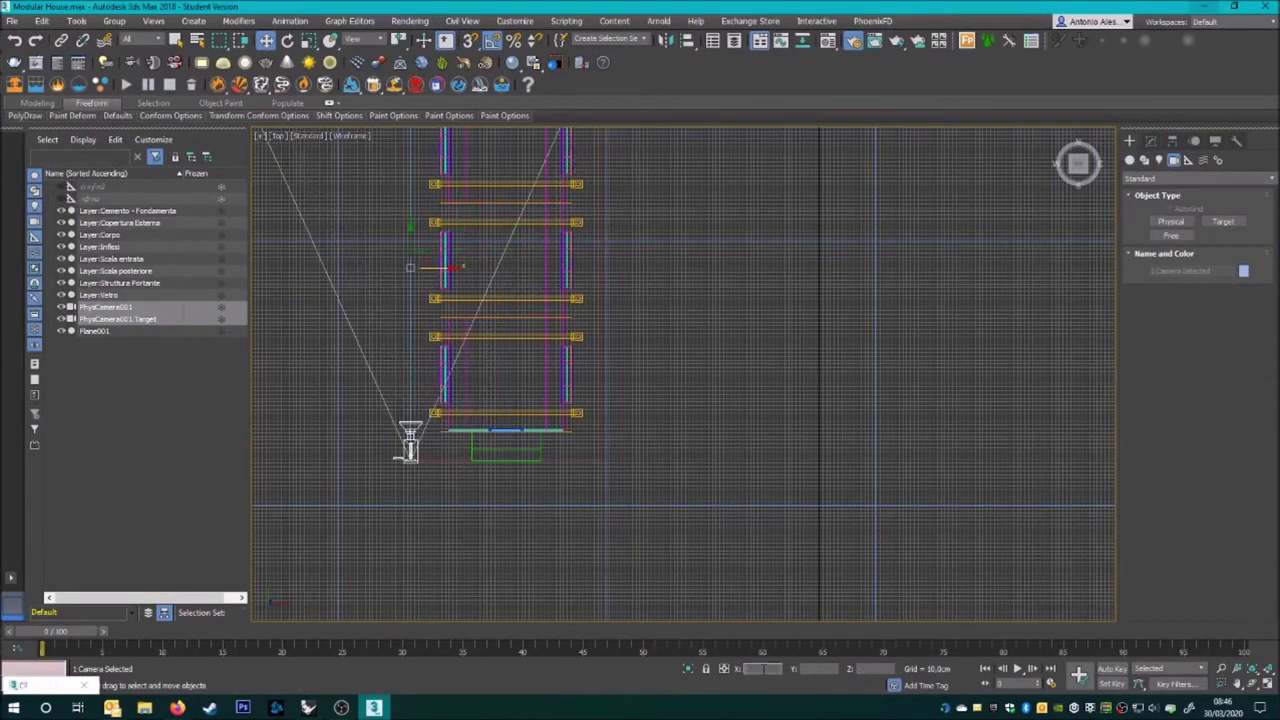
{"action": "scroll", "coordinate": [645, 475], "scroll_direction": "down", "scroll_amount": 3}
{"action": "scroll", "coordinate": [560, 385], "scroll_direction": "up", "scroll_amount": 2}
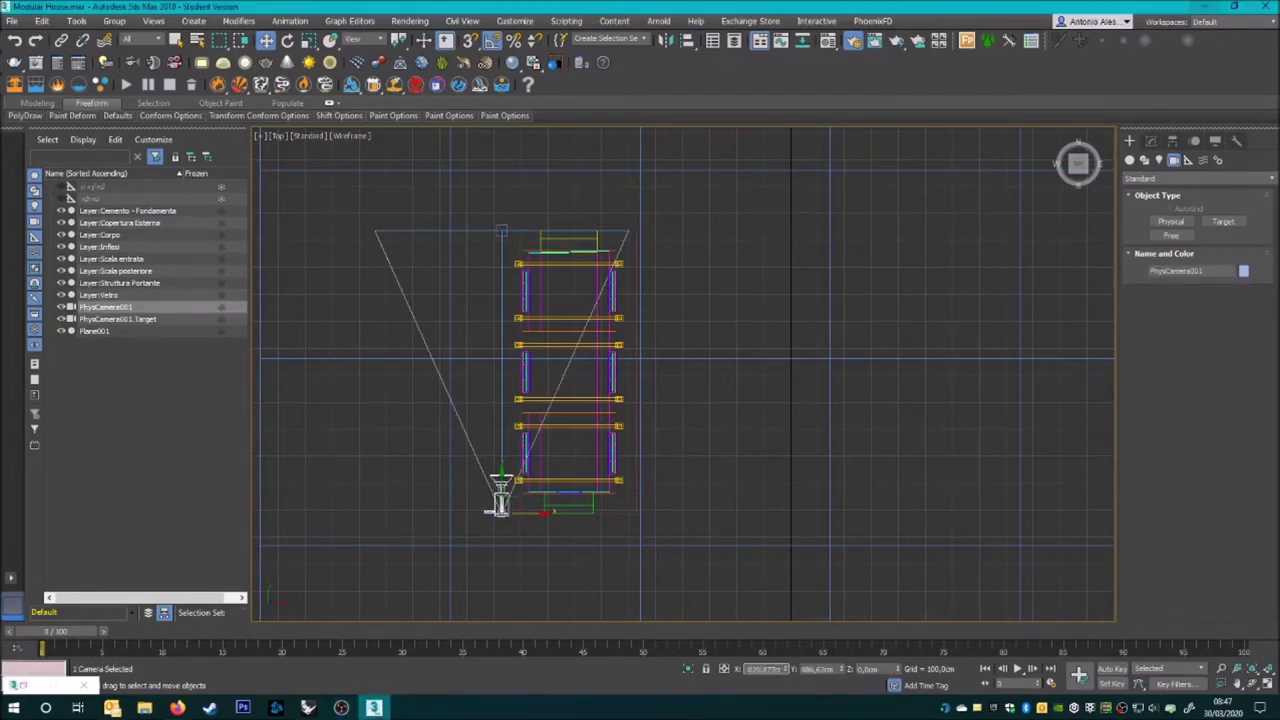
- Review the Physical Camera parameters and select the camera with its target
{"action": "left_click", "coordinate": [500, 231]}
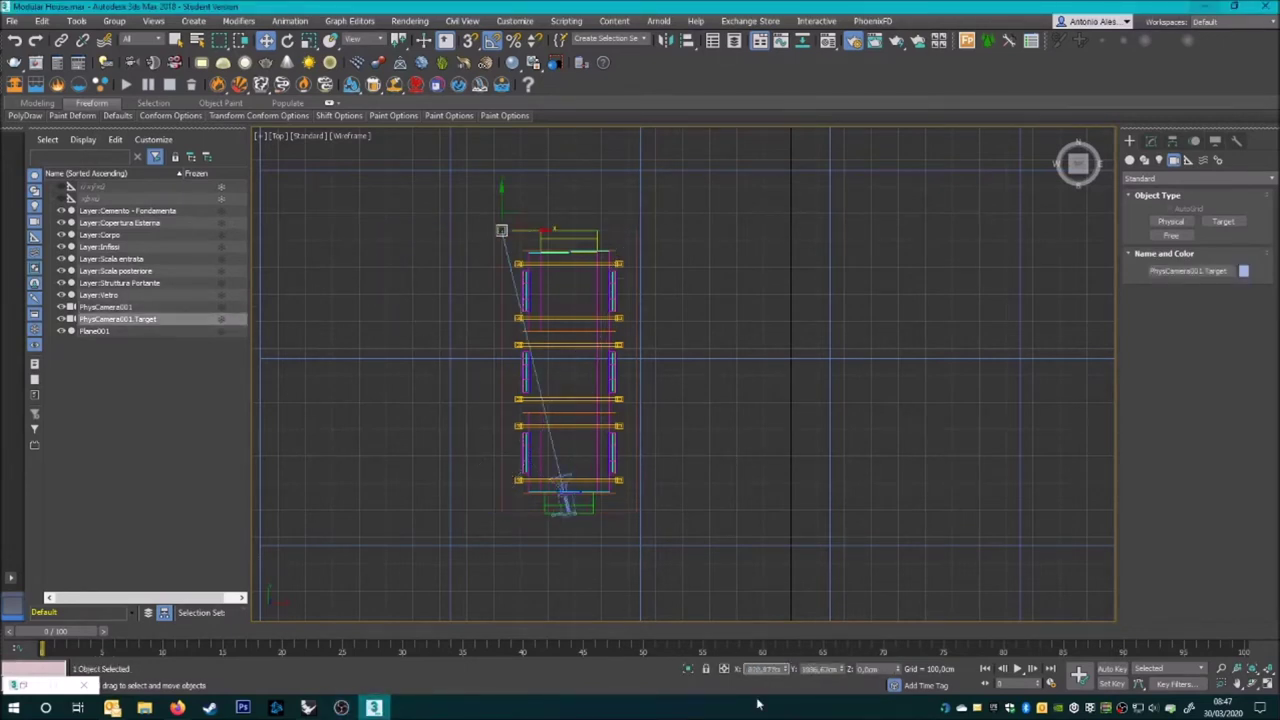
{"action": "left_click", "coordinate": [1151, 140]}
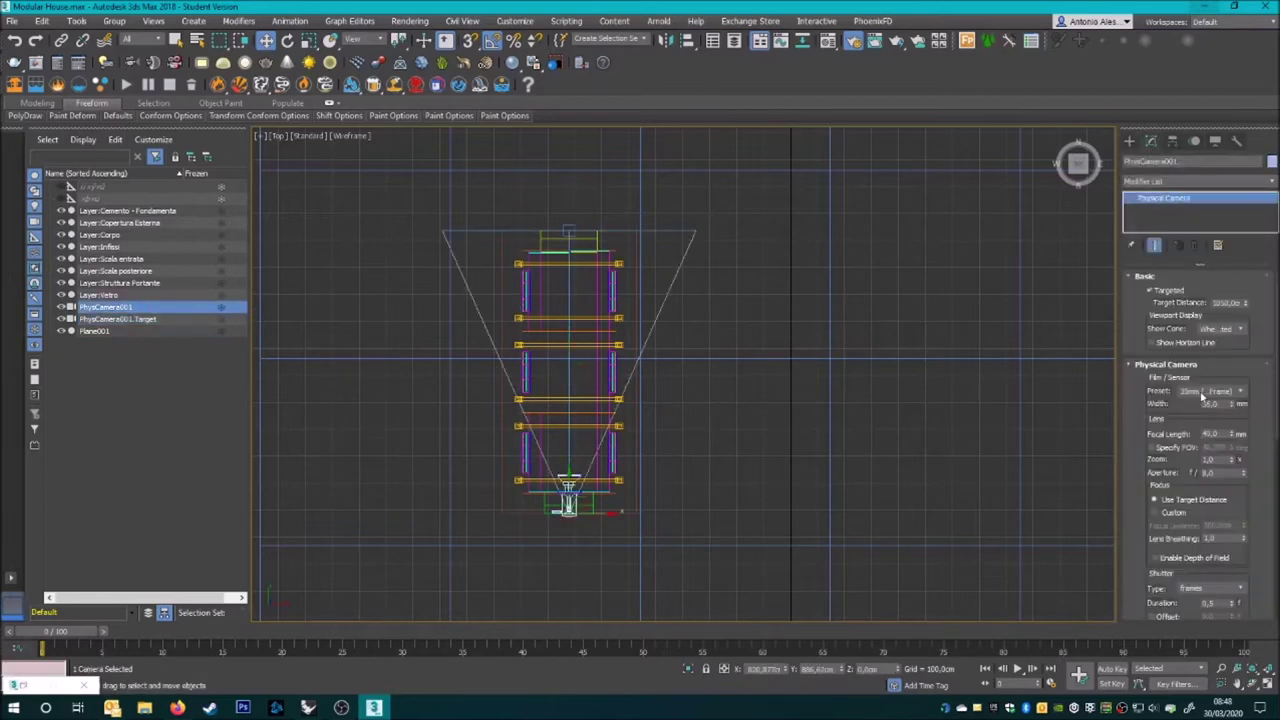
{"action": "scroll", "coordinate": [1143, 541], "scroll_direction": "down", "scroll_amount": 2}
{"action": "scroll", "coordinate": [1190, 555], "scroll_direction": "down", "scroll_amount": 2}
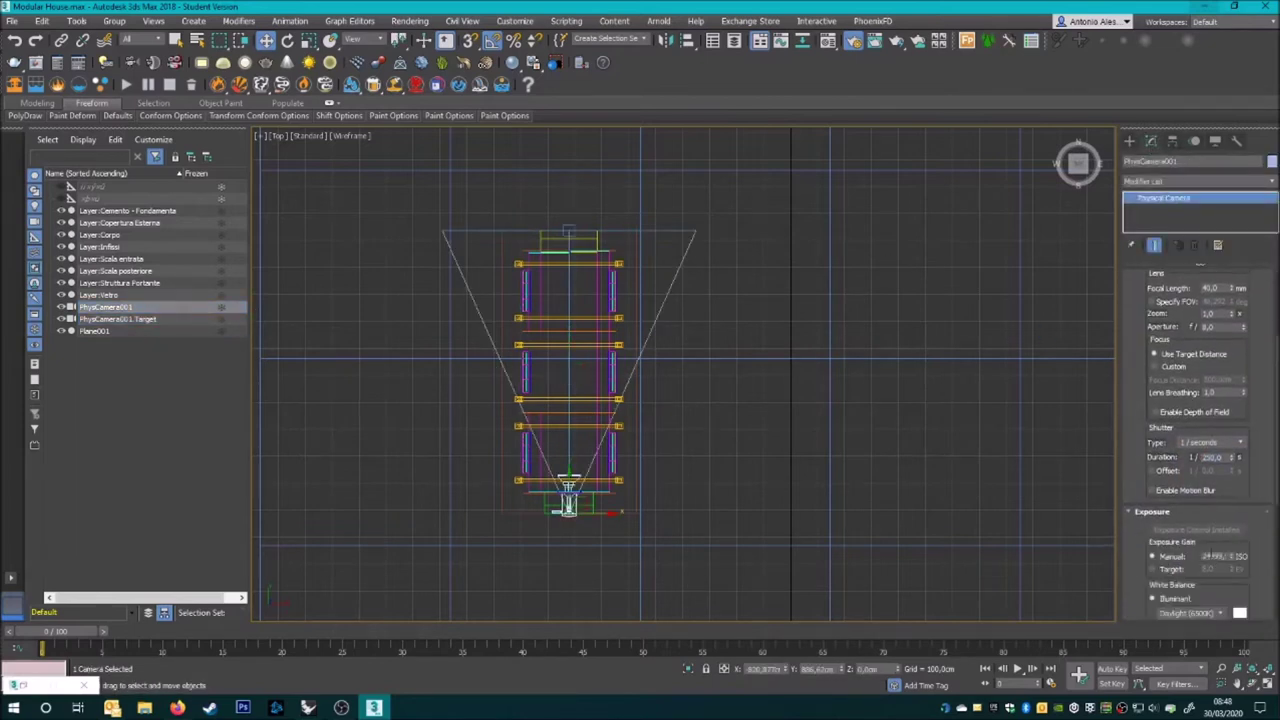
{"action": "left_click_drag", "start_coordinate": [660, 300], "coordinate": [282, 381]}
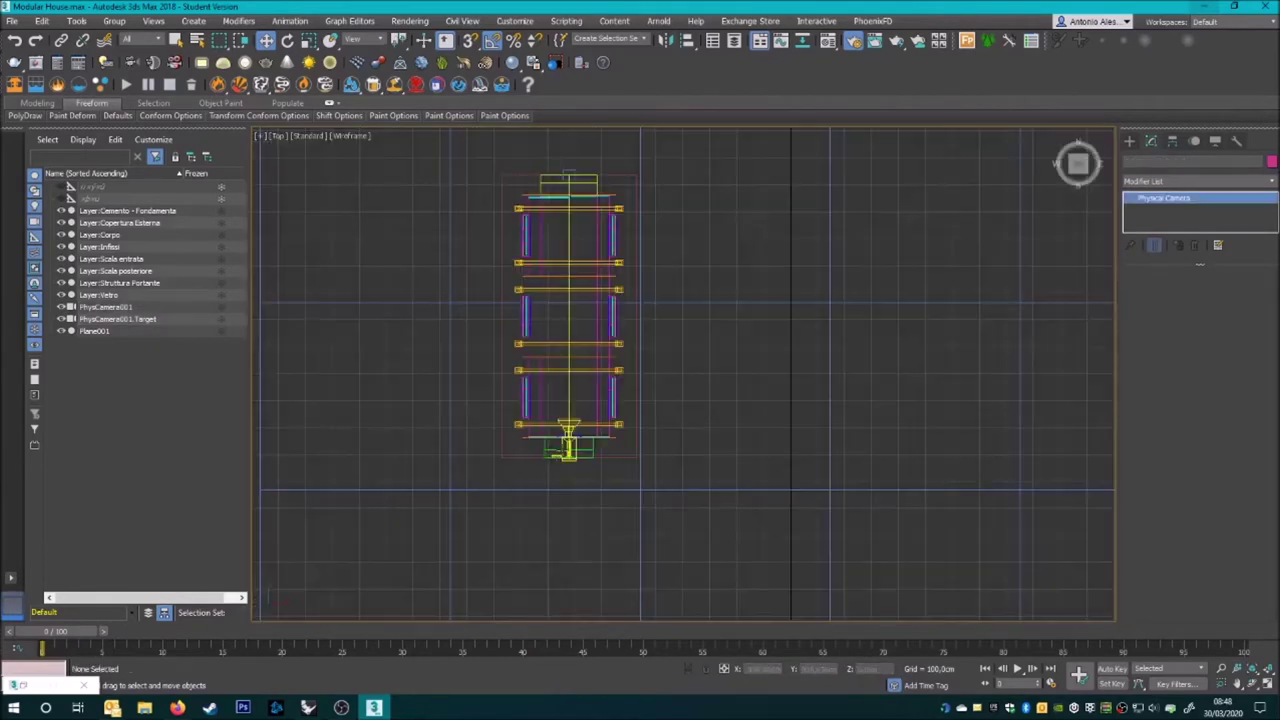
- Look through PhysCamera001 with the viewport shaded
{"action": "left_click", "coordinate": [565, 485]}
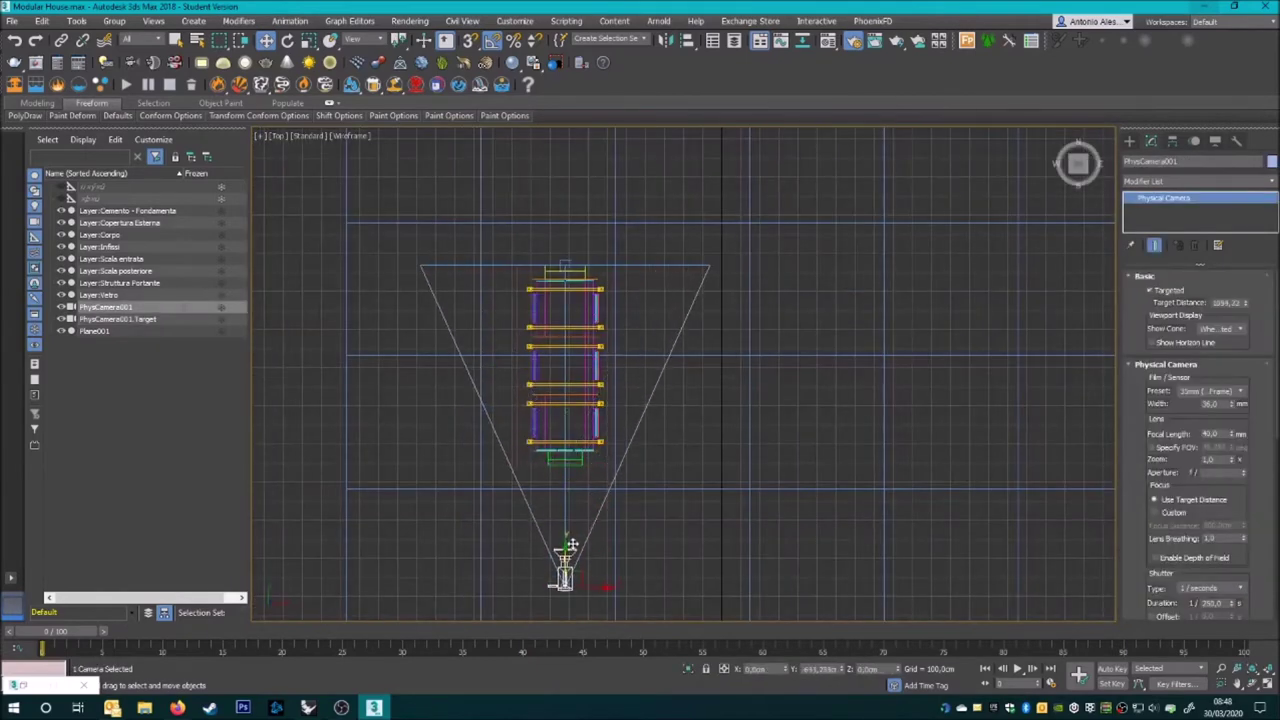
{"action": "left_click", "coordinate": [643, 470]}
{"action": "key", "text": "c"}
{"action": "left_click", "coordinate": [164, 319]}
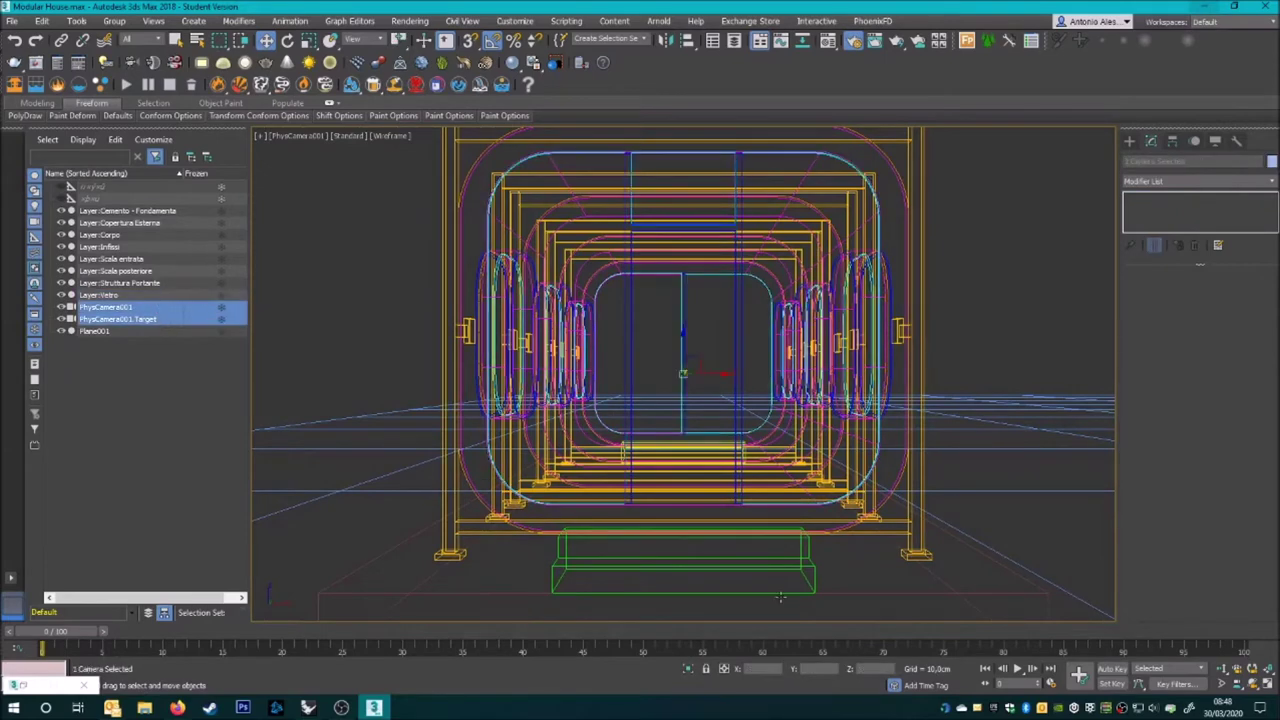
{"action": "left_click", "coordinate": [975, 323]}
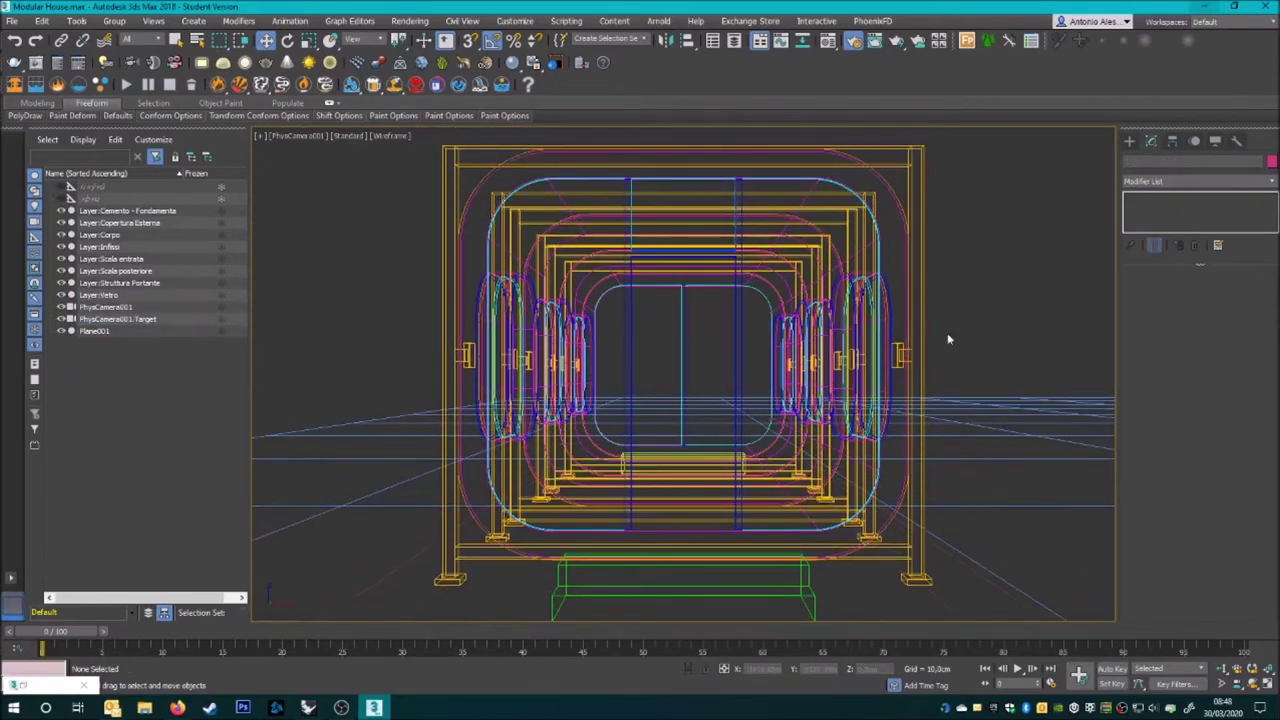
{"action": "key", "text": "F3"}
- Set Plane001's length and width to 1000 in the Top view
{"action": "key", "text": "t"}
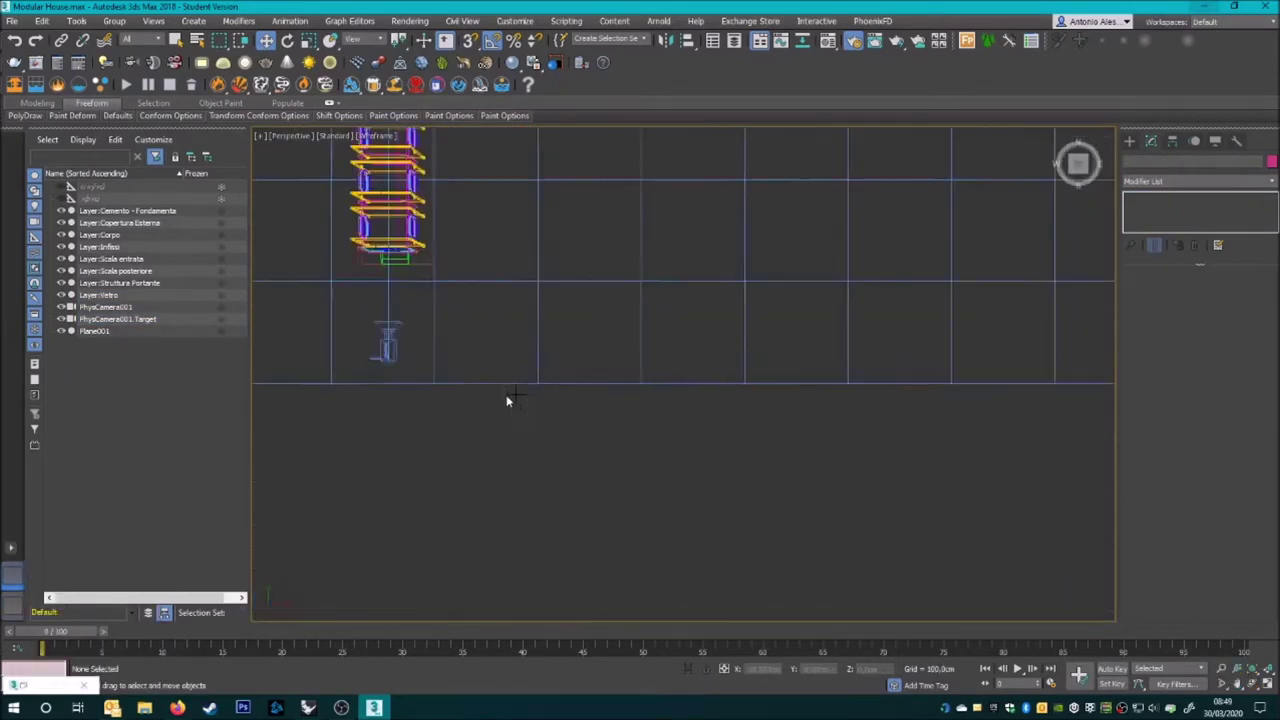
{"action": "key", "text": "p"}
{"action": "key", "text": "F3"}
{"action": "key", "text": "t"}
{"action": "key", "text": "F3"}
{"action": "scroll", "coordinate": [623, 520], "scroll_direction": "down", "scroll_amount": 3}
{"action": "left_click", "coordinate": [546, 457]}
{"action": "type", "text": "1000"}
{"action": "key", "text": "Return"}
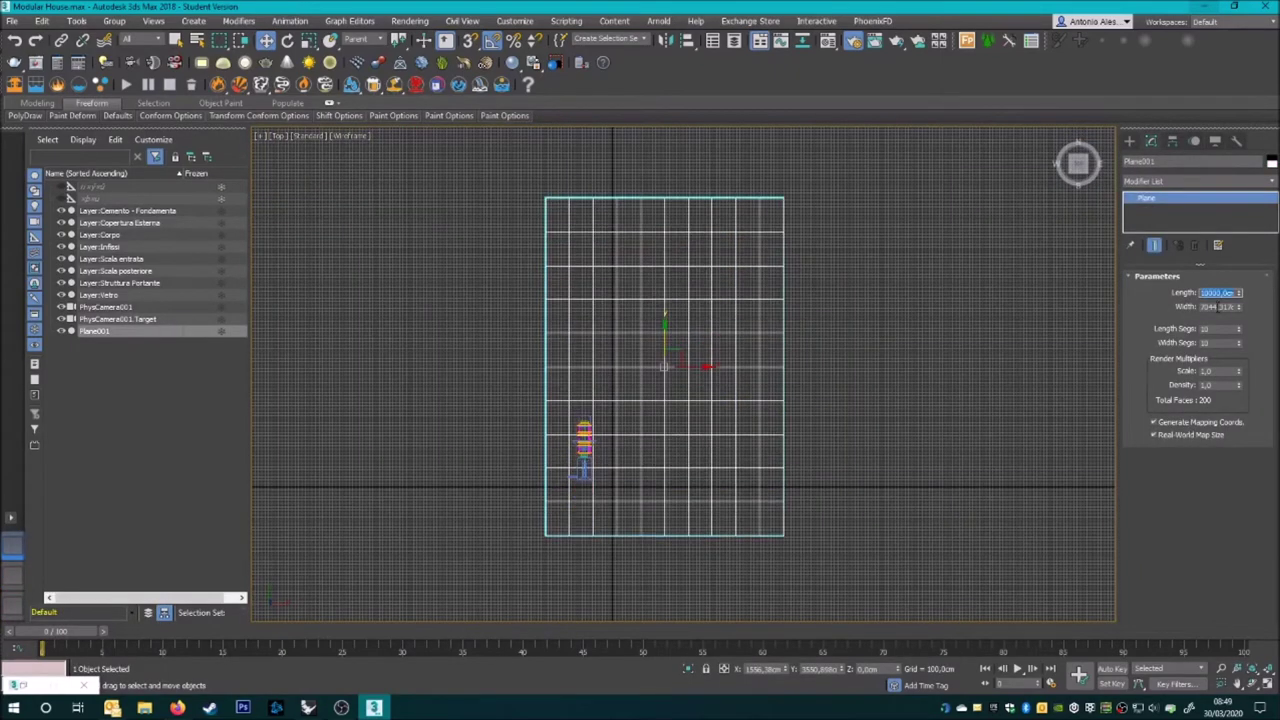
{"action": "type", "text": "1000"}
{"action": "key", "text": "Return"}
- Look through PhysCamera001 and dolly it back until the whole house shows
{"action": "left_click", "coordinate": [854, 386]}
{"action": "scroll", "coordinate": [563, 489], "scroll_direction": "up", "scroll_amount": 3}
{"action": "key", "text": "c"}
{"action": "scroll", "coordinate": [694, 363], "scroll_direction": "down", "scroll_amount": 1}
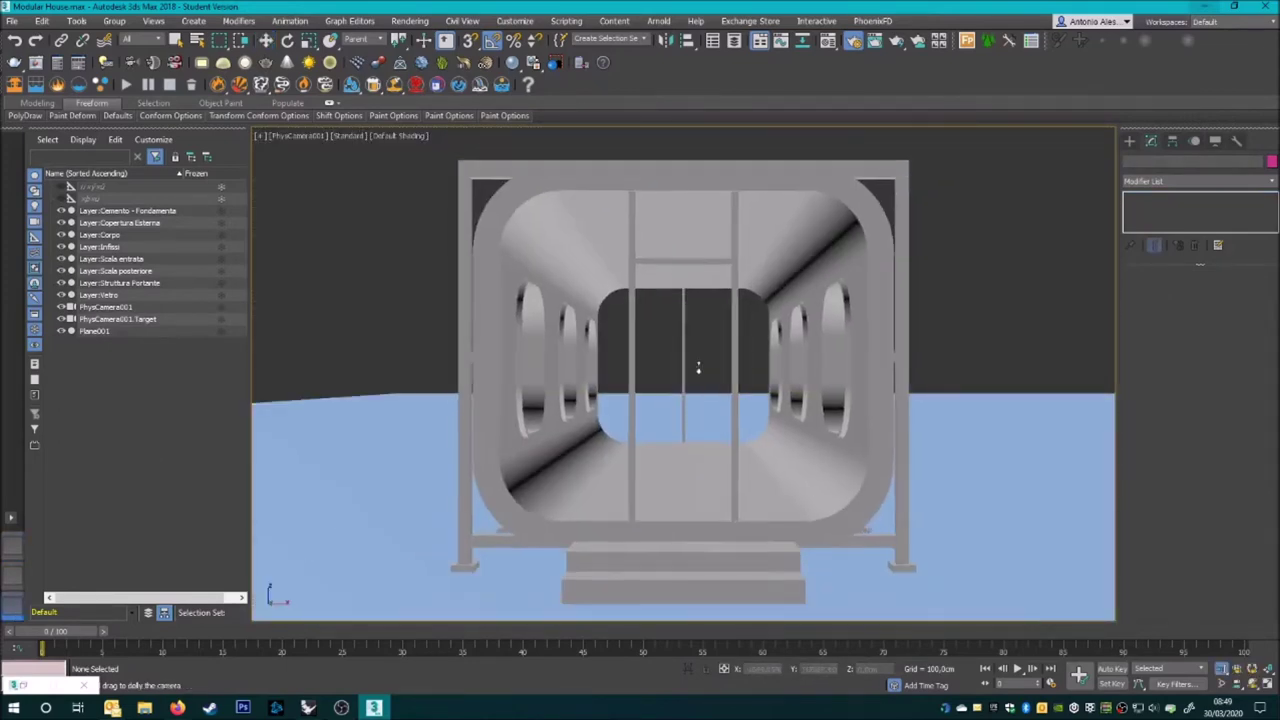
{"action": "scroll", "coordinate": [694, 363], "scroll_direction": "down", "scroll_amount": 1}
{"action": "scroll", "coordinate": [697, 366], "scroll_direction": "down", "scroll_amount": 1}
{"action": "left_click", "coordinate": [922, 431]}
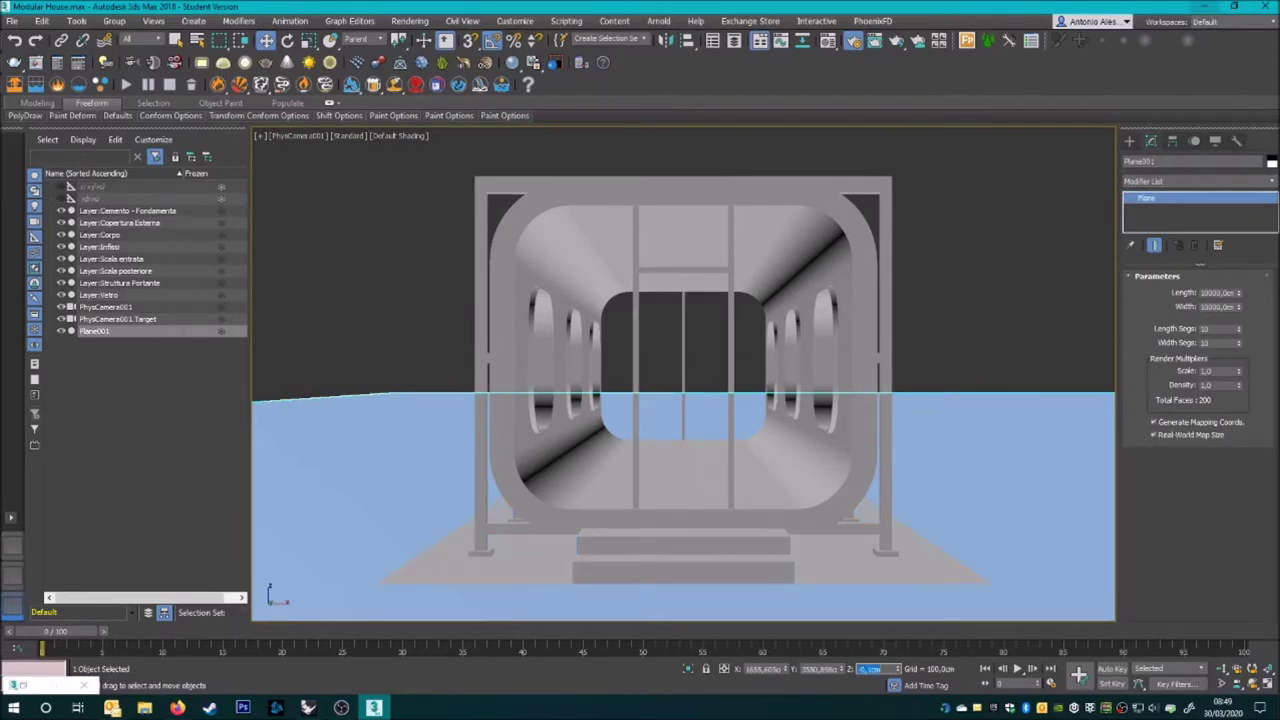
{"action": "left_click", "coordinate": [962, 320]}
{"action": "left_click_drag", "start_coordinate": [929, 466], "coordinate": [950, 482]}
{"action": "right_click", "coordinate": [931, 349]}
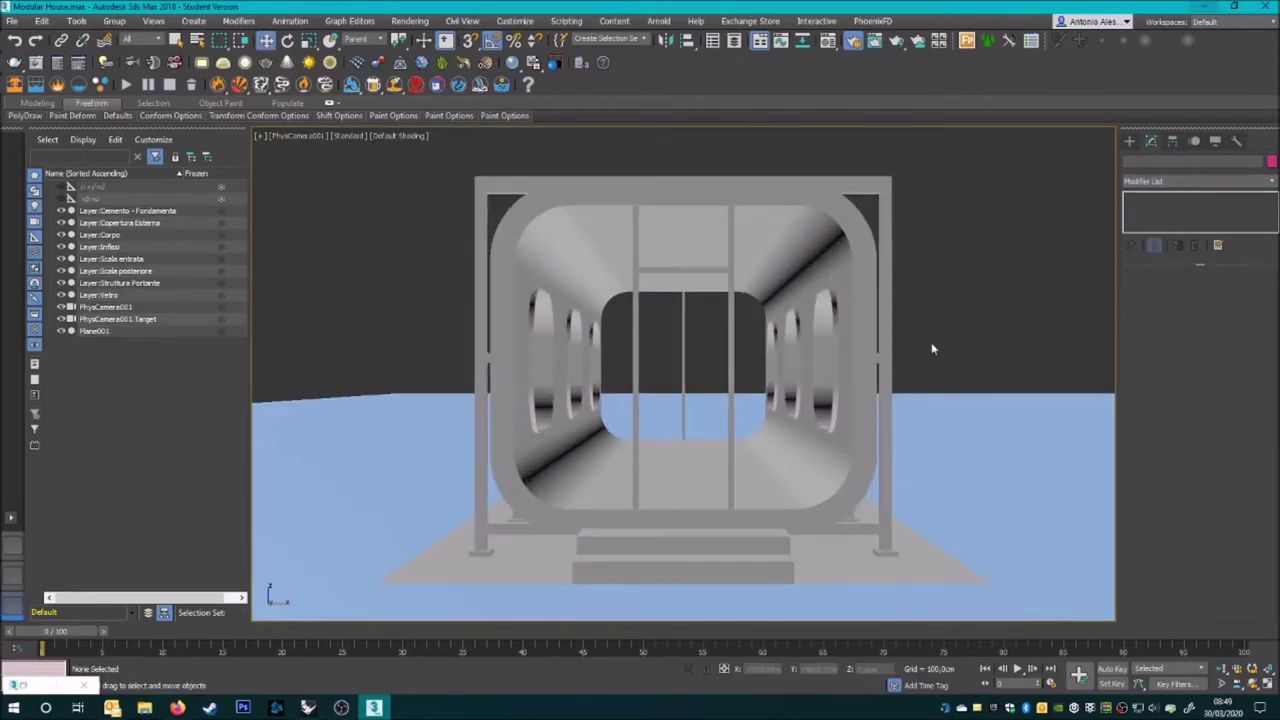
- Check the model in the framed Front view and the wireframe Left view
{"action": "key", "text": "f"}
{"action": "key", "text": "z"}
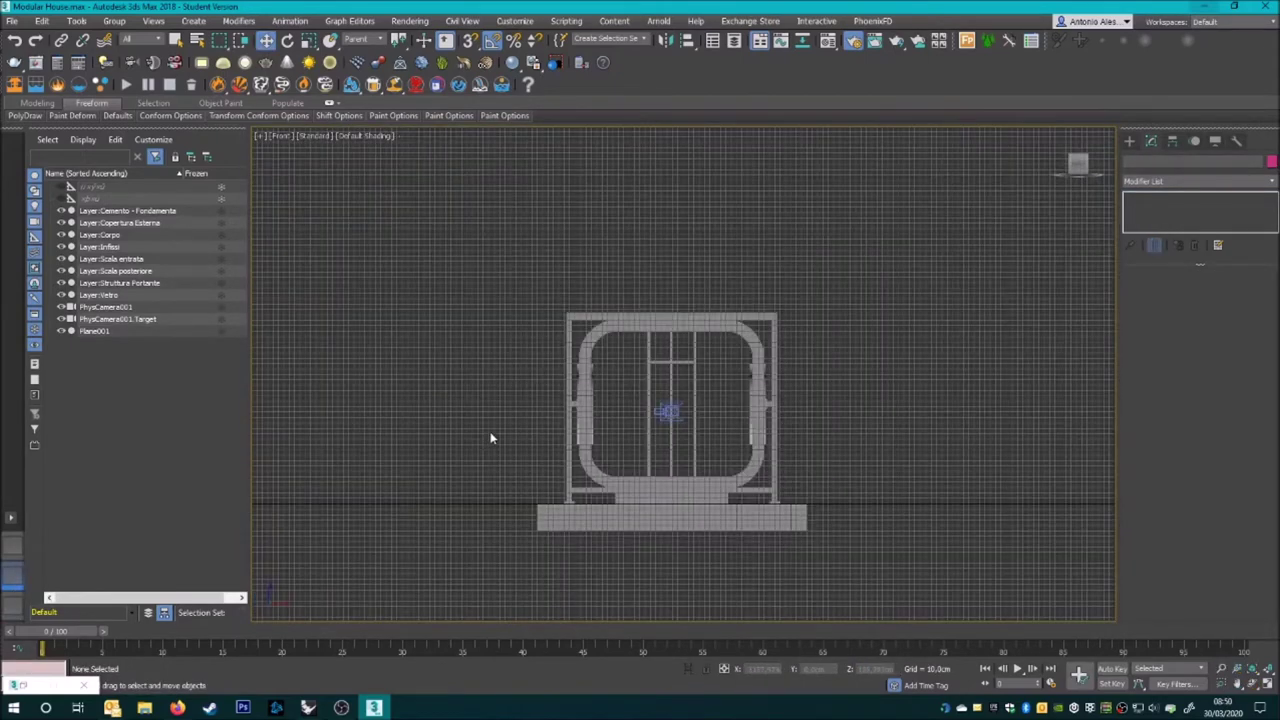
{"action": "key", "text": "l"}
{"action": "key", "text": "F3"}
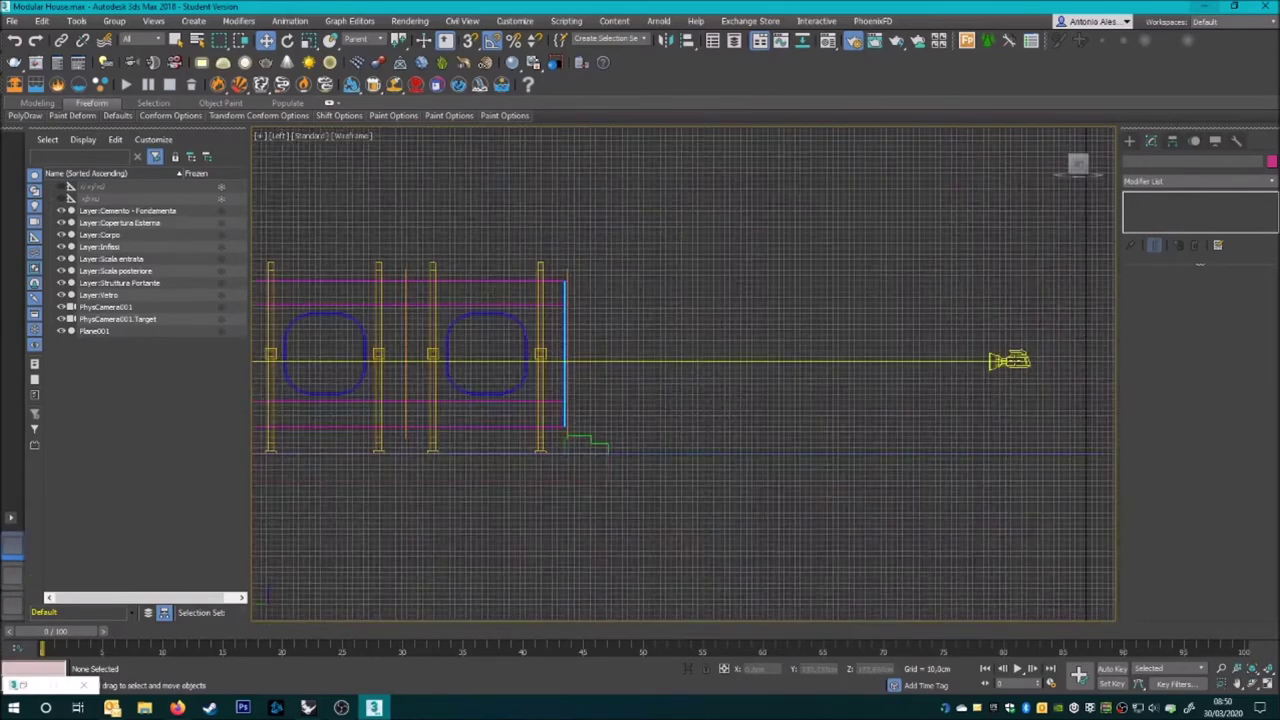
- Clone PhysCamera001 into PhysCamera002 and view through it shaded
{"action": "left_click", "coordinate": [1010, 360]}
{"action": "key", "text": "z"}
{"action": "left_click_drag", "start_coordinate": [928, 293], "coordinate": [930, 295], "text": "shift"}
{"action": "key", "text": "Return"}
{"action": "key", "text": "c"}
{"action": "key", "text": "F3"}
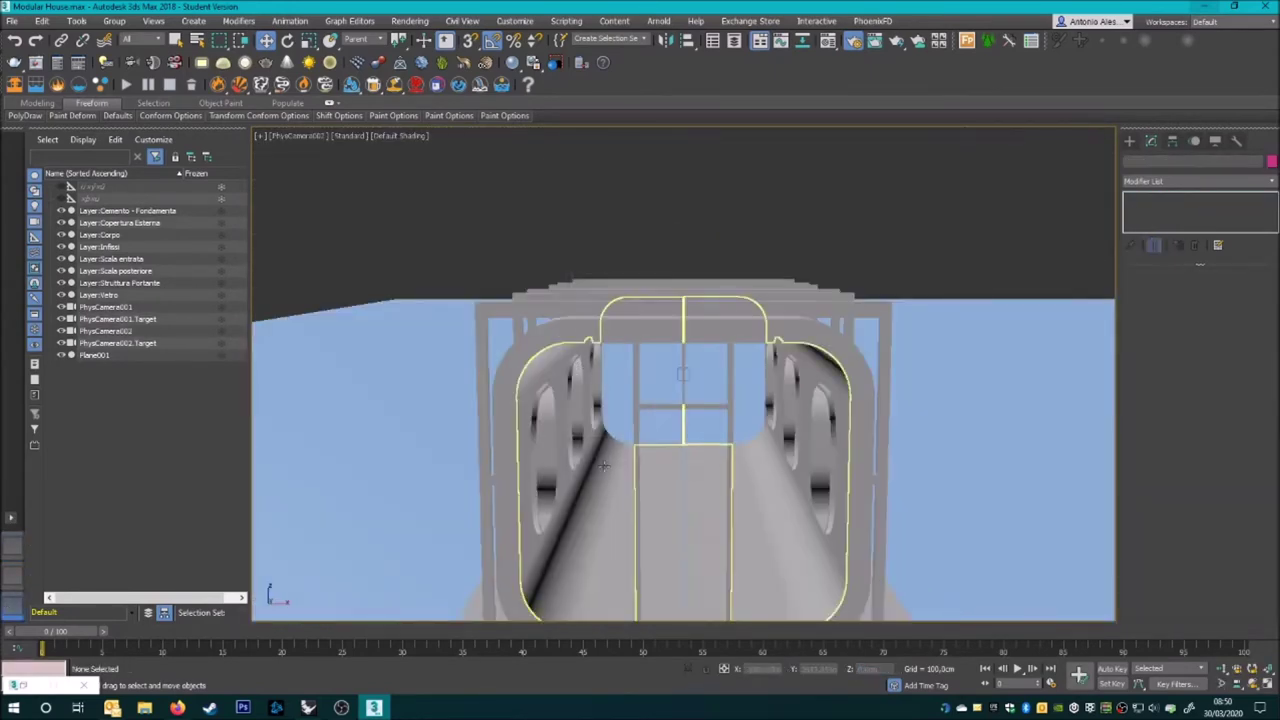
- Move PhysCamera002 left of the house in Top view and reframe its camera view
{"action": "key", "text": "w"}
{"action": "key", "text": "t"}
{"action": "key", "text": "F3"}
{"action": "scroll", "coordinate": [645, 540], "scroll_direction": "up", "scroll_amount": 3}
{"action": "left_click_drag", "start_coordinate": [607, 529], "coordinate": [460, 514]}
{"action": "key", "text": "c"}
{"action": "key", "text": "F3"}
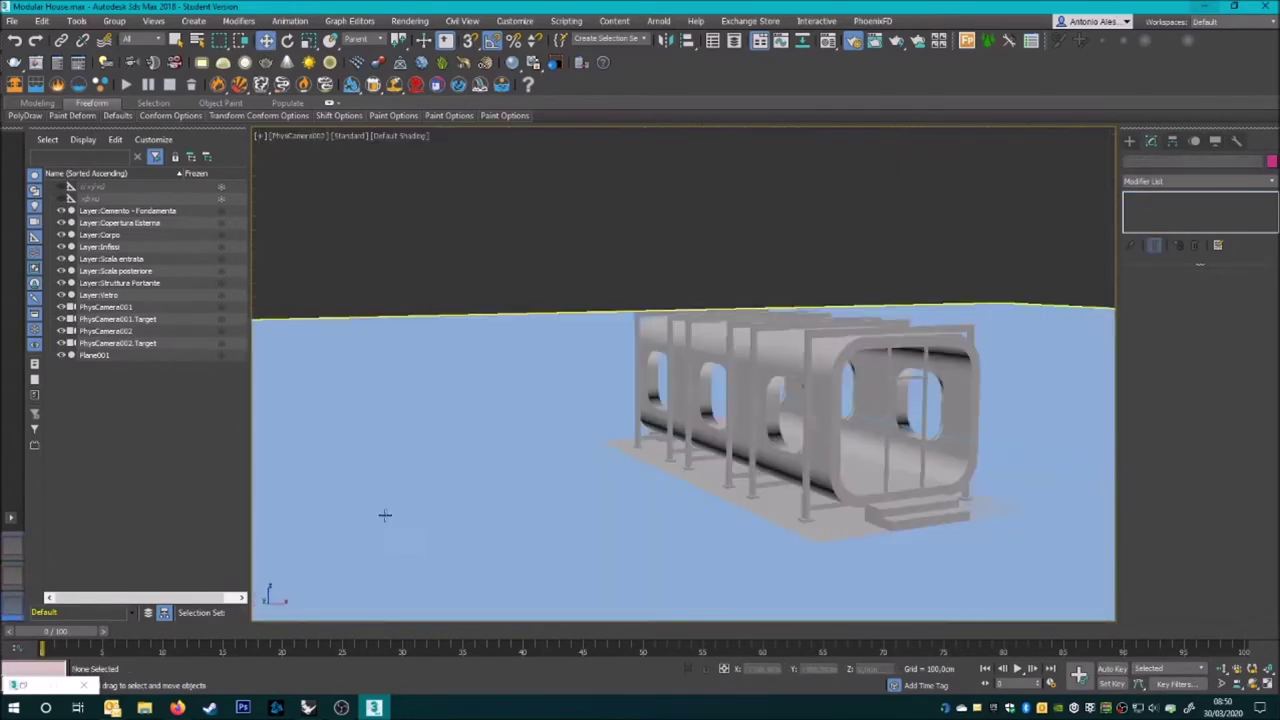
{"action": "middle_click_drag", "start_coordinate": [633, 464], "coordinate": [523, 449]}
{"action": "left_click", "coordinate": [861, 416]}
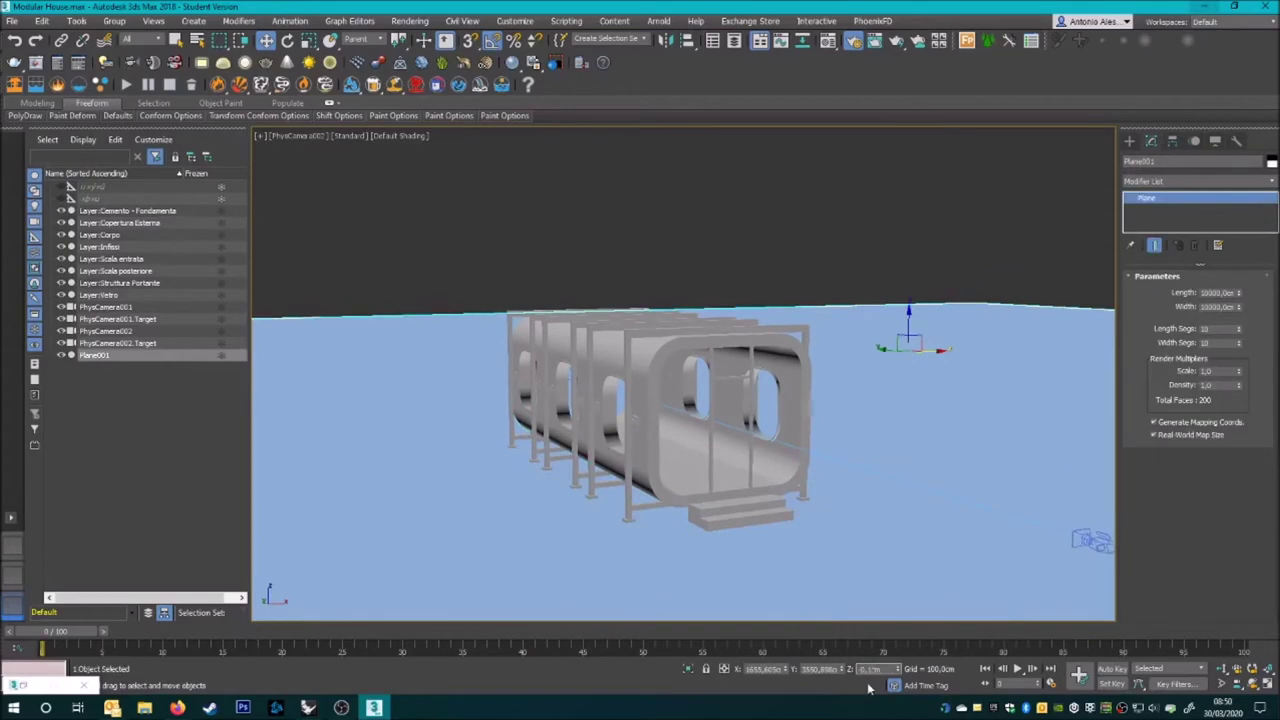
{"action": "left_click", "coordinate": [760, 350]}
{"action": "left_click", "coordinate": [755, 302]}
- Frame the house's objects, minus the camera target, in the Top and Front views
{"action": "key", "text": "t"}
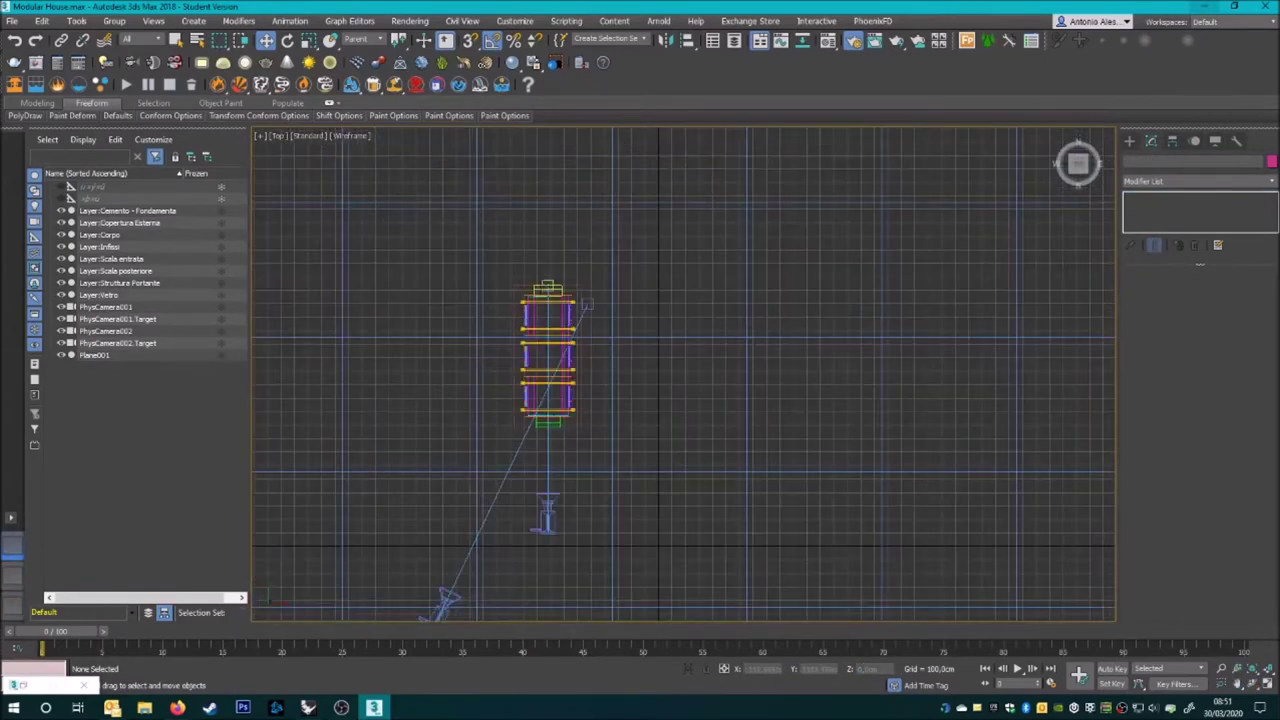
{"action": "key", "text": "ctrl+a"}
{"action": "scroll", "coordinate": [555, 292], "scroll_direction": "up", "scroll_amount": 5}
{"action": "scroll", "coordinate": [506, 252], "scroll_direction": "up", "scroll_amount": 3}
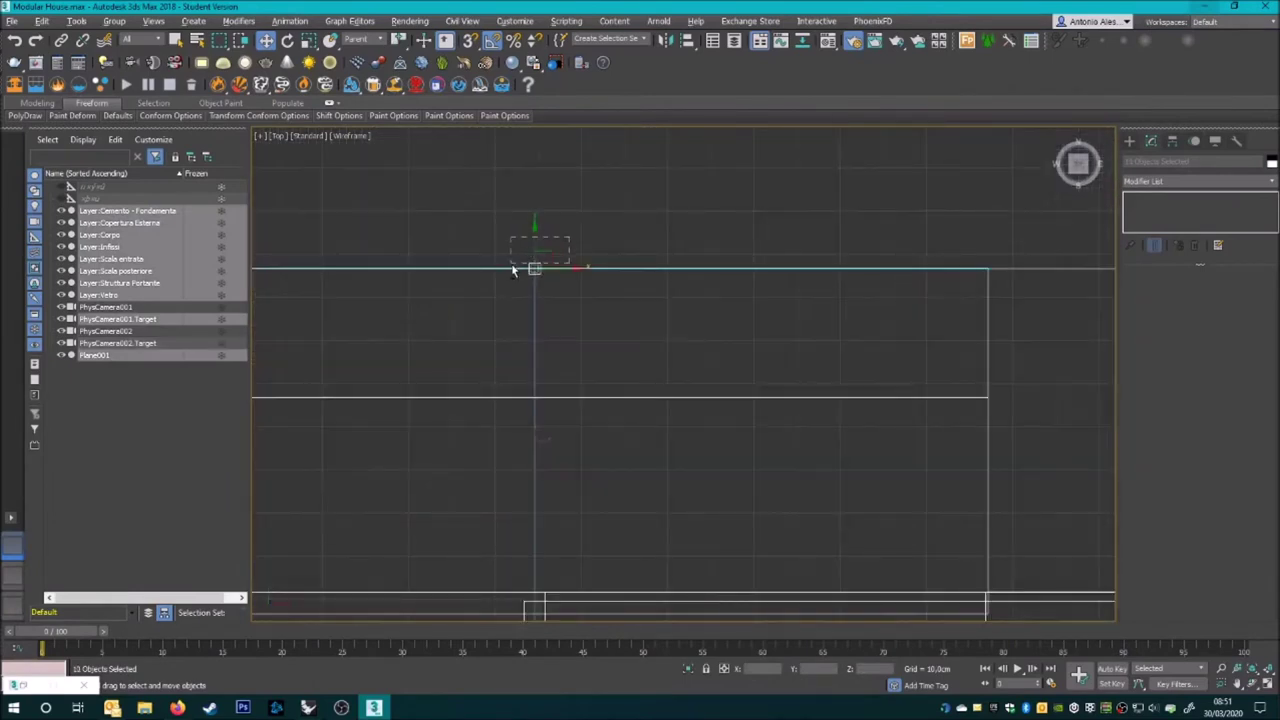
{"action": "left_click", "coordinate": [118, 318], "text": "ctrl"}
{"action": "key", "text": "z"}
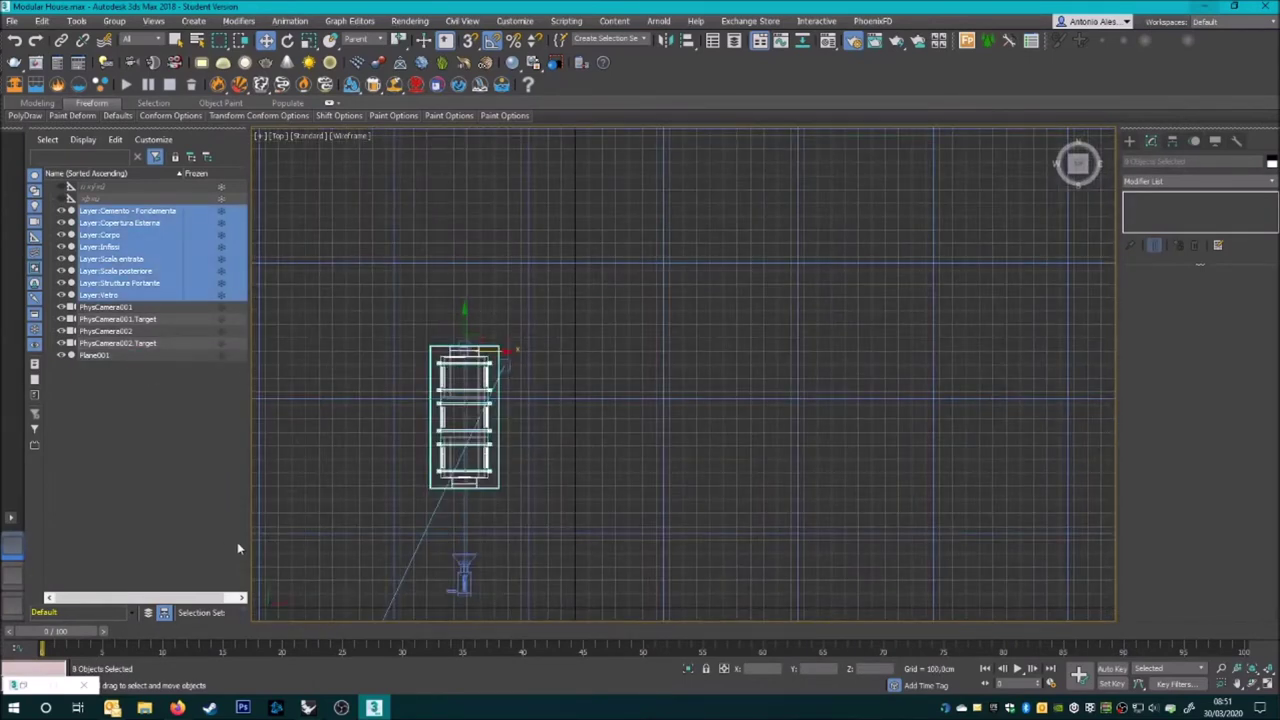
{"action": "key", "text": "f"}
{"action": "scroll", "coordinate": [531, 461], "scroll_direction": "up", "scroll_amount": 3}
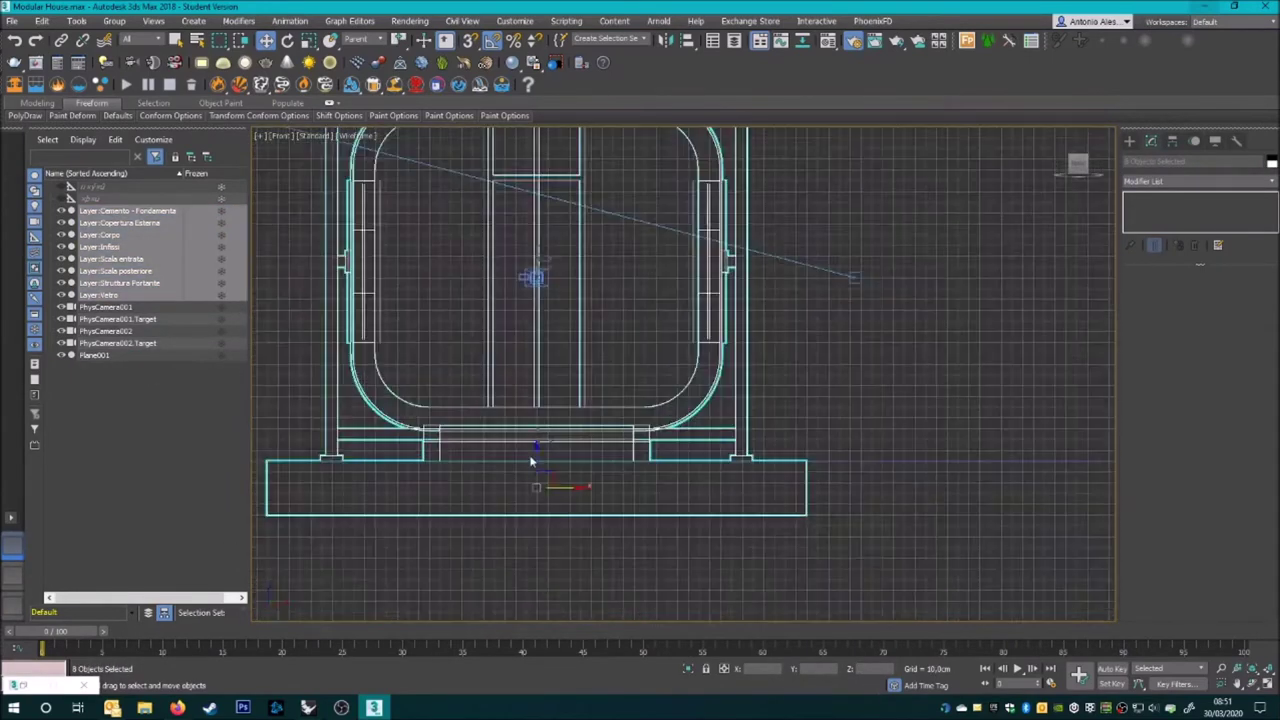
{"action": "left_click", "coordinate": [837, 412]}
{"action": "key", "text": "z"}
{"action": "key", "text": "t"}
- Draw a closed Line spline, Line001, around the house footprint in the Top view
{"action": "left_click", "coordinate": [1129, 141]}
{"action": "left_click", "coordinate": [1131, 161]}
{"action": "left_click", "coordinate": [1195, 178]}
{"action": "left_click", "coordinate": [1160, 212]}
{"action": "left_click", "coordinate": [1152, 179]}
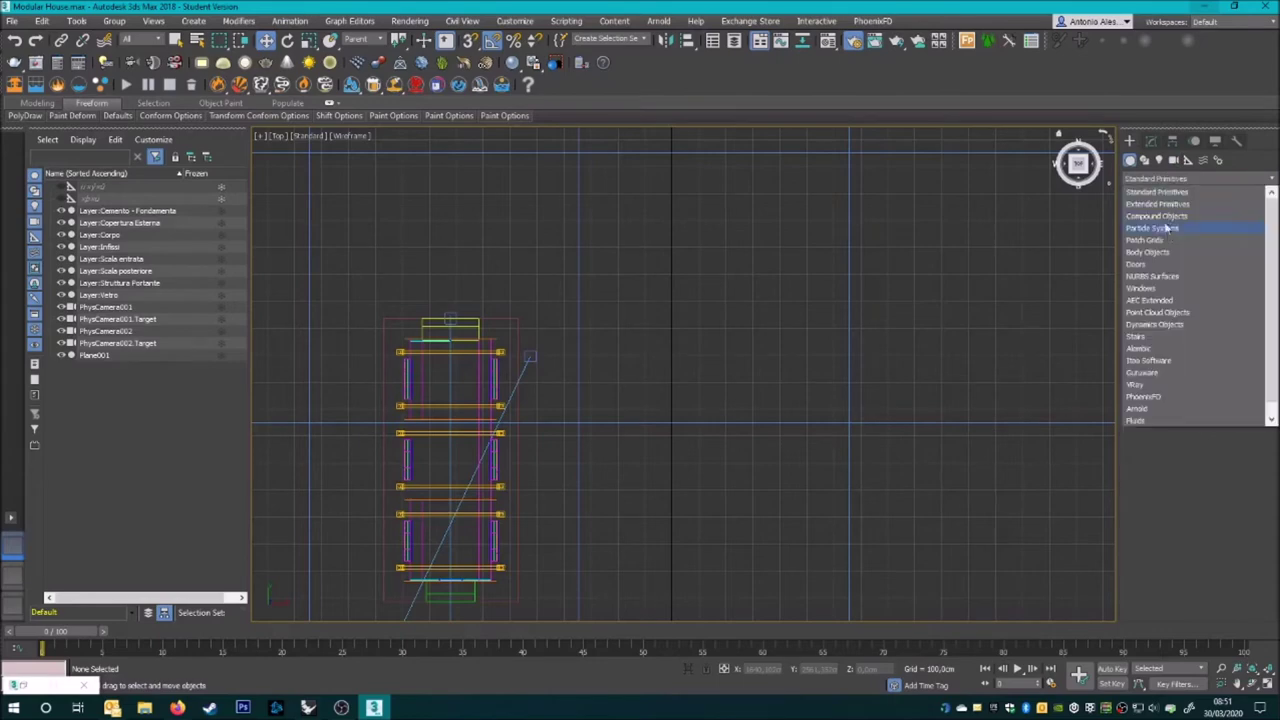
{"action": "left_click", "coordinate": [1145, 161]}
{"action": "left_click", "coordinate": [517, 318]}
{"action": "middle_click_drag", "start_coordinate": [520, 305], "coordinate": [531, 159]}
{"action": "left_click", "coordinate": [528, 455]}
{"action": "left_click", "coordinate": [394, 455]}
{"action": "left_click", "coordinate": [394, 172]}
{"action": "left_click", "coordinate": [611, 394]}
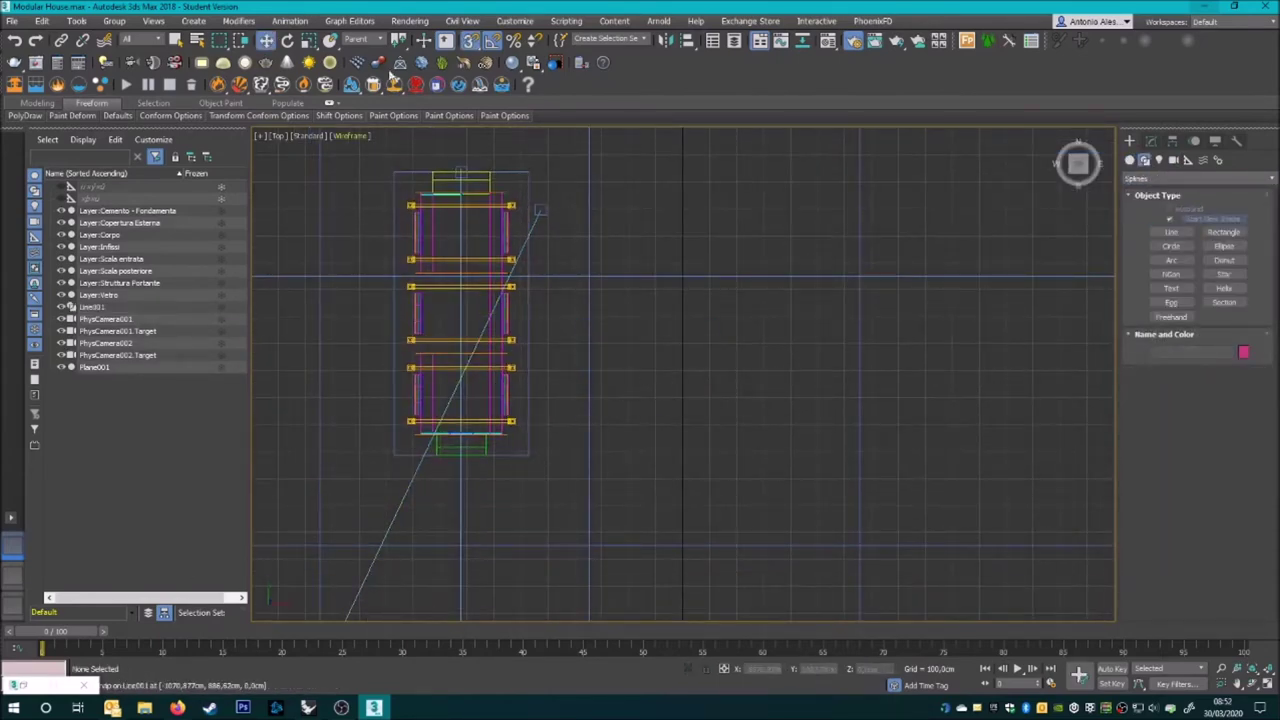
- Check the outline from PhysCamera002 and the Front view, then select PhysCamera001 in Top
{"action": "left_click", "coordinate": [574, 257]}
{"action": "left_click", "coordinate": [21, 606]}
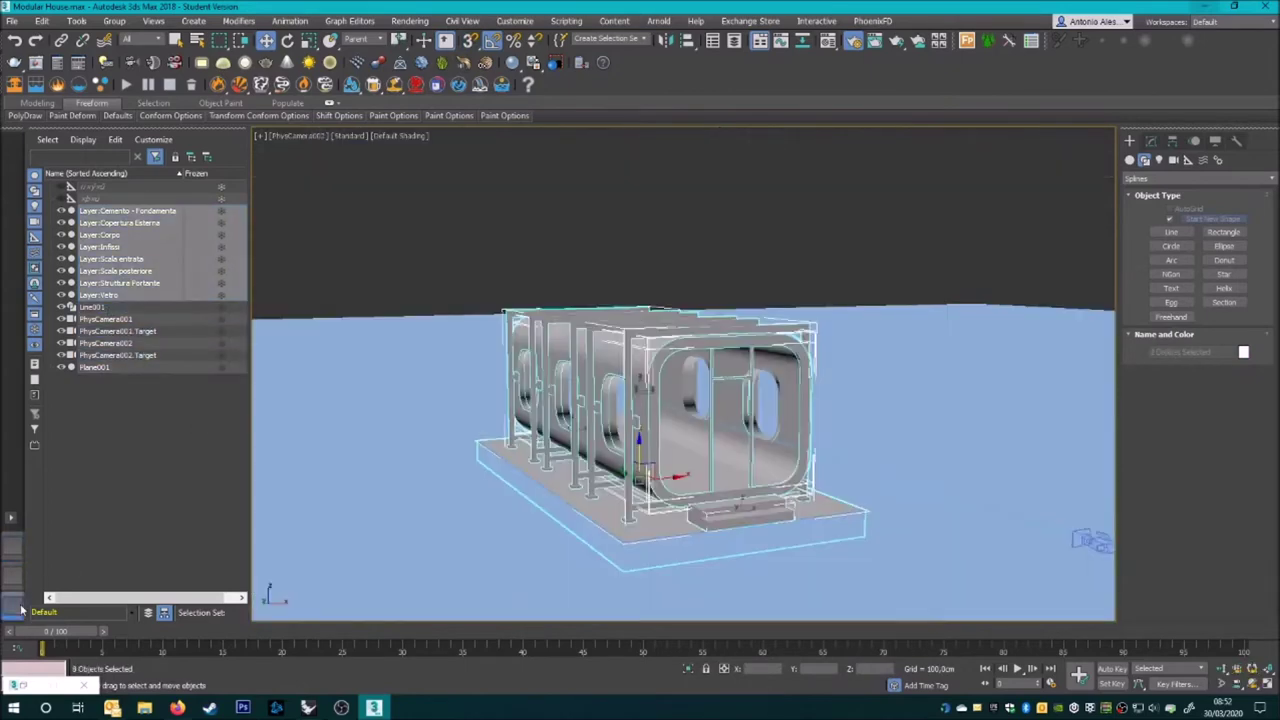
{"action": "left_click", "coordinate": [12, 545]}
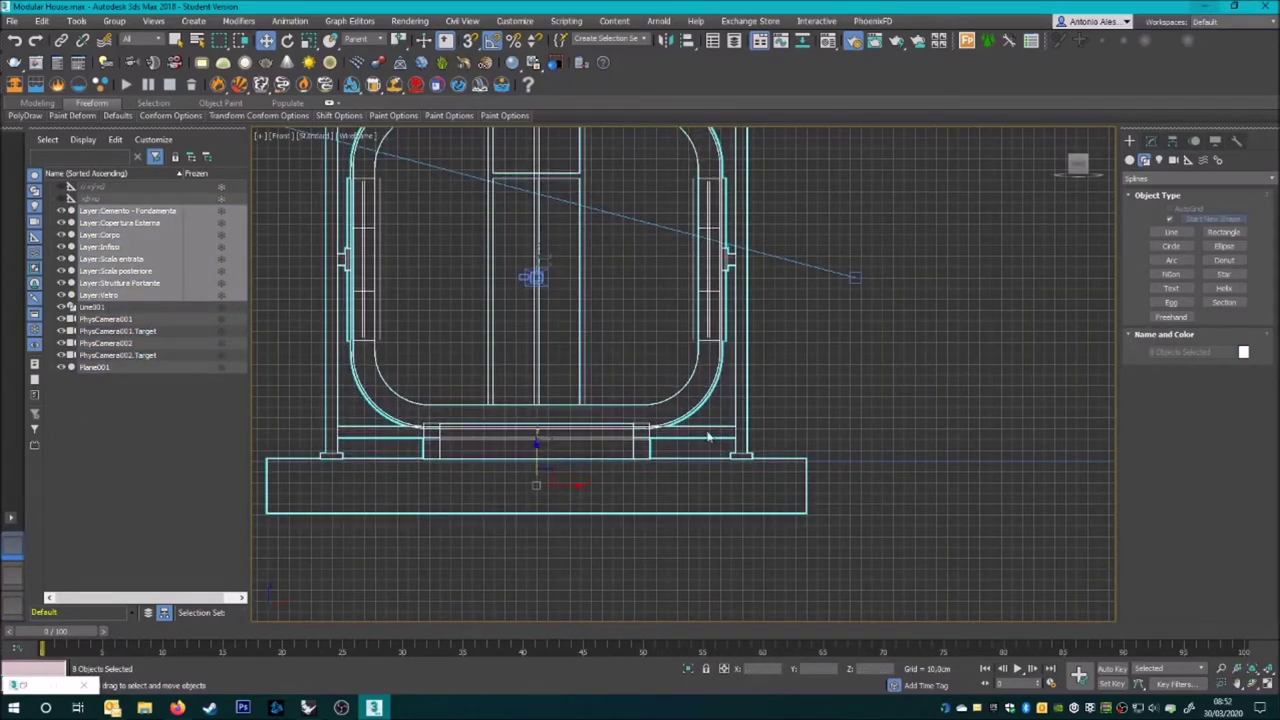
{"action": "left_click", "coordinate": [571, 497]}
{"action": "left_click", "coordinate": [22, 594]}
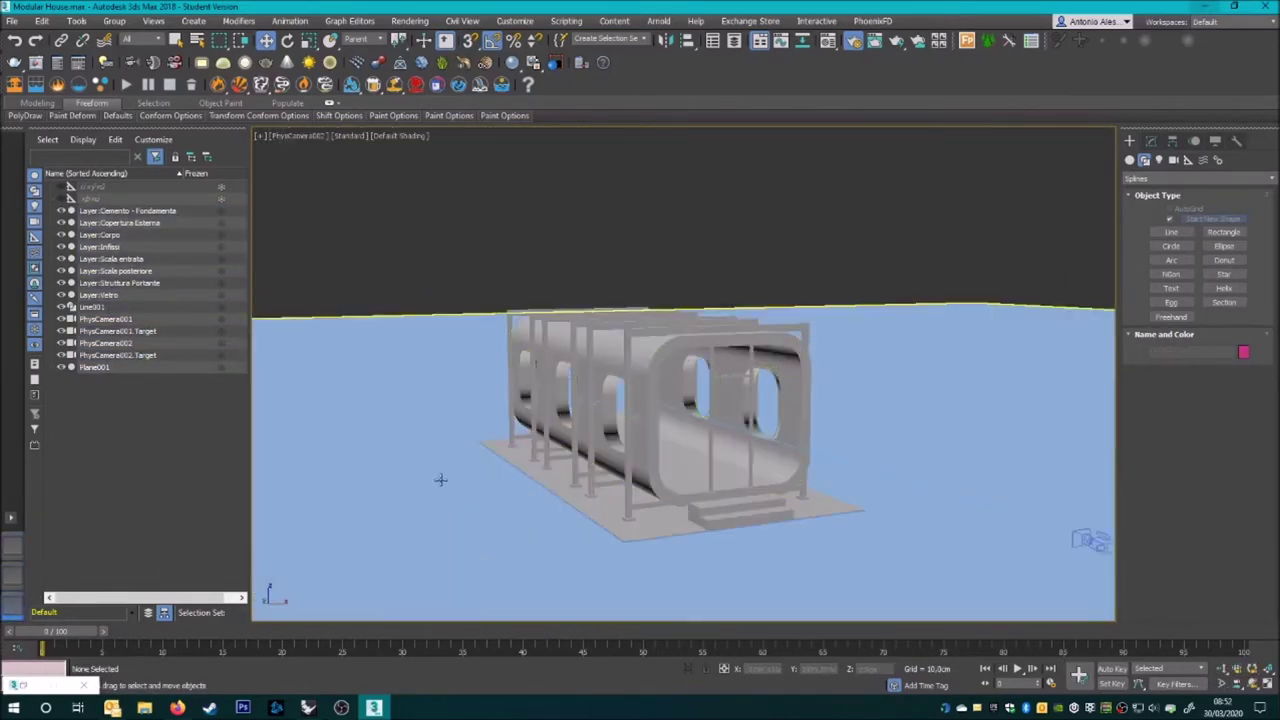
{"action": "left_click", "coordinate": [12, 545]}
{"action": "key", "text": "t"}
{"action": "left_click", "coordinate": [510, 505]}
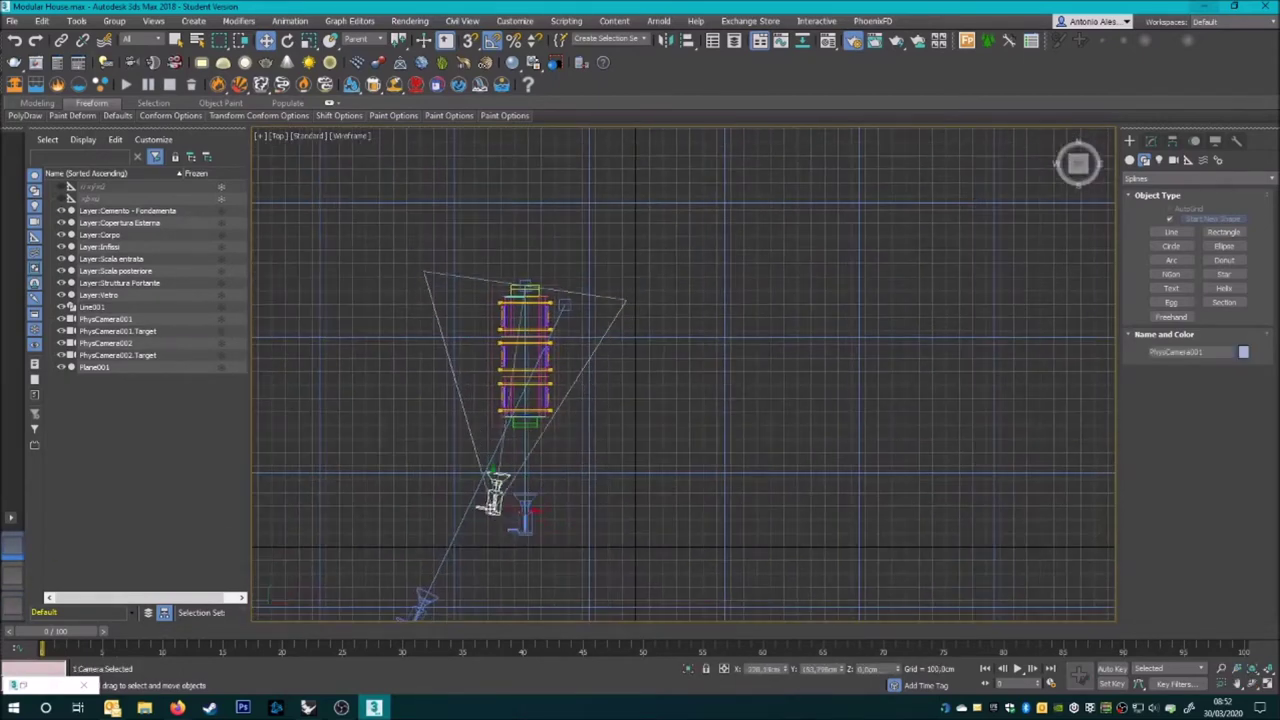
- Clone PhysCamera001 as PhysCamera003, adjust its target, and view the house through it
{"action": "left_click_drag", "start_coordinate": [407, 497], "coordinate": [415, 500], "text": "shift"}
{"action": "left_click", "coordinate": [634, 409]}
{"action": "left_click", "coordinate": [563, 304]}
{"action": "scroll", "coordinate": [577, 283], "scroll_direction": "up", "scroll_amount": 5}
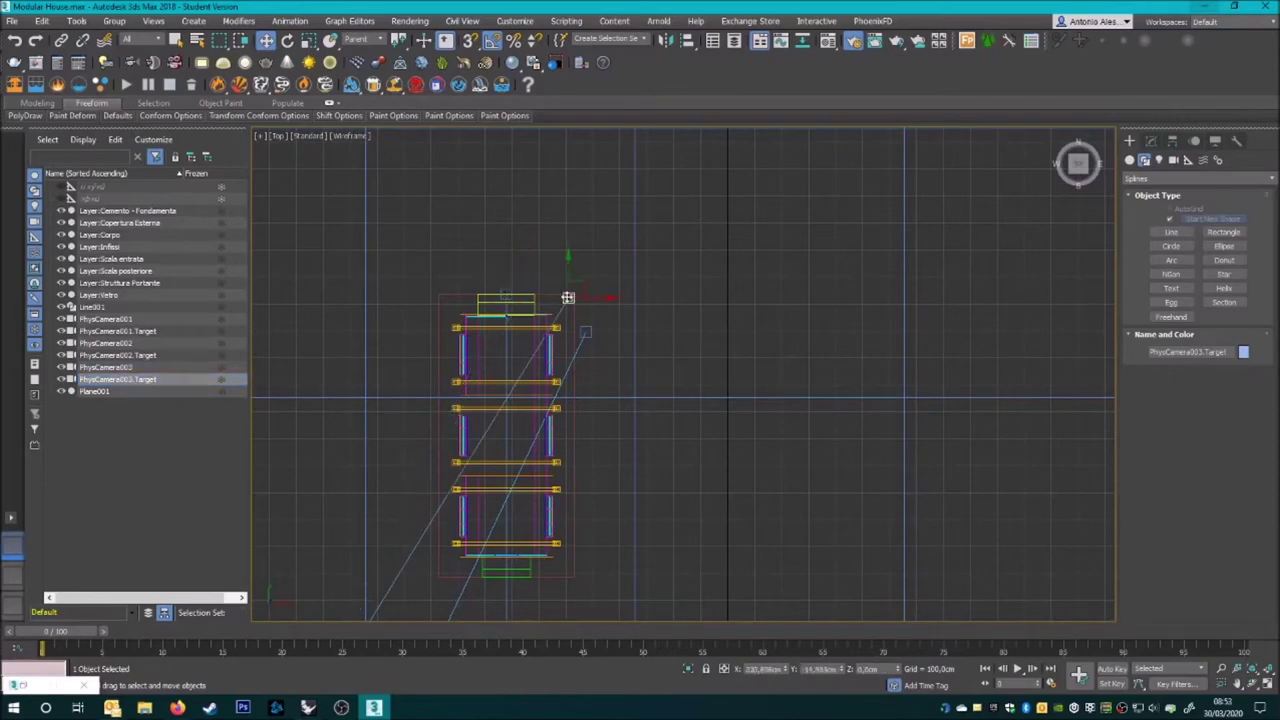
{"action": "left_click", "coordinate": [22, 594]}
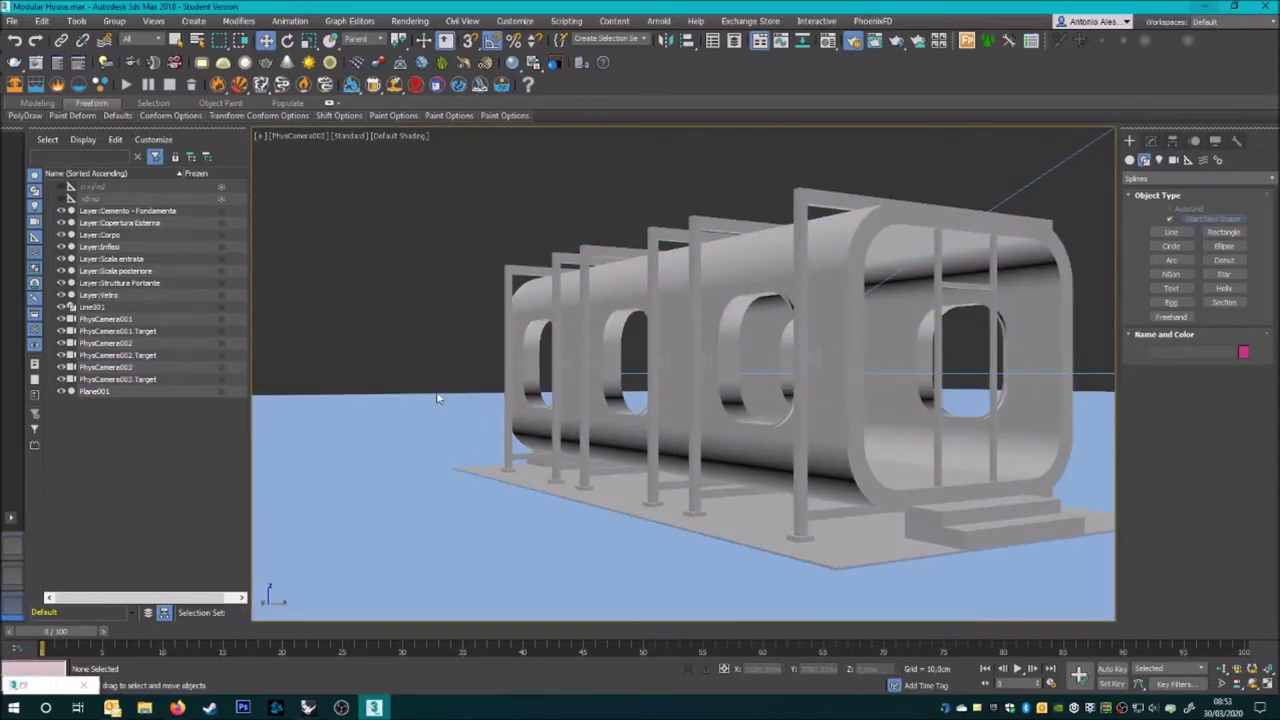
{"action": "left_click", "coordinate": [12, 545]}
{"action": "left_click", "coordinate": [22, 594]}
{"action": "left_click", "coordinate": [12, 578]}
{"action": "left_click", "coordinate": [95, 391]}
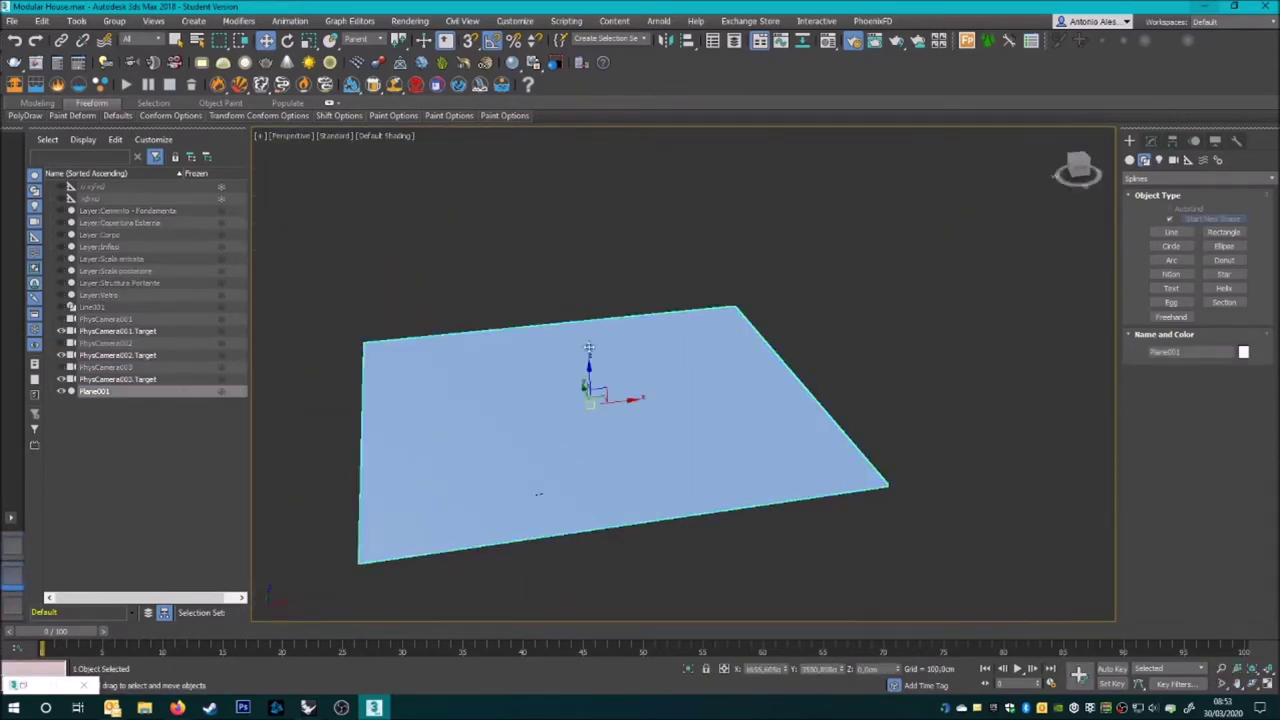
- Add an Edit Mesh modifier to Plane001 and lift its edge polygons into raised banks
{"action": "key", "text": "z"}
{"action": "left_click", "coordinate": [1151, 140]}
{"action": "left_click", "coordinate": [1198, 181]}
{"action": "left_click", "coordinate": [1180, 590]}
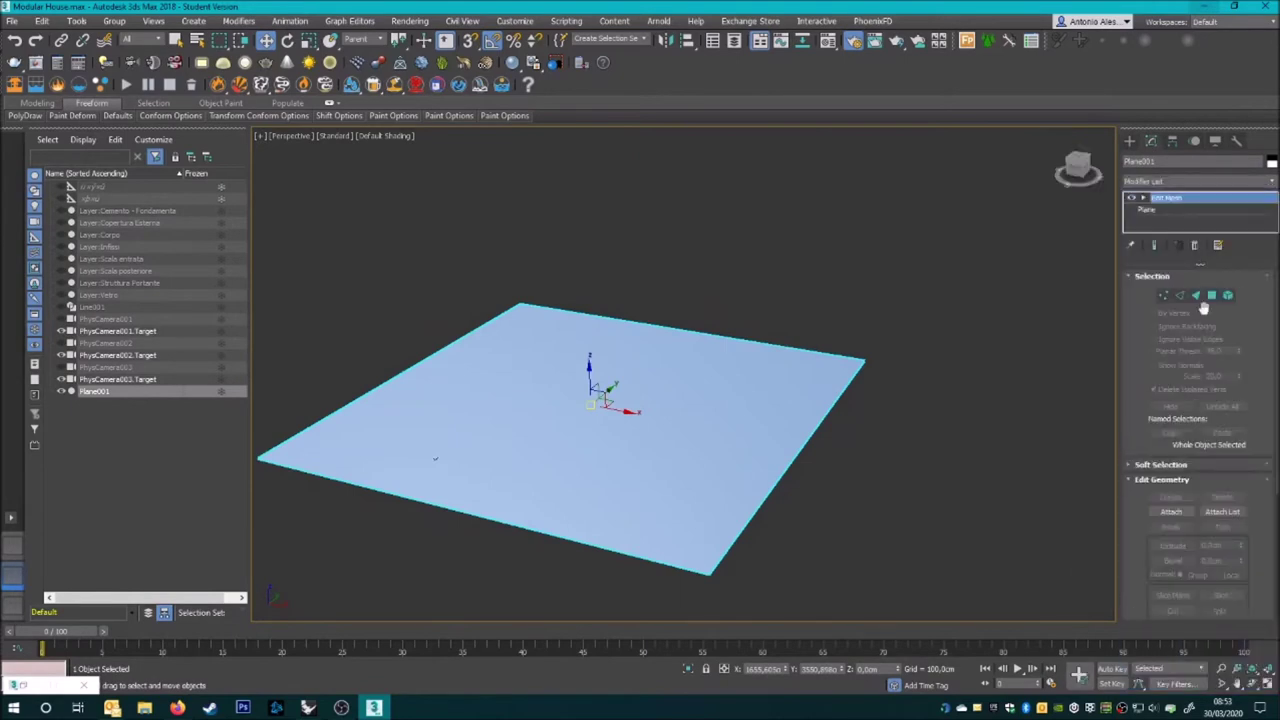
{"action": "left_click", "coordinate": [1212, 295]}
{"action": "middle_click_drag", "start_coordinate": [860, 340], "coordinate": [903, 338], "text": "alt"}
{"action": "left_click_drag", "start_coordinate": [903, 338], "coordinate": [686, 494]}
{"action": "middle_click_drag", "start_coordinate": [686, 494], "coordinate": [828, 297], "text": "alt"}
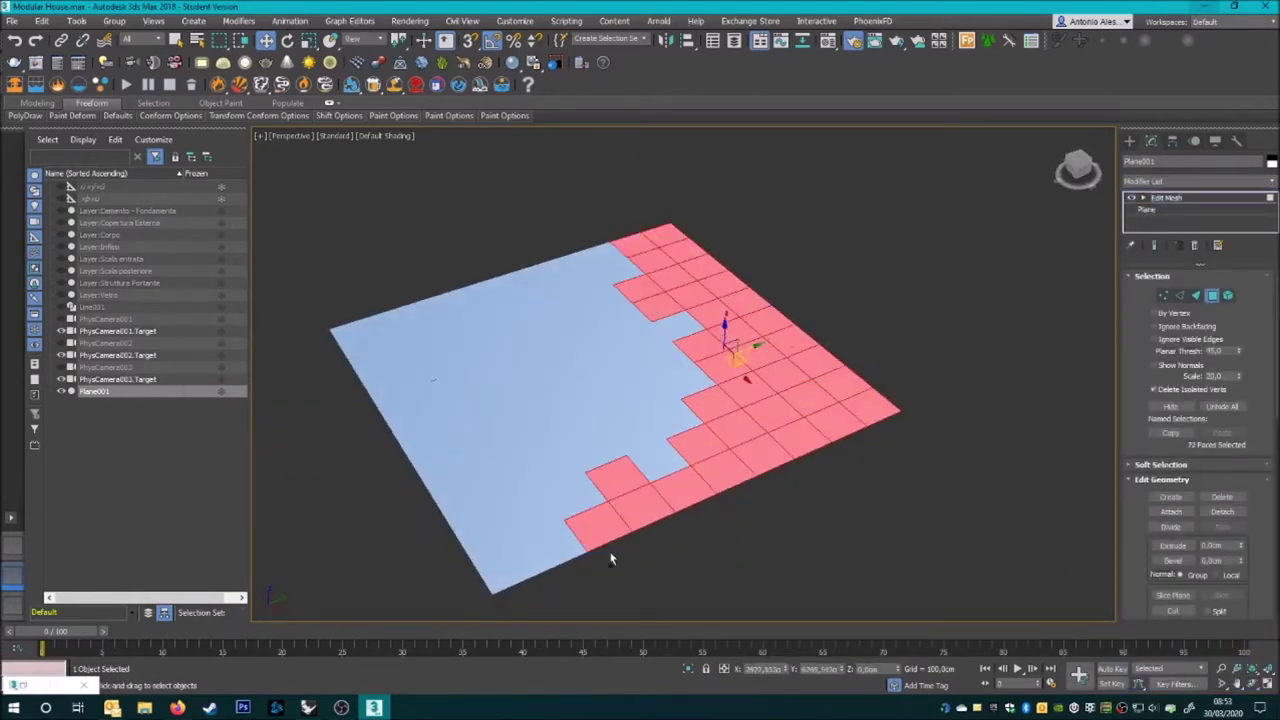
{"action": "left_click_drag", "start_coordinate": [614, 257], "coordinate": [614, 215]}
{"action": "middle_click_drag", "start_coordinate": [614, 215], "coordinate": [551, 357], "text": "alt"}
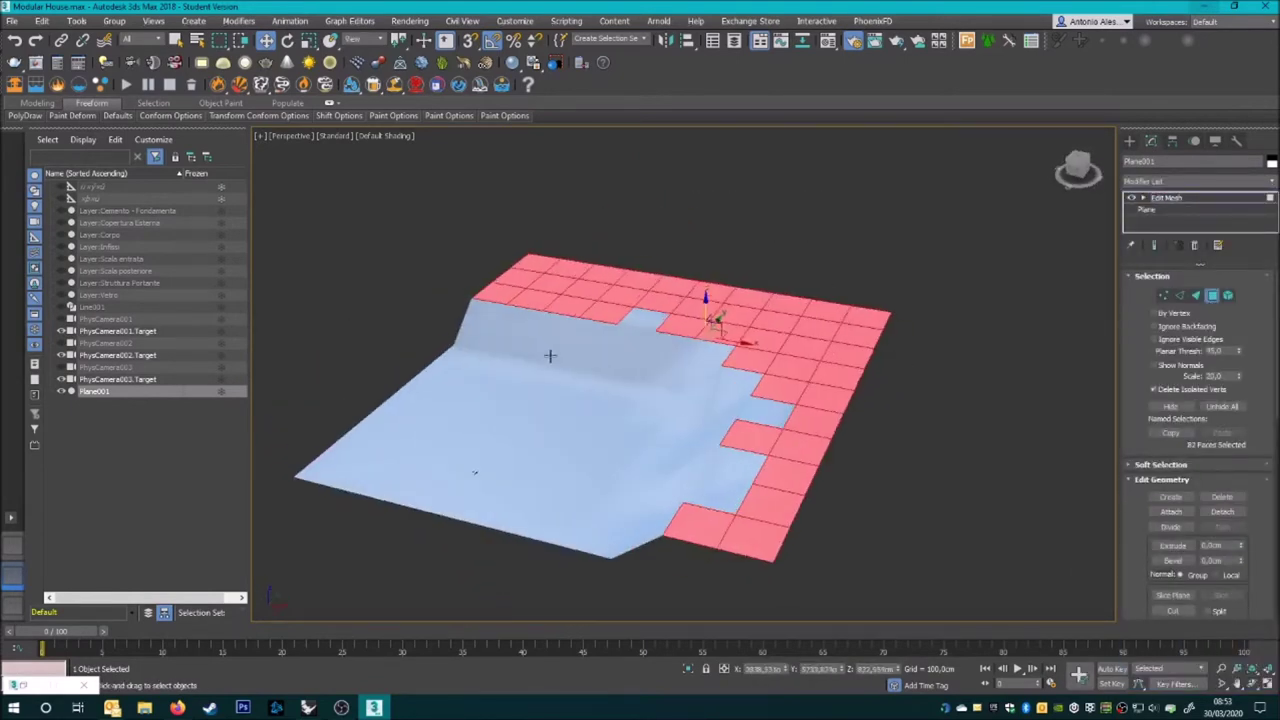
{"action": "left_click", "coordinate": [458, 348]}
{"action": "middle_click_drag", "start_coordinate": [456, 316], "coordinate": [773, 452], "text": "alt"}
{"action": "left_click", "coordinate": [408, 387]}
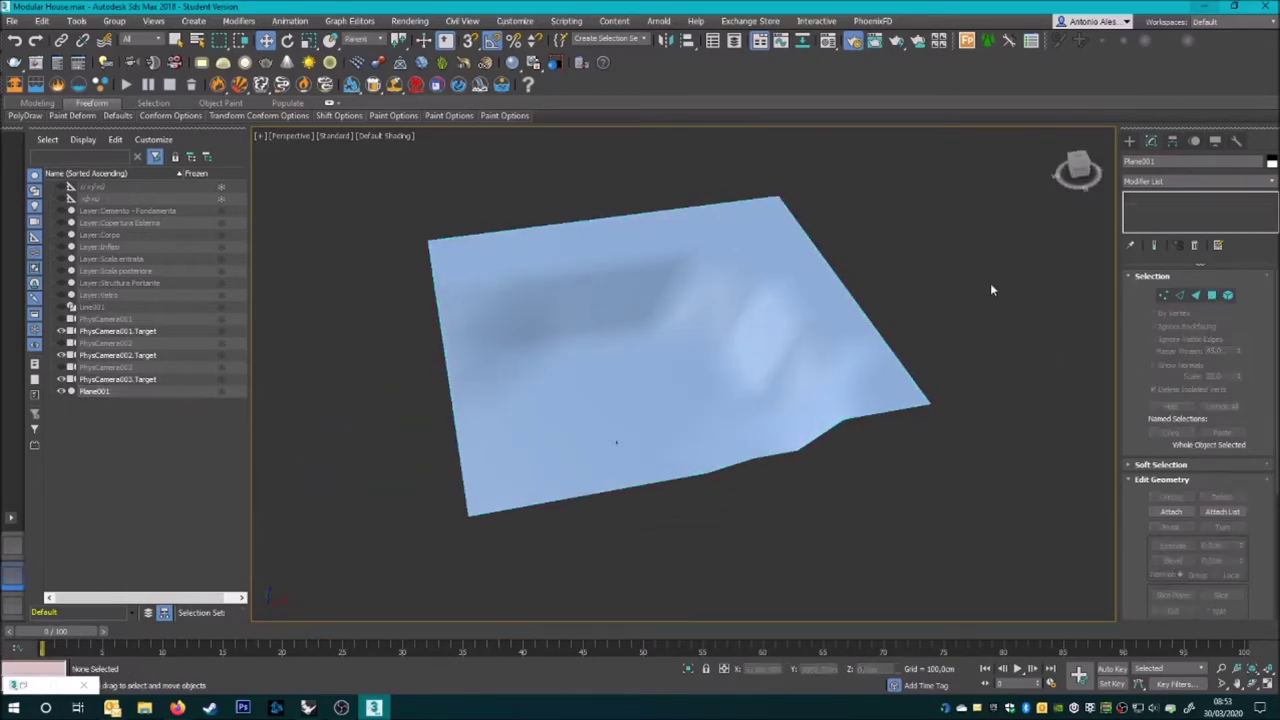
- Unhide all objects, review the terrain from PhysCamera003 and Perspective, and reopen Plane001's modifiers
{"action": "right_click", "coordinate": [360, 390]}
{"action": "left_click", "coordinate": [385, 201]}
{"action": "scroll", "coordinate": [777, 320], "scroll_direction": "up", "scroll_amount": 10}
{"action": "scroll", "coordinate": [597, 420], "scroll_direction": "up", "scroll_amount": 5}
{"action": "key", "text": "z"}
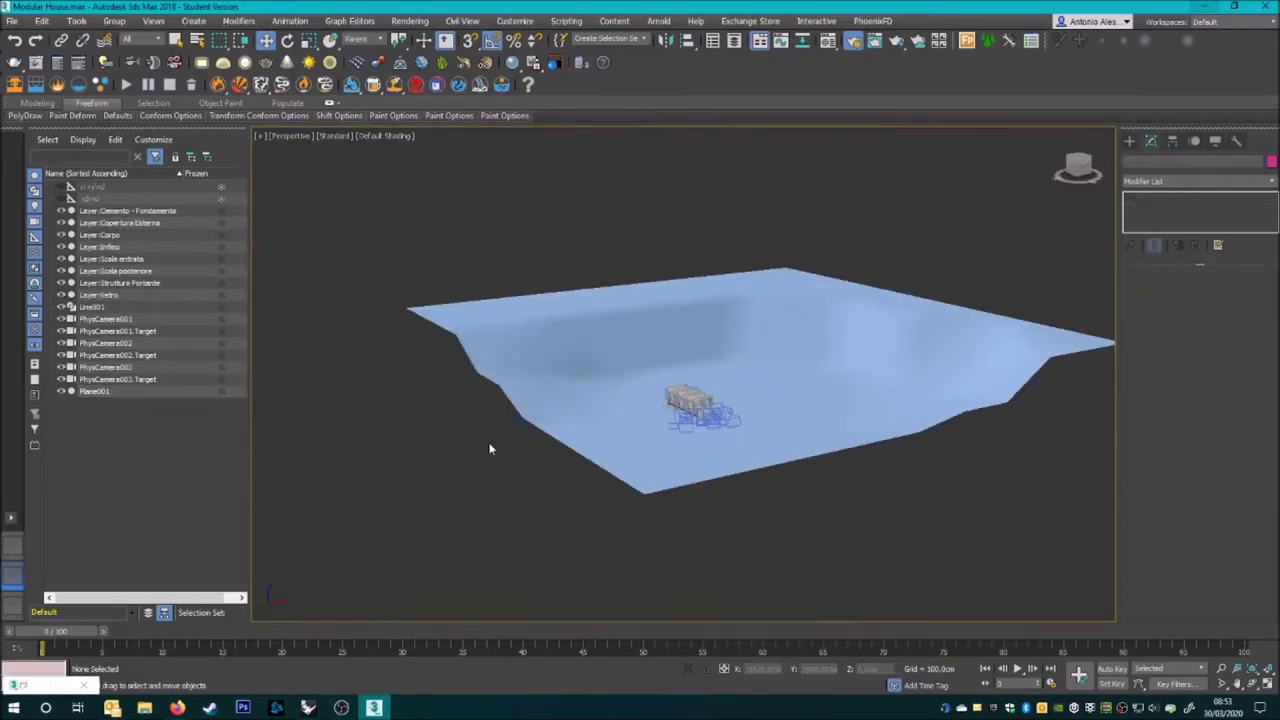
{"action": "key", "text": "c"}
{"action": "key", "text": "p"}
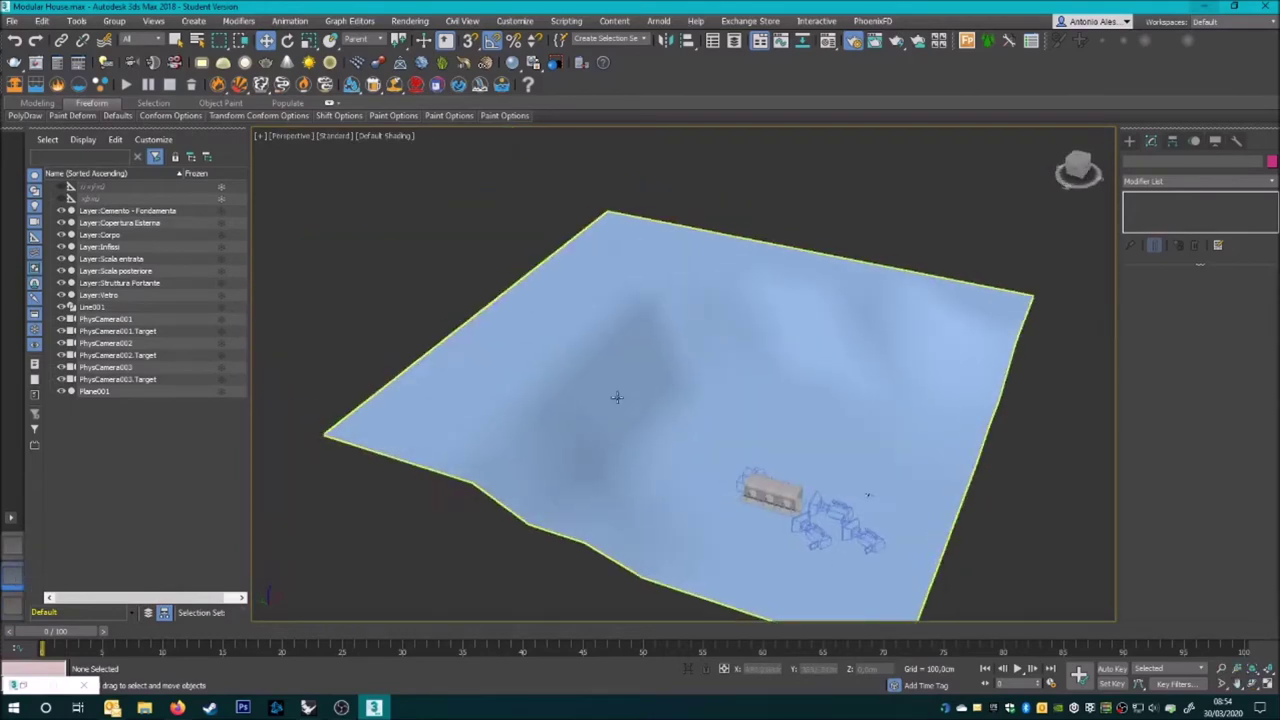
{"action": "left_click", "coordinate": [621, 412]}
{"action": "mouse_move", "coordinate": [660, 360]}
{"action": "middle_mouse_down", "text": "alt"}
{"action": "mouse_move", "coordinate": [640, 400]}
{"action": "mouse_move", "coordinate": [562, 353]}
{"action": "mouse_move", "coordinate": [689, 355]}
{"action": "middle_mouse_up", "text": "alt"}
{"action": "left_click", "coordinate": [640, 400]}
{"action": "left_click", "coordinate": [1200, 181]}
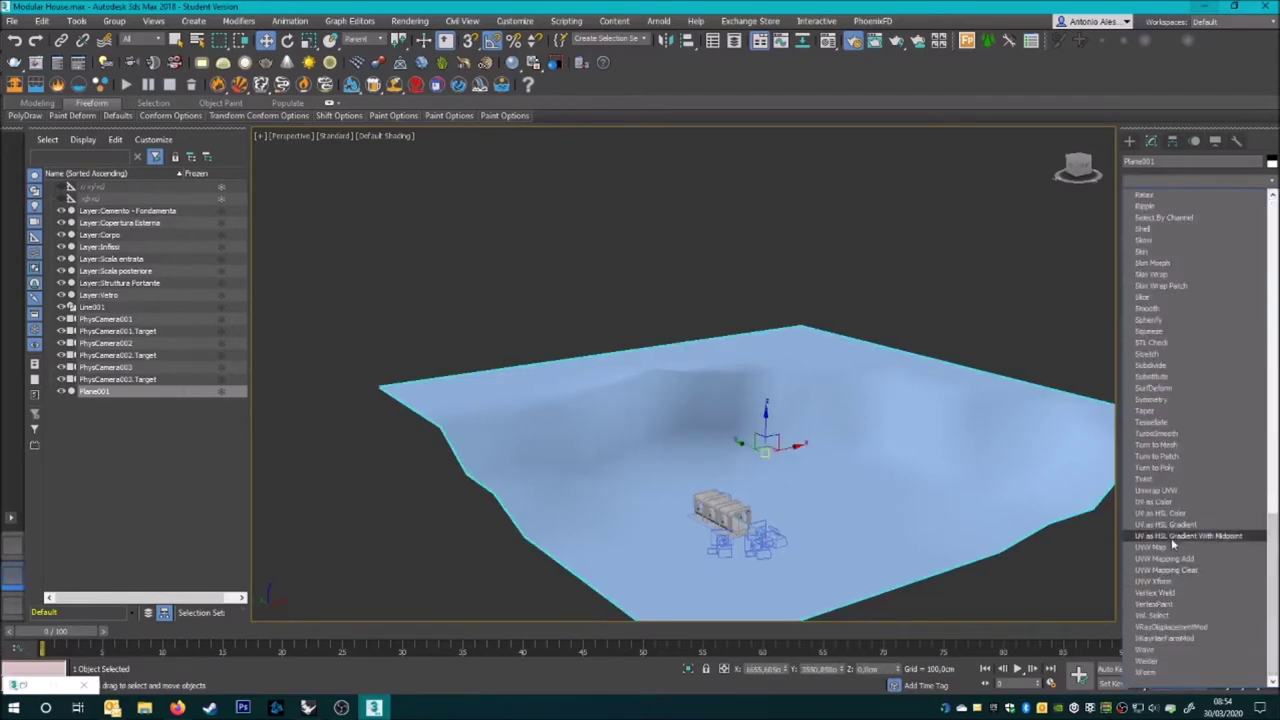
- Add TurboSmooth to the terrain and aim PhysCamera003 at the doors and steps
{"action": "left_click", "coordinate": [1140, 445]}
{"action": "mouse_move", "coordinate": [831, 543]}
{"action": "middle_mouse_down", "text": "alt"}
{"action": "mouse_move", "coordinate": [731, 443]}
{"action": "mouse_move", "coordinate": [749, 449]}
{"action": "mouse_move", "coordinate": [394, 474]}
{"action": "middle_mouse_up", "text": "alt"}
{"action": "key", "text": "c"}
{"action": "mouse_move", "coordinate": [680, 393]}
{"action": "middle_mouse_down", "text": "alt"}
{"action": "mouse_move", "coordinate": [643, 380]}
{"action": "mouse_move", "coordinate": [580, 388]}
{"action": "middle_mouse_up", "text": "alt"}
- Adjust the third camera in the Top view and re-check its view around the house
{"action": "key", "text": "t"}
{"action": "middle_click_drag", "start_coordinate": [402, 493], "coordinate": [559, 234]}
{"action": "scroll", "coordinate": [559, 234], "scroll_direction": "down", "scroll_amount": 3}
{"action": "left_click", "coordinate": [514, 425]}
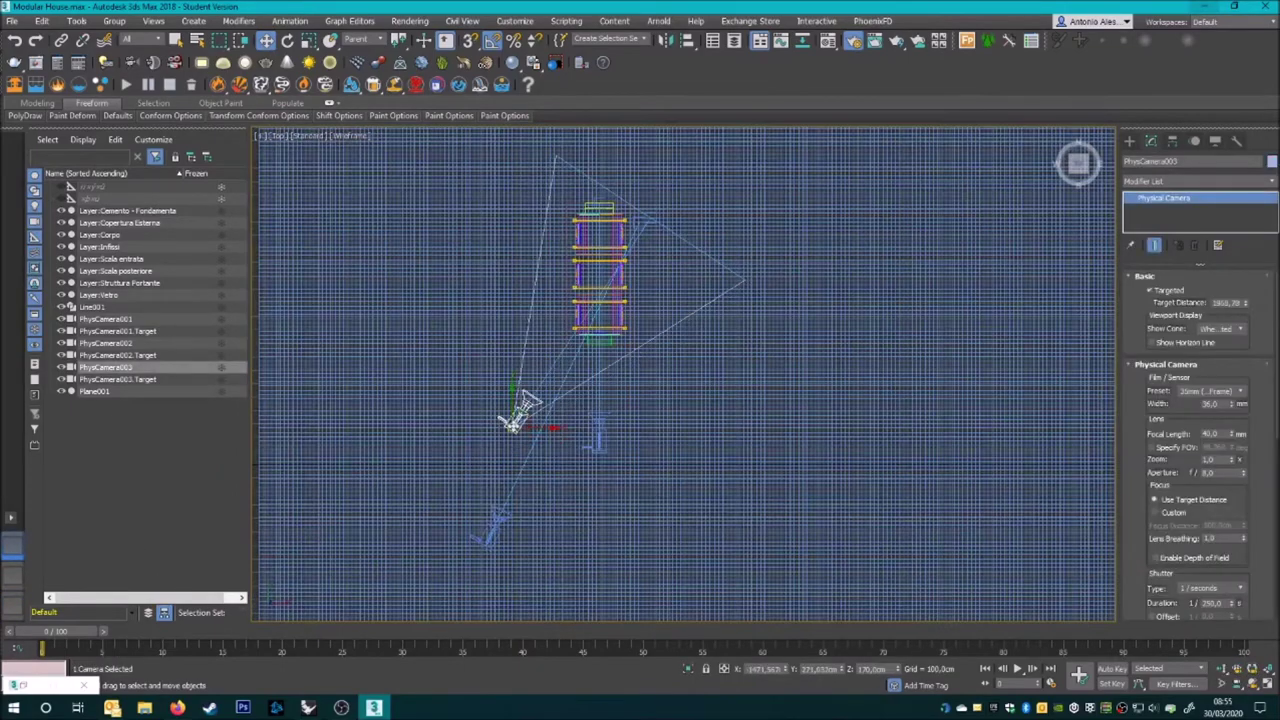
{"action": "key", "text": "c"}
{"action": "left_click", "coordinate": [613, 227]}
{"action": "middle_click_drag", "start_coordinate": [614, 343], "coordinate": [618, 283], "text": "alt"}
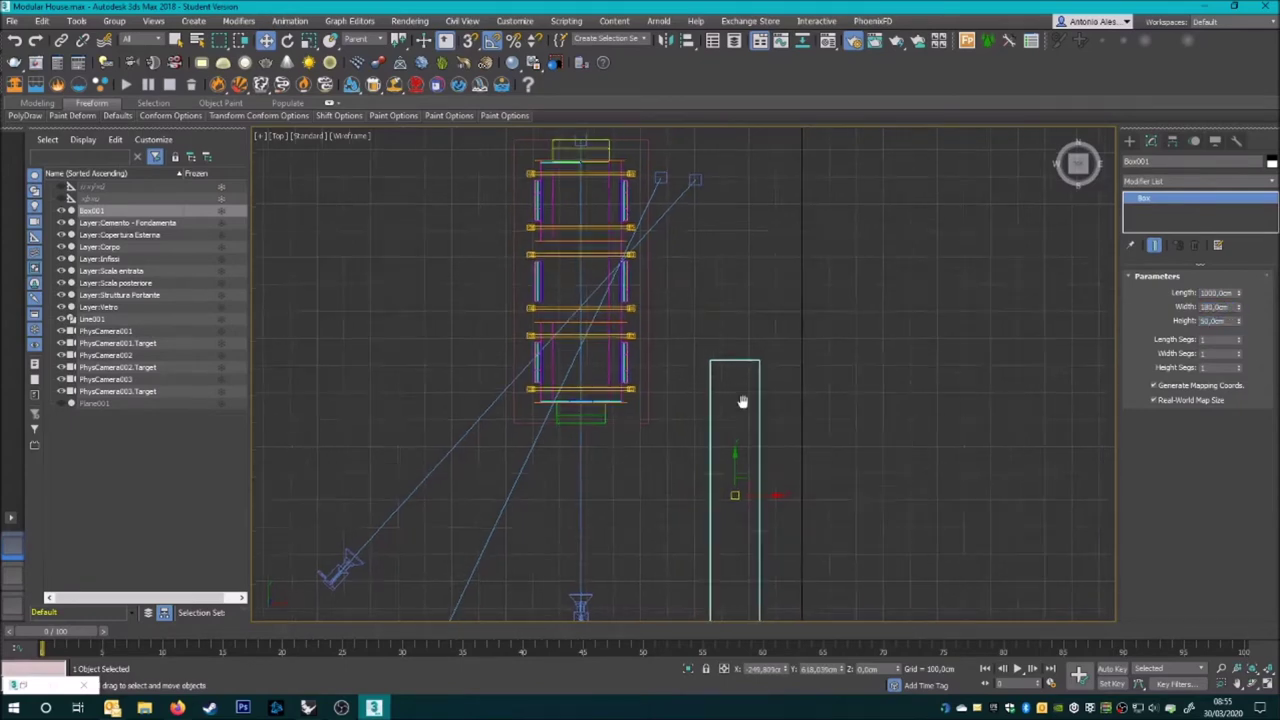
- Trace a closed Line002 spline around the walkway box's edges
{"action": "scroll", "coordinate": [740, 400], "scroll_direction": "up", "scroll_amount": 3}
{"action": "scroll", "coordinate": [740, 420], "scroll_direction": "up", "scroll_amount": 4}
{"action": "scroll", "coordinate": [665, 470], "scroll_direction": "up", "scroll_amount": 6}
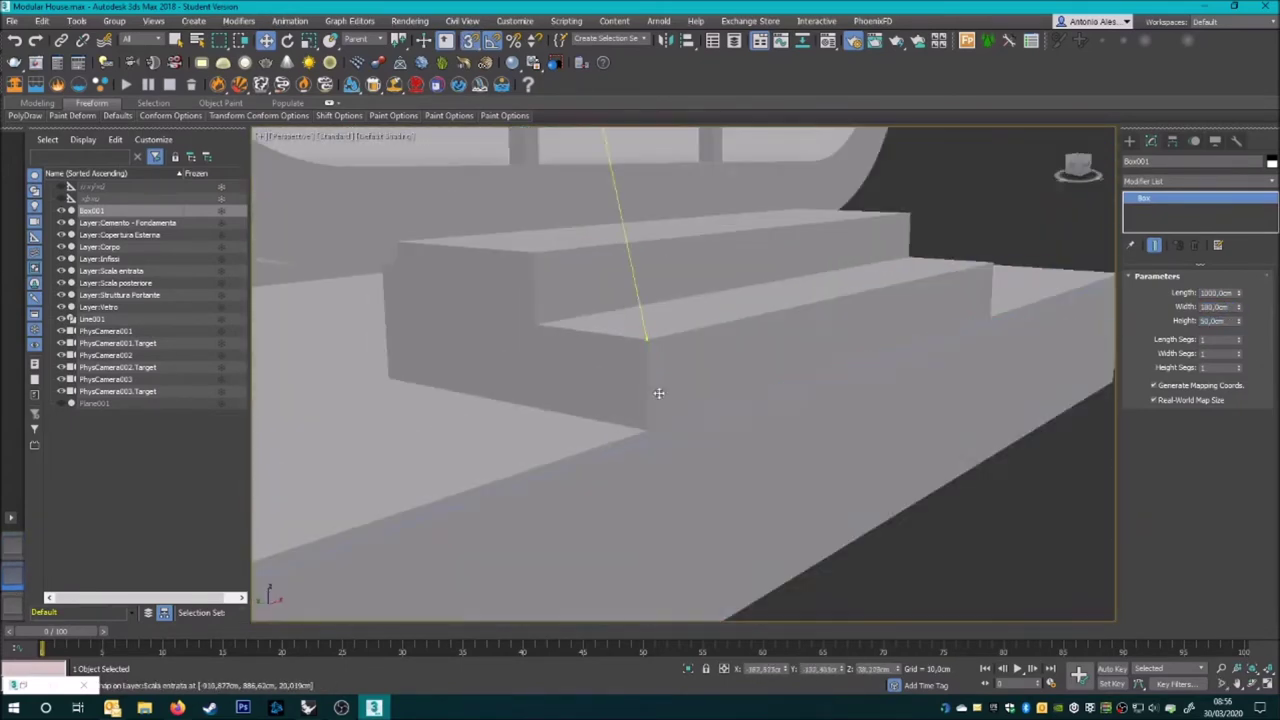
{"action": "scroll", "coordinate": [665, 470], "scroll_direction": "down", "scroll_amount": 4}
{"action": "middle_click_drag", "start_coordinate": [667, 473], "coordinate": [551, 471], "text": "alt"}
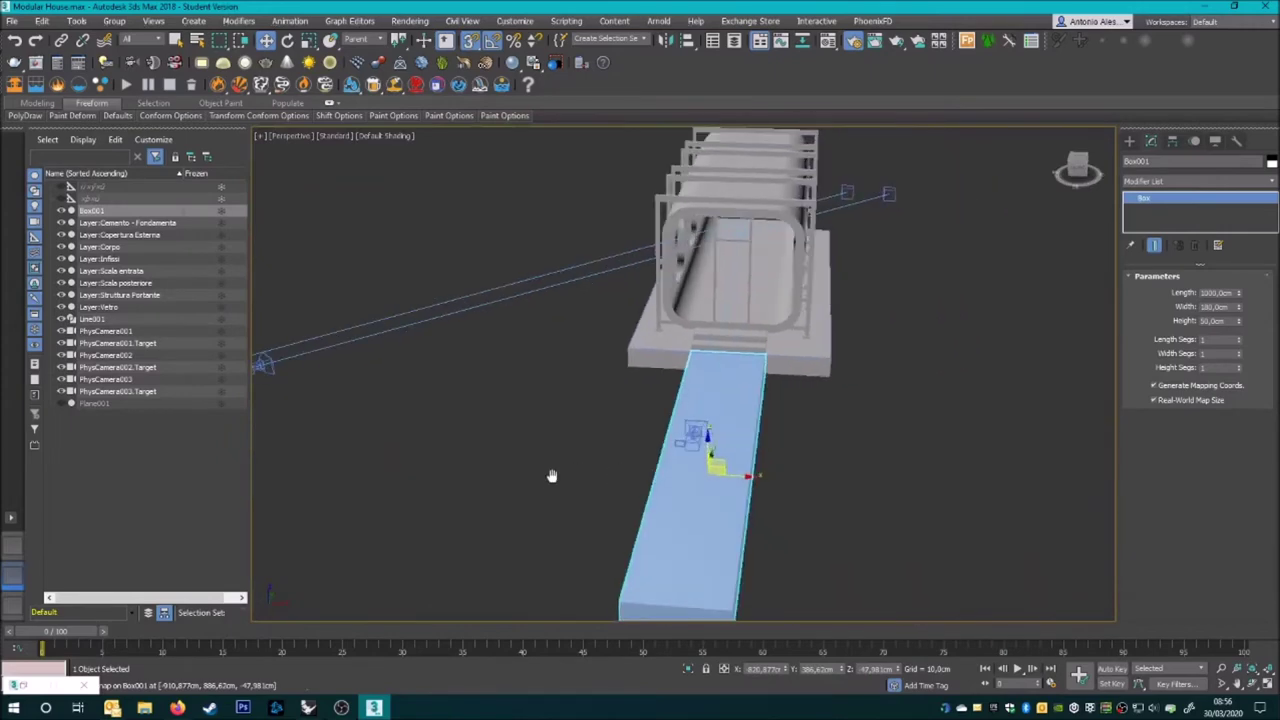
{"action": "left_click", "coordinate": [551, 471]}
{"action": "left_click", "coordinate": [1129, 141]}
{"action": "left_click", "coordinate": [1144, 160]}
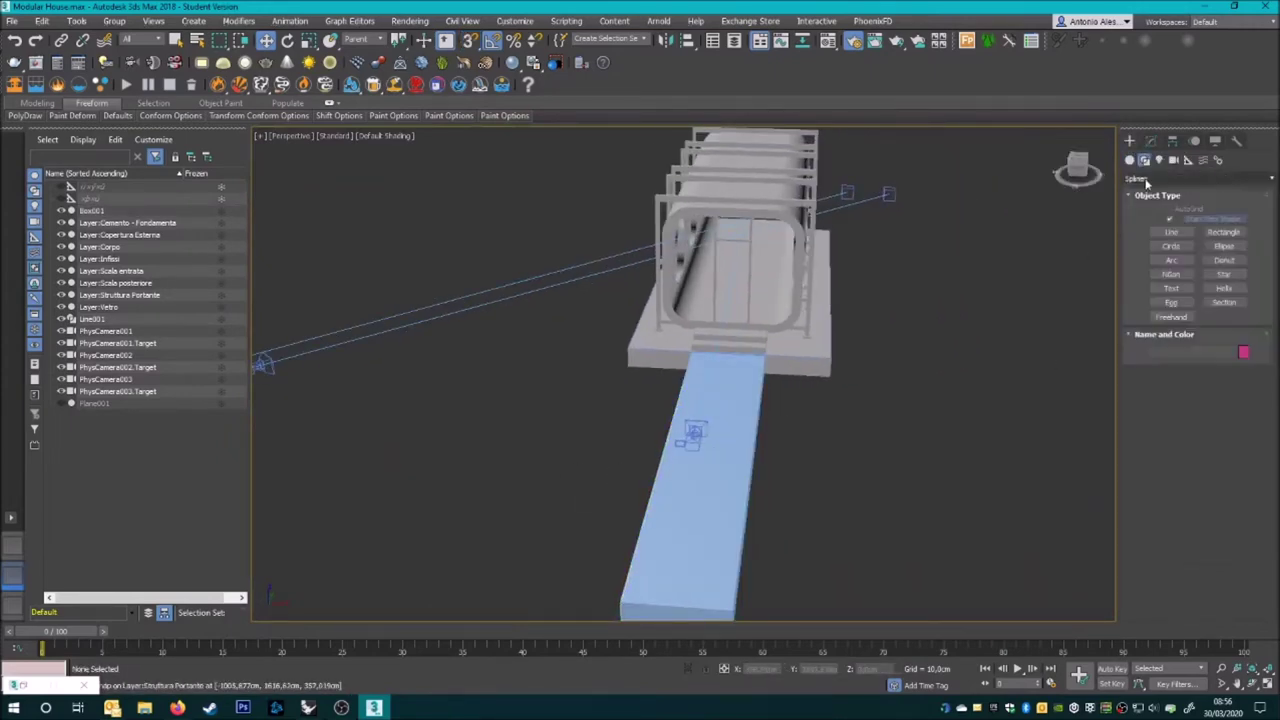
{"action": "left_click", "coordinate": [1171, 231]}
{"action": "scroll", "coordinate": [704, 350], "scroll_direction": "up", "scroll_amount": 3}
{"action": "left_click", "coordinate": [704, 350]}
{"action": "scroll", "coordinate": [704, 350], "scroll_direction": "up", "scroll_amount": 3}
{"action": "middle_click_drag", "start_coordinate": [704, 350], "coordinate": [660, 330], "text": "alt"}
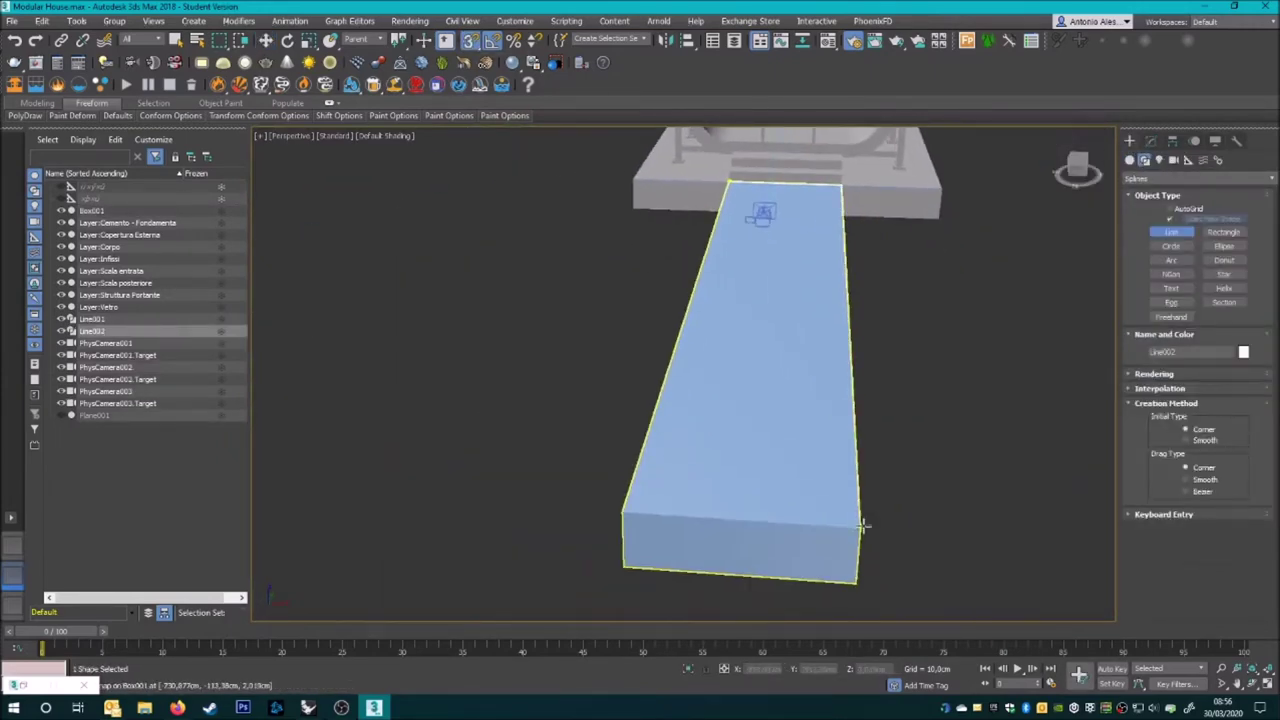
{"action": "scroll", "coordinate": [660, 330], "scroll_direction": "up", "scroll_amount": 5}
{"action": "left_click", "coordinate": [731, 248]}
{"action": "left_click", "coordinate": [625, 393]}
- Review the whole scene, then move from the third camera's view to the Top wireframe view
{"action": "scroll", "coordinate": [625, 393], "scroll_direction": "down", "scroll_amount": 10}
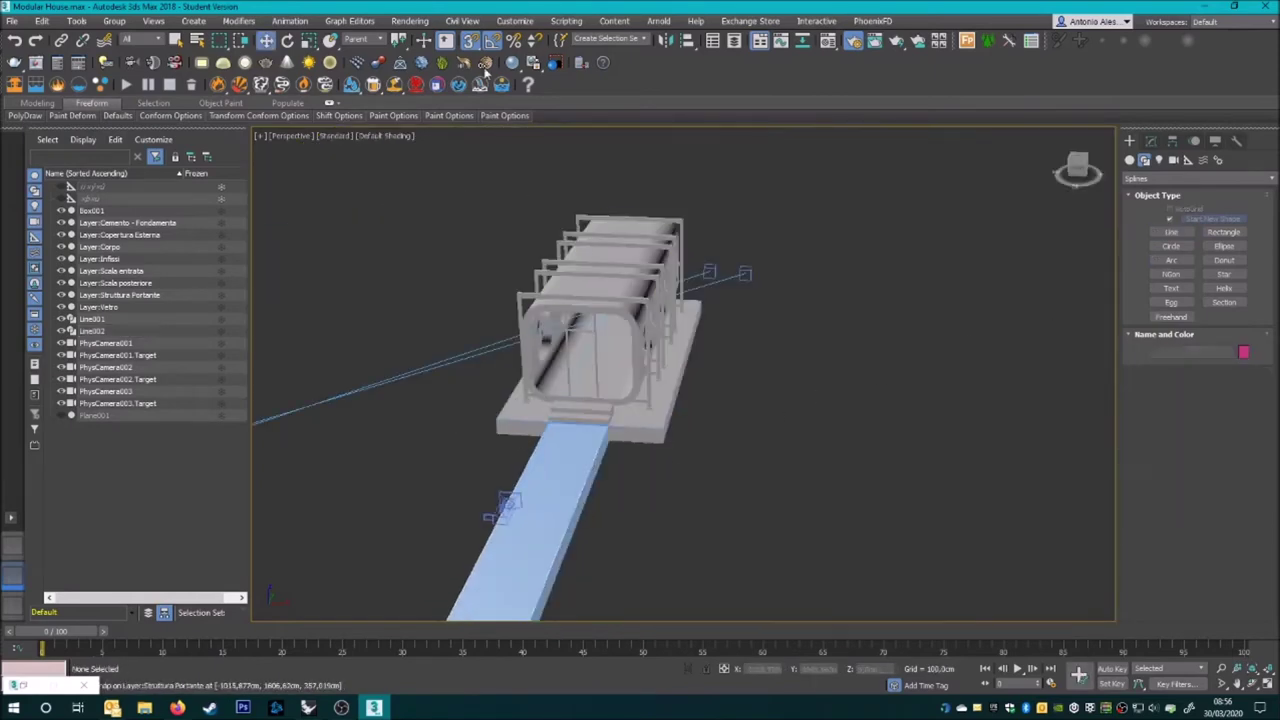
{"action": "middle_click_drag", "start_coordinate": [503, 509], "coordinate": [480, 337], "text": "alt"}
{"action": "key", "text": "m"}
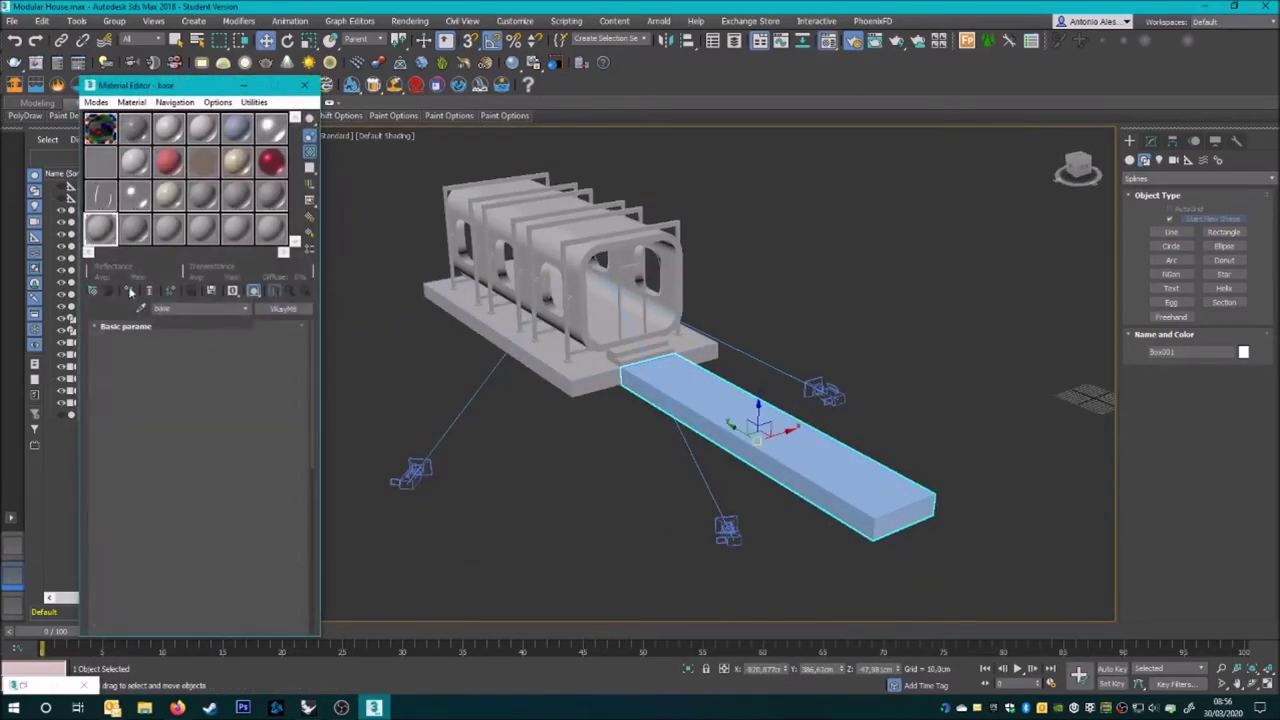
{"action": "key", "text": "m"}
{"action": "left_click", "coordinate": [348, 232]}
{"action": "left_click", "coordinate": [12, 605]}
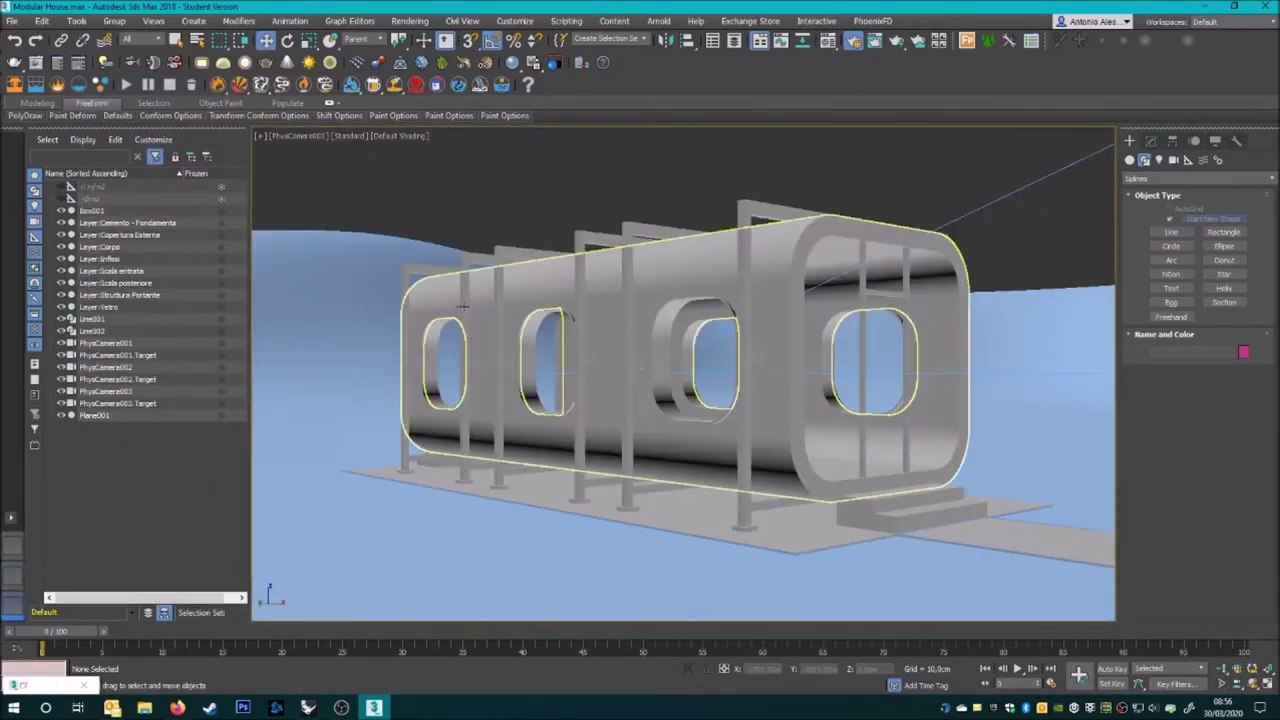
{"action": "left_click", "coordinate": [12, 545]}
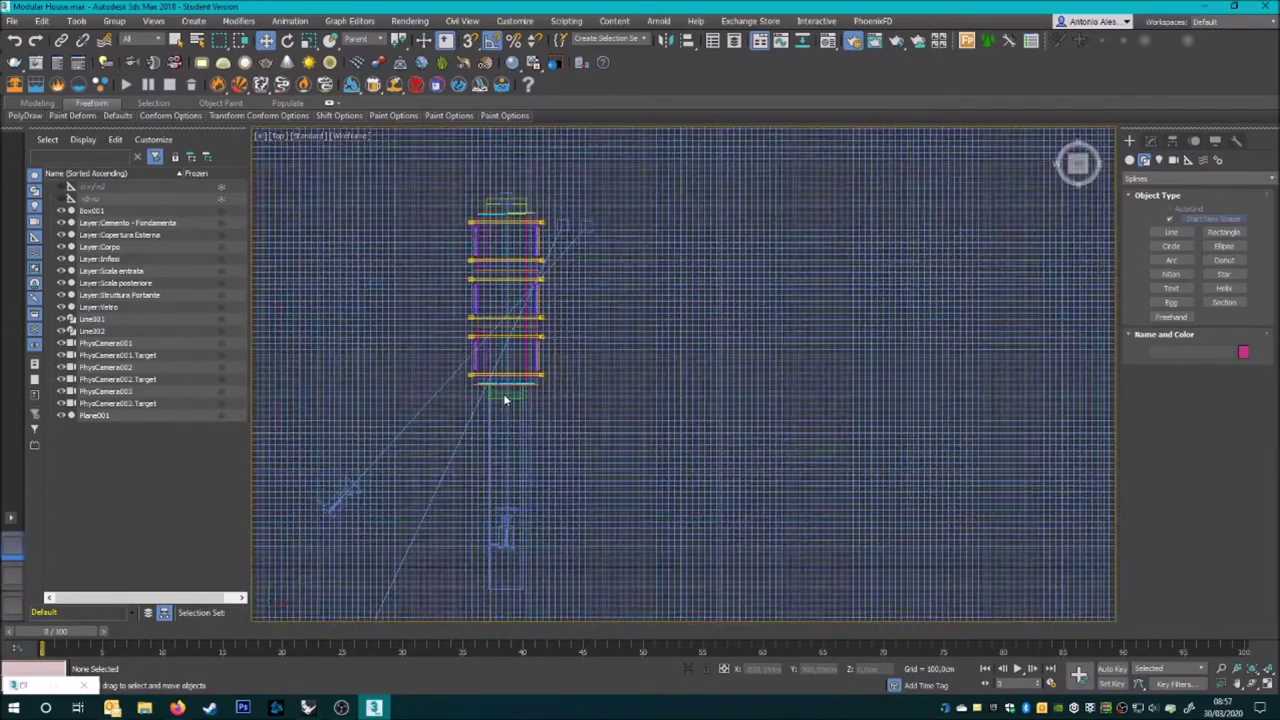
- Place a VRaySun with its target shining diagonally onto the house in the Top view
{"action": "left_click", "coordinate": [1158, 161]}
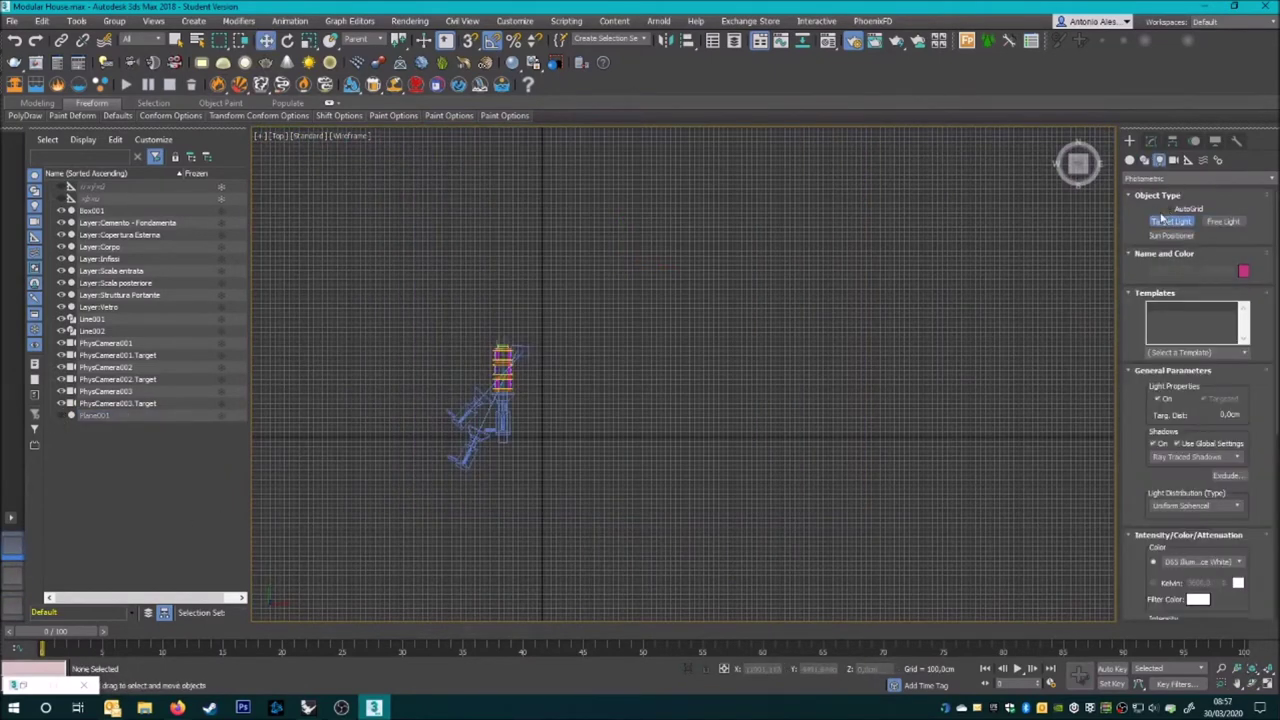
{"action": "left_click", "coordinate": [1195, 178]}
{"action": "left_click", "coordinate": [1224, 235]}
{"action": "scroll", "coordinate": [430, 400], "scroll_direction": "up", "scroll_amount": 5}
{"action": "left_click_drag", "start_coordinate": [432, 553], "coordinate": [541, 479]}
{"action": "left_click", "coordinate": [690, 400]}
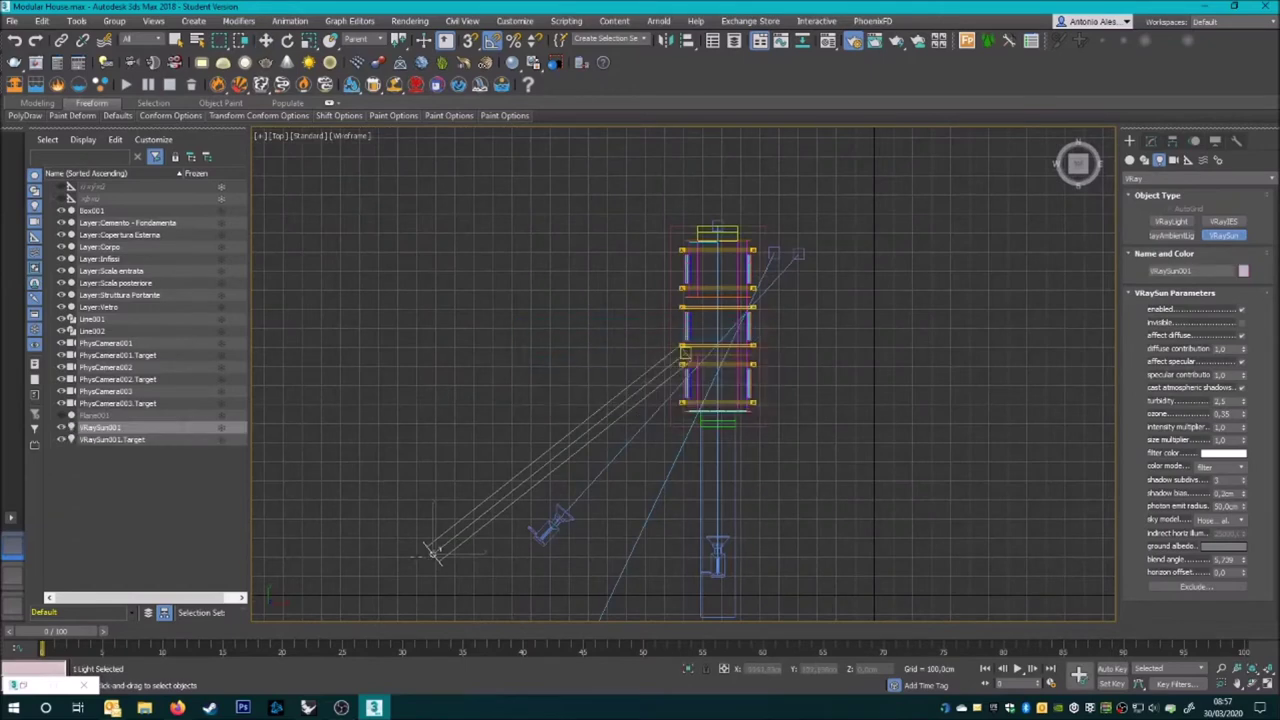
{"action": "key", "text": "w"}
{"action": "key", "text": "f"}
{"action": "scroll", "coordinate": [535, 340], "scroll_direction": "up", "scroll_amount": 3}
- Show the sky in the PhysCamera003 view and start a test render from Render Setup
{"action": "left_click", "coordinate": [535, 340]}
{"action": "key", "text": "c"}
{"action": "right_click", "coordinate": [605, 200]}
{"action": "left_click", "coordinate": [621, 206]}
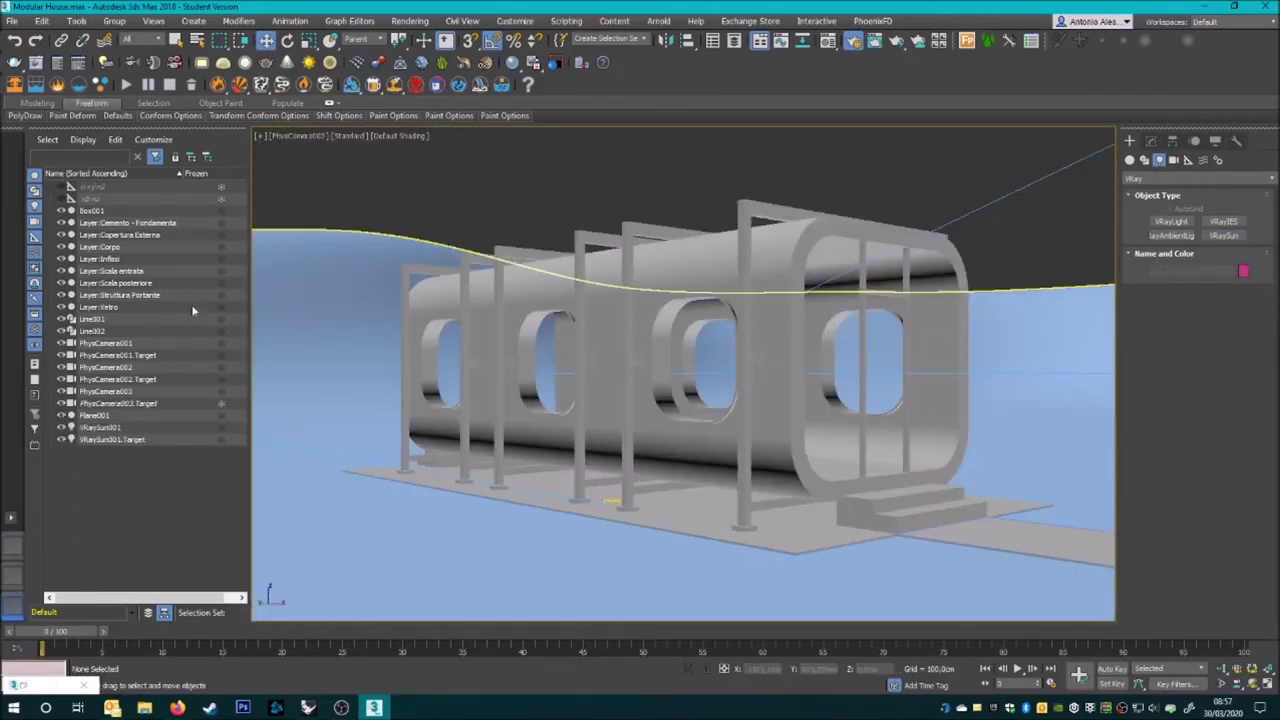
{"action": "key", "text": "F10"}
{"action": "left_click", "coordinate": [1182, 197]}
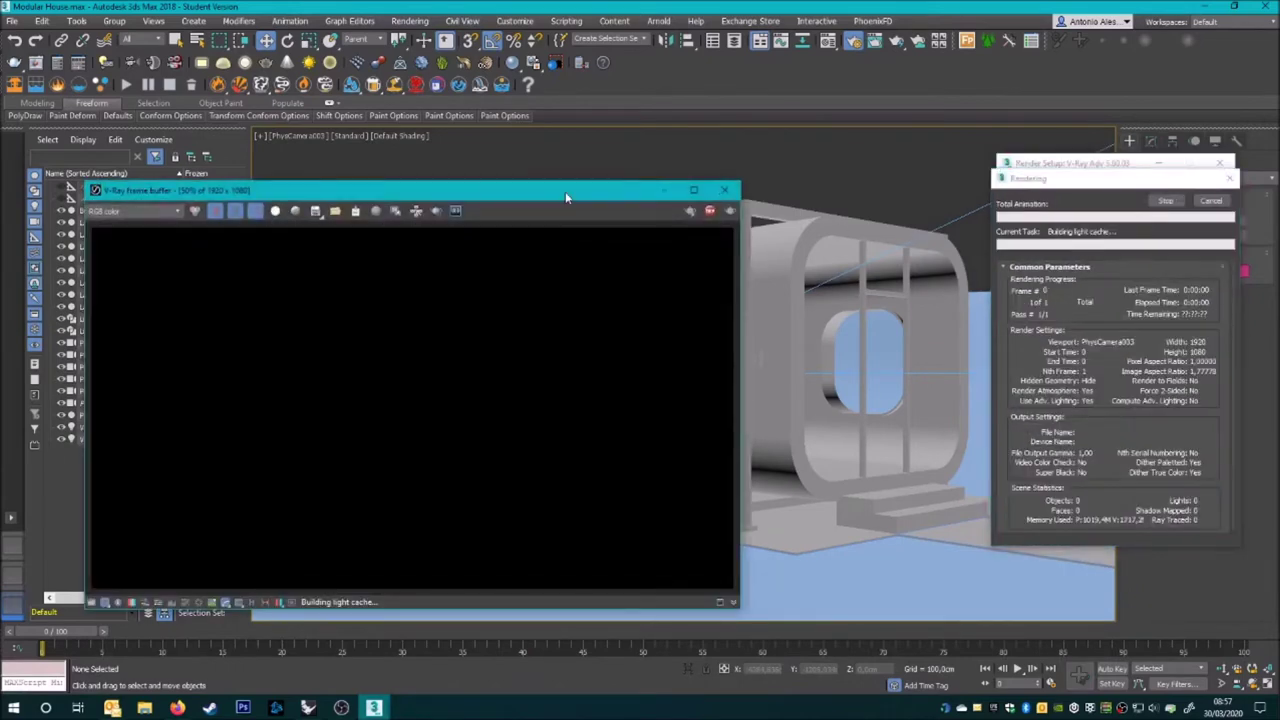
- Review the finished 41-second V-Ray render, then close the frame buffer and Render Setup
{"action": "left_click_drag", "start_coordinate": [565, 193], "coordinate": [669, 167]}
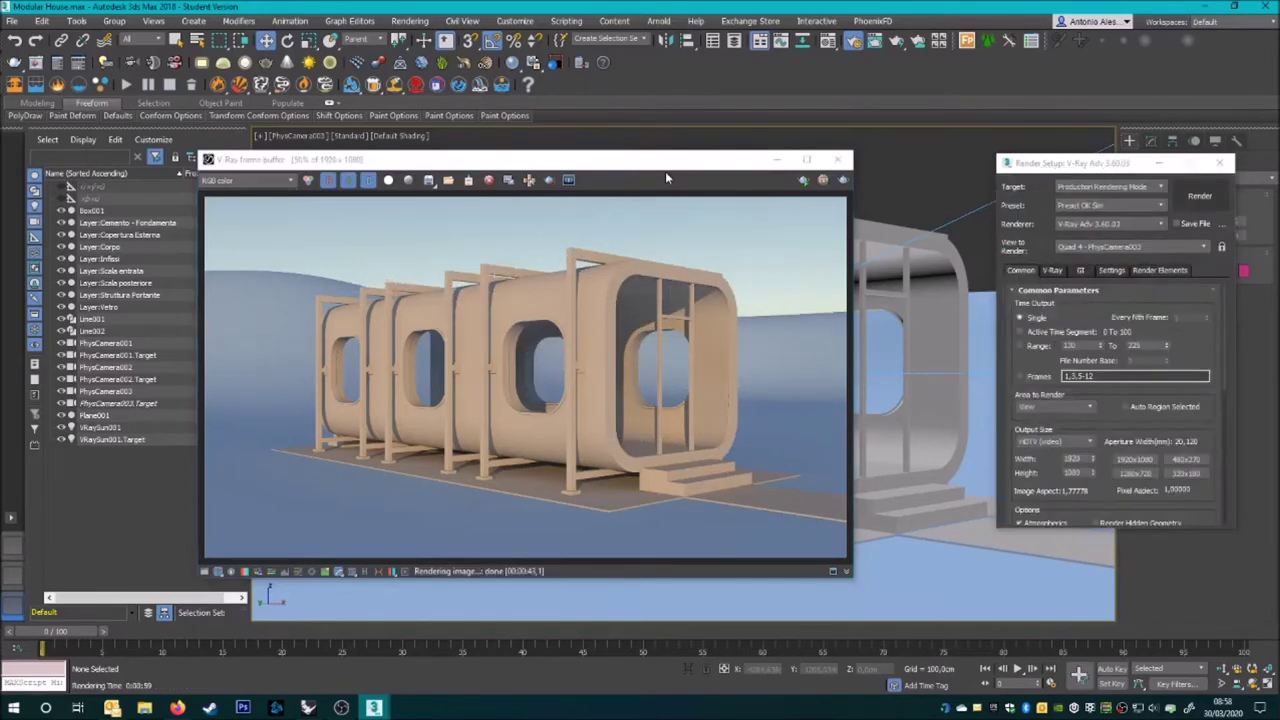
{"action": "left_click", "coordinate": [549, 425]}
{"action": "scroll", "coordinate": [607, 506], "scroll_direction": "down", "scroll_amount": 3}
{"action": "scroll", "coordinate": [607, 506], "scroll_direction": "up", "scroll_amount": 4}
{"action": "left_click", "coordinate": [837, 159]}
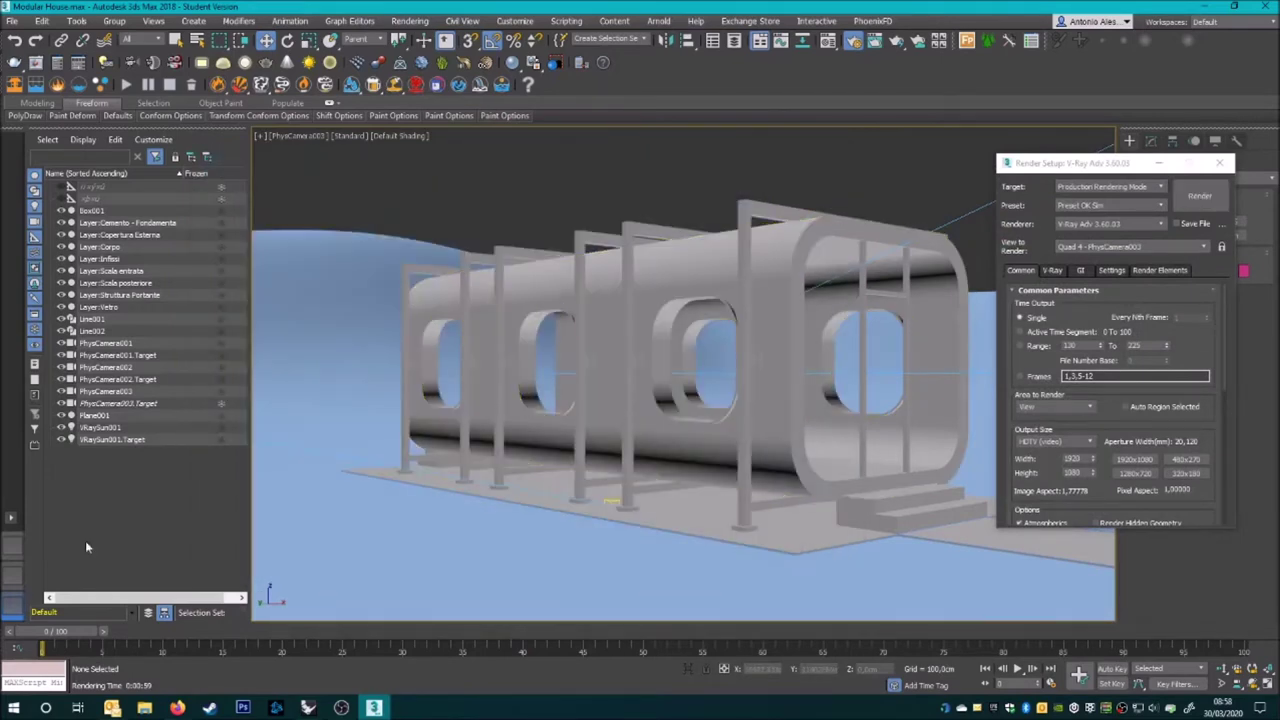
{"action": "left_click", "coordinate": [1157, 165]}
{"action": "scroll", "coordinate": [660, 390], "scroll_direction": "up", "scroll_amount": 5}
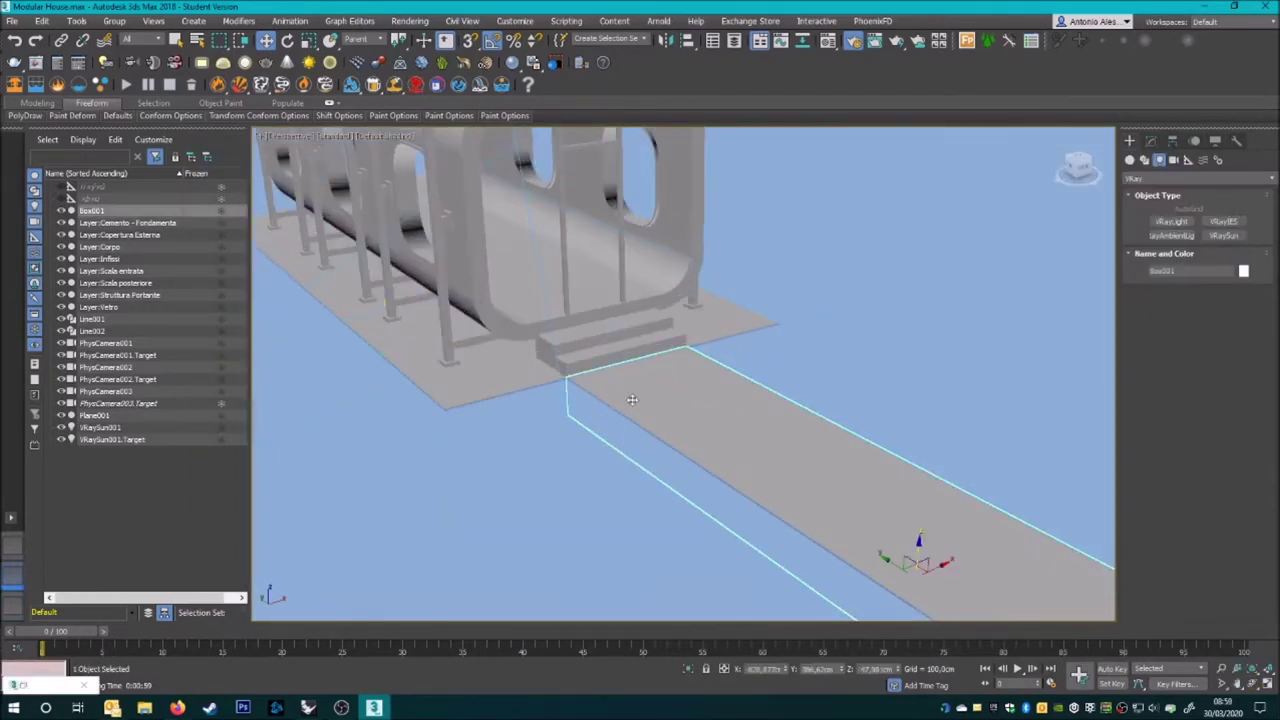
- In the Material Editor, open a new material's Maps and choose Bitmap for a map slot
{"action": "key", "text": "m"}
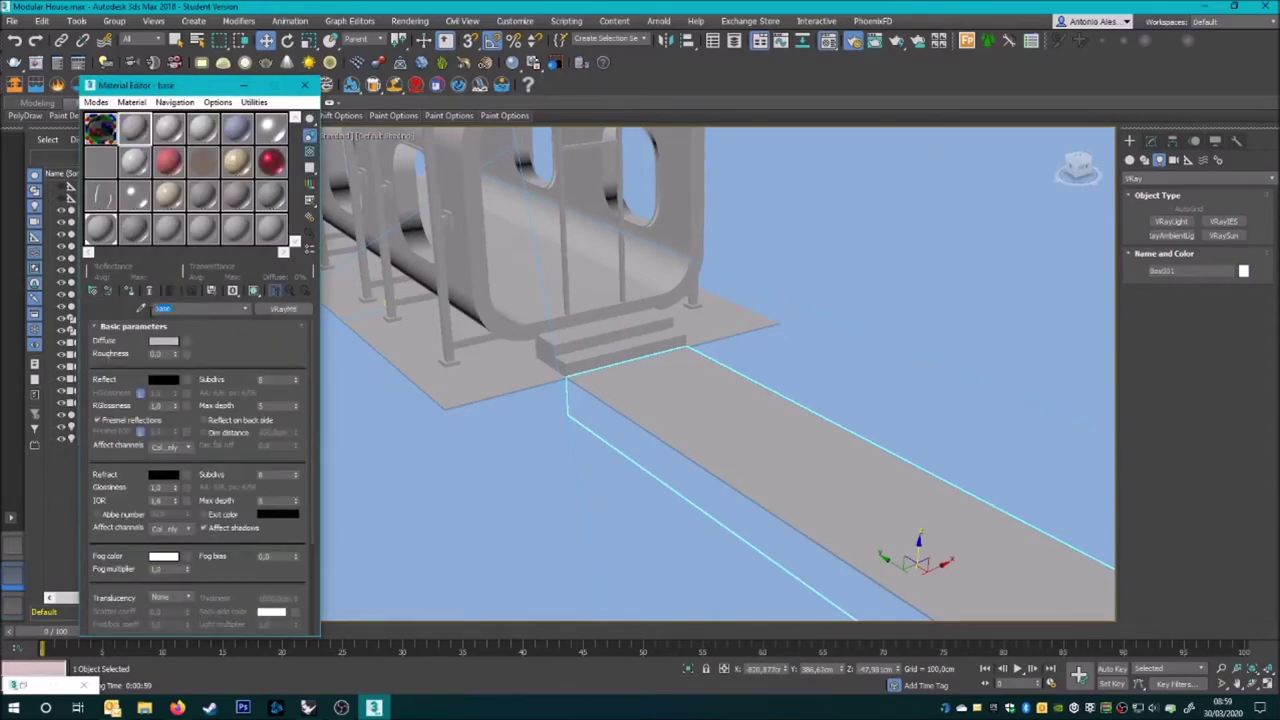
{"action": "type", "text": "passerella"}
{"action": "double_click", "coordinate": [134, 128]}
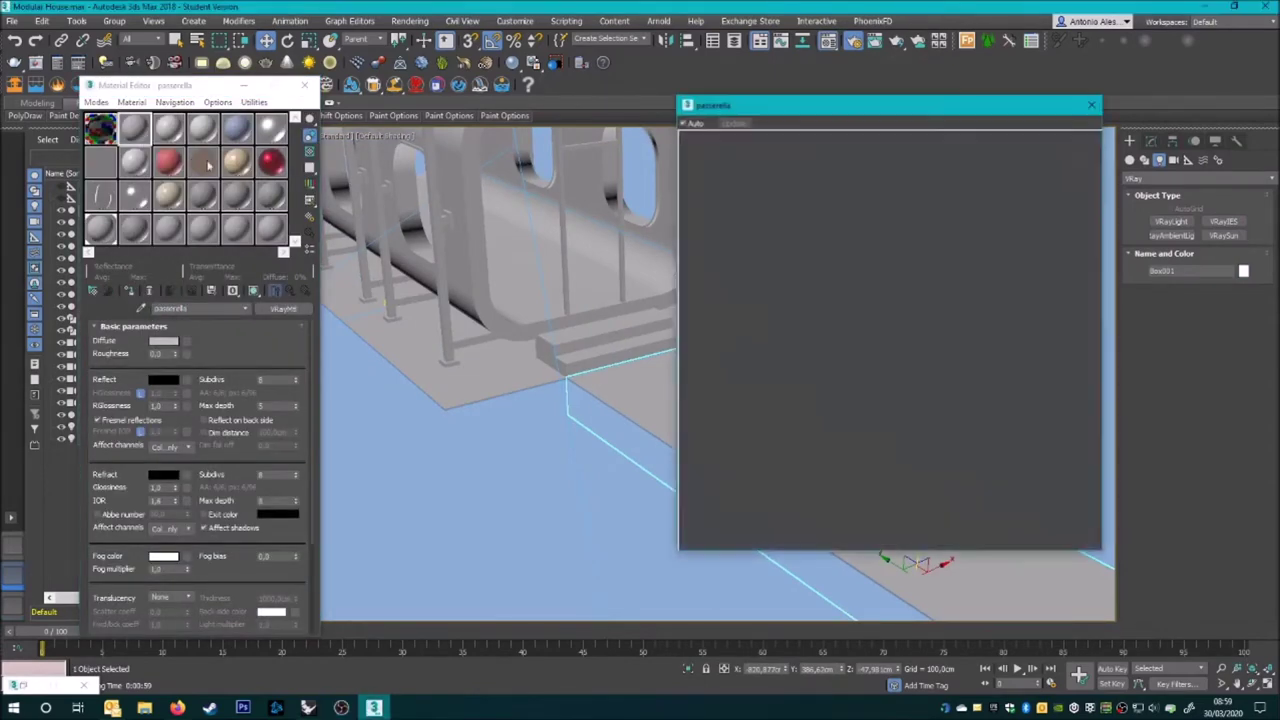
{"action": "scroll", "coordinate": [128, 600], "scroll_direction": "down", "scroll_amount": 3}
{"action": "left_click", "coordinate": [110, 629]}
{"action": "left_click", "coordinate": [240, 400]}
{"action": "double_click", "coordinate": [620, 251]}
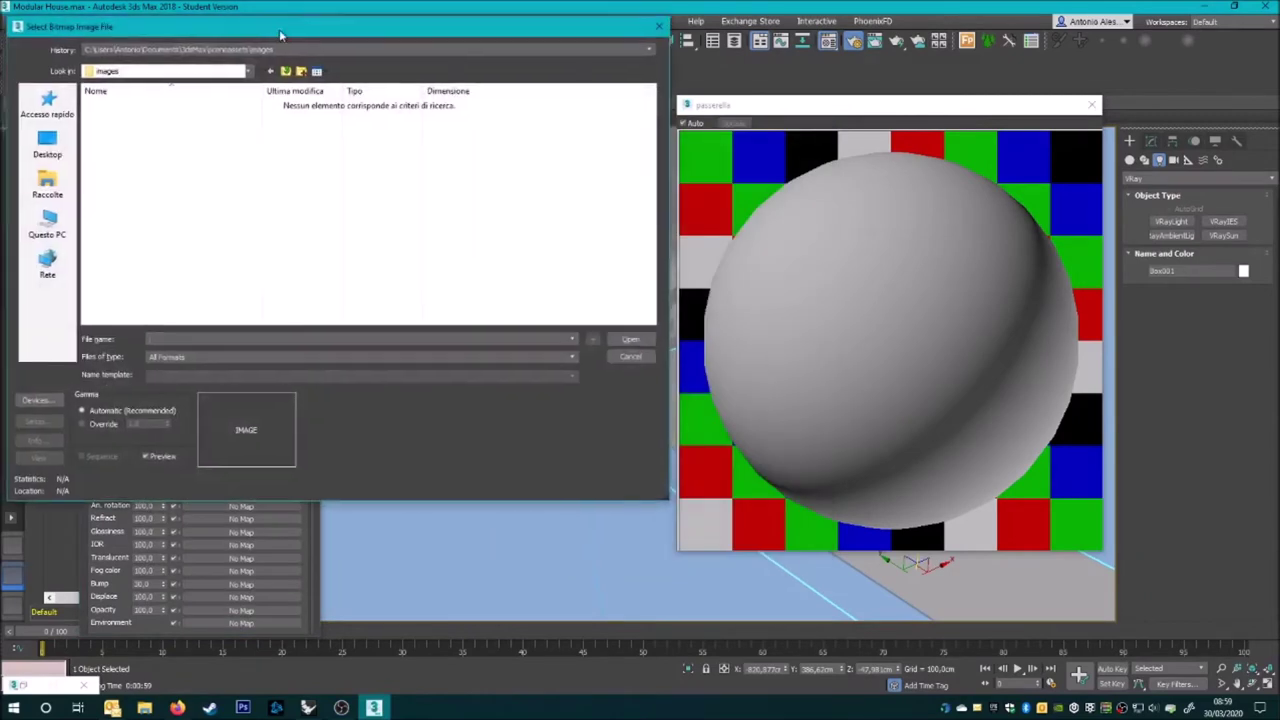
- Browse Desktop > Rendering FILES > MAPPE and preview the tiles-22_d100 texture
{"action": "left_click", "coordinate": [149, 175]}
{"action": "double_click", "coordinate": [420, 300]}
{"action": "double_click", "coordinate": [214, 160]}
{"action": "scroll", "coordinate": [538, 258], "scroll_direction": "down", "scroll_amount": 3}
{"action": "scroll", "coordinate": [538, 258], "scroll_direction": "down", "scroll_amount": 3}
{"action": "scroll", "coordinate": [538, 258], "scroll_direction": "down", "scroll_amount": 3}
{"action": "left_click", "coordinate": [566, 255]}
{"action": "scroll", "coordinate": [555, 280], "scroll_direction": "down", "scroll_amount": 3}
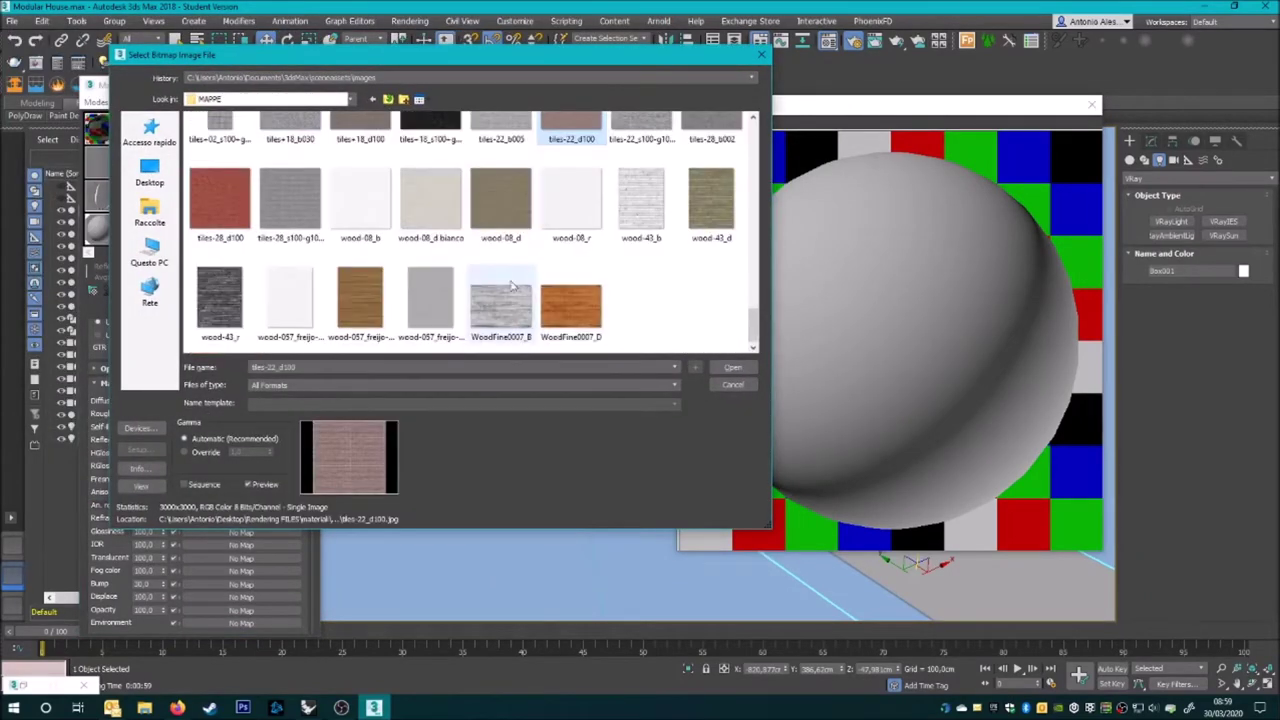
- Load tiles-24_d100 from ARROWAY > Arroway_03_WOODS & TILES > Tiles as the diffuse texture
{"action": "left_click", "coordinate": [388, 99]}
{"action": "double_click", "coordinate": [222, 159]}
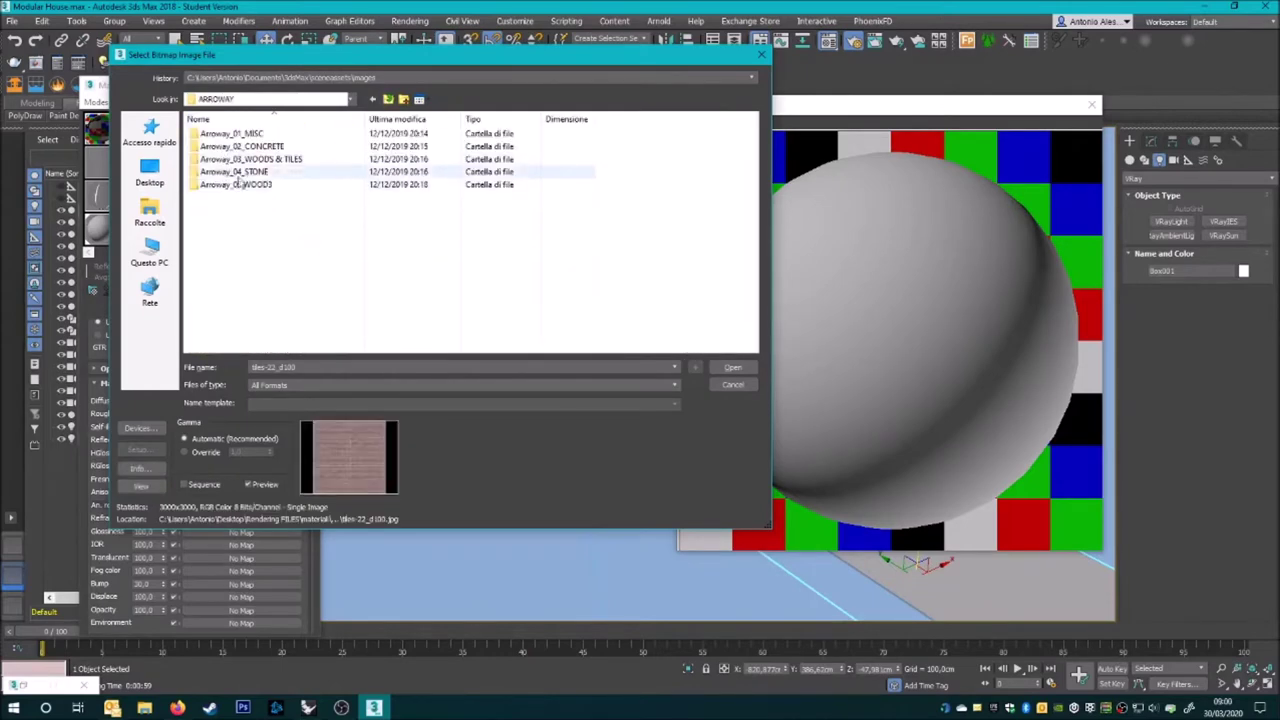
{"action": "double_click", "coordinate": [262, 160]}
{"action": "double_click", "coordinate": [225, 145]}
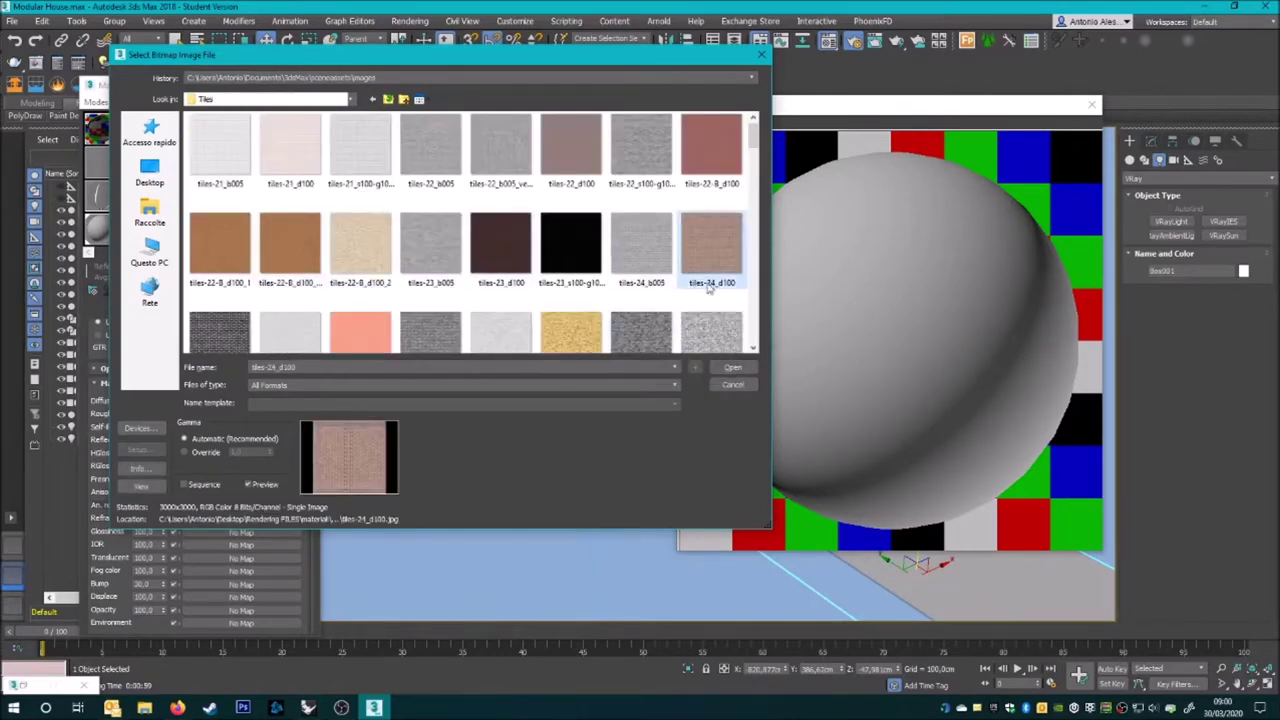
{"action": "scroll", "coordinate": [557, 290], "scroll_direction": "down", "scroll_amount": 2}
{"action": "left_click", "coordinate": [731, 368]}
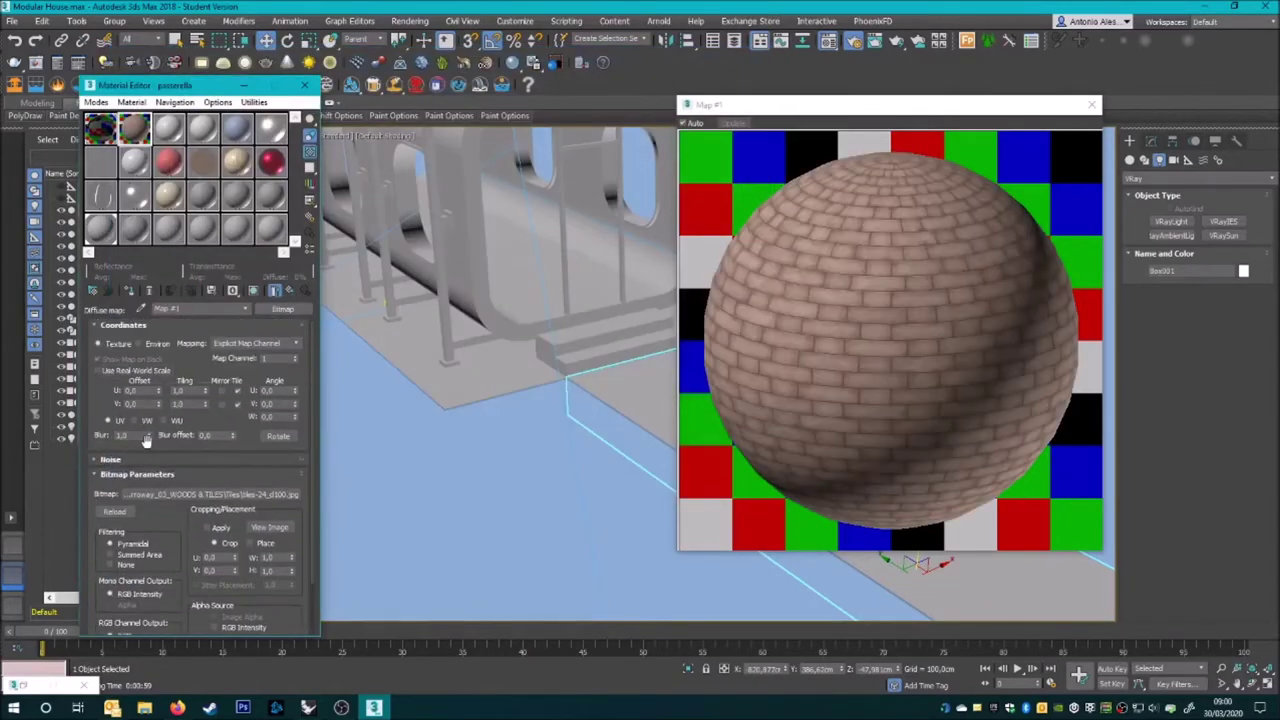
- Add a tiles-24 Bitmap to the brick walkway material's Reflect slot
{"action": "scroll", "coordinate": [130, 470], "scroll_direction": "down", "scroll_amount": 5}
{"action": "left_click", "coordinate": [241, 499]}
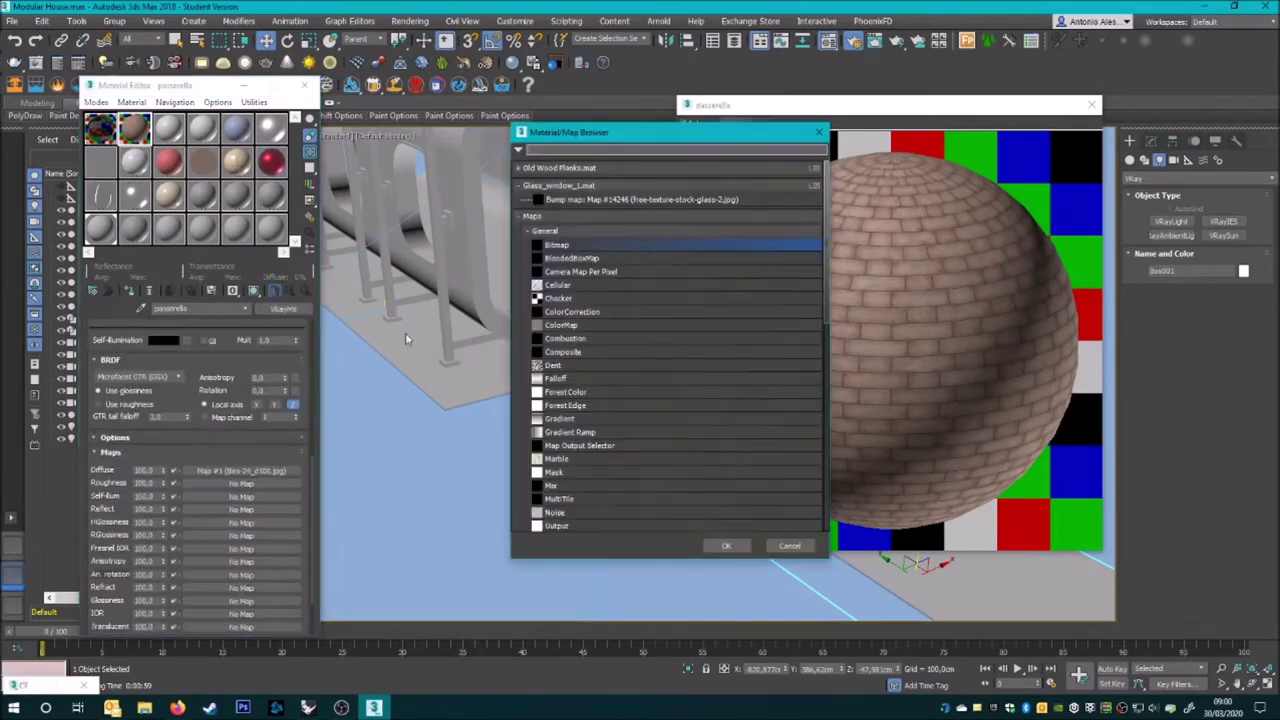
{"action": "double_click", "coordinate": [707, 385]}
{"action": "left_click", "coordinate": [732, 367]}
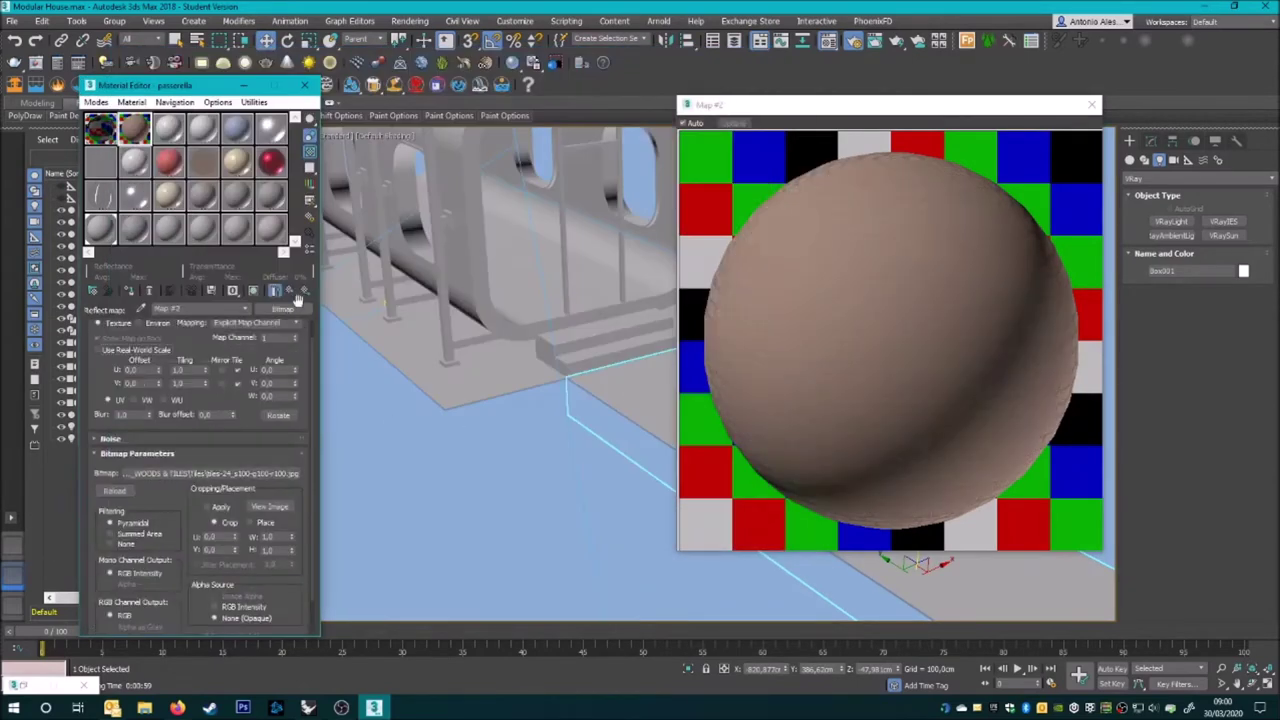
- Load tiles-24_b005 as a Bitmap in the material's Bump slot
{"action": "scroll", "coordinate": [133, 413], "scroll_direction": "down", "scroll_amount": 5}
{"action": "left_click", "coordinate": [241, 499]}
{"action": "double_click", "coordinate": [571, 246]}
{"action": "scroll", "coordinate": [460, 220], "scroll_direction": "down", "scroll_amount": 3}
{"action": "left_click", "coordinate": [731, 367]}
- Inspect the brick map in an enlarged preview, then return to the material's main settings
{"action": "scroll", "coordinate": [222, 352], "scroll_direction": "up", "scroll_amount": 1}
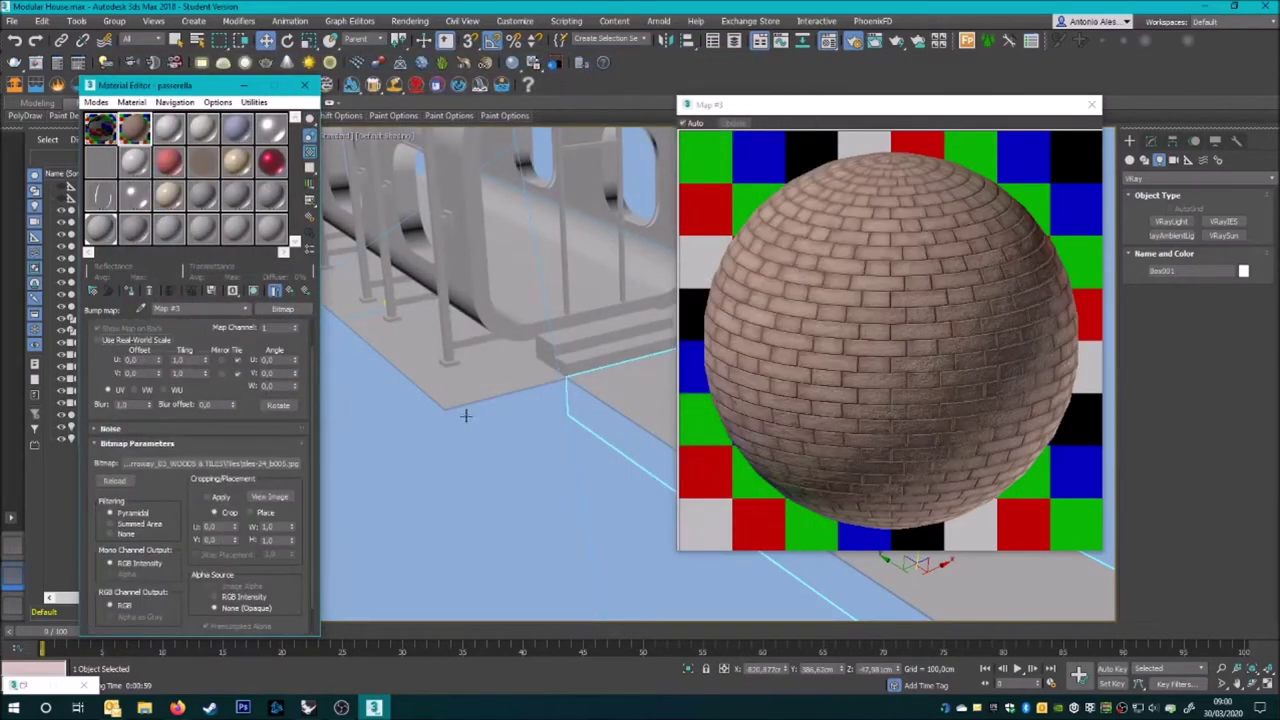
{"action": "left_click_drag", "start_coordinate": [680, 549], "coordinate": [600, 609]}
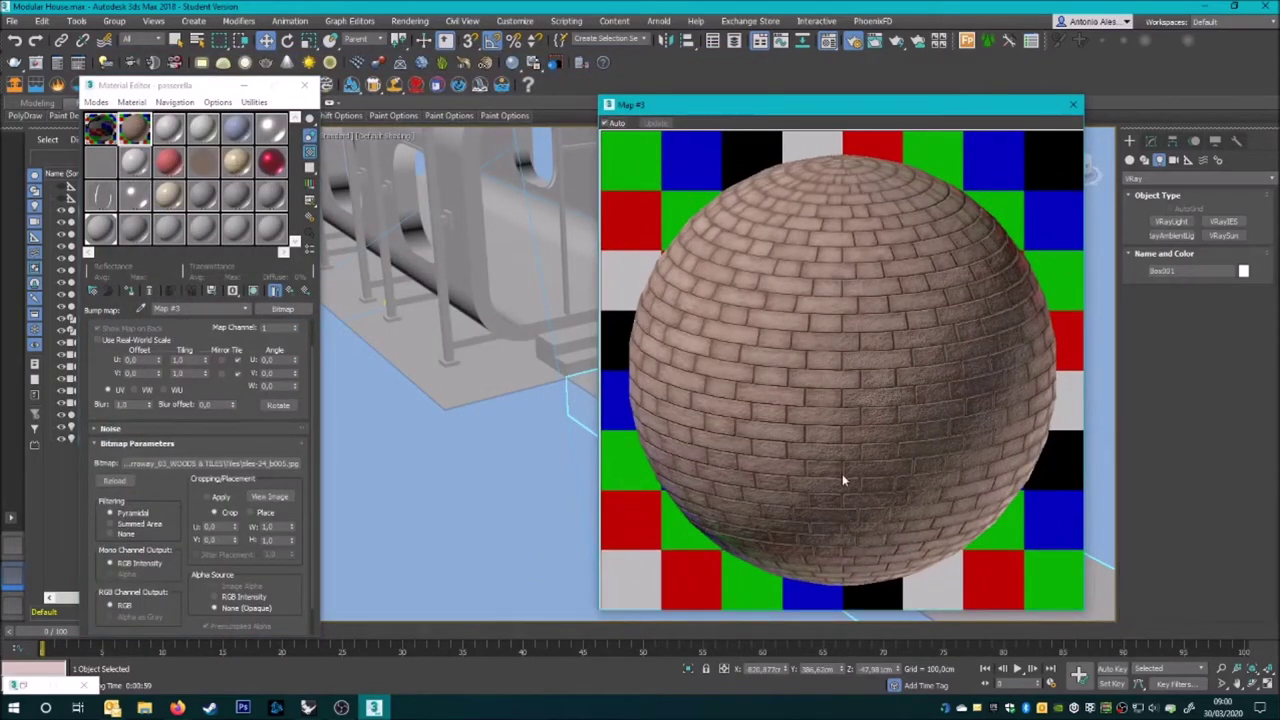
{"action": "left_click", "coordinate": [1071, 106]}
{"action": "scroll", "coordinate": [200, 420], "scroll_direction": "down", "scroll_amount": 1}
{"action": "left_click", "coordinate": [293, 290]}
{"action": "scroll", "coordinate": [156, 390], "scroll_direction": "down", "scroll_amount": 5}
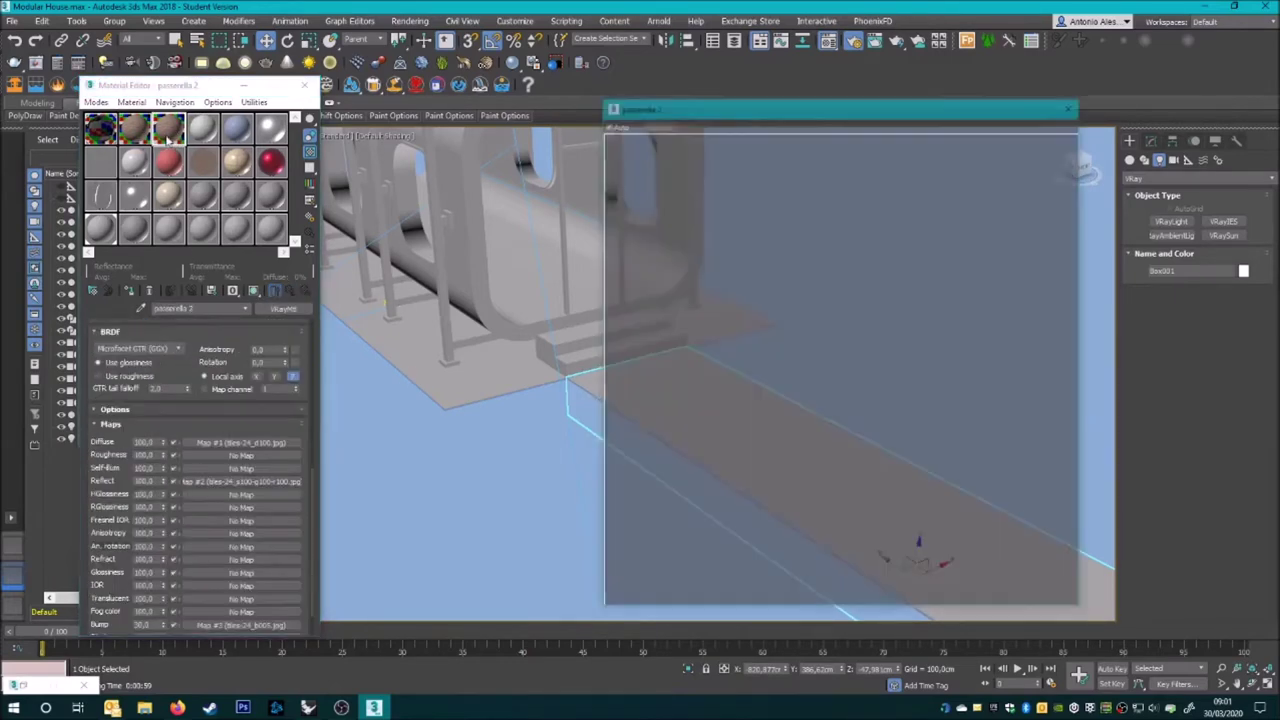
- Load tiles-63_d100 as the diffuse bitmap of passerella 2
{"action": "left_click", "coordinate": [250, 403]}
{"action": "left_click", "coordinate": [211, 436]}
{"action": "scroll", "coordinate": [440, 322], "scroll_direction": "down", "scroll_amount": 3}
{"action": "scroll", "coordinate": [440, 322], "scroll_direction": "down", "scroll_amount": 2}
{"action": "scroll", "coordinate": [440, 322], "scroll_direction": "down", "scroll_amount": 2}
{"action": "scroll", "coordinate": [440, 330], "scroll_direction": "down", "scroll_amount": 2}
{"action": "scroll", "coordinate": [442, 326], "scroll_direction": "down", "scroll_amount": 2}
{"action": "scroll", "coordinate": [445, 322], "scroll_direction": "down", "scroll_amount": 2}
{"action": "scroll", "coordinate": [449, 318], "scroll_direction": "down", "scroll_amount": 2}
{"action": "scroll", "coordinate": [449, 318], "scroll_direction": "up", "scroll_amount": 2}
{"action": "scroll", "coordinate": [449, 318], "scroll_direction": "up", "scroll_amount": 2}
{"action": "double_click", "coordinate": [617, 268]}
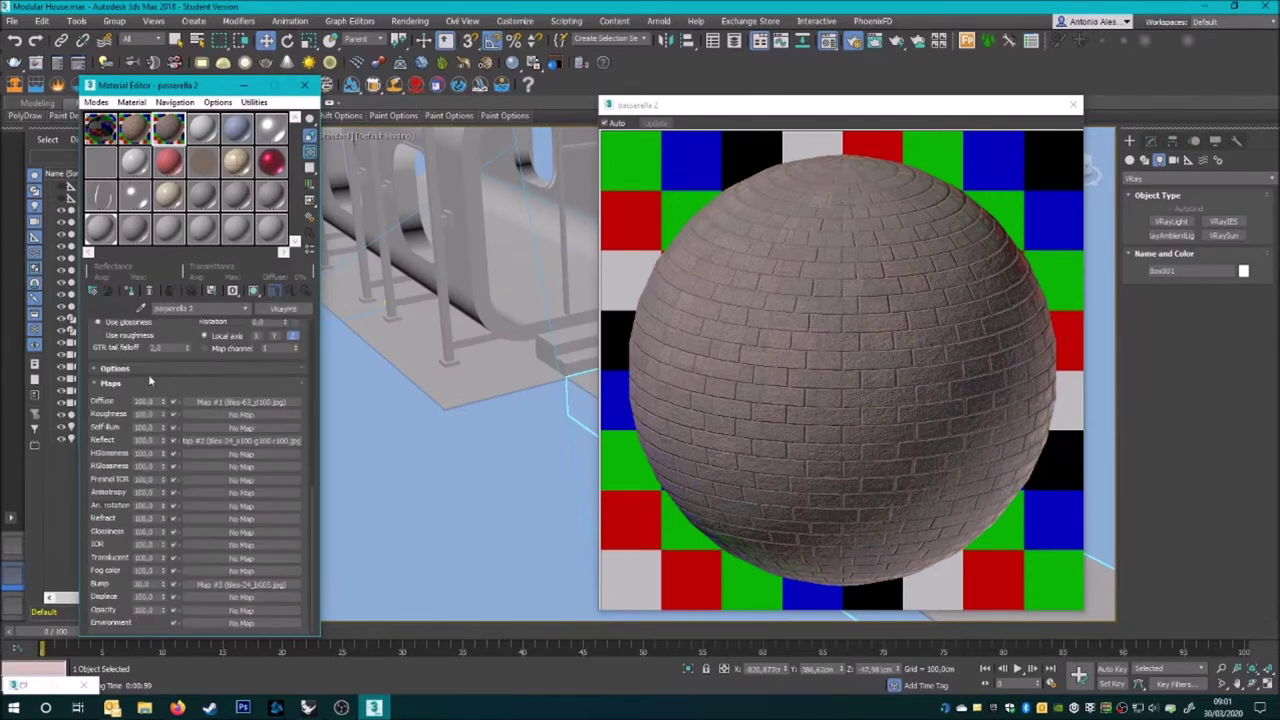
- Browse the ARROWAY library's Arroway_04_STONE Maps folder for a diffuse image
{"action": "left_click", "coordinate": [210, 431]}
{"action": "left_click", "coordinate": [245, 163]}
{"action": "left_click", "coordinate": [255, 264]}
{"action": "double_click", "coordinate": [209, 236]}
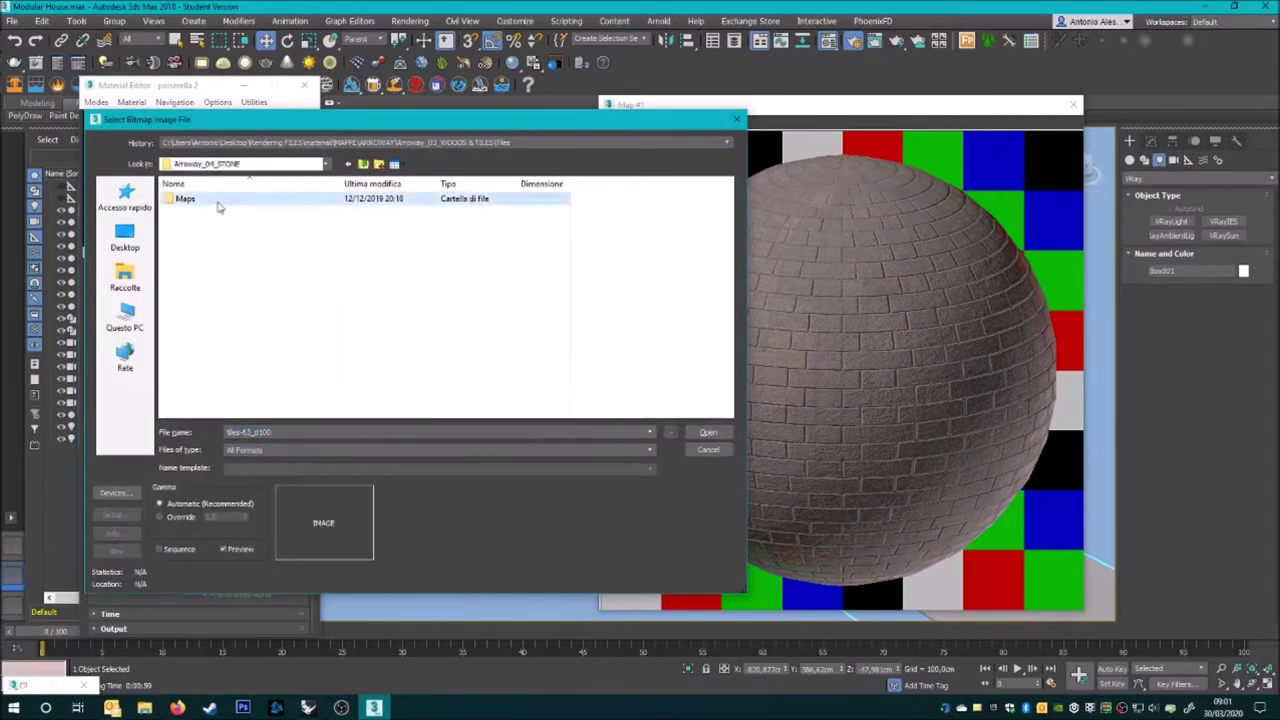
{"action": "double_click", "coordinate": [210, 199]}
{"action": "scroll", "coordinate": [330, 293], "scroll_direction": "down", "scroll_amount": 1}
{"action": "key", "text": "BackSpace"}
{"action": "key", "text": "BackSpace"}
- Browse the Arroway_03 WOODS & TILES Maps folder and preview bricks+13_d100
{"action": "double_click", "coordinate": [266, 230]}
{"action": "double_click", "coordinate": [180, 196]}
{"action": "scroll", "coordinate": [336, 284], "scroll_direction": "down", "scroll_amount": 3}
{"action": "left_click", "coordinate": [334, 350]}
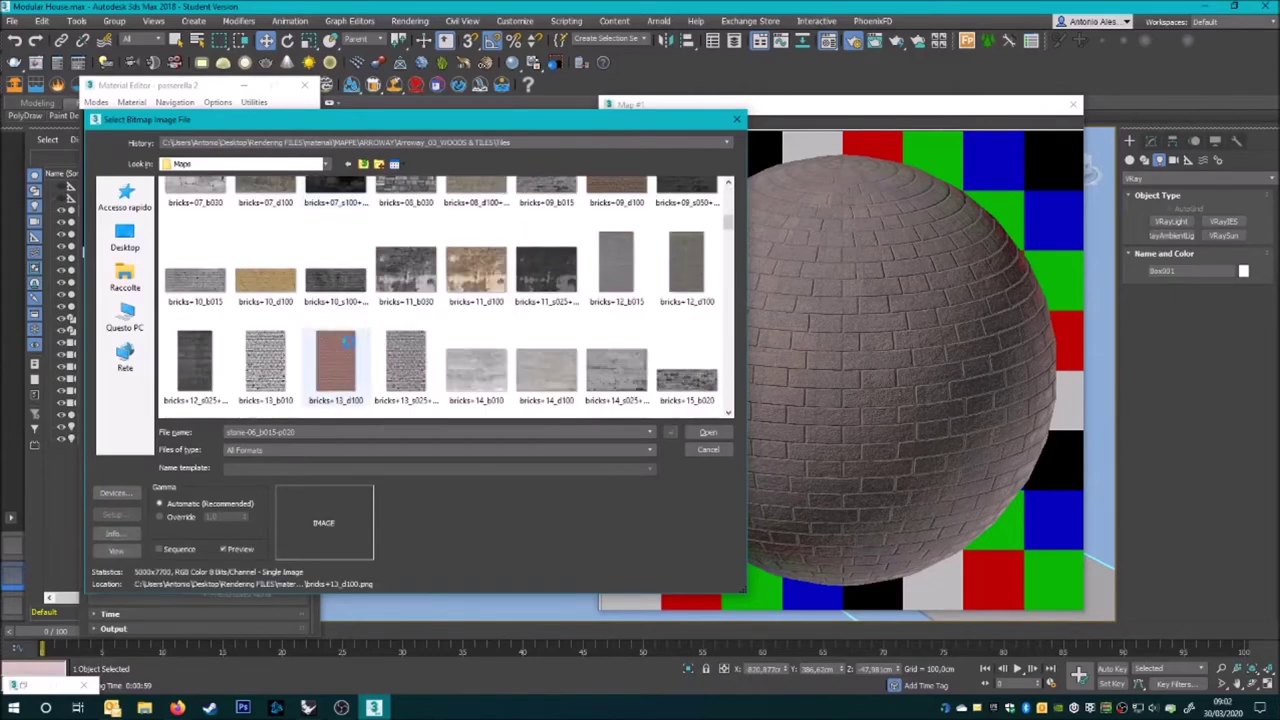
{"action": "scroll", "coordinate": [380, 360], "scroll_direction": "down", "scroll_amount": 3}
{"action": "scroll", "coordinate": [380, 360], "scroll_direction": "down", "scroll_amount": 3}
{"action": "scroll", "coordinate": [380, 360], "scroll_direction": "down", "scroll_amount": 3}
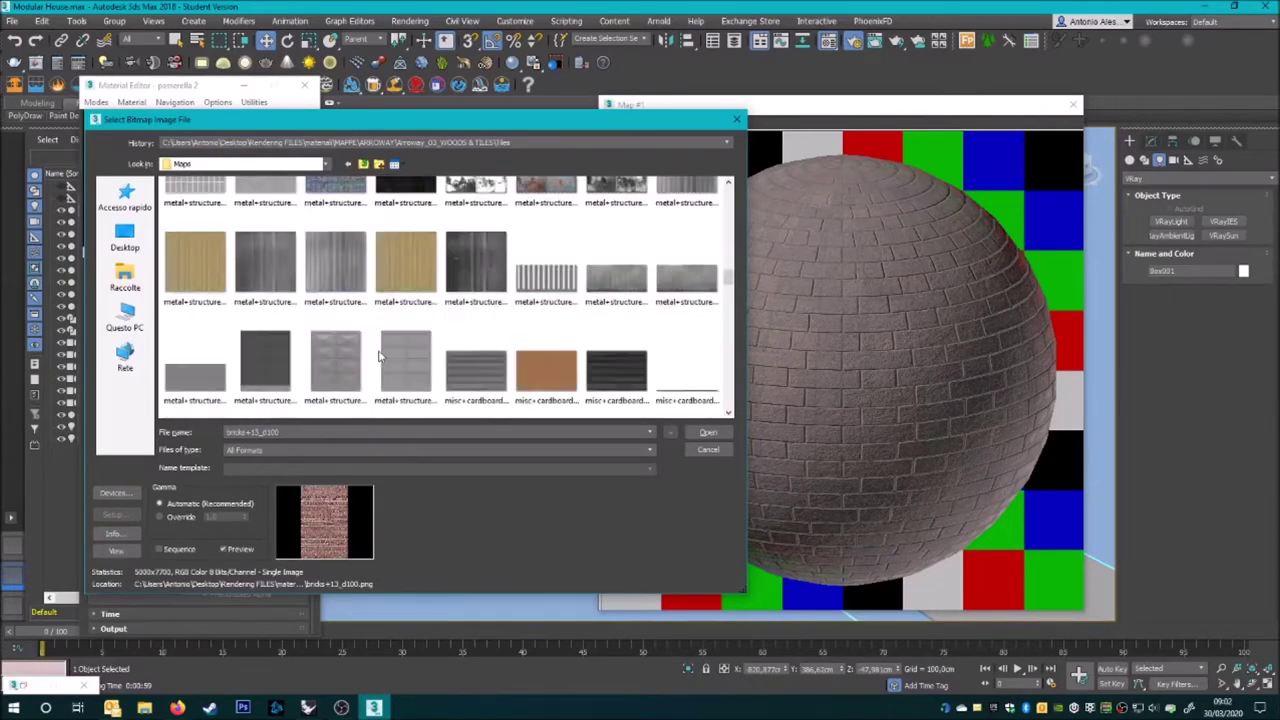
{"action": "scroll", "coordinate": [380, 360], "scroll_direction": "down", "scroll_amount": 2}
{"action": "left_click", "coordinate": [146, 710]}
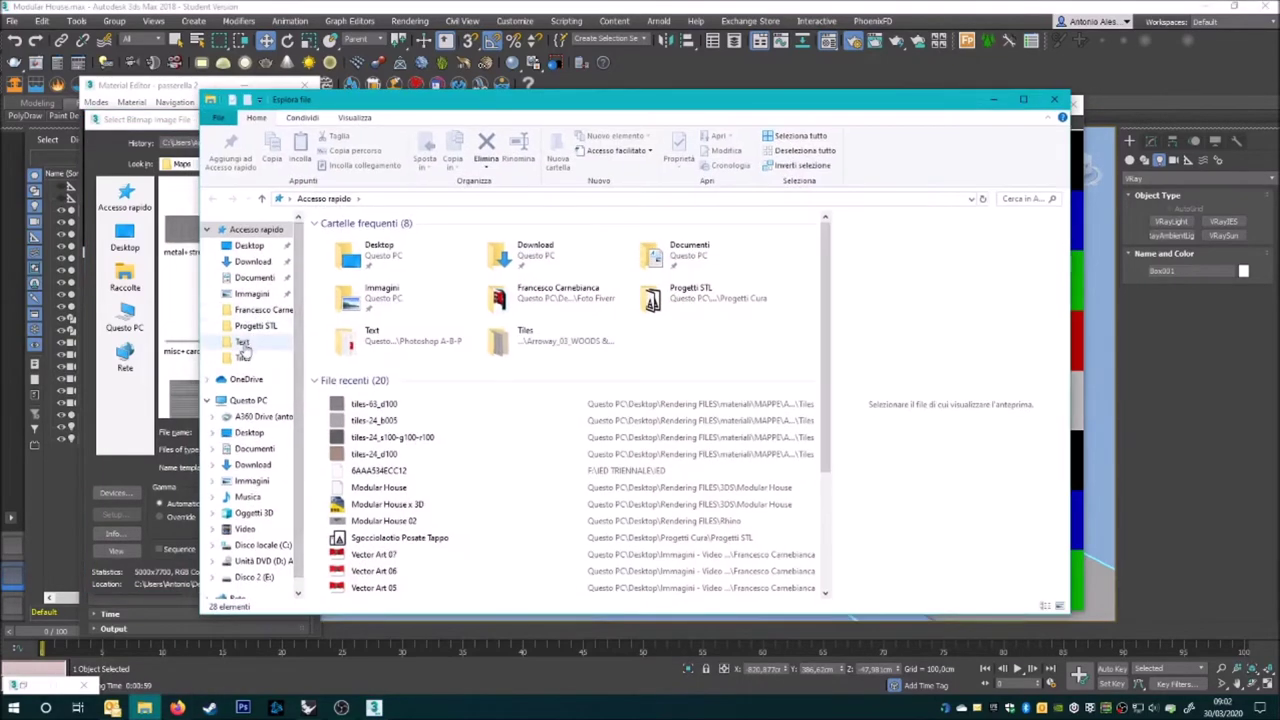
{"action": "left_click", "coordinate": [242, 357]}
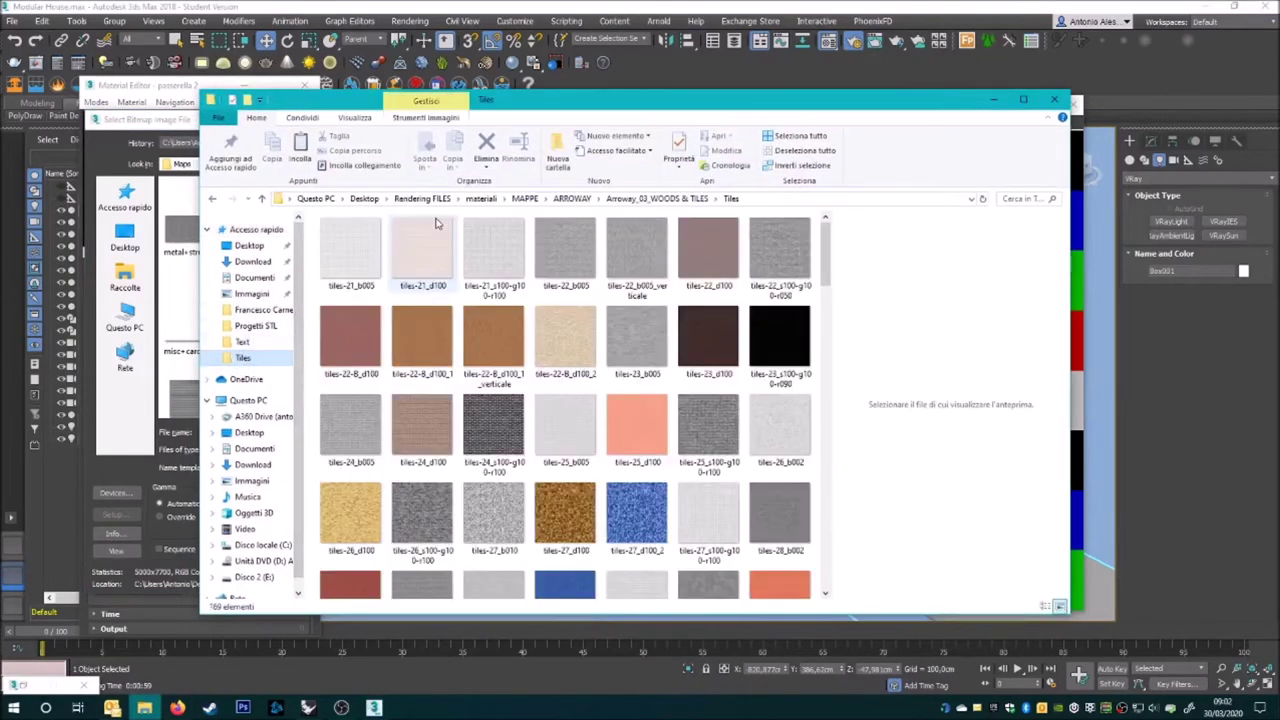
- View the Modular House (Geodesic Concept) 01 reference render from Rendering FILES > 3DS, then close it
{"action": "left_click", "coordinate": [249, 432]}
{"action": "double_click", "coordinate": [400, 250]}
{"action": "double_click", "coordinate": [400, 280]}
{"action": "double_click", "coordinate": [371, 297]}
{"action": "double_click", "coordinate": [498, 255]}
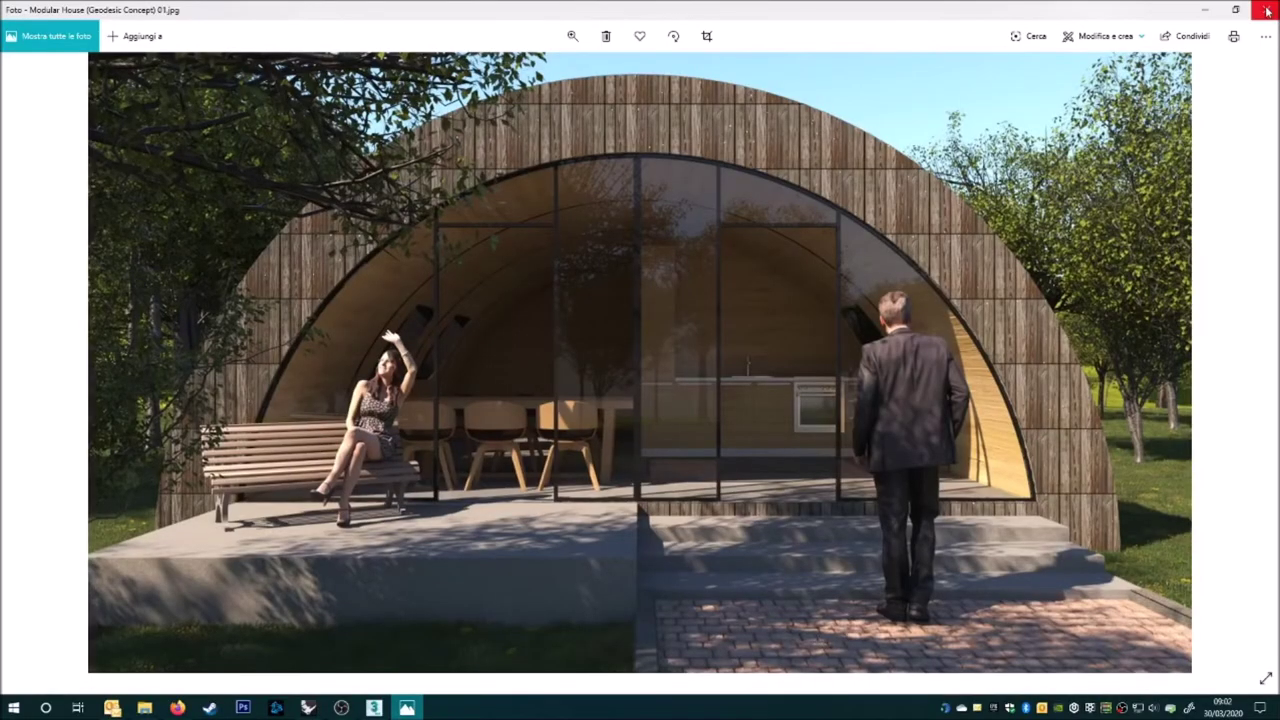
{"action": "left_click", "coordinate": [1267, 11]}
{"action": "left_click", "coordinate": [1055, 104]}
- Load tiles-24_d100 from the Tiles folder as the diffuse image
{"action": "key", "text": "BackSpace"}
{"action": "key", "text": "BackSpace"}
{"action": "double_click", "coordinate": [284, 224]}
{"action": "double_click", "coordinate": [477, 306]}
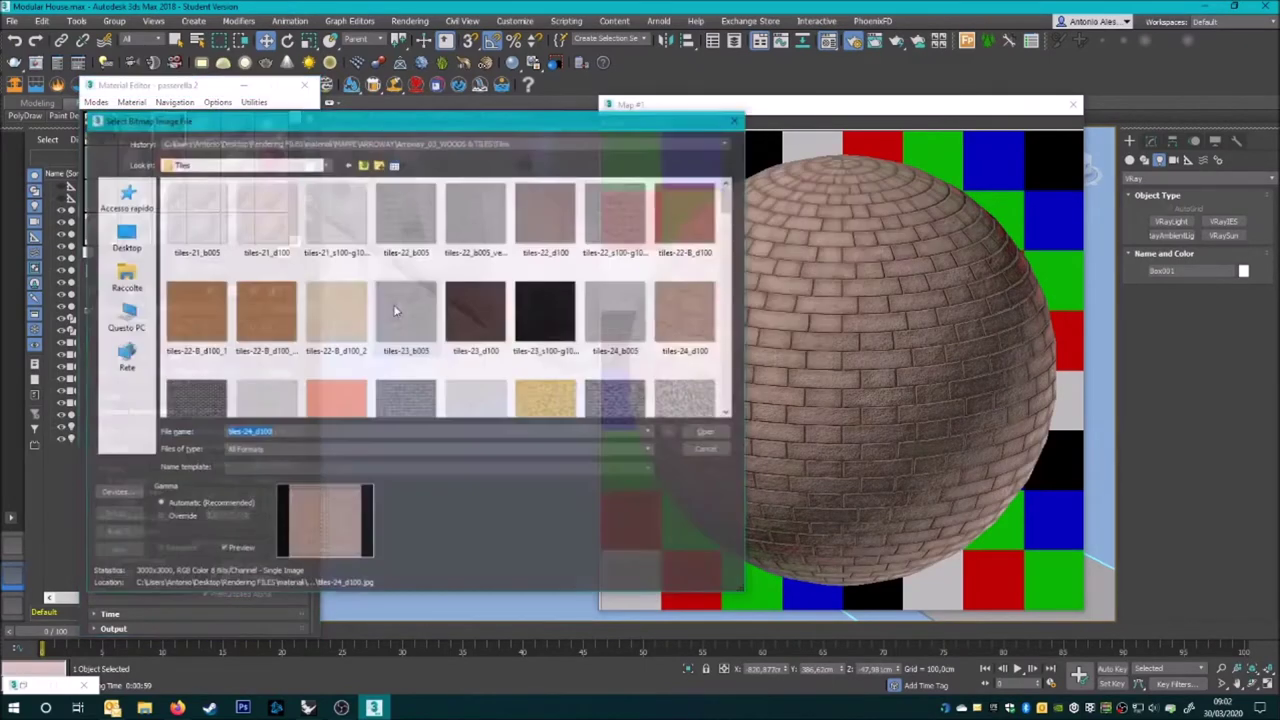
- Test tiles-63 images on the maps, including tiles-63_b050 as the bump
{"action": "scroll", "coordinate": [400, 320], "scroll_direction": "down", "scroll_amount": 3}
{"action": "scroll", "coordinate": [420, 323], "scroll_direction": "down", "scroll_amount": 3}
{"action": "scroll", "coordinate": [600, 300], "scroll_direction": "down", "scroll_amount": 3}
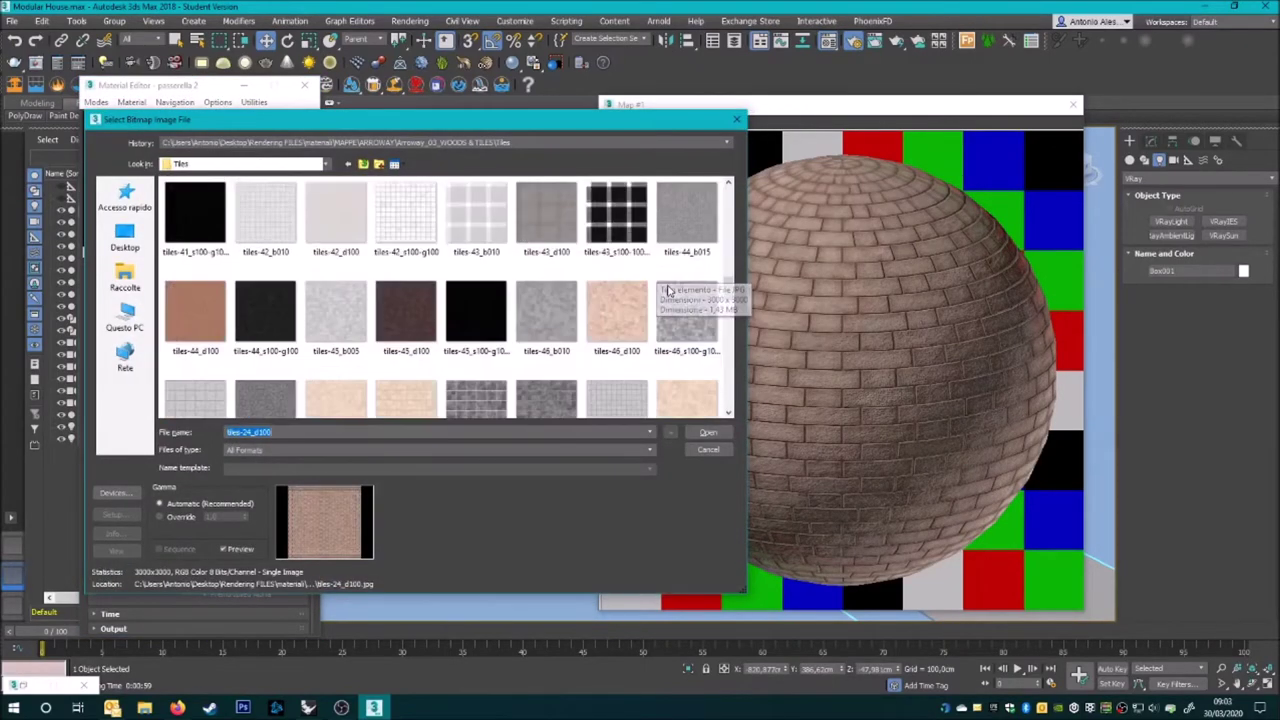
{"action": "scroll", "coordinate": [514, 329], "scroll_direction": "down", "scroll_amount": 3}
{"action": "scroll", "coordinate": [514, 329], "scroll_direction": "down", "scroll_amount": 3}
{"action": "scroll", "coordinate": [514, 329], "scroll_direction": "down", "scroll_amount": 3}
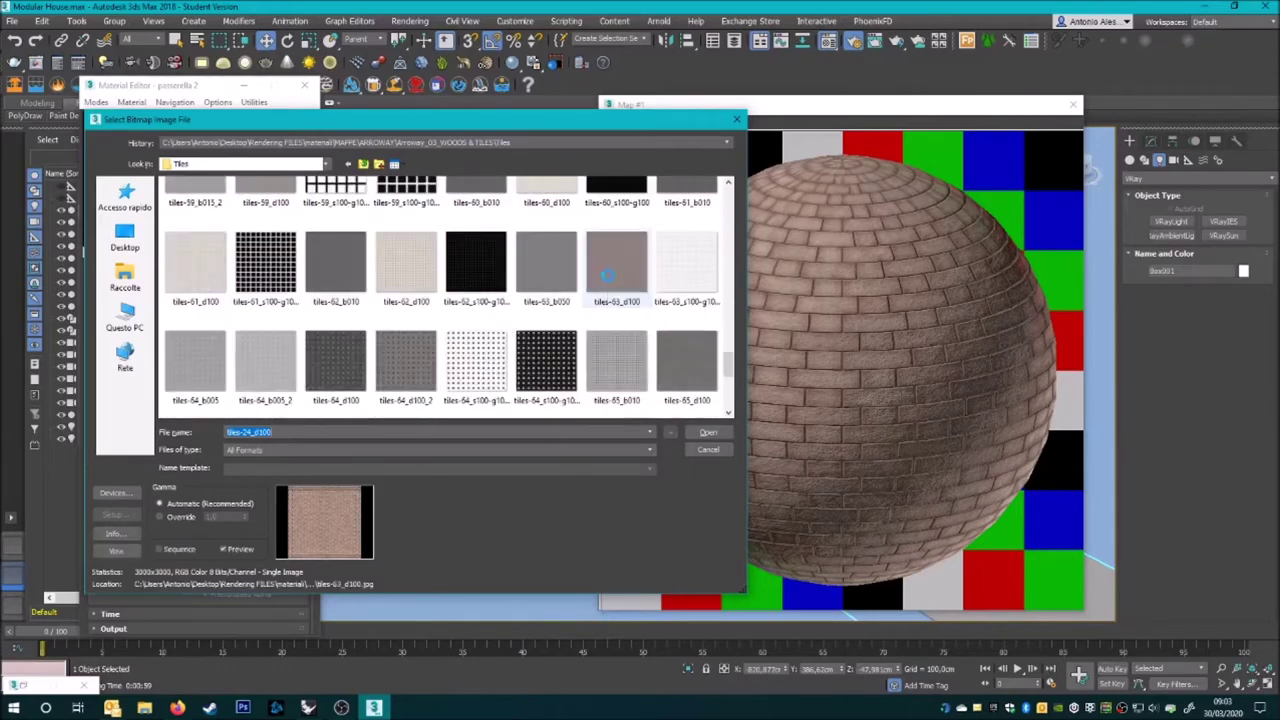
{"action": "double_click", "coordinate": [546, 320]}
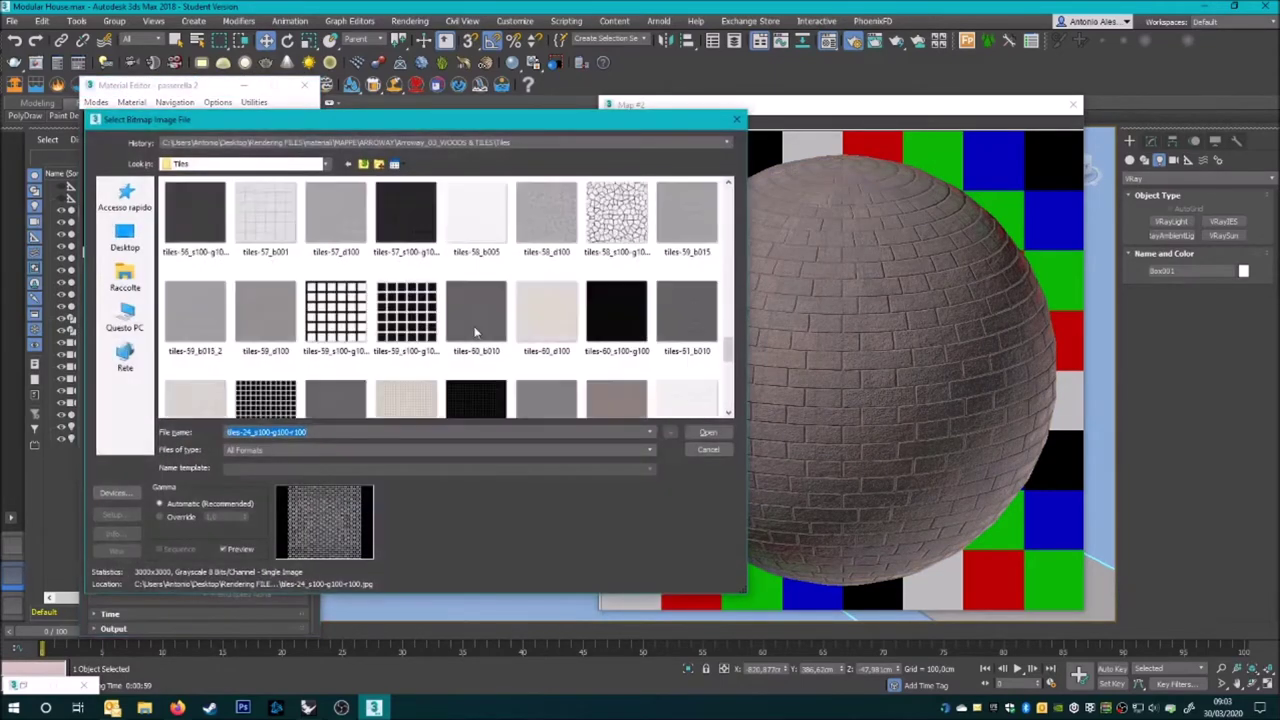
{"action": "scroll", "coordinate": [475, 332], "scroll_direction": "down", "scroll_amount": 3}
{"action": "left_click", "coordinate": [704, 435]}
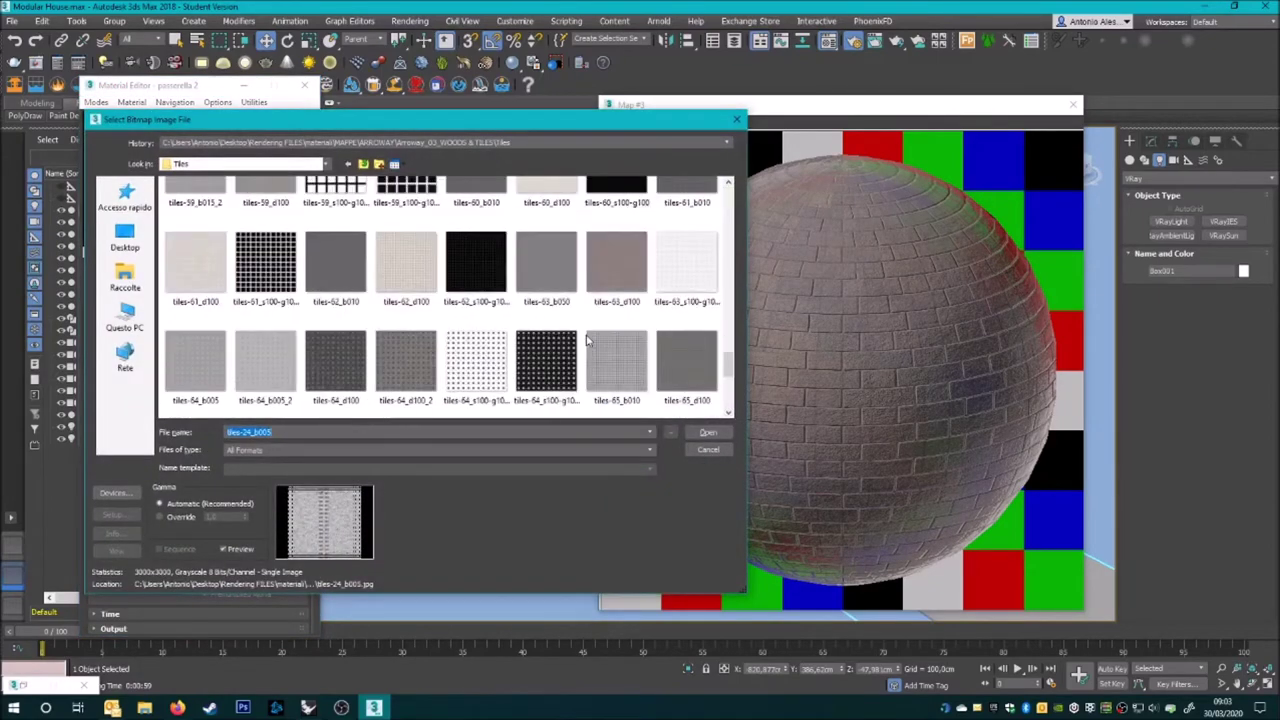
{"action": "double_click", "coordinate": [575, 285]}
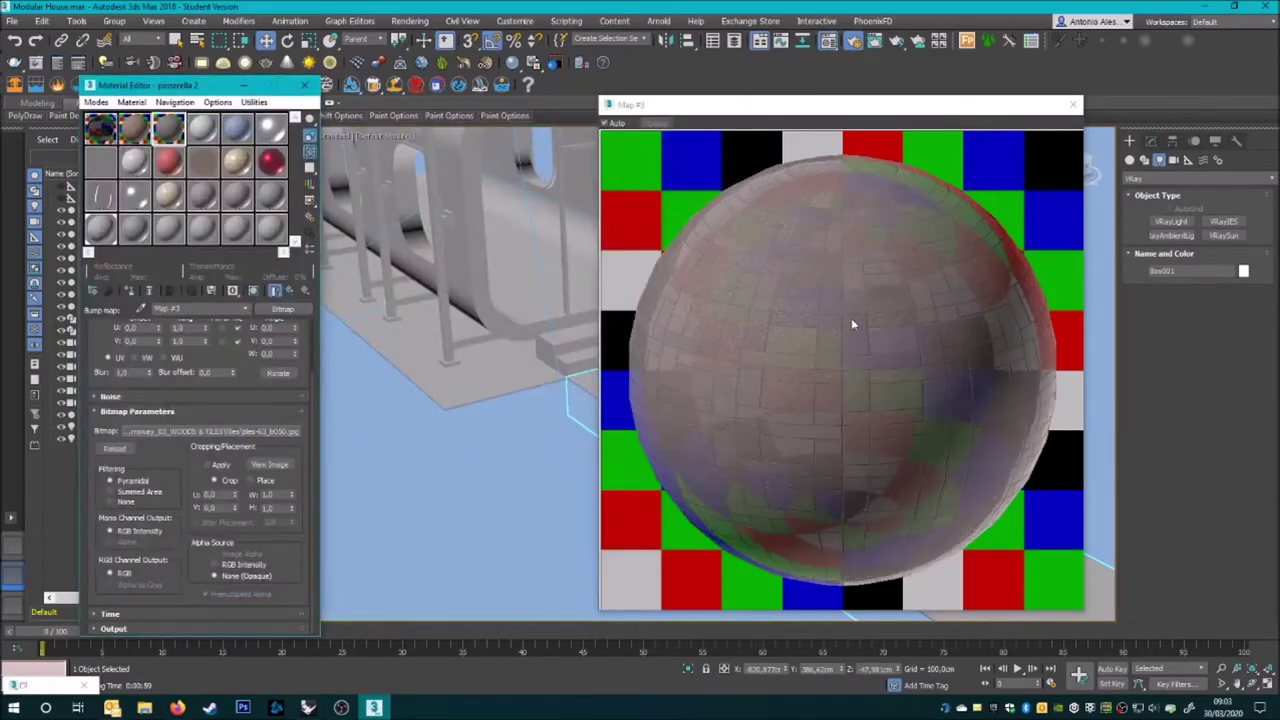
- Restore tiles-24_b005 as the bump and tiles-24_s100-g100 as the reflection image
{"action": "left_click", "coordinate": [300, 431]}
{"action": "left_click", "coordinate": [548, 320]}
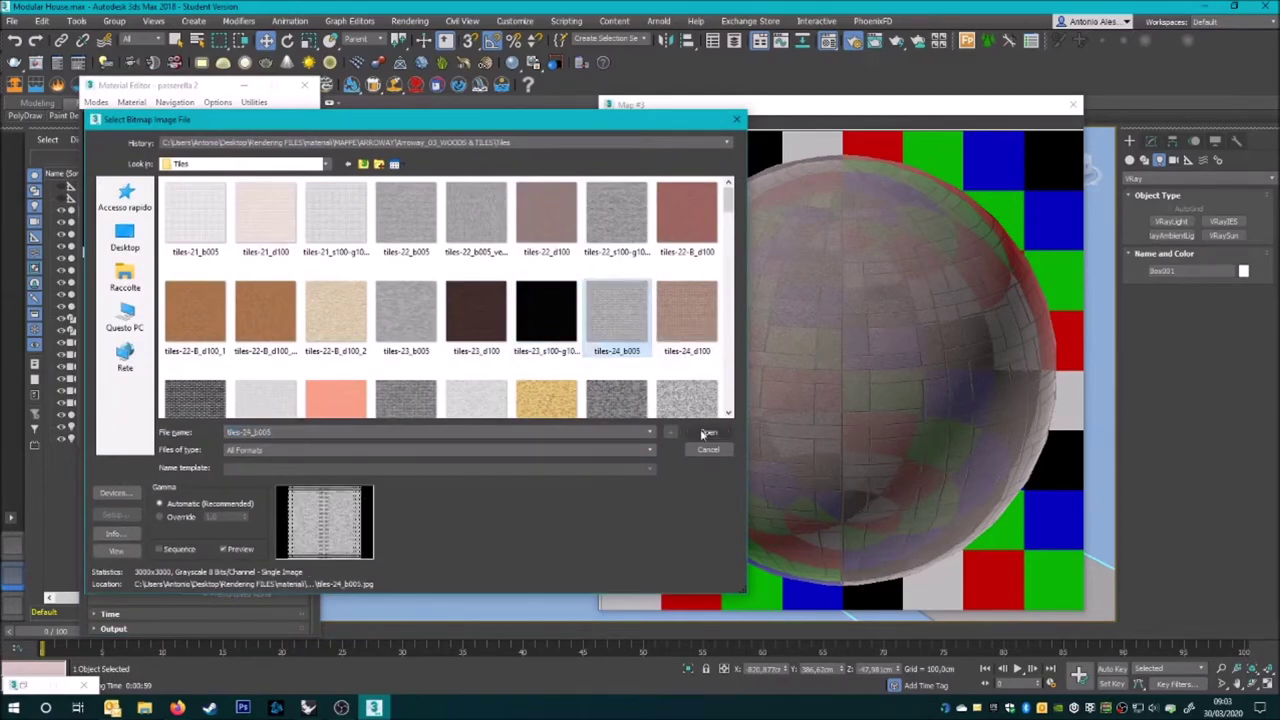
{"action": "double_click", "coordinate": [660, 320]}
{"action": "left_click", "coordinate": [210, 431]}
{"action": "left_click", "coordinate": [195, 362]}
{"action": "left_click", "coordinate": [693, 432]}
- Restore tiles-24_d100 as the diffuse image and close the map preview
{"action": "left_click", "coordinate": [300, 325]}
{"action": "left_click", "coordinate": [687, 315]}
{"action": "left_click", "coordinate": [701, 433]}
{"action": "left_click", "coordinate": [1073, 104]}
{"action": "left_click", "coordinate": [1151, 141]}
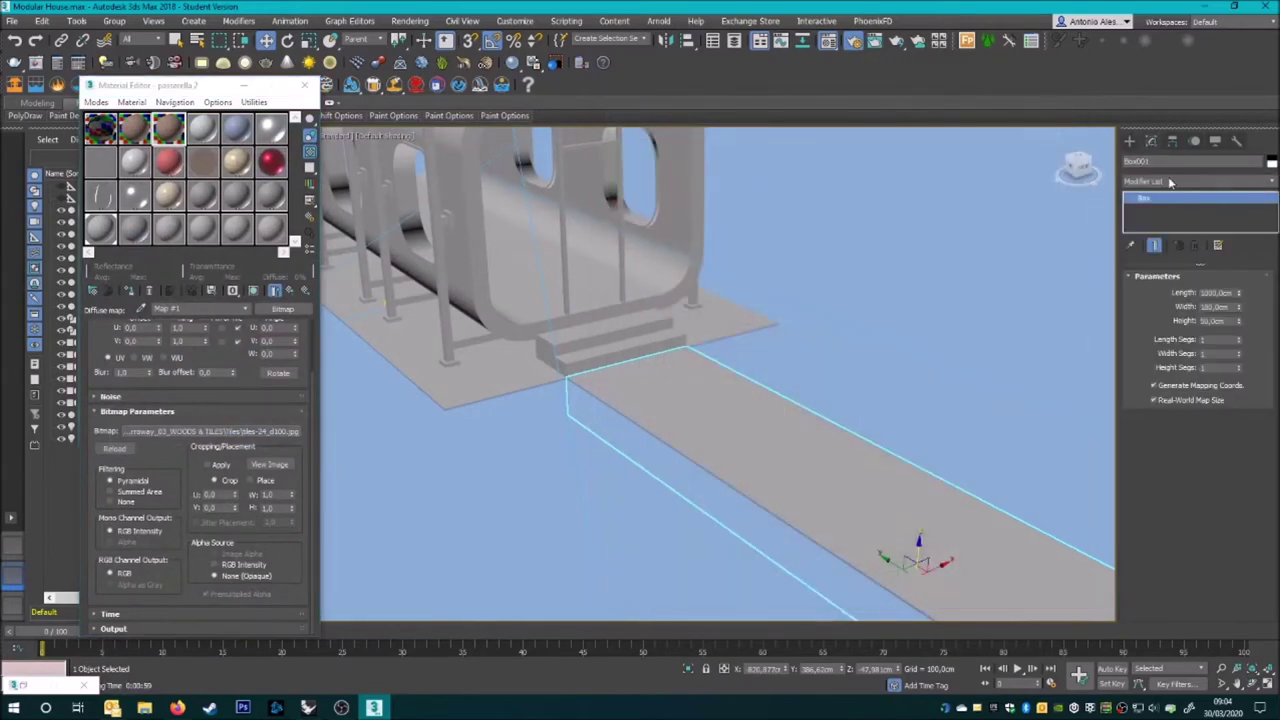
- Assign the brick material to the walkway and add a UVW Map modifier
{"action": "left_click", "coordinate": [131, 291]}
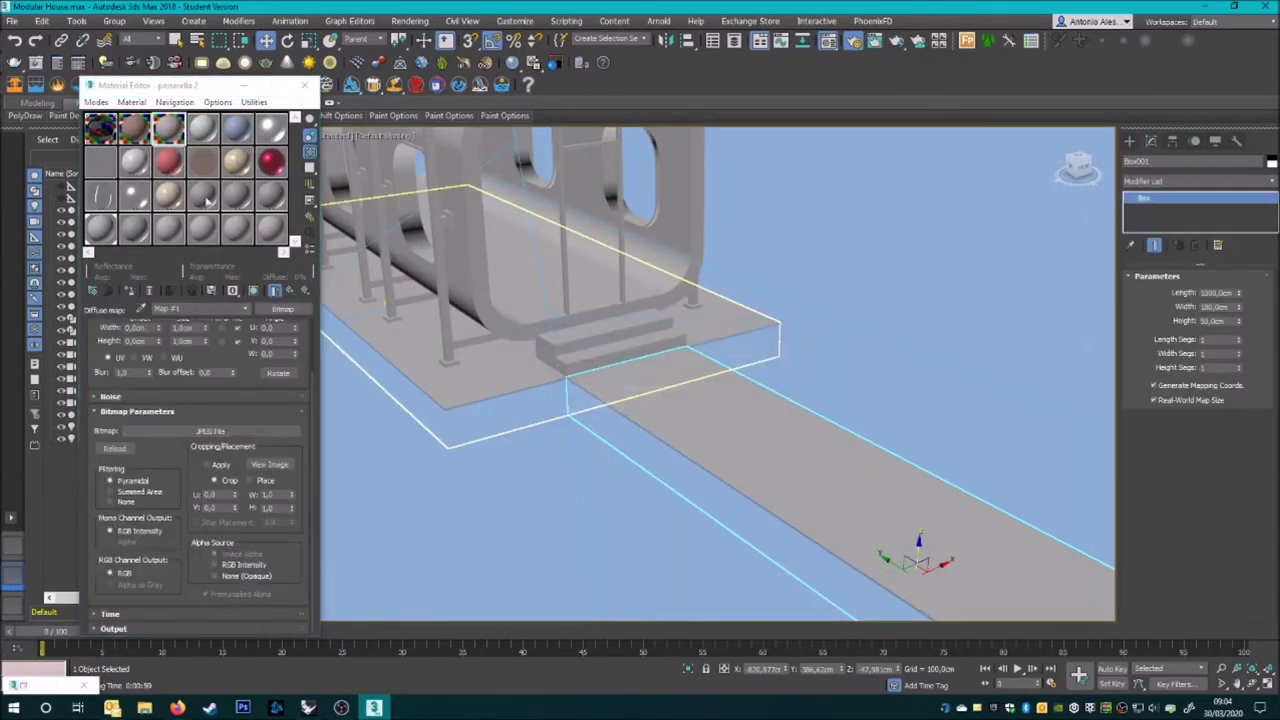
{"action": "left_click", "coordinate": [303, 150]}
{"action": "left_click", "coordinate": [1200, 181]}
{"action": "left_click", "coordinate": [1190, 537]}
- Set the box UVW mapping Length, Width and Height to 500 cm
{"action": "type", "text": "100,0cm"}
{"action": "key", "text": "Tab"}
{"action": "type", "text": "100,"}
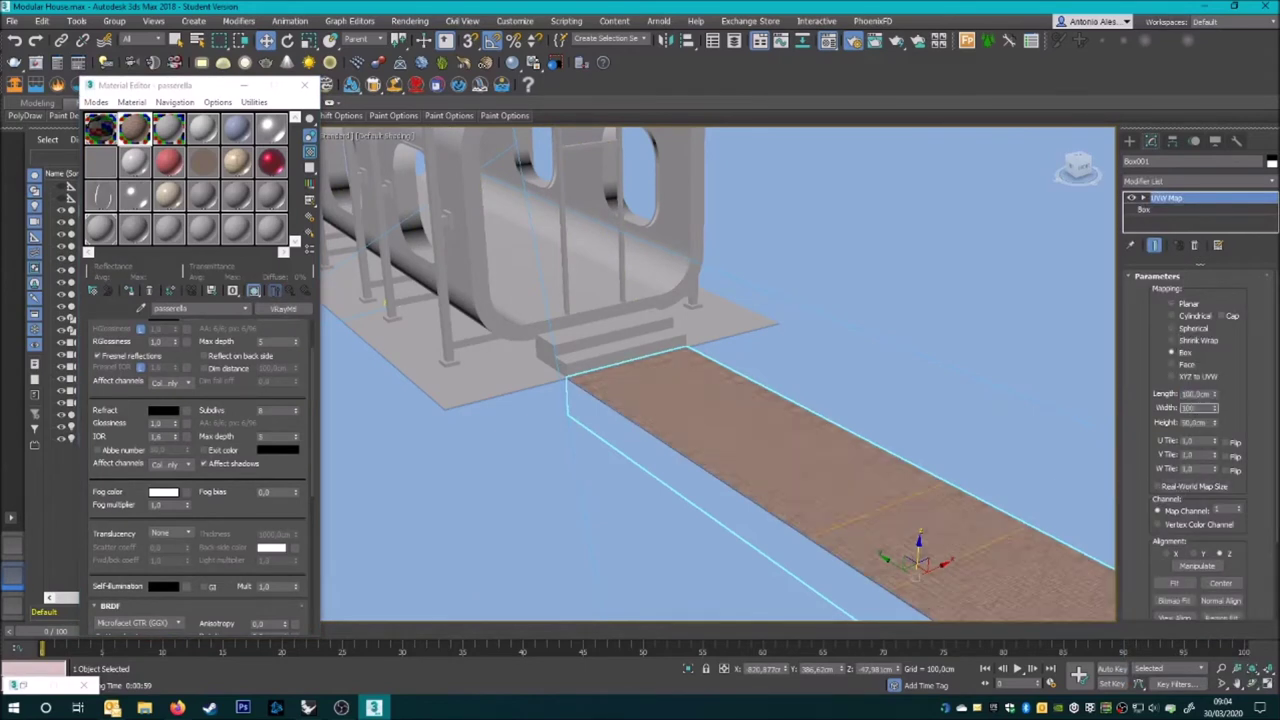
{"action": "type", "text": "0"}
{"action": "key", "text": "Tab"}
{"action": "type", "text": "500"}
{"action": "key", "text": "Tab"}
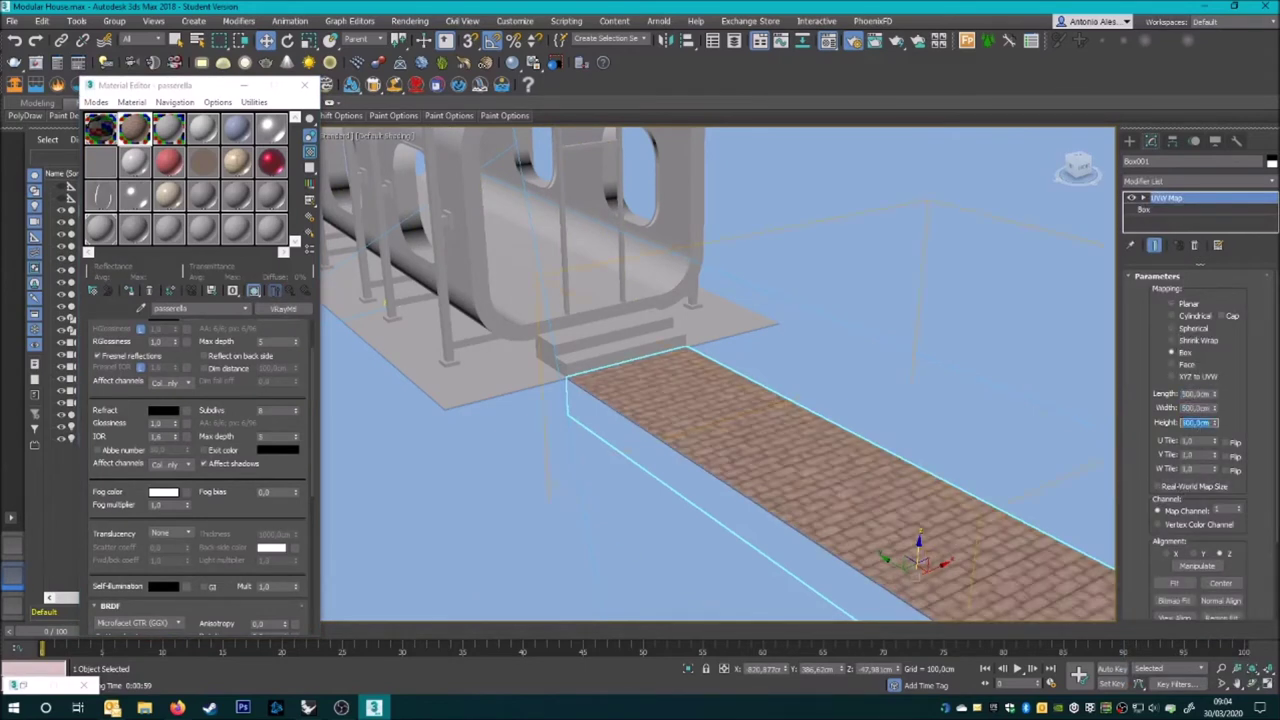
{"action": "left_click", "coordinate": [1200, 181]}
- Set the VRayDisplacementMod texmap to a tiles-24_b005 Bitmap
{"action": "scroll", "coordinate": [1200, 450], "scroll_direction": "down", "scroll_amount": 5}
{"action": "left_click", "coordinate": [1200, 400]}
{"action": "left_click", "coordinate": [1197, 374]}
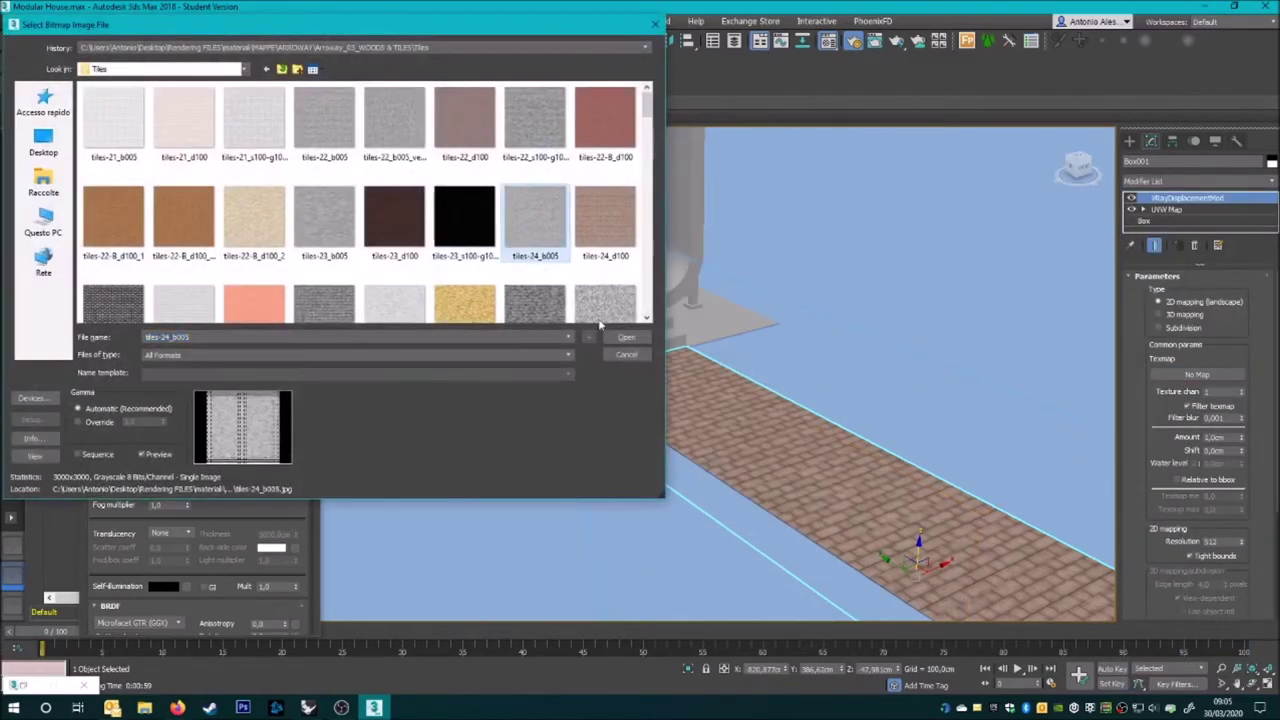
{"action": "double_click", "coordinate": [520, 222]}
- Switch to the camera view and start a V-Ray test render from Render Setup
{"action": "key", "text": "c"}
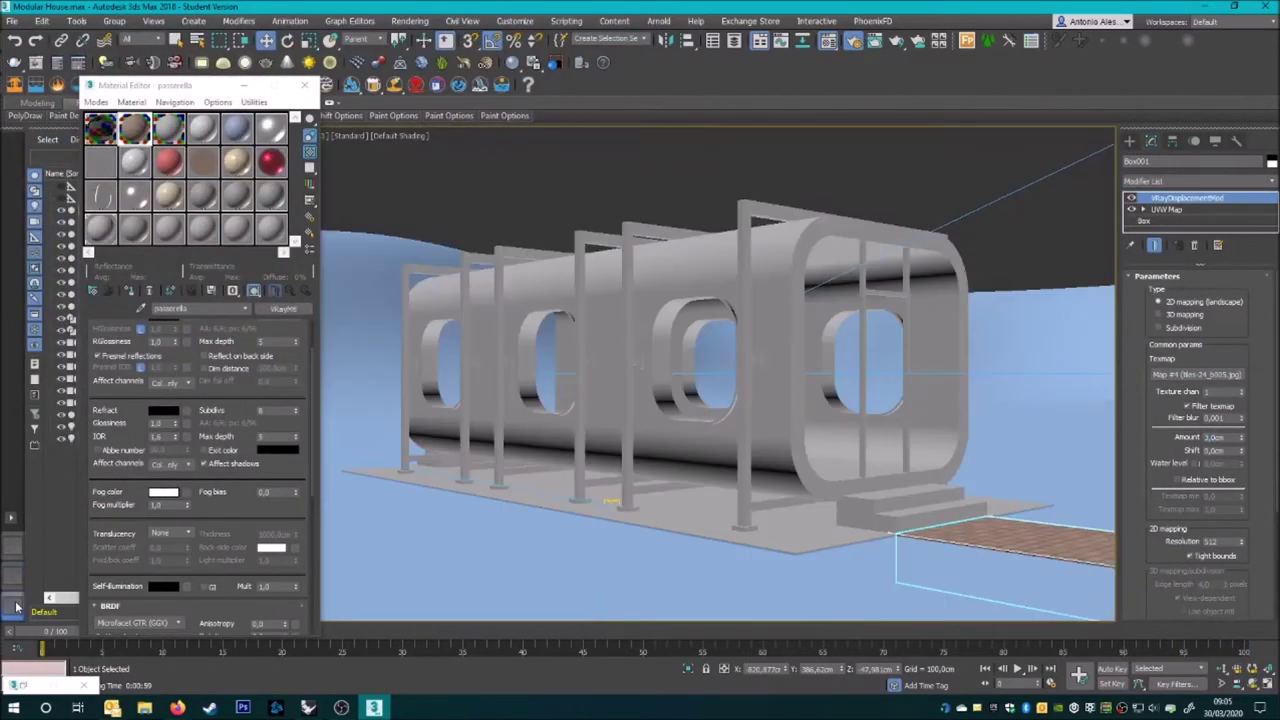
{"action": "left_click", "coordinate": [800, 190]}
{"action": "key", "text": "F10"}
{"action": "left_click", "coordinate": [1218, 205]}
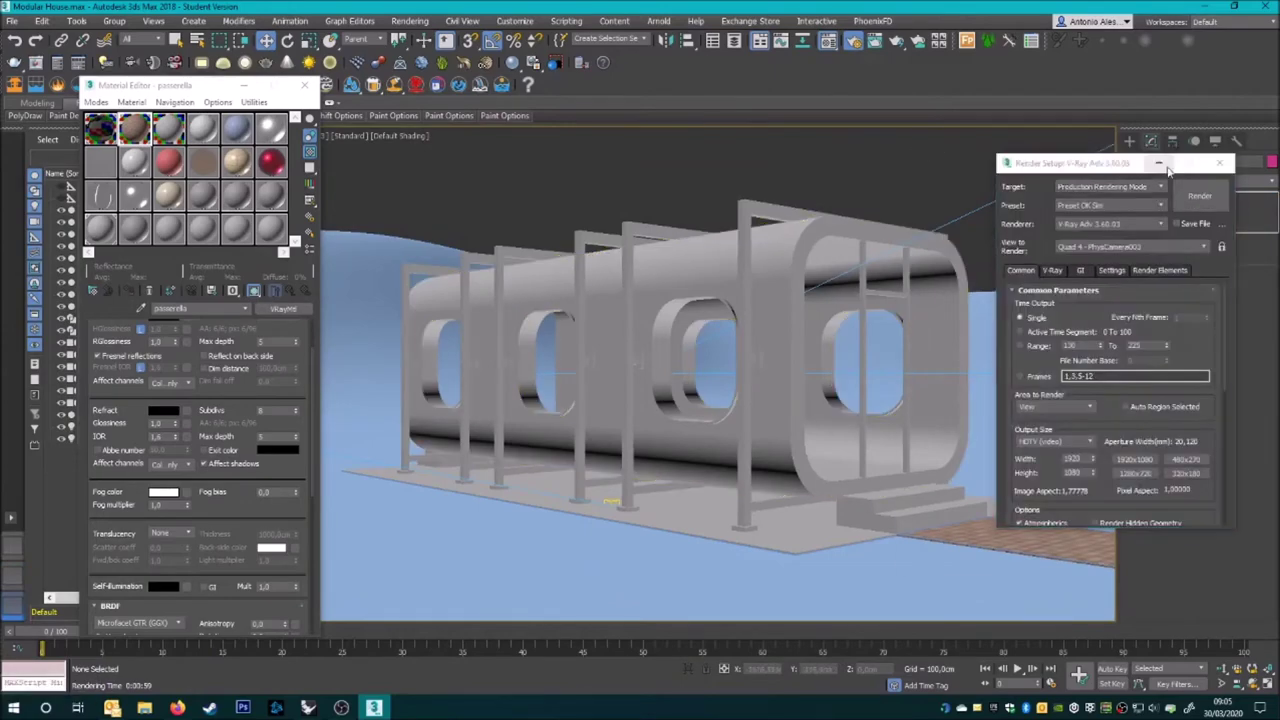
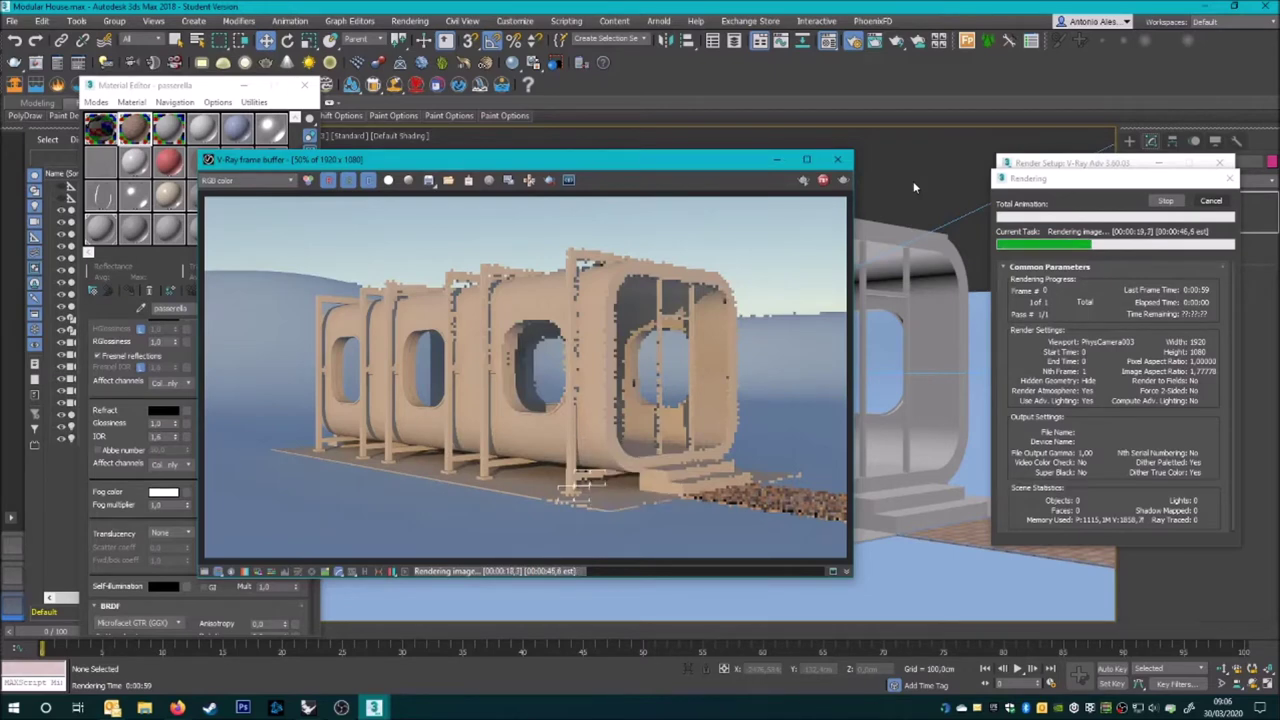
- Review the V-Ray render, then open passerella 2 and a magnified Nero lucido sample preview
{"action": "scroll", "coordinate": [508, 460], "scroll_direction": "up", "scroll_amount": 2}
{"action": "scroll", "coordinate": [508, 460], "scroll_direction": "up", "scroll_amount": 3}
{"action": "mouse_move", "coordinate": [624, 452]}
{"action": "middle_mouse_down"}
{"action": "mouse_move", "coordinate": [491, 420]}
{"action": "mouse_move", "coordinate": [592, 423]}
{"action": "middle_mouse_up"}
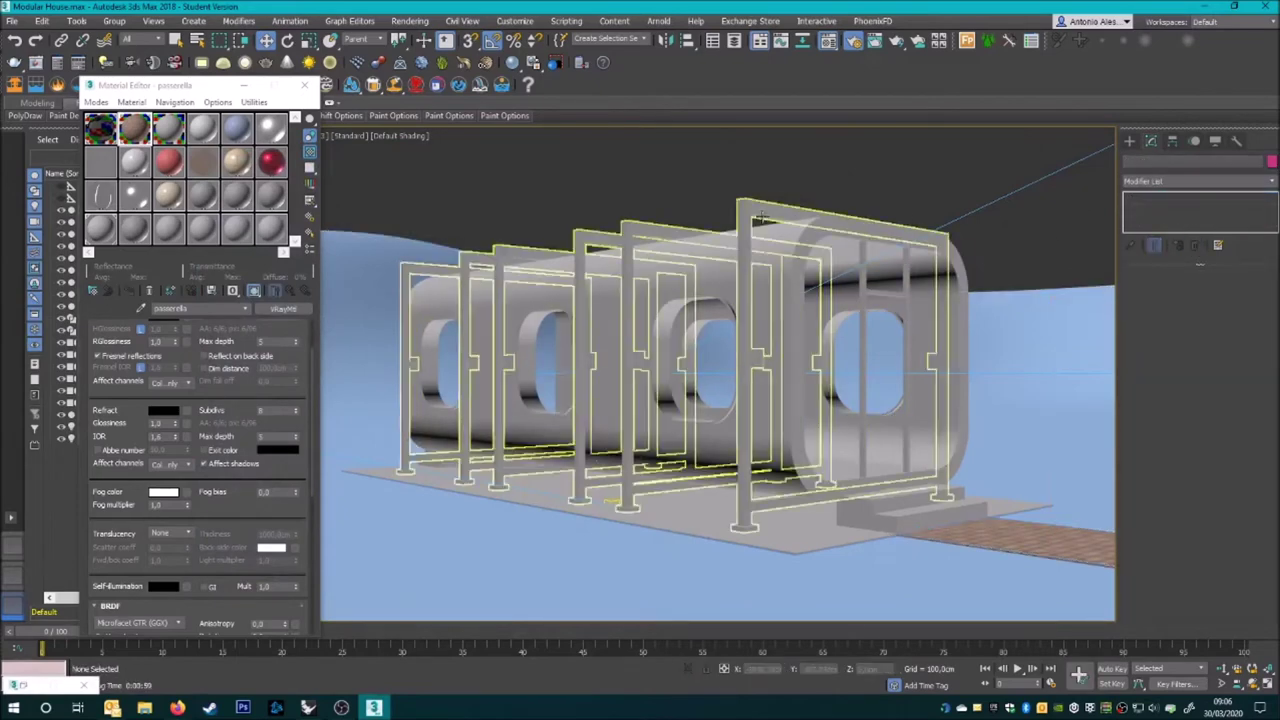
{"action": "left_click", "coordinate": [168, 128]}
{"action": "left_click", "coordinate": [302, 292]}
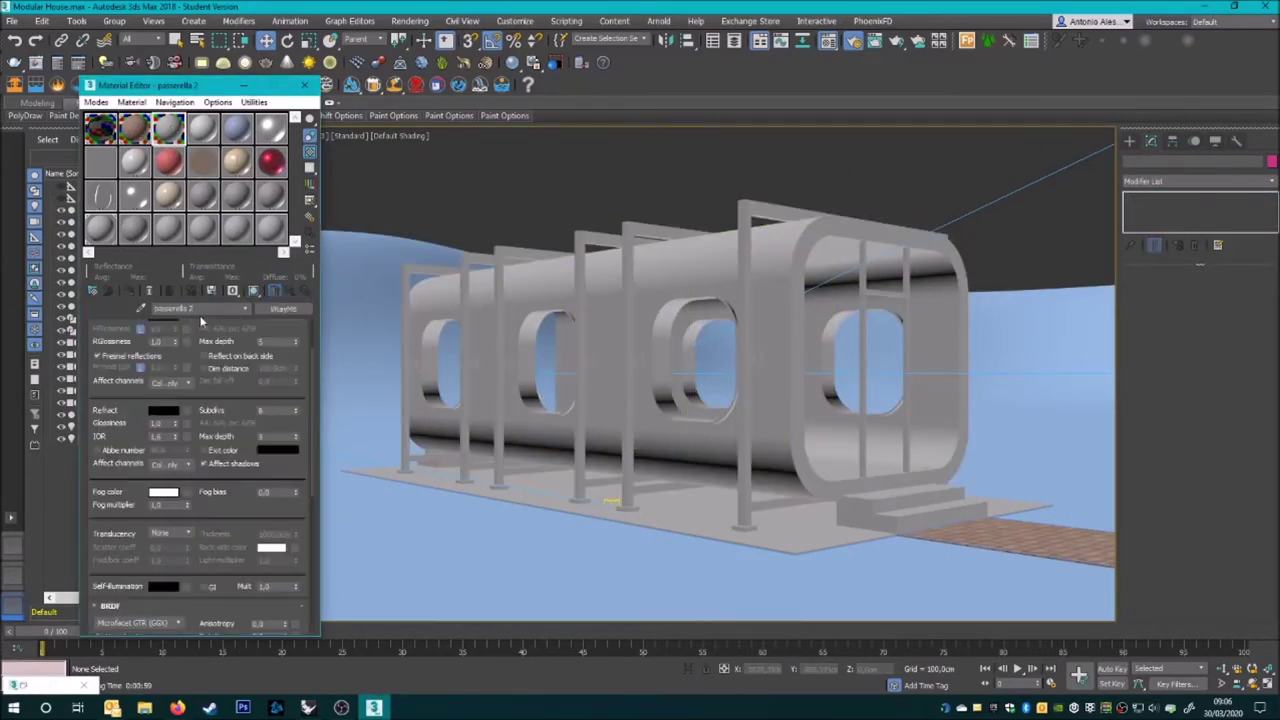
{"action": "double_click", "coordinate": [200, 200]}
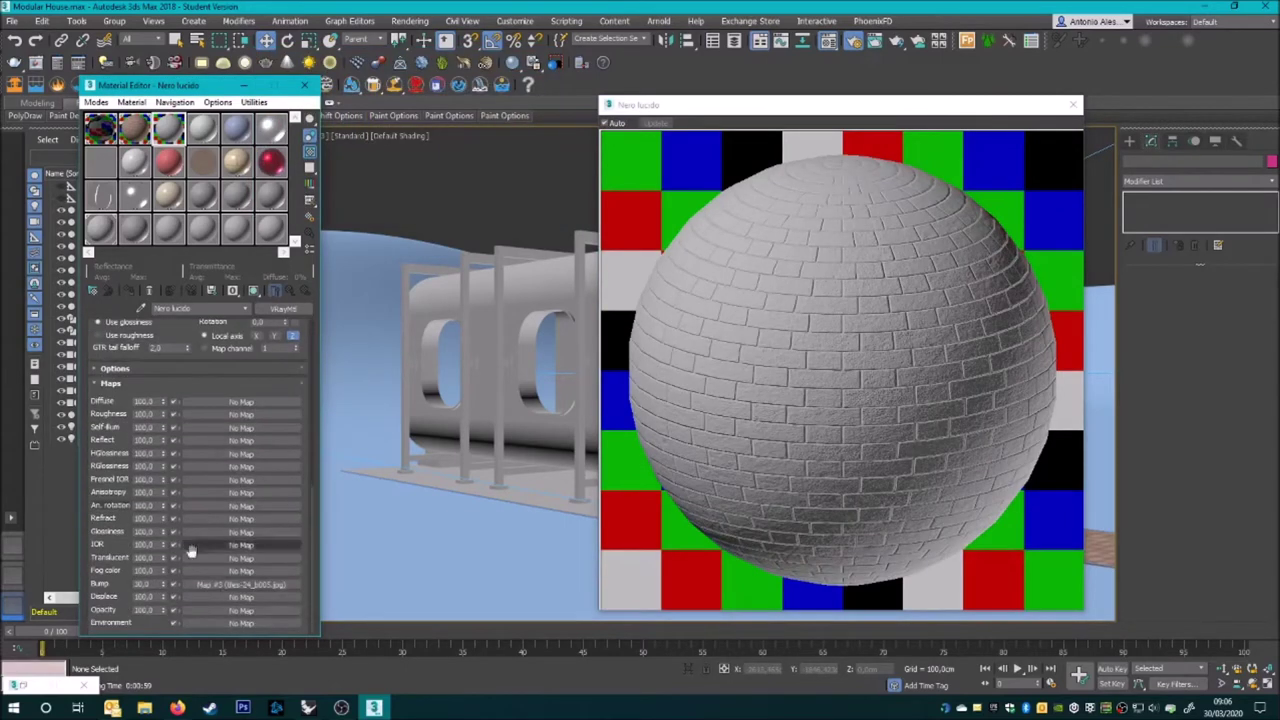
- Set Nero lucido's diffuse colour to near-black and its reflection colour to dark grey
{"action": "left_click", "coordinate": [163, 340]}
{"action": "left_click_drag", "start_coordinate": [382, 95], "coordinate": [382, 185]}
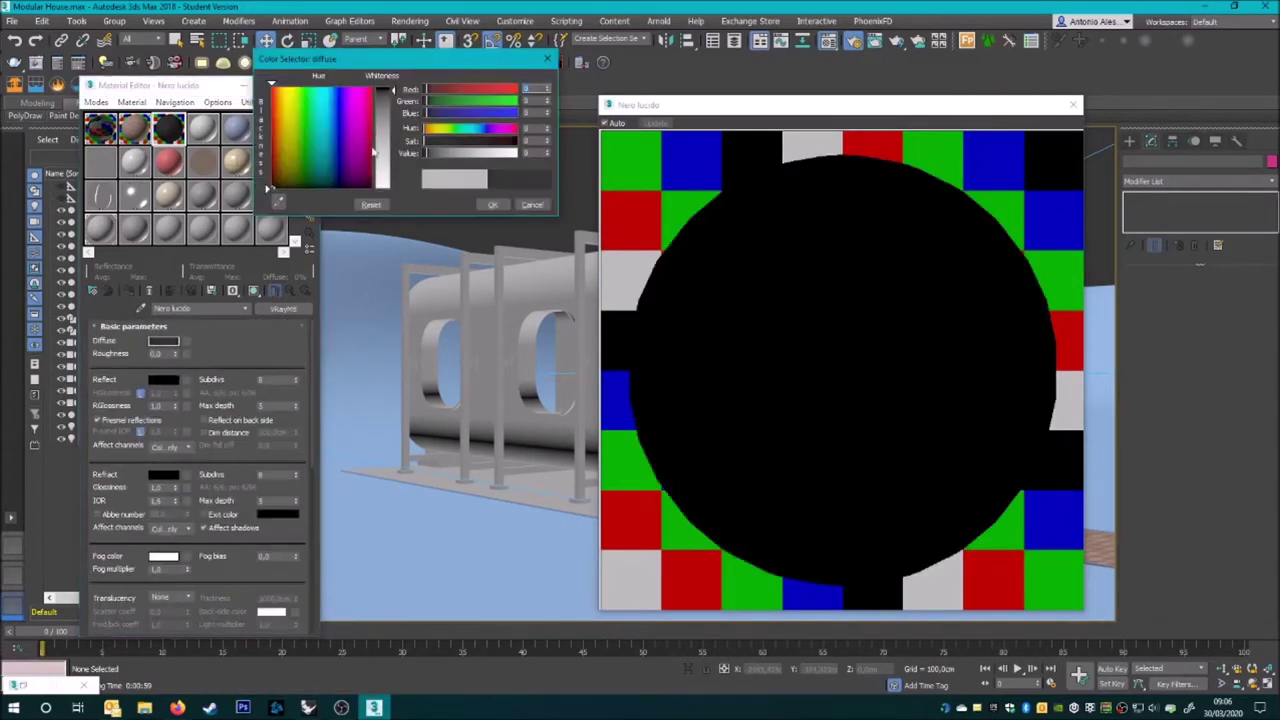
{"action": "left_click", "coordinate": [492, 204]}
{"action": "left_click", "coordinate": [163, 379]}
{"action": "left_click_drag", "start_coordinate": [383, 93], "coordinate": [378, 140]}
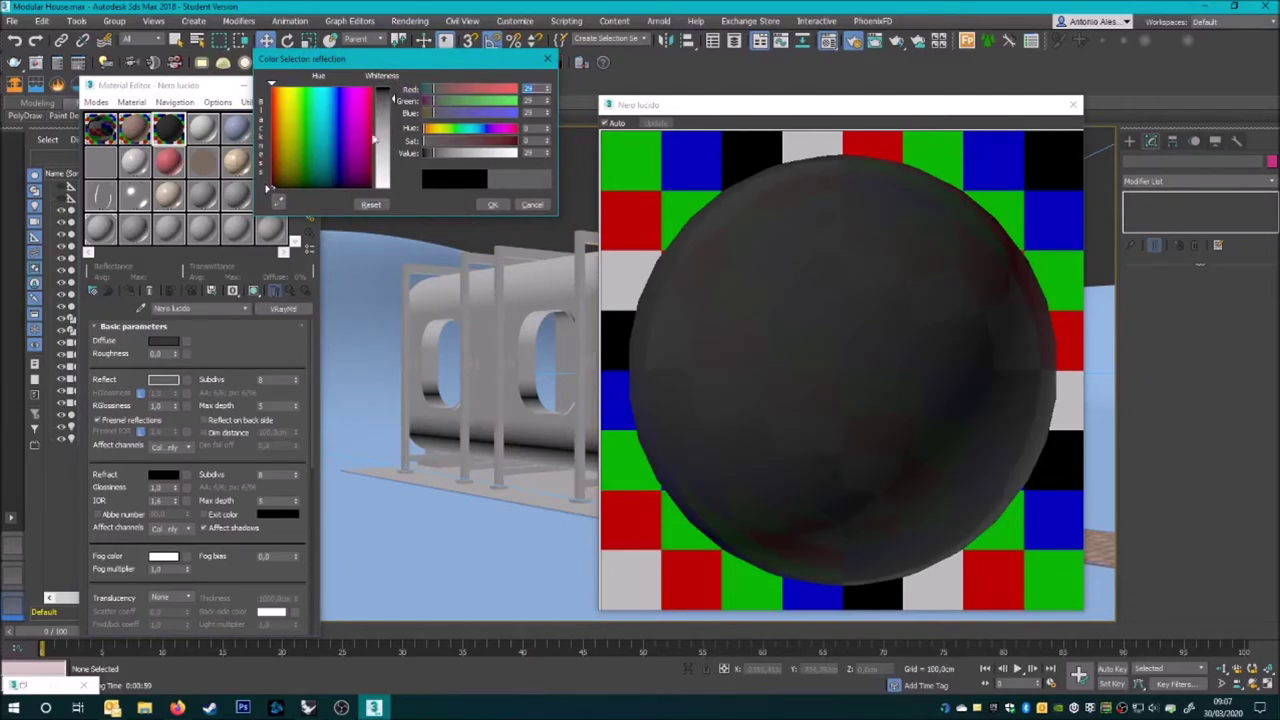
{"action": "left_click", "coordinate": [492, 204]}
- Add a Bitmap map to the Bump slot and load a first texture image
{"action": "scroll", "coordinate": [123, 470], "scroll_direction": "down", "scroll_amount": 5}
{"action": "scroll", "coordinate": [123, 470], "scroll_direction": "down", "scroll_amount": 3}
{"action": "left_click", "coordinate": [241, 583]}
{"action": "double_click", "coordinate": [560, 200]}
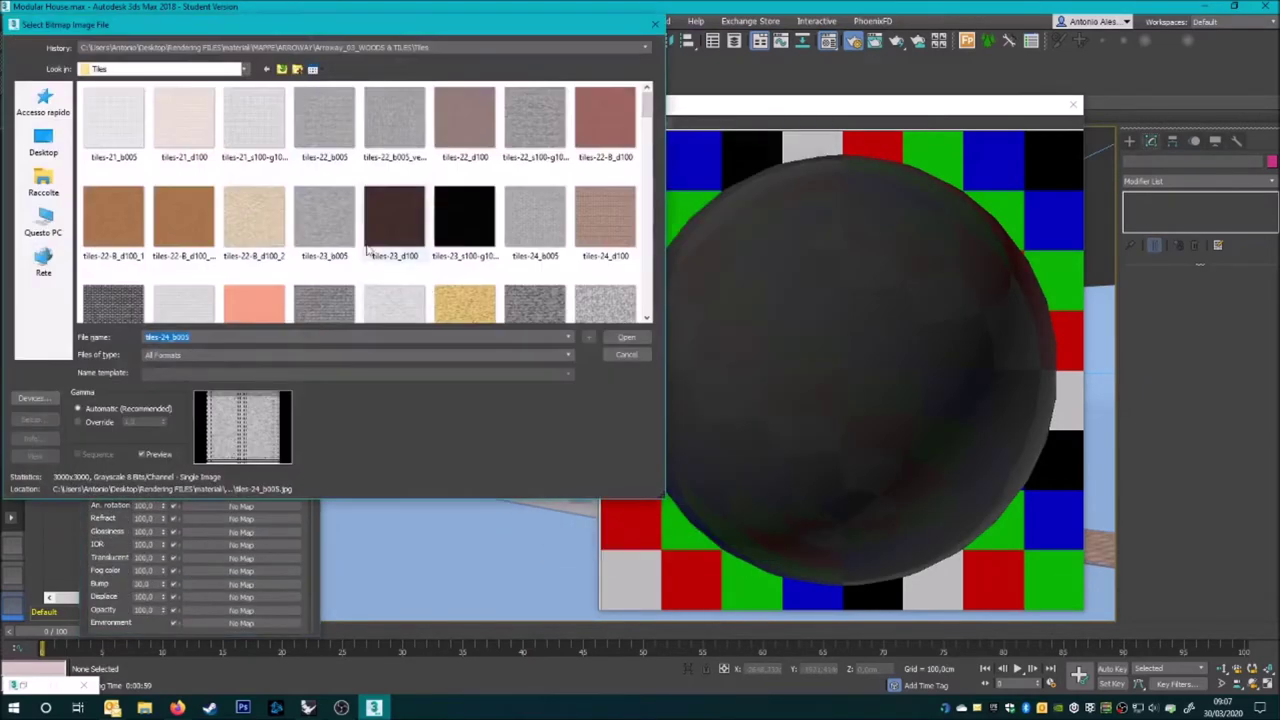
{"action": "double_click", "coordinate": [425, 203]}
{"action": "scroll", "coordinate": [425, 203], "scroll_direction": "down", "scroll_amount": 3}
{"action": "scroll", "coordinate": [400, 210], "scroll_direction": "down", "scroll_amount": 3}
{"action": "left_click", "coordinate": [114, 222]}
{"action": "double_click", "coordinate": [114, 222]}
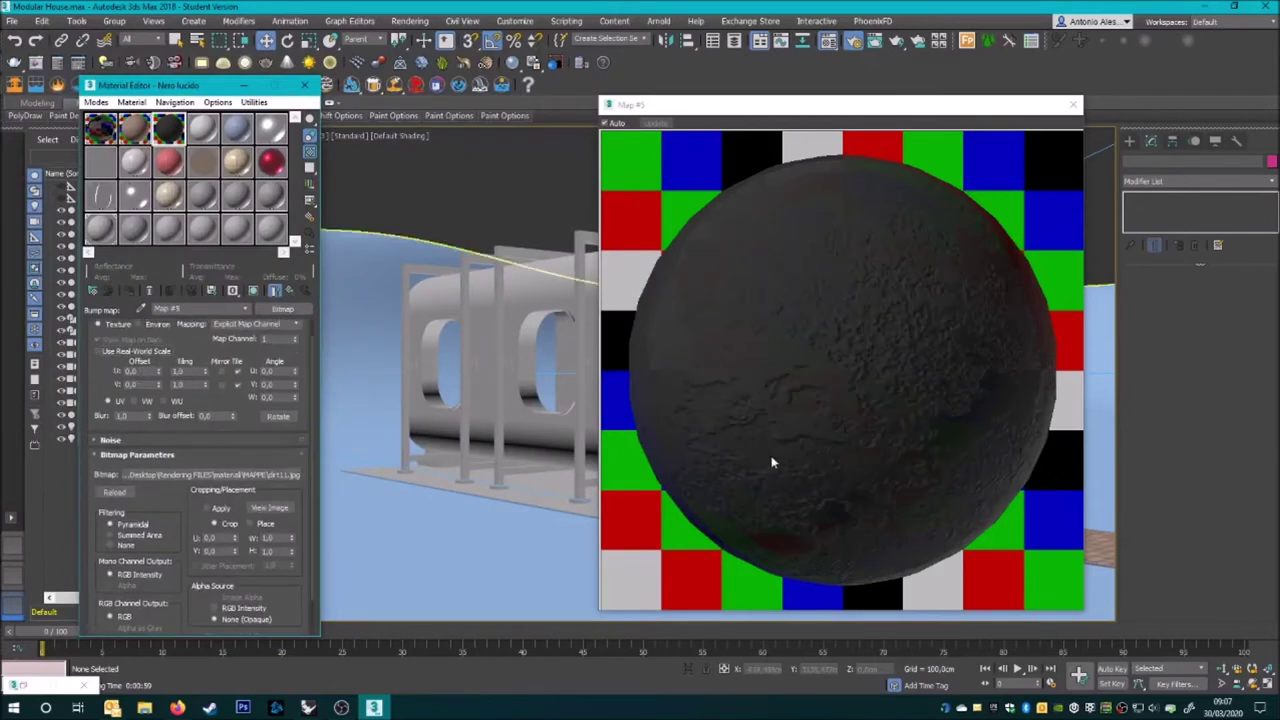
- Browse the Immagini Random folder and try rust4bump as the bump image
{"action": "scroll", "coordinate": [190, 424], "scroll_direction": "up", "scroll_amount": 1}
{"action": "left_click", "coordinate": [207, 497]}
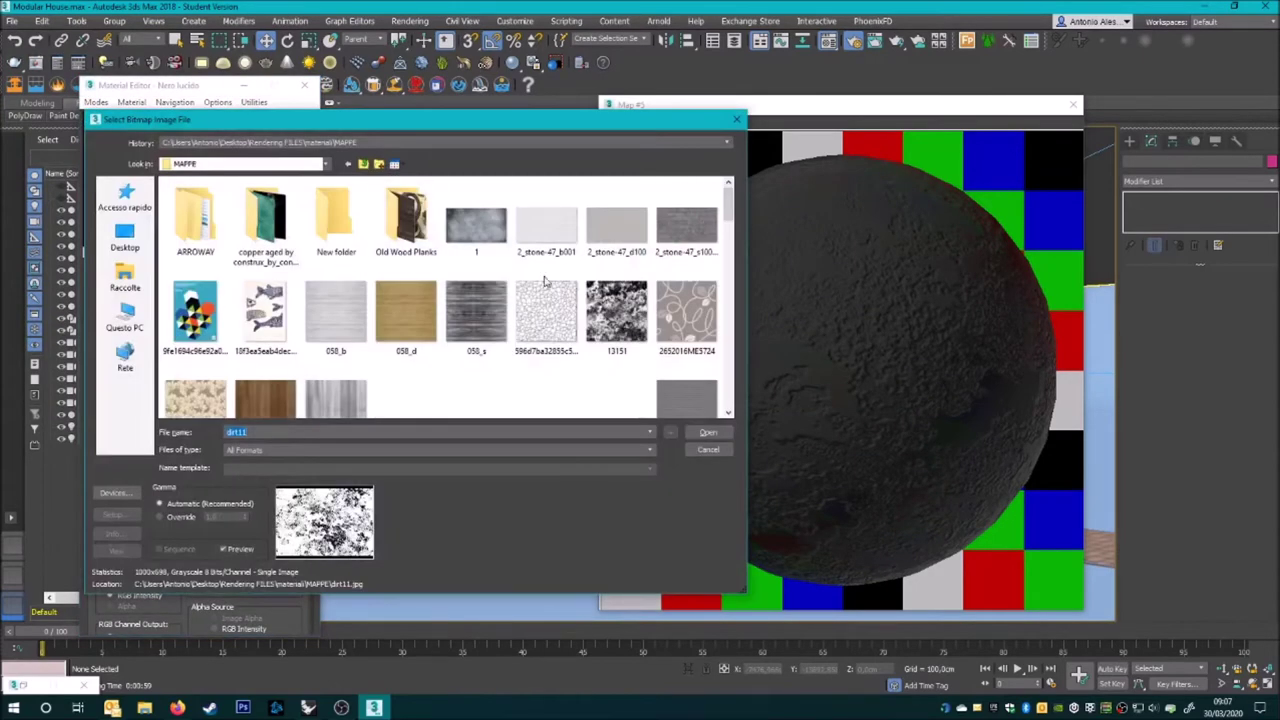
{"action": "key", "text": "BackSpace"}
{"action": "double_click", "coordinate": [300, 206]}
{"action": "scroll", "coordinate": [441, 284], "scroll_direction": "down", "scroll_amount": 2}
{"action": "scroll", "coordinate": [441, 284], "scroll_direction": "down", "scroll_amount": 2}
{"action": "scroll", "coordinate": [441, 284], "scroll_direction": "down", "scroll_amount": 2}
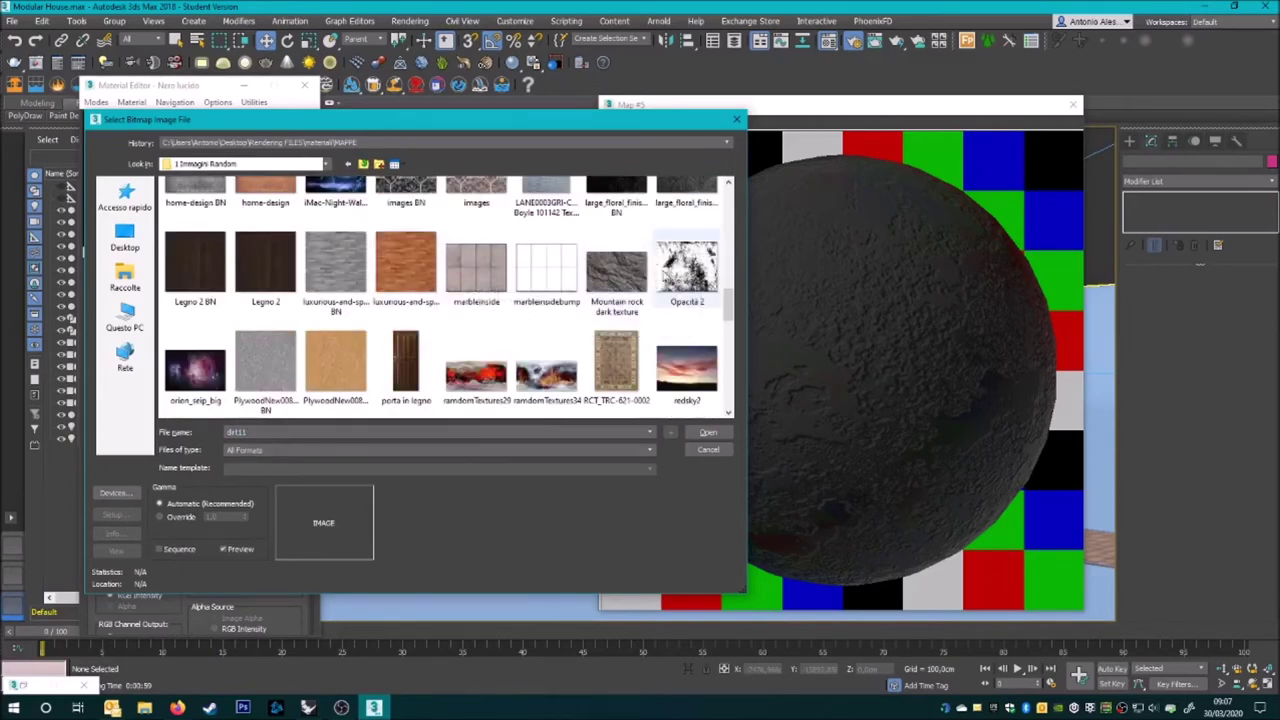
{"action": "left_click", "coordinate": [655, 273]}
{"action": "scroll", "coordinate": [655, 273], "scroll_direction": "down", "scroll_amount": 2}
{"action": "left_click", "coordinate": [406, 301]}
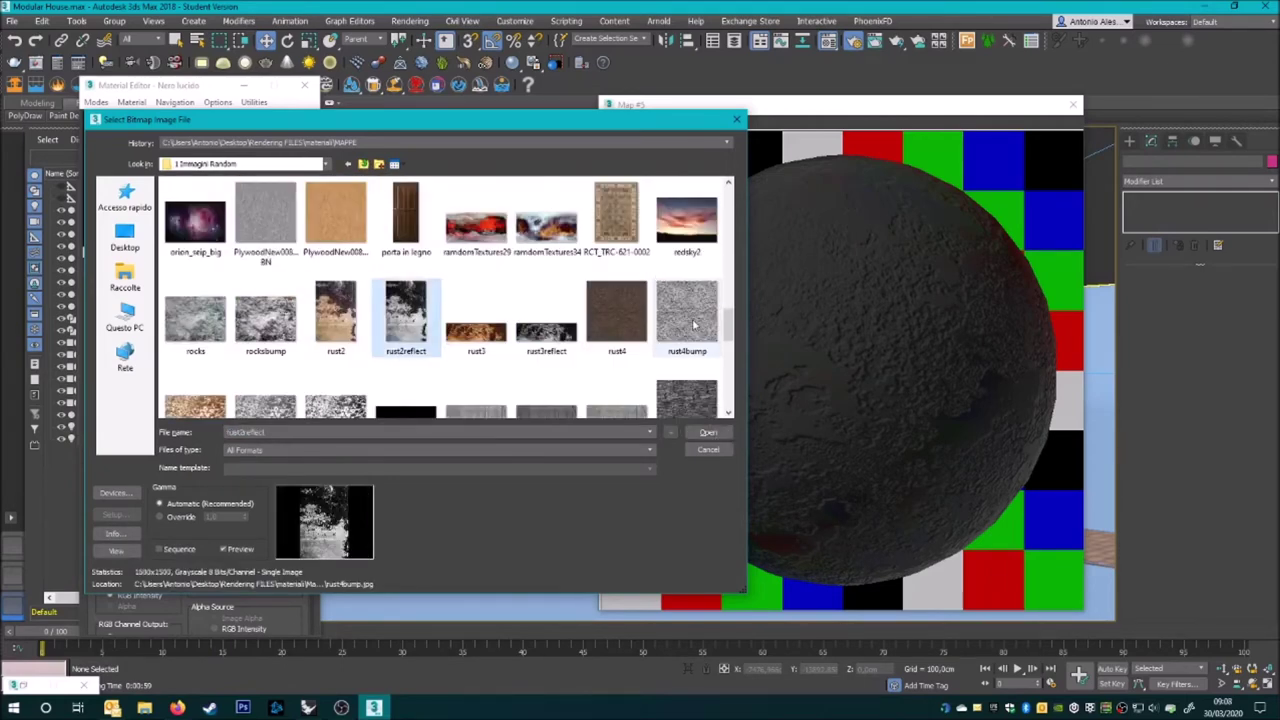
{"action": "double_click", "coordinate": [694, 323]}
- Try Opacità 2, then settle on rust2reflect.jpg as the bump image
{"action": "left_click", "coordinate": [210, 495]}
{"action": "scroll", "coordinate": [500, 300], "scroll_direction": "down", "scroll_amount": 3}
{"action": "double_click", "coordinate": [525, 292]}
{"action": "left_click", "coordinate": [210, 495]}
{"action": "scroll", "coordinate": [450, 300], "scroll_direction": "down", "scroll_amount": 5}
{"action": "scroll", "coordinate": [450, 300], "scroll_direction": "down", "scroll_amount": 3}
{"action": "left_click", "coordinate": [406, 318]}
{"action": "left_click", "coordinate": [707, 432]}
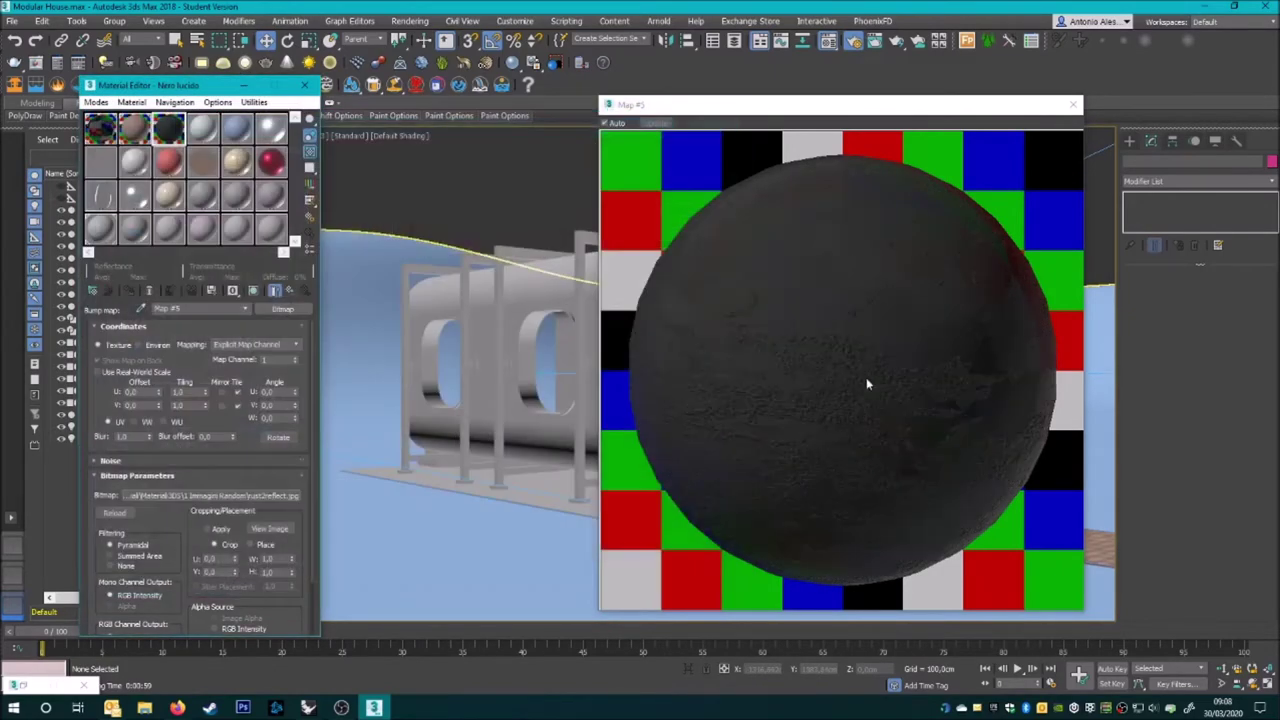
{"action": "left_click", "coordinate": [289, 290]}
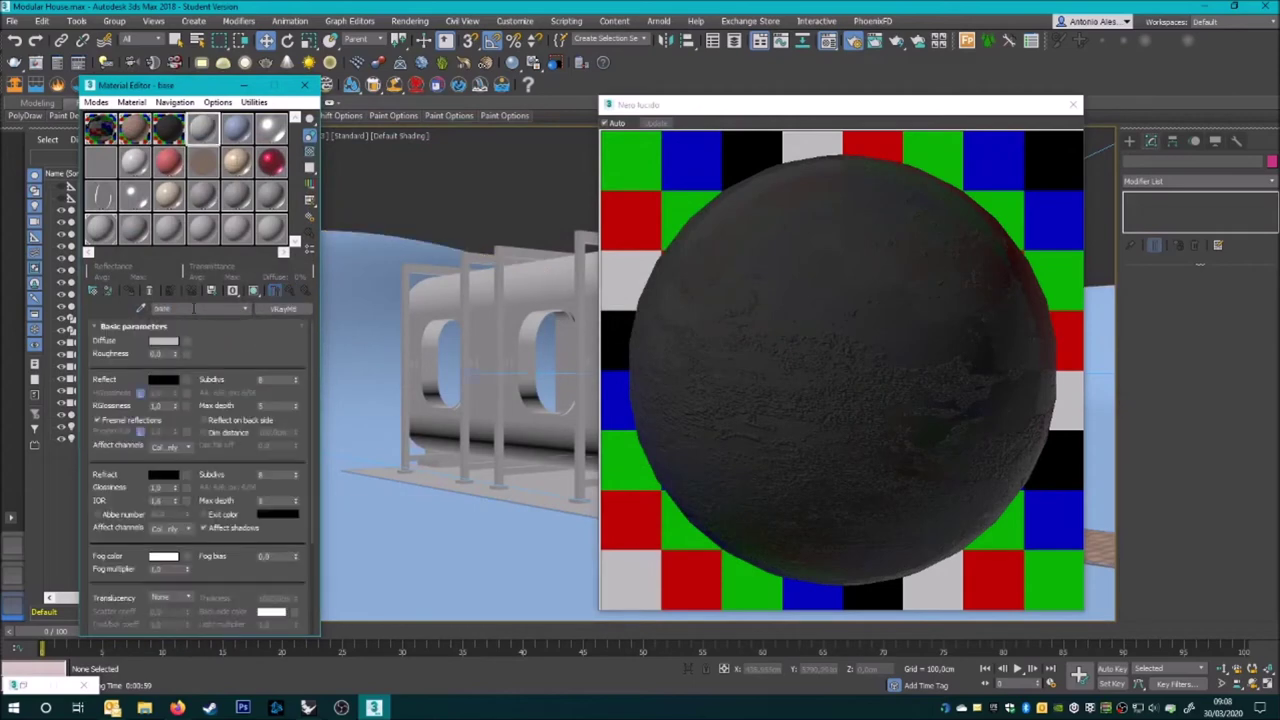
- Convert Nero lucido to a VRayBlendMtl, keeping the old material as the base
{"action": "left_click", "coordinate": [283, 308]}
{"action": "scroll", "coordinate": [610, 464], "scroll_direction": "down", "scroll_amount": 5}
{"action": "scroll", "coordinate": [610, 464], "scroll_direction": "down", "scroll_amount": 3}
{"action": "double_click", "coordinate": [607, 455]}
{"action": "left_click", "coordinate": [169, 396]}
{"action": "left_click", "coordinate": [212, 352]}
- Load rust2reflect as the base material's bump image
{"action": "scroll", "coordinate": [172, 480], "scroll_direction": "down", "scroll_amount": 10}
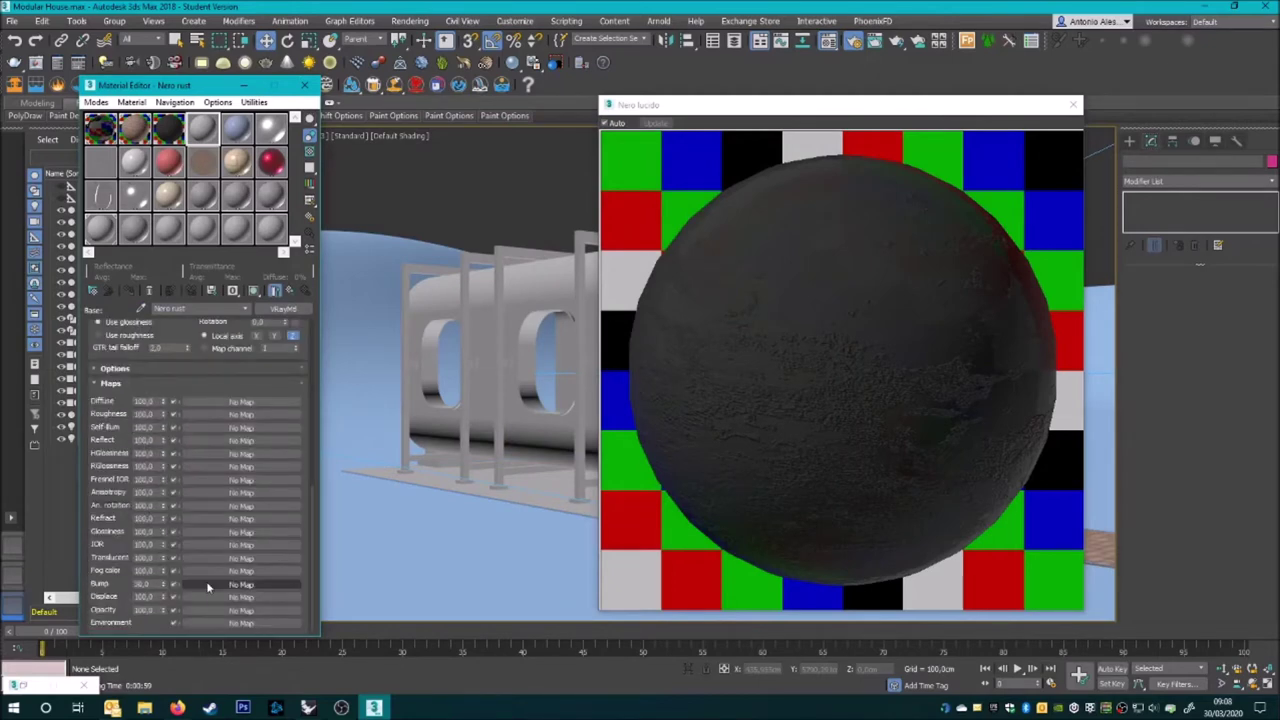
{"action": "left_click", "coordinate": [240, 583]}
{"action": "double_click", "coordinate": [557, 213]}
{"action": "left_click", "coordinate": [282, 69]}
{"action": "double_click", "coordinate": [120, 104]}
{"action": "scroll", "coordinate": [288, 222], "scroll_direction": "down", "scroll_amount": 3}
{"action": "scroll", "coordinate": [288, 222], "scroll_direction": "up", "scroll_amount": 1}
{"action": "double_click", "coordinate": [316, 214]}
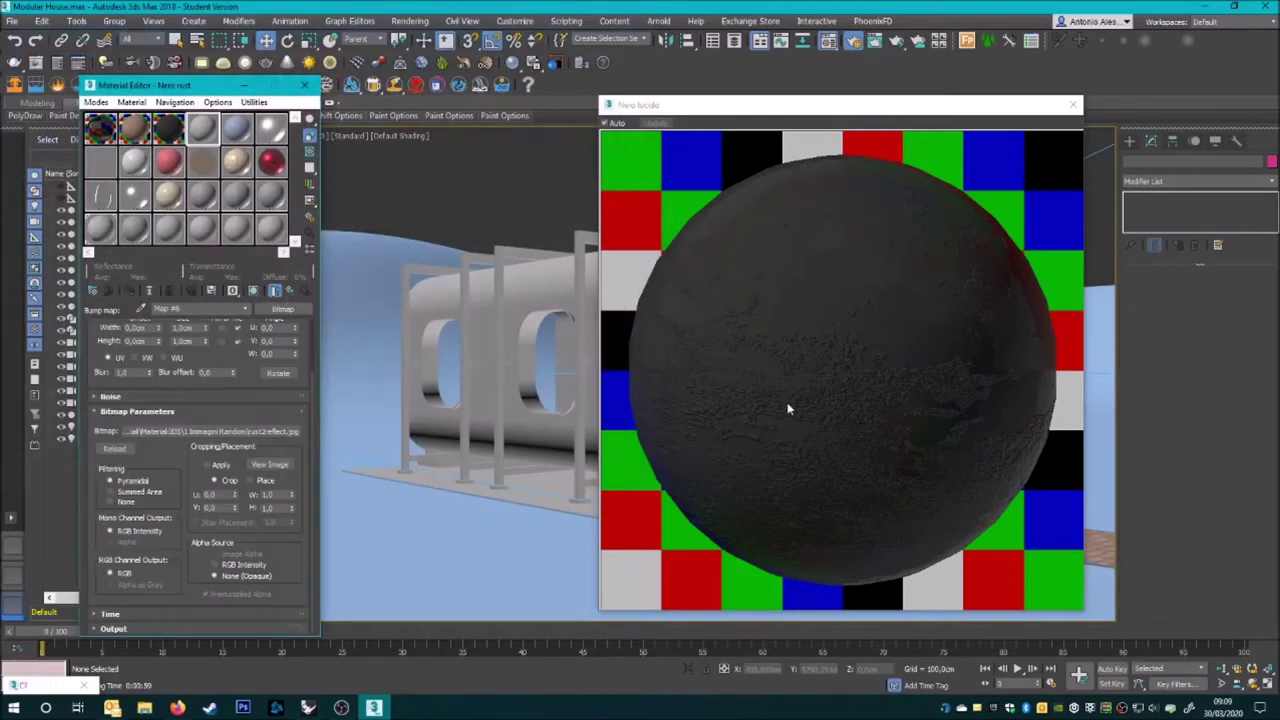
- Add a VRayMtl coat to the blend with rust2 as its diffuse texture
{"action": "left_click", "coordinate": [291, 292]}
{"action": "left_click", "coordinate": [291, 292]}
{"action": "left_click", "coordinate": [283, 308]}
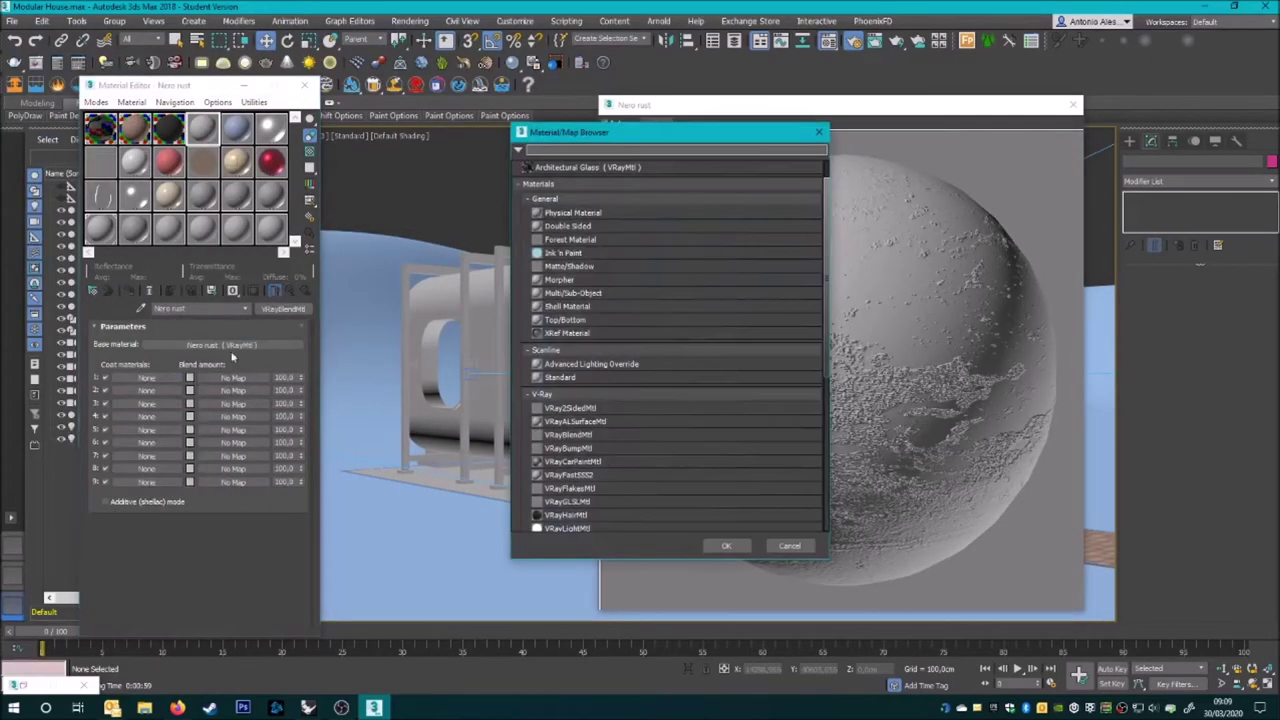
{"action": "double_click", "coordinate": [560, 442]}
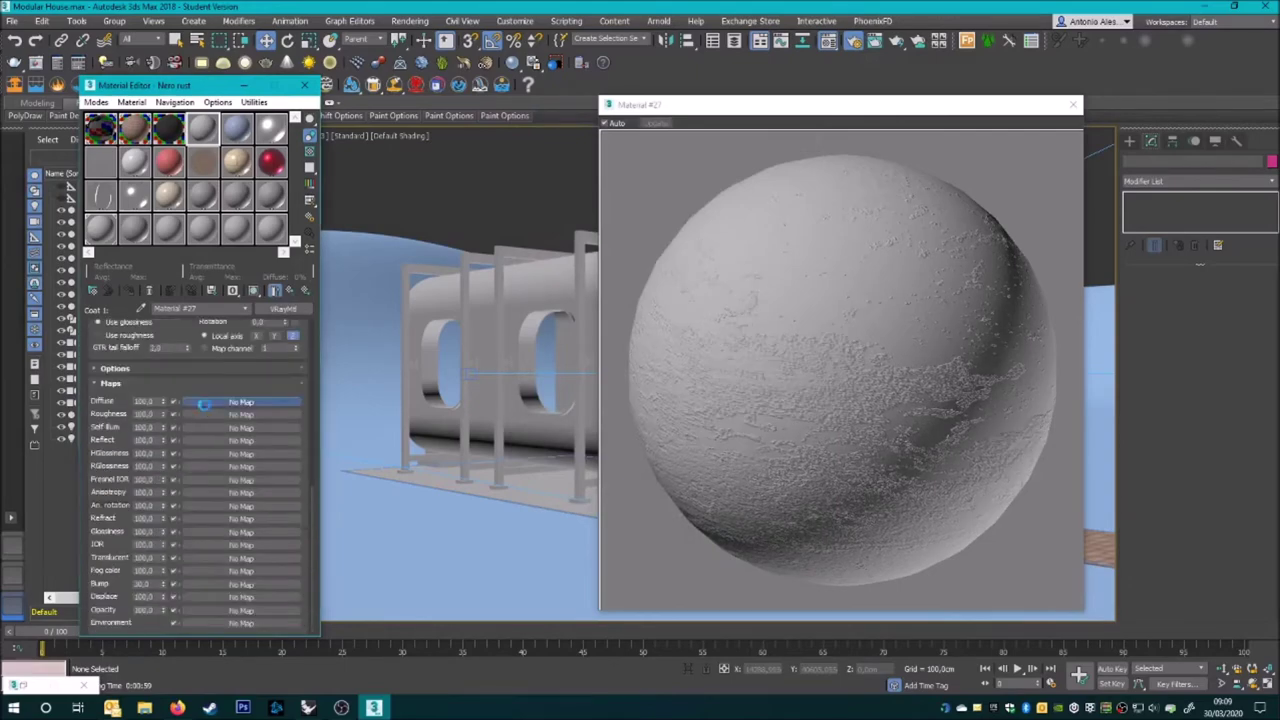
{"action": "left_click", "coordinate": [241, 401]}
{"action": "double_click", "coordinate": [579, 197]}
{"action": "scroll", "coordinate": [219, 237], "scroll_direction": "down", "scroll_amount": 3}
{"action": "scroll", "coordinate": [219, 237], "scroll_direction": "down", "scroll_amount": 3}
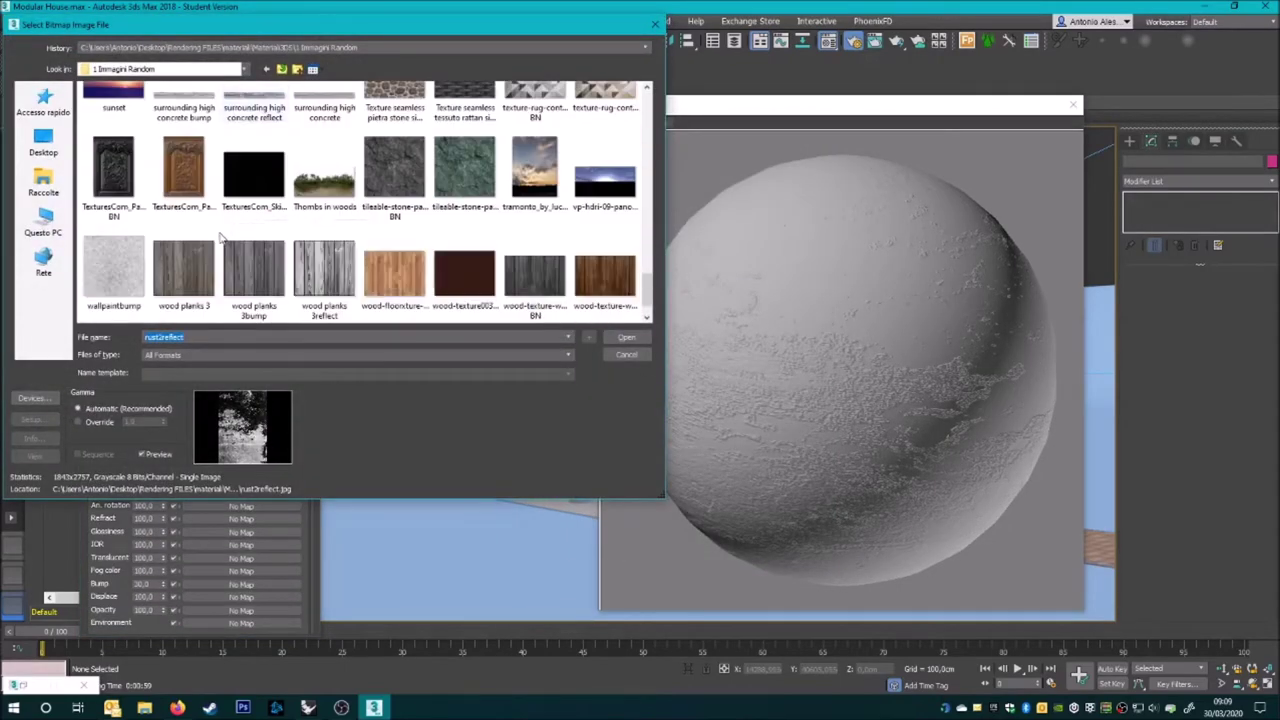
{"action": "scroll", "coordinate": [219, 237], "scroll_direction": "down", "scroll_amount": 3}
{"action": "left_click", "coordinate": [254, 185]}
{"action": "left_click", "coordinate": [626, 337]}
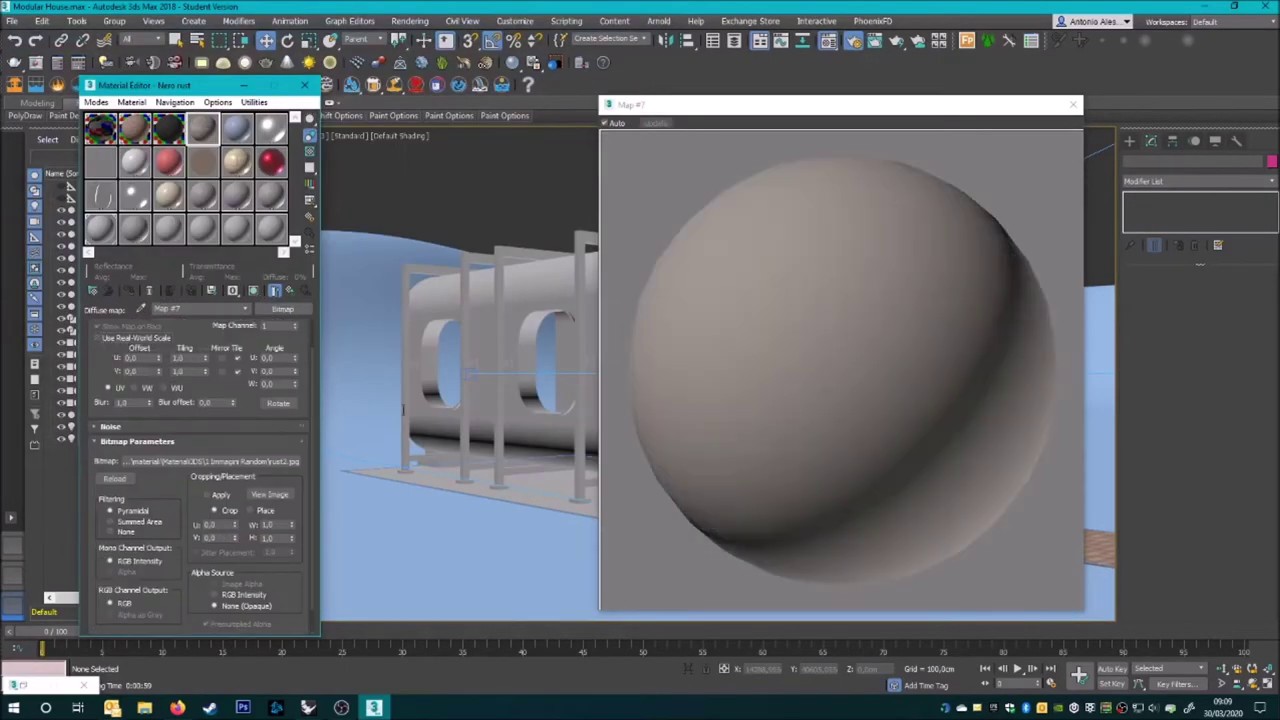
- Give the coat a rust2reflect bump map and show a checkered sample background
{"action": "left_click", "coordinate": [300, 290]}
{"action": "left_click", "coordinate": [241, 584]}
{"action": "double_click", "coordinate": [579, 197]}
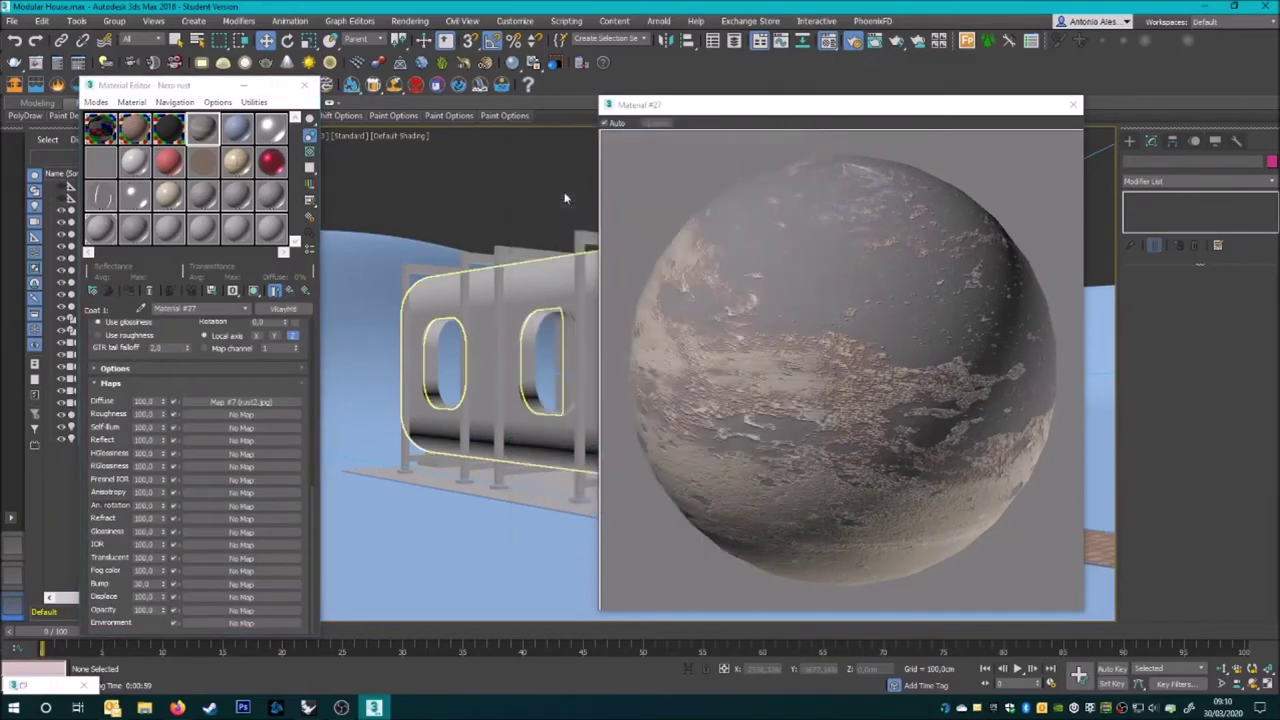
{"action": "scroll", "coordinate": [225, 240], "scroll_direction": "down", "scroll_amount": 3}
{"action": "left_click", "coordinate": [323, 214]}
{"action": "left_click", "coordinate": [626, 337]}
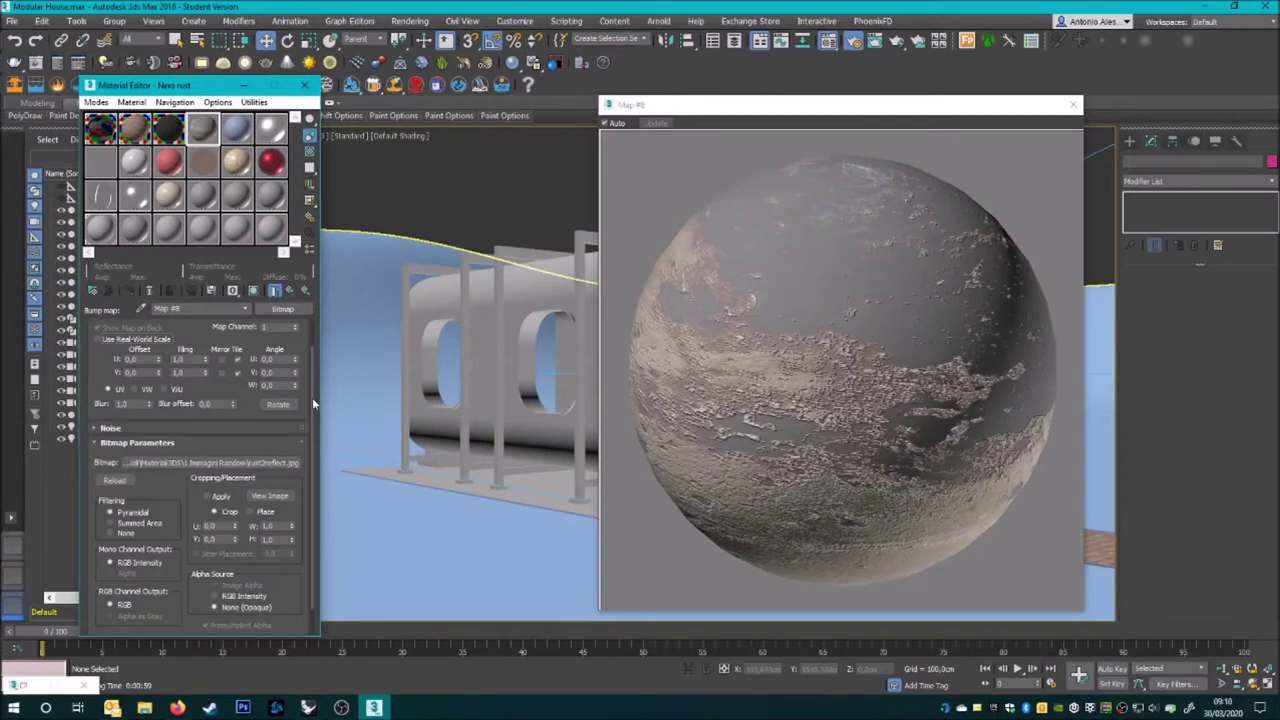
{"action": "left_click", "coordinate": [310, 151]}
- Revert to the plain Nero lucido base material, discarding the rust blend
{"action": "left_click", "coordinate": [300, 290]}
{"action": "scroll", "coordinate": [187, 345], "scroll_direction": "down", "scroll_amount": 5}
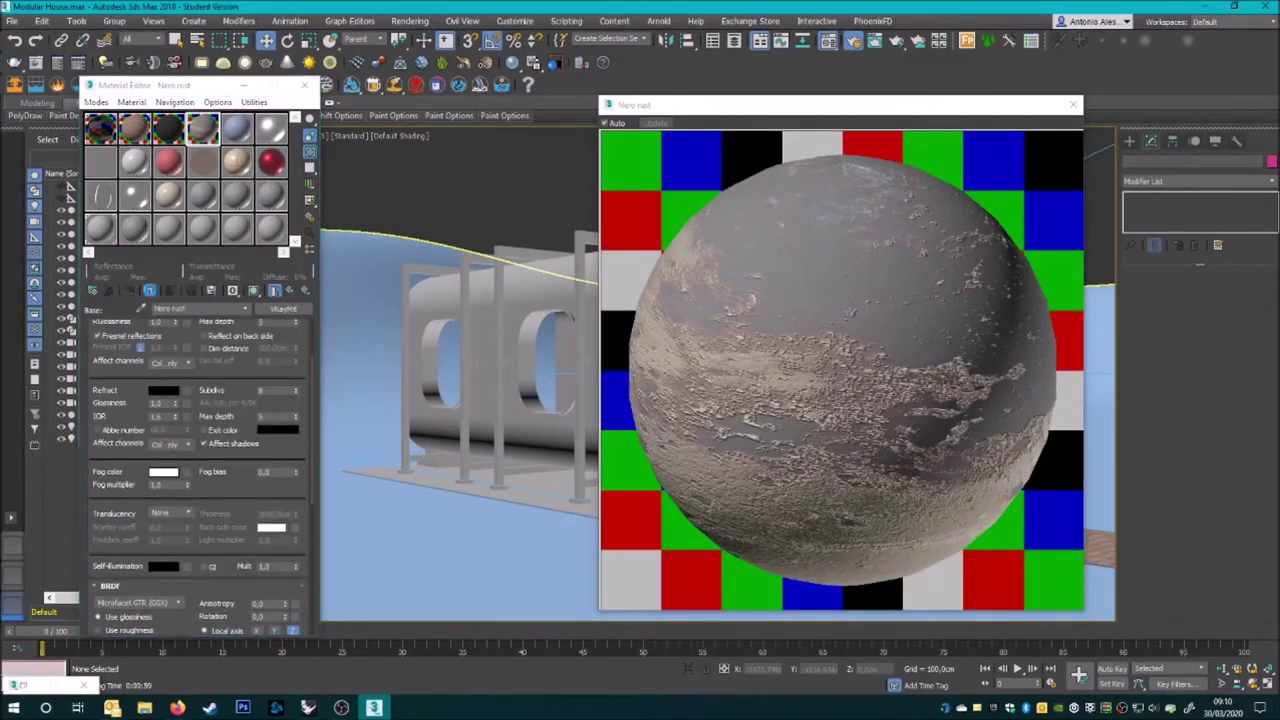
{"action": "left_click", "coordinate": [290, 291]}
{"action": "left_click", "coordinate": [688, 397]}
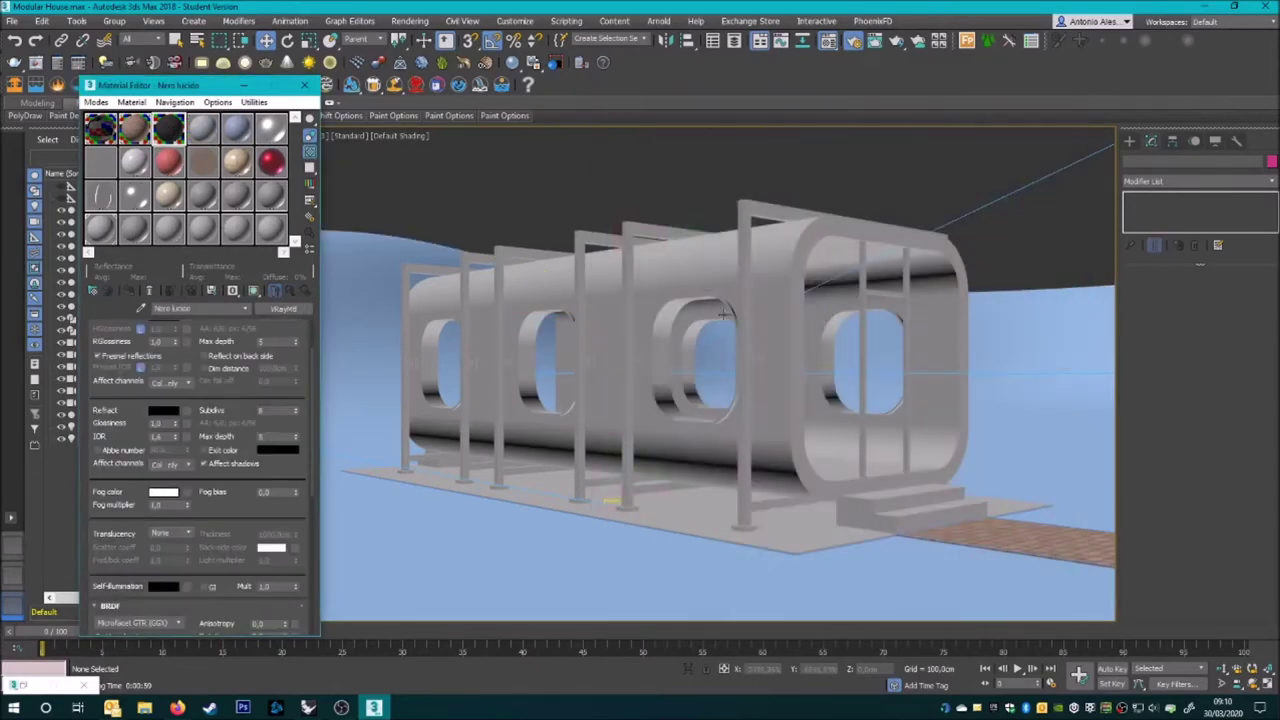
- Assign Nero lucido to the structural frames and add a Box UVW Map with Real-World size off
{"action": "left_click", "coordinate": [253, 291]}
{"action": "left_click", "coordinate": [1200, 181]}
{"action": "left_click", "coordinate": [1178, 462]}
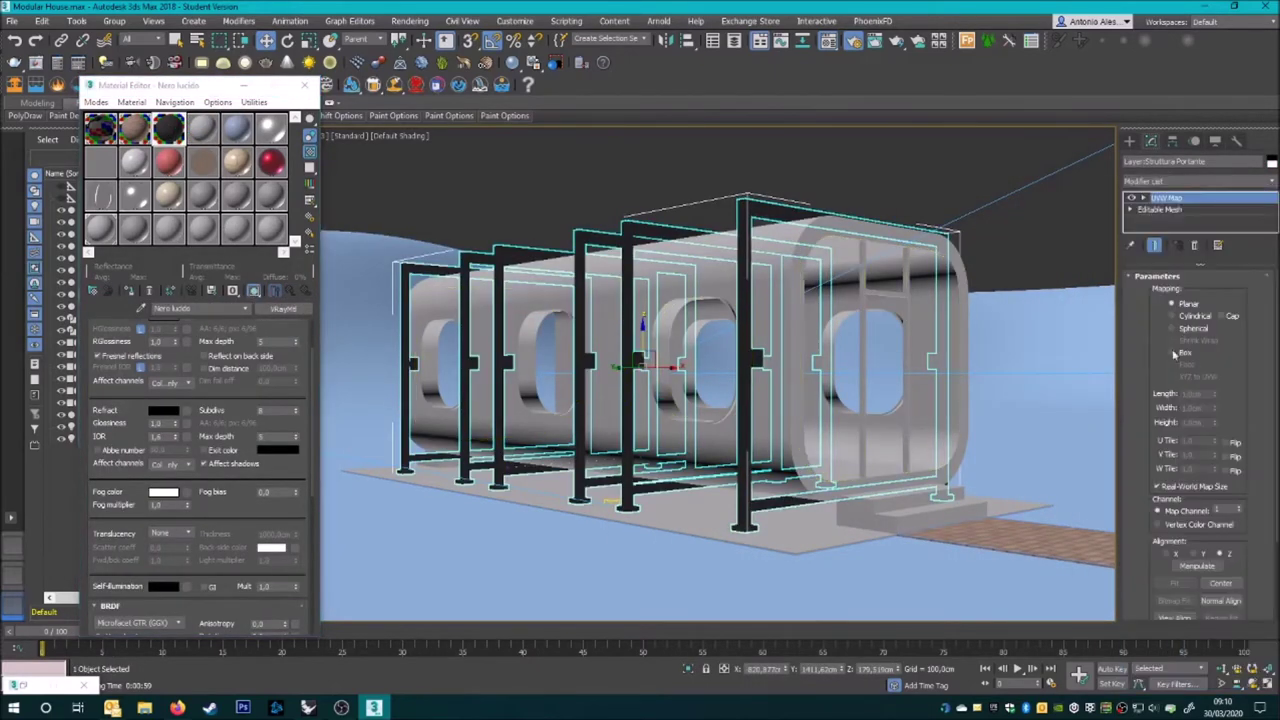
{"action": "left_click", "coordinate": [1182, 494]}
{"action": "middle_click_drag", "start_coordinate": [747, 332], "coordinate": [578, 408], "text": "alt"}
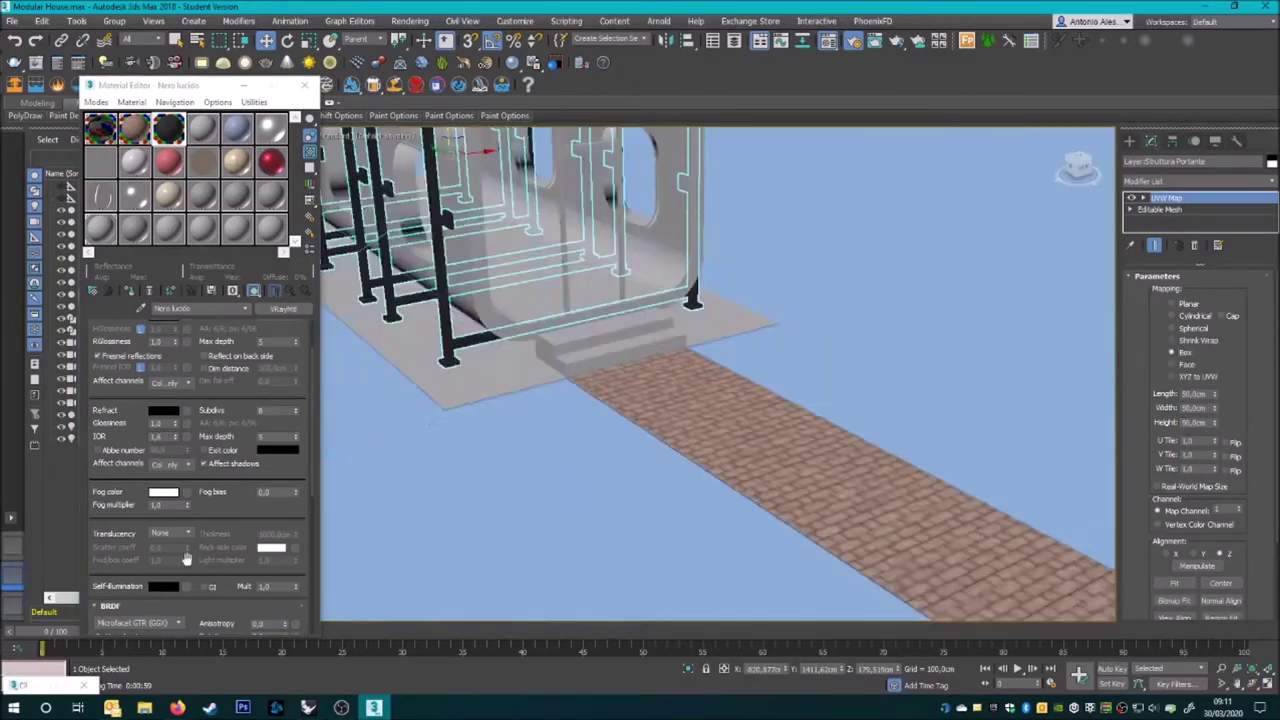
{"action": "scroll", "coordinate": [578, 408], "scroll_direction": "down", "scroll_amount": 5}
{"action": "scroll", "coordinate": [578, 408], "scroll_direction": "down", "scroll_amount": 5}
{"action": "double_click", "coordinate": [1192, 394]}
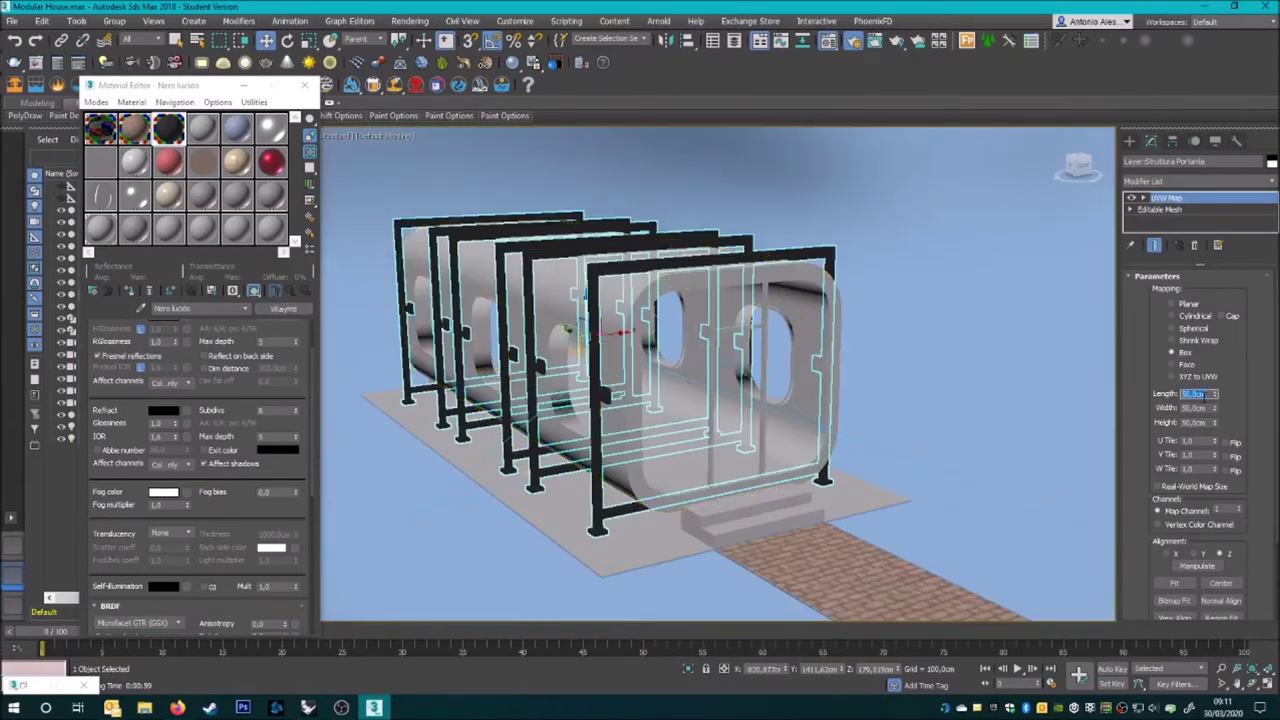
{"action": "type", "text": "100"}
{"action": "left_click", "coordinate": [687, 501]}
{"action": "middle_click_drag", "start_coordinate": [687, 501], "coordinate": [733, 186], "text": "alt"}
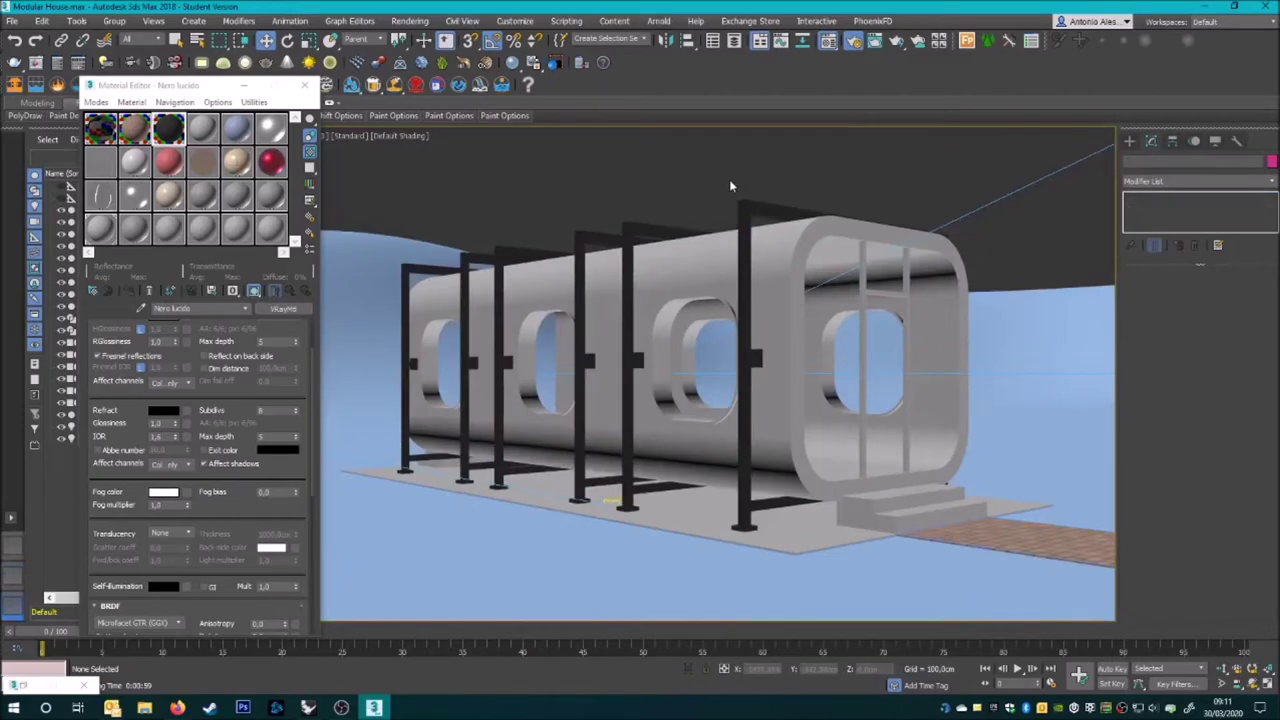
- Add a UVW Map modifier to the window surround object
{"action": "left_click", "coordinate": [423, 362]}
{"action": "left_click", "coordinate": [1200, 181]}
{"action": "left_click", "coordinate": [1204, 390]}
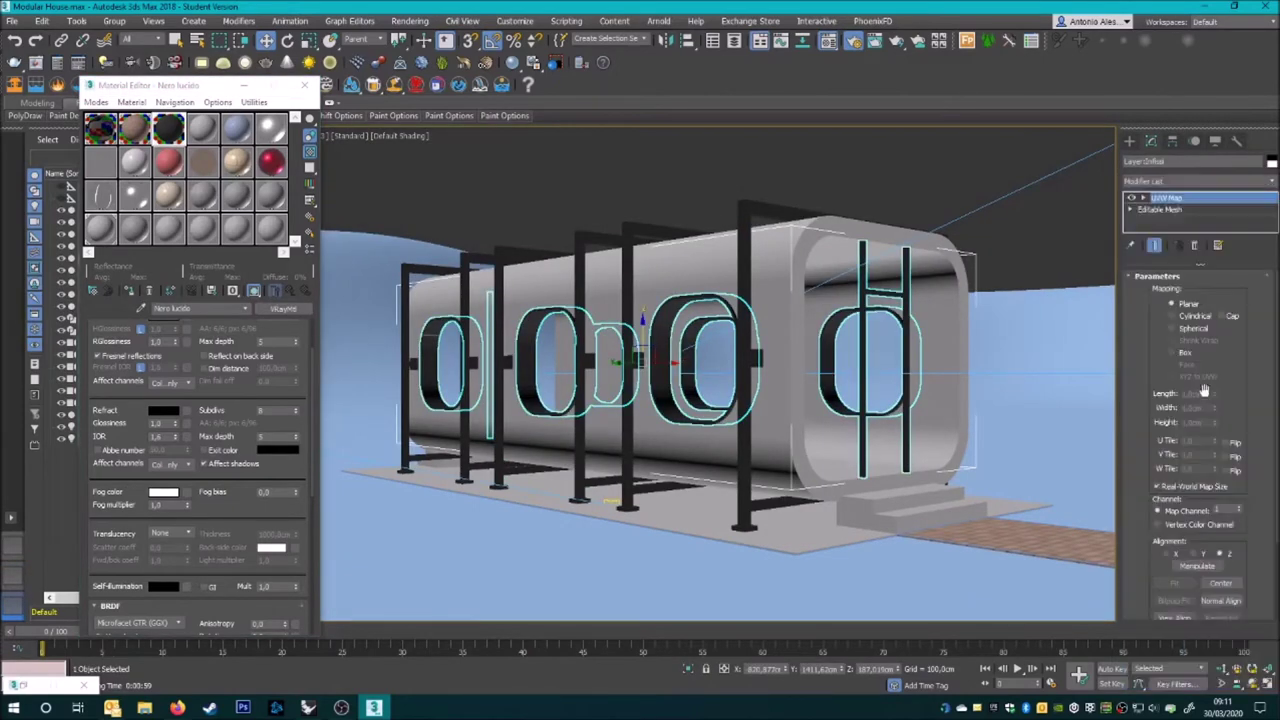
{"action": "left_click", "coordinate": [993, 183]}
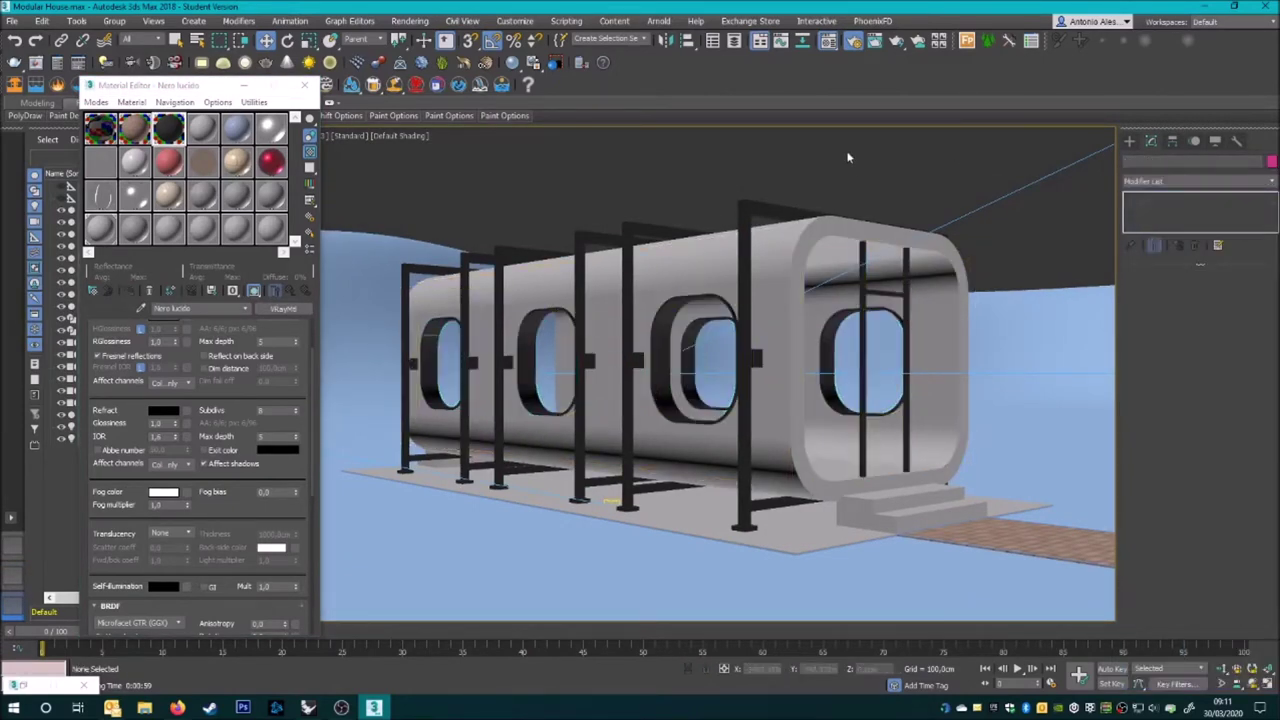
{"action": "left_click", "coordinate": [202, 128]}
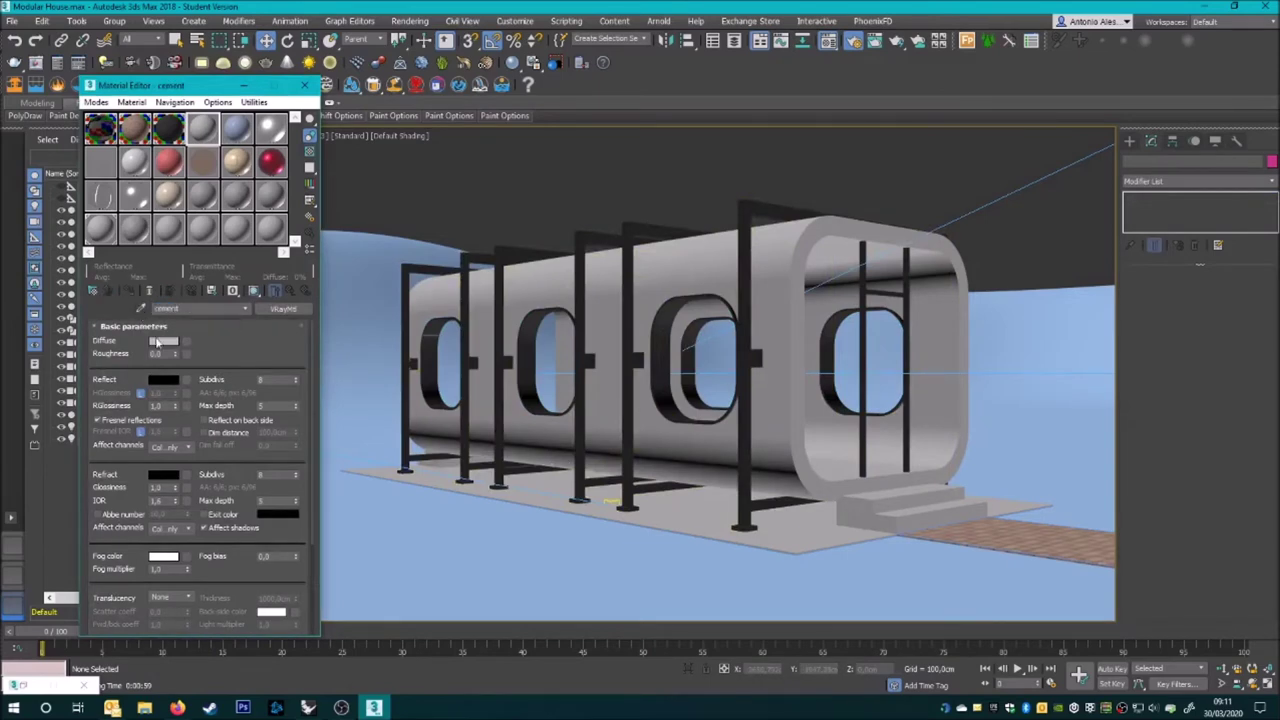
- Load concrete-21_d100 as the cement material's diffuse texture
{"action": "double_click", "coordinate": [623, 206]}
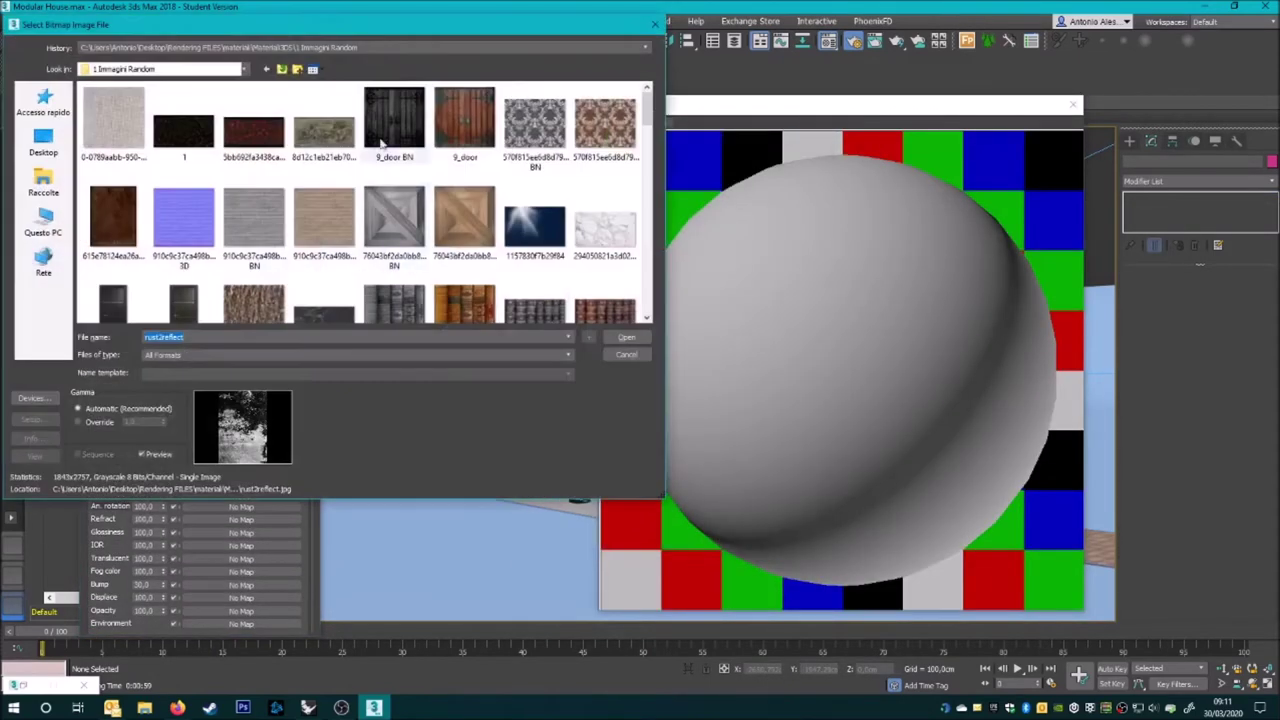
{"action": "left_click", "coordinate": [265, 69]}
{"action": "double_click", "coordinate": [152, 120]}
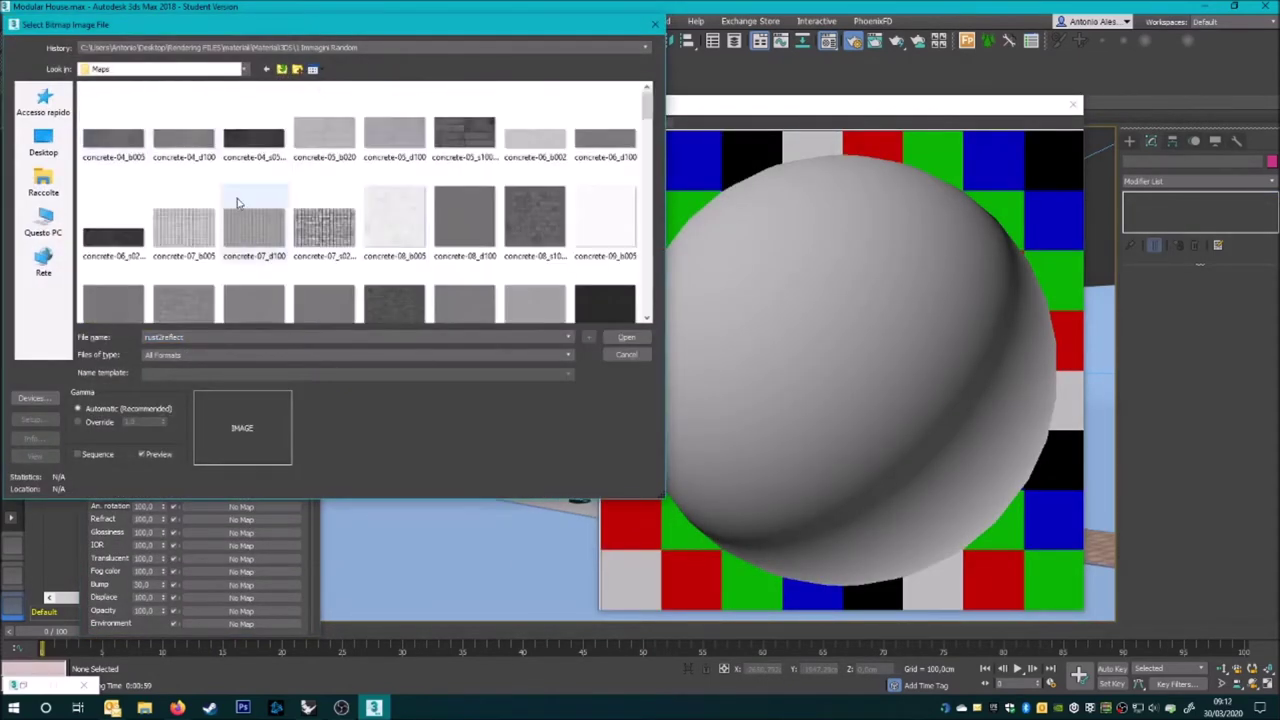
{"action": "left_click", "coordinate": [468, 227]}
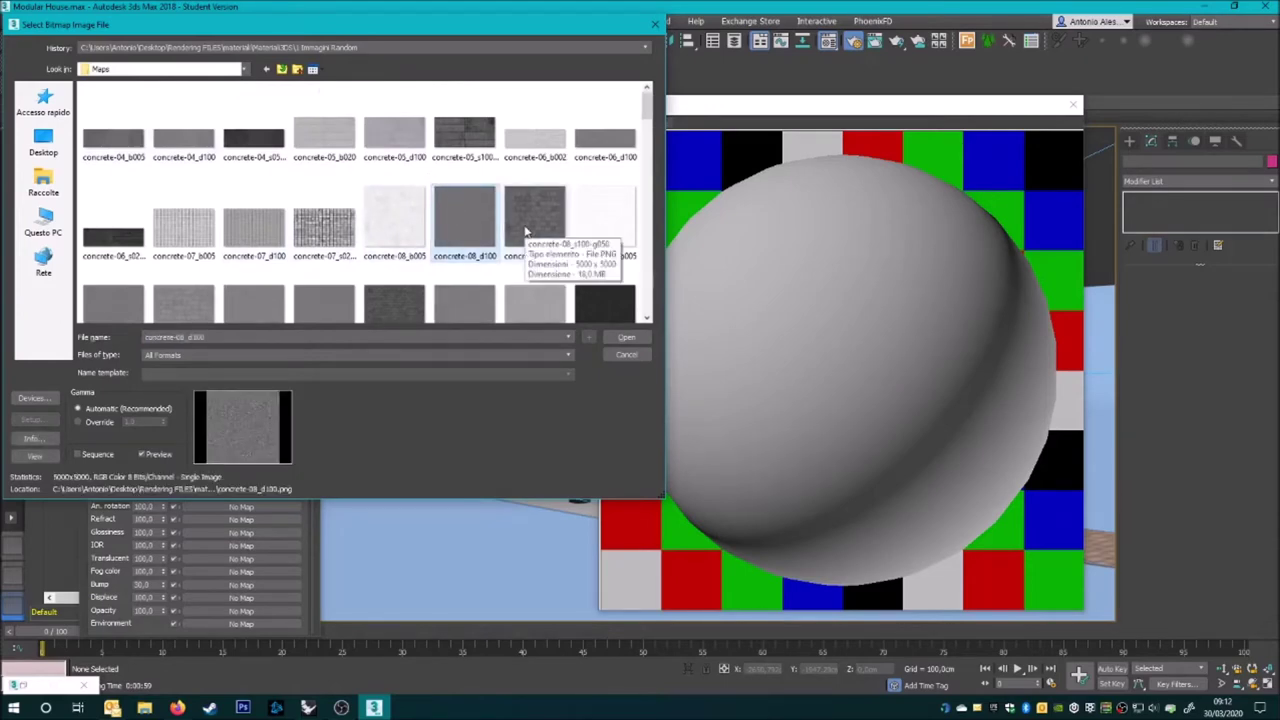
{"action": "scroll", "coordinate": [525, 232], "scroll_direction": "down", "scroll_amount": 3}
{"action": "scroll", "coordinate": [432, 228], "scroll_direction": "down", "scroll_amount": 2}
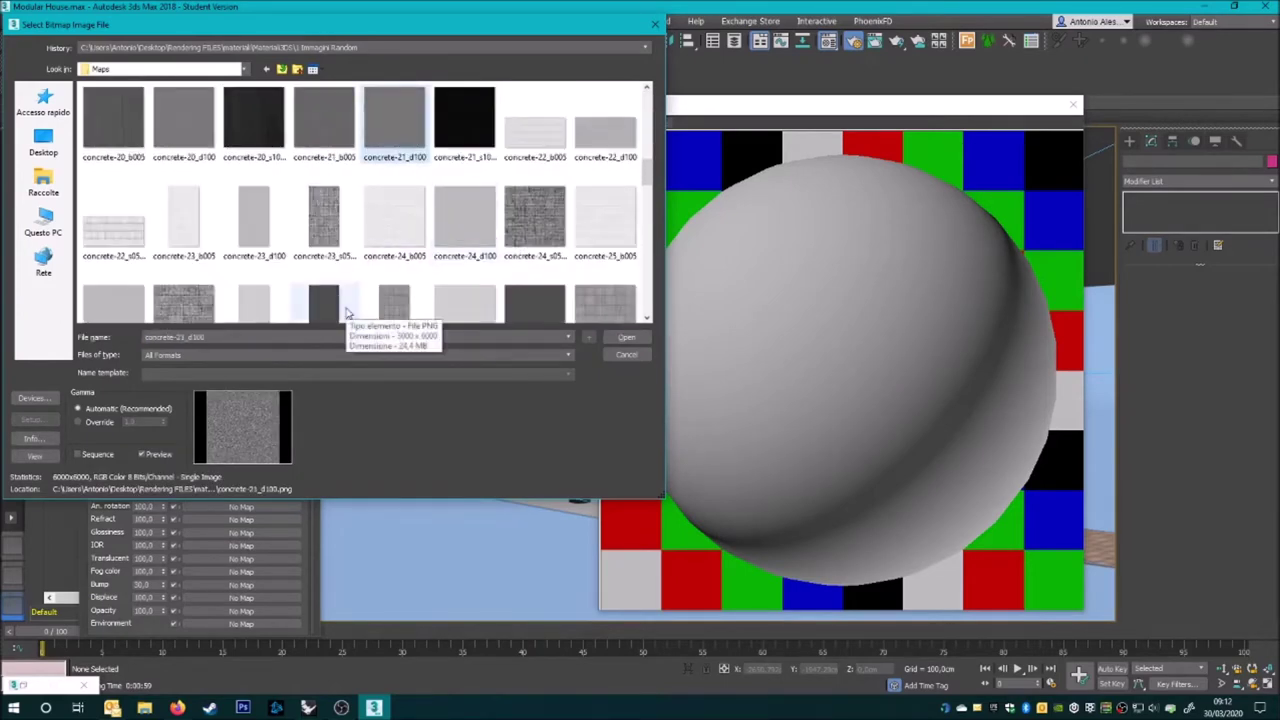
{"action": "left_click", "coordinate": [627, 341]}
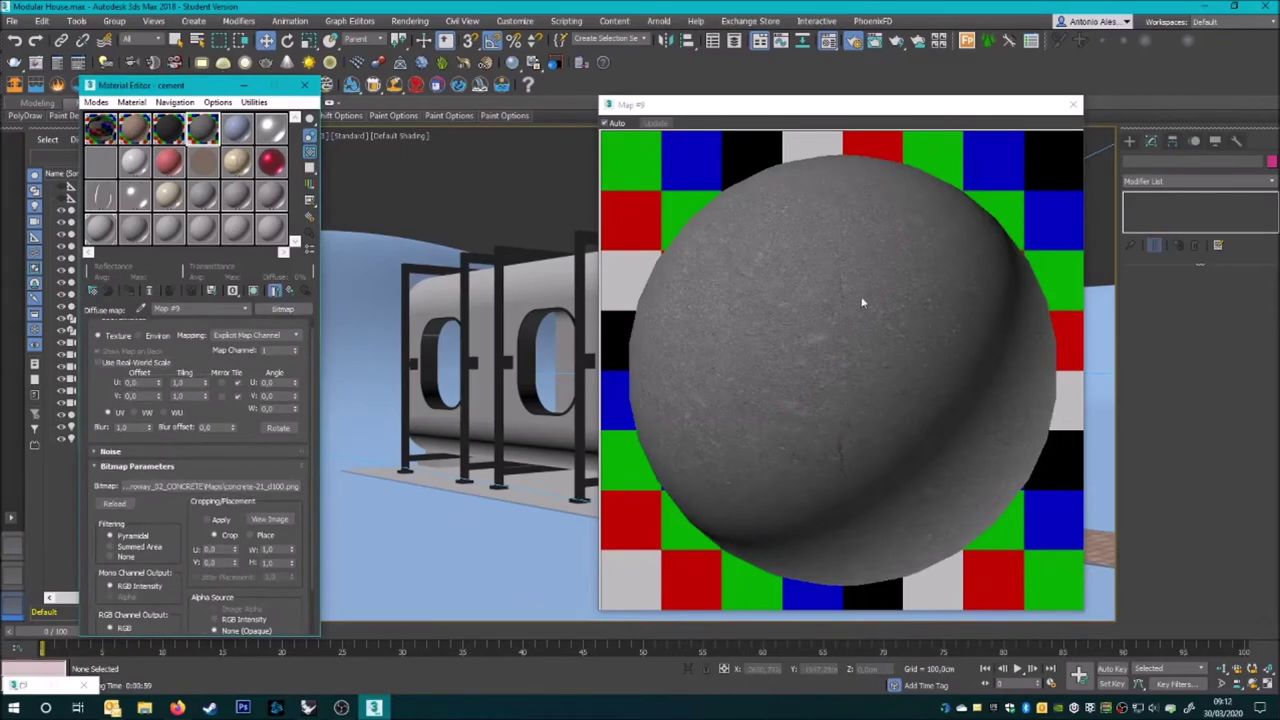
{"action": "left_click", "coordinate": [288, 293]}
- Load concrete-21_s100-g100 into Reflect and concrete-21_b005 into Bump
{"action": "left_click", "coordinate": [240, 443]}
{"action": "double_click", "coordinate": [560, 191]}
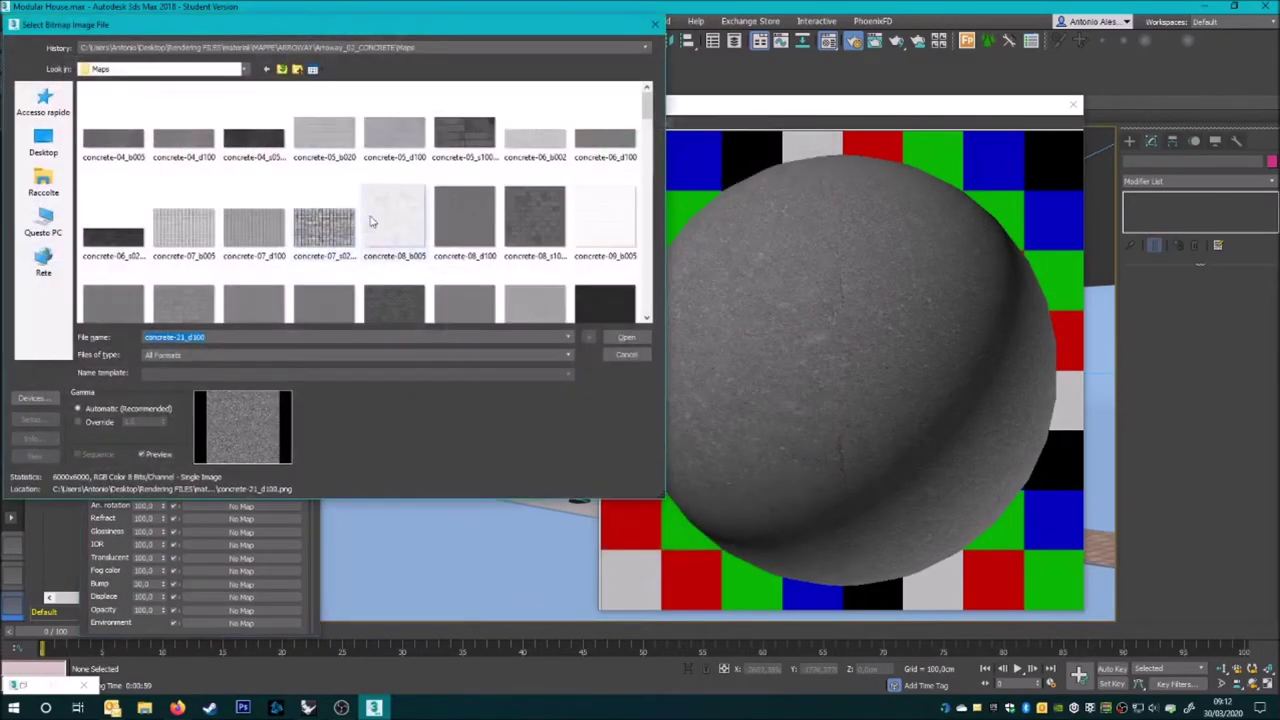
{"action": "scroll", "coordinate": [345, 290], "scroll_direction": "down", "scroll_amount": 1}
{"action": "double_click", "coordinate": [466, 270]}
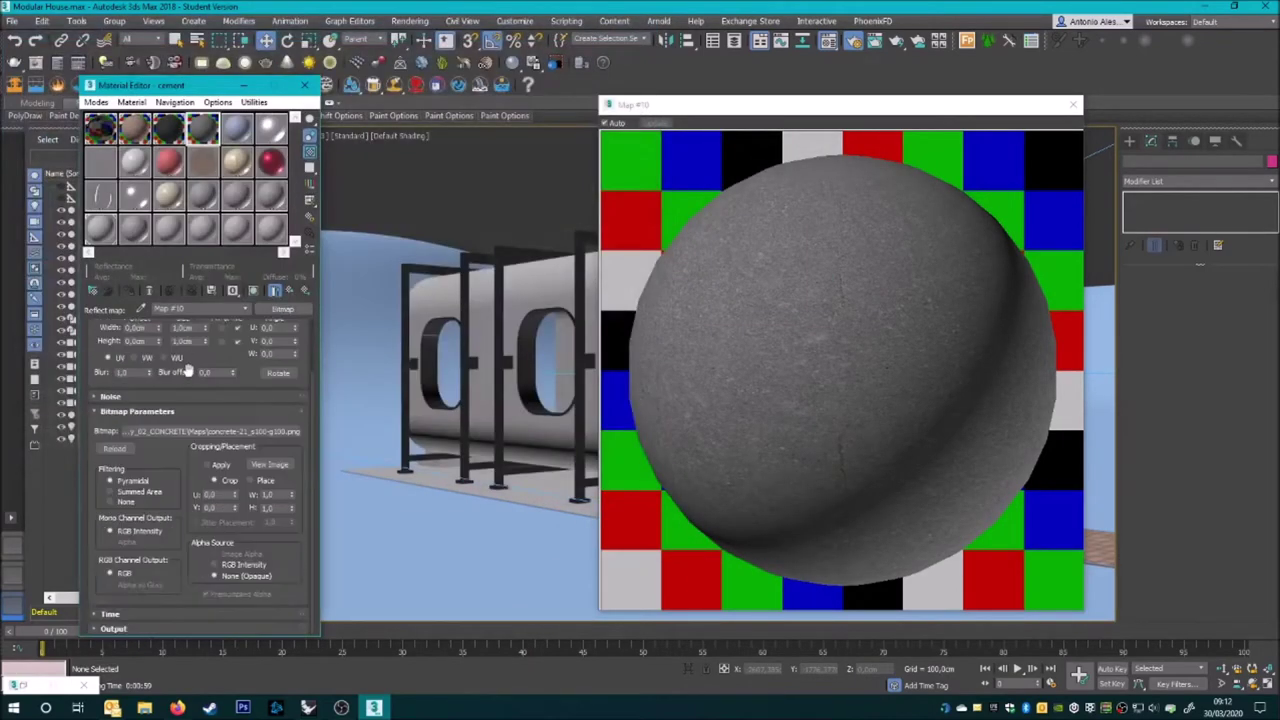
{"action": "left_click", "coordinate": [289, 292]}
{"action": "left_click", "coordinate": [240, 583]}
{"action": "double_click", "coordinate": [560, 191]}
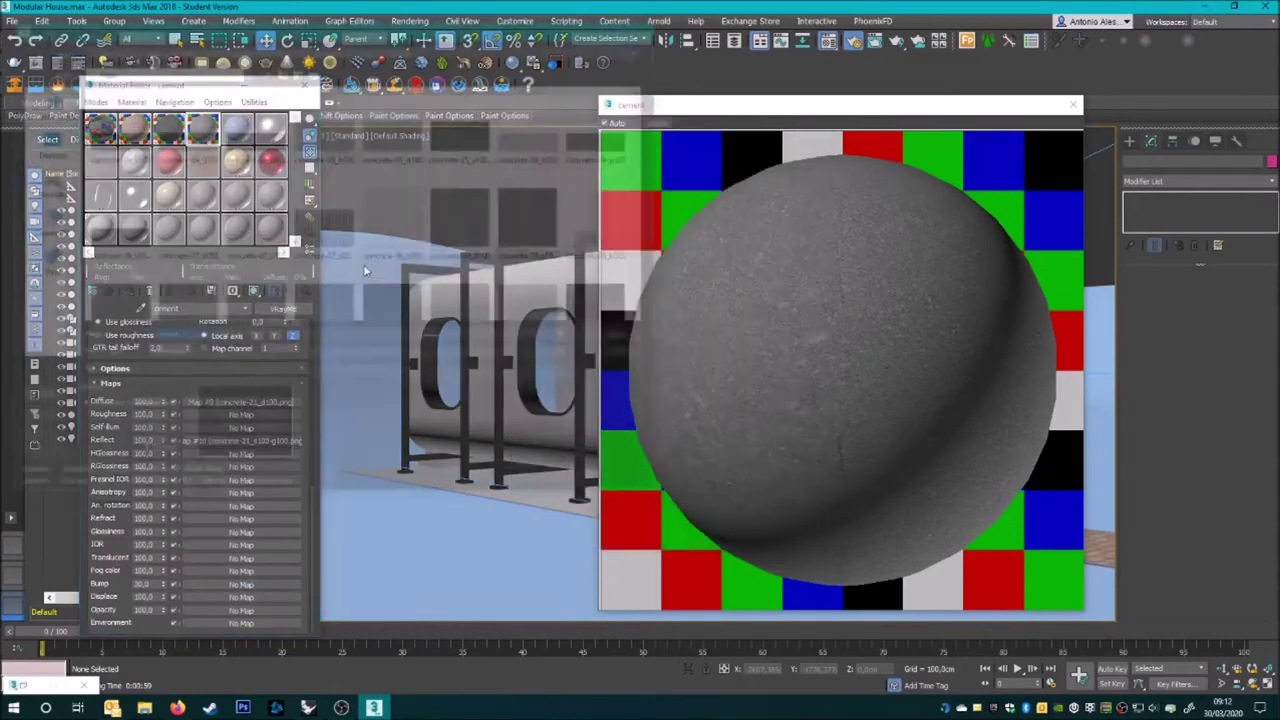
{"action": "double_click", "coordinate": [324, 120]}
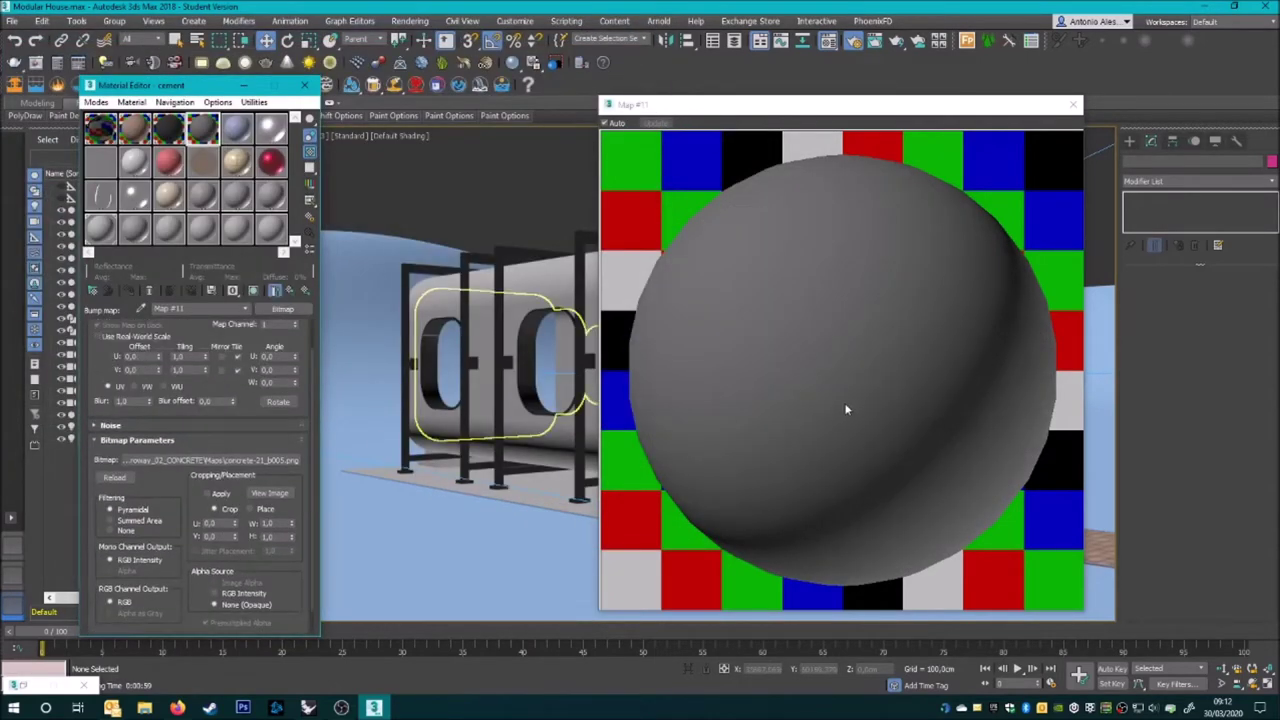
- Close the preview and add a UVW Map modifier to the base concrete slab
{"action": "left_click", "coordinate": [1075, 106]}
{"action": "left_click", "coordinate": [620, 520]}
{"action": "left_click", "coordinate": [1200, 181]}
{"action": "left_click", "coordinate": [1172, 452]}
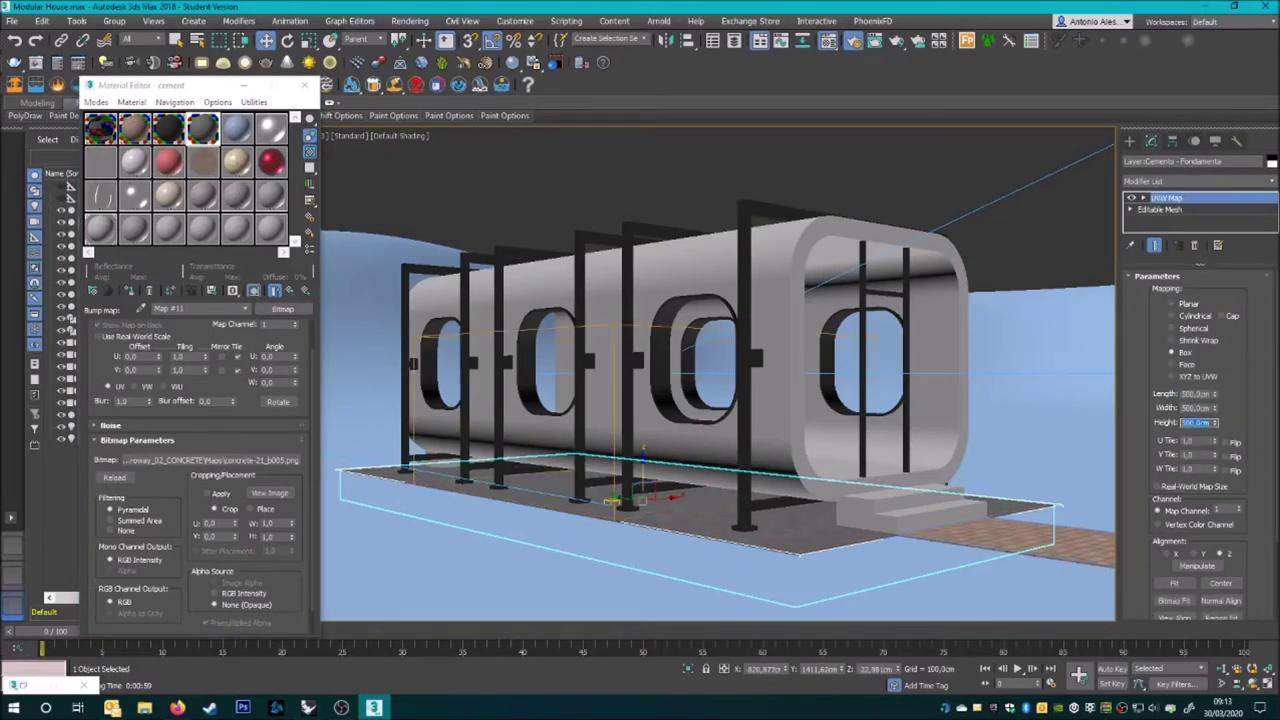
- Add a VRayDisplacementMod using concrete-21_b005.png to the slab, close the Material Editor and render
{"action": "left_click", "coordinate": [1200, 181]}
{"action": "scroll", "coordinate": [1200, 400], "scroll_direction": "down", "scroll_amount": 10}
{"action": "left_click", "coordinate": [1195, 581]}
{"action": "left_click", "coordinate": [1197, 374]}
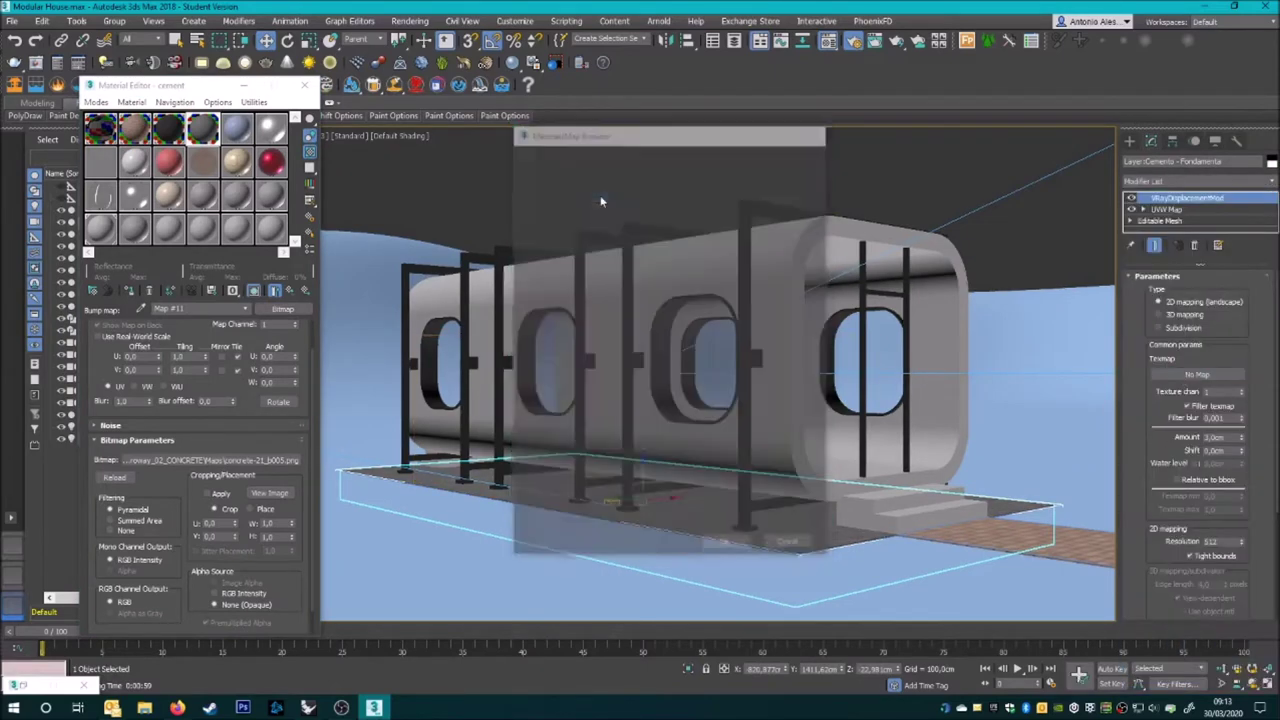
{"action": "double_click", "coordinate": [601, 202]}
{"action": "double_click", "coordinate": [324, 120]}
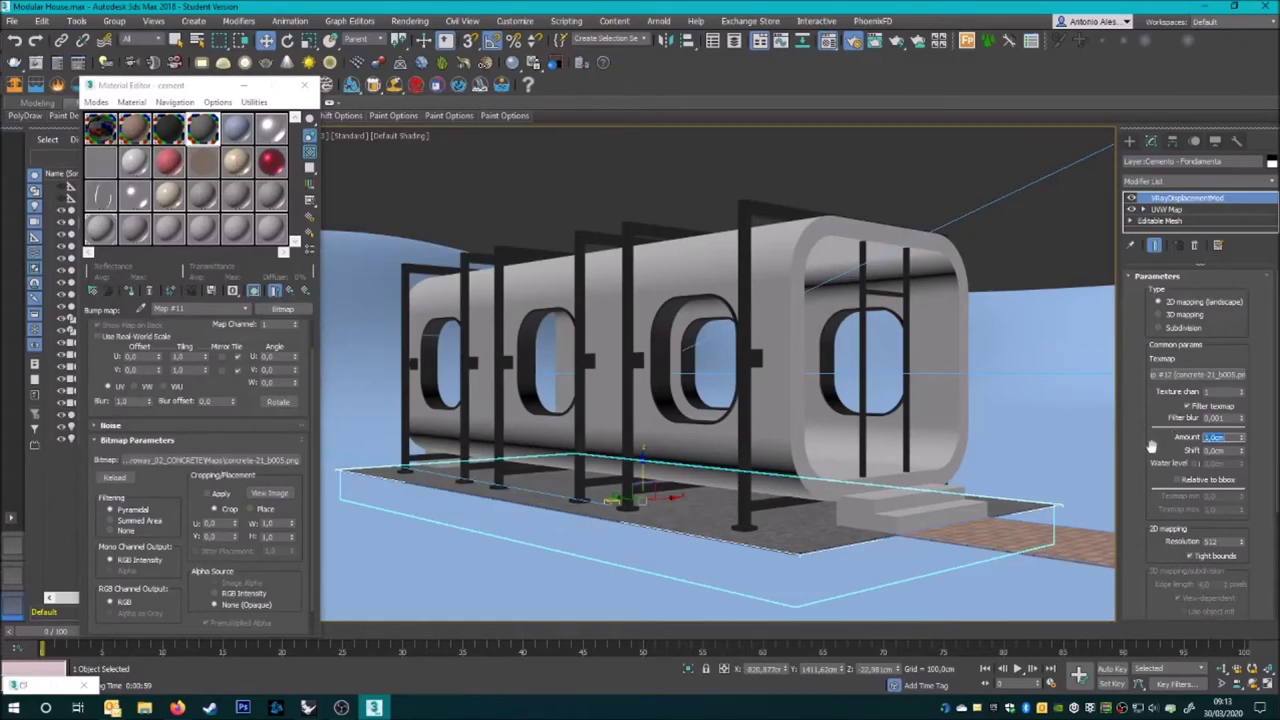
{"action": "type", "text": "1"}
{"action": "left_click", "coordinate": [981, 193]}
{"action": "left_click", "coordinate": [304, 85]}
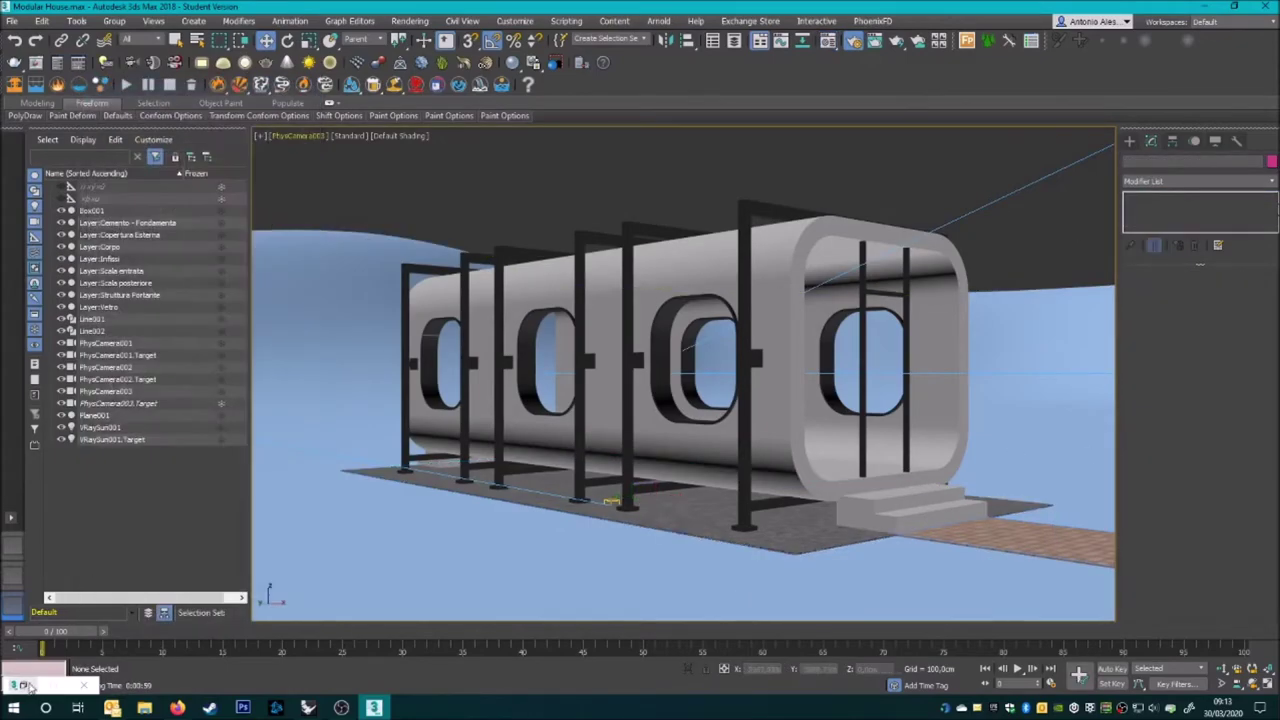
{"action": "key", "text": "shift+q"}
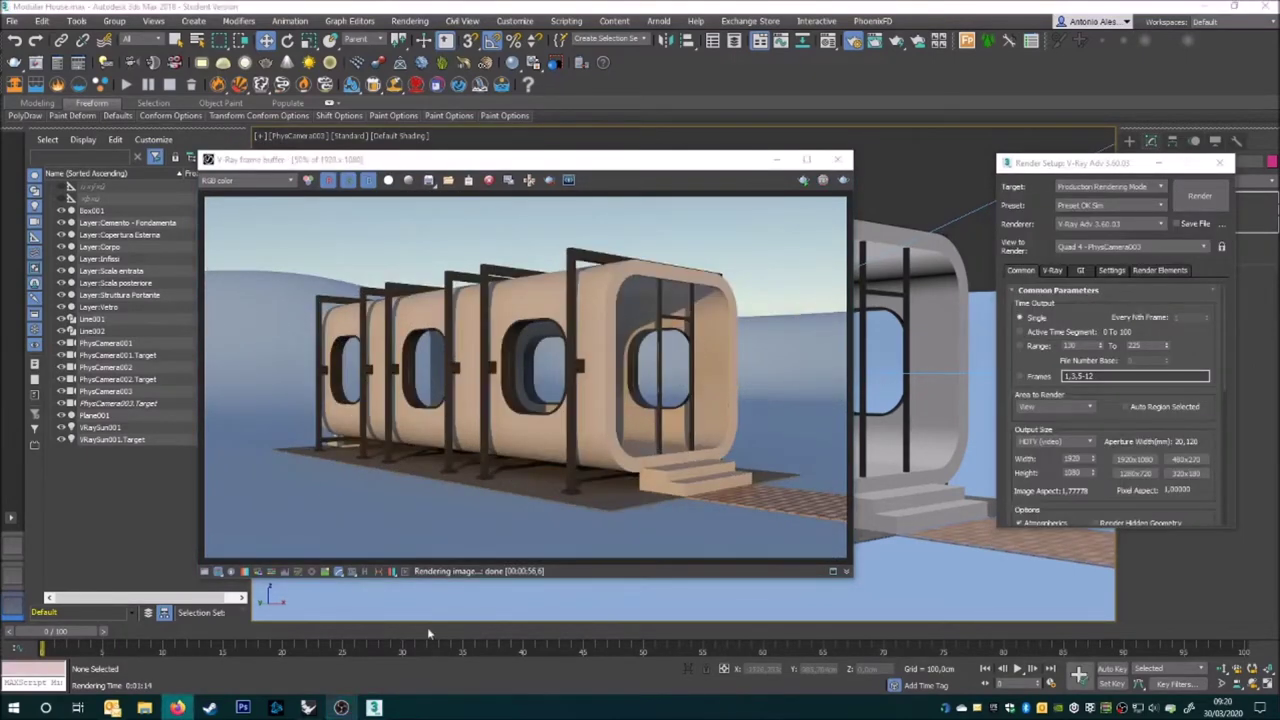
- Close the frame buffer, clear the selection and re-render the camera view to check the slab
{"action": "left_click", "coordinate": [776, 163]}
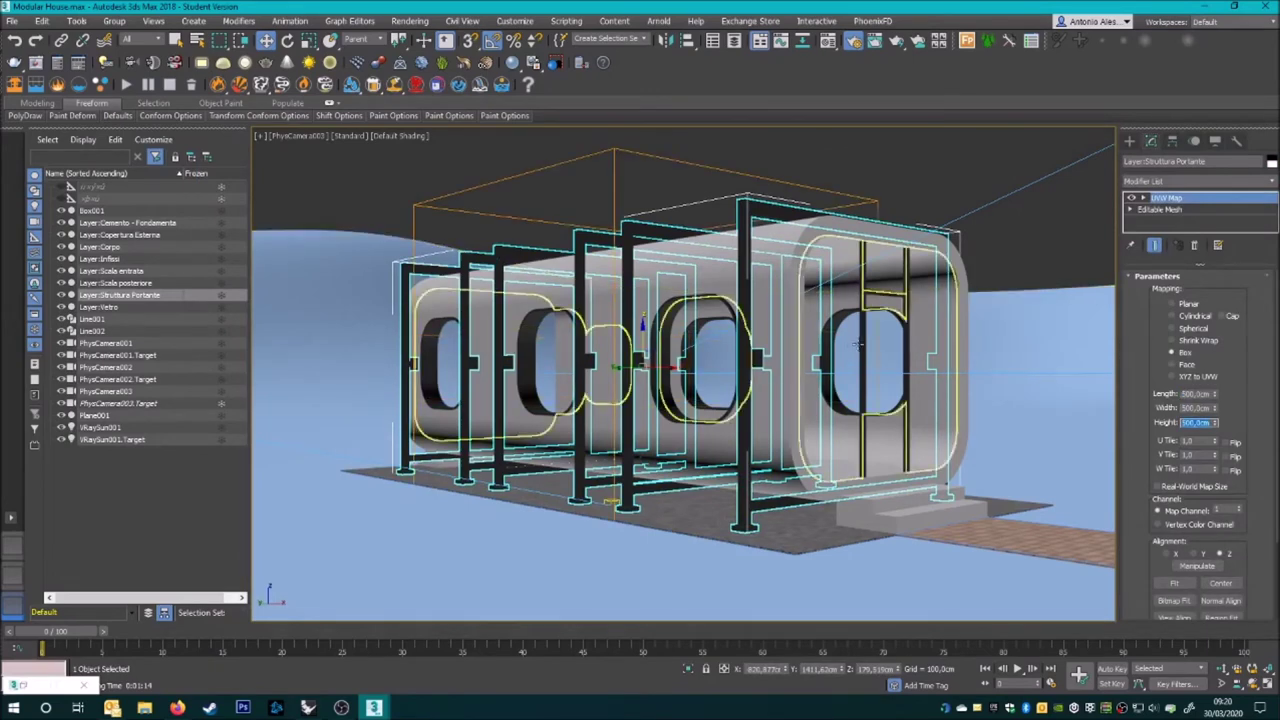
{"action": "left_click", "coordinate": [99, 258]}
{"action": "left_click", "coordinate": [766, 295]}
{"action": "key", "text": "shift+q"}
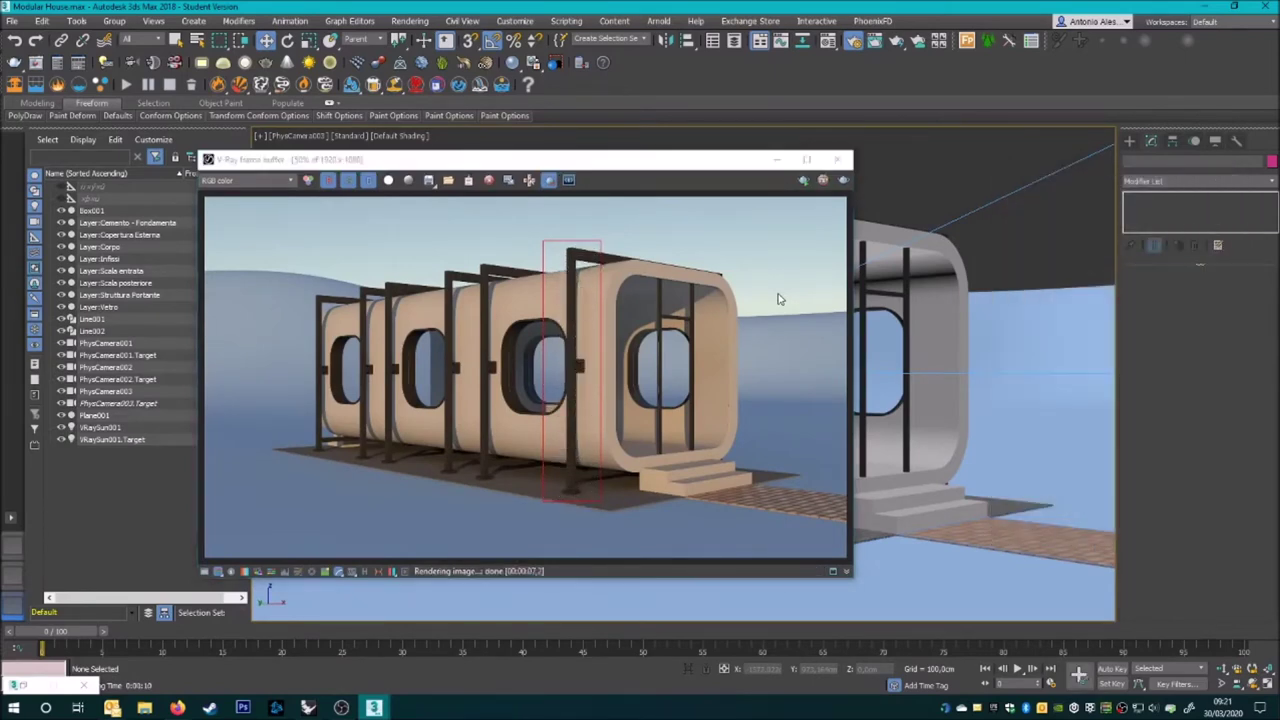
{"action": "scroll", "coordinate": [546, 297], "scroll_direction": "up", "scroll_amount": 5}
{"action": "scroll", "coordinate": [560, 294], "scroll_direction": "down", "scroll_amount": 2}
{"action": "scroll", "coordinate": [576, 302], "scroll_direction": "down", "scroll_amount": 1}
{"action": "scroll", "coordinate": [576, 302], "scroll_direction": "down", "scroll_amount": 2}
{"action": "scroll", "coordinate": [571, 329], "scroll_direction": "up", "scroll_amount": 3}
{"action": "scroll", "coordinate": [551, 340], "scroll_direction": "down", "scroll_amount": 5}
{"action": "left_click", "coordinate": [776, 160]}
- Inspect PhysCamera003 from the Top view, then return to its camera view
{"action": "key", "text": "F3"}
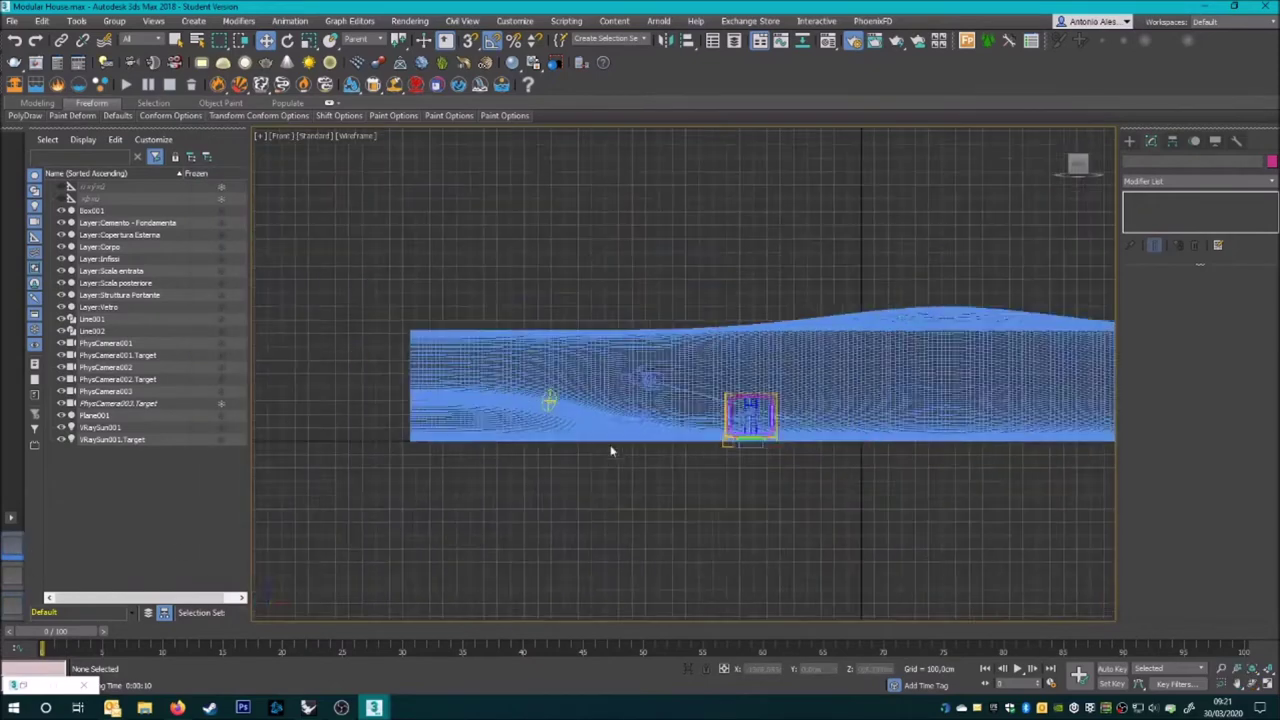
{"action": "key", "text": "t"}
{"action": "left_click", "coordinate": [545, 527]}
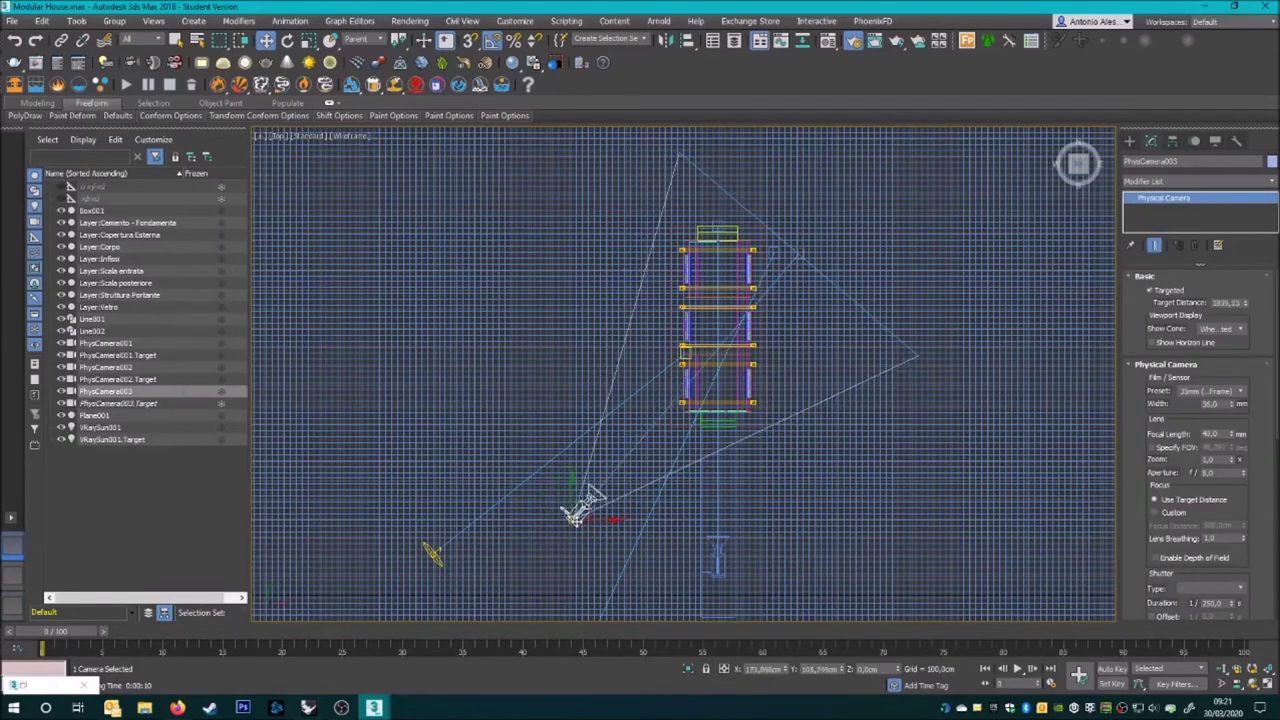
{"action": "key", "text": "c"}
{"action": "key", "text": "F3"}
{"action": "key", "text": "ctrl+d"}
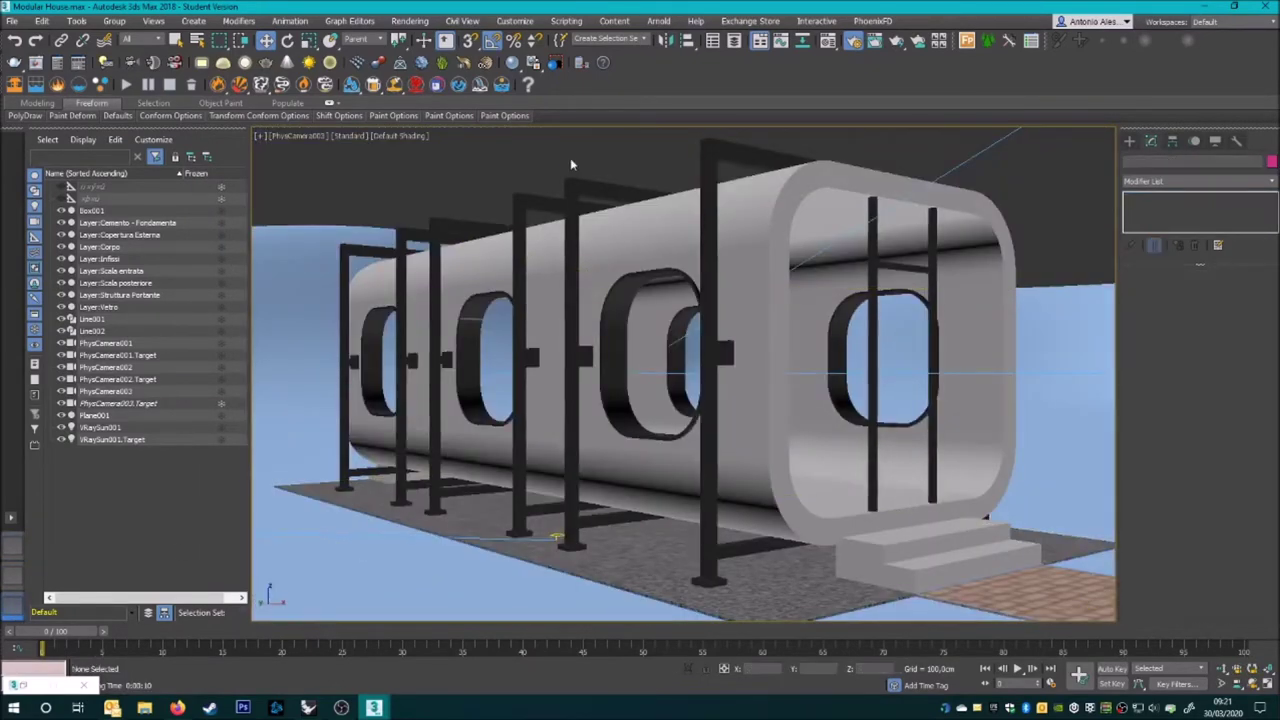
- Render the PhysCamera003 view at 1920×1080 with V-Ray
{"action": "key", "text": "F10"}
{"action": "left_click", "coordinate": [370, 709]}
{"action": "key", "text": "shift+q"}
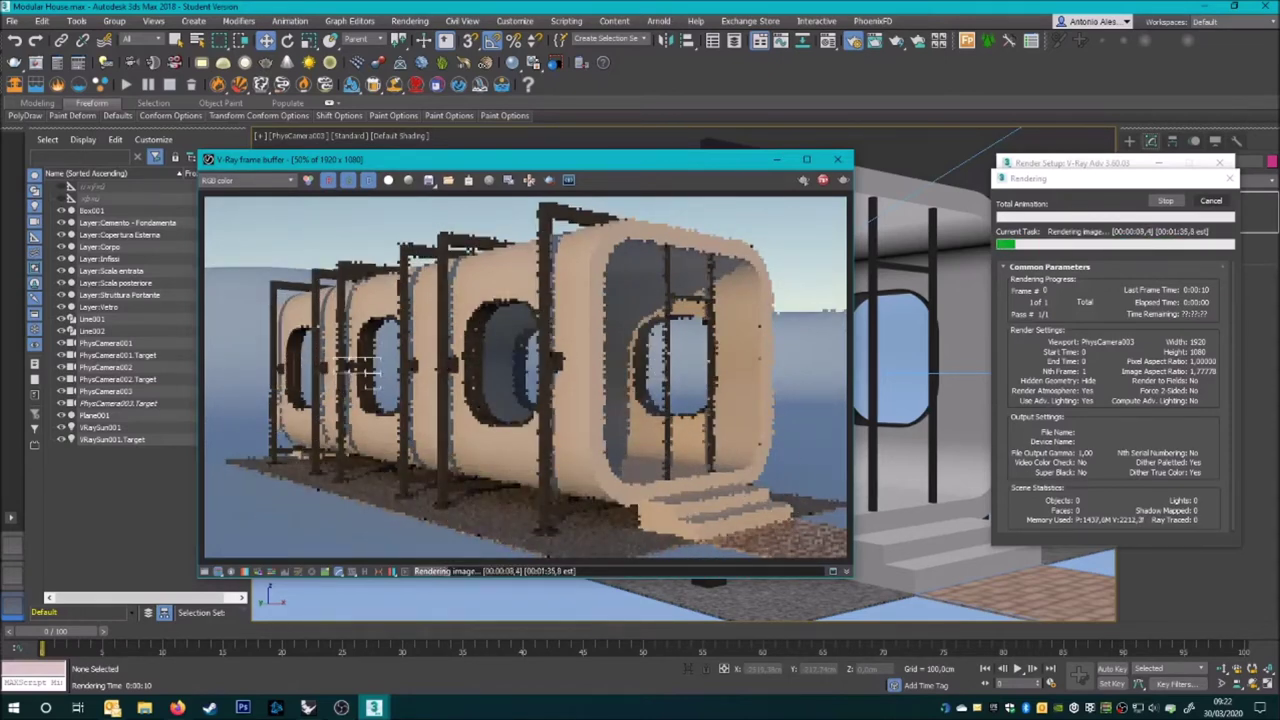
{"action": "left_click", "coordinate": [176, 707]}
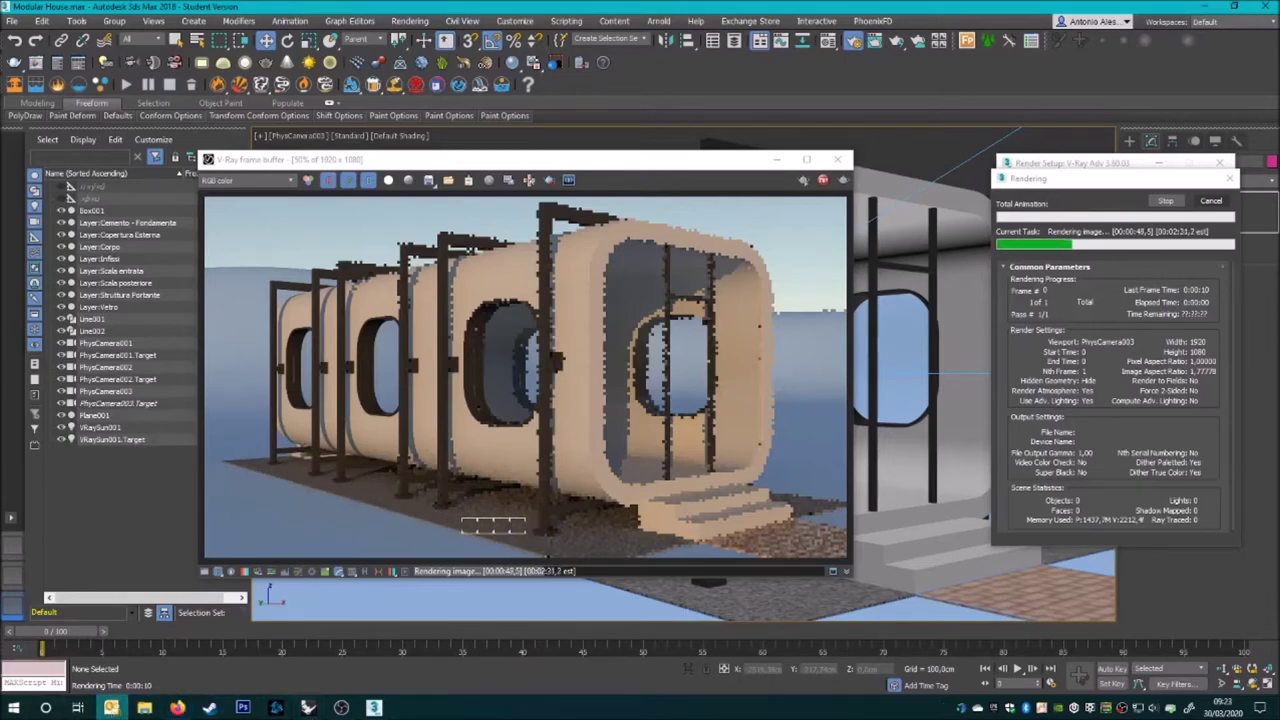
- Zoom into the finished render to inspect the windows and details, then close it
{"action": "double_click", "coordinate": [452, 388]}
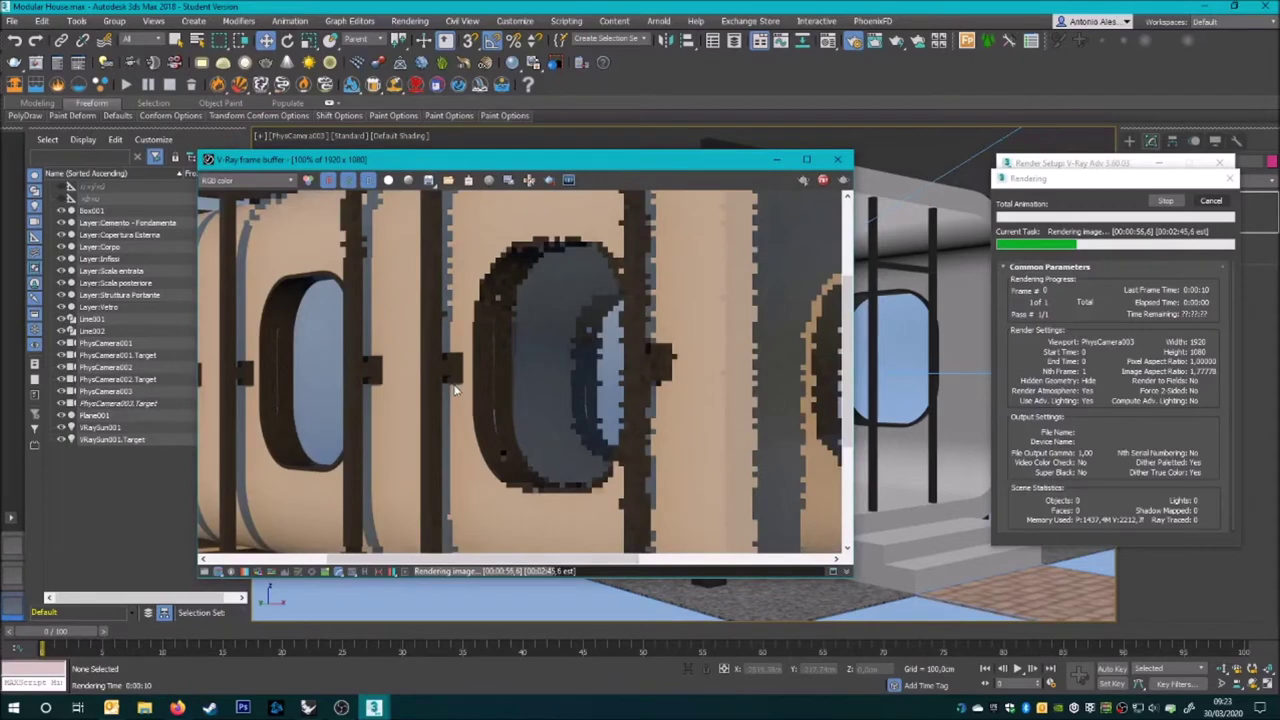
{"action": "scroll", "coordinate": [515, 412], "scroll_direction": "down", "scroll_amount": 2}
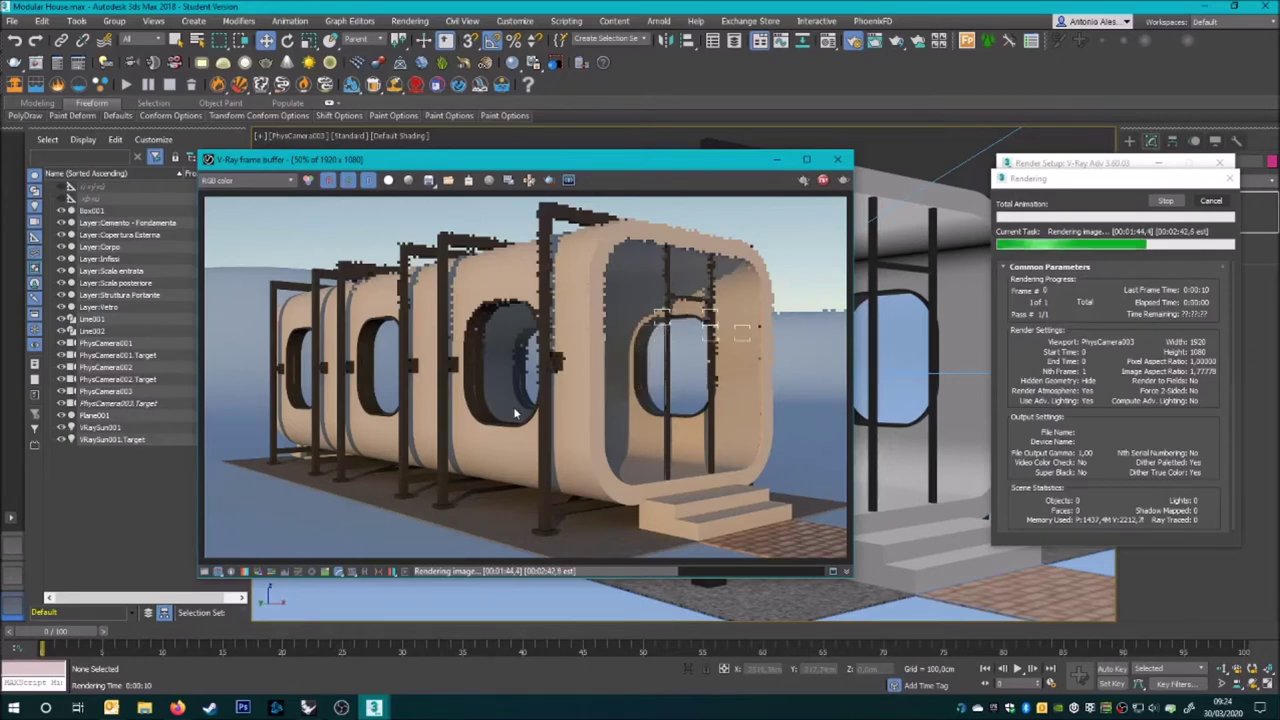
{"action": "scroll", "coordinate": [657, 345], "scroll_direction": "up", "scroll_amount": 1}
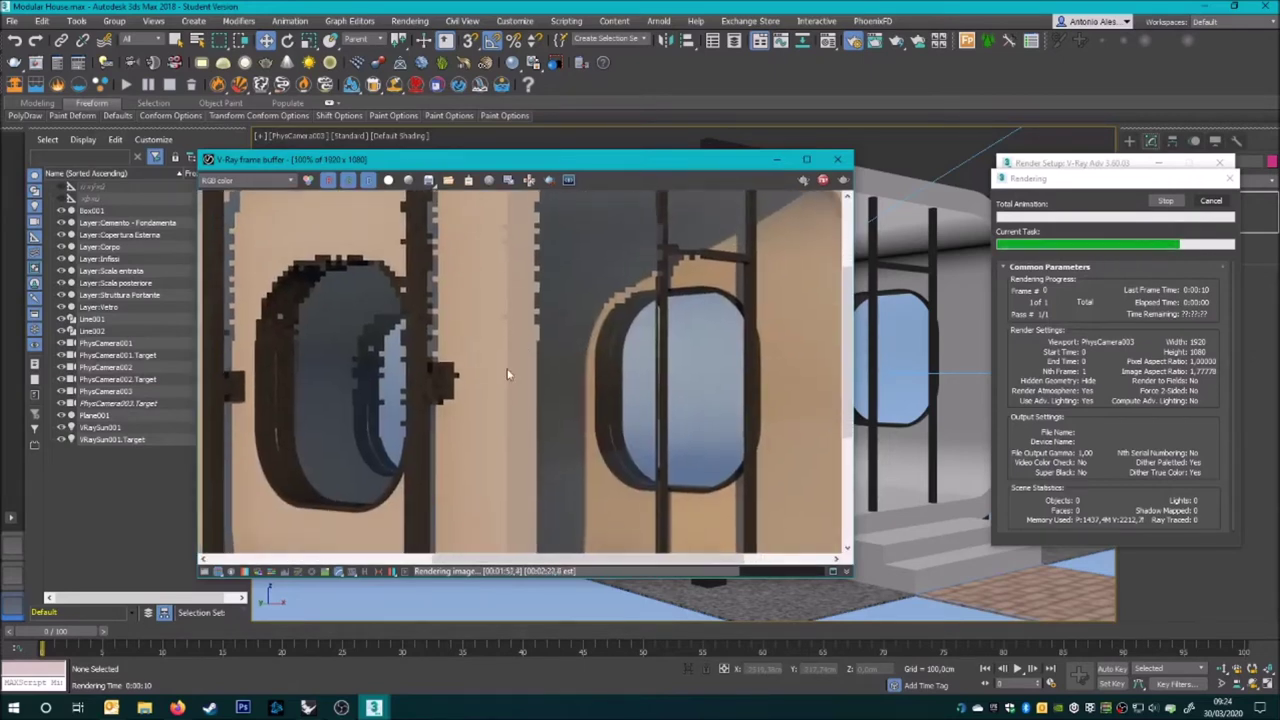
{"action": "middle_click_drag", "start_coordinate": [386, 458], "coordinate": [463, 430]}
{"action": "scroll", "coordinate": [463, 430], "scroll_direction": "down", "scroll_amount": 1}
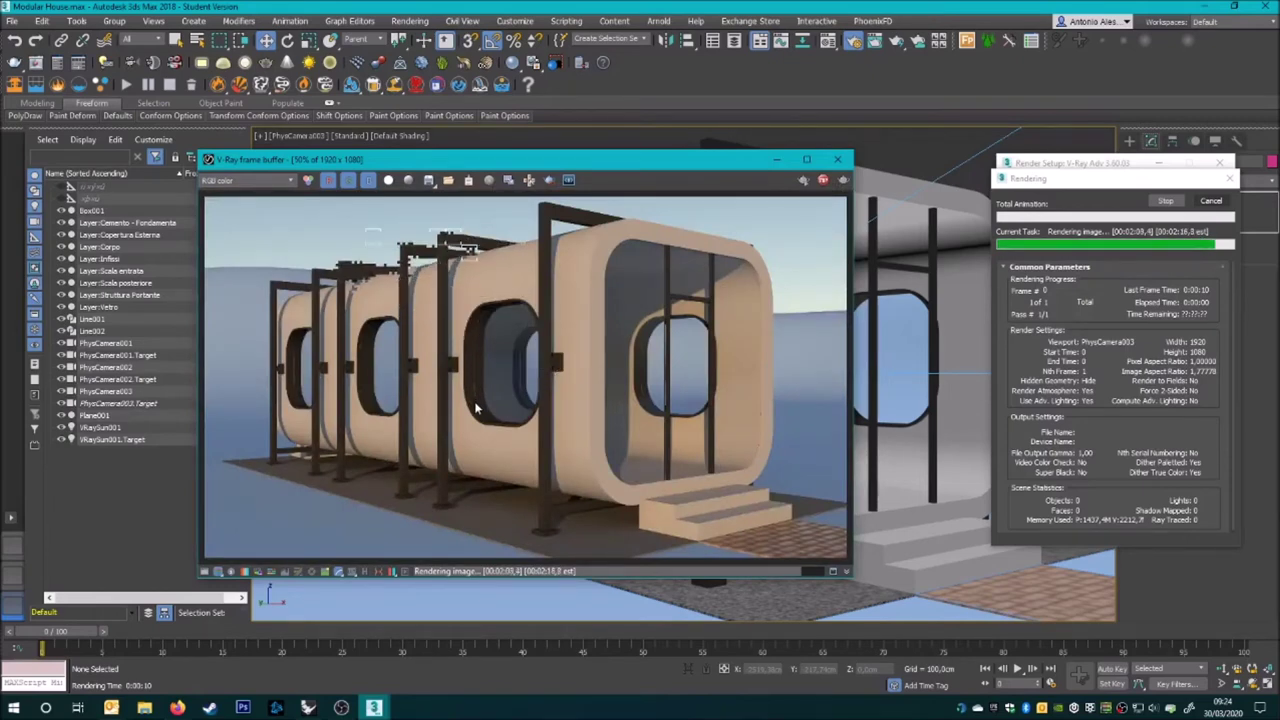
{"action": "scroll", "coordinate": [474, 314], "scroll_direction": "up", "scroll_amount": 1}
{"action": "scroll", "coordinate": [525, 330], "scroll_direction": "down", "scroll_amount": 1}
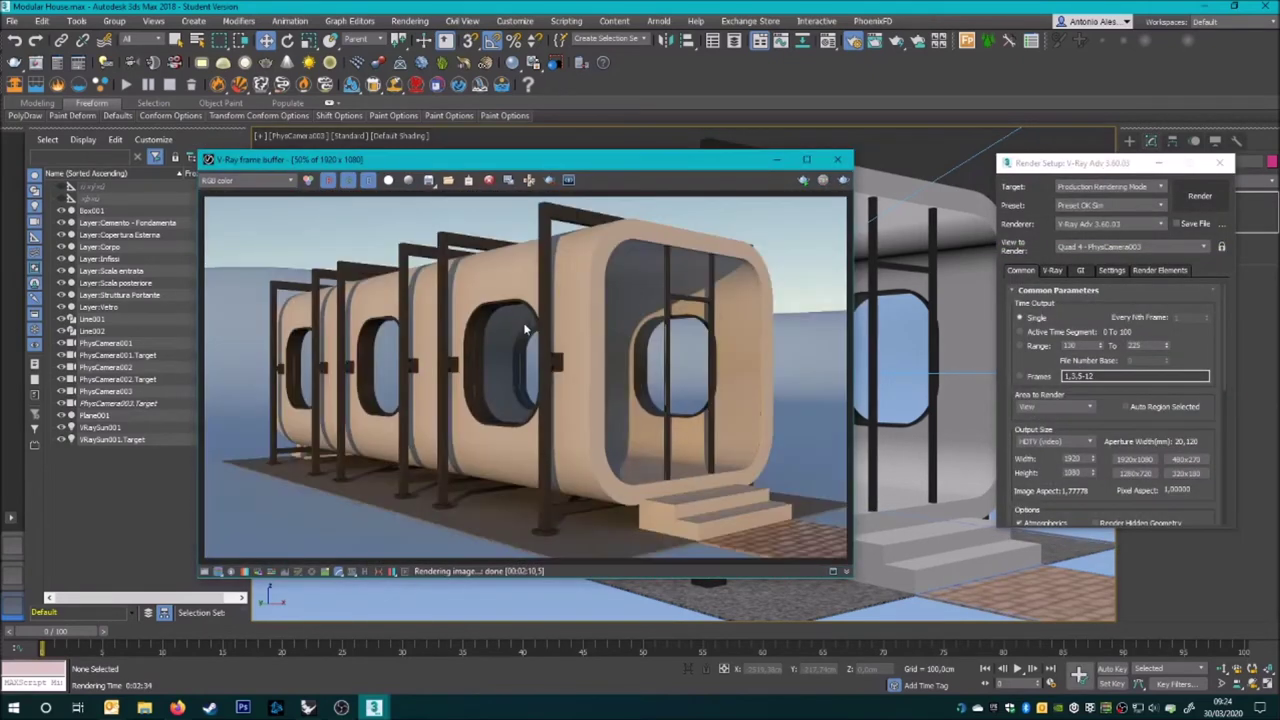
{"action": "left_click", "coordinate": [840, 160]}
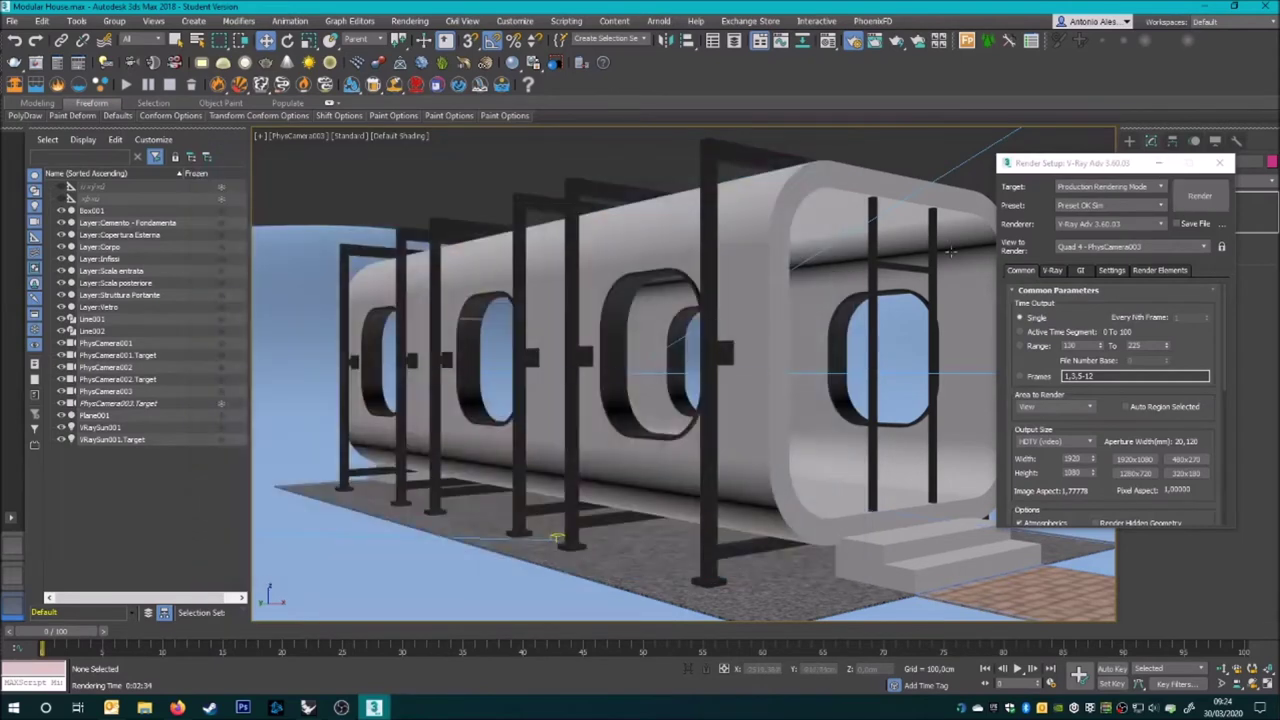
- Apply the cement material to the entrance stairs and give them a UVW mapping modifier
{"action": "left_click", "coordinate": [860, 540]}
{"action": "left_click", "coordinate": [1219, 162]}
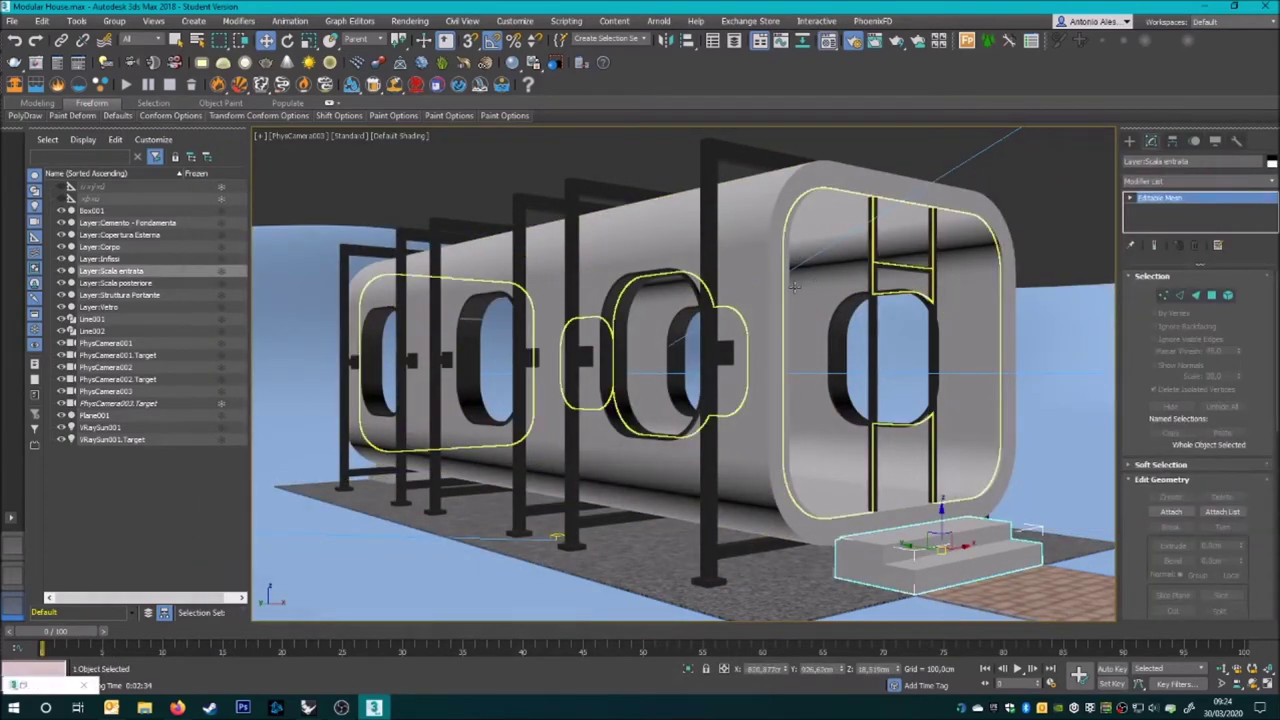
{"action": "key", "text": "m"}
{"action": "left_click", "coordinate": [132, 292]}
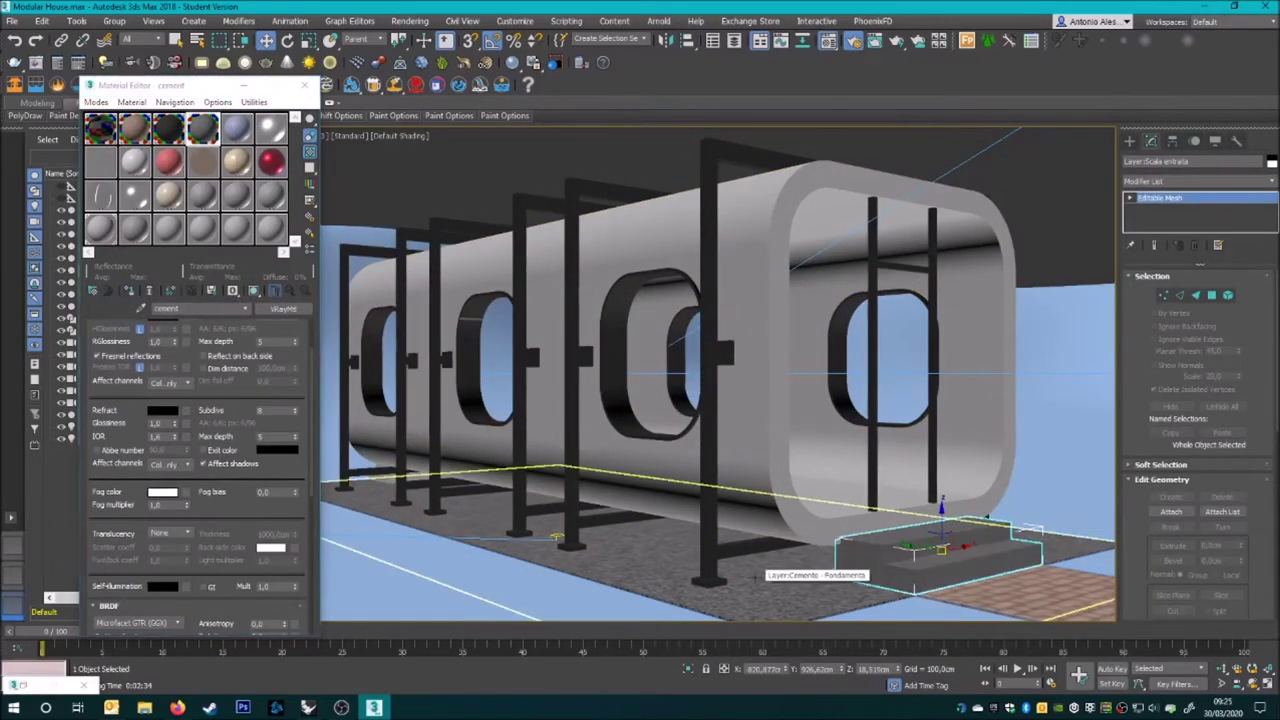
{"action": "left_click", "coordinate": [1200, 181]}
{"action": "scroll", "coordinate": [1205, 569], "scroll_direction": "down", "scroll_amount": 5}
{"action": "left_click", "coordinate": [1200, 547]}
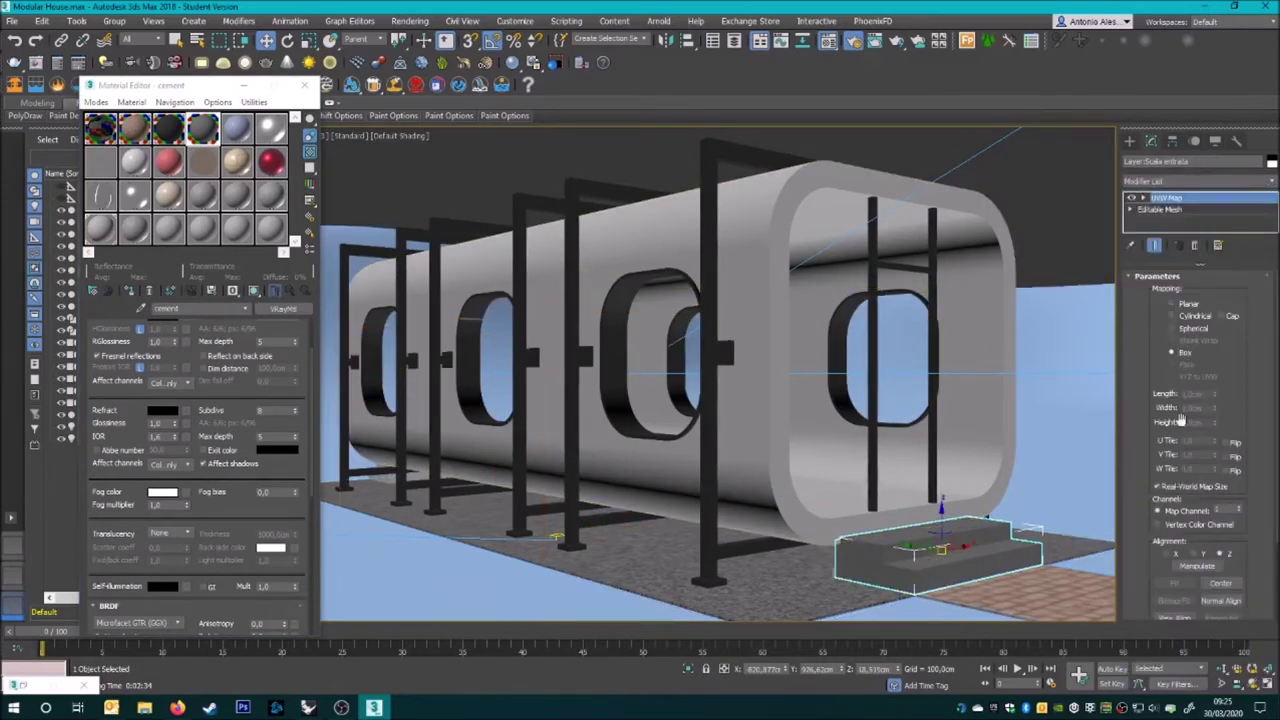
- Add a 500 cm box UVW Map modifier to the rear stairs under the capsule
{"action": "left_click", "coordinate": [860, 522]}
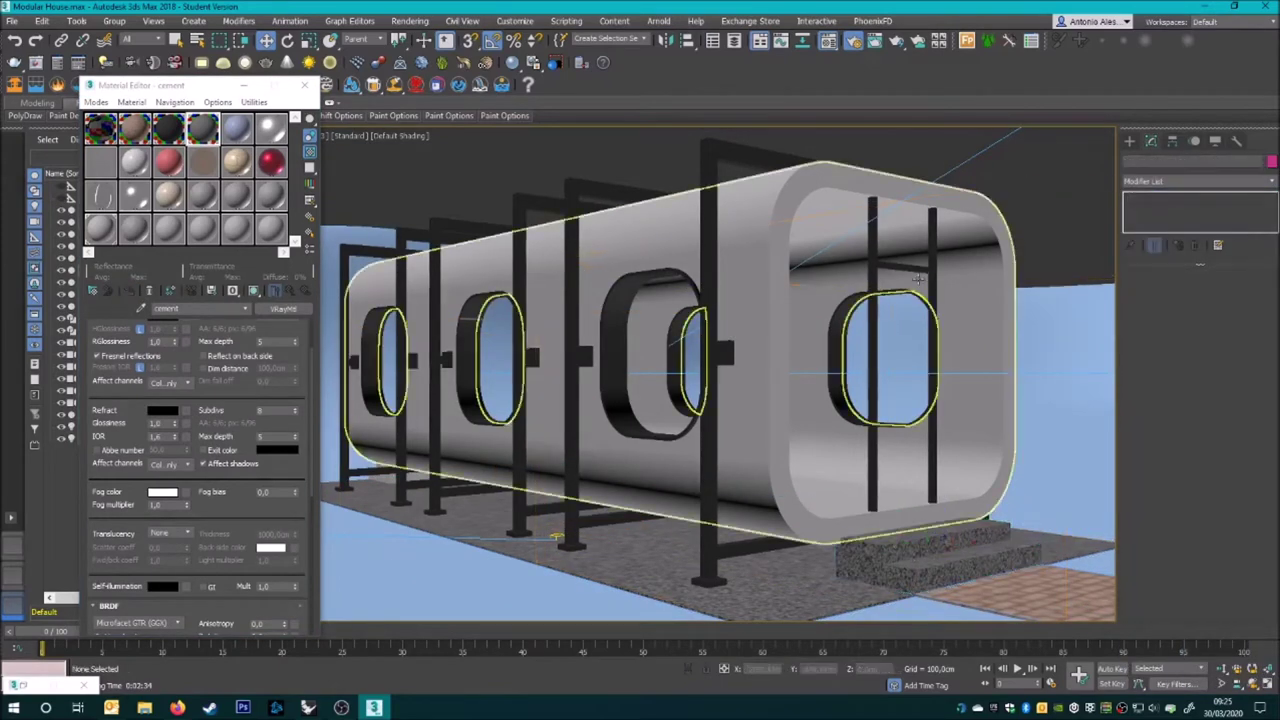
{"action": "left_click", "coordinate": [905, 430]}
{"action": "left_click", "coordinate": [1200, 181]}
{"action": "left_click", "coordinate": [1165, 490]}
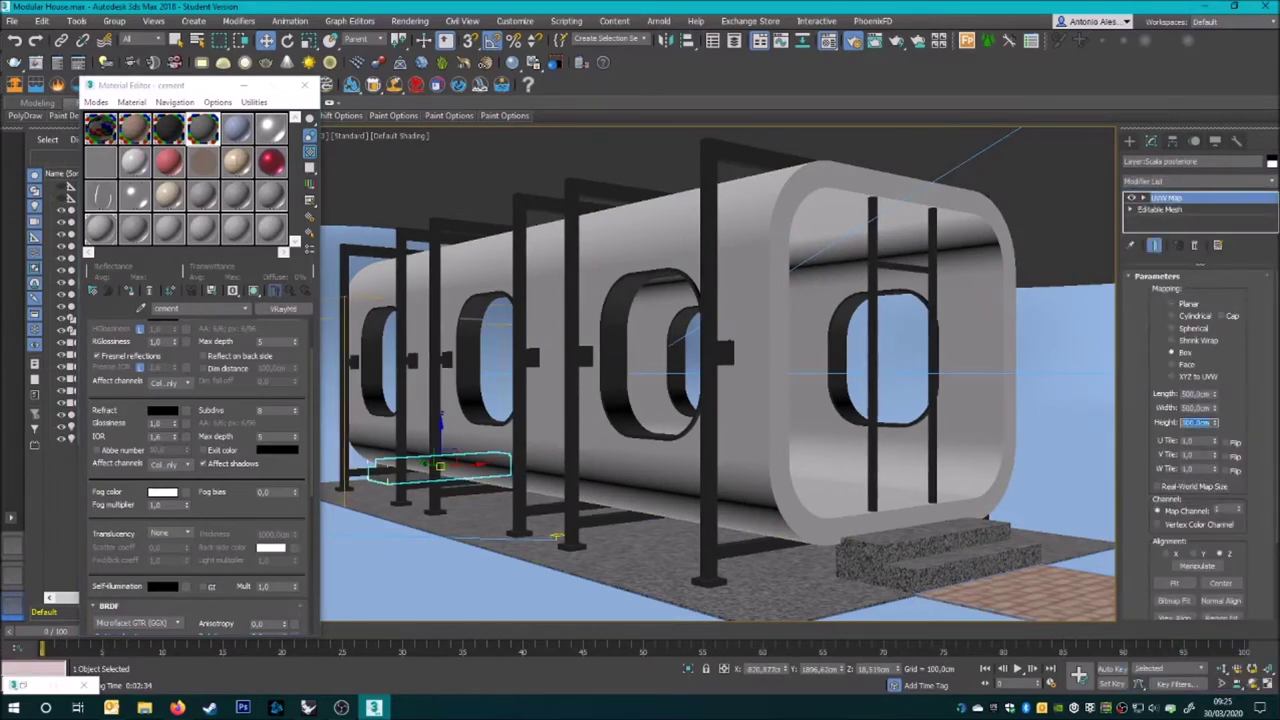
- Select the window frames, preview the Nero lucido material, and close the Material Editor
{"action": "left_click", "coordinate": [615, 291]}
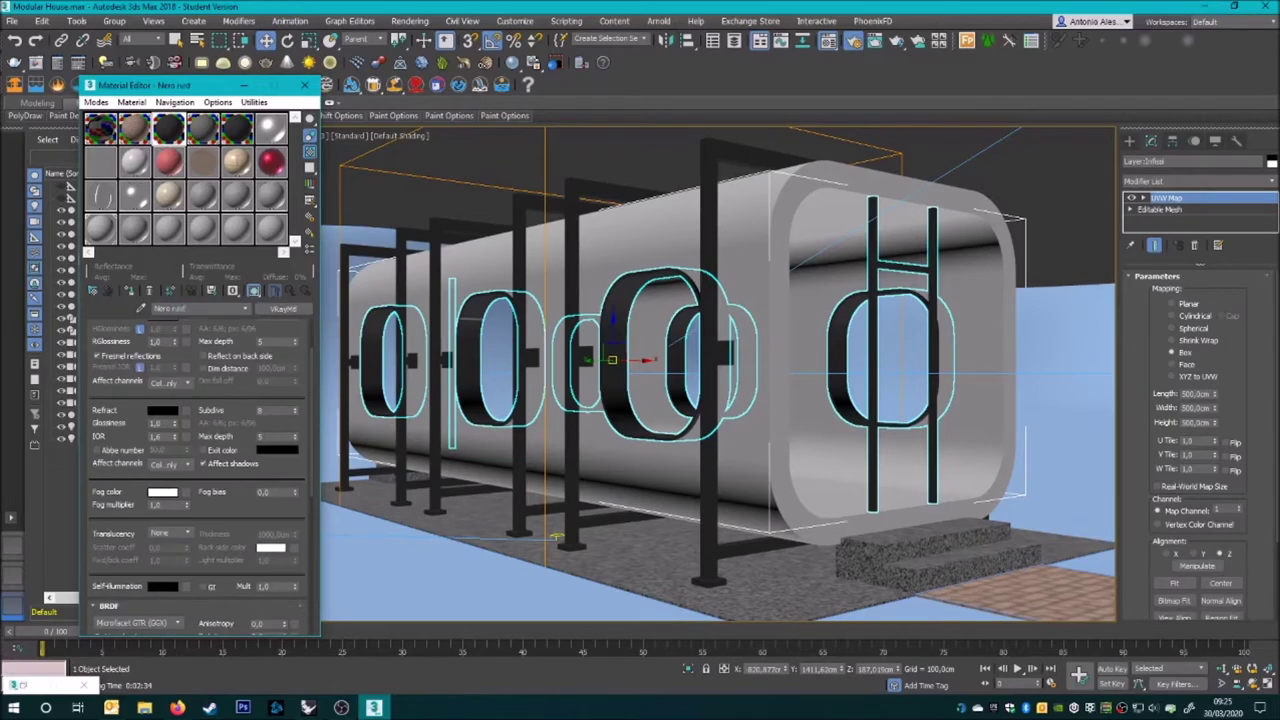
{"action": "double_click", "coordinate": [236, 126]}
{"action": "scroll", "coordinate": [220, 345], "scroll_direction": "down", "scroll_amount": 5}
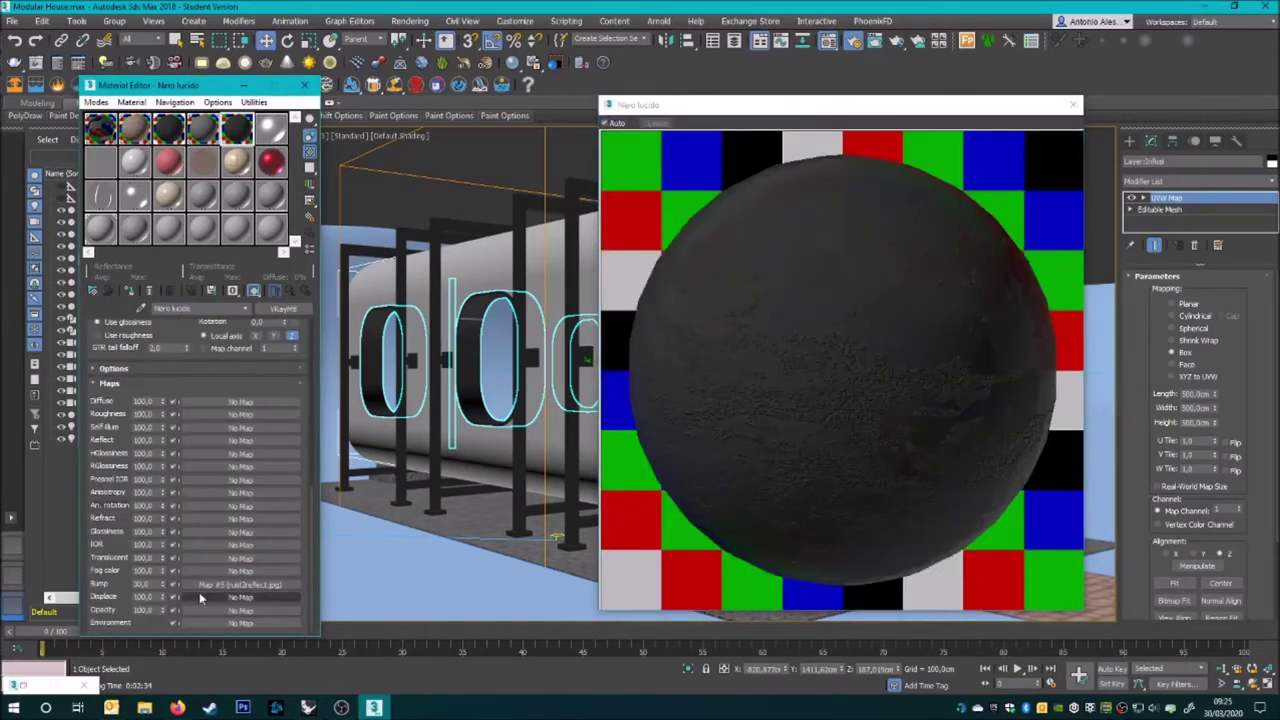
{"action": "key", "text": "Escape"}
{"action": "left_click", "coordinate": [304, 84]}
- Select the capsule's outer shell and start a Bitmap diffuse map on its wood material
{"action": "left_click", "coordinate": [772, 520]}
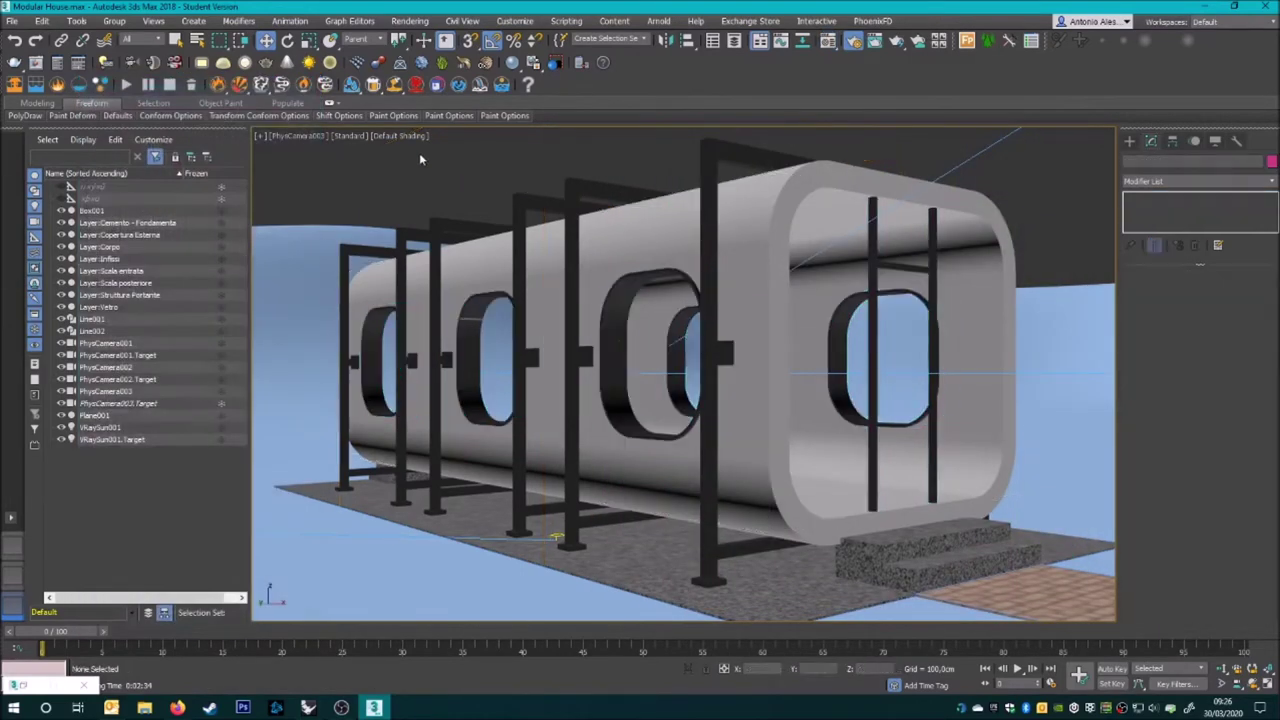
{"action": "left_click", "coordinate": [900, 500]}
{"action": "key", "text": "m"}
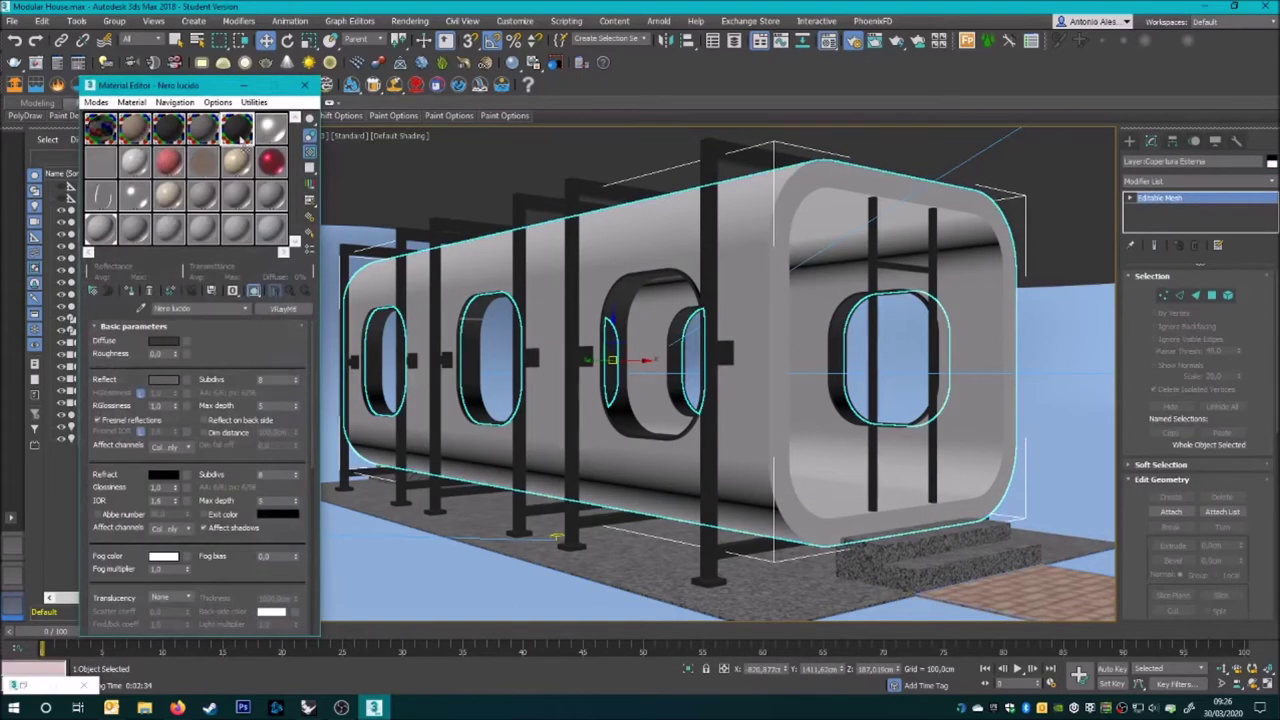
{"action": "double_click", "coordinate": [271, 128]}
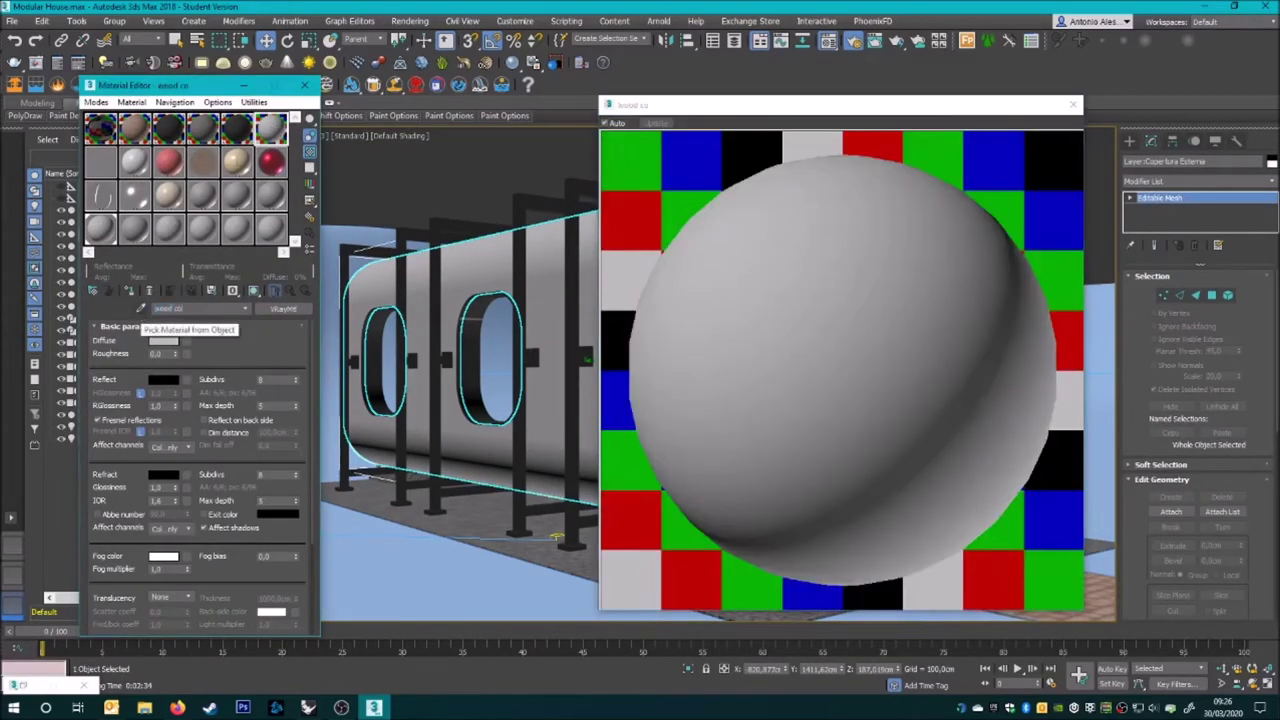
{"action": "scroll", "coordinate": [198, 362], "scroll_direction": "down", "scroll_amount": 5}
{"action": "left_click", "coordinate": [241, 410]}
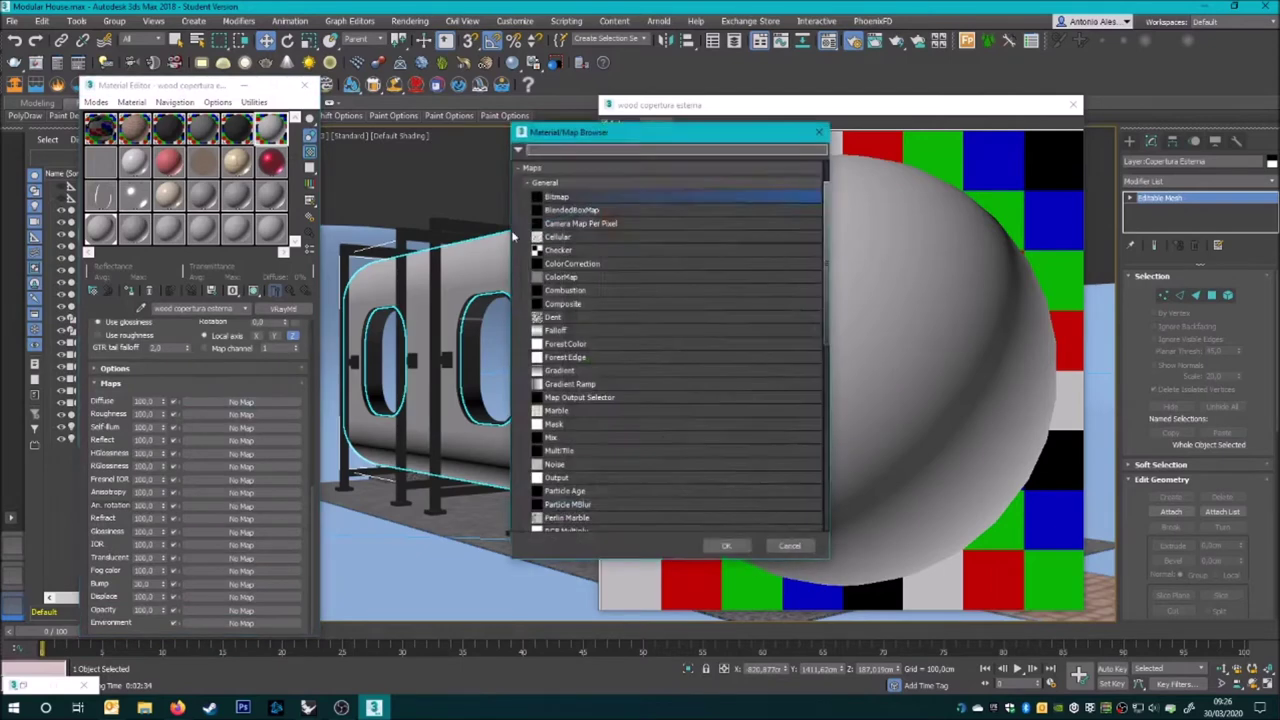
{"action": "double_click", "coordinate": [570, 192]}
{"action": "left_click", "coordinate": [266, 69]}
- Browse the Arroway Wood and MAPPE folders, previewing wood-13_d_1, boards-01_d100 and fenolico_B
{"action": "double_click", "coordinate": [145, 129]}
{"action": "double_click", "coordinate": [120, 116]}
{"action": "scroll", "coordinate": [357, 237], "scroll_direction": "down", "scroll_amount": 3}
{"action": "scroll", "coordinate": [366, 232], "scroll_direction": "down", "scroll_amount": 2}
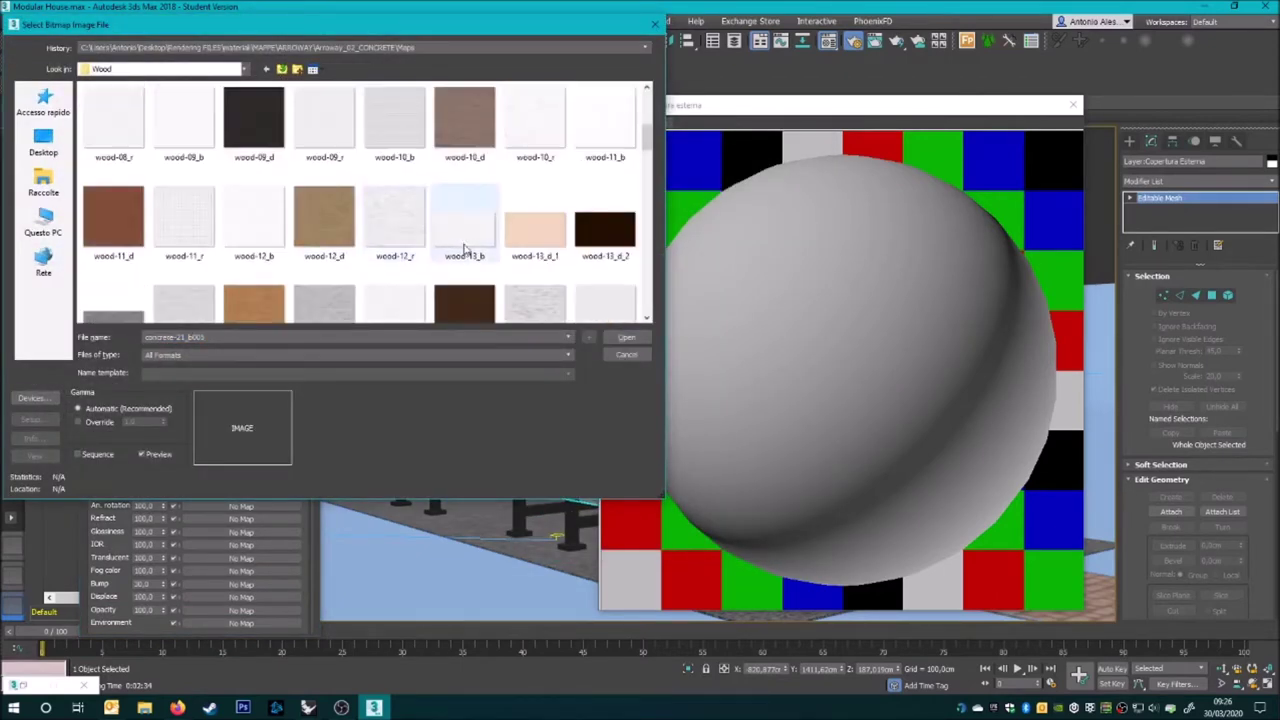
{"action": "left_click", "coordinate": [538, 245]}
{"action": "scroll", "coordinate": [371, 237], "scroll_direction": "down", "scroll_amount": 2}
{"action": "scroll", "coordinate": [295, 222], "scroll_direction": "down", "scroll_amount": 1}
{"action": "scroll", "coordinate": [295, 222], "scroll_direction": "up", "scroll_amount": 3}
{"action": "scroll", "coordinate": [295, 222], "scroll_direction": "up", "scroll_amount": 3}
{"action": "scroll", "coordinate": [289, 214], "scroll_direction": "up", "scroll_amount": 2}
{"action": "left_click", "coordinate": [282, 69]}
{"action": "double_click", "coordinate": [282, 69]}
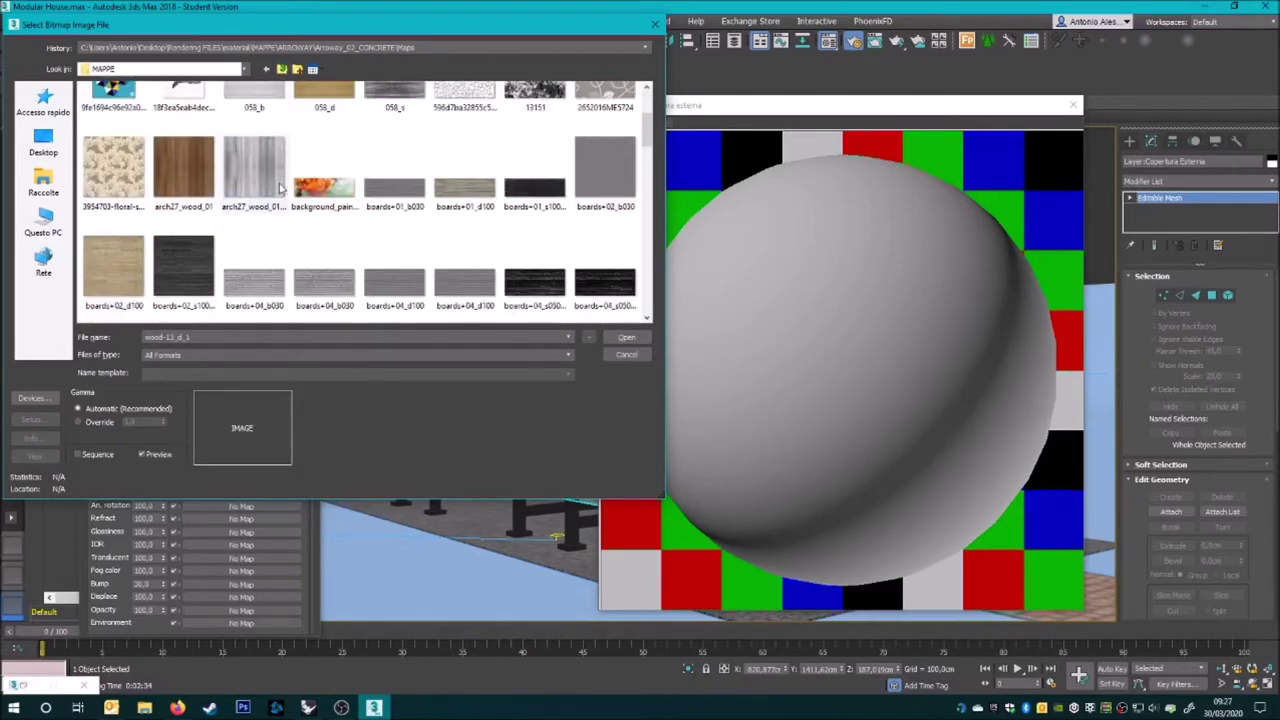
{"action": "left_click", "coordinate": [465, 180]}
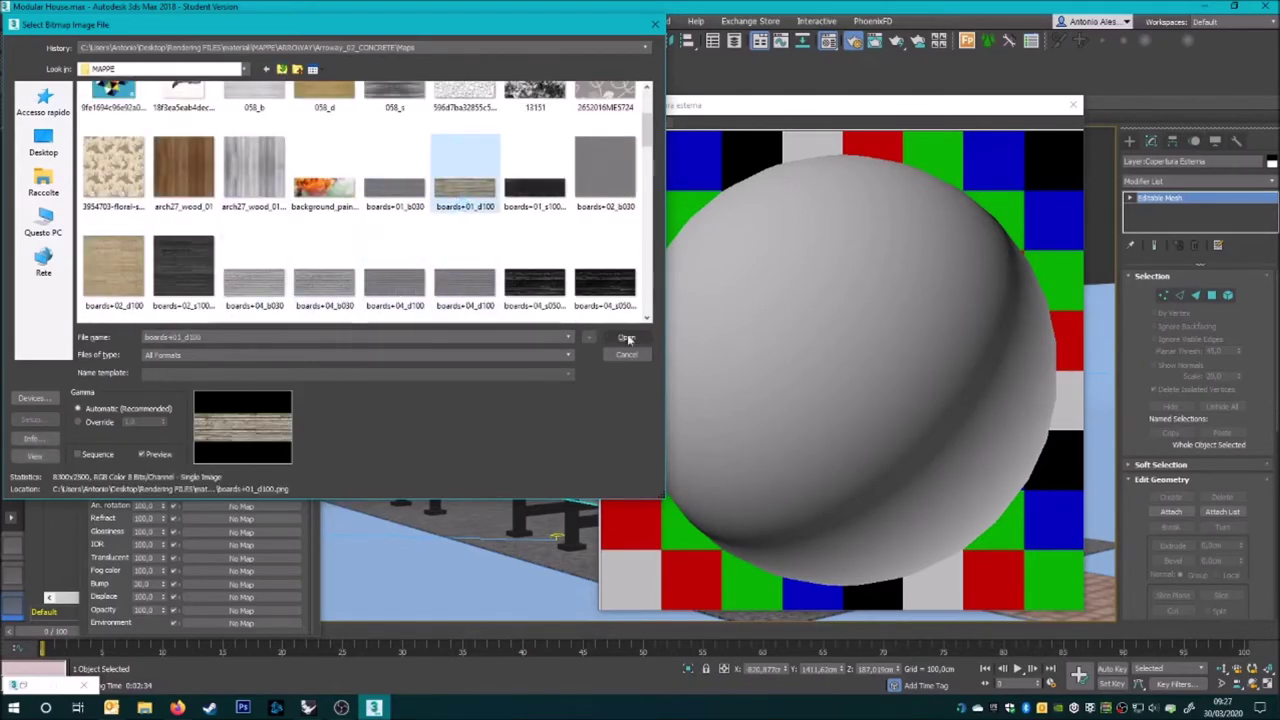
{"action": "scroll", "coordinate": [300, 230], "scroll_direction": "down", "scroll_amount": 2}
{"action": "scroll", "coordinate": [270, 232], "scroll_direction": "down", "scroll_amount": 2}
{"action": "scroll", "coordinate": [260, 234], "scroll_direction": "down", "scroll_amount": 2}
{"action": "scroll", "coordinate": [258, 234], "scroll_direction": "down", "scroll_amount": 1}
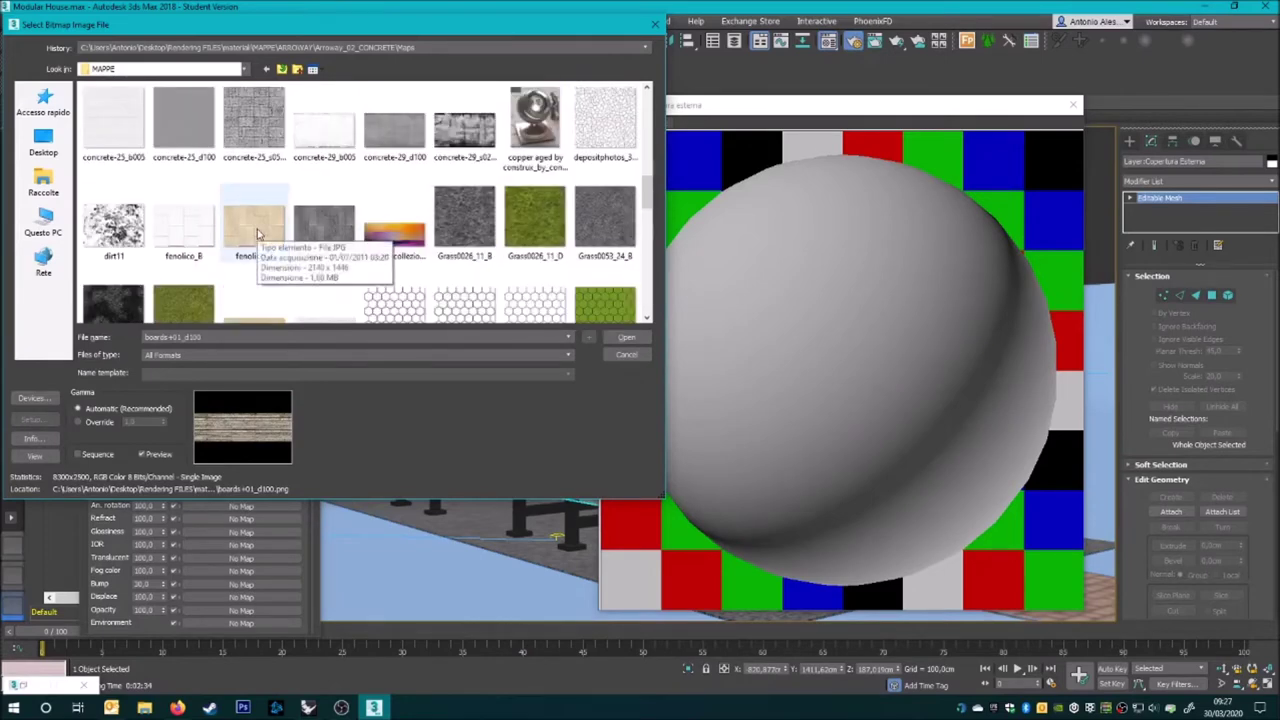
{"action": "left_click", "coordinate": [257, 234]}
{"action": "scroll", "coordinate": [257, 234], "scroll_direction": "up", "scroll_amount": 5}
- Load wood-13_d_1 from the ARROWAY Wood folder as the diffuse texture
{"action": "left_click", "coordinate": [282, 69]}
{"action": "double_click", "coordinate": [113, 122]}
{"action": "double_click", "coordinate": [171, 157]}
{"action": "left_click", "coordinate": [537, 165]}
{"action": "scroll", "coordinate": [496, 229], "scroll_direction": "down", "scroll_amount": 3}
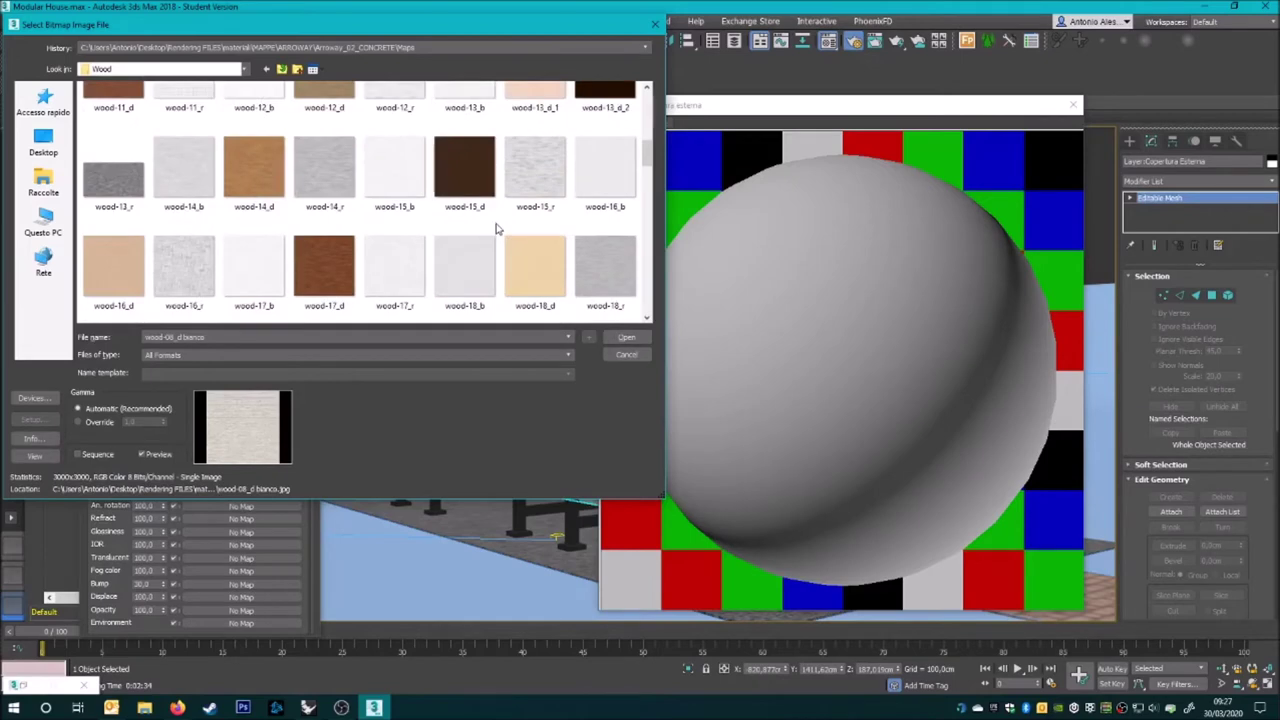
{"action": "scroll", "coordinate": [496, 229], "scroll_direction": "up", "scroll_amount": 1}
{"action": "left_click", "coordinate": [549, 258]}
{"action": "scroll", "coordinate": [510, 210], "scroll_direction": "down", "scroll_amount": 2}
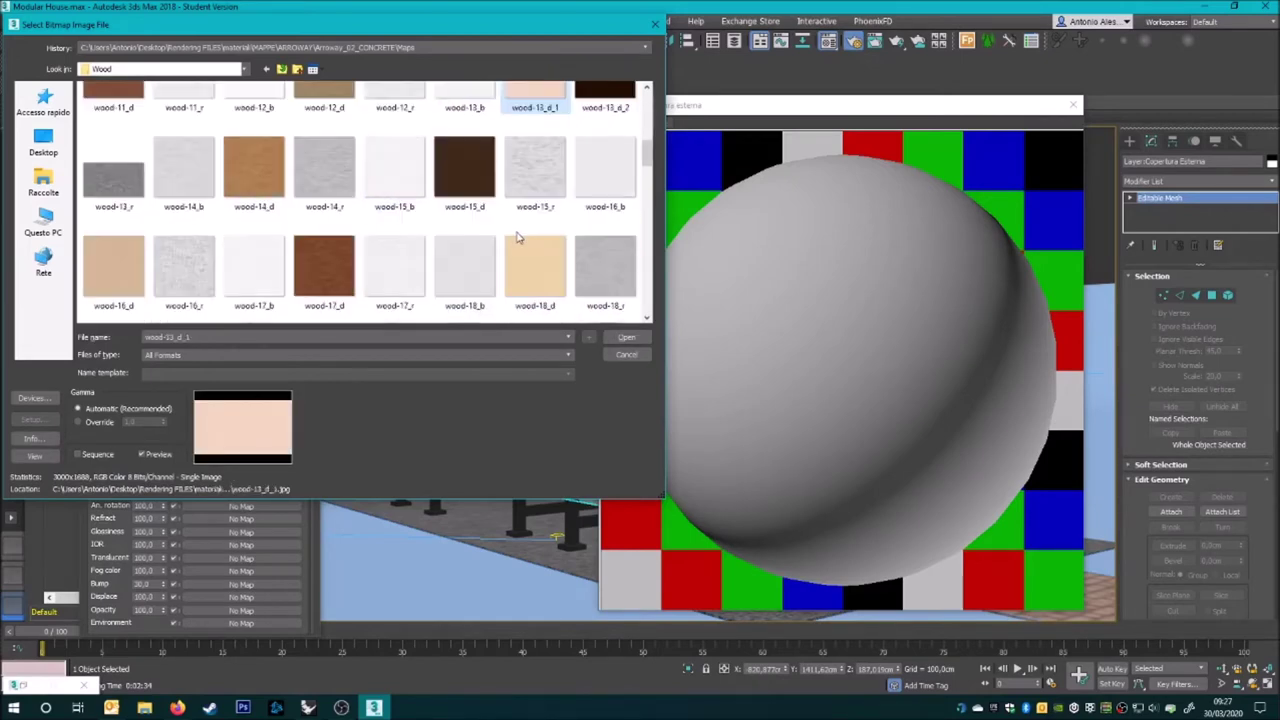
{"action": "scroll", "coordinate": [504, 233], "scroll_direction": "up", "scroll_amount": 1}
{"action": "double_click", "coordinate": [537, 210]}
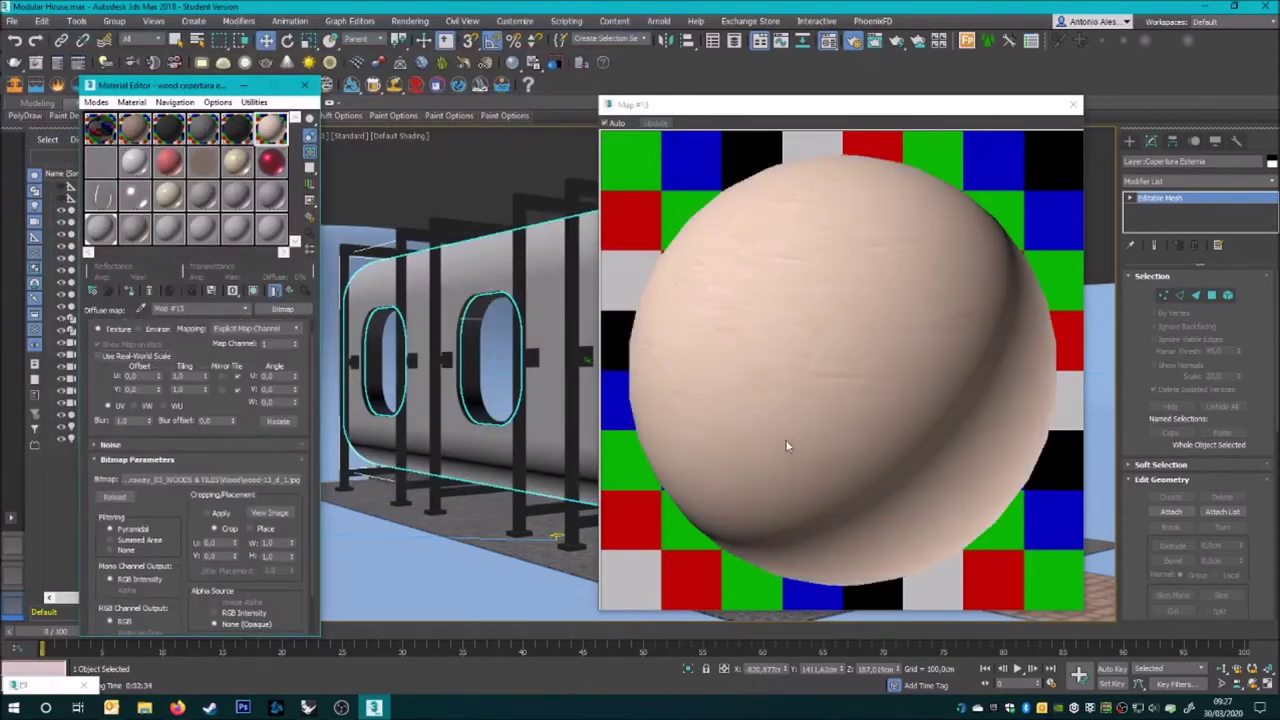
- Replace the diffuse image with the boards+02_d100 plank texture from MAPPE
{"action": "left_click", "coordinate": [210, 479]}
{"action": "key", "text": "BackSpace"}
{"action": "key", "text": "BackSpace"}
{"action": "key", "text": "BackSpace"}
{"action": "scroll", "coordinate": [371, 328], "scroll_direction": "down", "scroll_amount": 2}
{"action": "left_click", "coordinate": [227, 255]}
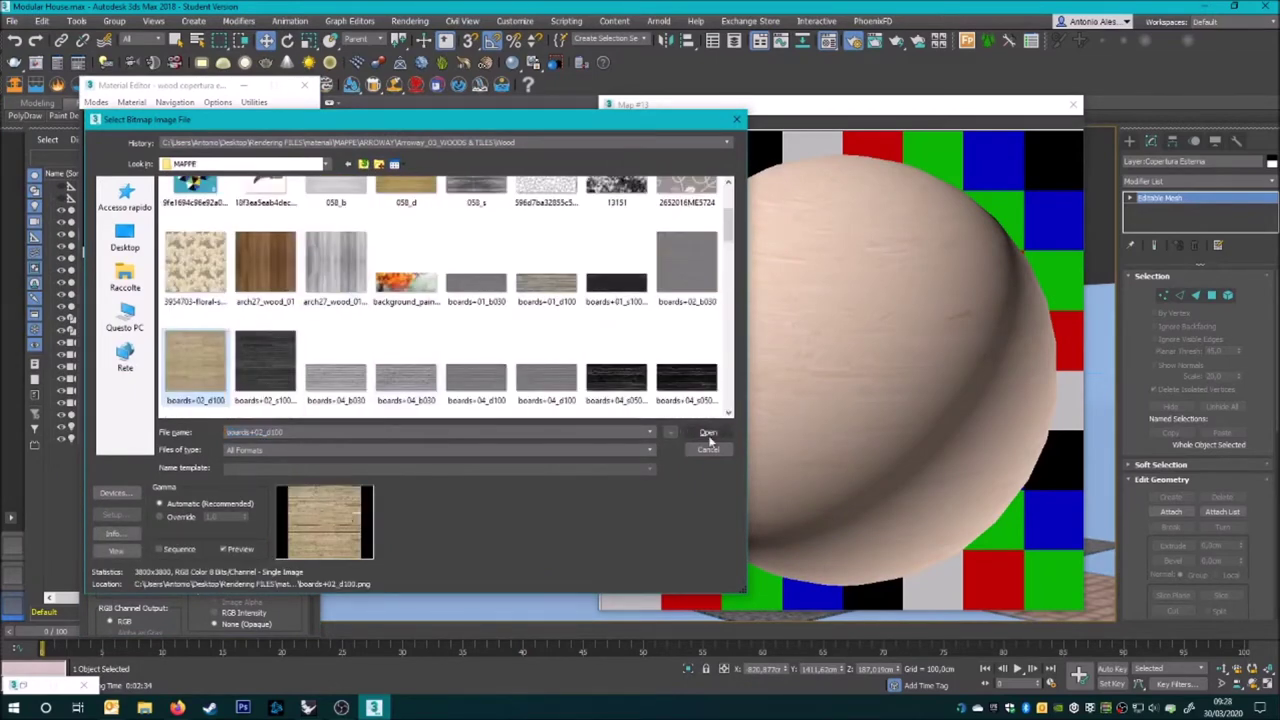
{"action": "left_click", "coordinate": [708, 432]}
{"action": "left_click", "coordinate": [285, 292]}
- Add a boards+02 bitmap as the material's reflection map
{"action": "scroll", "coordinate": [200, 500], "scroll_direction": "down", "scroll_amount": 5}
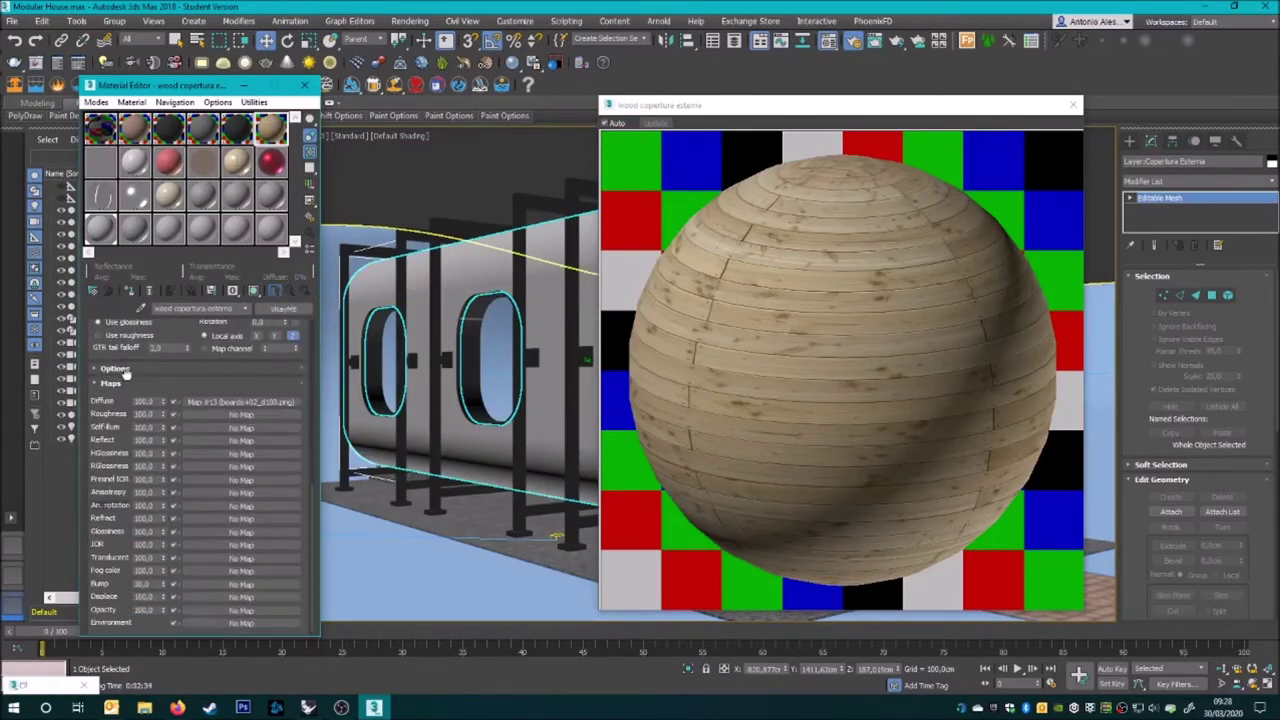
{"action": "left_click", "coordinate": [241, 583]}
{"action": "double_click", "coordinate": [586, 206]}
{"action": "left_click", "coordinate": [281, 68]}
{"action": "left_click", "coordinate": [281, 68]}
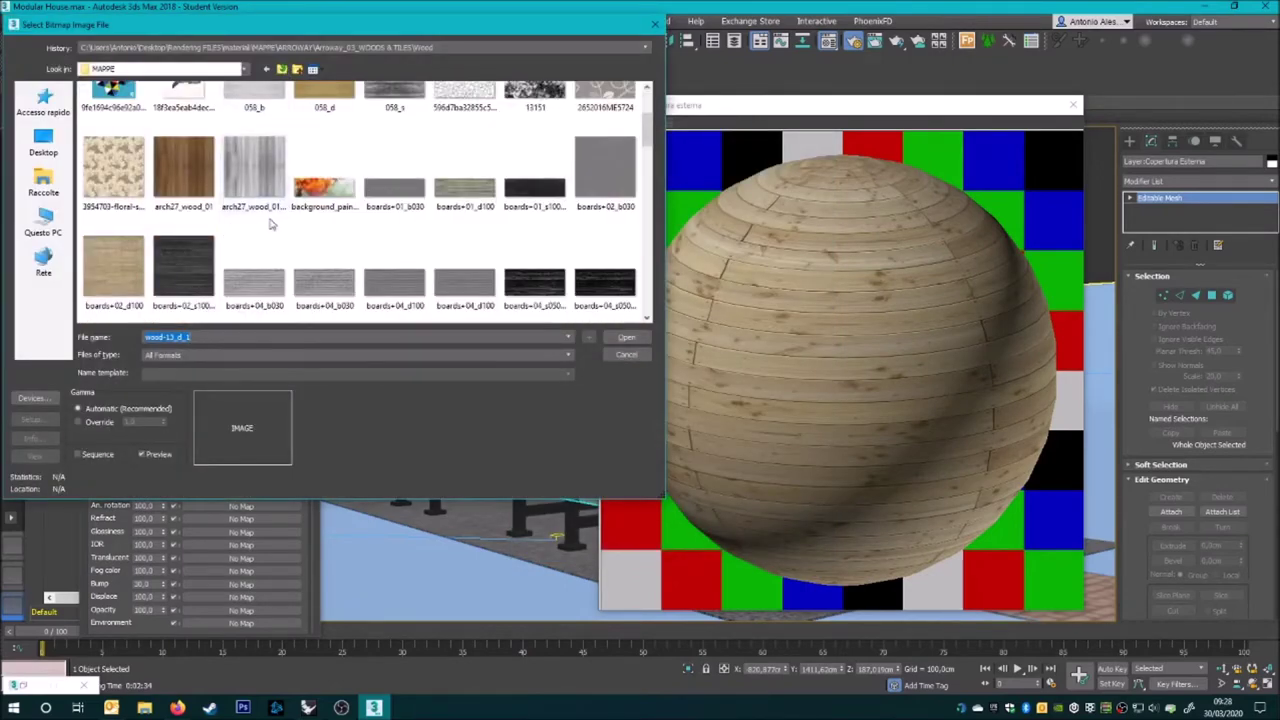
{"action": "double_click", "coordinate": [463, 277]}
{"action": "left_click", "coordinate": [289, 290]}
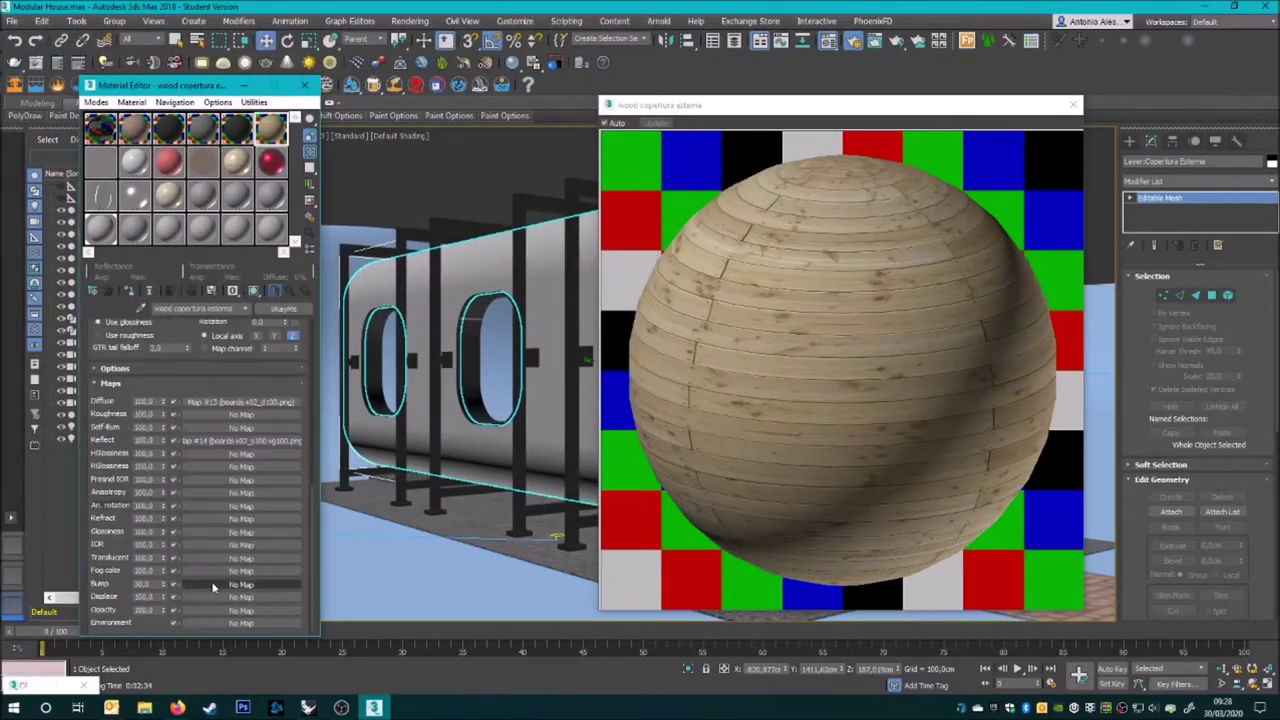
- Load boards+02_b030 as the bump map and show the wood material shaded in the viewport
{"action": "left_click", "coordinate": [241, 583]}
{"action": "double_click", "coordinate": [586, 206]}
{"action": "double_click", "coordinate": [285, 246]}
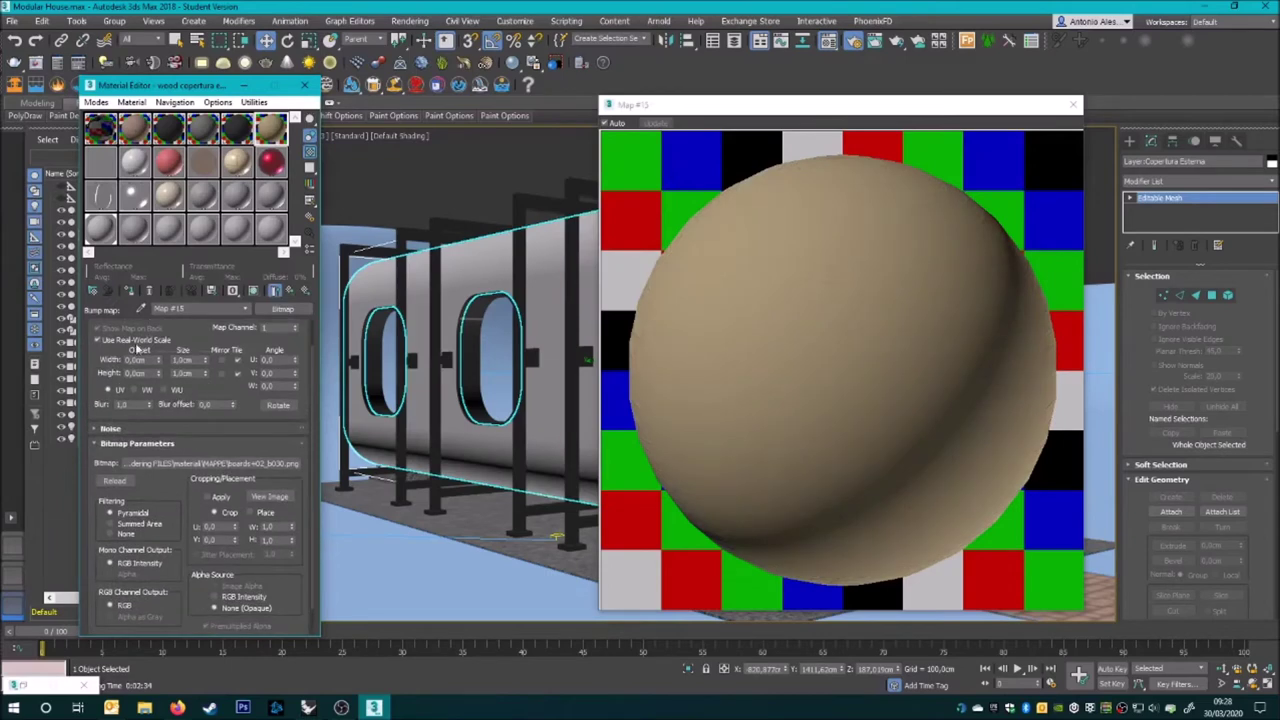
{"action": "left_click", "coordinate": [254, 290]}
{"action": "left_click", "coordinate": [1073, 104]}
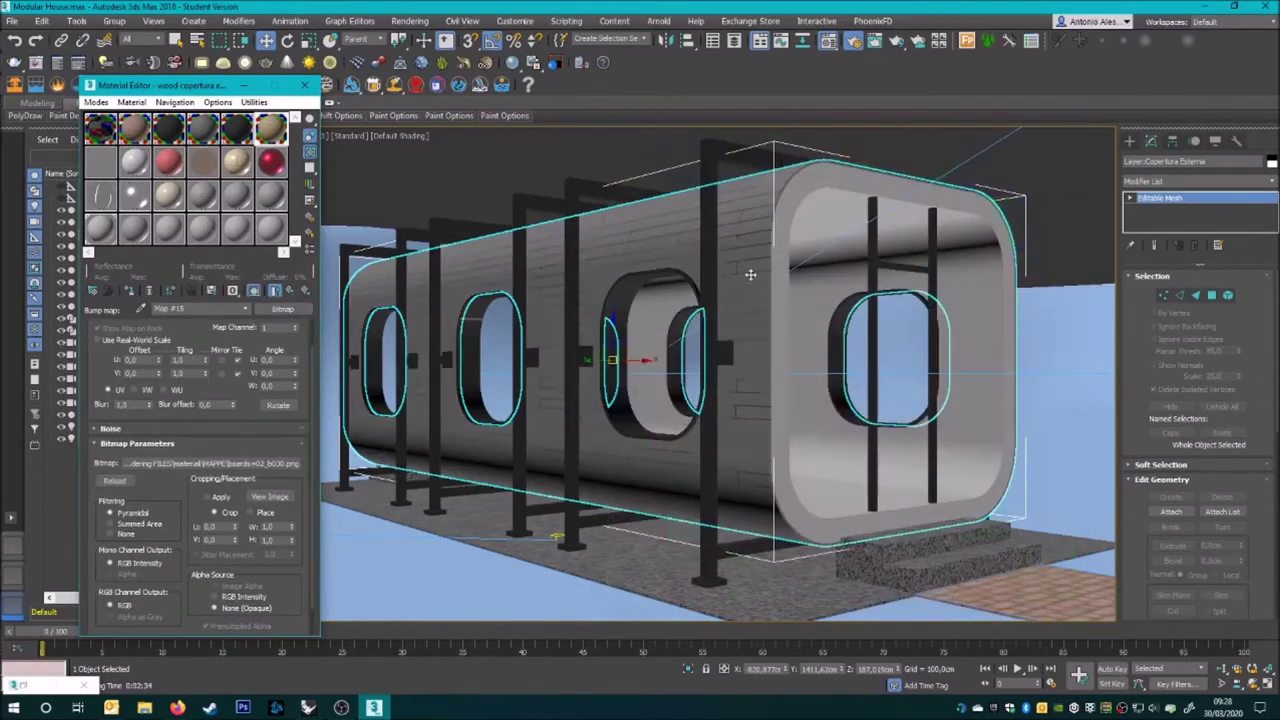
- Add a UVW Map modifier to the shell, trying cylindrical at 200 before settling on box
{"action": "left_click", "coordinate": [1200, 181]}
{"action": "left_click", "coordinate": [1188, 374]}
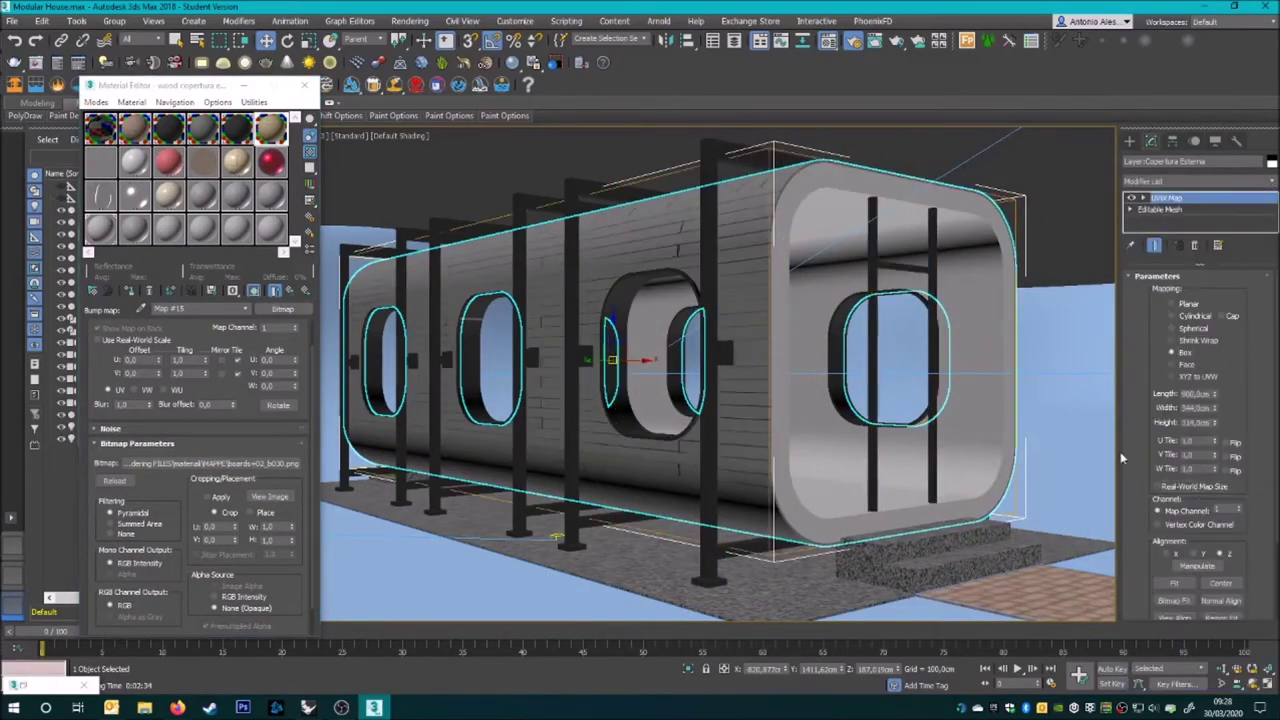
{"action": "left_click", "coordinate": [1190, 316]}
{"action": "type", "text": "200"}
{"action": "key", "text": "Tab"}
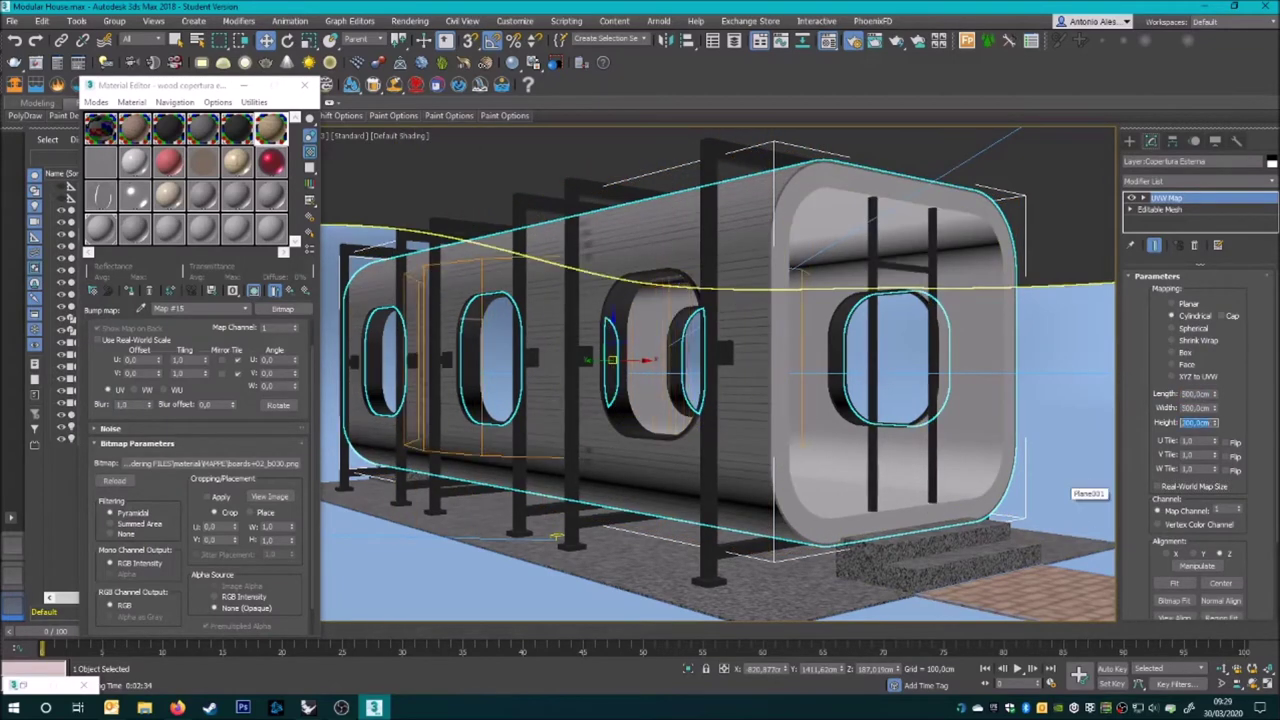
{"action": "left_click", "coordinate": [1173, 352]}
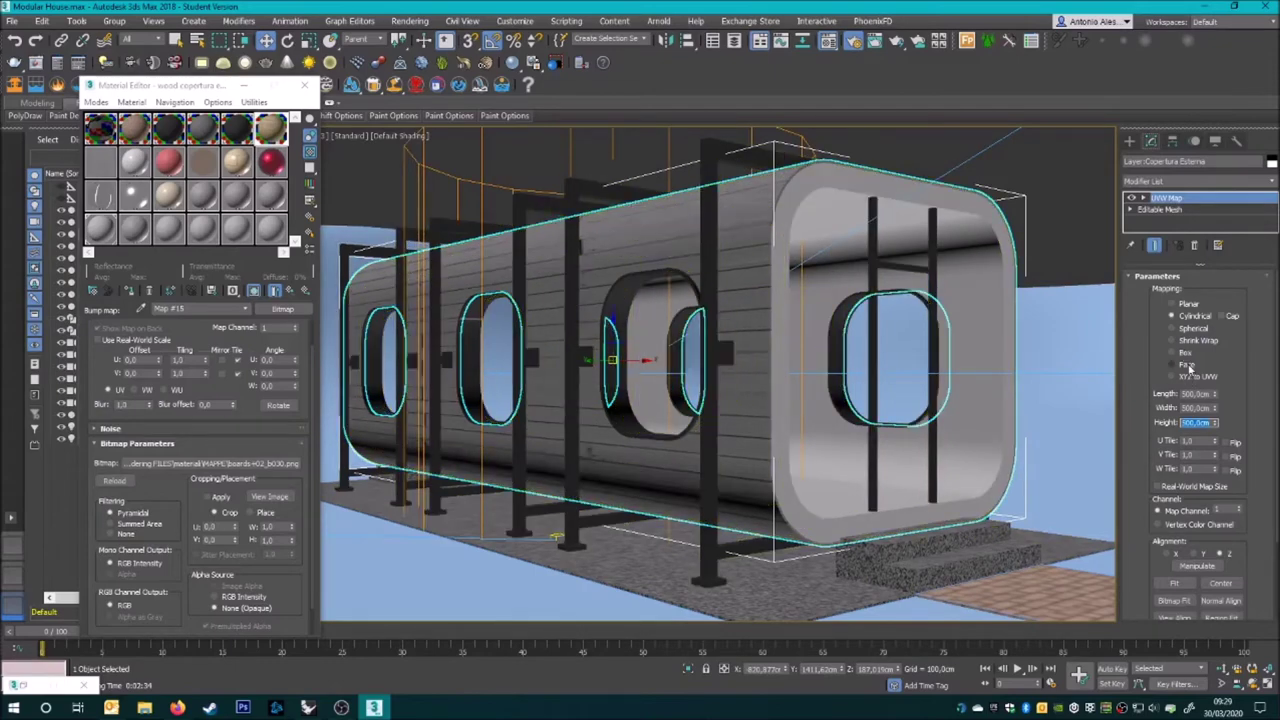
- Orbit around the capsule to check the shell's mapping gizmo, then exit gizmo editing
{"action": "middle_click_drag", "start_coordinate": [900, 360], "coordinate": [810, 340], "text": "alt"}
{"action": "key", "text": "1"}
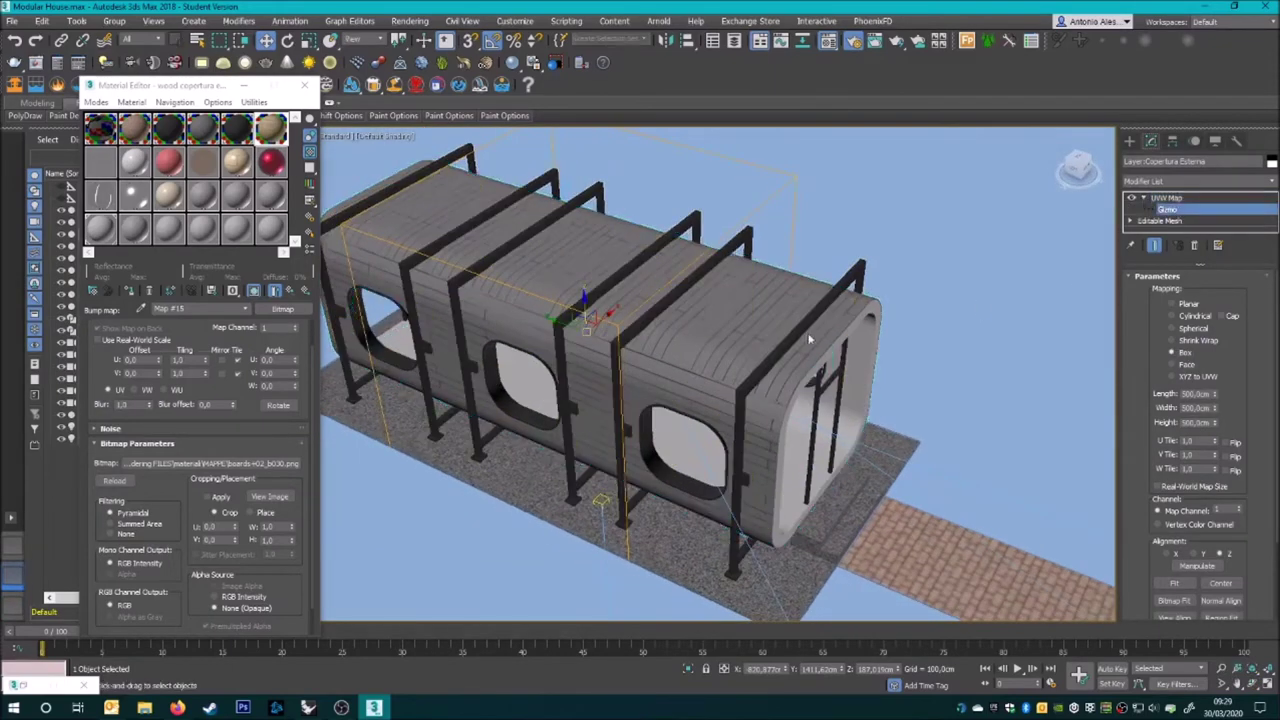
{"action": "middle_click_drag", "start_coordinate": [533, 347], "coordinate": [675, 450], "text": "alt"}
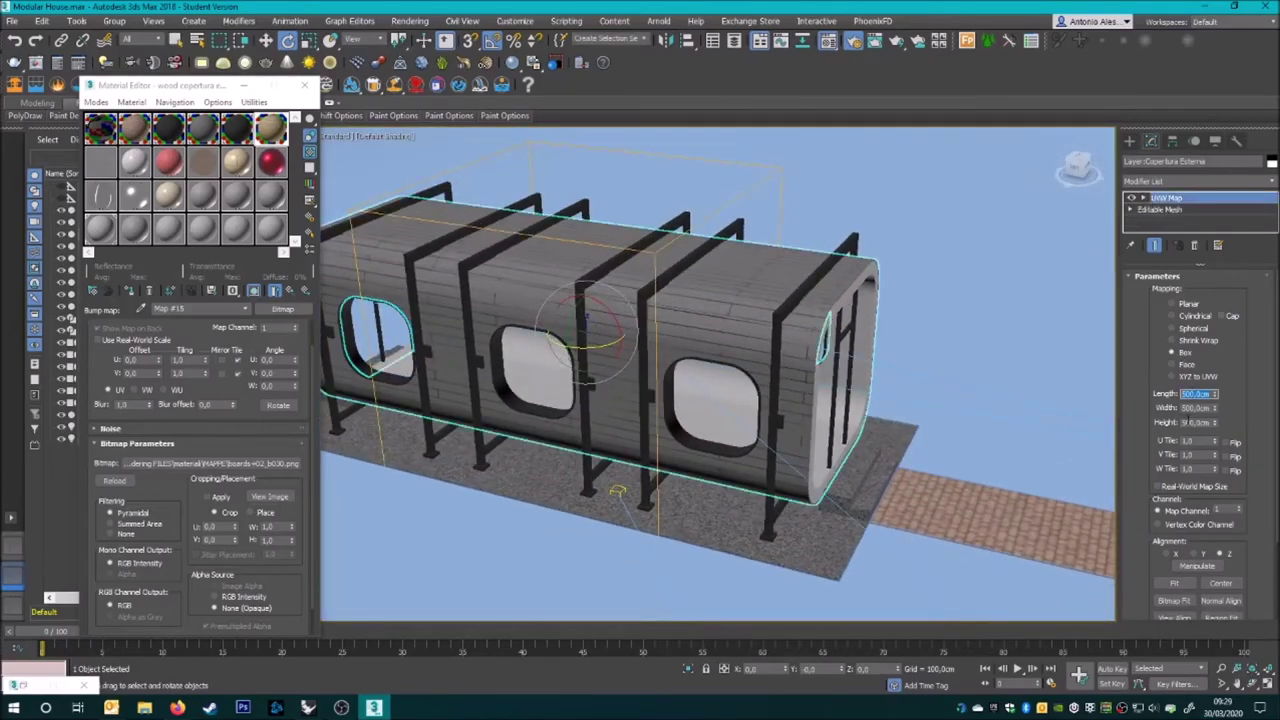
{"action": "middle_click_drag", "start_coordinate": [700, 400], "coordinate": [820, 380], "text": "alt"}
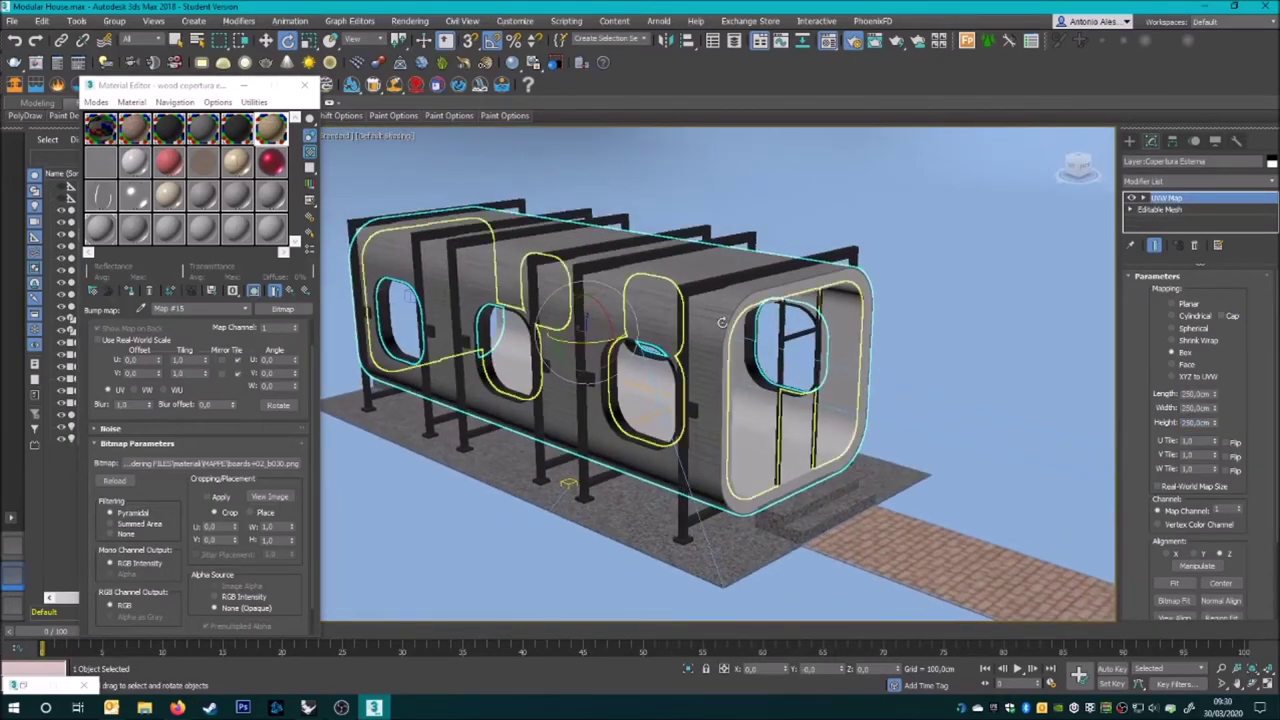
{"action": "left_click", "coordinate": [1158, 212]}
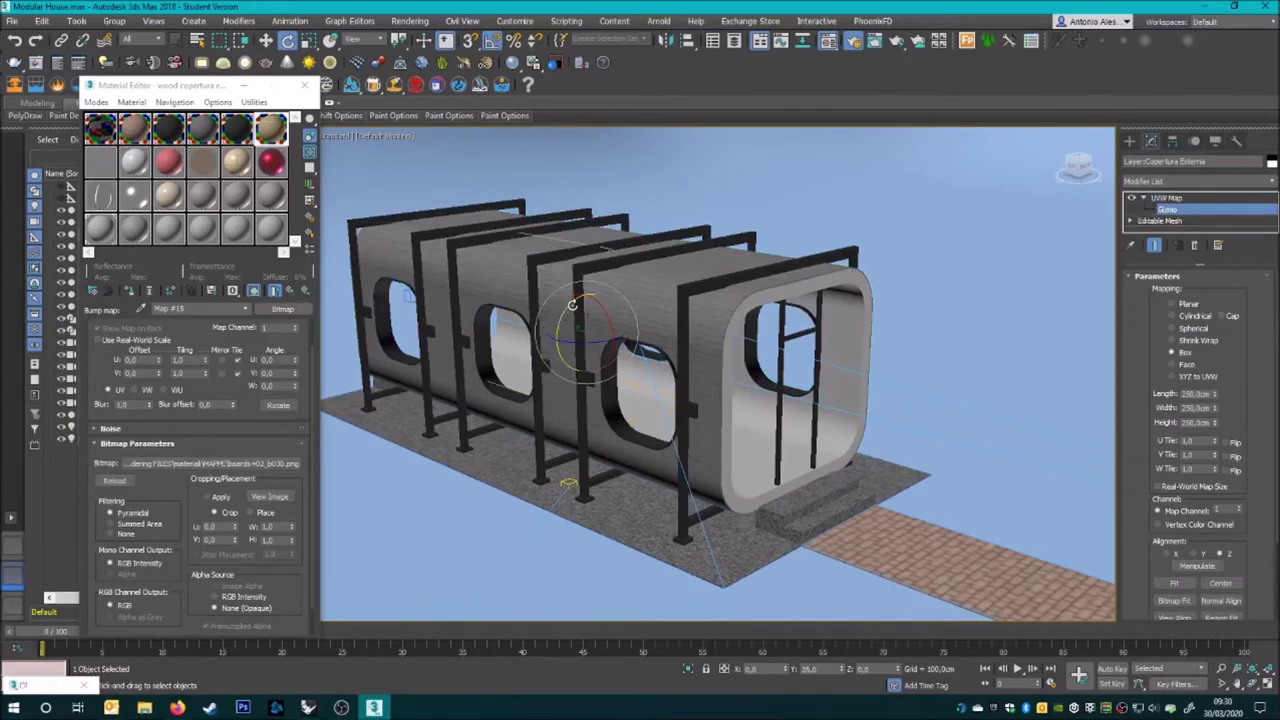
{"action": "left_click", "coordinate": [1143, 198]}
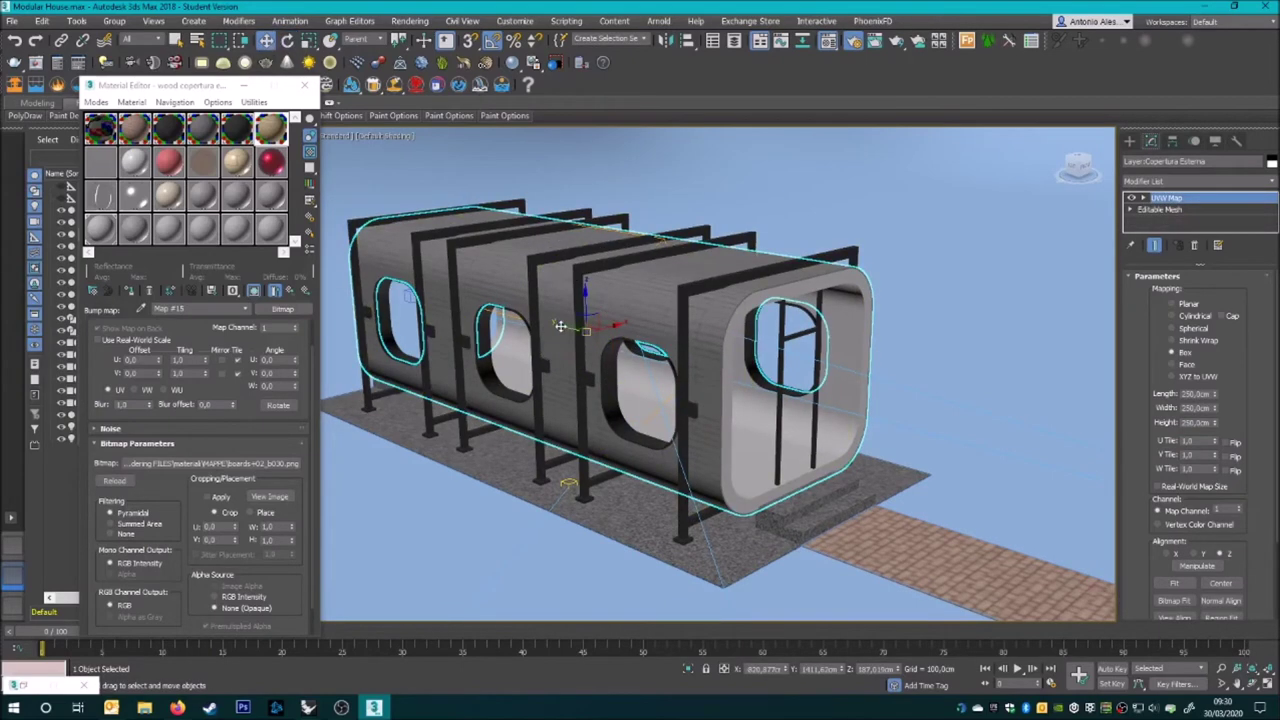
- Add VRayDisplacementMod to the shell driven by the boards+02_b030 bitmap
{"action": "left_click", "coordinate": [1200, 181]}
{"action": "left_click", "coordinate": [1135, 474]}
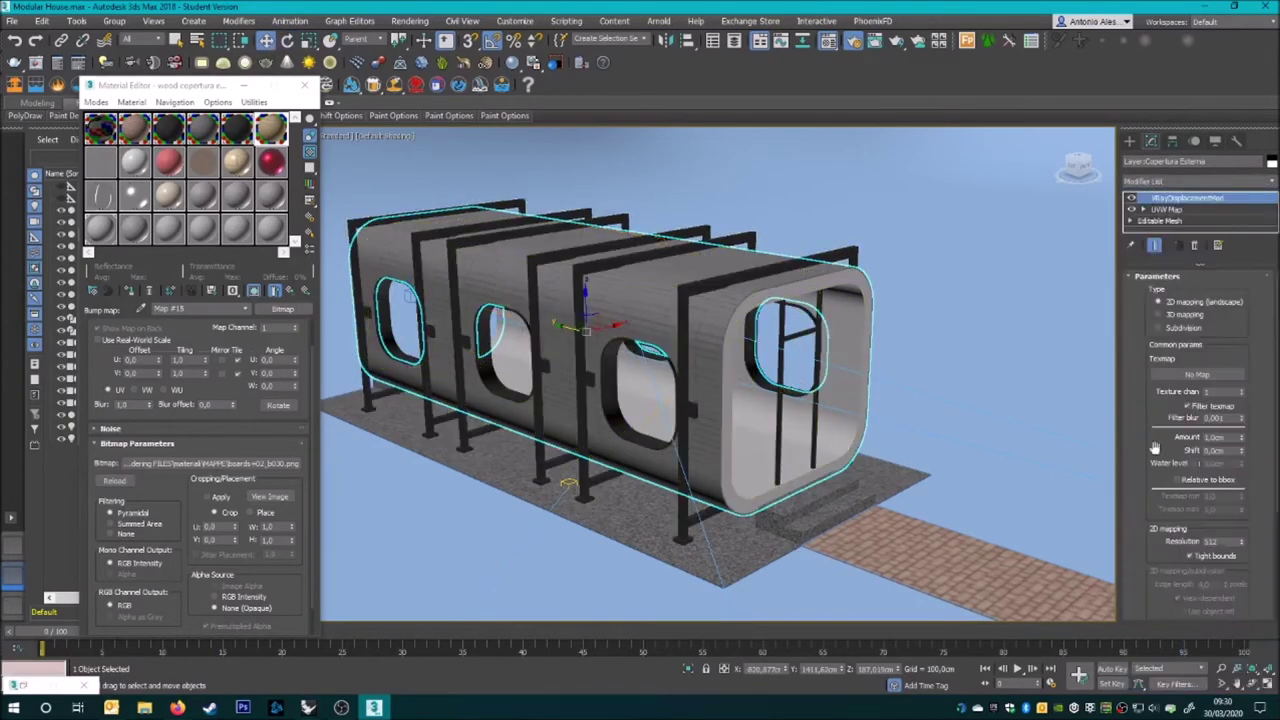
{"action": "left_click", "coordinate": [1183, 375]}
{"action": "double_click", "coordinate": [548, 299]}
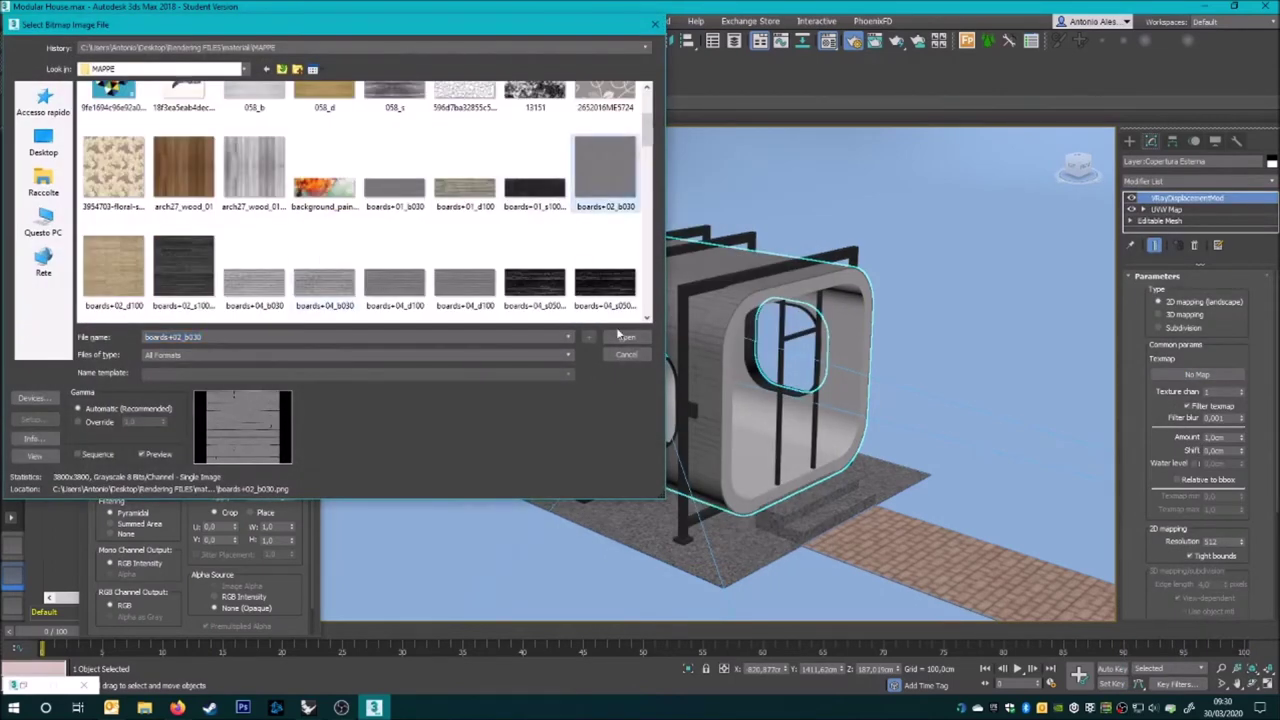
{"action": "double_click", "coordinate": [608, 206]}
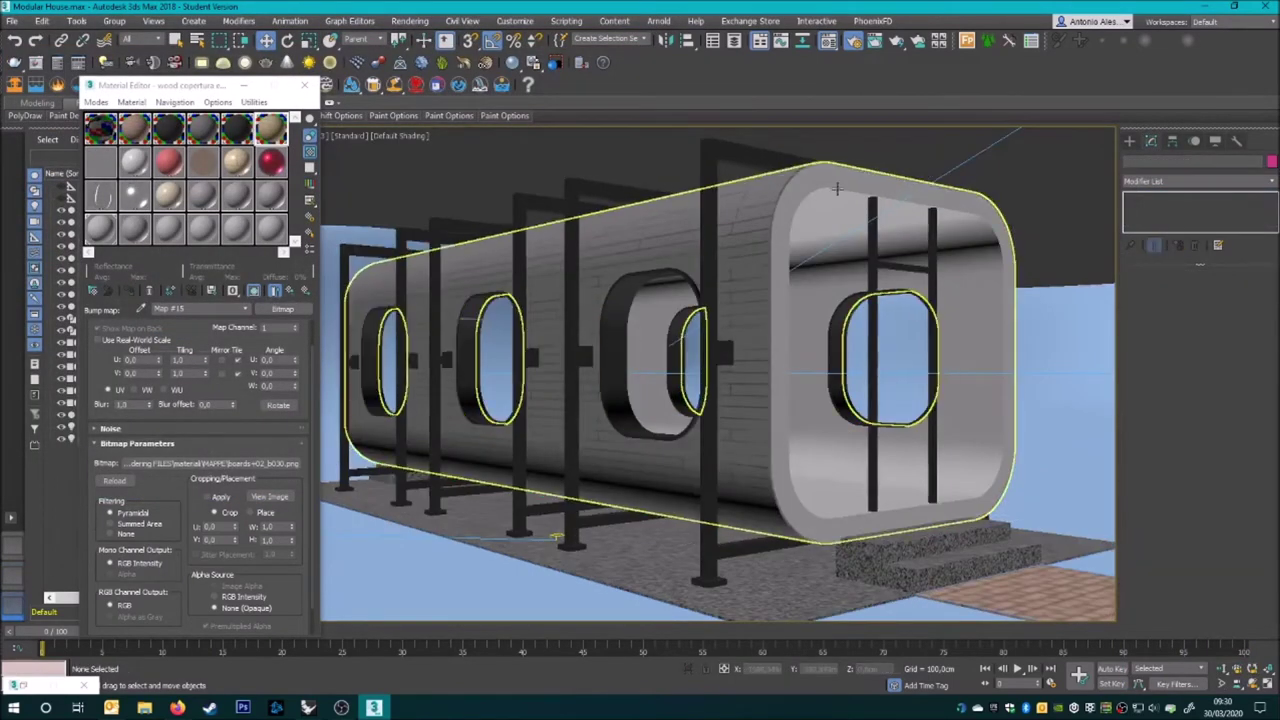
- Select the house body and pick the outer cover wood material in the Material Editor
{"action": "left_click", "coordinate": [559, 166]}
{"action": "key", "text": "m"}
{"action": "left_click", "coordinate": [99, 165]}
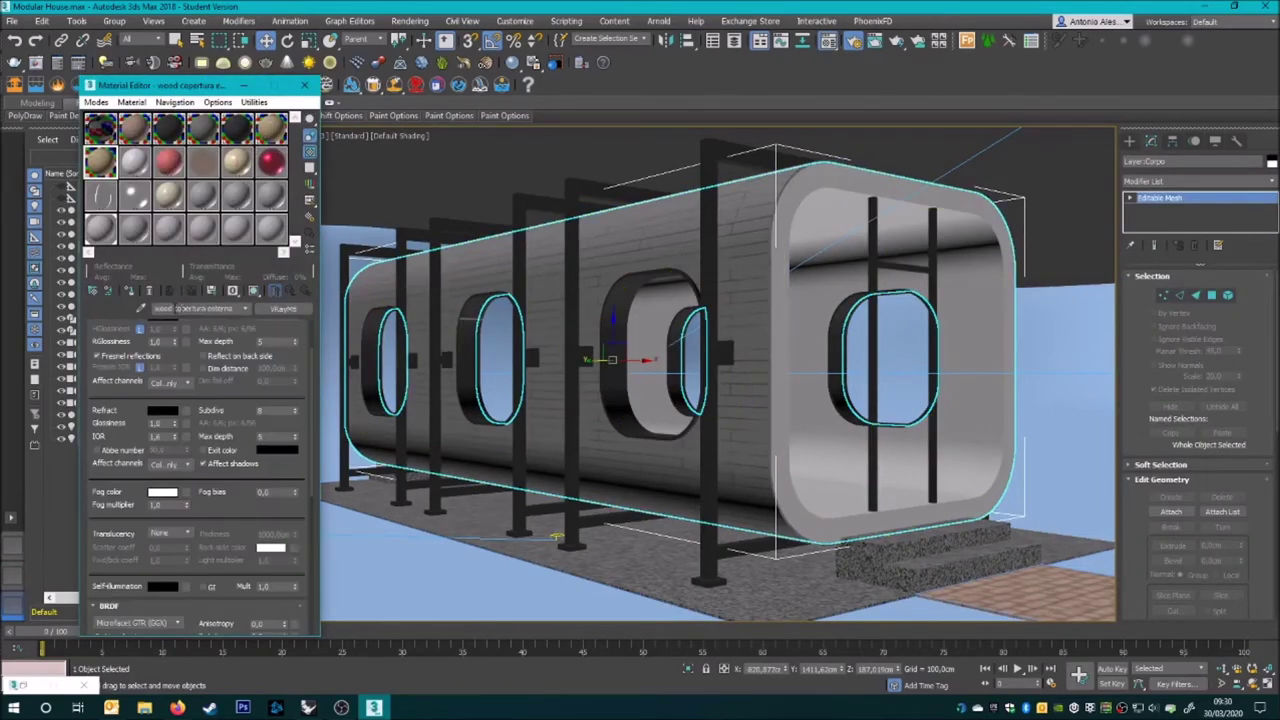
- Swap the wood corpo diffuse, reflect and bump images for fenolico_D, fenolico_S and fenolico maps
{"action": "double_click", "coordinate": [100, 165]}
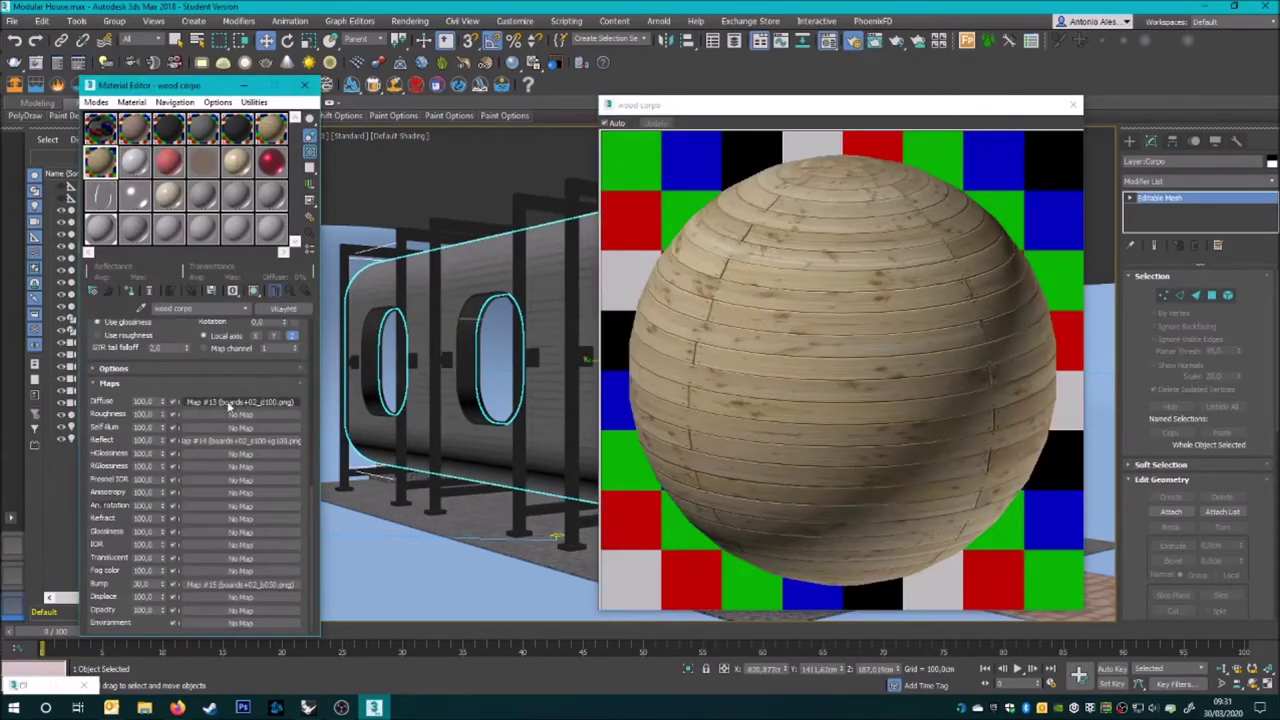
{"action": "left_click", "coordinate": [288, 275]}
{"action": "scroll", "coordinate": [222, 226], "scroll_direction": "down", "scroll_amount": 5}
{"action": "double_click", "coordinate": [192, 316]}
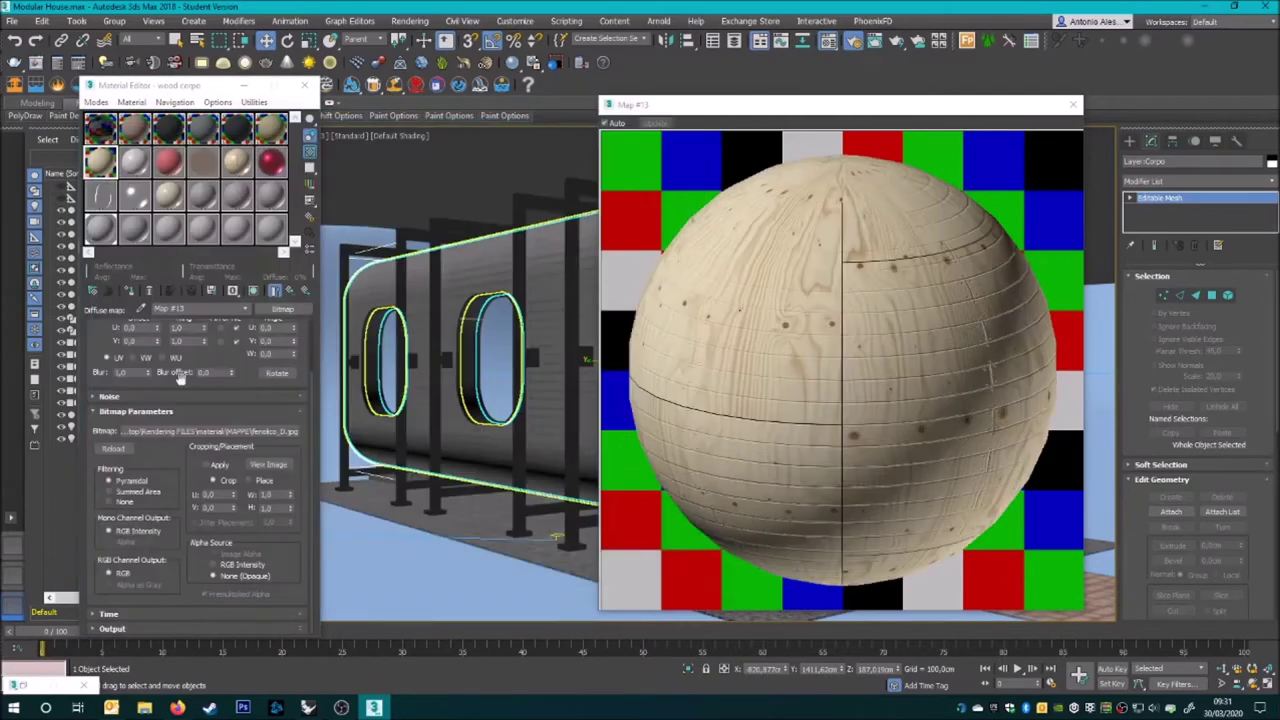
{"action": "left_click", "coordinate": [283, 309]}
{"action": "left_click", "coordinate": [406, 320]}
{"action": "left_click", "coordinate": [708, 433]}
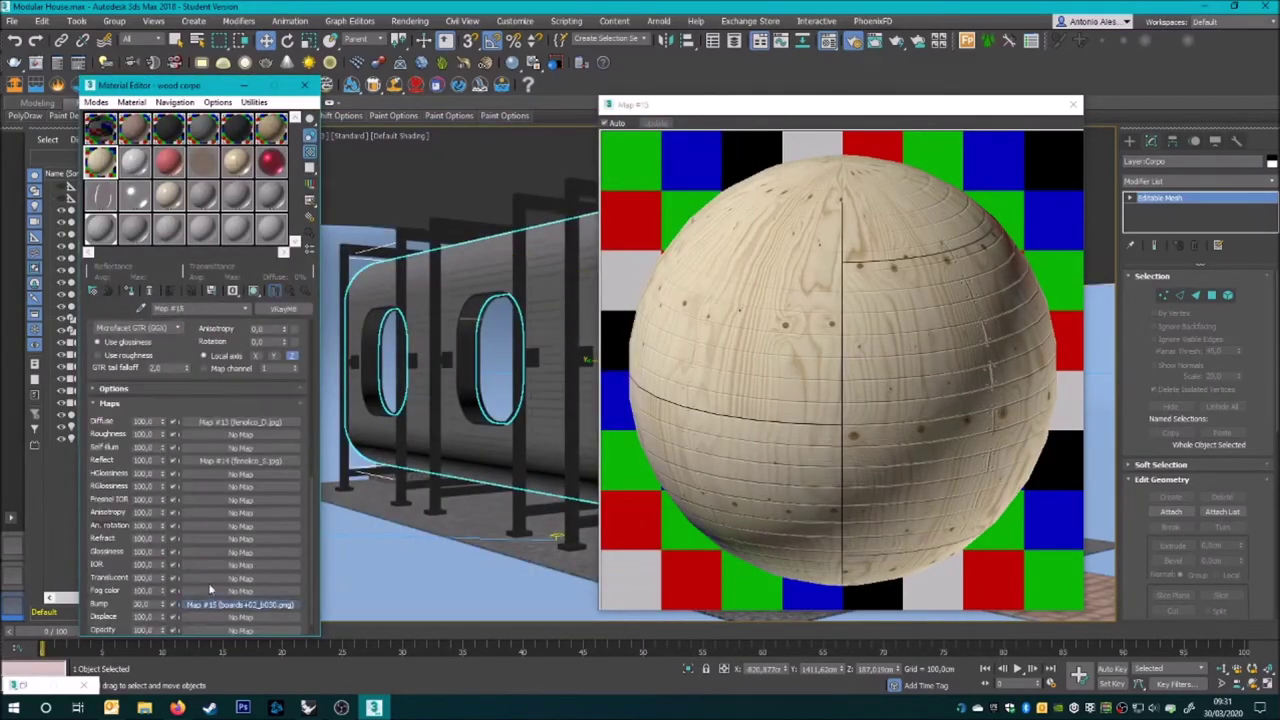
{"action": "left_click", "coordinate": [190, 432]}
{"action": "left_click", "coordinate": [708, 433]}
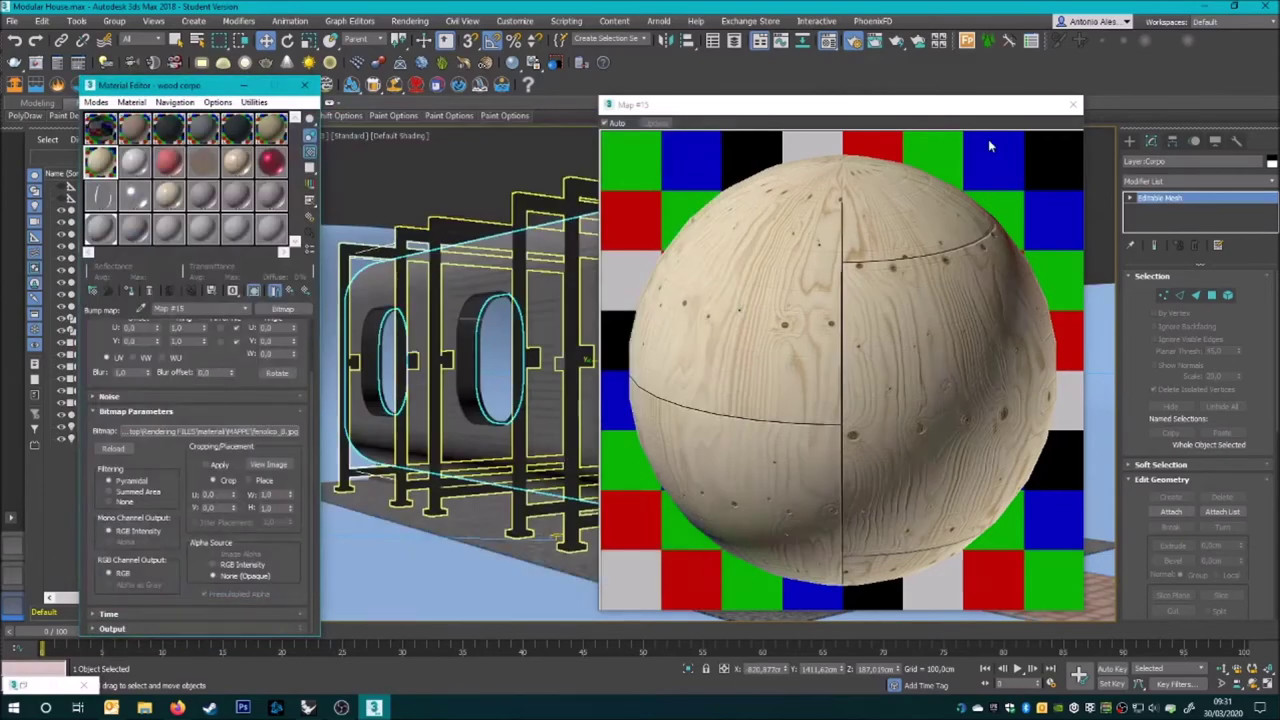
{"action": "left_click", "coordinate": [808, 205]}
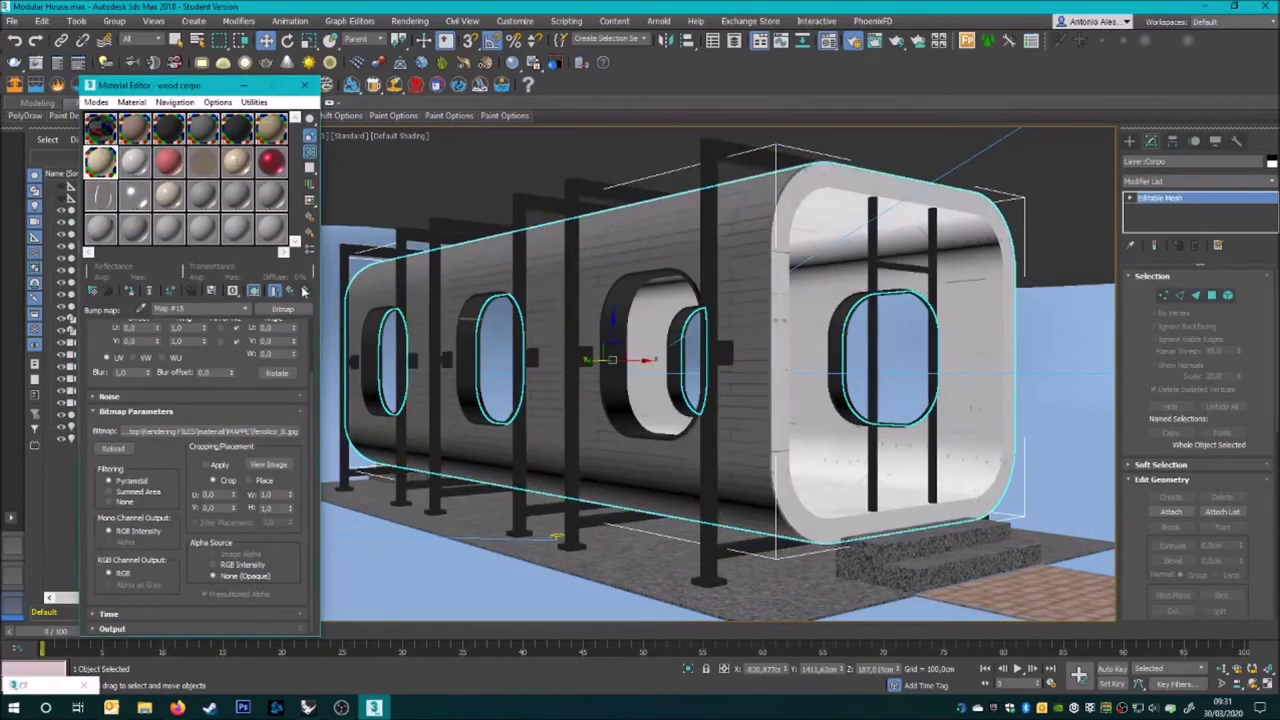
{"action": "left_click", "coordinate": [254, 291]}
- Box-map the body with real-world size off, rotate the gizmo to turn the grain, and add VRayDisplacementMod
{"action": "left_click", "coordinate": [1200, 181]}
{"action": "left_click", "coordinate": [1175, 326]}
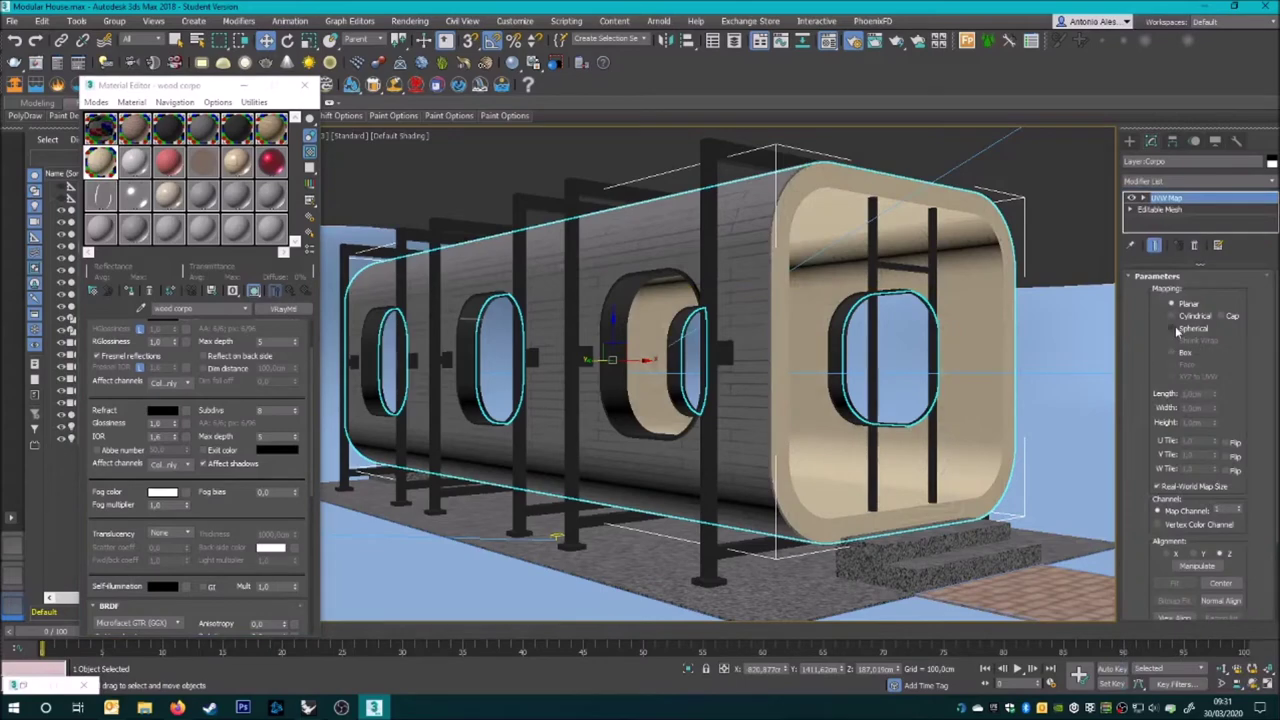
{"action": "left_click", "coordinate": [1160, 487]}
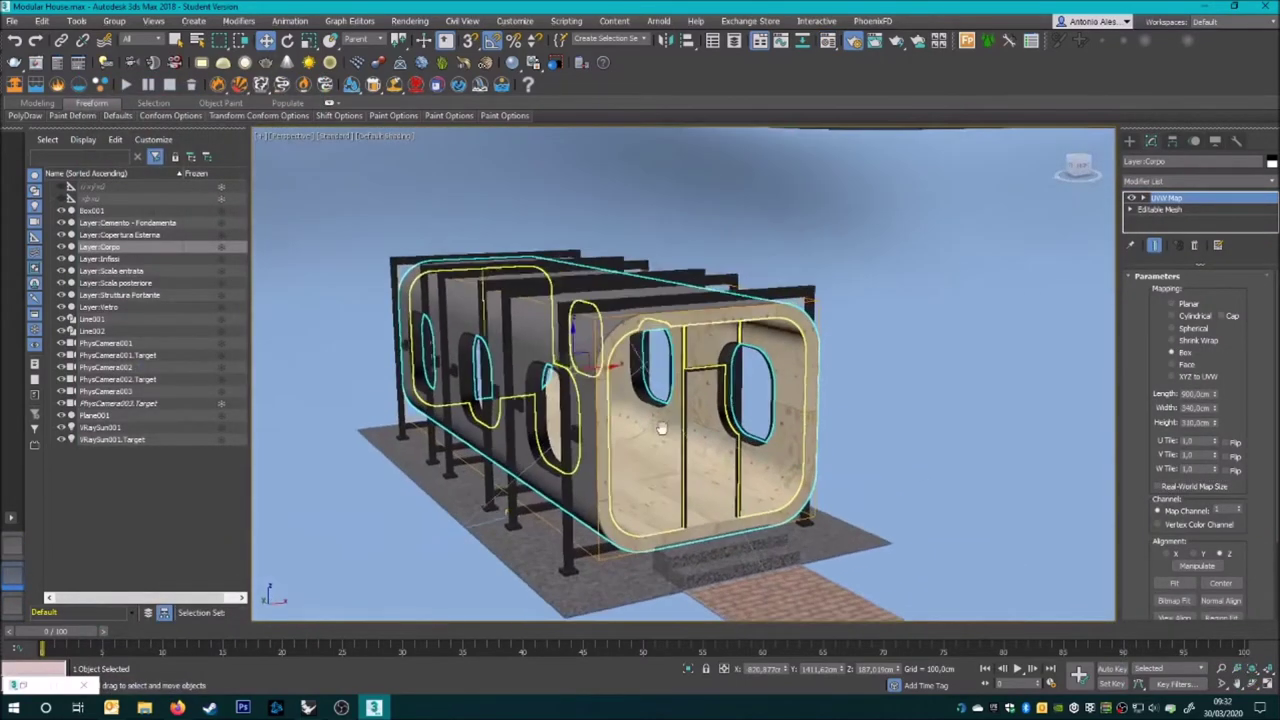
{"action": "middle_click_drag", "start_coordinate": [714, 421], "coordinate": [780, 380], "text": "alt"}
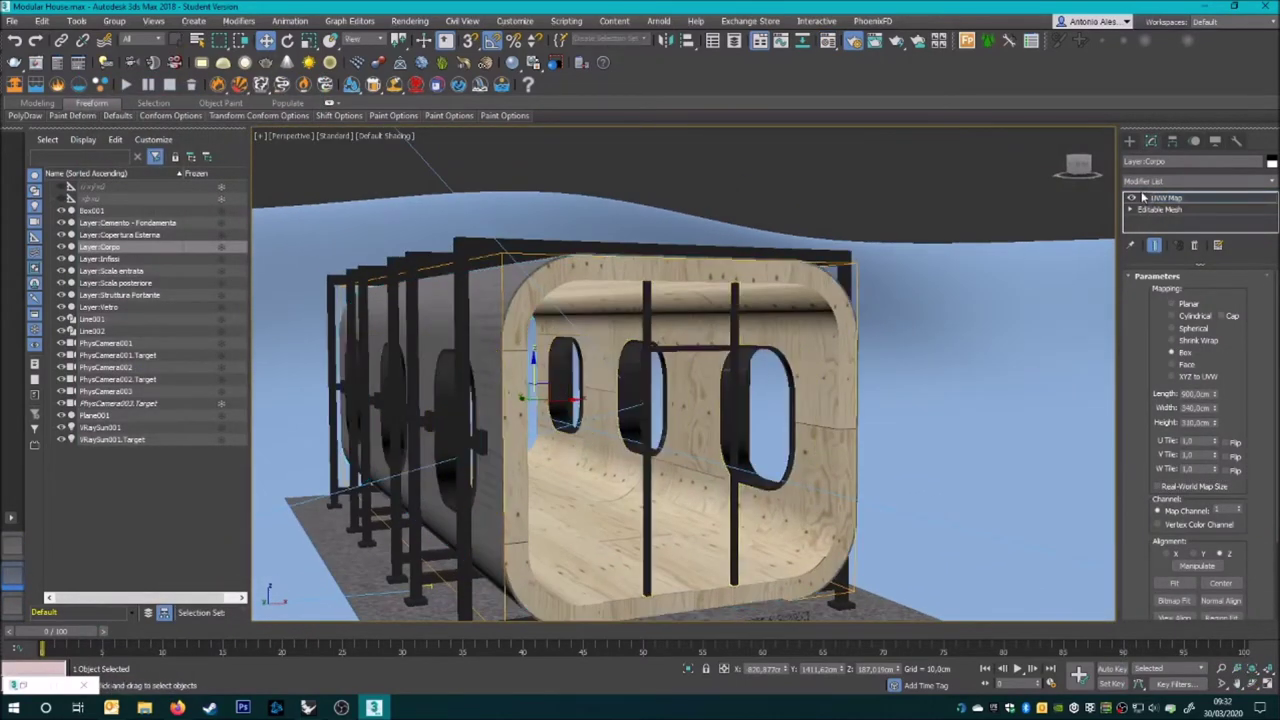
{"action": "left_click", "coordinate": [288, 40]}
{"action": "left_click_drag", "start_coordinate": [530, 390], "coordinate": [538, 354]}
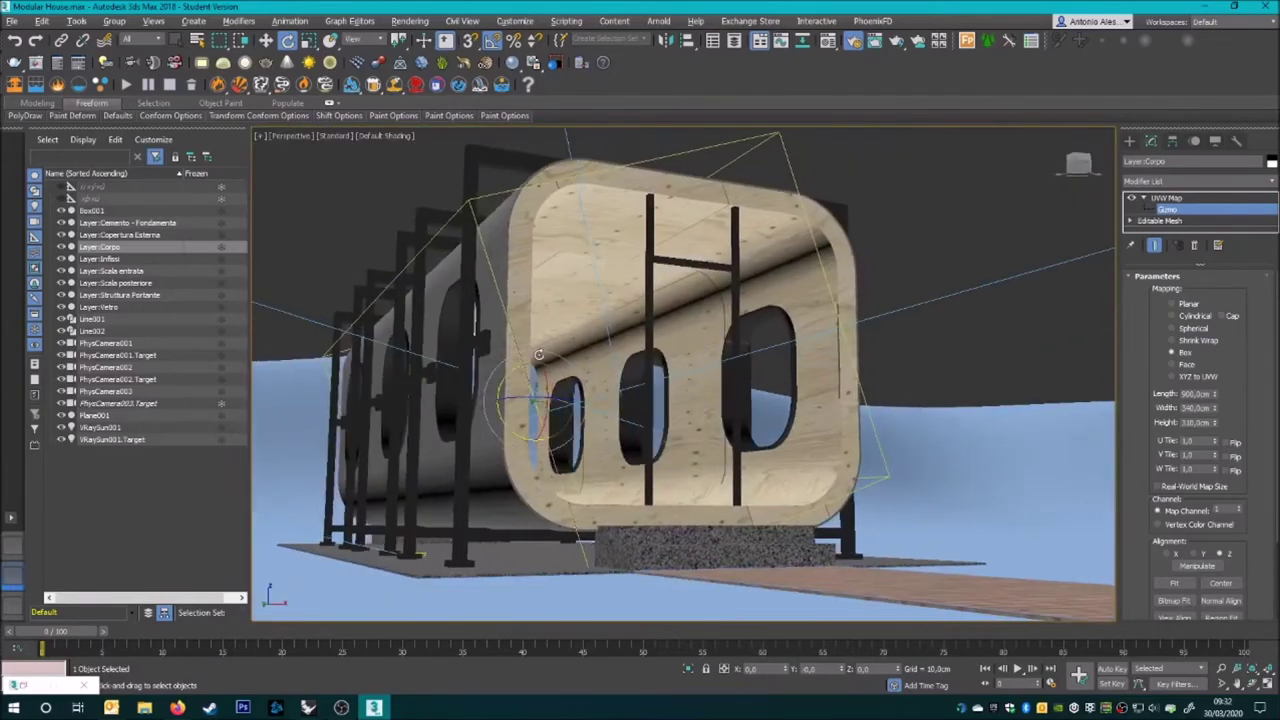
{"action": "mouse_move", "coordinate": [538, 354]}
{"action": "middle_mouse_down", "text": "alt"}
{"action": "mouse_move", "coordinate": [622, 437]}
{"action": "mouse_move", "coordinate": [690, 410]}
{"action": "middle_mouse_up", "text": "alt"}
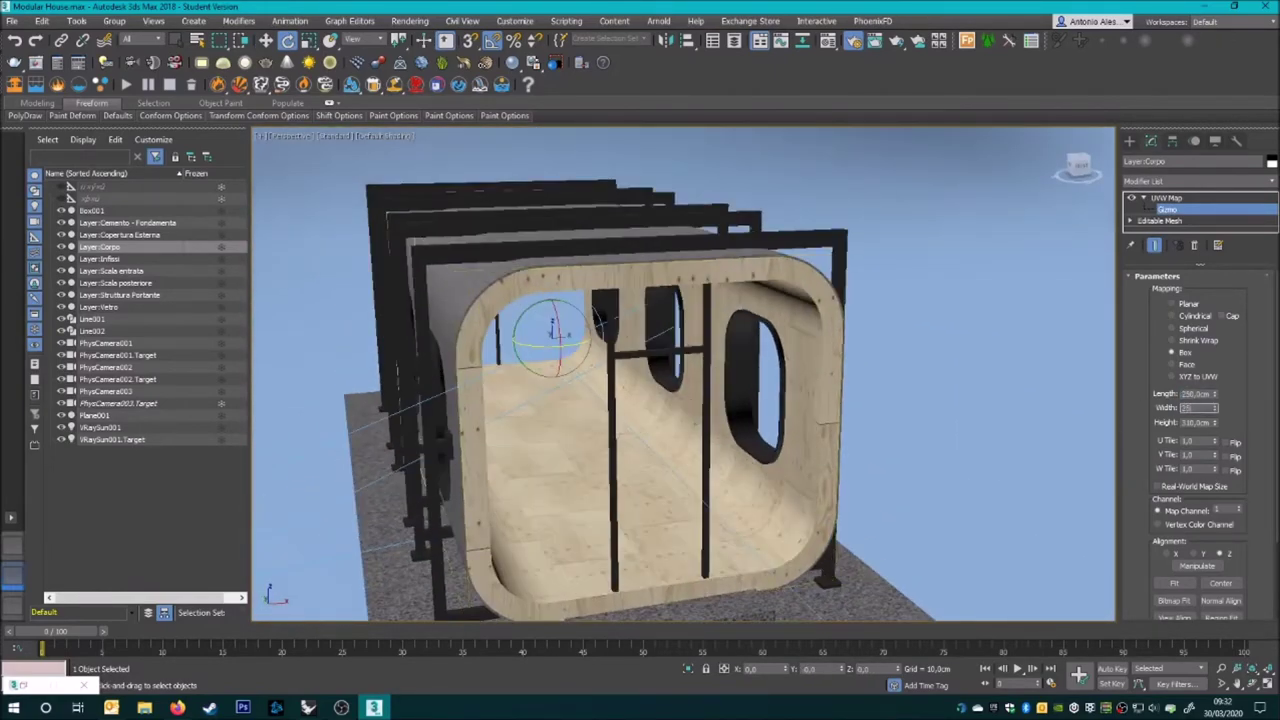
{"action": "mouse_move", "coordinate": [760, 350]}
{"action": "middle_mouse_down", "text": "alt"}
{"action": "mouse_move", "coordinate": [809, 294]}
{"action": "mouse_move", "coordinate": [700, 300]}
{"action": "middle_mouse_up", "text": "alt"}
{"action": "left_click", "coordinate": [1166, 198]}
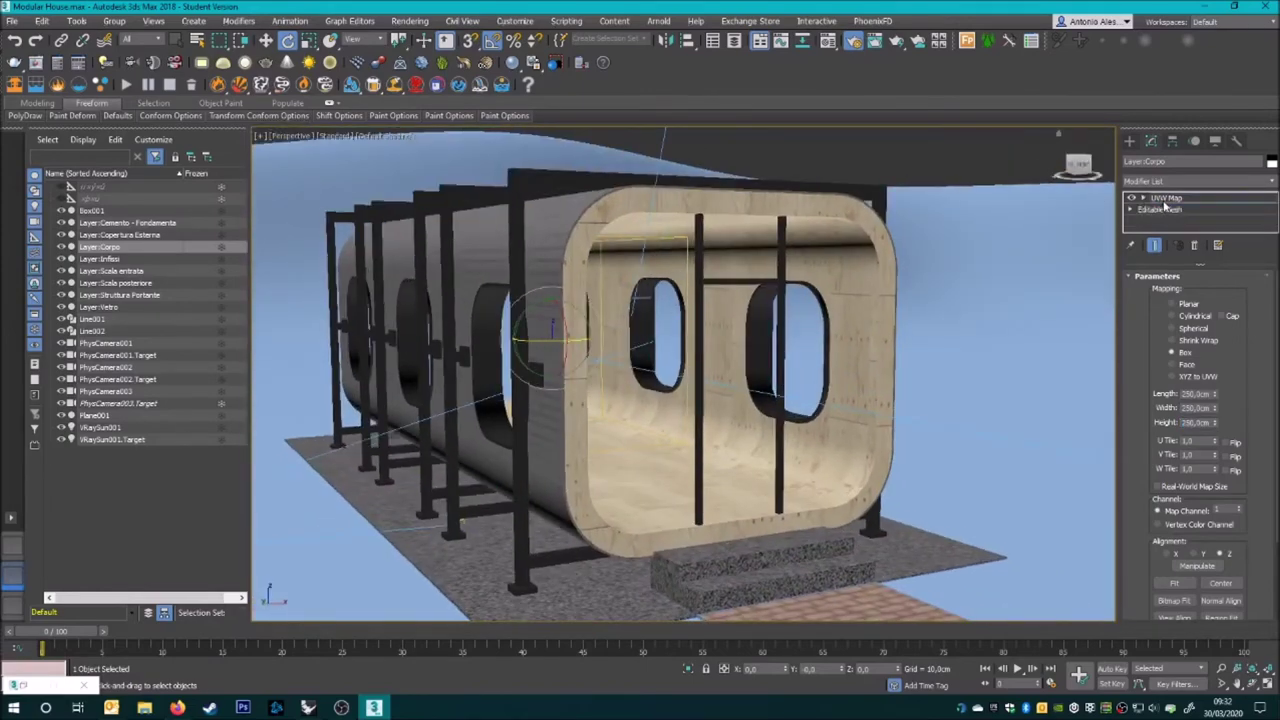
{"action": "left_click", "coordinate": [1198, 181]}
{"action": "left_click", "coordinate": [1200, 560]}
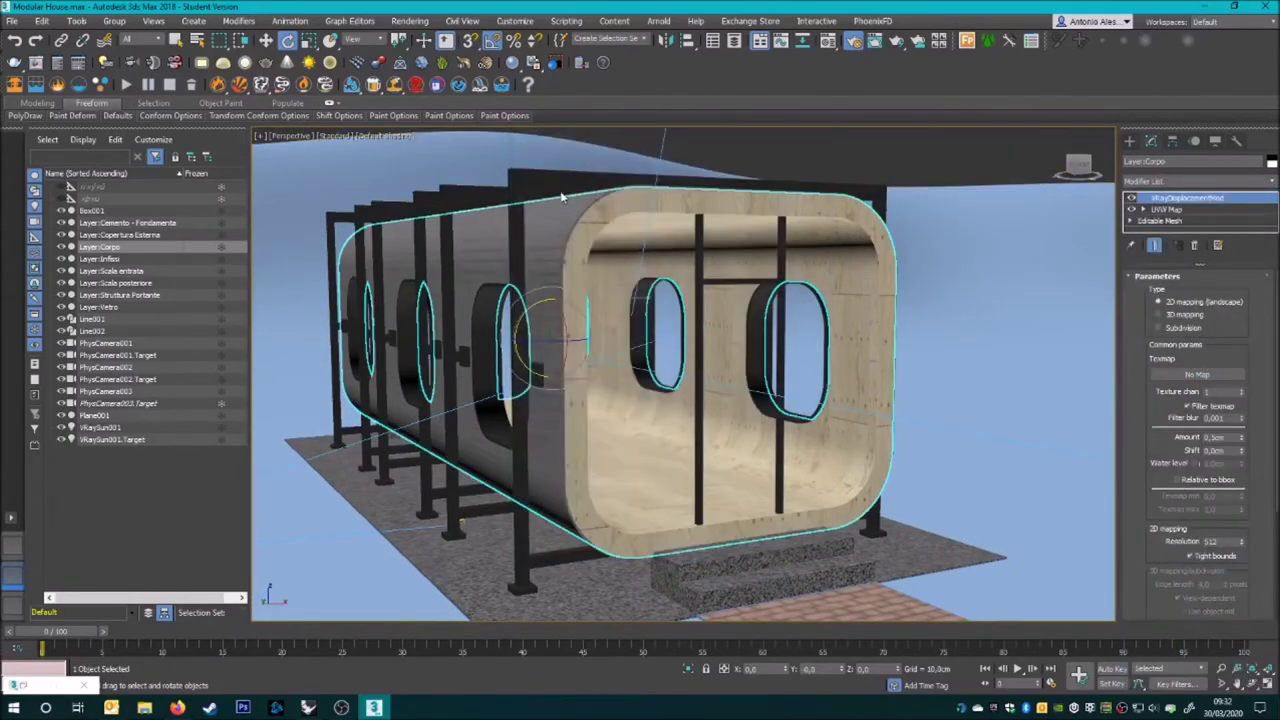
- Load the fenolico plywood image as the body's displacement texture
{"action": "left_click", "coordinate": [1197, 374]}
{"action": "scroll", "coordinate": [291, 230], "scroll_direction": "down", "scroll_amount": 3}
{"action": "double_click", "coordinate": [220, 215]}
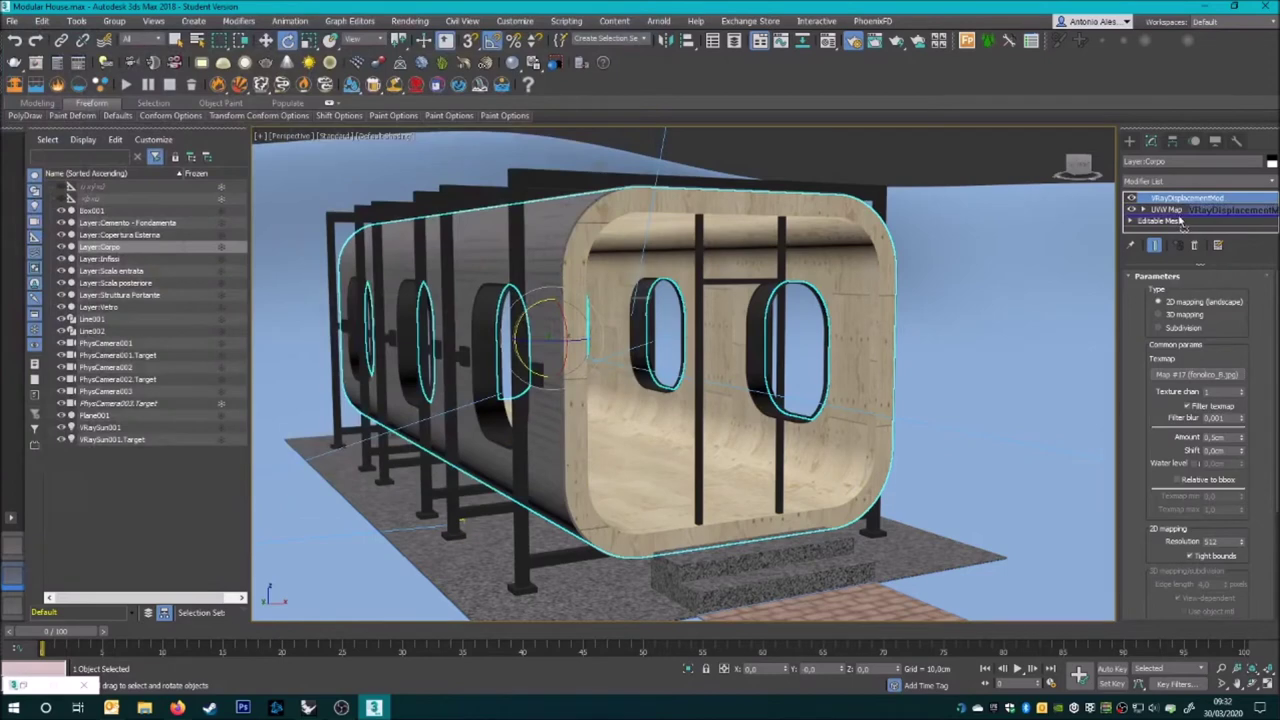
{"action": "key", "text": "w"}
{"action": "left_click", "coordinate": [1000, 300]}
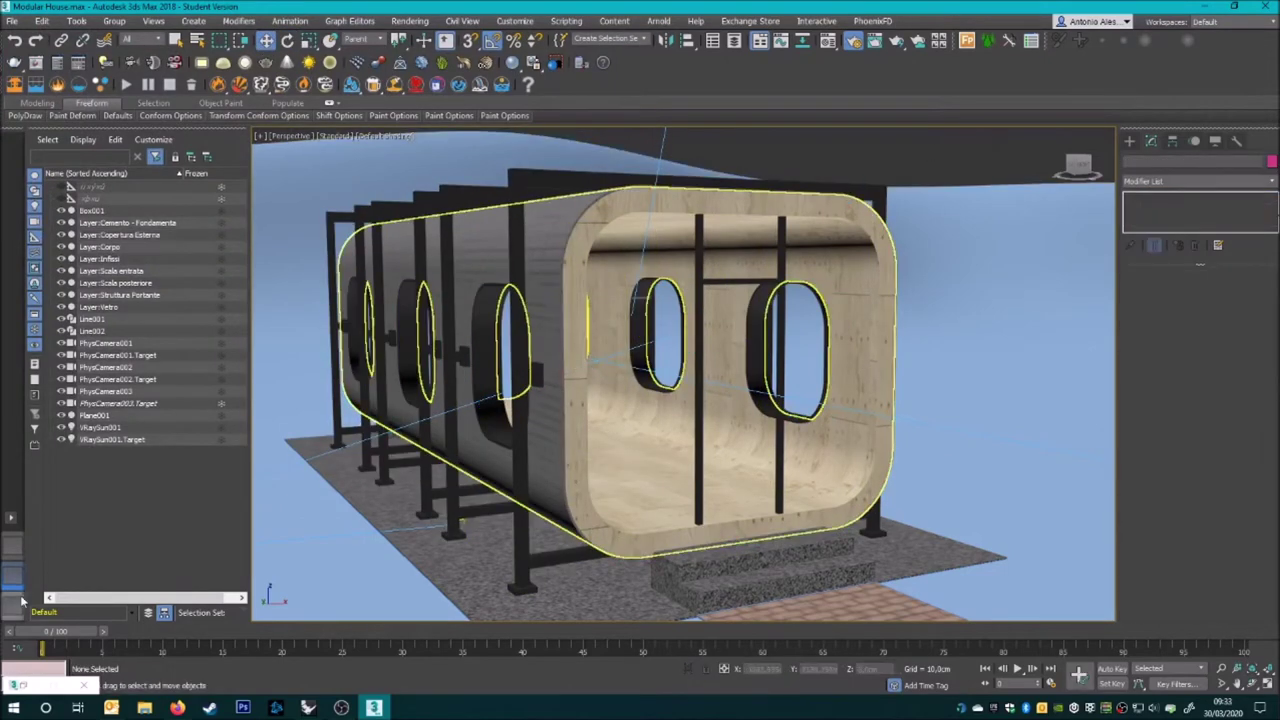
- Run a V-Ray test render of the PhysCamera003 view
{"action": "key", "text": "c"}
{"action": "key", "text": "F10"}
{"action": "key", "text": "shift+q"}
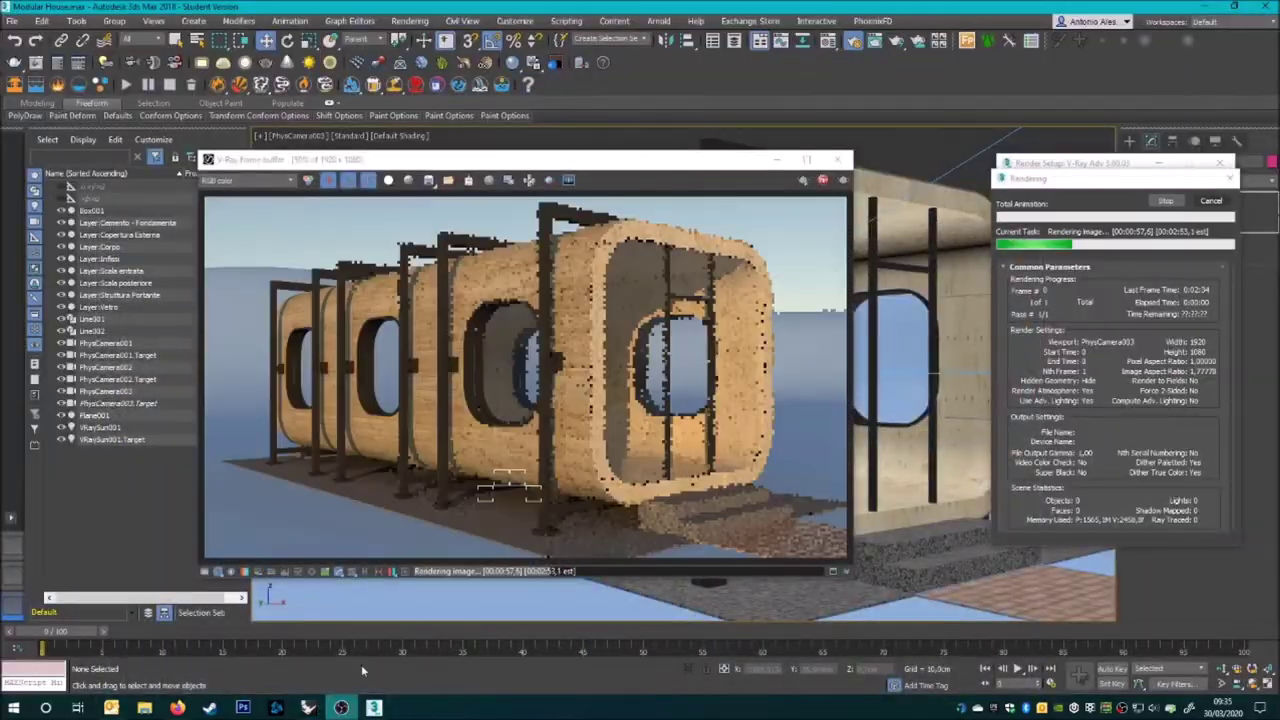
{"action": "scroll", "coordinate": [377, 421], "scroll_direction": "up", "scroll_amount": 1}
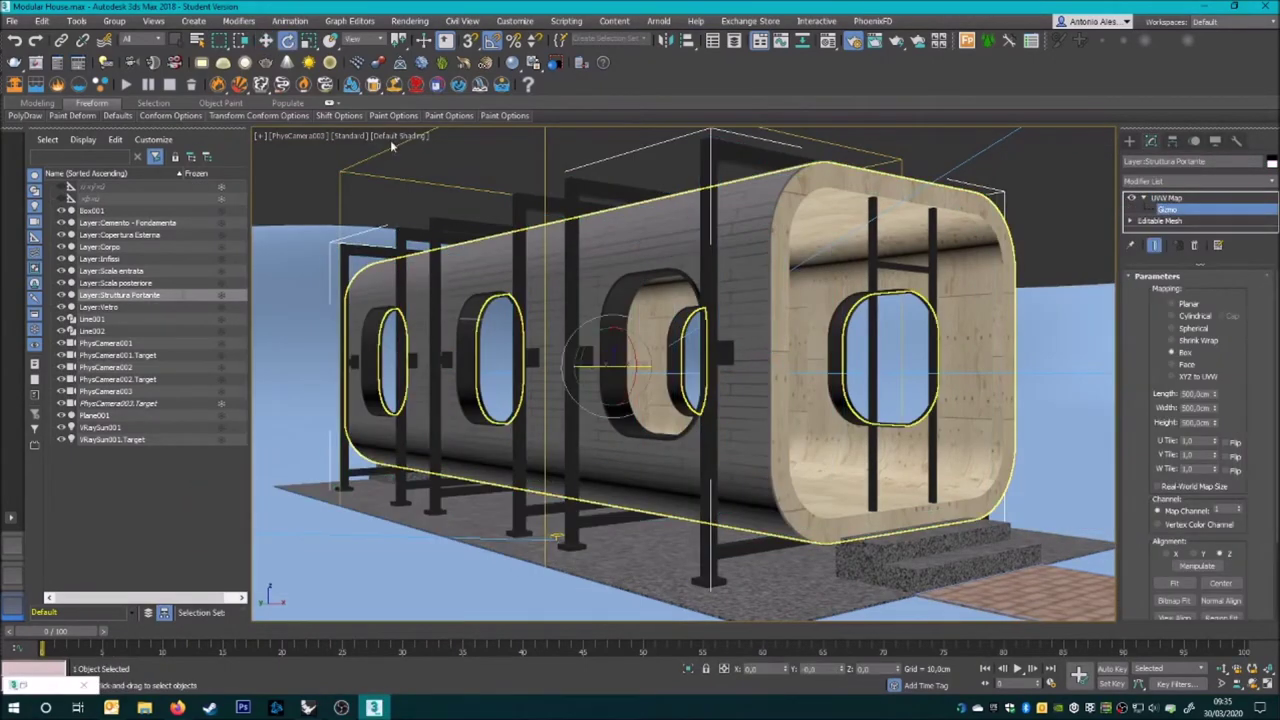
- Delete the entrance steps
{"action": "left_click", "coordinate": [930, 560]}
{"action": "key", "text": "Delete"}
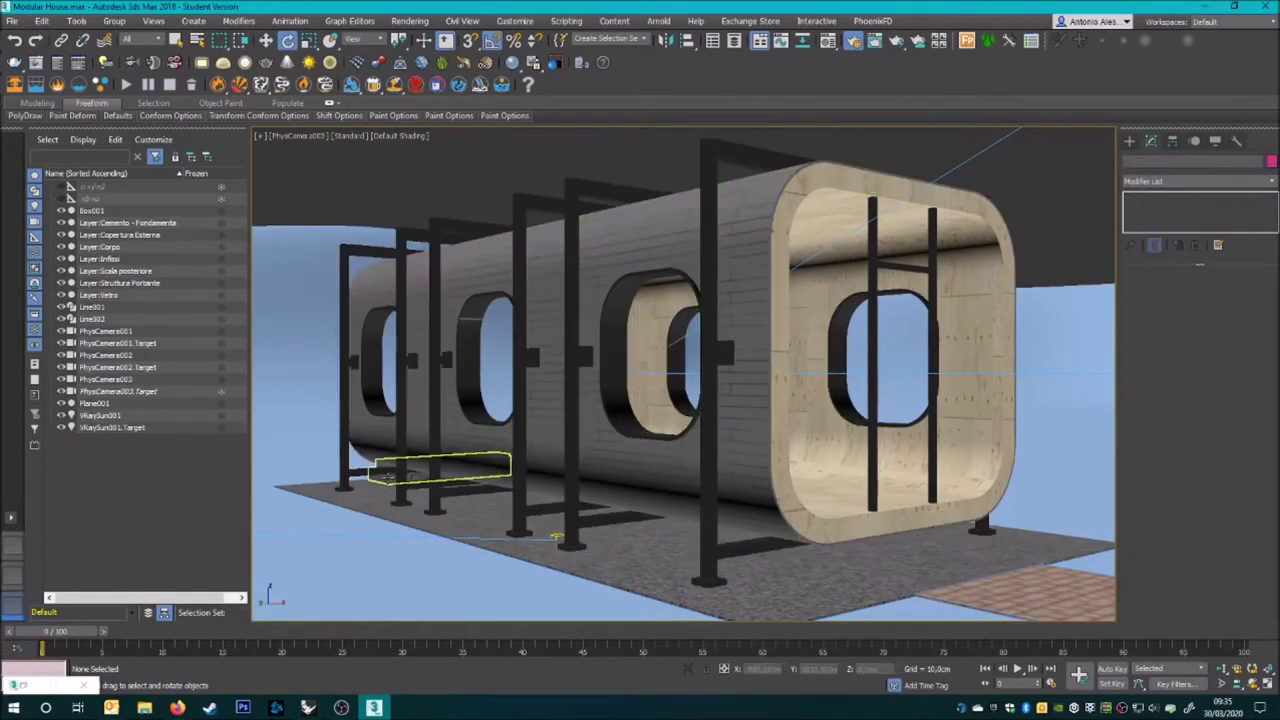
{"action": "scroll", "coordinate": [571, 494], "scroll_direction": "up", "scroll_amount": 3}
{"action": "scroll", "coordinate": [571, 494], "scroll_direction": "up", "scroll_amount": 3}
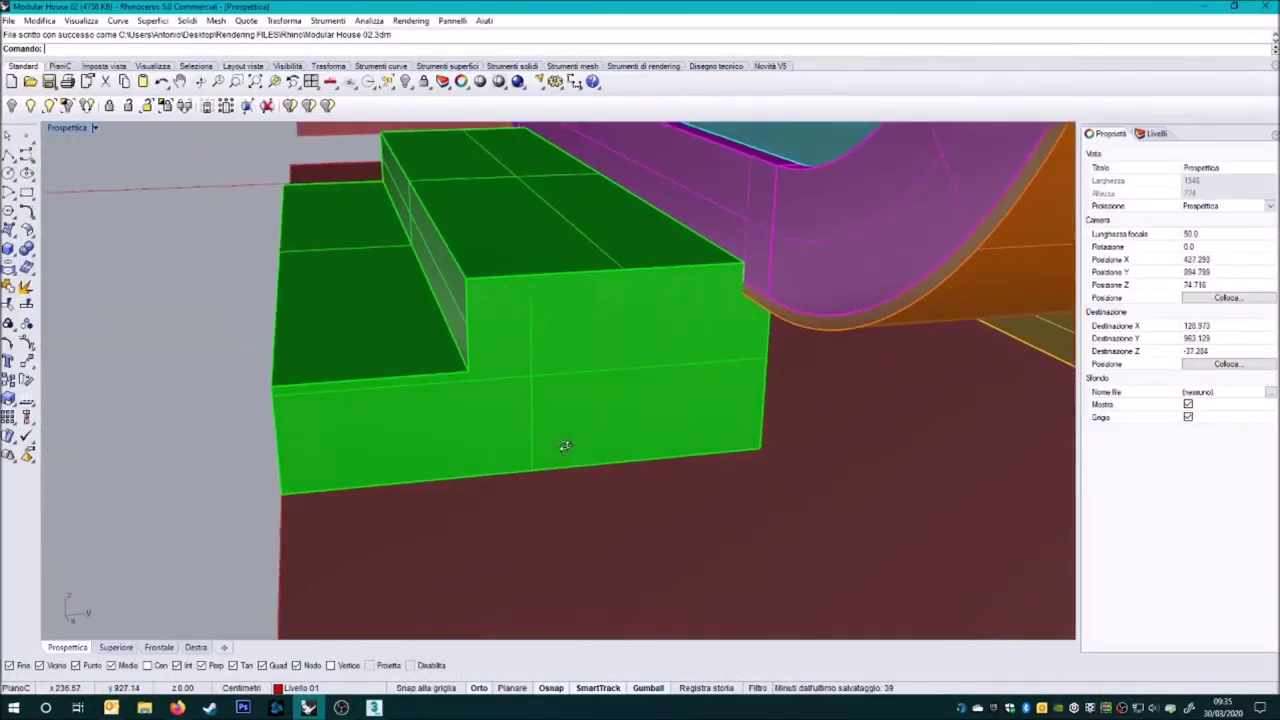
- Draw the lower step's closed outline and extrude it into a solid block
{"action": "left_click", "coordinate": [451, 437]}
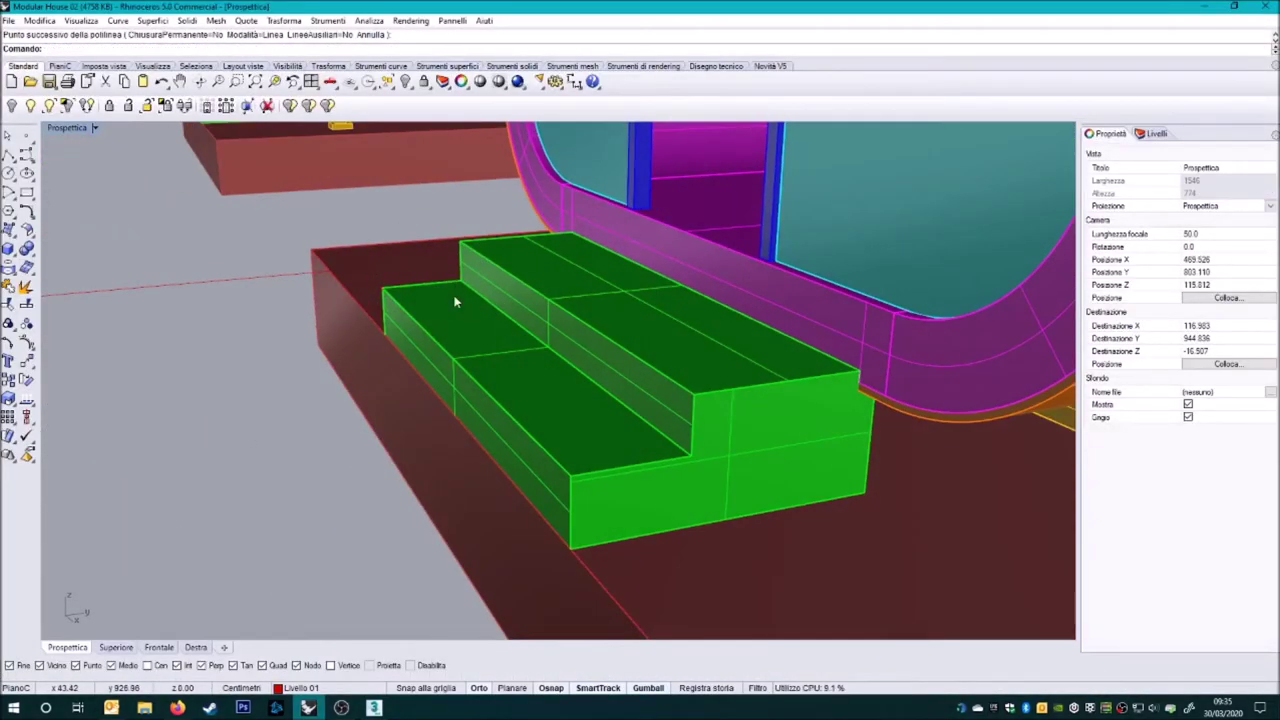
{"action": "left_click", "coordinate": [380, 330]}
{"action": "left_click", "coordinate": [450, 345]}
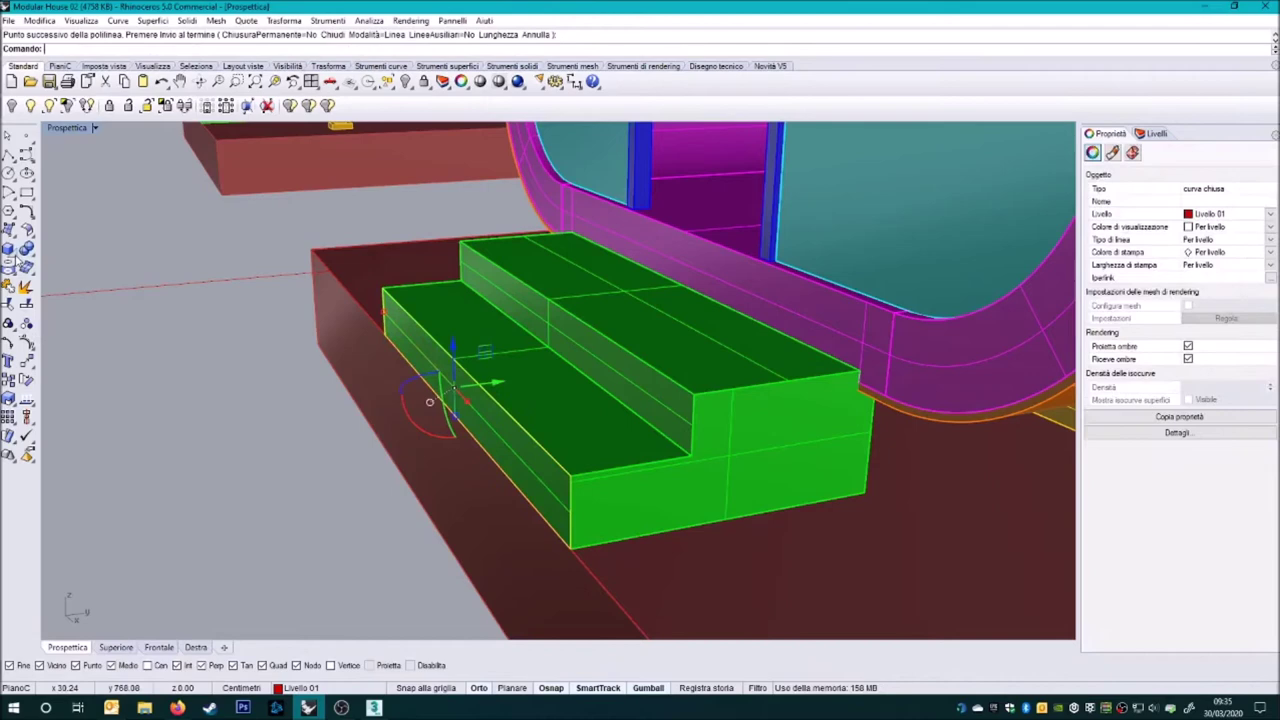
{"action": "left_click", "coordinate": [8, 287]}
{"action": "left_click", "coordinate": [690, 456]}
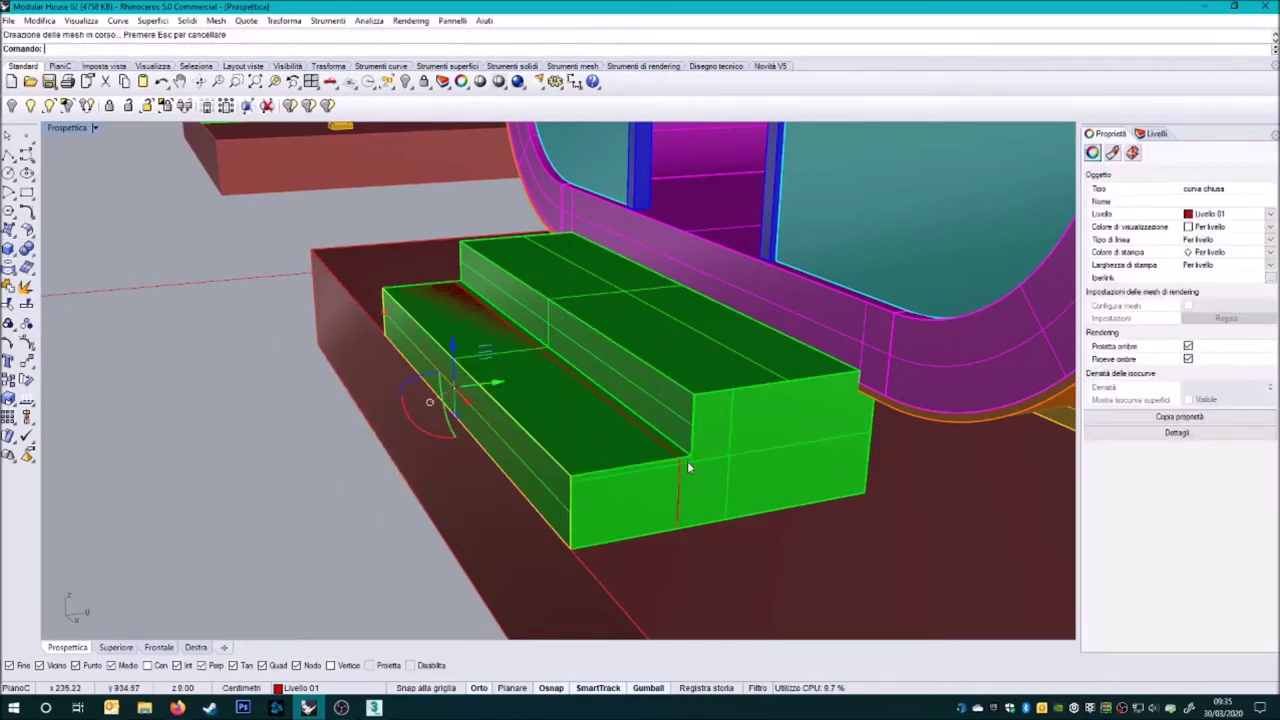
- Draw the upper step's closed outline and extrude it into a second solid block
{"action": "left_click", "coordinate": [694, 397]}
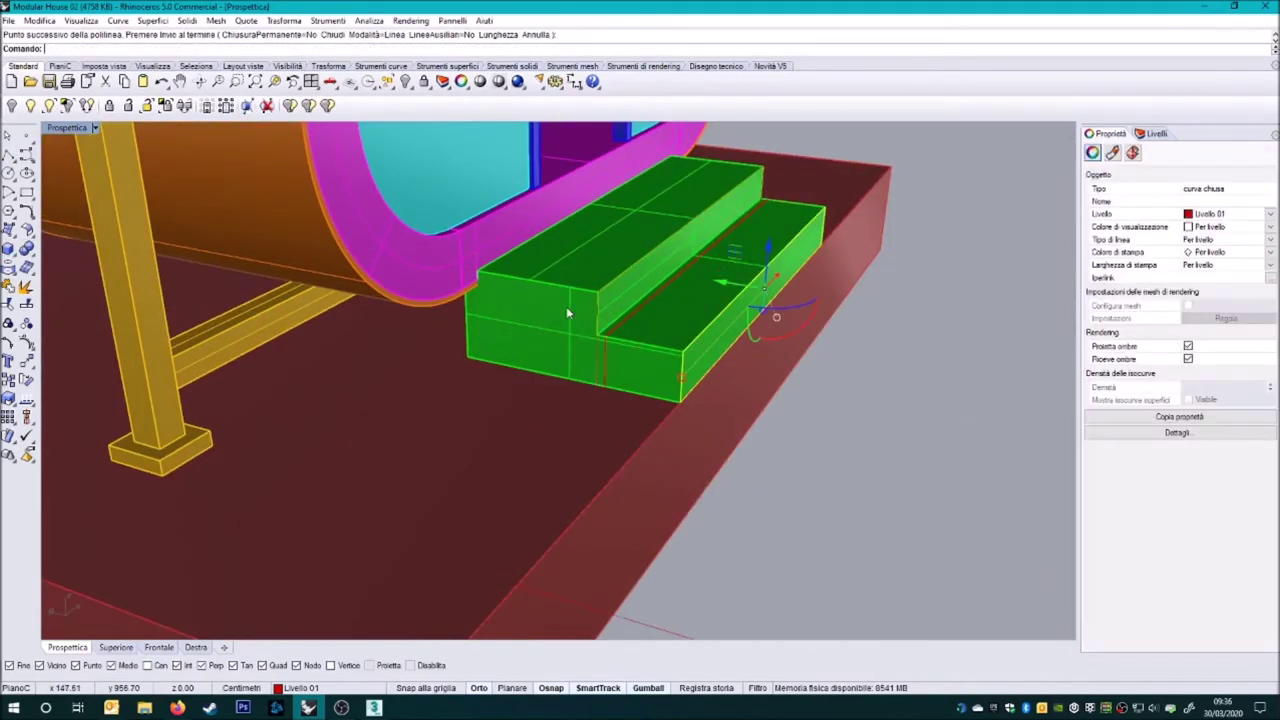
{"action": "left_click", "coordinate": [592, 308]}
{"action": "mouse_move", "coordinate": [222, 293]}
{"action": "right_mouse_down"}
{"action": "mouse_move", "coordinate": [461, 327]}
{"action": "mouse_move", "coordinate": [331, 407]}
{"action": "mouse_move", "coordinate": [543, 409]}
{"action": "right_mouse_up"}
{"action": "left_click", "coordinate": [461, 327]}
{"action": "key", "text": "Return"}
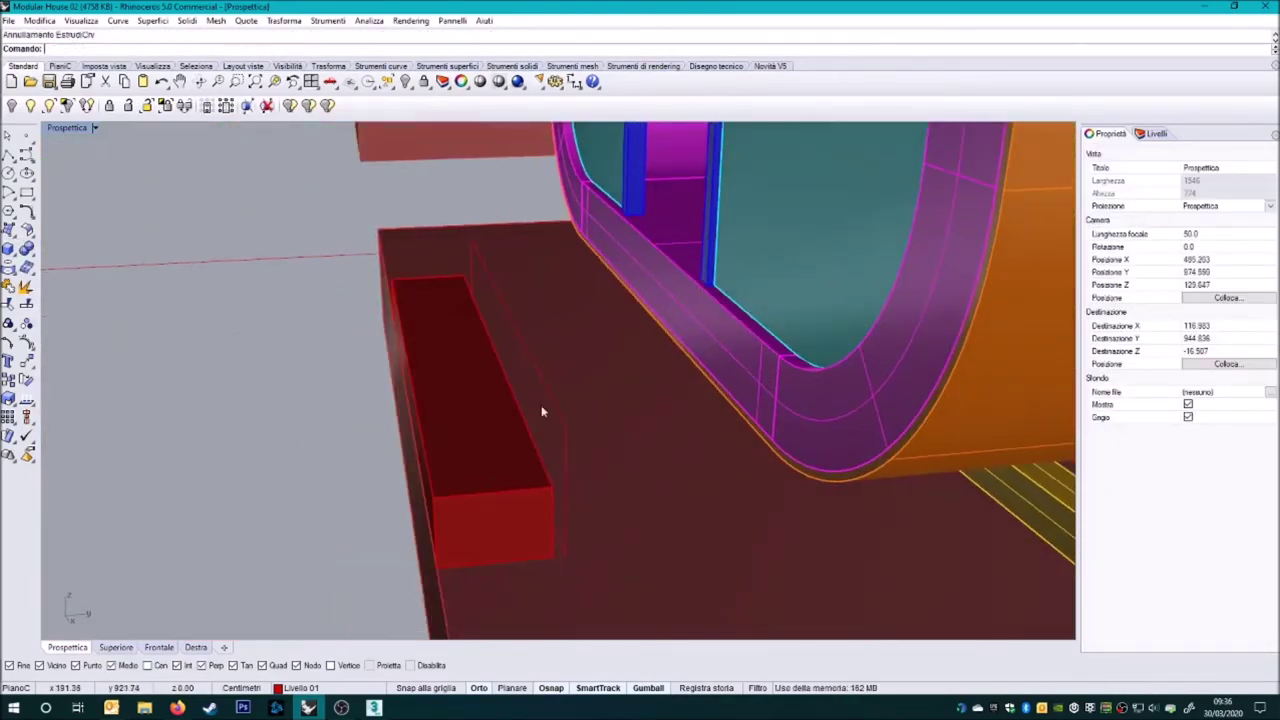
{"action": "left_click", "coordinate": [745, 430]}
{"action": "mouse_move", "coordinate": [214, 386]}
{"action": "right_mouse_down"}
{"action": "mouse_move", "coordinate": [443, 428]}
{"action": "mouse_move", "coordinate": [829, 400]}
{"action": "mouse_move", "coordinate": [670, 360]}
{"action": "right_mouse_up"}
- Put both step extrusions on the Scala entrata layer
{"action": "left_click", "coordinate": [1228, 214]}
{"action": "left_click", "coordinate": [1210, 371]}
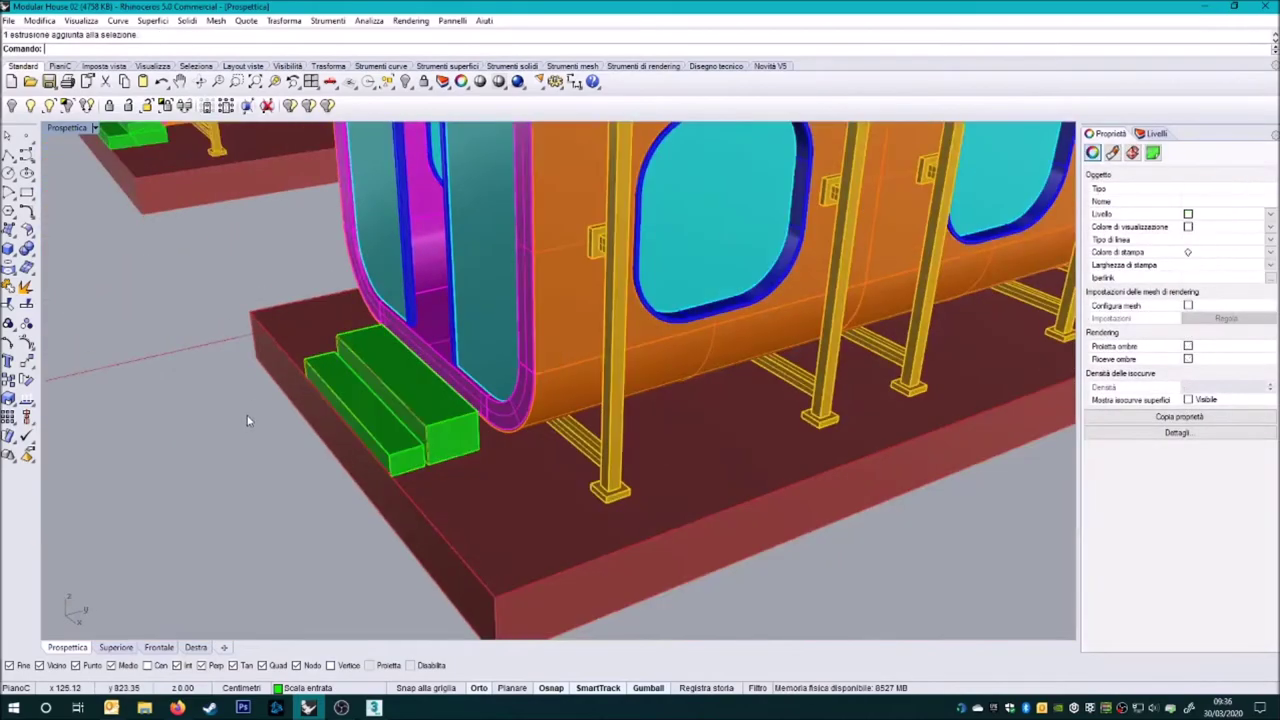
{"action": "scroll", "coordinate": [560, 380], "scroll_direction": "down", "scroll_amount": 5}
{"action": "right_click_drag", "start_coordinate": [700, 450], "coordinate": [843, 536]}
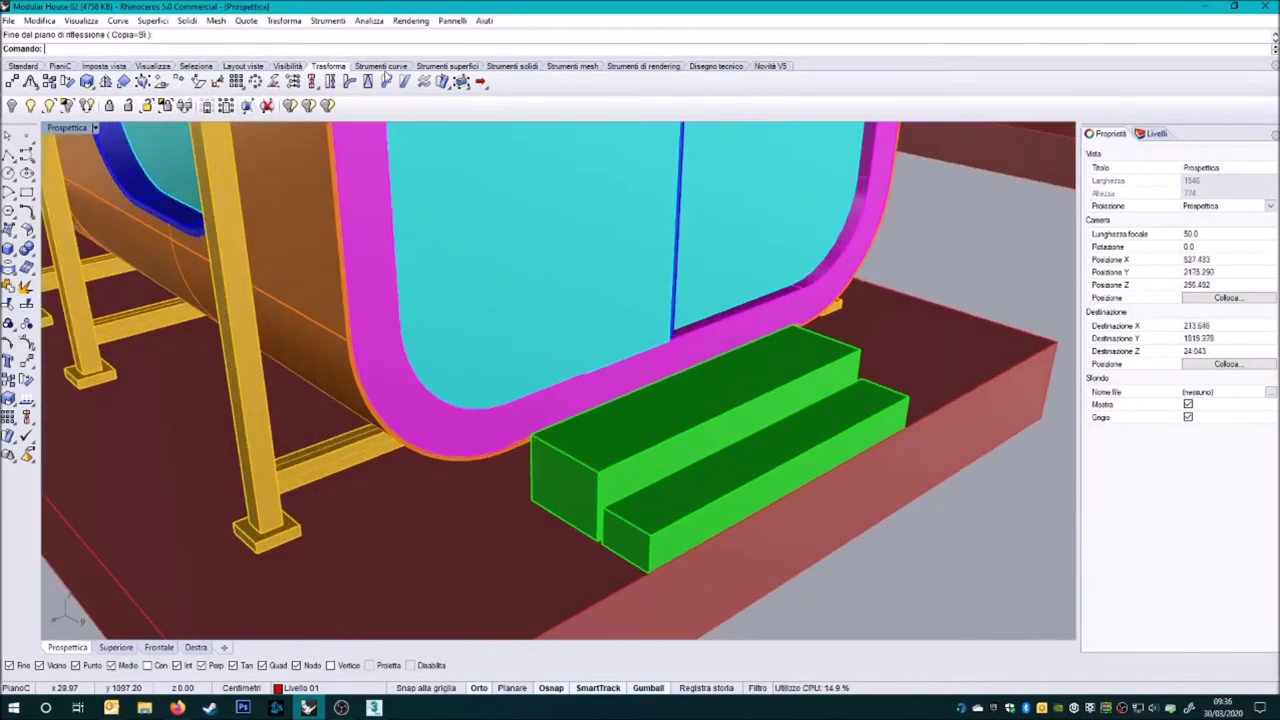
{"action": "left_click", "coordinate": [512, 66]}
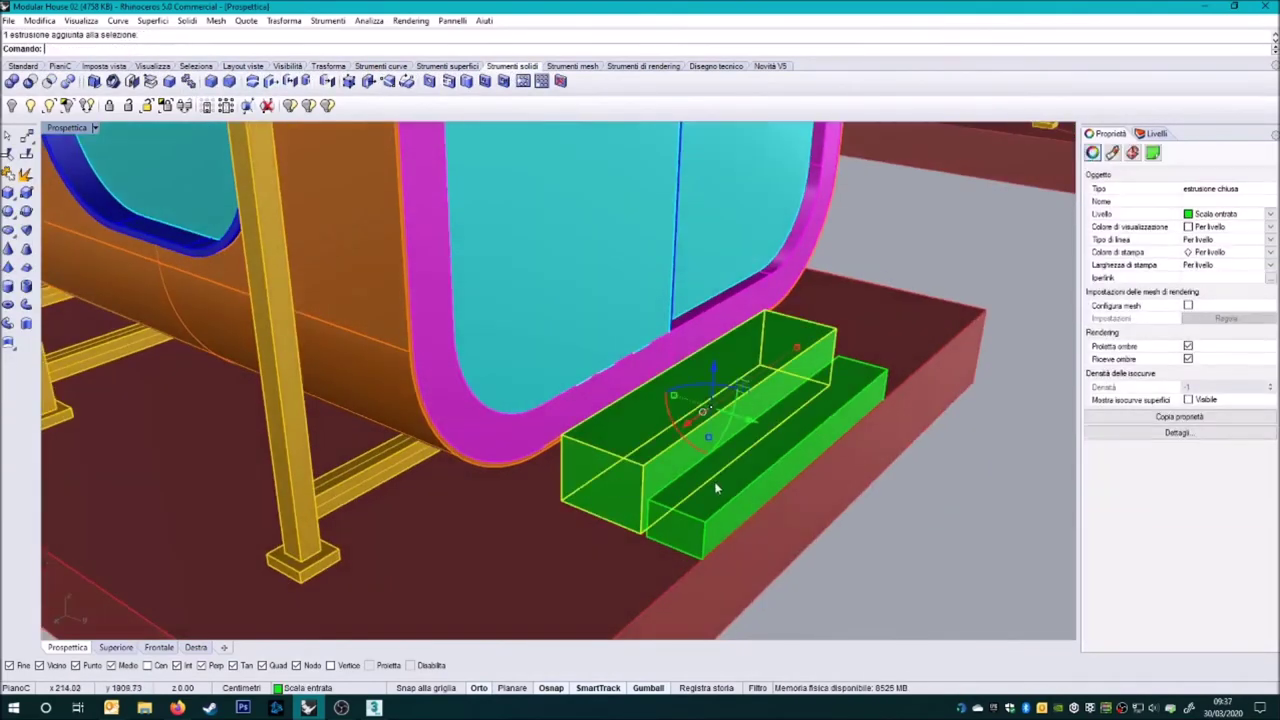
- Move the green steps into place beside the capsule house entrances
{"action": "left_click", "coordinate": [406, 80]}
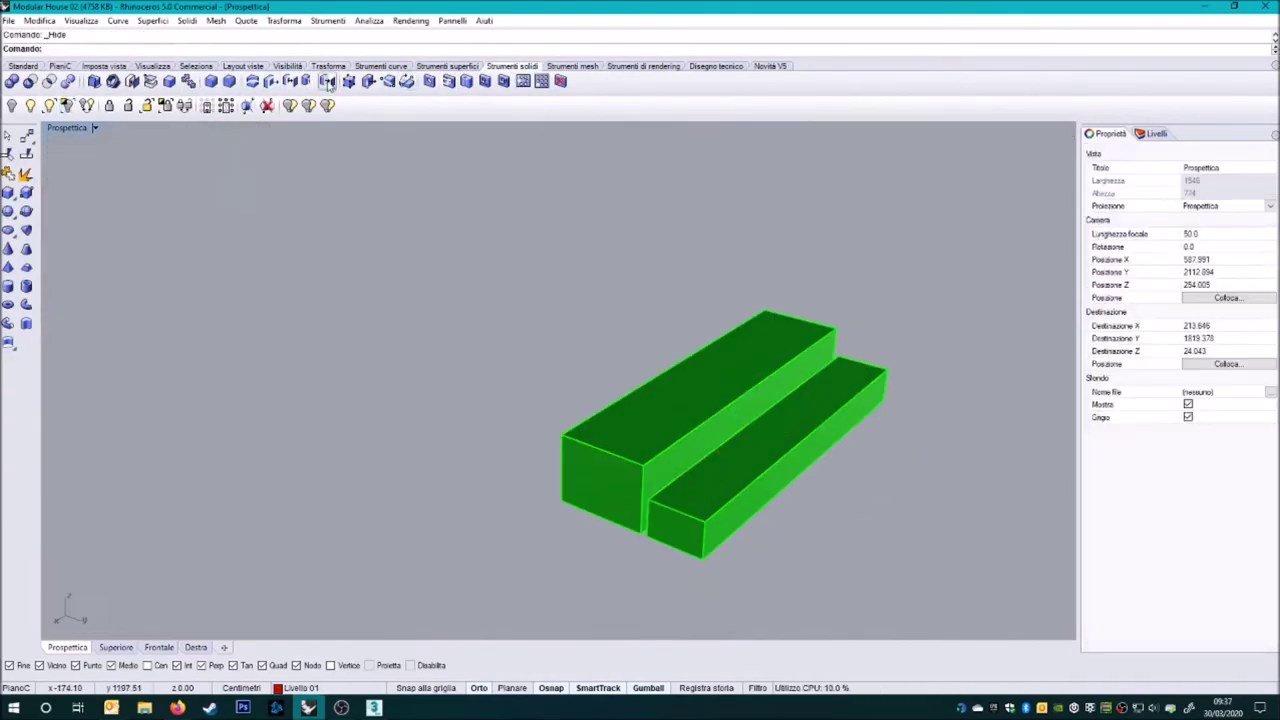
{"action": "key", "text": "ctrl+F1"}
{"action": "key", "text": "ctrl+F4"}
{"action": "key", "text": "Return"}
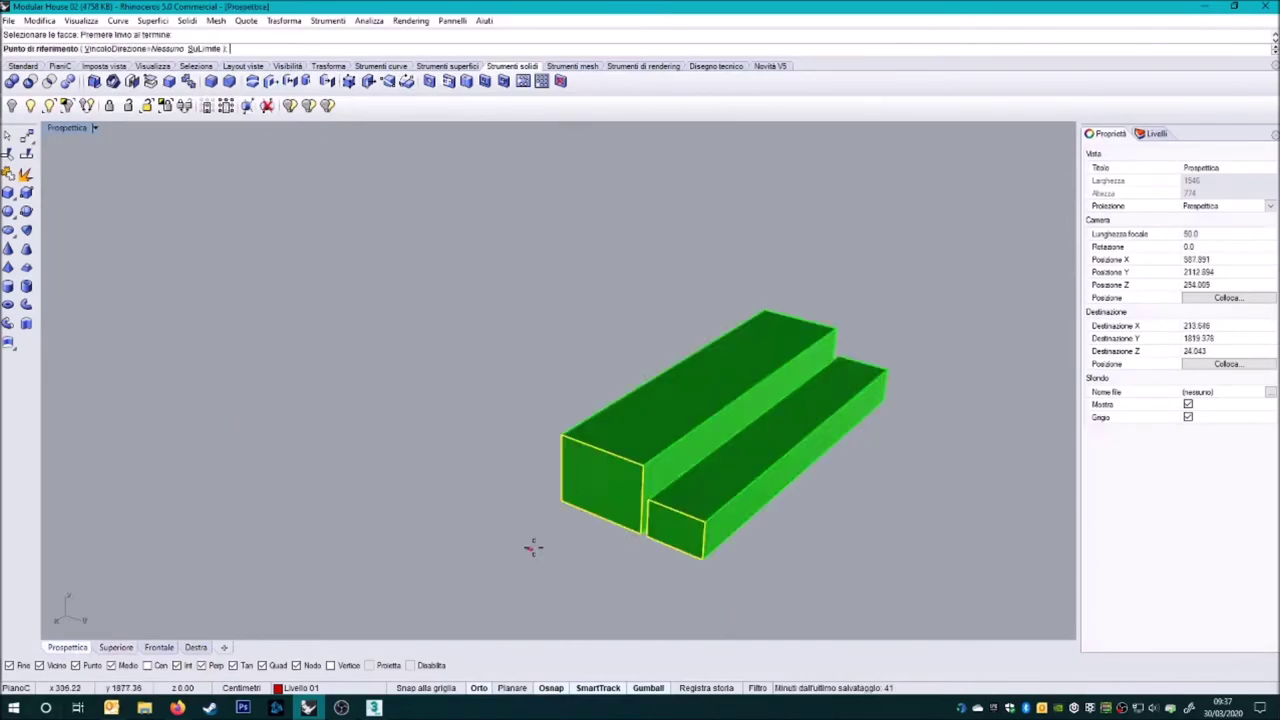
{"action": "mouse_move", "coordinate": [521, 558]}
{"action": "right_mouse_down"}
{"action": "mouse_move", "coordinate": [500, 551]}
{"action": "mouse_move", "coordinate": [766, 609]}
{"action": "mouse_move", "coordinate": [663, 541]}
{"action": "right_mouse_up"}
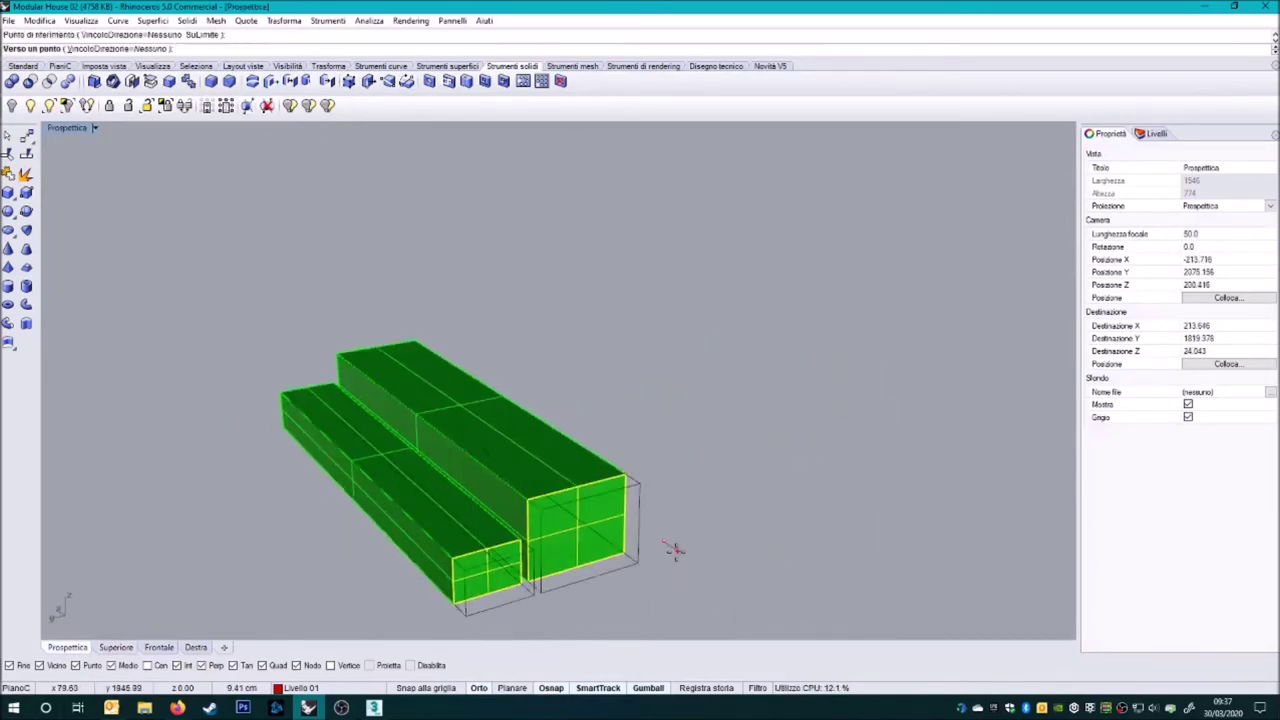
{"action": "type", "text": "15"}
{"action": "left_click", "coordinate": [686, 566]}
{"action": "left_click", "coordinate": [30, 105]}
{"action": "right_click_drag", "start_coordinate": [600, 400], "coordinate": [500, 464]}
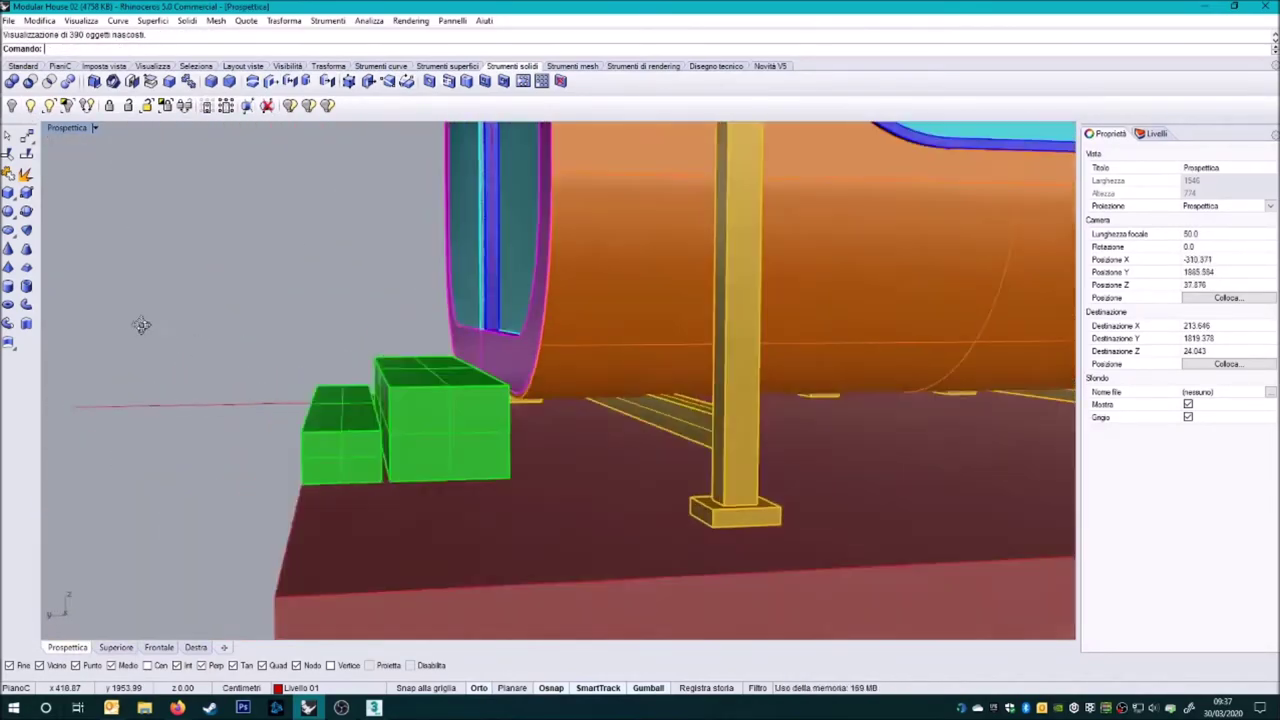
- Save the model and export the selected steps as Scale x 3D.dwg with default options
{"action": "key", "text": "ctrl+s"}
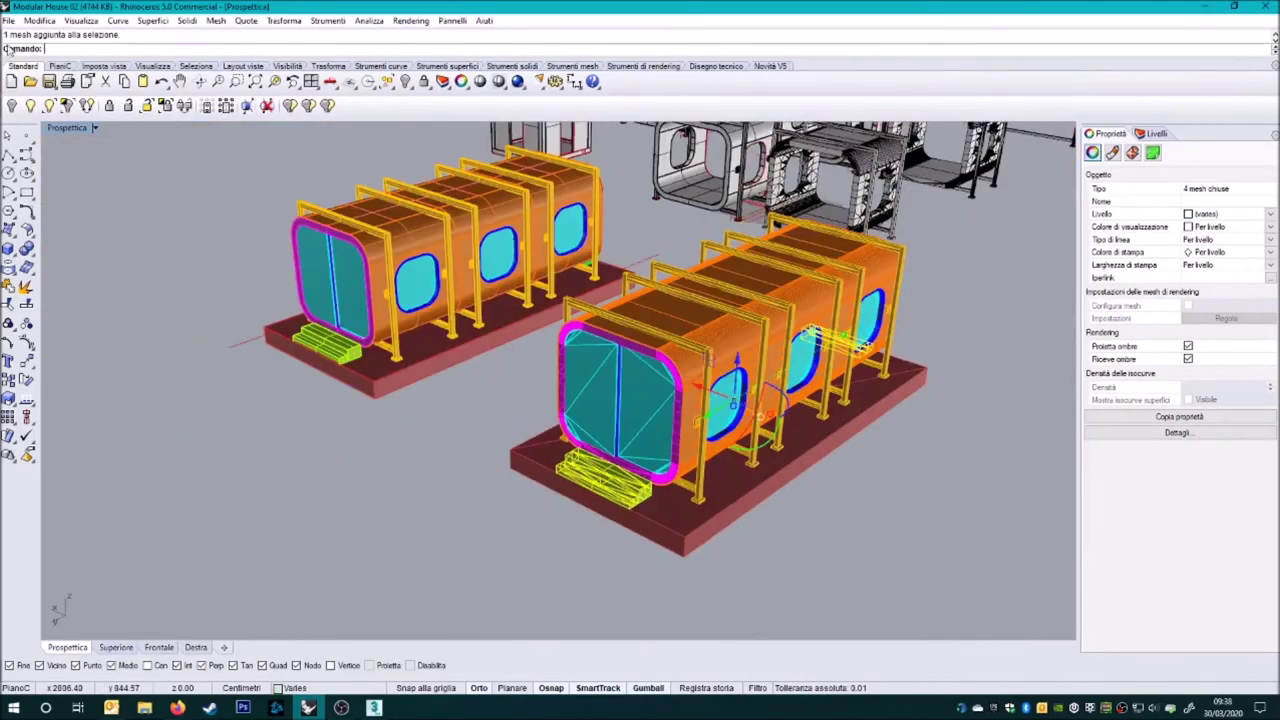
{"action": "left_click", "coordinate": [7, 20]}
{"action": "left_click", "coordinate": [80, 262]}
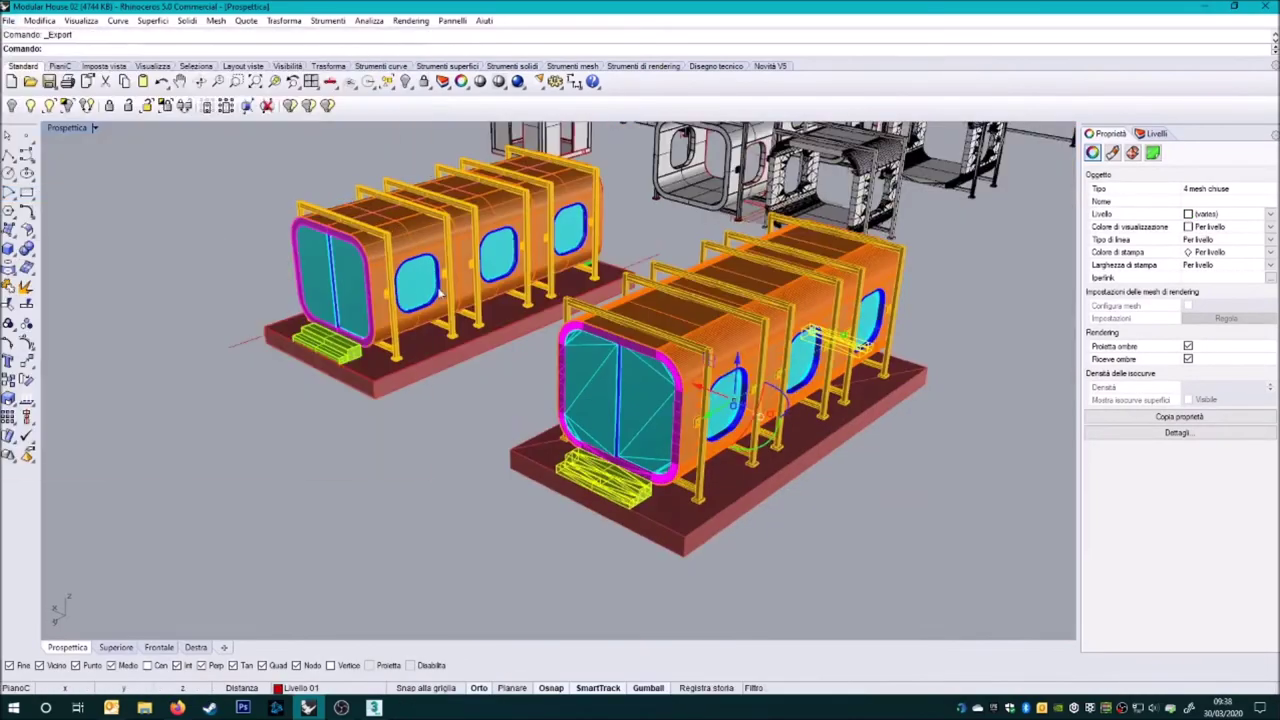
{"action": "type", "text": "Scale x 3D"}
{"action": "key", "text": "Return"}
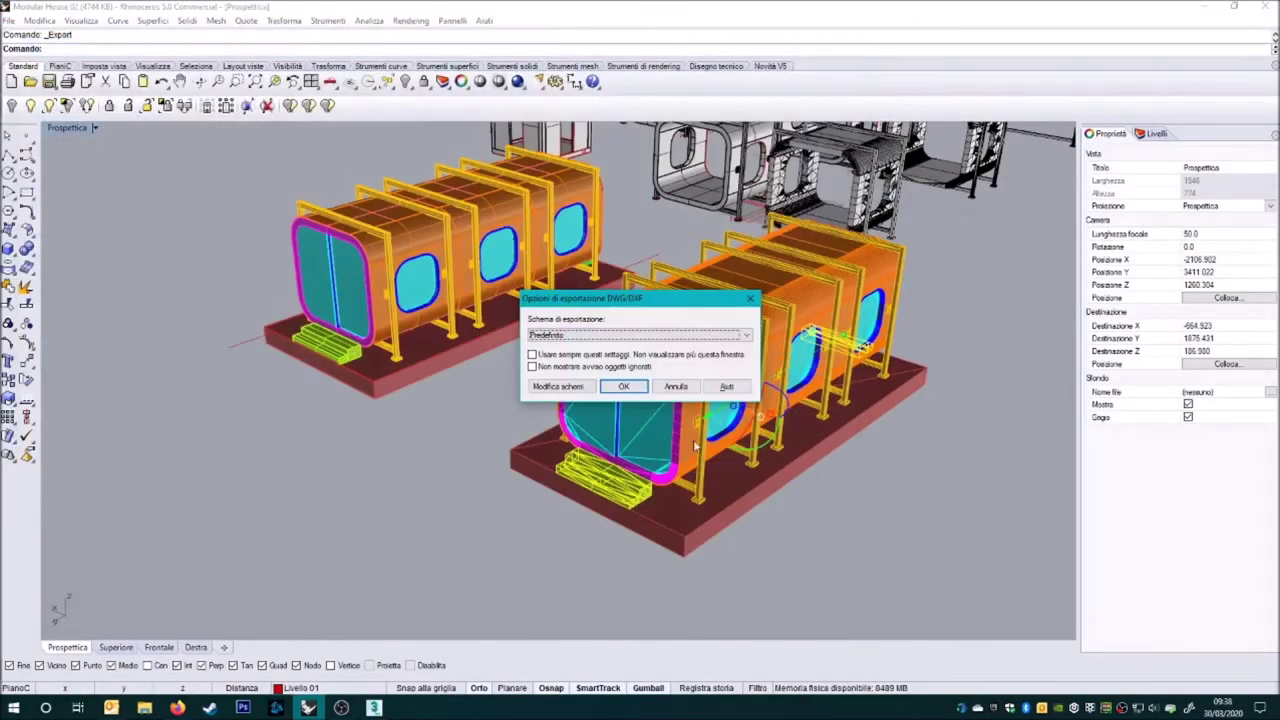
{"action": "key", "text": "Return"}
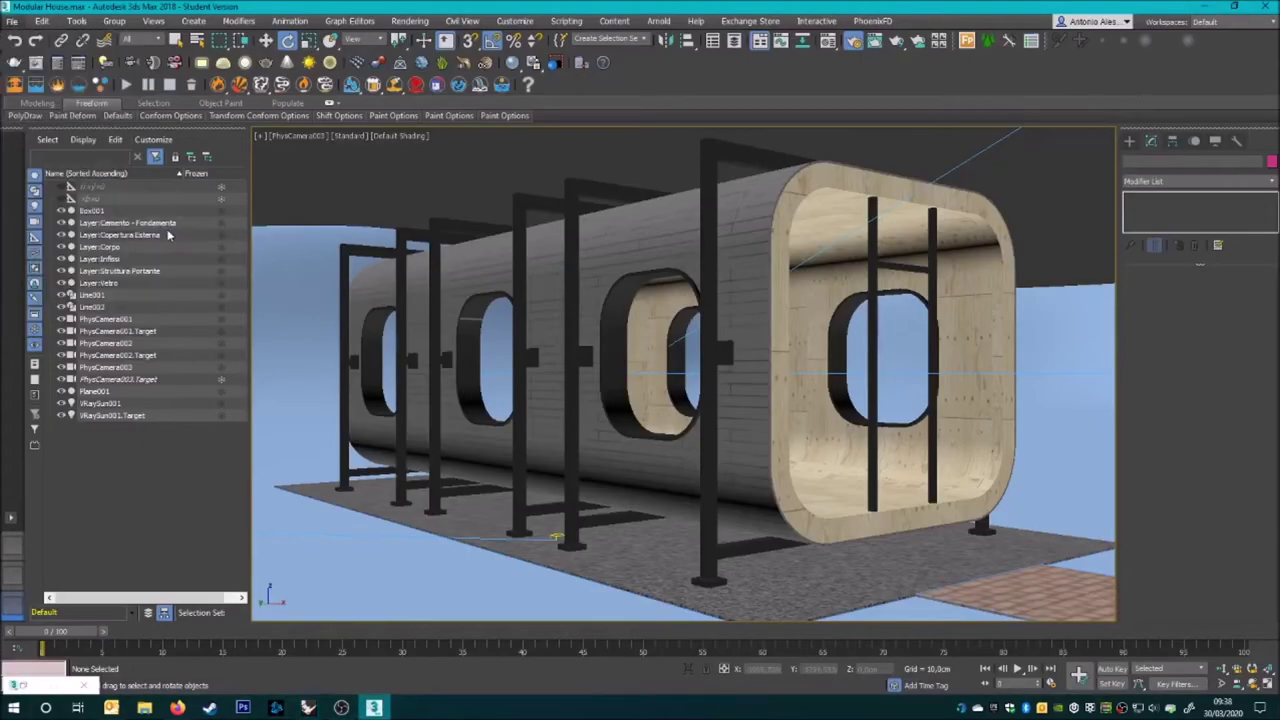
- Merge Scale x 3D.dwg from the Modular House folder into the scene
{"action": "left_click", "coordinate": [110, 331]}
{"action": "double_click", "coordinate": [120, 166]}
{"action": "left_click", "coordinate": [557, 485]}
{"action": "left_click", "coordinate": [300, 512]}
{"action": "left_click", "coordinate": [124, 145]}
{"action": "left_click", "coordinate": [630, 468]}
{"action": "left_click", "coordinate": [657, 537]}
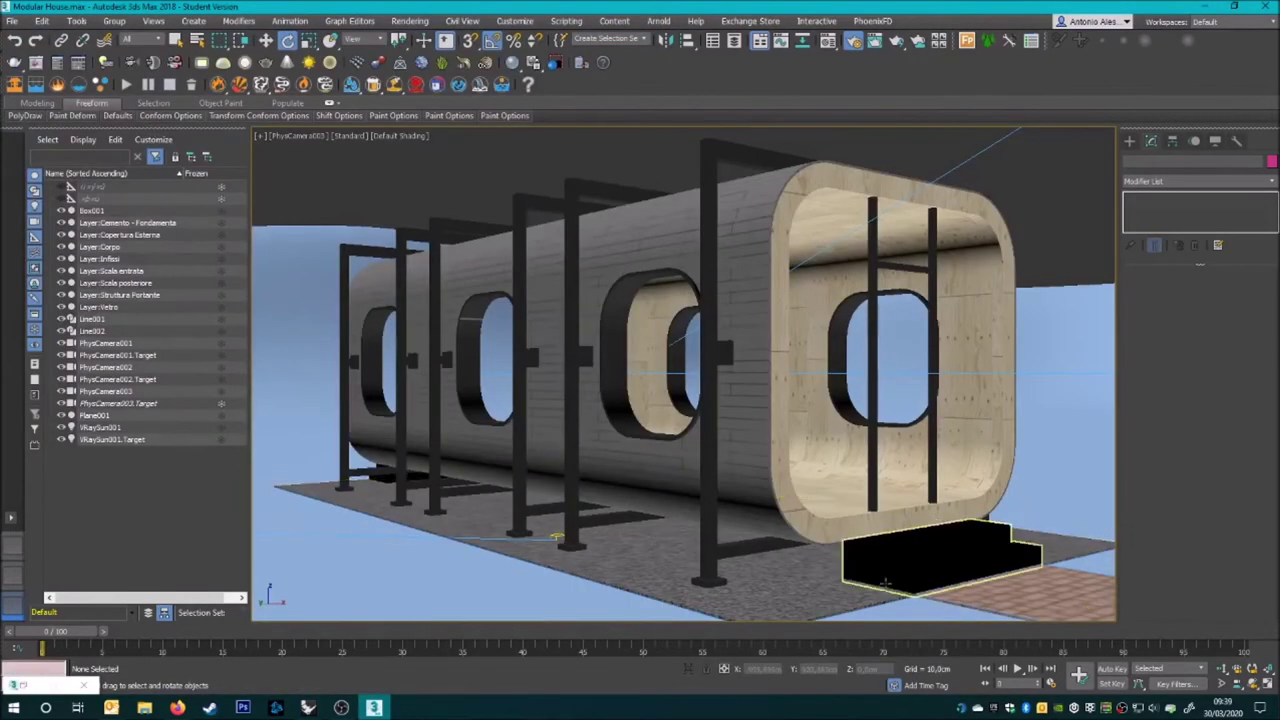
- Apply the cement material to the imported steps and add a UVW Map modifier
{"action": "key", "text": "m"}
{"action": "left_click_drag", "start_coordinate": [134, 130], "coordinate": [940, 560]}
{"action": "left_click", "coordinate": [1200, 181]}
{"action": "scroll", "coordinate": [1200, 350], "scroll_direction": "down", "scroll_amount": 10}
{"action": "left_click", "coordinate": [1193, 490]}
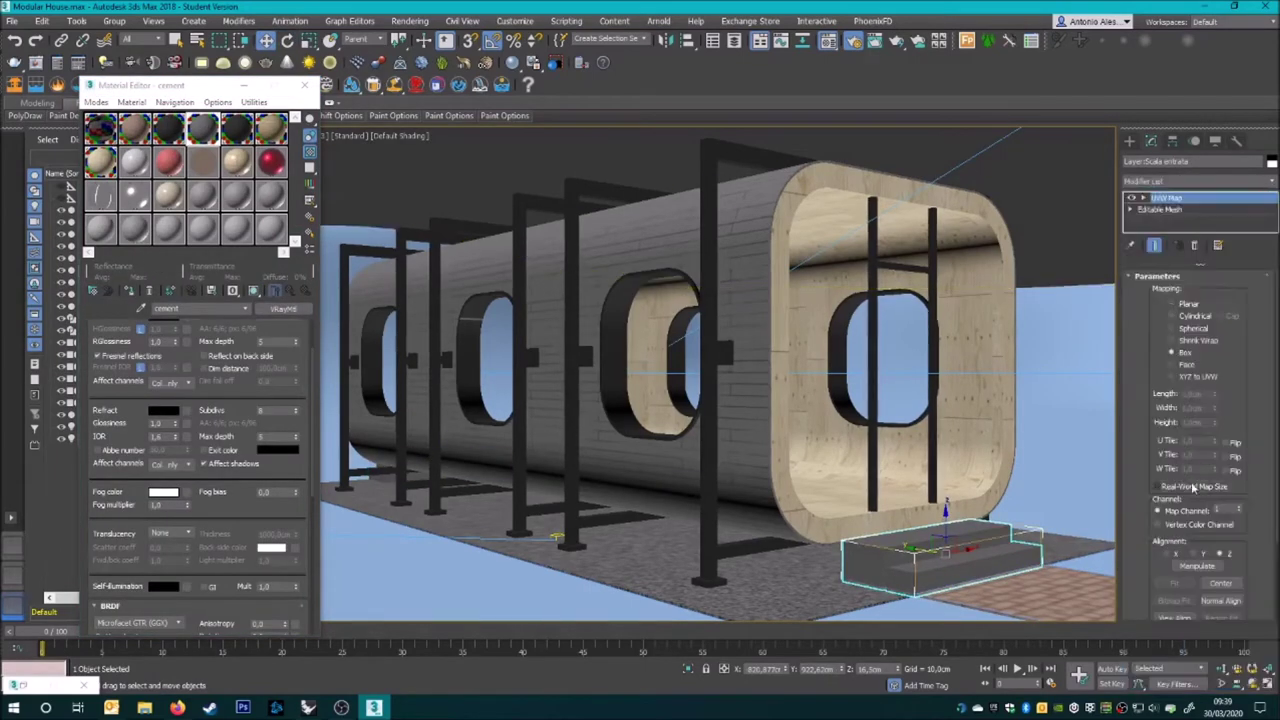
- Give the small box at left UVW mapping with real-world map size
{"action": "left_click", "coordinate": [440, 467]}
{"action": "left_click", "coordinate": [1200, 181]}
{"action": "left_click", "coordinate": [1180, 490]}
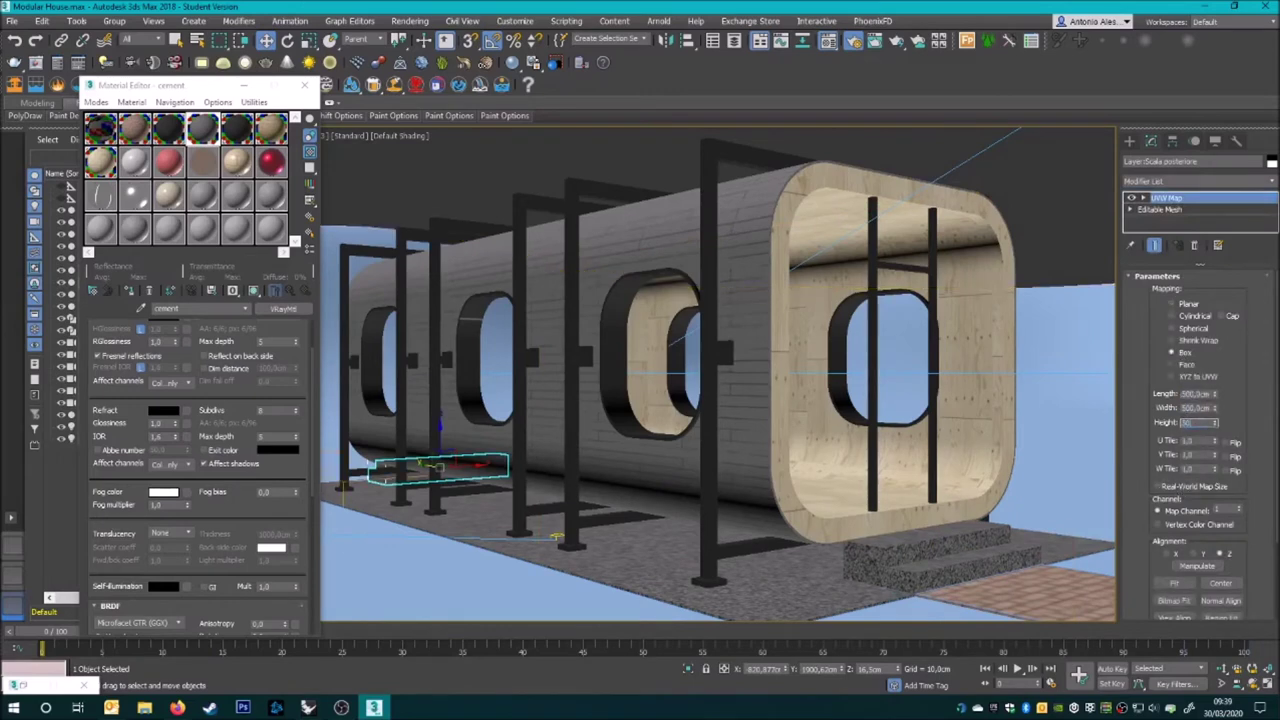
{"action": "left_click", "coordinate": [1080, 252]}
{"action": "left_click", "coordinate": [282, 250]}
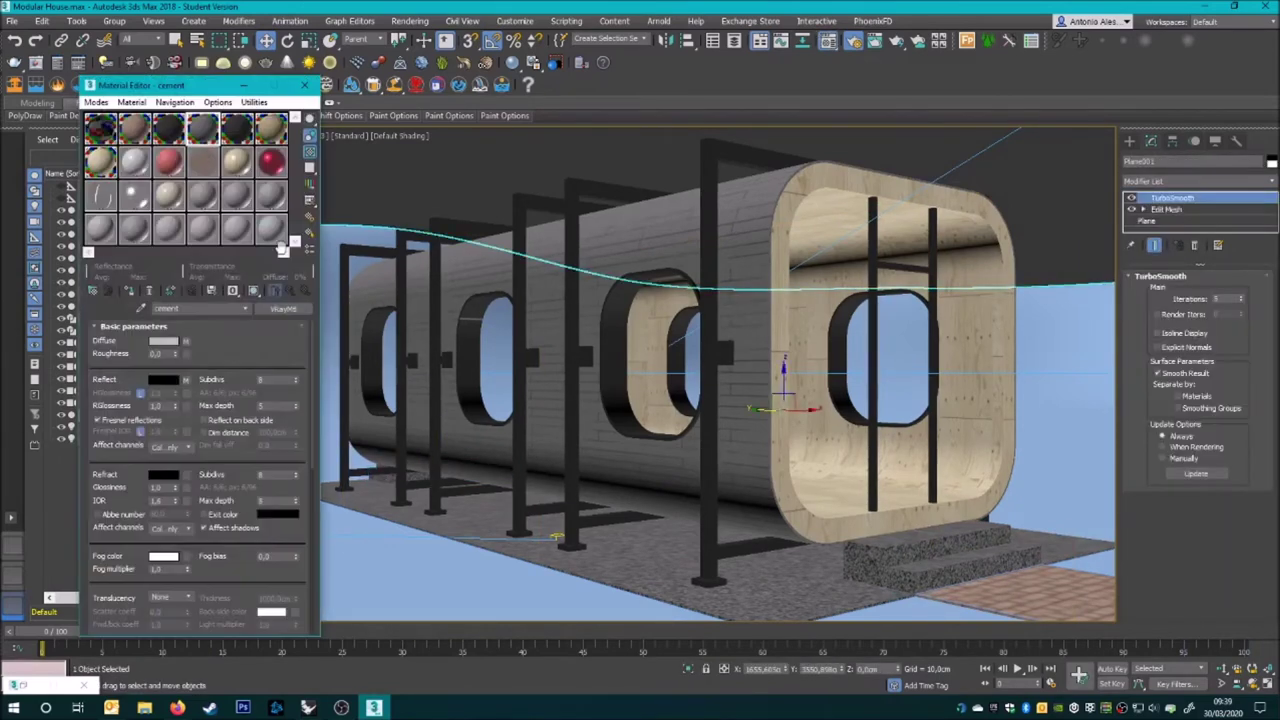
- Load Grass0053_24_D.jpg as the base material's diffuse map and apply it to the ground plane
{"action": "left_click", "coordinate": [135, 195]}
{"action": "type", "text": "grav"}
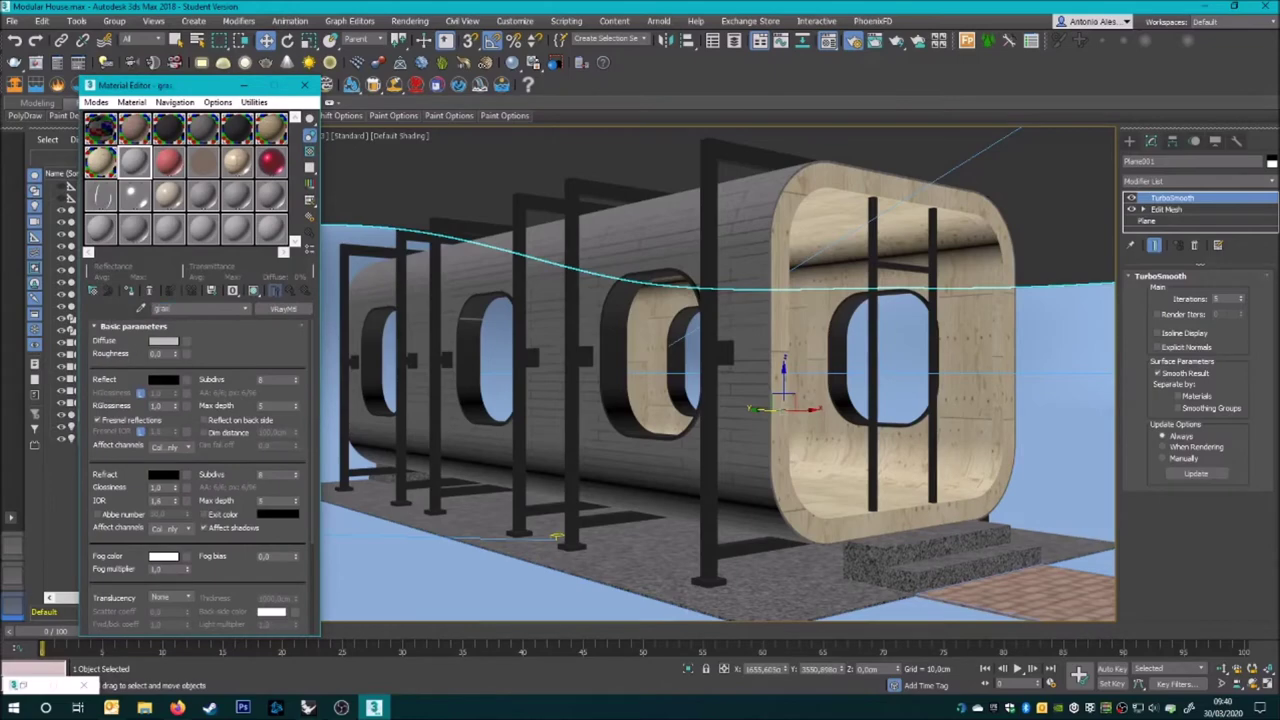
{"action": "left_click", "coordinate": [143, 397]}
{"action": "double_click", "coordinate": [600, 250]}
{"action": "scroll", "coordinate": [360, 200], "scroll_direction": "down", "scroll_amount": 5}
{"action": "left_click", "coordinate": [184, 170]}
{"action": "key", "text": "Return"}
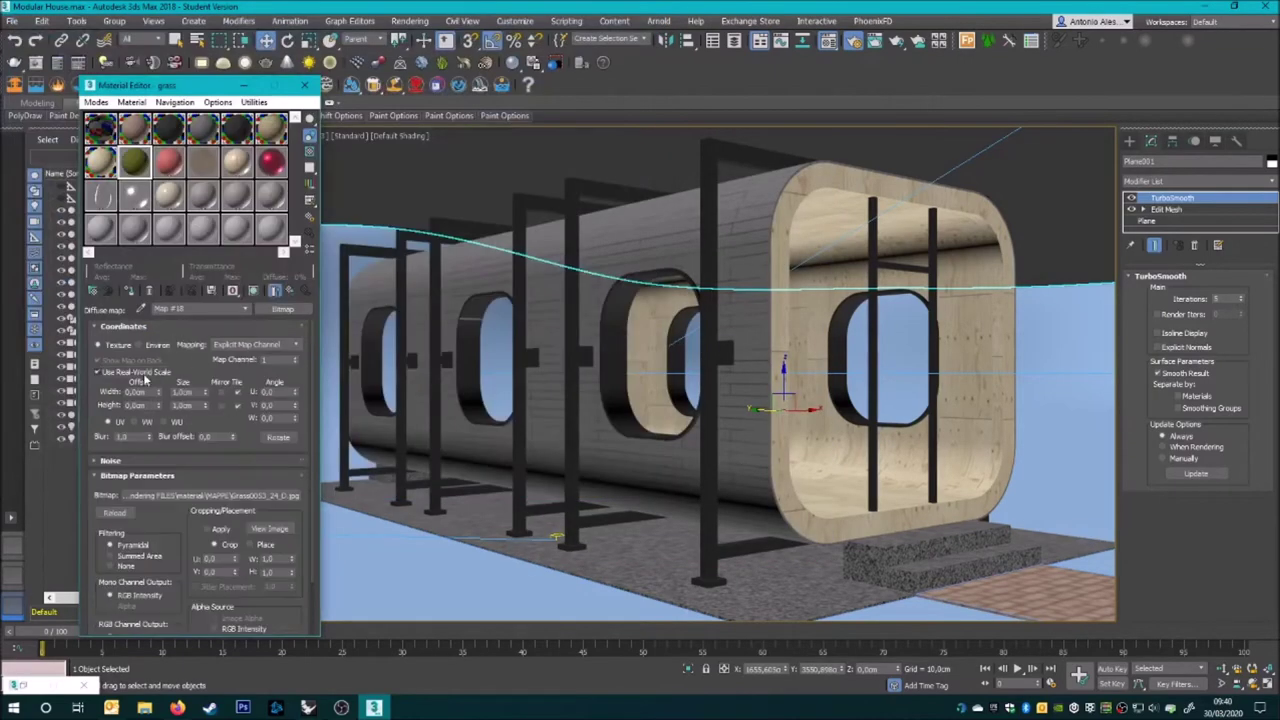
{"action": "left_click", "coordinate": [131, 291]}
{"action": "left_click", "coordinate": [304, 84]}
- Detach a square block of the plane's faces under the house as a separate mesh
{"action": "scroll", "coordinate": [700, 380], "scroll_direction": "down", "scroll_amount": 10}
{"action": "scroll", "coordinate": [800, 330], "scroll_direction": "up", "scroll_amount": 5}
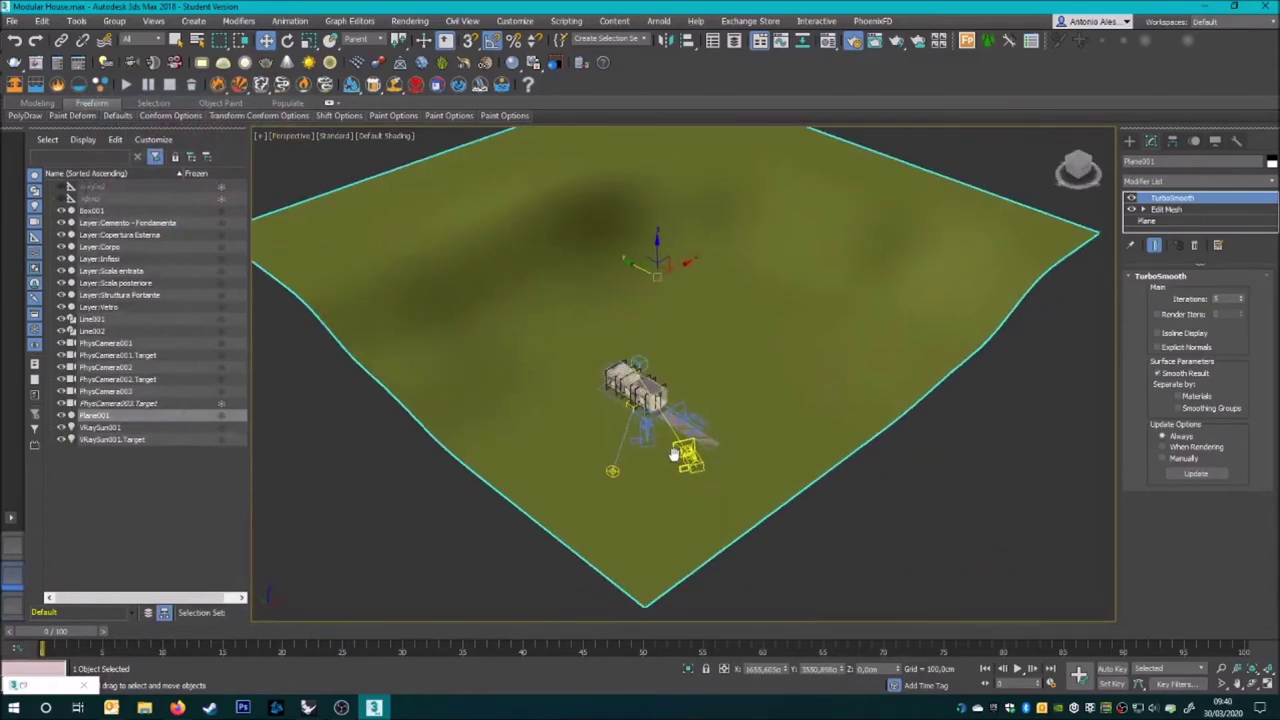
{"action": "left_click", "coordinate": [1166, 209]}
{"action": "key", "text": "4"}
{"action": "key", "text": "t"}
{"action": "key", "text": "F3"}
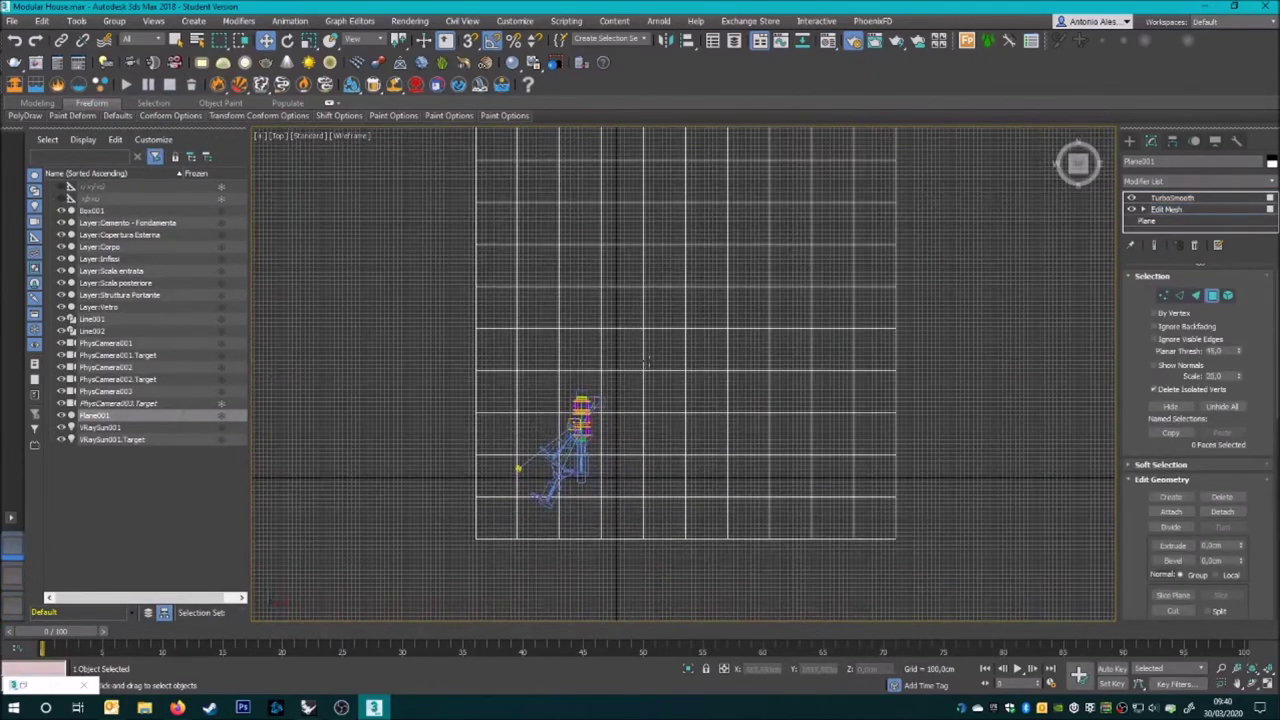
{"action": "left_click_drag", "start_coordinate": [638, 378], "coordinate": [500, 530]}
{"action": "left_click", "coordinate": [1222, 511]}
{"action": "left_click", "coordinate": [678, 374]}
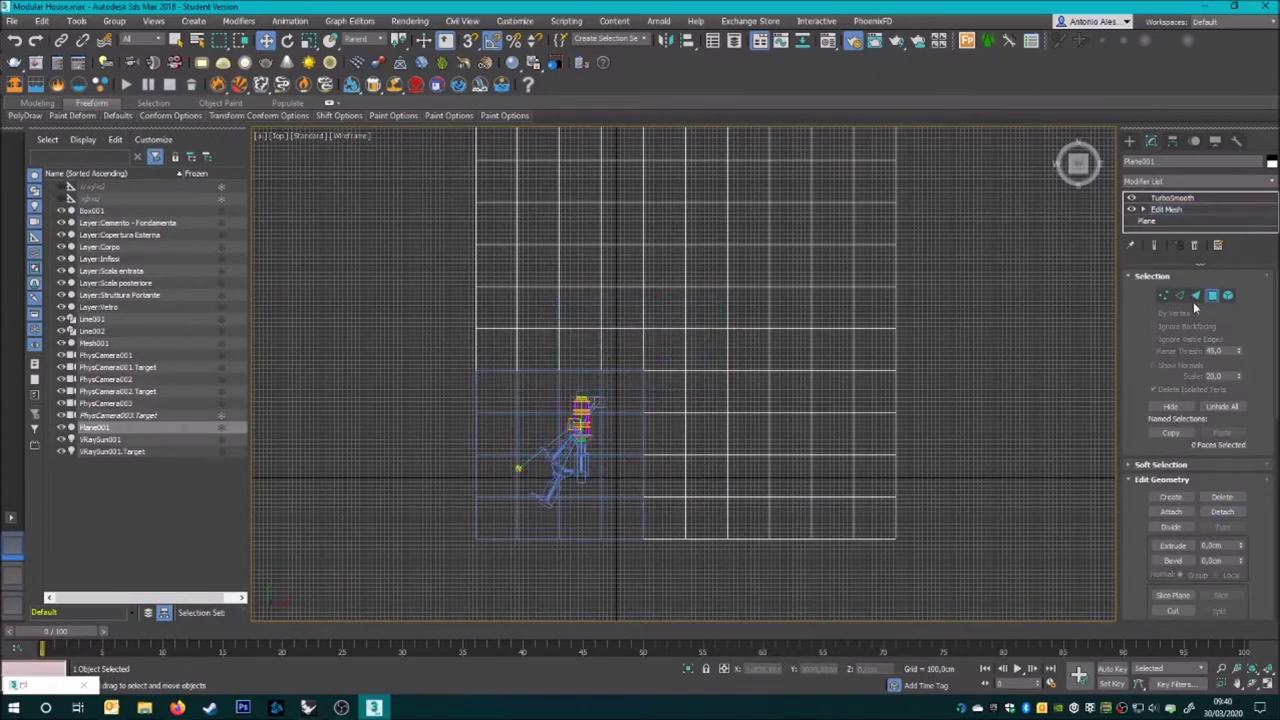
{"action": "left_click", "coordinate": [1172, 197]}
- Add a UVW Map modifier so the grass tiles on the detached square patch
{"action": "key", "text": "p"}
{"action": "key", "text": "F3"}
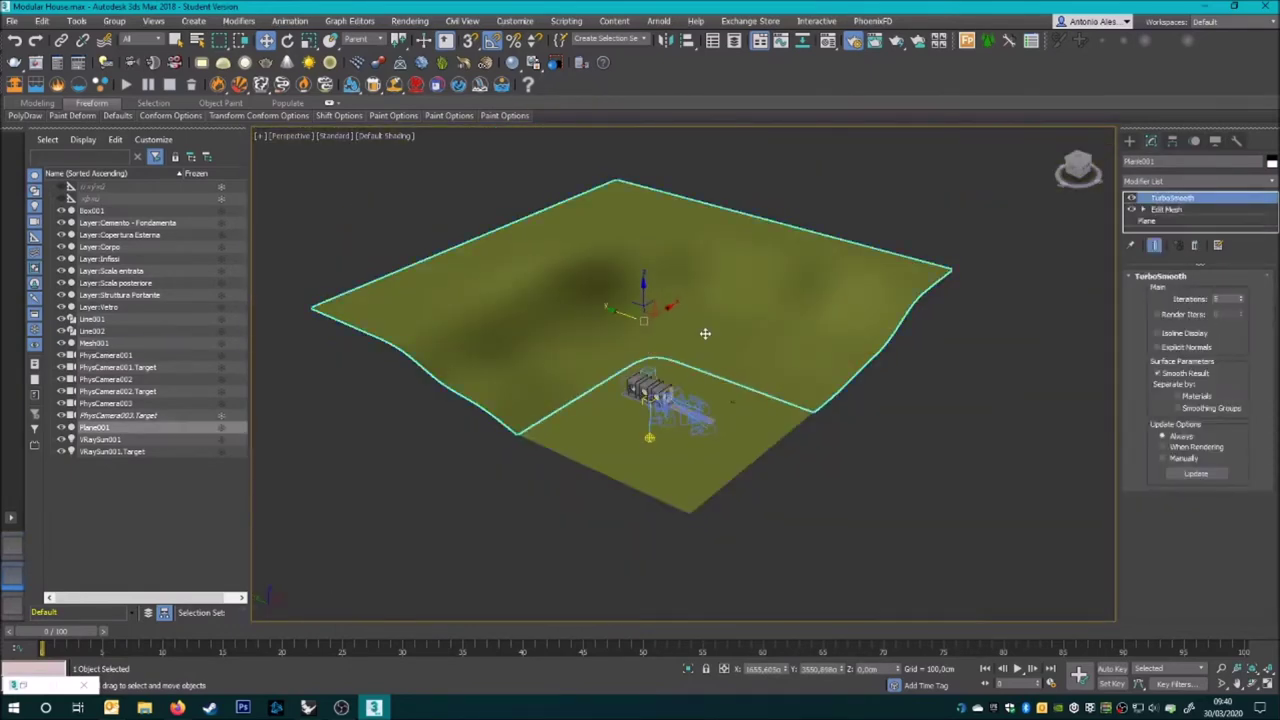
{"action": "scroll", "coordinate": [705, 333], "scroll_direction": "up", "scroll_amount": 2}
{"action": "left_click", "coordinate": [680, 450]}
{"action": "left_click", "coordinate": [1200, 181]}
{"action": "scroll", "coordinate": [1200, 400], "scroll_direction": "down", "scroll_amount": 5}
{"action": "left_click", "coordinate": [1183, 478]}
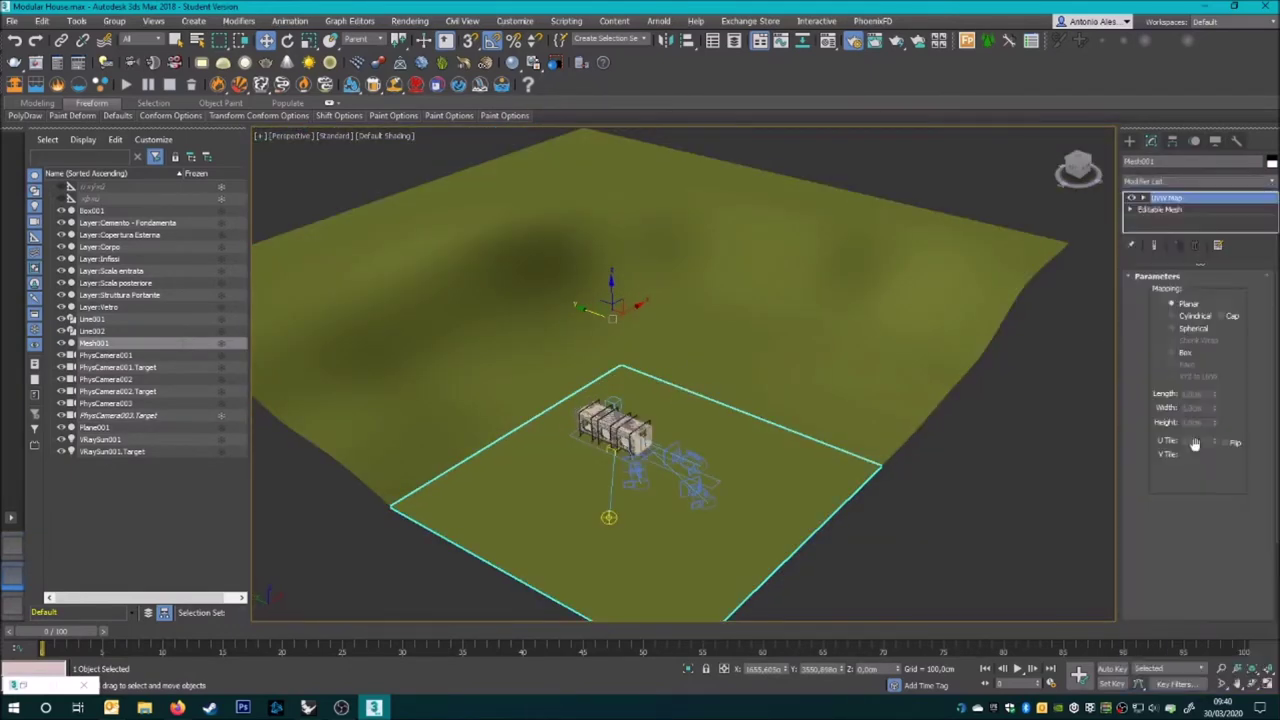
{"action": "left_click", "coordinate": [1183, 480]}
- Add box UVW mapping to the large ground plane
{"action": "left_click", "coordinate": [923, 331]}
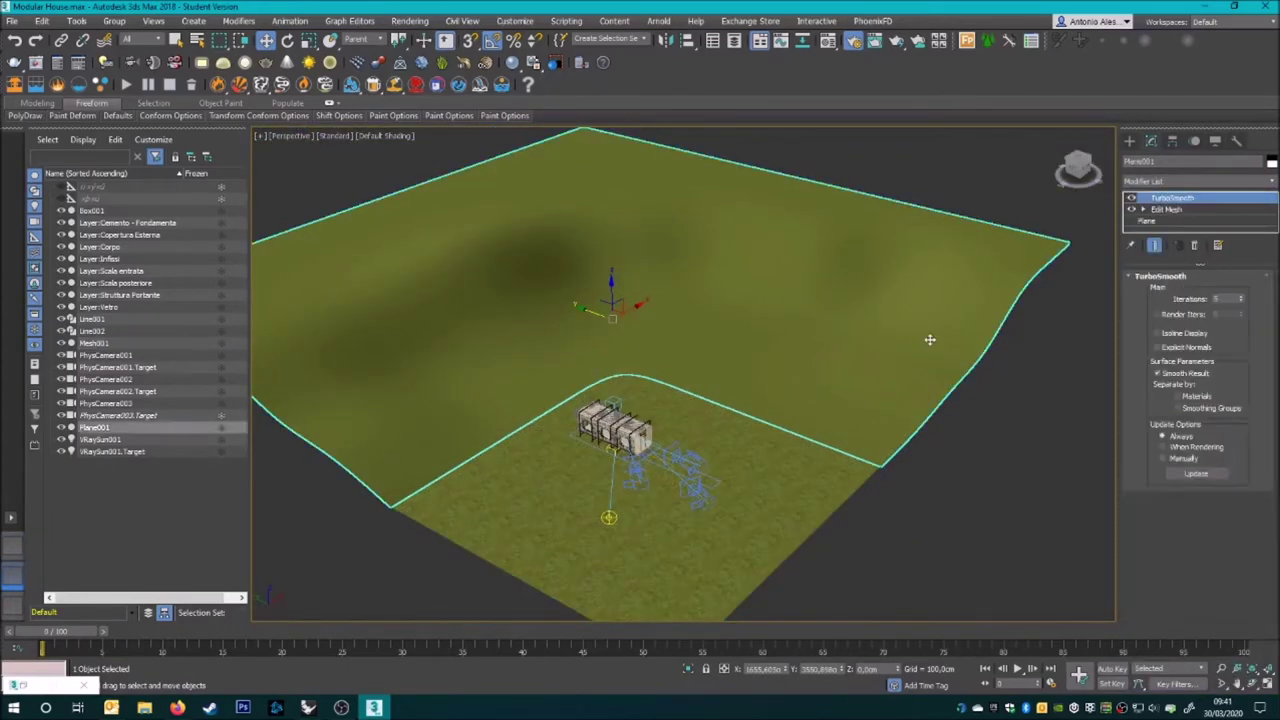
{"action": "left_click", "coordinate": [1176, 181]}
{"action": "left_click", "coordinate": [1183, 478]}
{"action": "left_click", "coordinate": [1172, 352]}
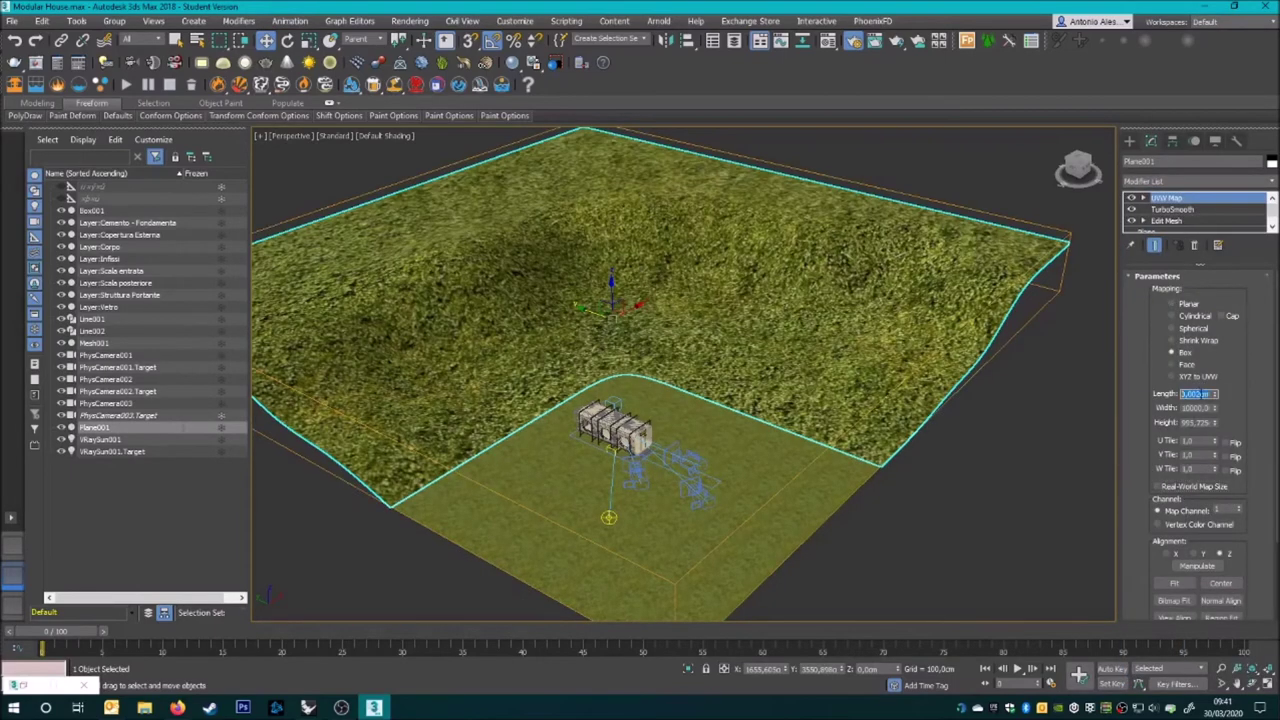
{"action": "left_click", "coordinate": [1080, 430]}
{"action": "middle_click_drag", "start_coordinate": [680, 420], "coordinate": [680, 360], "text": "alt"}
{"action": "left_click", "coordinate": [651, 437]}
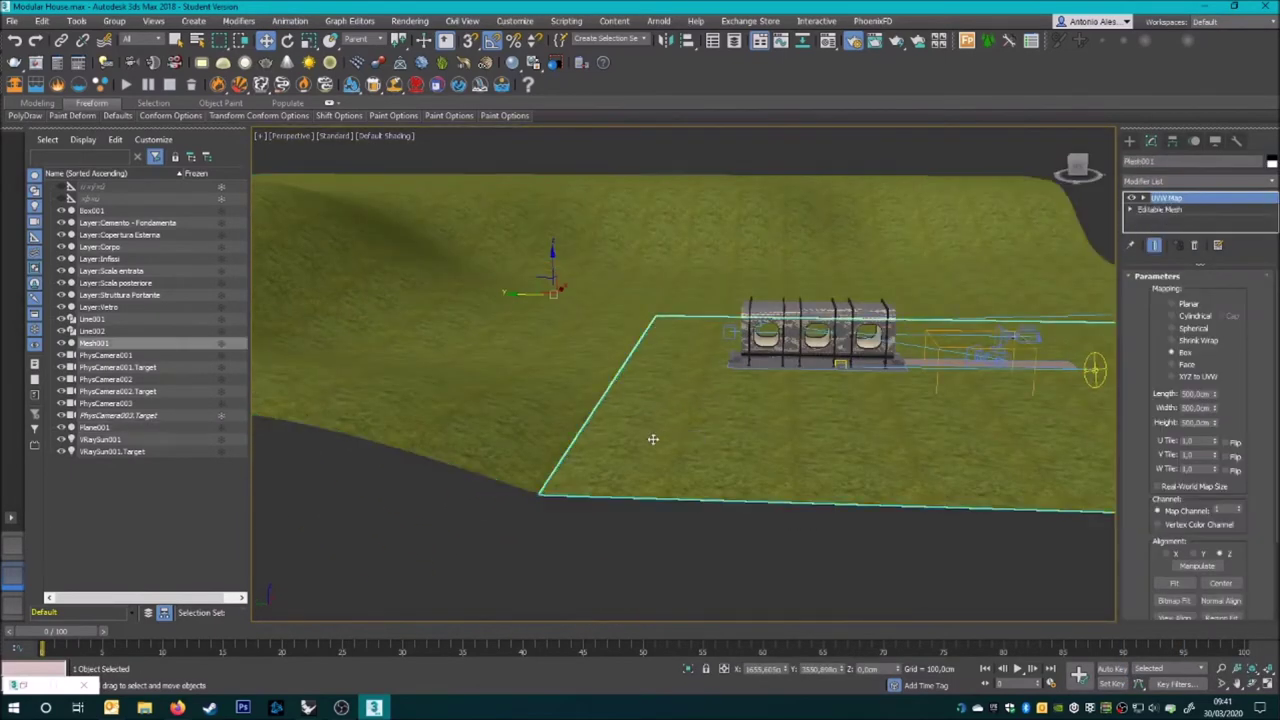
{"action": "left_click", "coordinate": [505, 173]}
- Start a Merge and browse the Persone folders (Formal_Women, MeMs0001-HD2, Office_girl) for a figure
{"action": "key", "text": "c"}
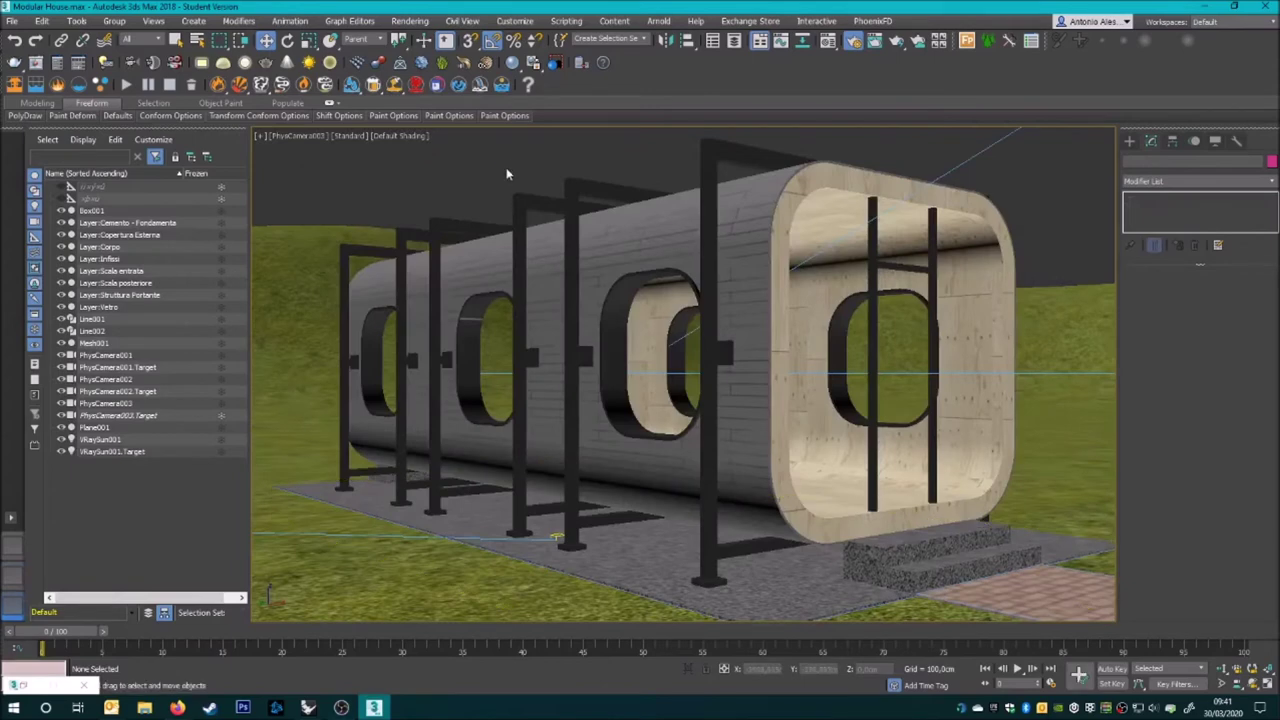
{"action": "left_click", "coordinate": [12, 20]}
{"action": "left_click", "coordinate": [170, 232]}
{"action": "double_click", "coordinate": [108, 166]}
{"action": "double_click", "coordinate": [108, 168]}
{"action": "double_click", "coordinate": [130, 116]}
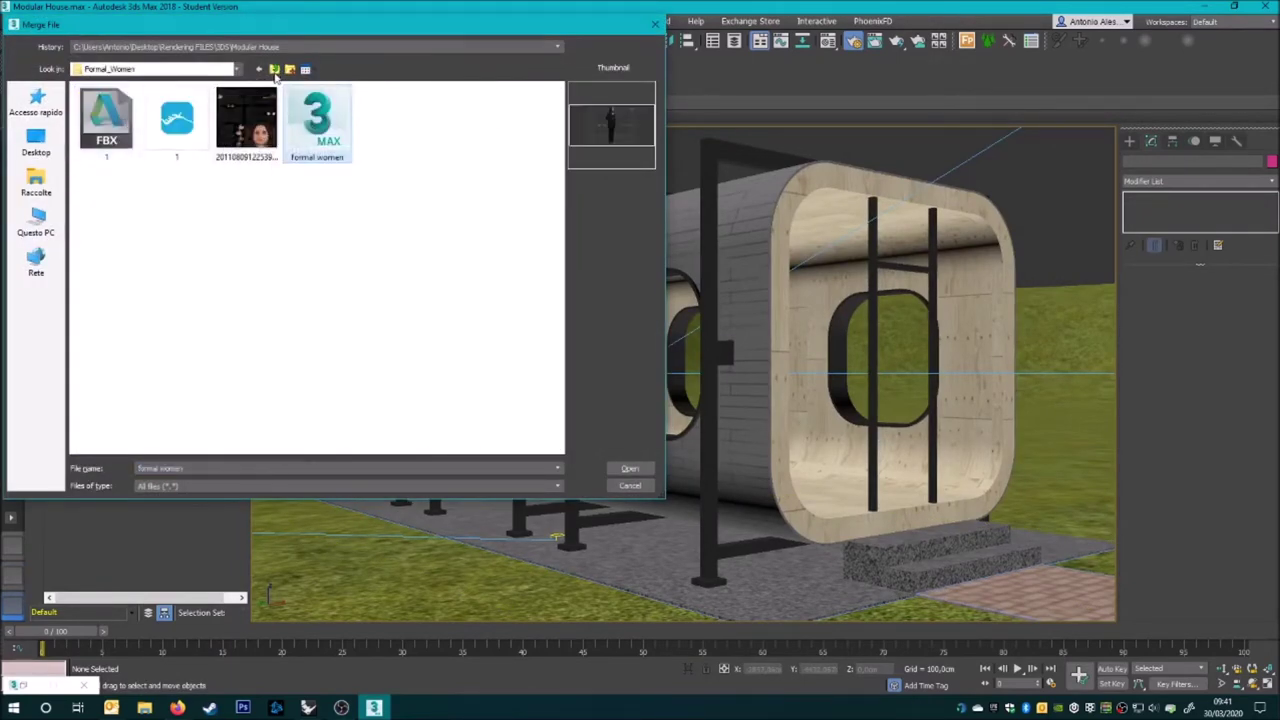
{"action": "left_click", "coordinate": [274, 69]}
{"action": "double_click", "coordinate": [118, 114]}
{"action": "double_click", "coordinate": [115, 104]}
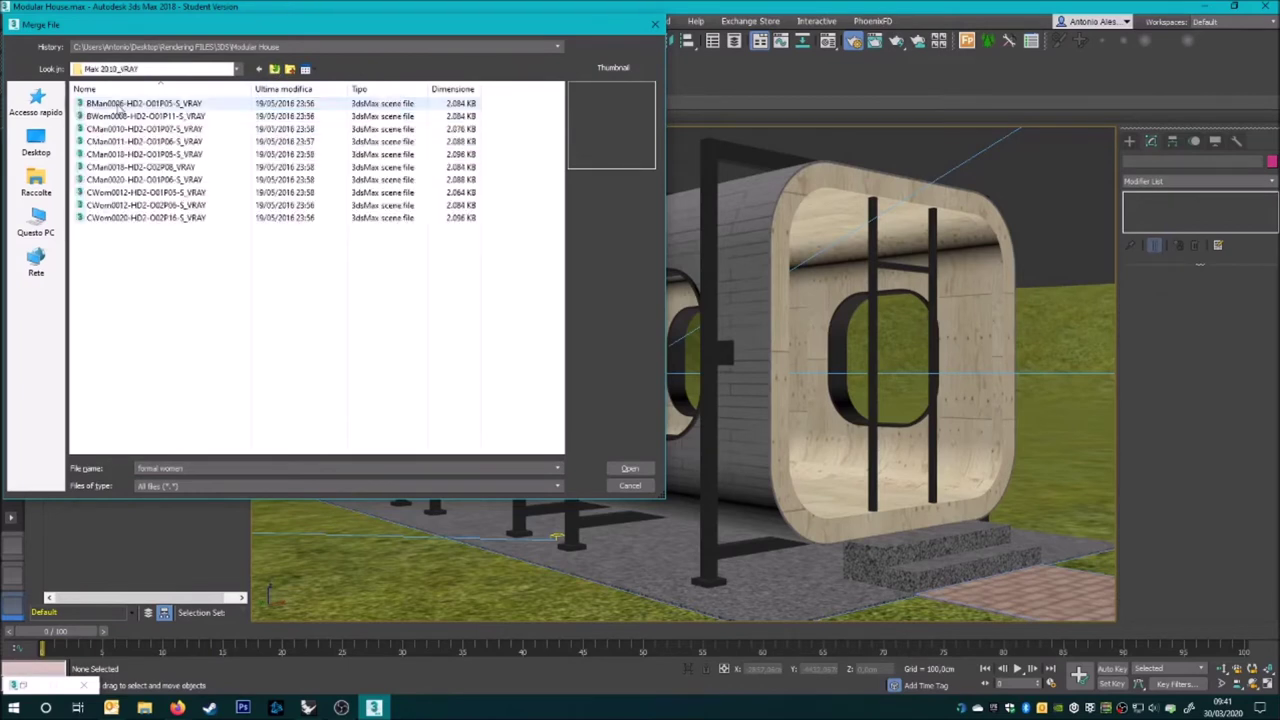
{"action": "left_click", "coordinate": [274, 69]}
{"action": "left_click", "coordinate": [274, 69]}
{"action": "double_click", "coordinate": [197, 180]}
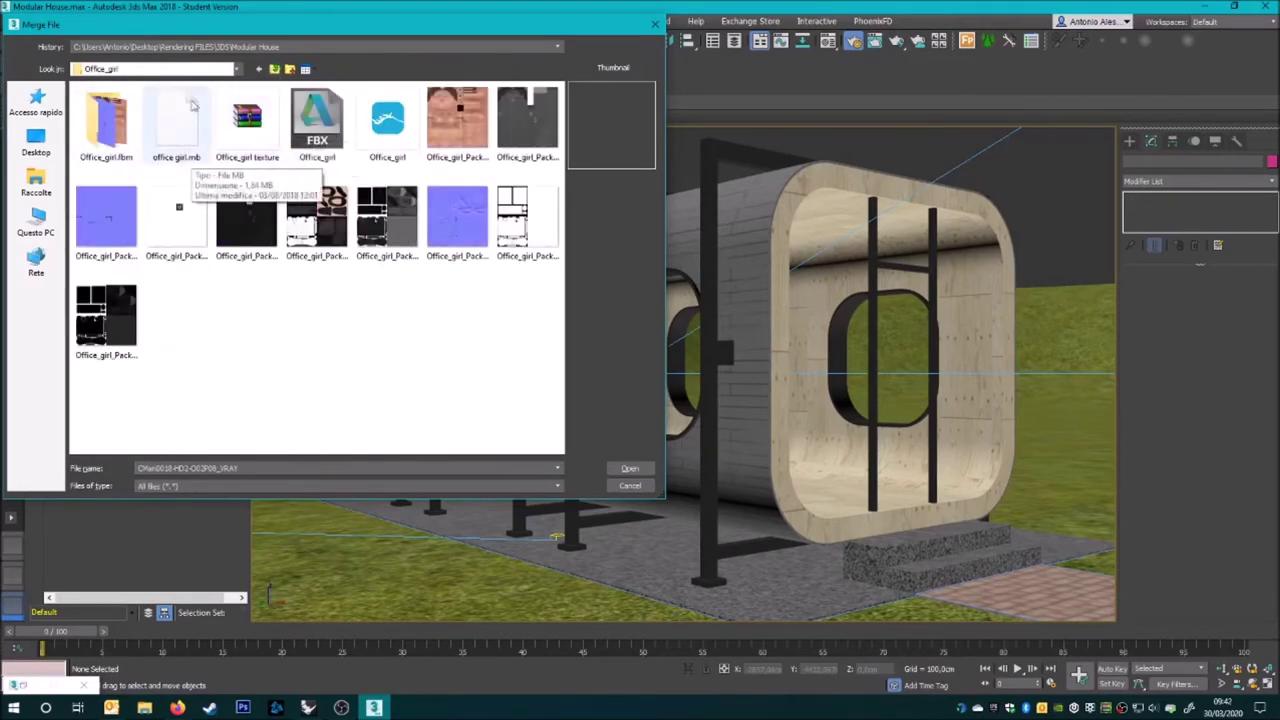
{"action": "left_click", "coordinate": [274, 69]}
- Search Young man, Persone1 and Male and female folders, then open RP_Man_Dennis_0263_100k.max from B man
{"action": "double_click", "coordinate": [107, 192]}
{"action": "double_click", "coordinate": [120, 104]}
{"action": "key", "text": "BackSpace"}
{"action": "key", "text": "BackSpace"}
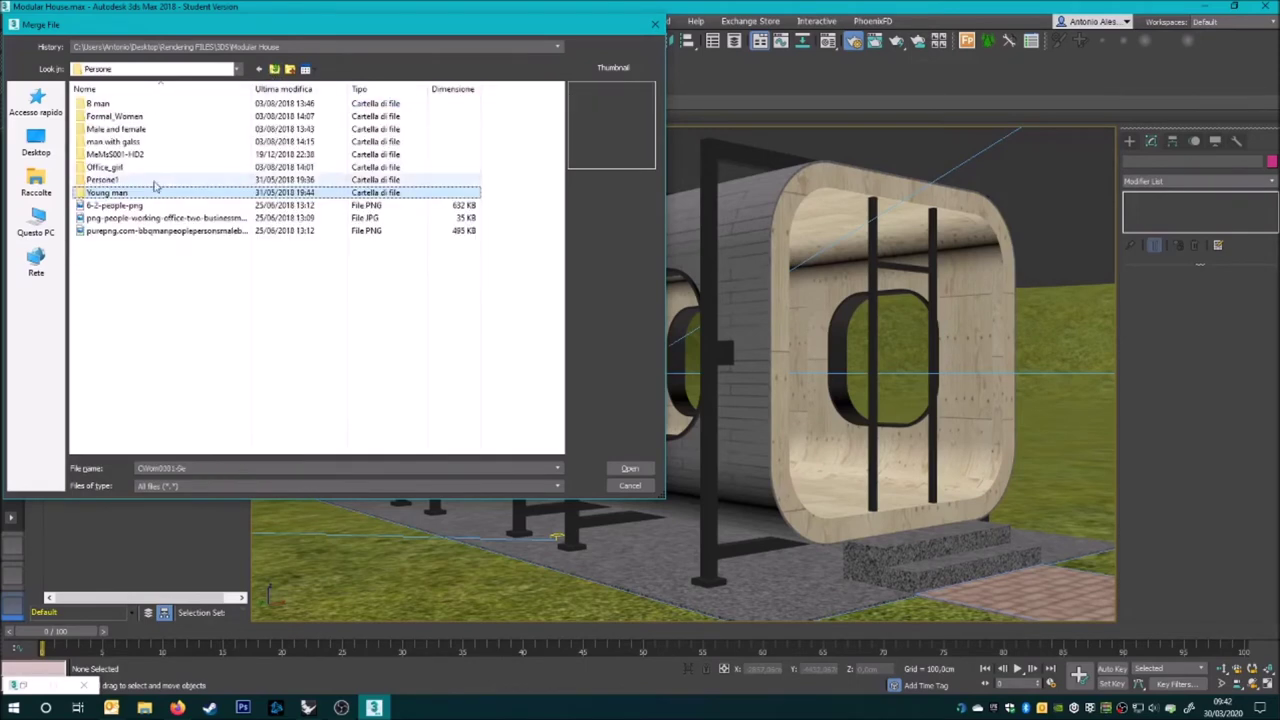
{"action": "double_click", "coordinate": [110, 179]}
{"action": "double_click", "coordinate": [120, 104]}
{"action": "double_click", "coordinate": [274, 69]}
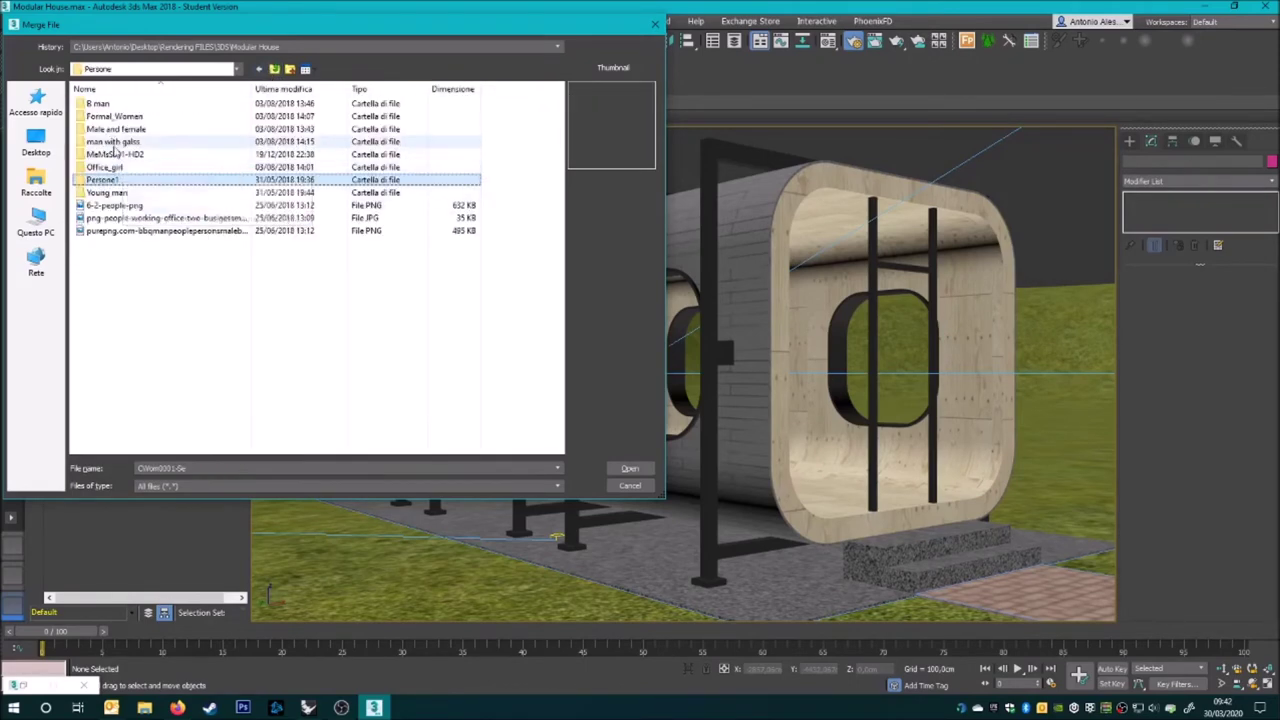
{"action": "double_click", "coordinate": [115, 129]}
{"action": "double_click", "coordinate": [120, 116]}
{"action": "key", "text": "BackSpace"}
{"action": "double_click", "coordinate": [115, 104]}
{"action": "key", "text": "BackSpace"}
{"action": "key", "text": "BackSpace"}
{"action": "double_click", "coordinate": [178, 116]}
{"action": "key", "text": "BackSpace"}
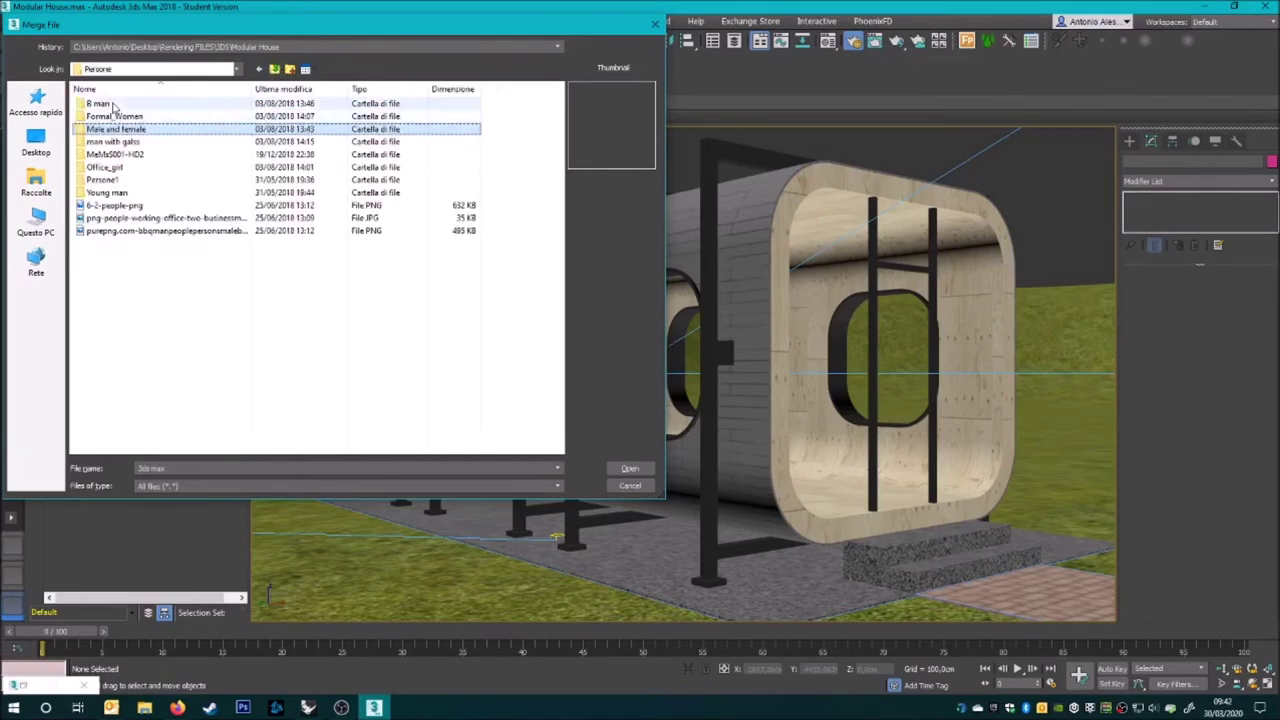
{"action": "double_click", "coordinate": [115, 129]}
{"action": "left_click", "coordinate": [110, 142]}
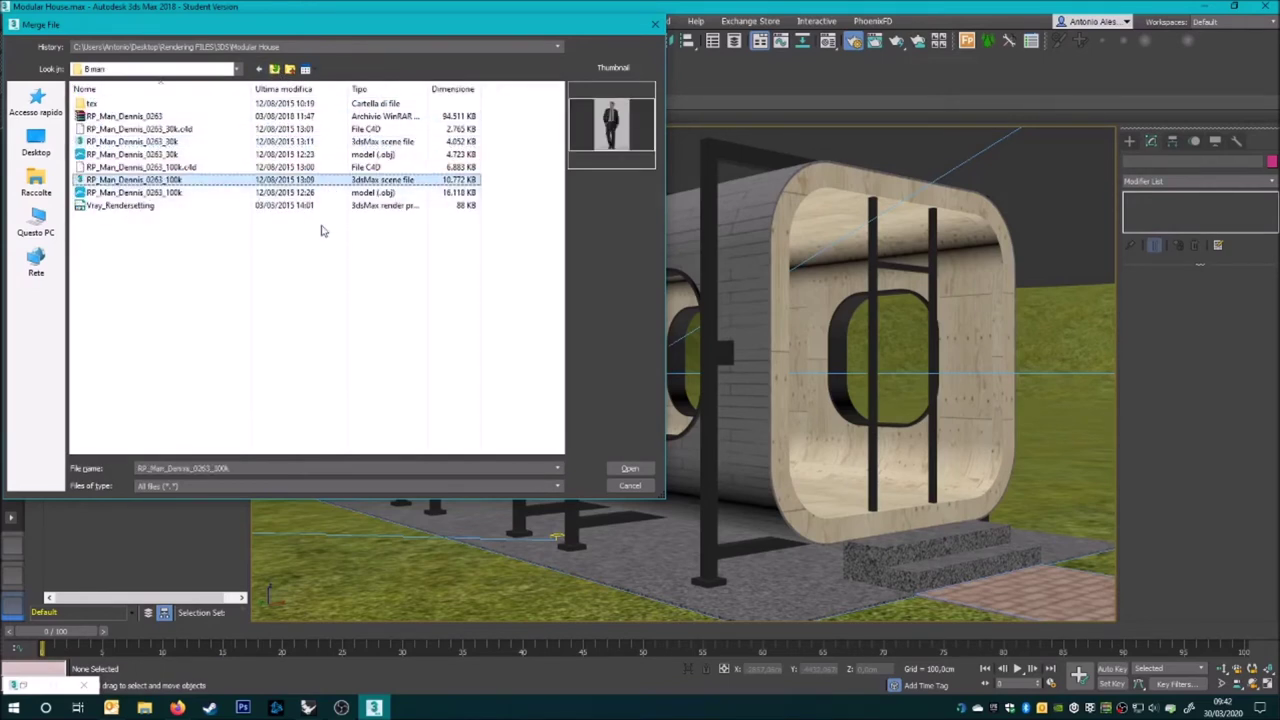
{"action": "left_click", "coordinate": [629, 468]}
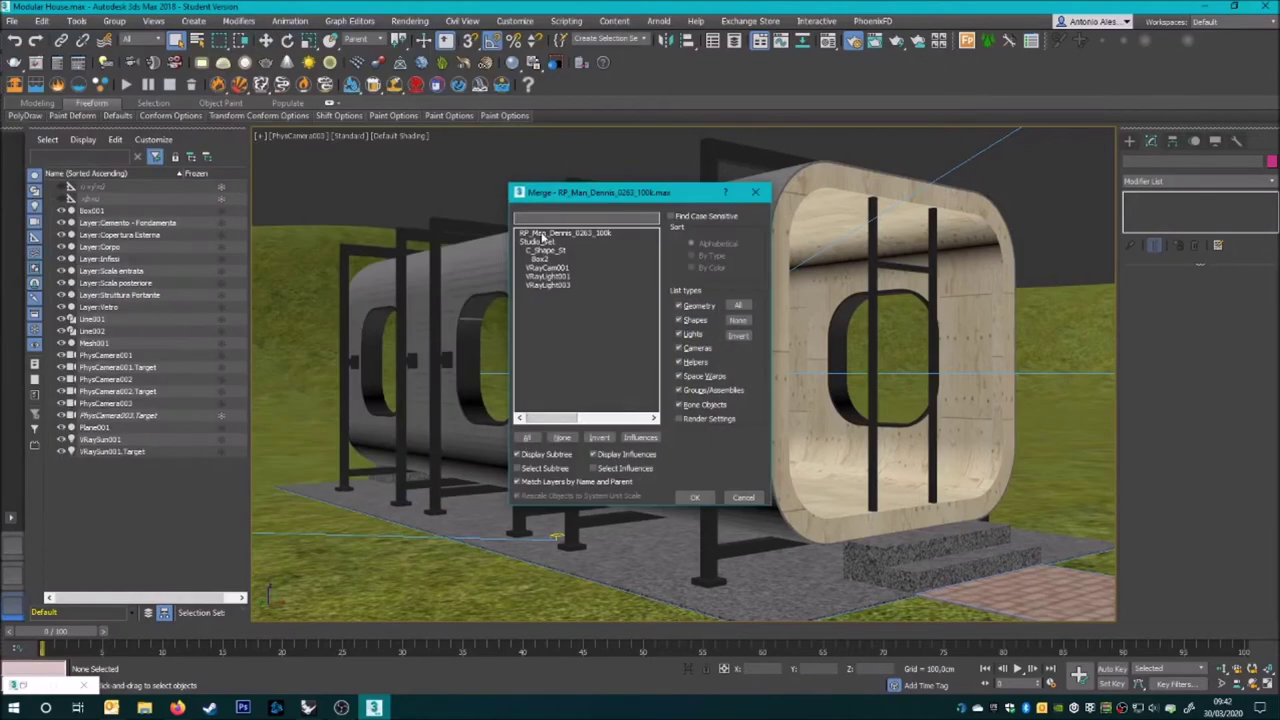
- Merge the man figure and snap it down onto the capsule floor
{"action": "left_click", "coordinate": [690, 498]}
{"action": "key", "text": "z"}
{"action": "key", "text": "t"}
{"action": "key", "text": "z"}
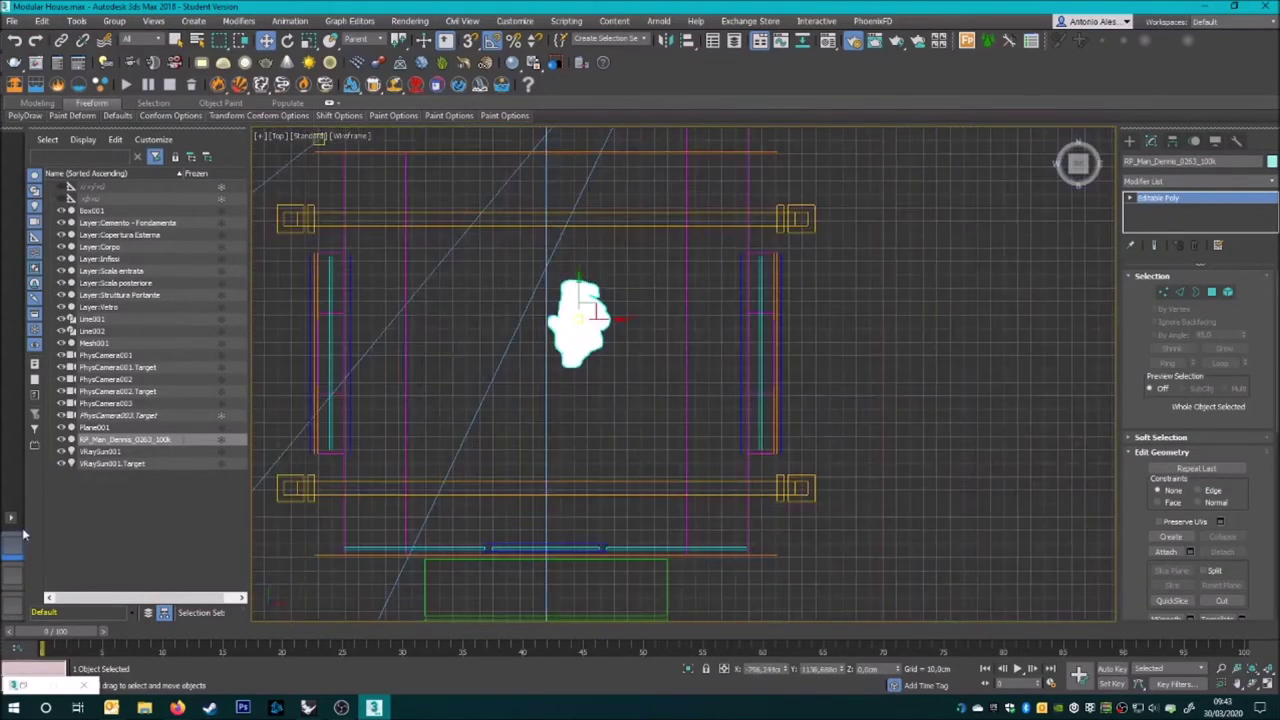
{"action": "key", "text": "p"}
{"action": "key", "text": "z"}
{"action": "left_click_drag", "start_coordinate": [455, 180], "coordinate": [778, 440]}
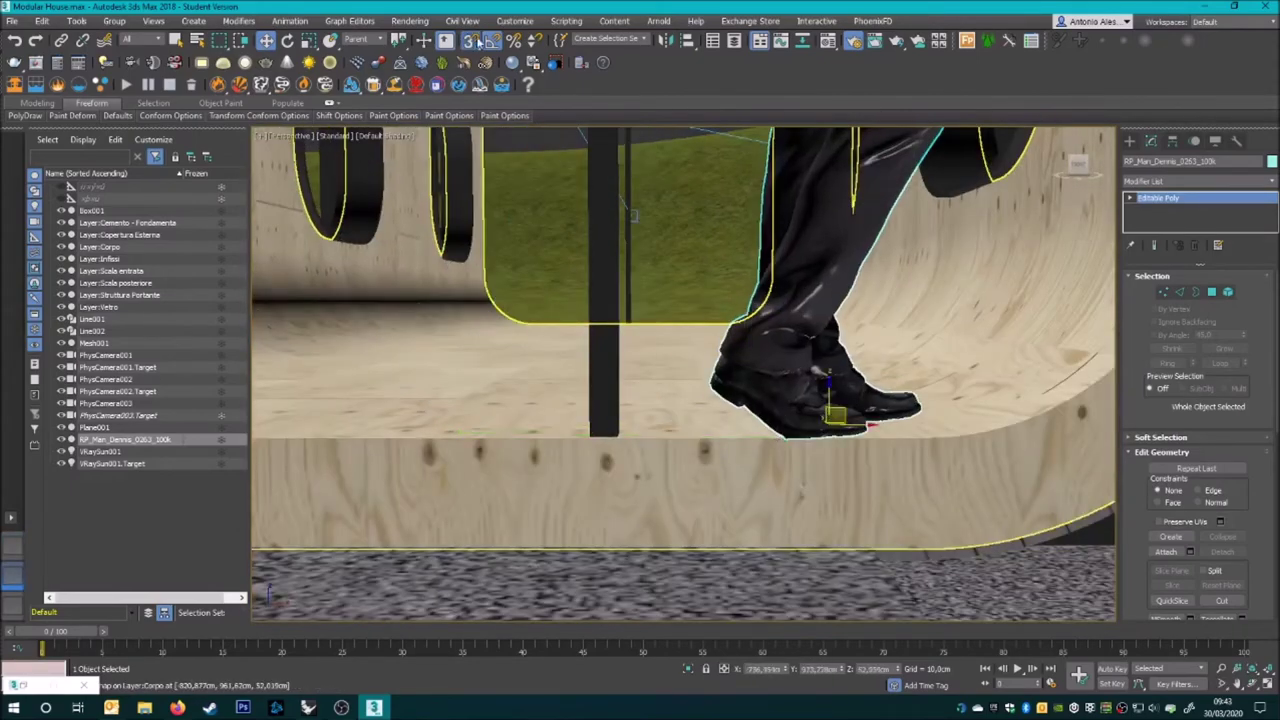
- Rotate the man to face across the capsule and check him in the PhysCamera003 view
{"action": "key", "text": "t"}
{"action": "key", "text": "e"}
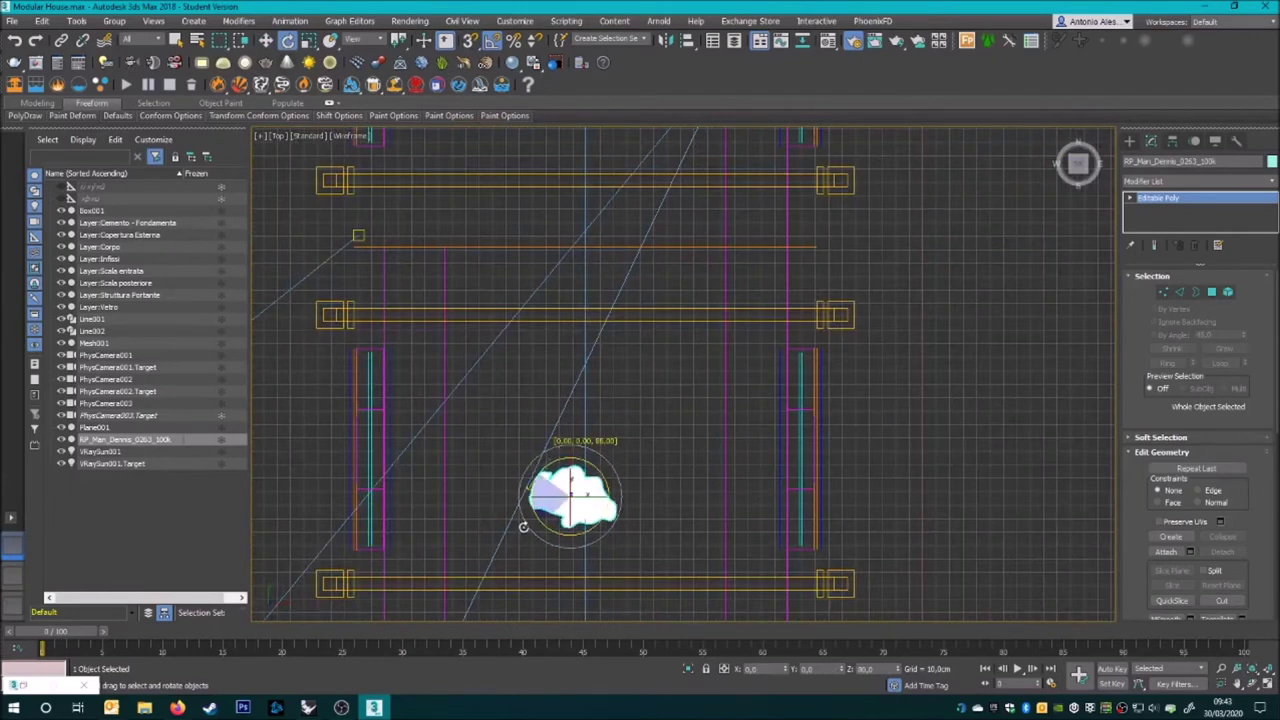
{"action": "scroll", "coordinate": [390, 312], "scroll_direction": "down", "scroll_amount": 5}
{"action": "left_click", "coordinate": [264, 45]}
{"action": "left_click", "coordinate": [570, 340]}
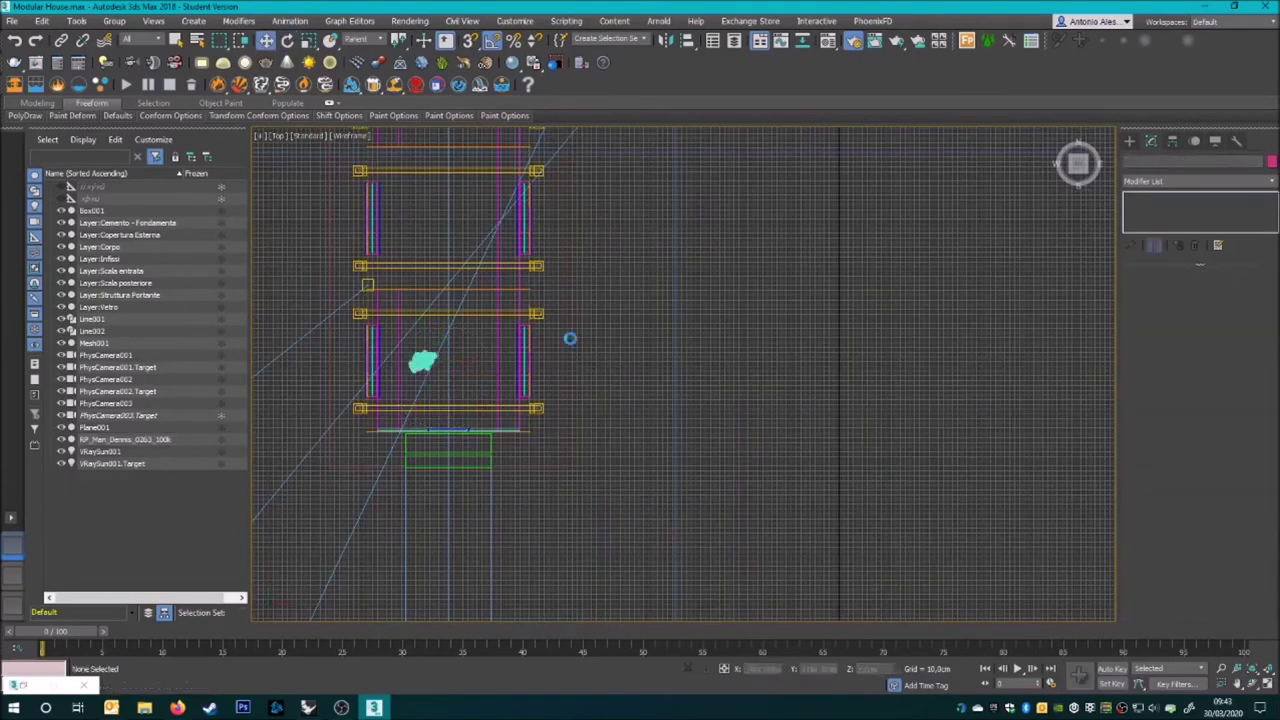
{"action": "middle_click_drag", "start_coordinate": [570, 340], "coordinate": [562, 416]}
{"action": "key", "text": "c"}
{"action": "left_click", "coordinate": [594, 418]}
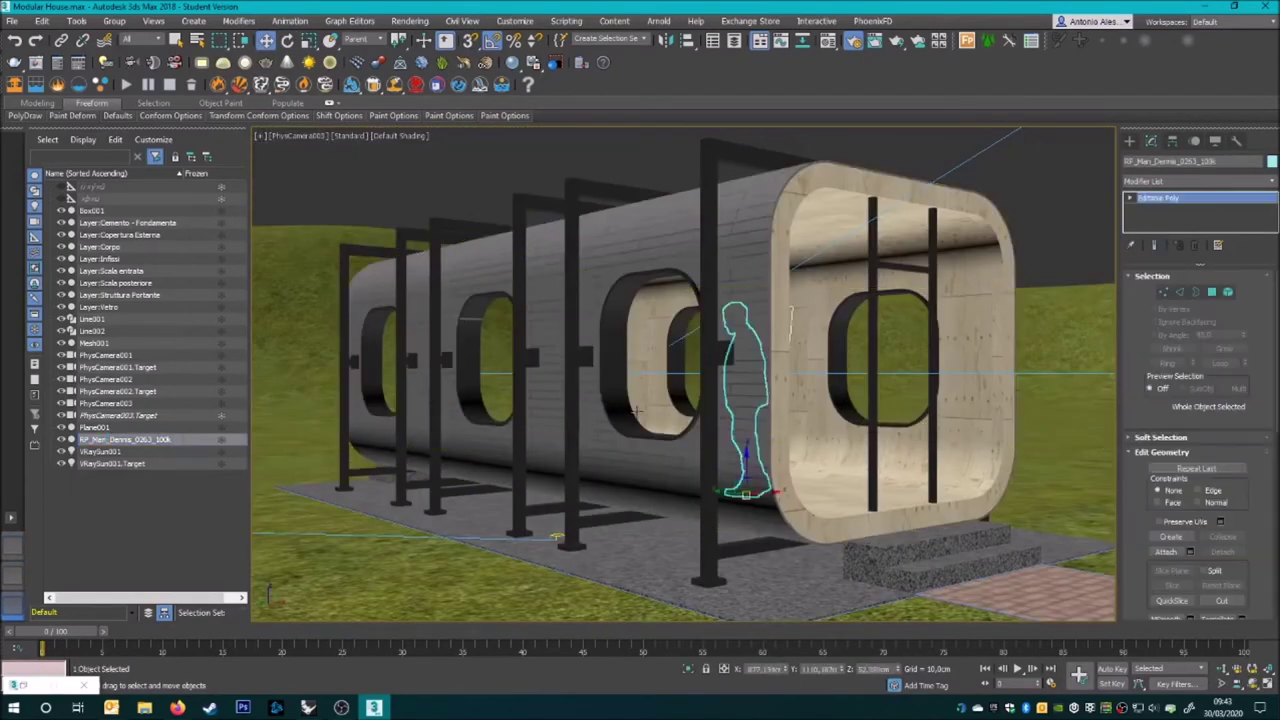
{"action": "left_click", "coordinate": [589, 173]}
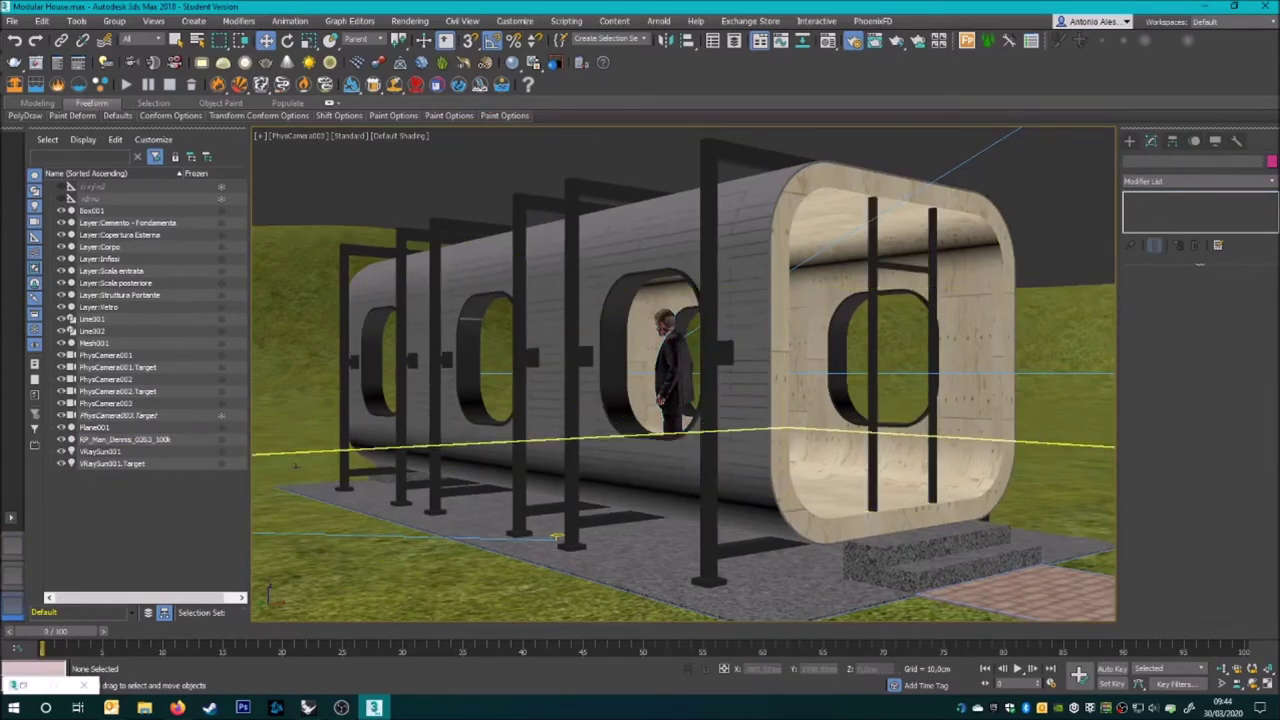
- Start merging a model and browse to the Oggetti\Door 02 folder
{"action": "left_click", "coordinate": [11, 20]}
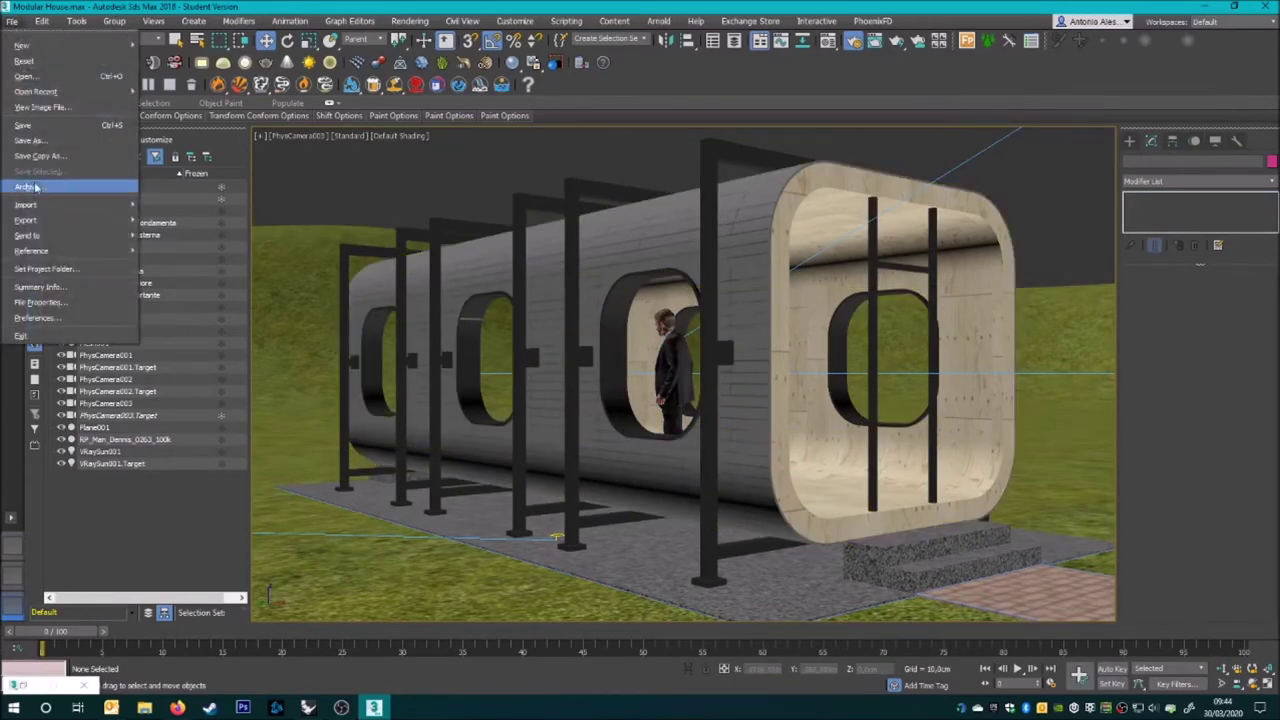
{"action": "left_click", "coordinate": [180, 214]}
{"action": "double_click", "coordinate": [100, 155]}
{"action": "scroll", "coordinate": [118, 300], "scroll_direction": "down", "scroll_amount": 2}
{"action": "key", "text": "Down"}
{"action": "key", "text": "Return"}
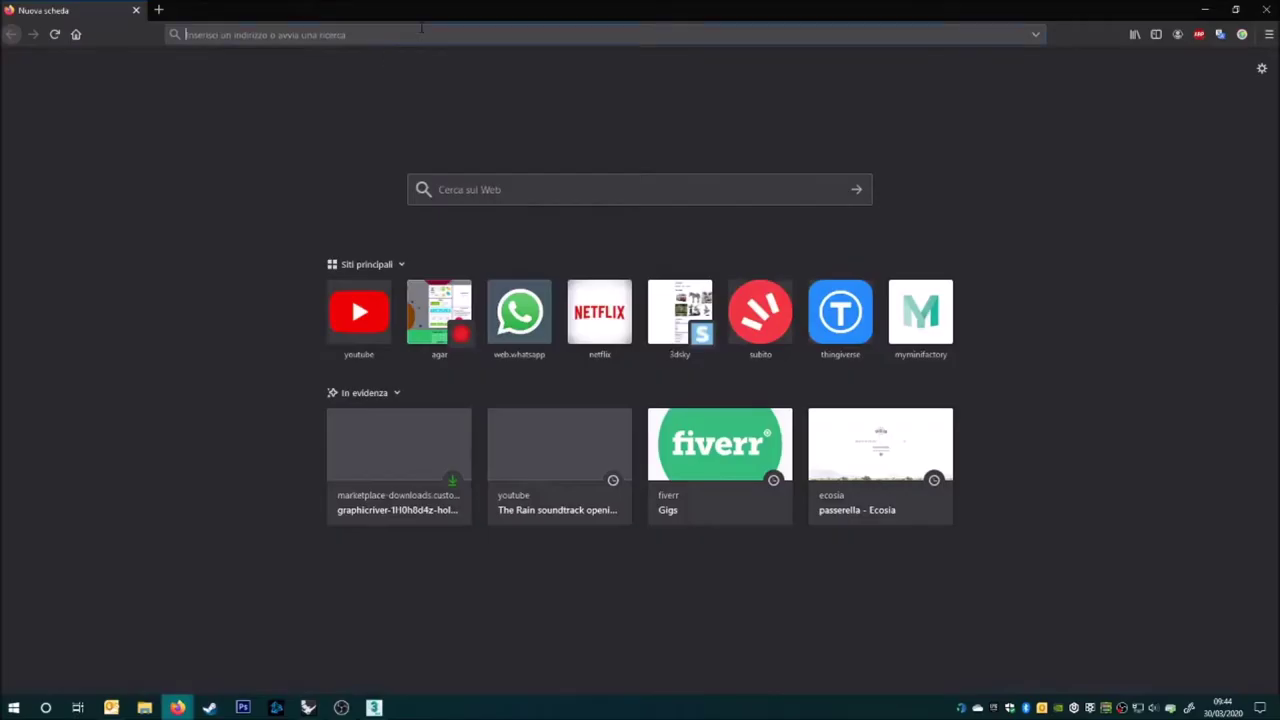
- Go to 3dsky.org and browse the Doors category filtered to V-Ray render
{"action": "type", "text": "3ds"}
{"action": "key", "text": "Return"}
{"action": "scroll", "coordinate": [223, 511], "scroll_direction": "down", "scroll_amount": 2}
{"action": "scroll", "coordinate": [242, 421], "scroll_direction": "down", "scroll_amount": 1}
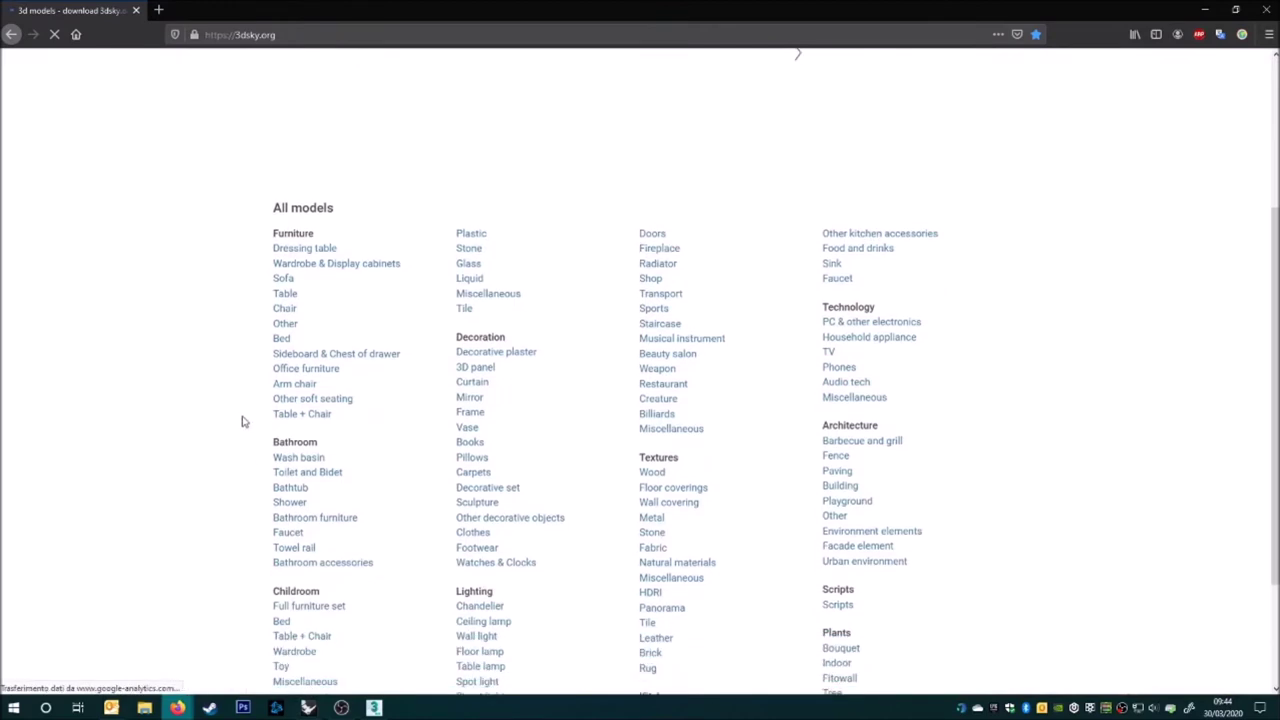
{"action": "scroll", "coordinate": [234, 451], "scroll_direction": "down", "scroll_amount": 1}
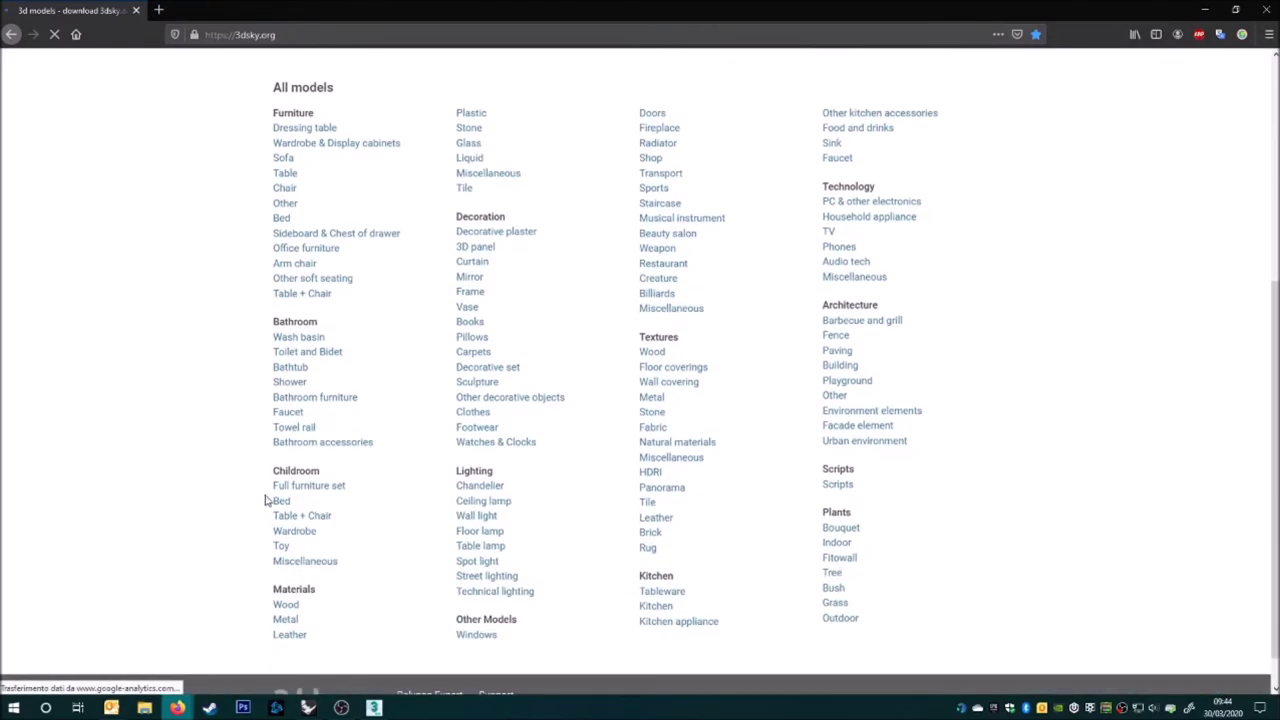
{"action": "left_click", "coordinate": [648, 173]}
{"action": "left_click", "coordinate": [583, 197]}
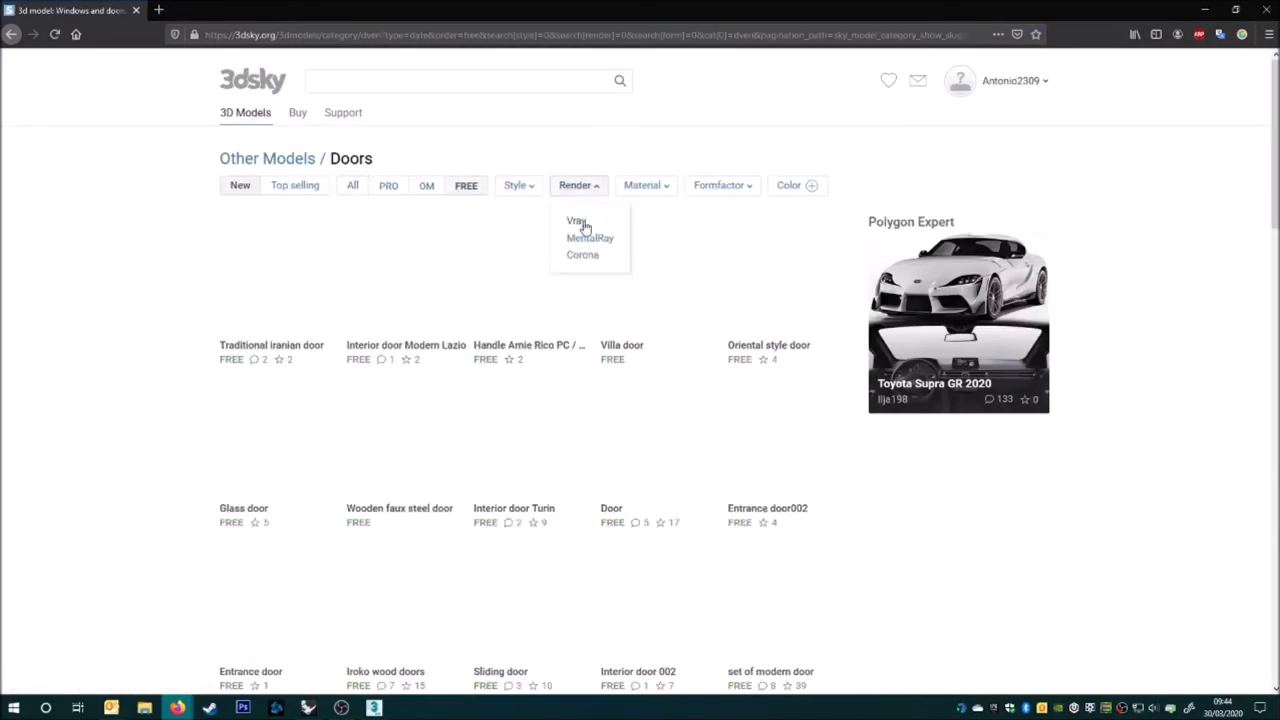
{"action": "left_click", "coordinate": [572, 232]}
{"action": "scroll", "coordinate": [400, 360], "scroll_direction": "down", "scroll_amount": 1}
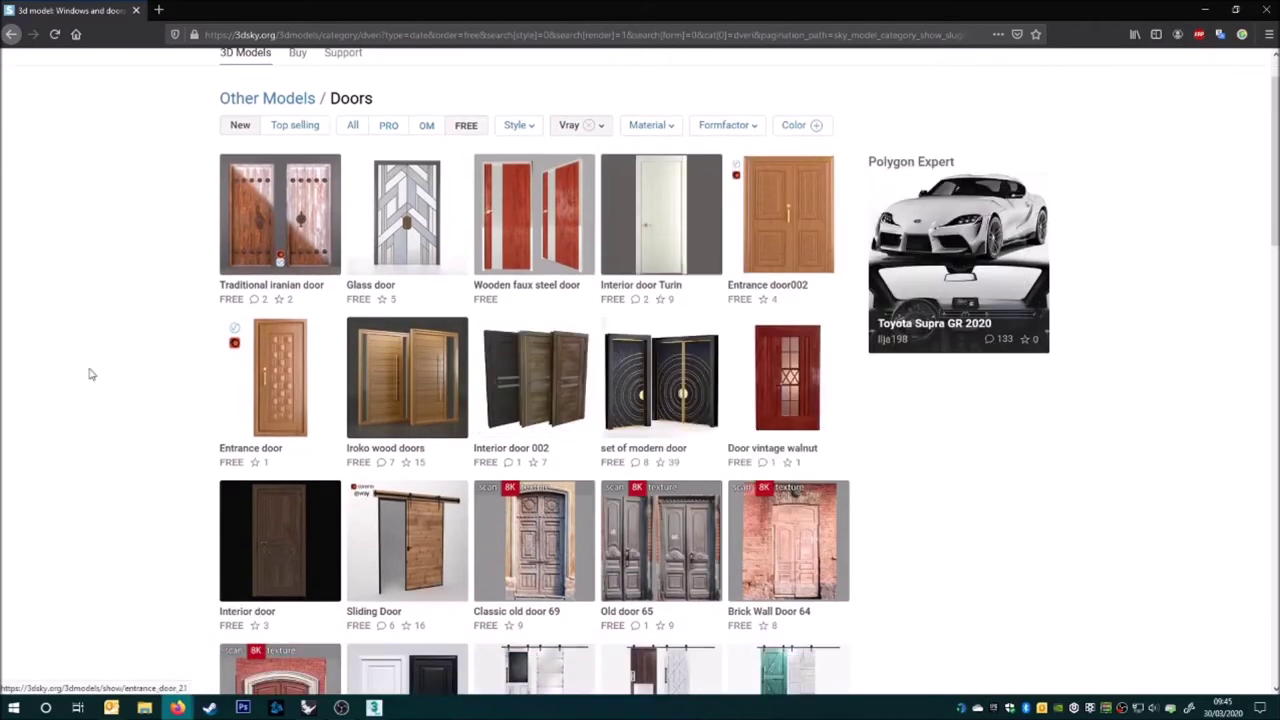
{"action": "scroll", "coordinate": [117, 394], "scroll_direction": "down", "scroll_amount": 2}
{"action": "scroll", "coordinate": [123, 409], "scroll_direction": "down", "scroll_amount": 3}
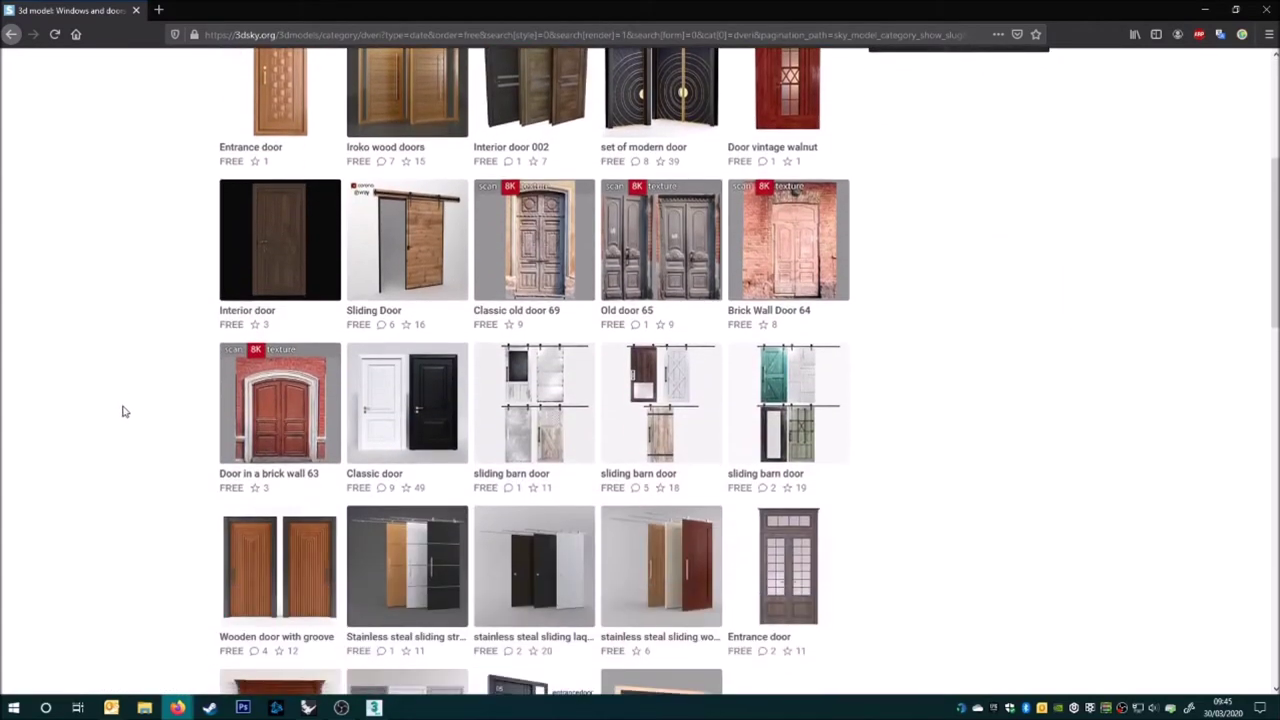
{"action": "scroll", "coordinate": [123, 409], "scroll_direction": "up", "scroll_amount": 6}
- Search for 'entrance door' and open The front door model page
{"action": "left_click", "coordinate": [351, 89]}
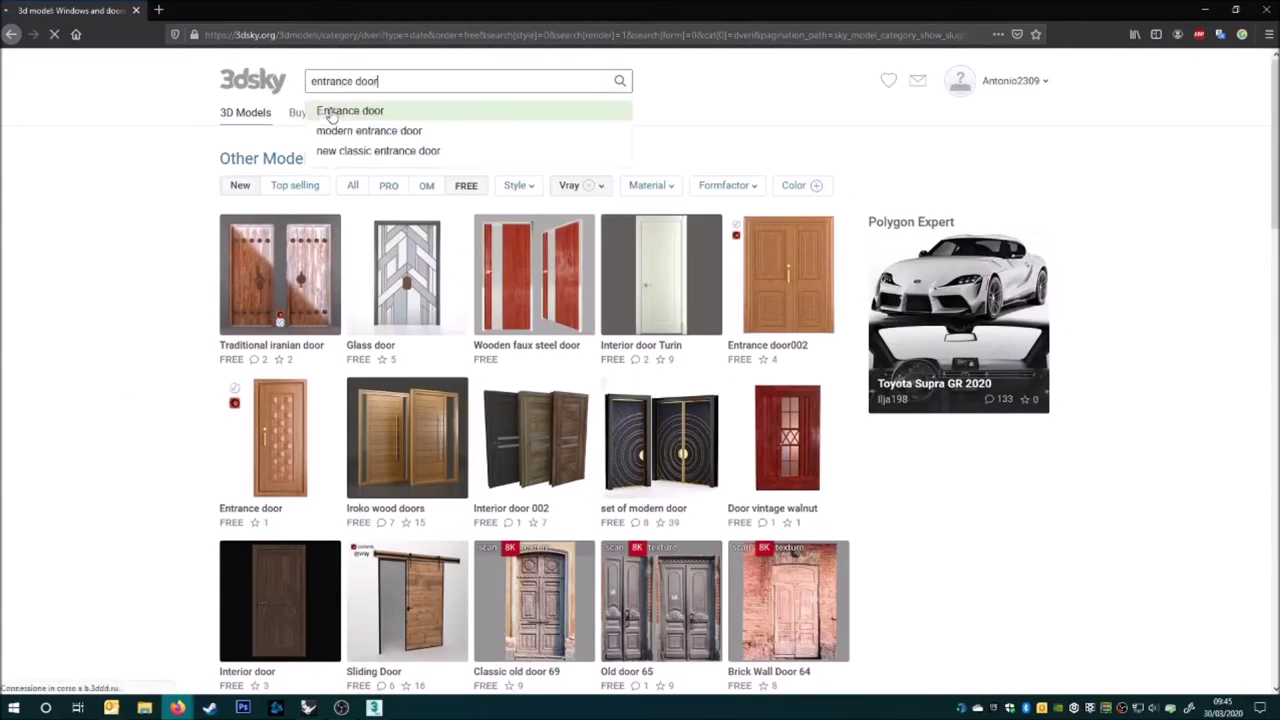
{"action": "left_click", "coordinate": [330, 116]}
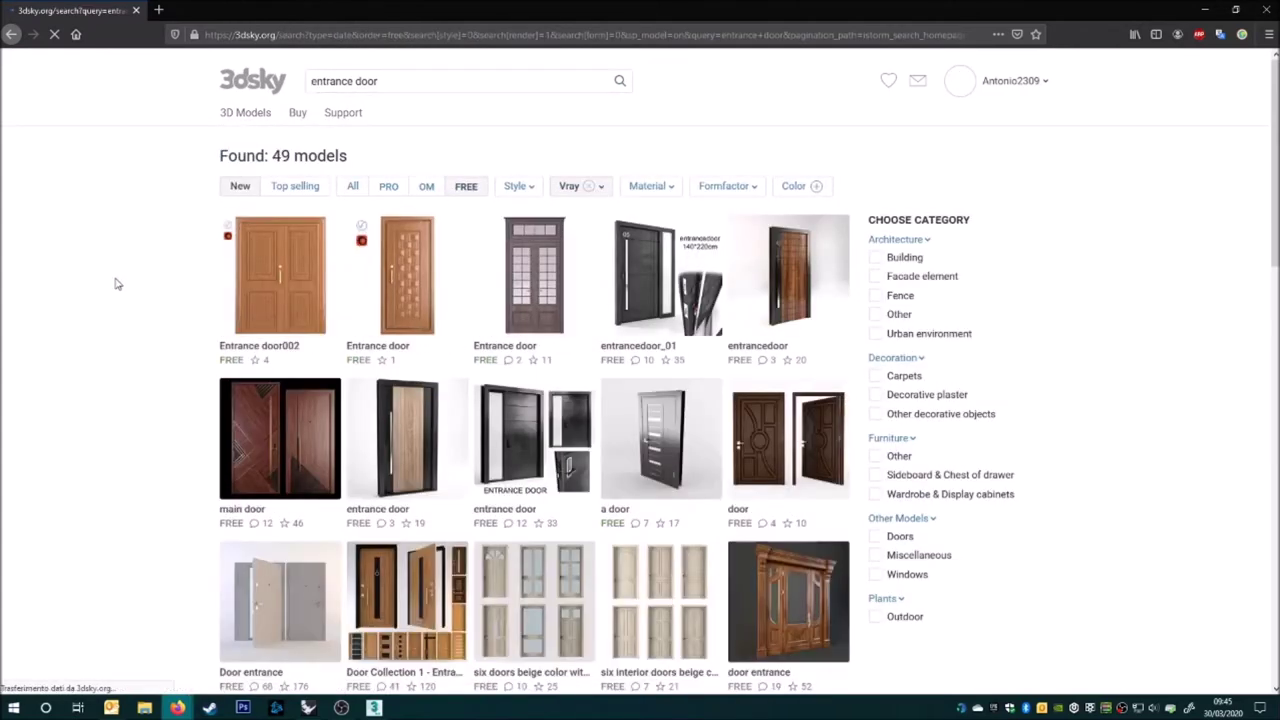
{"action": "scroll", "coordinate": [114, 283], "scroll_direction": "down", "scroll_amount": 2}
{"action": "scroll", "coordinate": [115, 284], "scroll_direction": "down", "scroll_amount": 1}
{"action": "scroll", "coordinate": [115, 285], "scroll_direction": "down", "scroll_amount": 1}
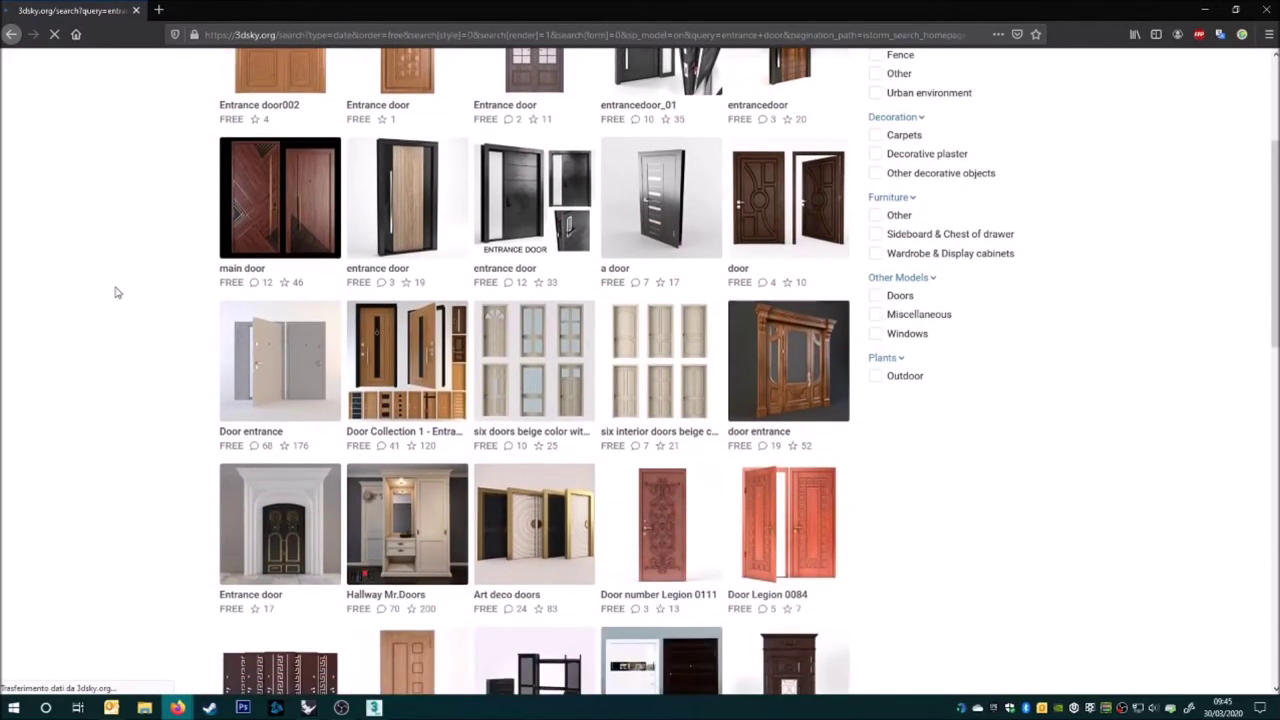
{"action": "scroll", "coordinate": [115, 287], "scroll_direction": "down", "scroll_amount": 2}
{"action": "scroll", "coordinate": [116, 292], "scroll_direction": "down", "scroll_amount": 2}
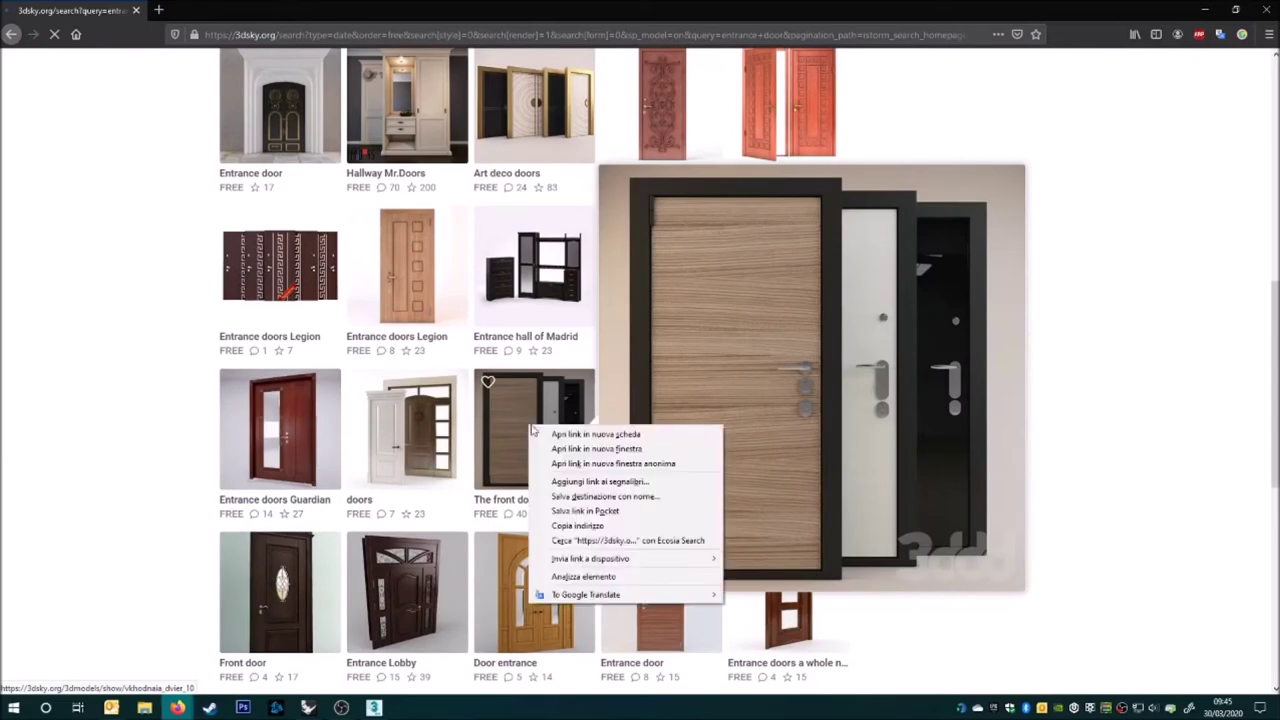
{"action": "middle_click", "coordinate": [528, 430]}
{"action": "scroll", "coordinate": [177, 397], "scroll_direction": "down", "scroll_amount": 2}
{"action": "scroll", "coordinate": [177, 397], "scroll_direction": "down", "scroll_amount": 2}
{"action": "scroll", "coordinate": [177, 397], "scroll_direction": "down", "scroll_amount": 2}
{"action": "scroll", "coordinate": [167, 483], "scroll_direction": "up", "scroll_amount": 2}
{"action": "scroll", "coordinate": [167, 483], "scroll_direction": "up", "scroll_amount": 3}
{"action": "scroll", "coordinate": [127, 451], "scroll_direction": "up", "scroll_amount": 1}
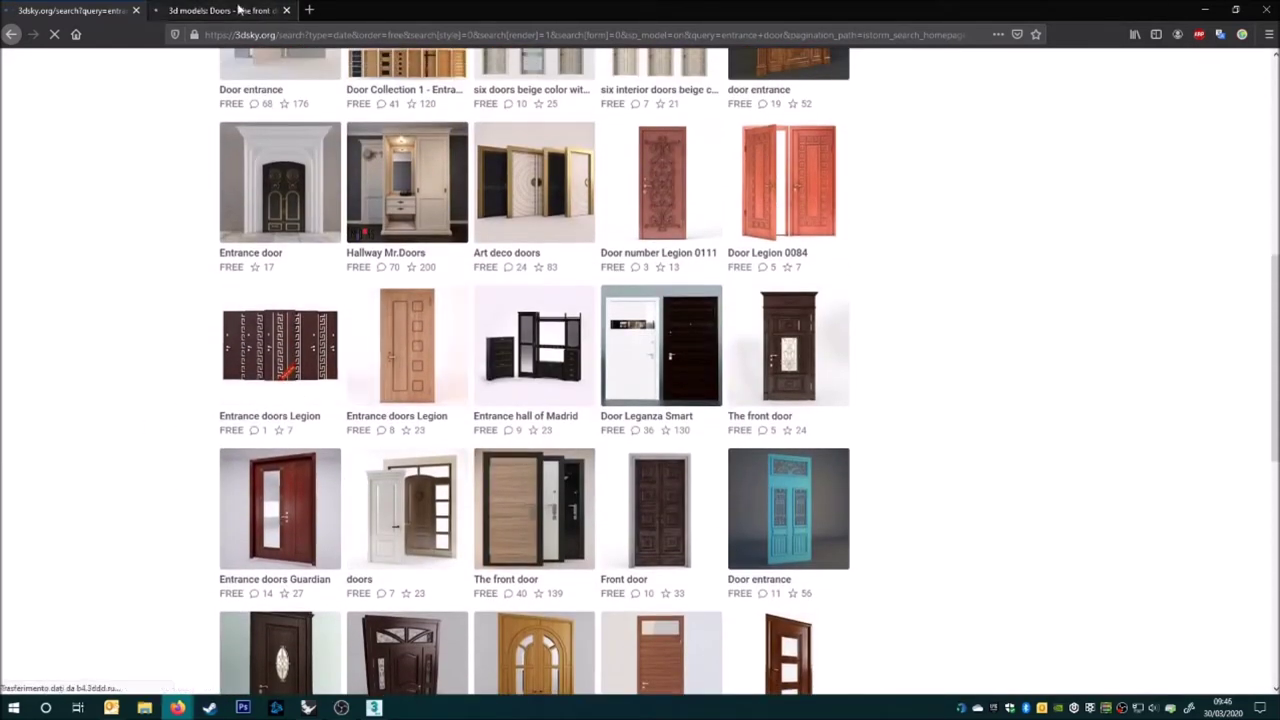
{"action": "left_click", "coordinate": [241, 10]}
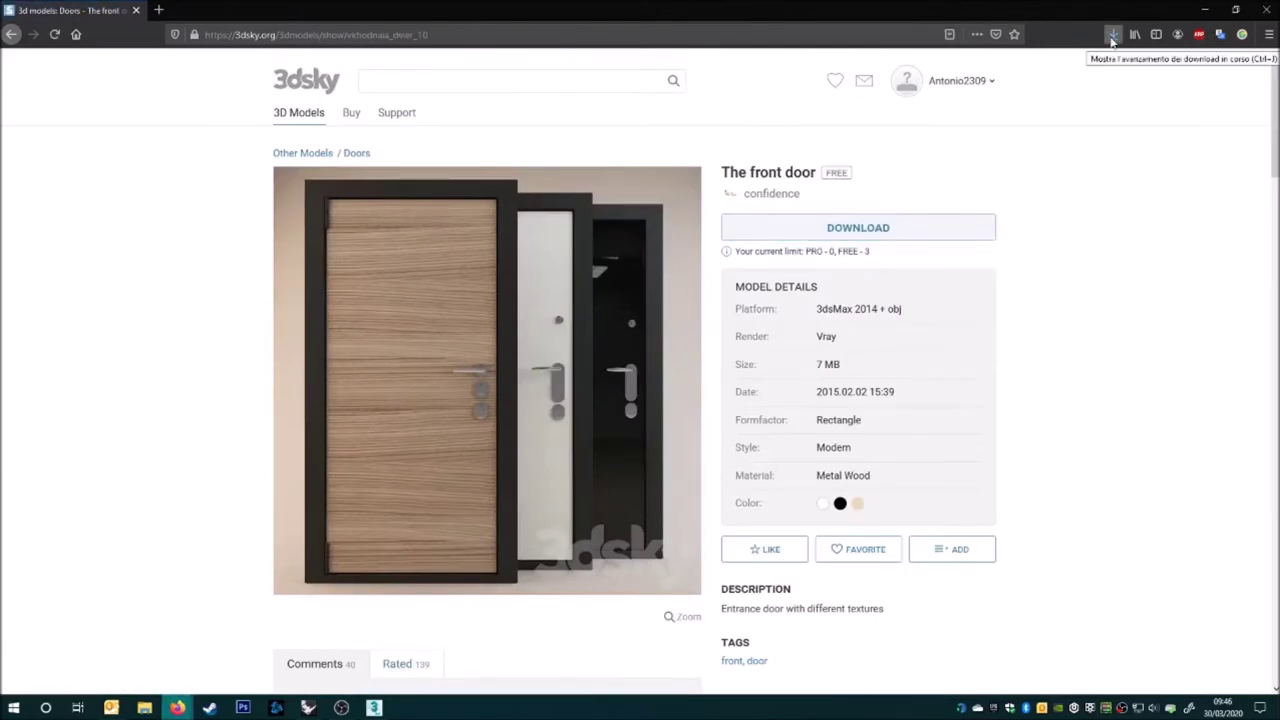
- Extract the downloaded door archive with WinRAR into the Oggetti folder
{"action": "left_click", "coordinate": [1113, 34]}
{"action": "right_click", "coordinate": [560, 262]}
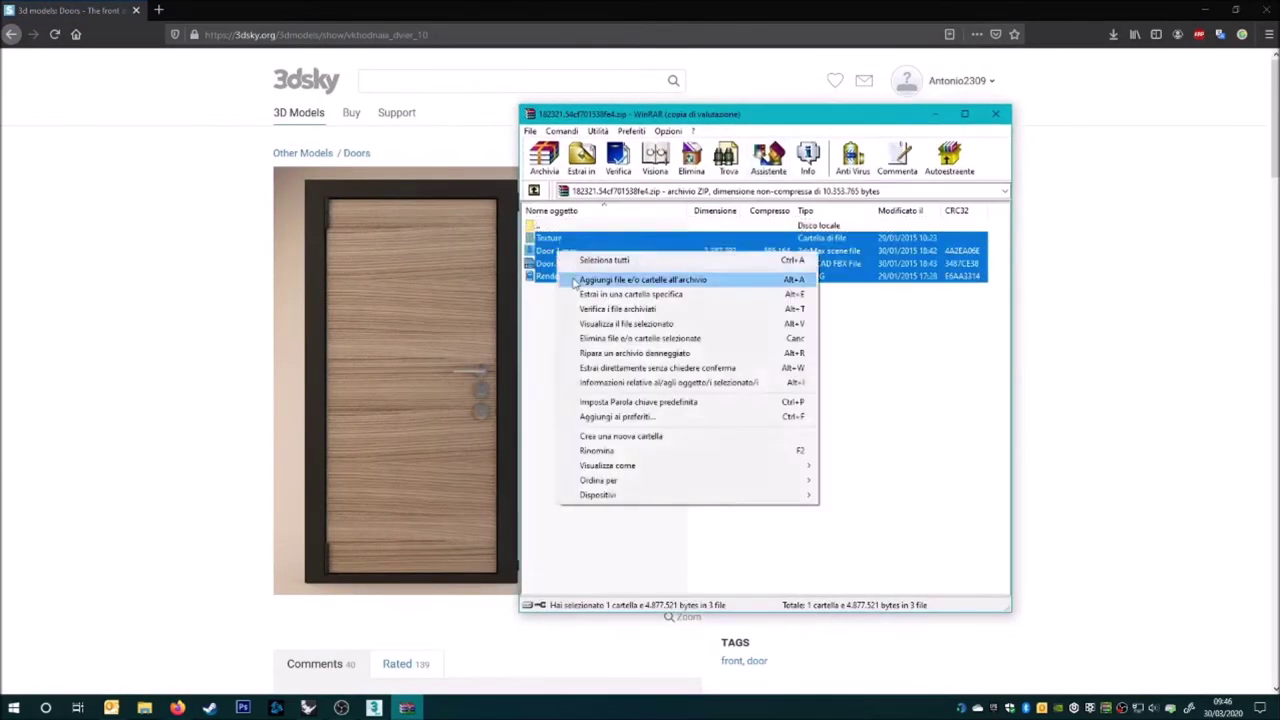
{"action": "left_click", "coordinate": [630, 294]}
{"action": "left_click", "coordinate": [822, 427]}
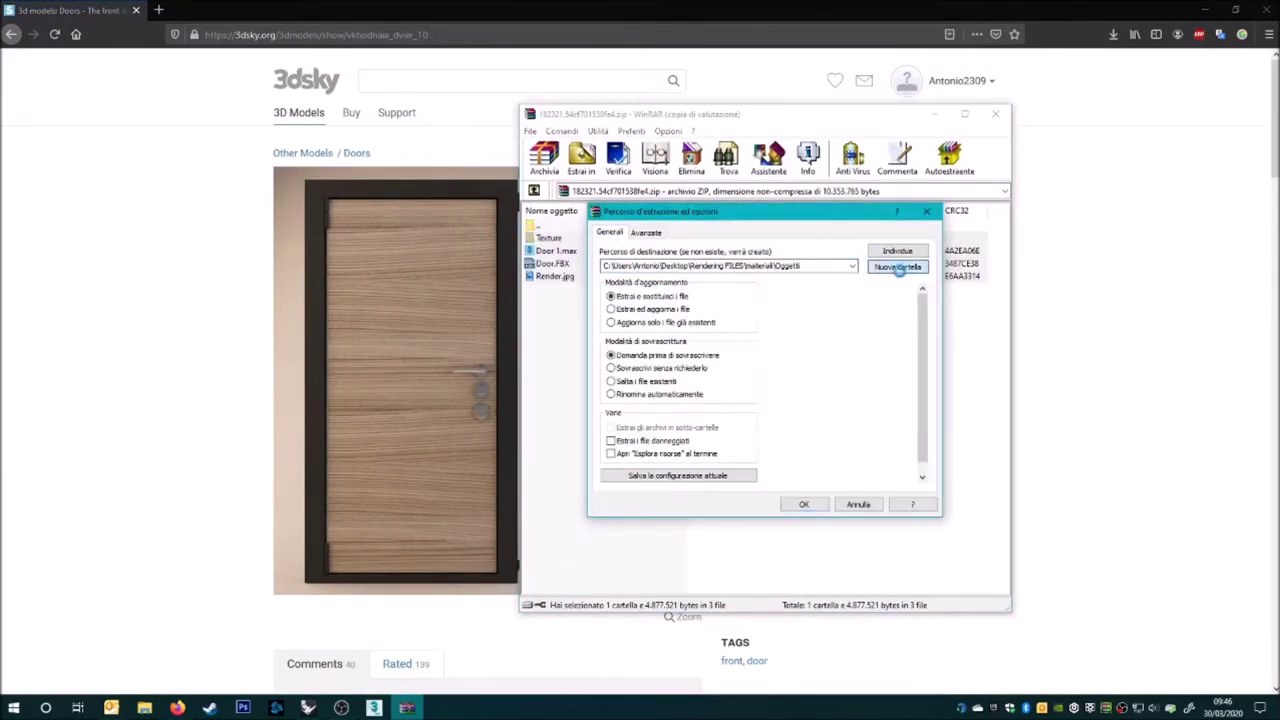
{"action": "scroll", "coordinate": [850, 400], "scroll_direction": "down", "scroll_amount": 3}
{"action": "key", "text": "Return"}
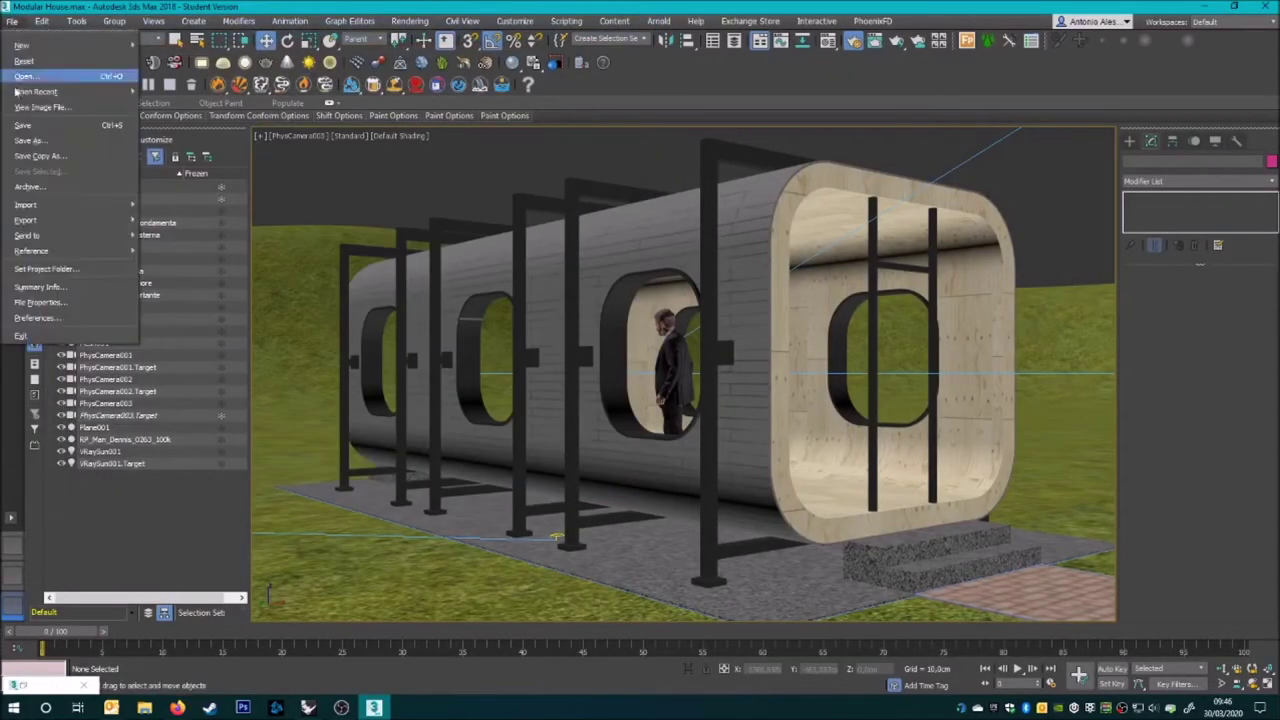
- Merge the door .max file from Oggetti, keeping only its panel without Plane077 and Object267
{"action": "left_click", "coordinate": [175, 220]}
{"action": "left_click", "coordinate": [259, 68]}
{"action": "double_click", "coordinate": [100, 149]}
{"action": "scroll", "coordinate": [120, 373], "scroll_direction": "down", "scroll_amount": 3}
{"action": "double_click", "coordinate": [120, 373]}
{"action": "double_click", "coordinate": [150, 114]}
{"action": "left_click", "coordinate": [757, 586]}
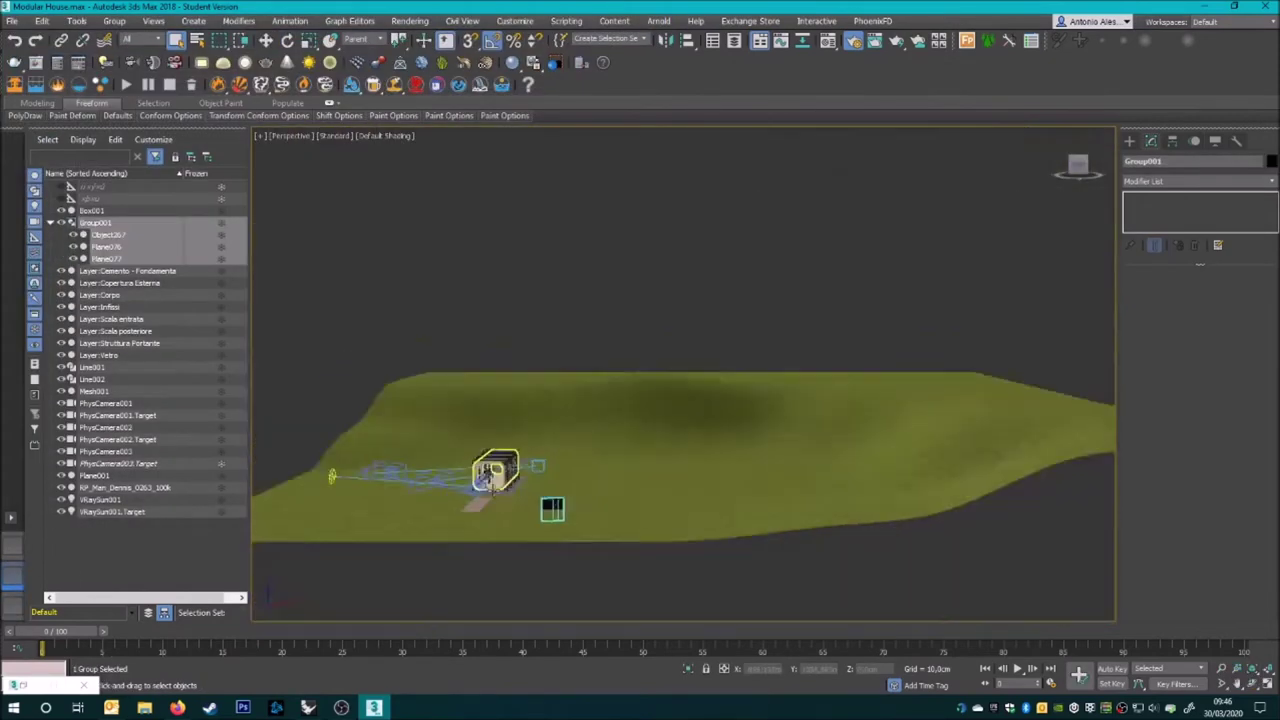
{"action": "key", "text": "ctrl+z"}
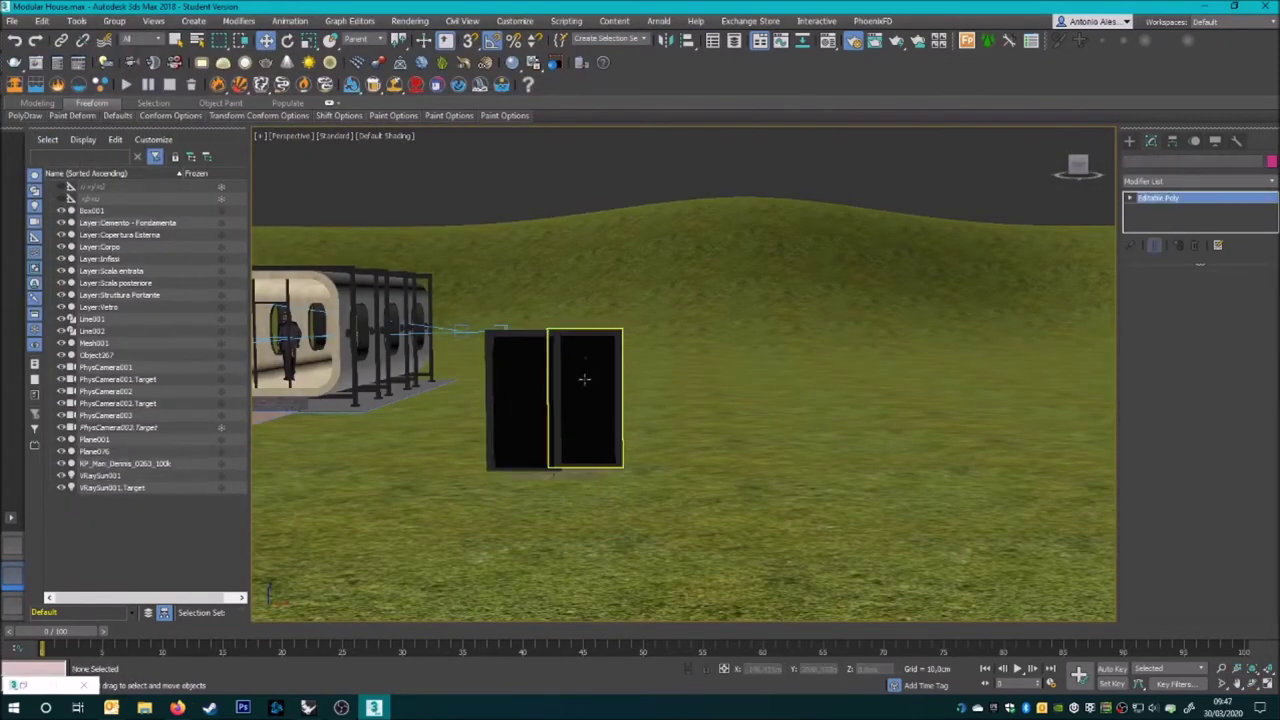
{"action": "key", "text": "z"}
- Select the Infissi window frames in Top view and isolate them with Alt+Q
{"action": "left_click", "coordinate": [20, 548]}
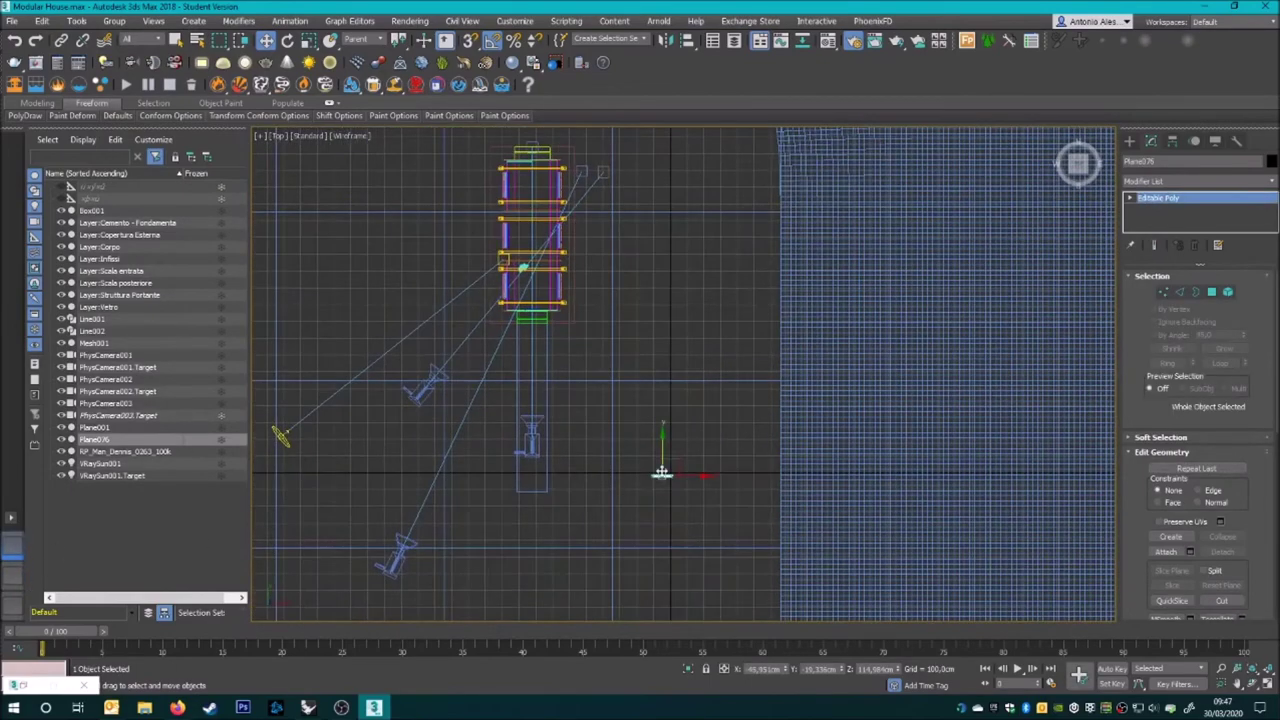
{"action": "scroll", "coordinate": [523, 316], "scroll_direction": "up", "scroll_amount": 5}
{"action": "left_click", "coordinate": [529, 232]}
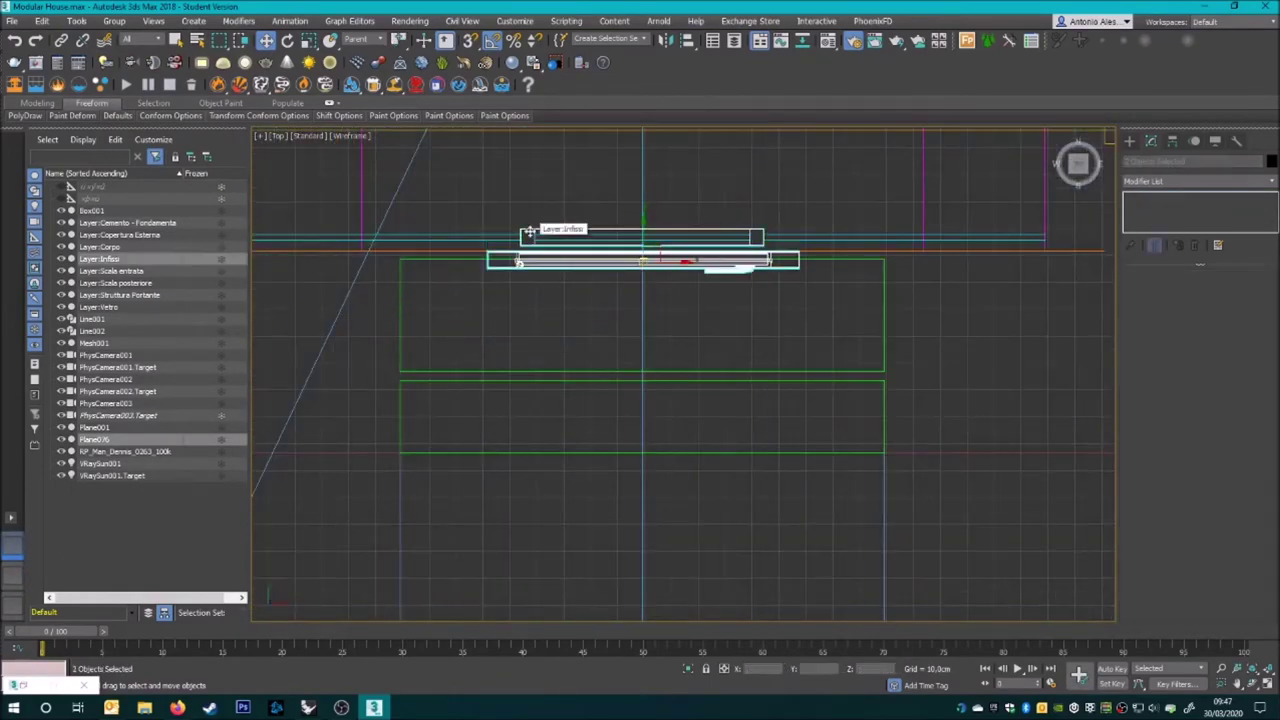
{"action": "left_click", "coordinate": [12, 575]}
{"action": "key", "text": "alt+q"}
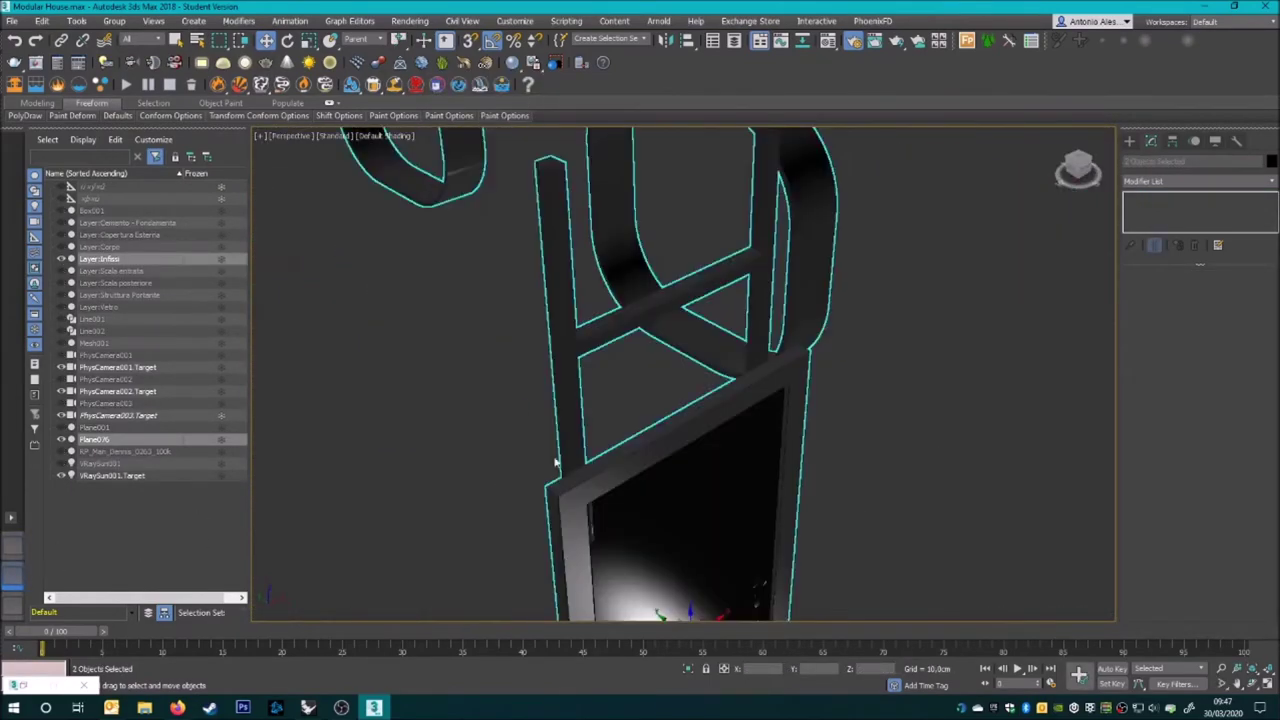
- Orbit and pan around the isolated window frames to inspect the door frame
{"action": "scroll", "coordinate": [348, 465], "scroll_direction": "up", "scroll_amount": 5}
{"action": "scroll", "coordinate": [617, 466], "scroll_direction": "down", "scroll_amount": 8}
{"action": "scroll", "coordinate": [686, 503], "scroll_direction": "up", "scroll_amount": 5}
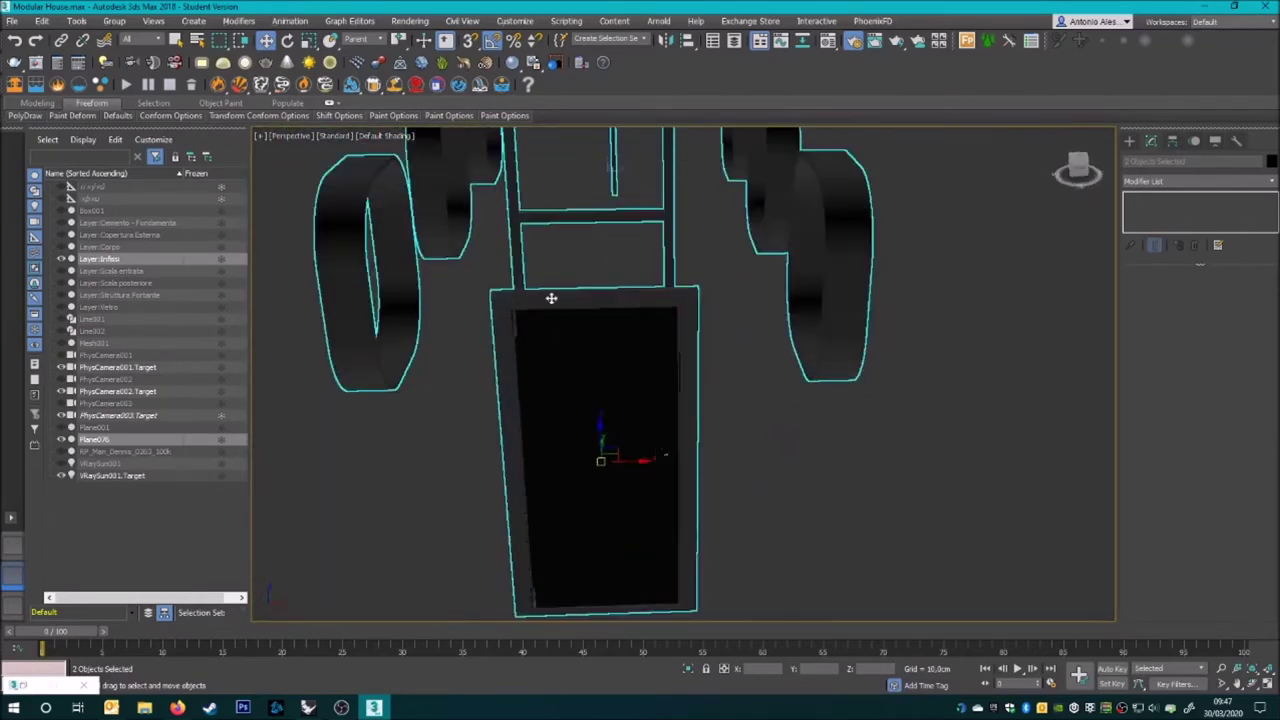
{"action": "scroll", "coordinate": [560, 329], "scroll_direction": "up", "scroll_amount": 3}
{"action": "middle_click_drag", "start_coordinate": [503, 329], "coordinate": [597, 446], "text": "alt"}
{"action": "scroll", "coordinate": [711, 346], "scroll_direction": "up", "scroll_amount": 5}
{"action": "middle_click_drag", "start_coordinate": [711, 346], "coordinate": [563, 294], "text": "alt"}
{"action": "scroll", "coordinate": [777, 385], "scroll_direction": "up", "scroll_amount": 3}
{"action": "mouse_move", "coordinate": [777, 385]}
{"action": "middle_mouse_down"}
{"action": "mouse_move", "coordinate": [800, 437]}
{"action": "mouse_move", "coordinate": [737, 334]}
{"action": "mouse_move", "coordinate": [814, 477]}
{"action": "mouse_move", "coordinate": [700, 510]}
{"action": "mouse_move", "coordinate": [666, 537]}
{"action": "middle_mouse_up"}
{"action": "scroll", "coordinate": [790, 470], "scroll_direction": "down", "scroll_amount": 6}
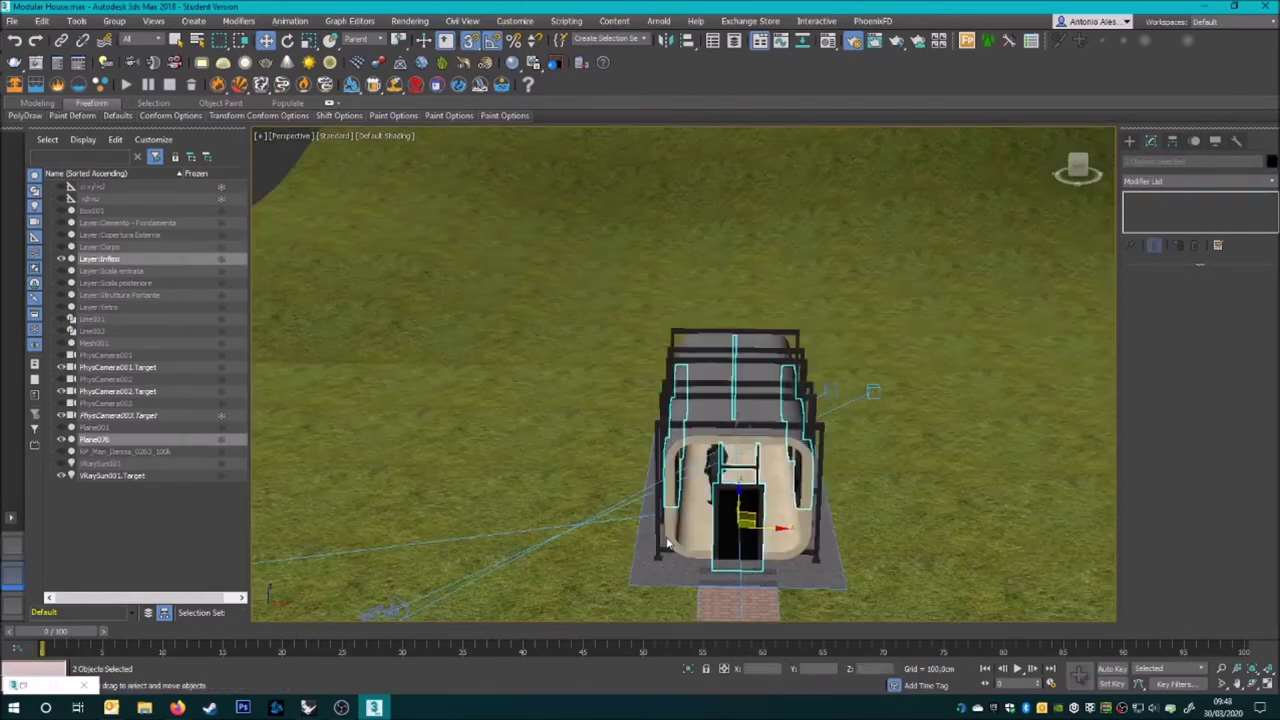
{"action": "right_click", "coordinate": [666, 537]}
- Isolate the door frame and look at it from the Top view
{"action": "left_click", "coordinate": [734, 443]}
{"action": "scroll", "coordinate": [805, 450], "scroll_direction": "up", "scroll_amount": 4}
{"action": "scroll", "coordinate": [815, 425], "scroll_direction": "down", "scroll_amount": 3}
{"action": "middle_click_drag", "start_coordinate": [809, 420], "coordinate": [634, 506], "text": "alt"}
{"action": "scroll", "coordinate": [634, 506], "scroll_direction": "down", "scroll_amount": 5}
{"action": "key", "text": "t"}
{"action": "scroll", "coordinate": [499, 315], "scroll_direction": "up", "scroll_amount": 3}
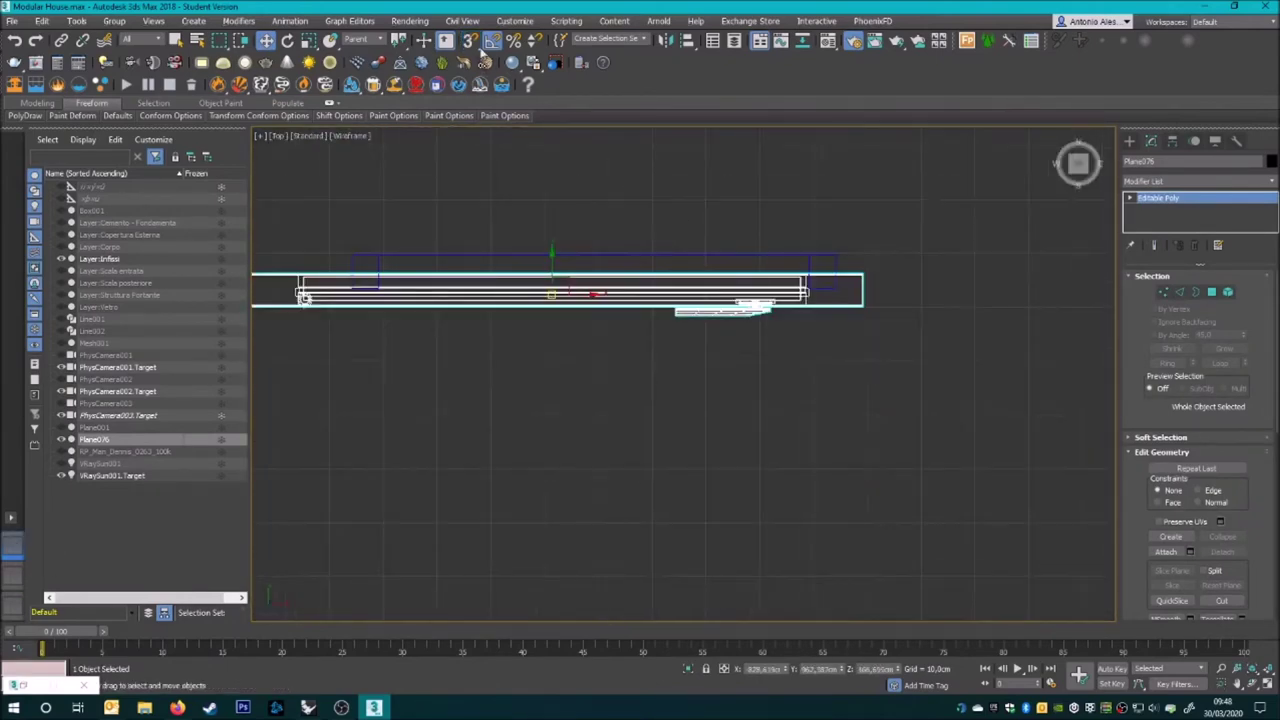
- Nudge Plane076 slightly along Y into the wall frame, then return to the PhysCamera003 view
{"action": "left_click", "coordinate": [502, 328]}
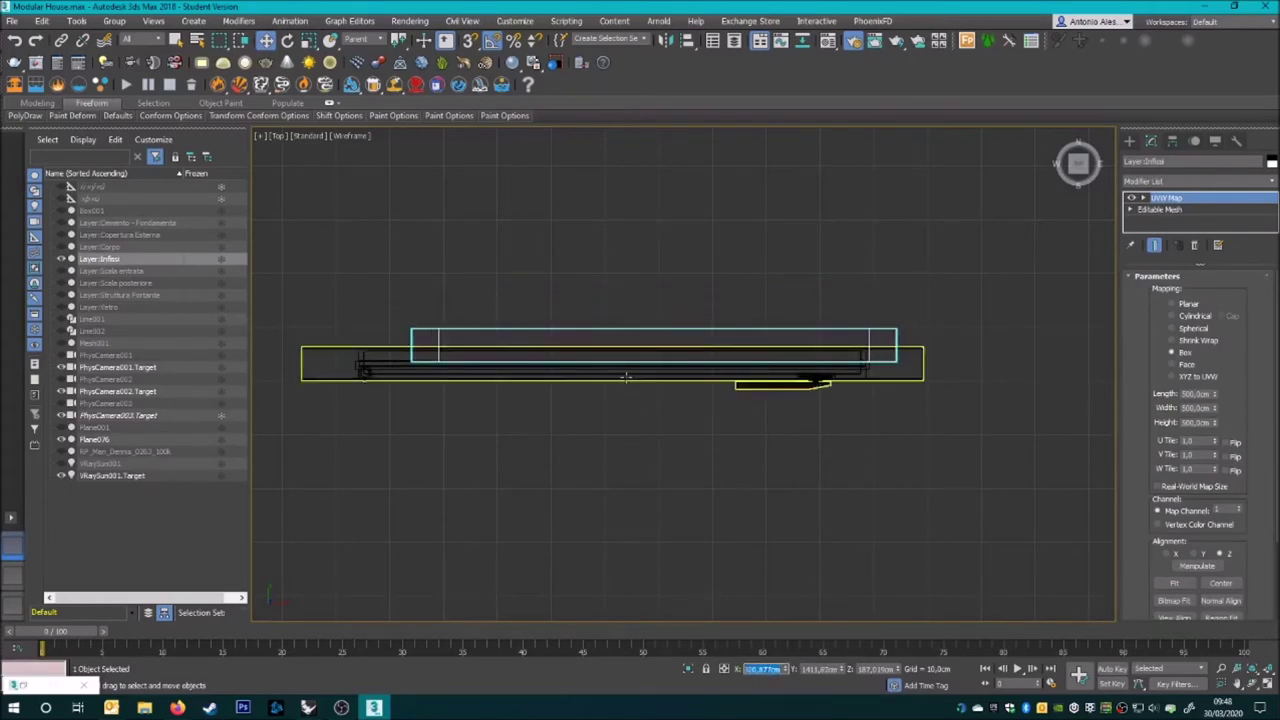
{"action": "left_click", "coordinate": [364, 369]}
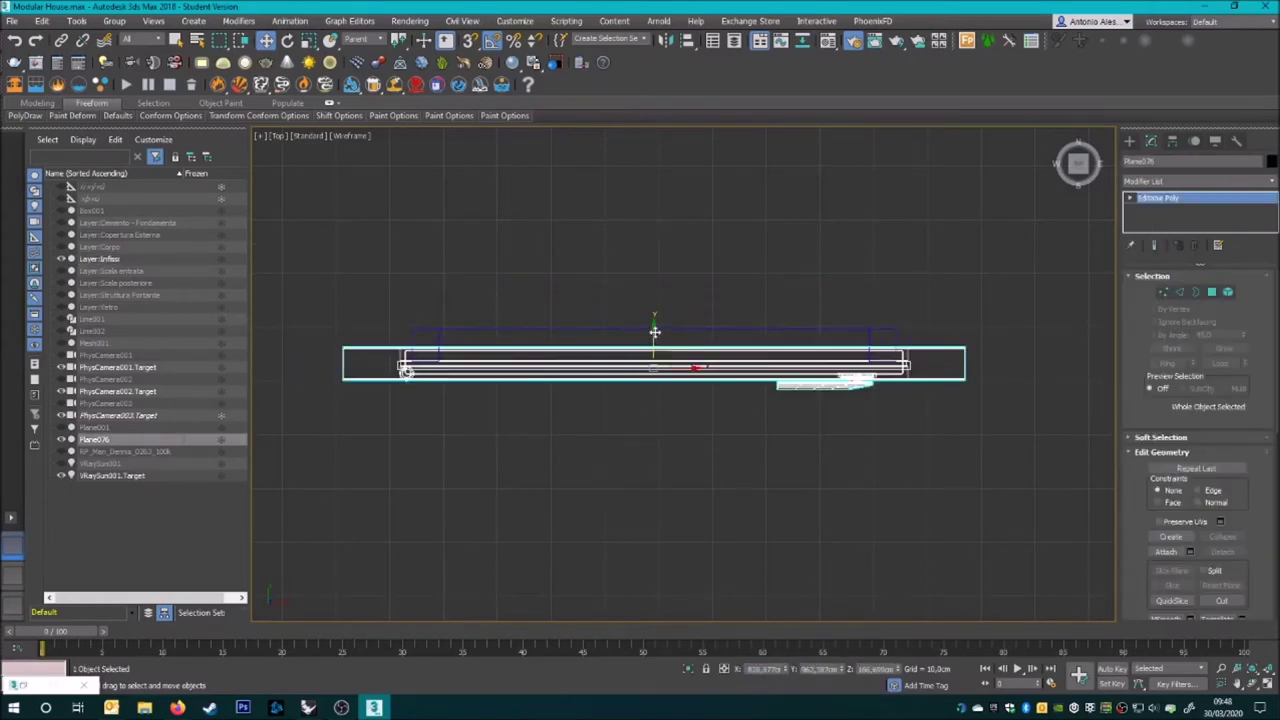
{"action": "left_click_drag", "start_coordinate": [655, 334], "coordinate": [655, 316]}
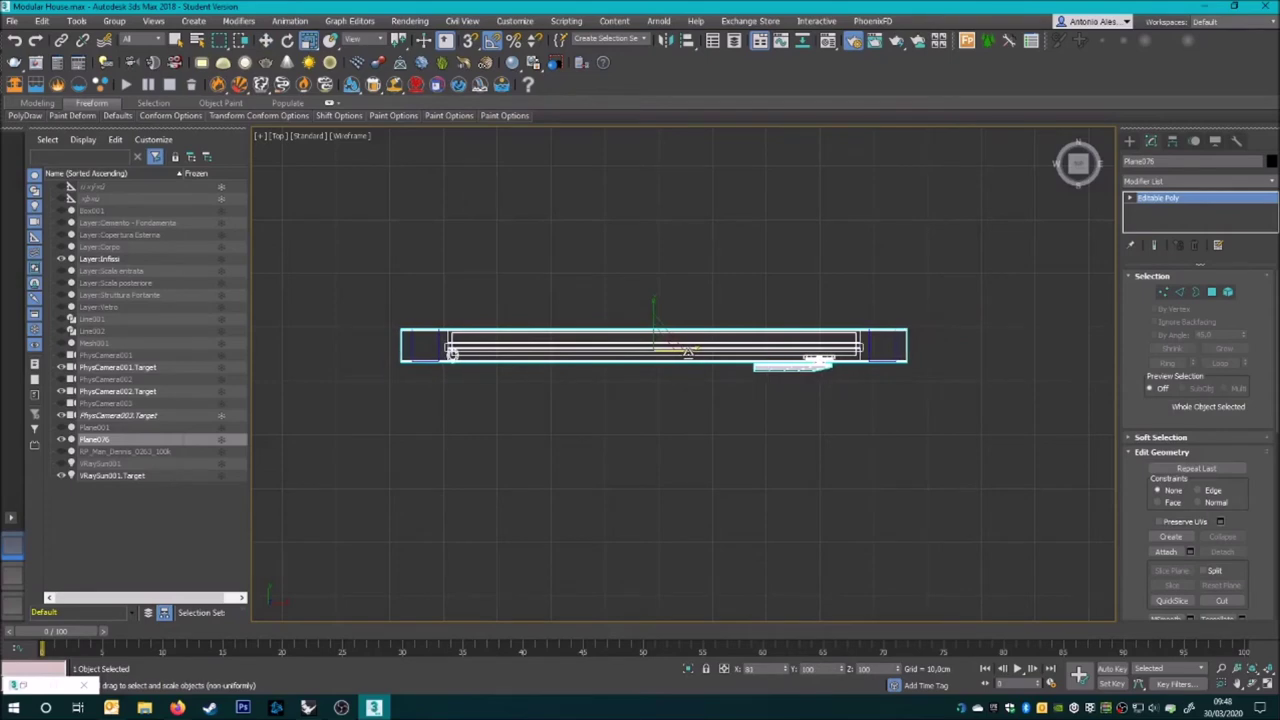
{"action": "key", "text": "f"}
{"action": "key", "text": "z"}
{"action": "scroll", "coordinate": [572, 295], "scroll_direction": "down", "scroll_amount": 3}
{"action": "key", "text": "w"}
{"action": "left_click", "coordinate": [595, 398]}
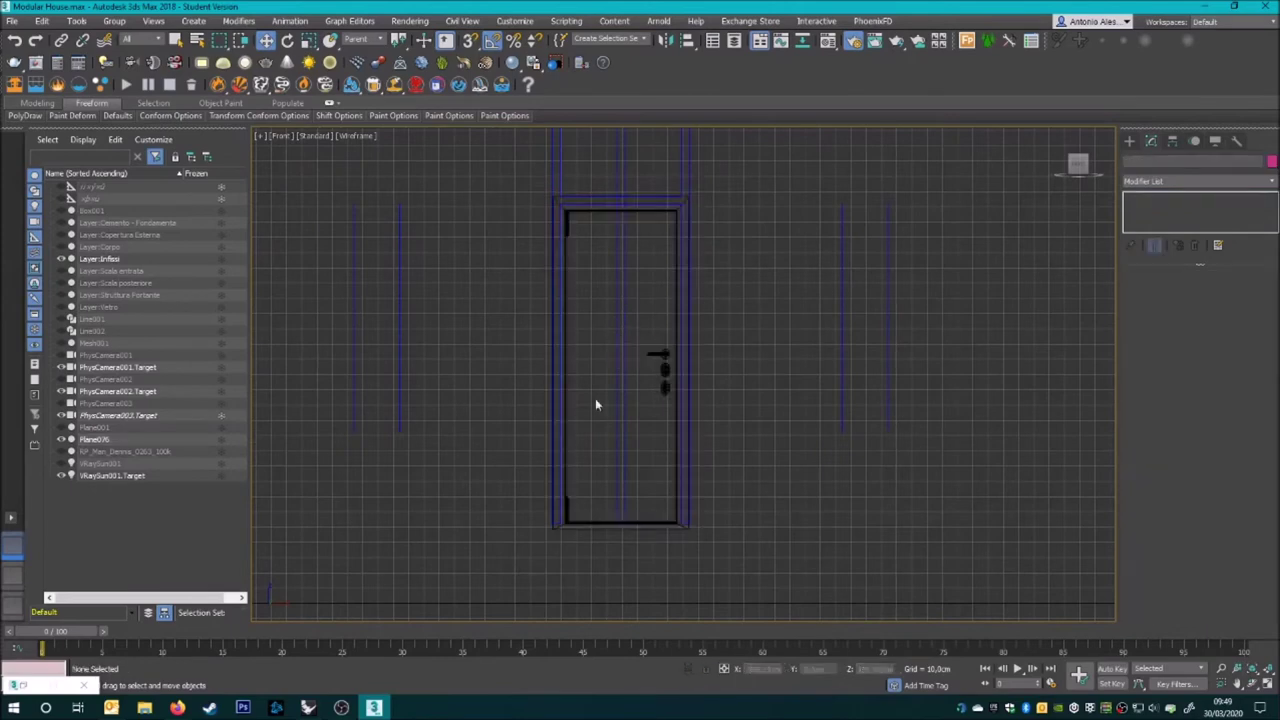
{"action": "key", "text": "c"}
- Add Rendering FILES\material\Oggetti\Door\Texture as an External Files user path
{"action": "left_click", "coordinate": [514, 22]}
{"action": "left_click", "coordinate": [538, 167]}
{"action": "left_click", "coordinate": [765, 290]}
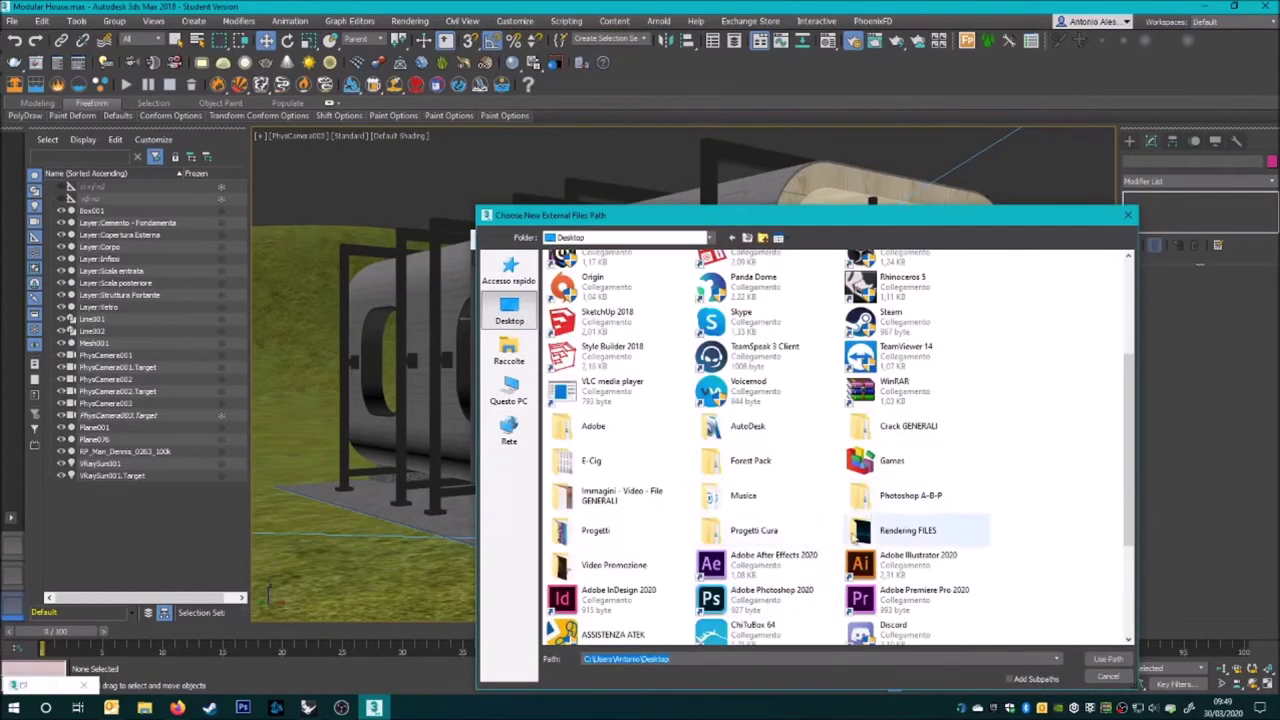
{"action": "double_click", "coordinate": [908, 530]}
{"action": "double_click", "coordinate": [590, 320]}
{"action": "double_click", "coordinate": [600, 552]}
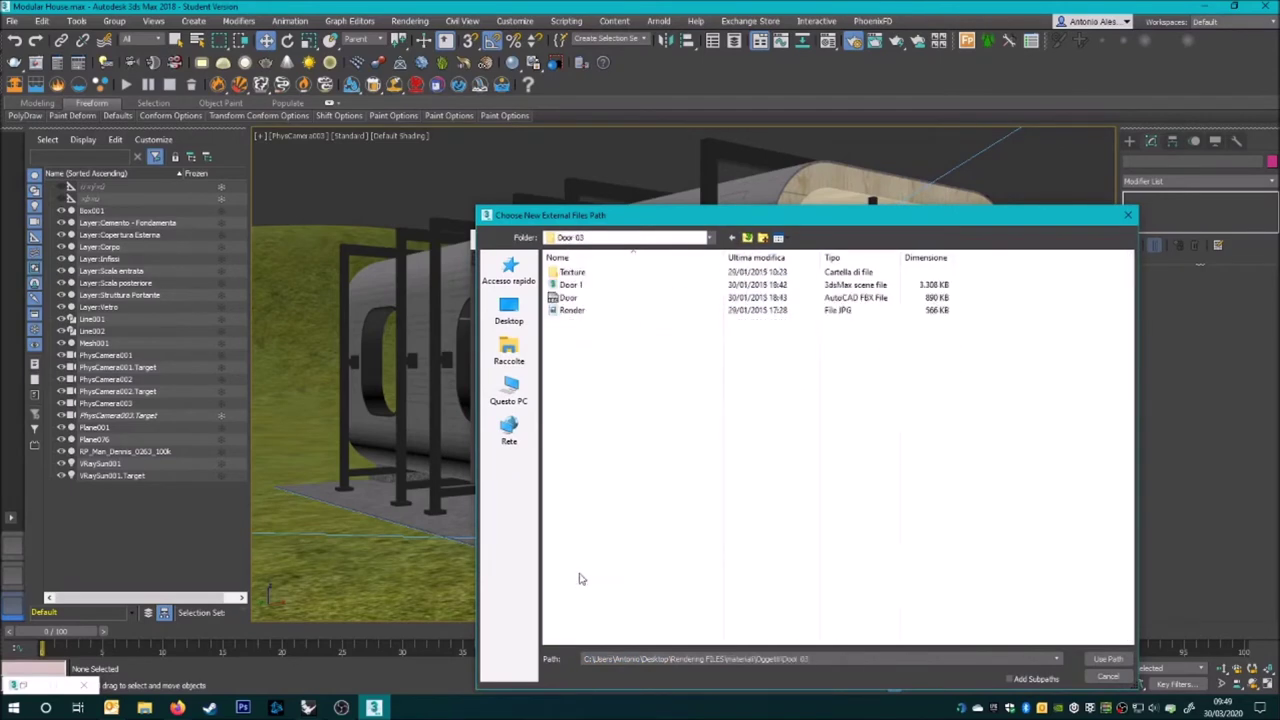
{"action": "double_click", "coordinate": [630, 316]}
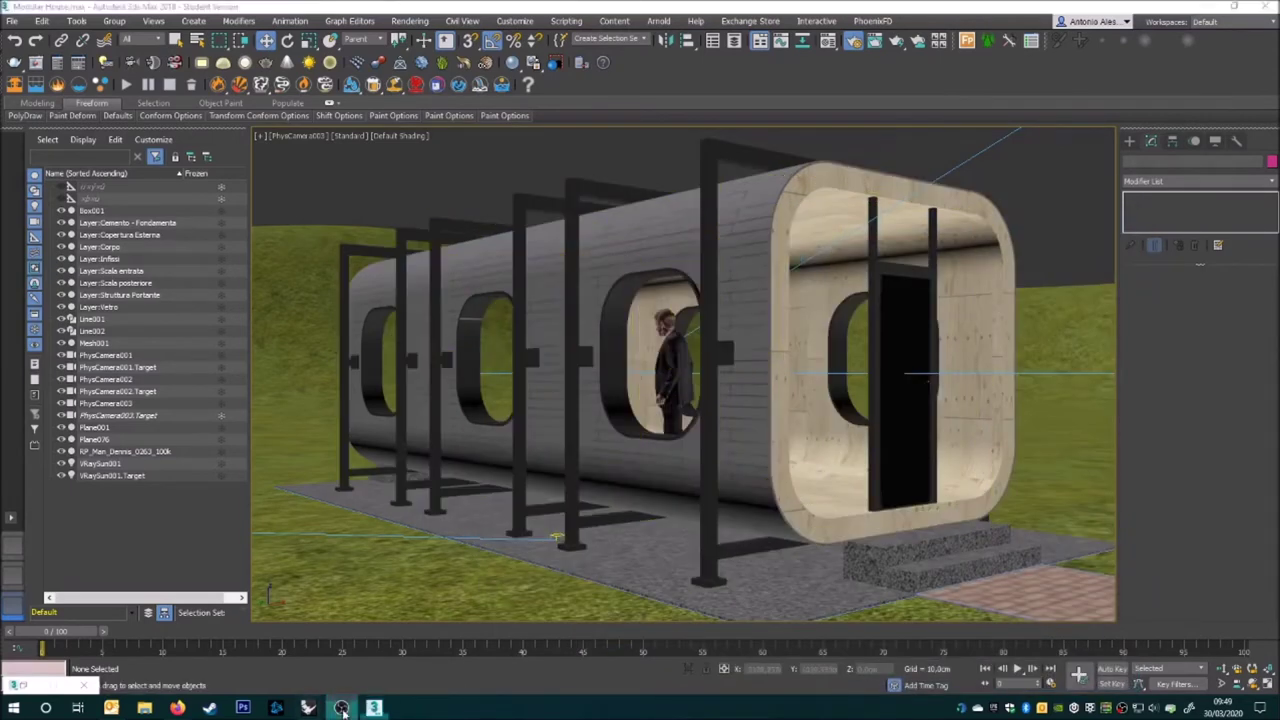
{"action": "left_click", "coordinate": [342, 709]}
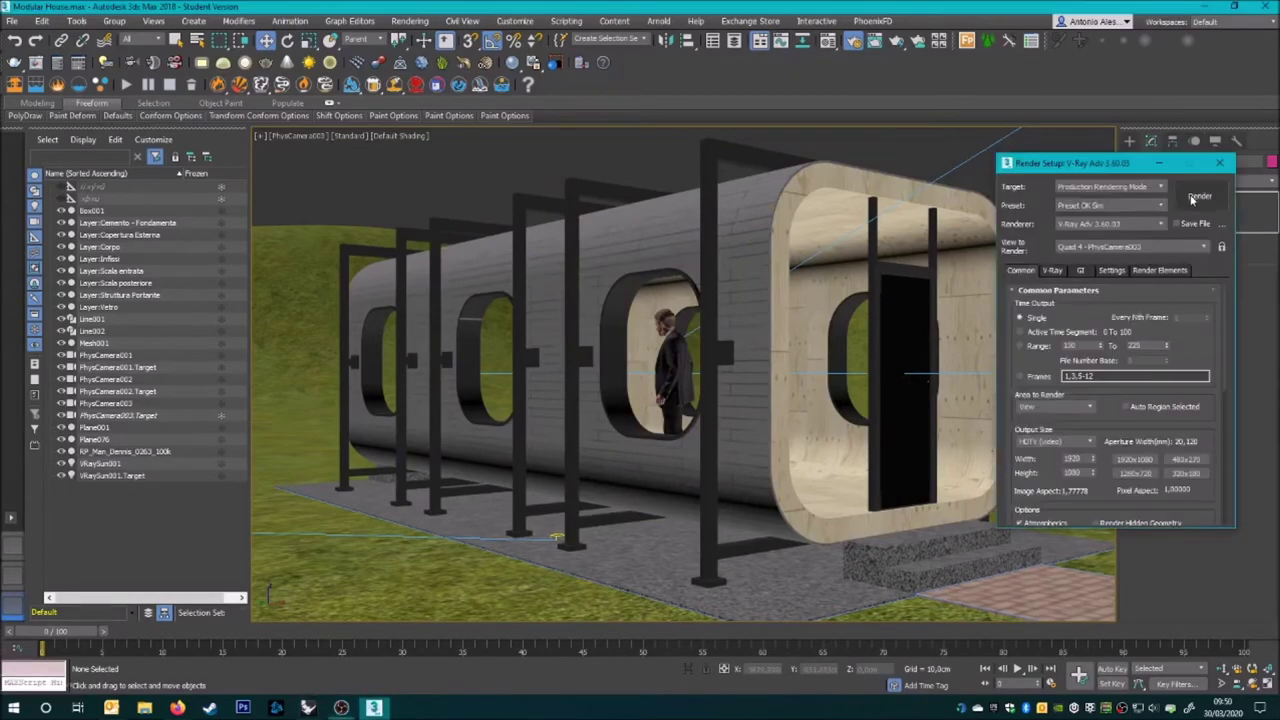
- Render PhysCamera003 with V-Ray, then close the frame buffer and Render Setup when finished
{"action": "left_click", "coordinate": [1225, 190]}
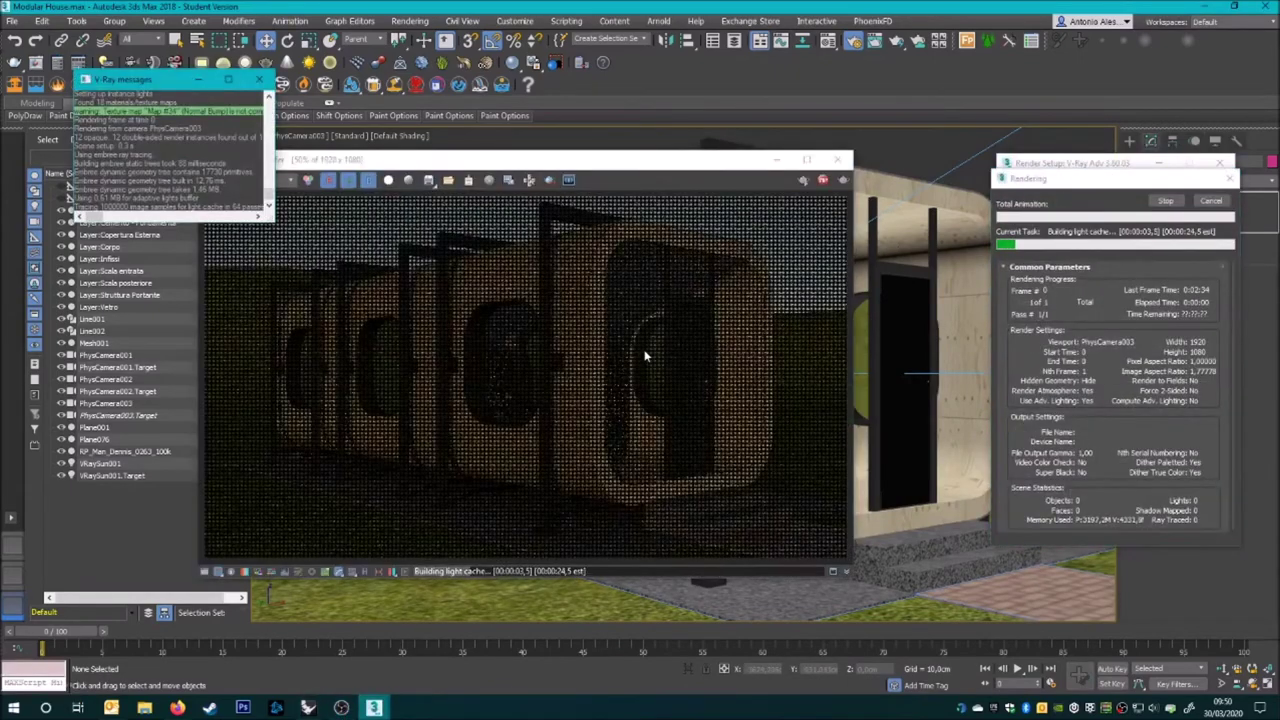
{"action": "double_click", "coordinate": [687, 376]}
{"action": "scroll", "coordinate": [623, 455], "scroll_direction": "down", "scroll_amount": 2}
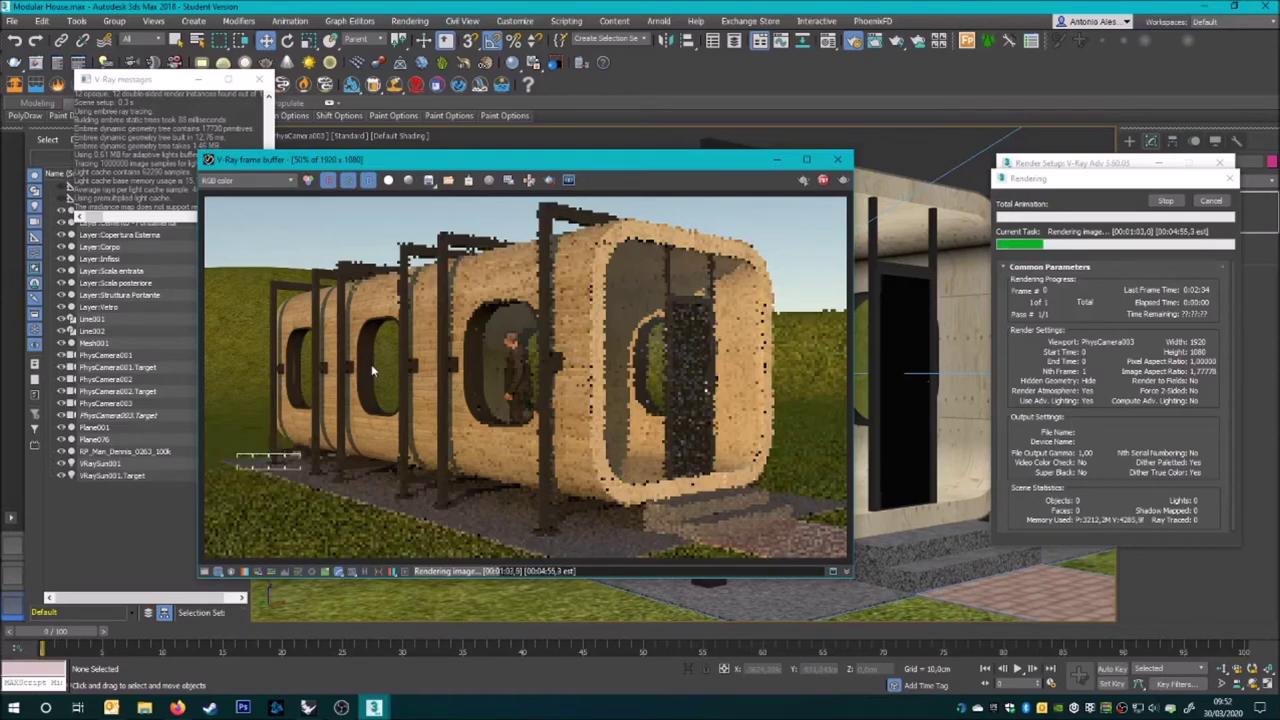
{"action": "left_click", "coordinate": [176, 707]}
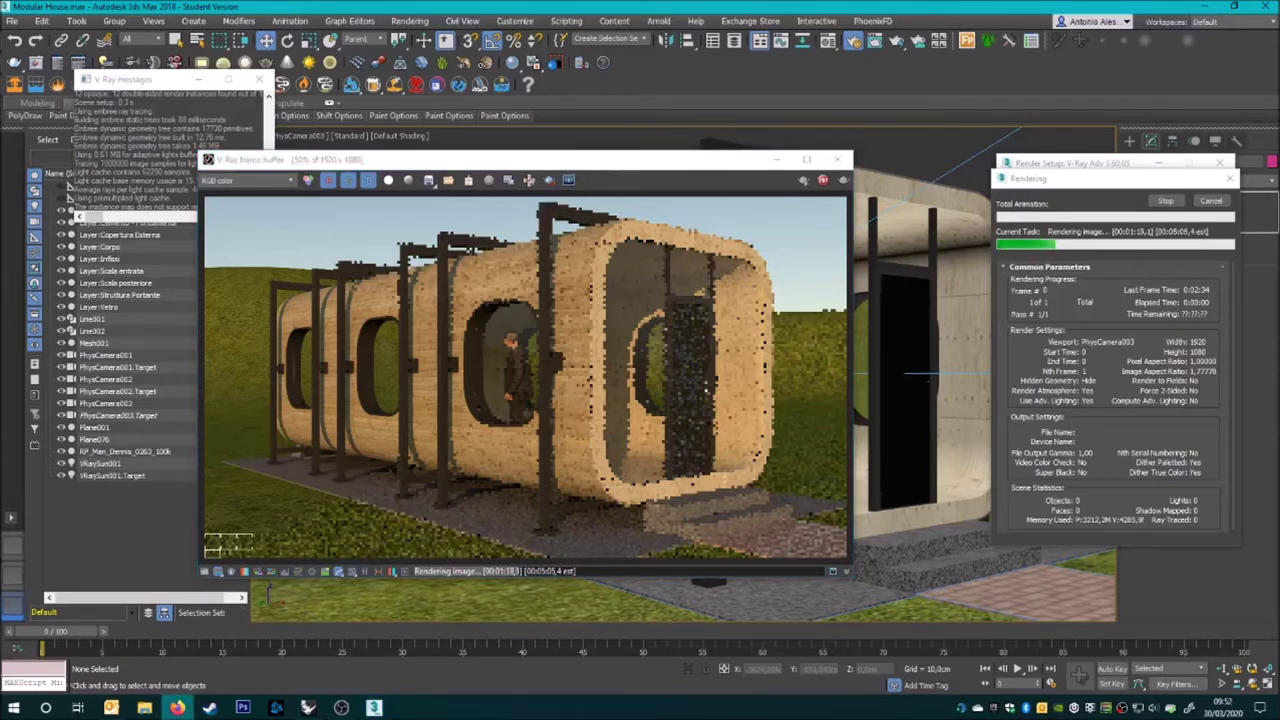
{"action": "key", "text": "alt+Tab"}
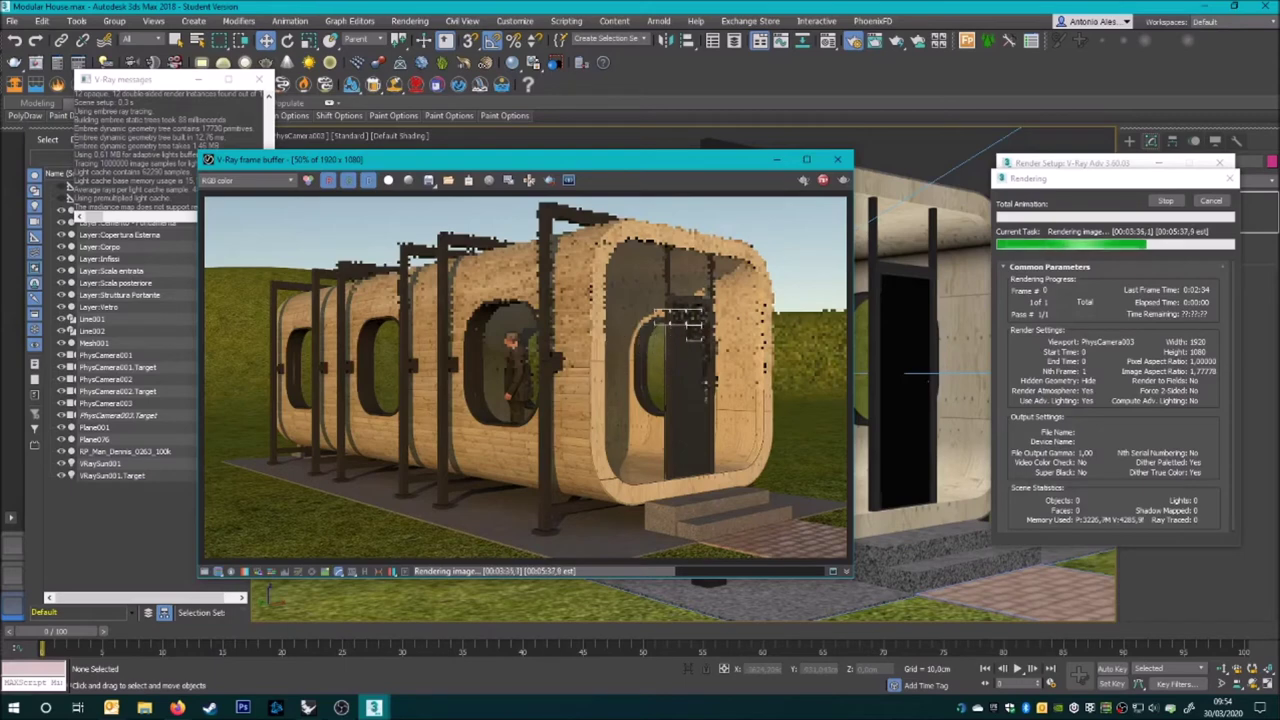
{"action": "left_click", "coordinate": [178, 708]}
{"action": "left_click", "coordinate": [578, 507]}
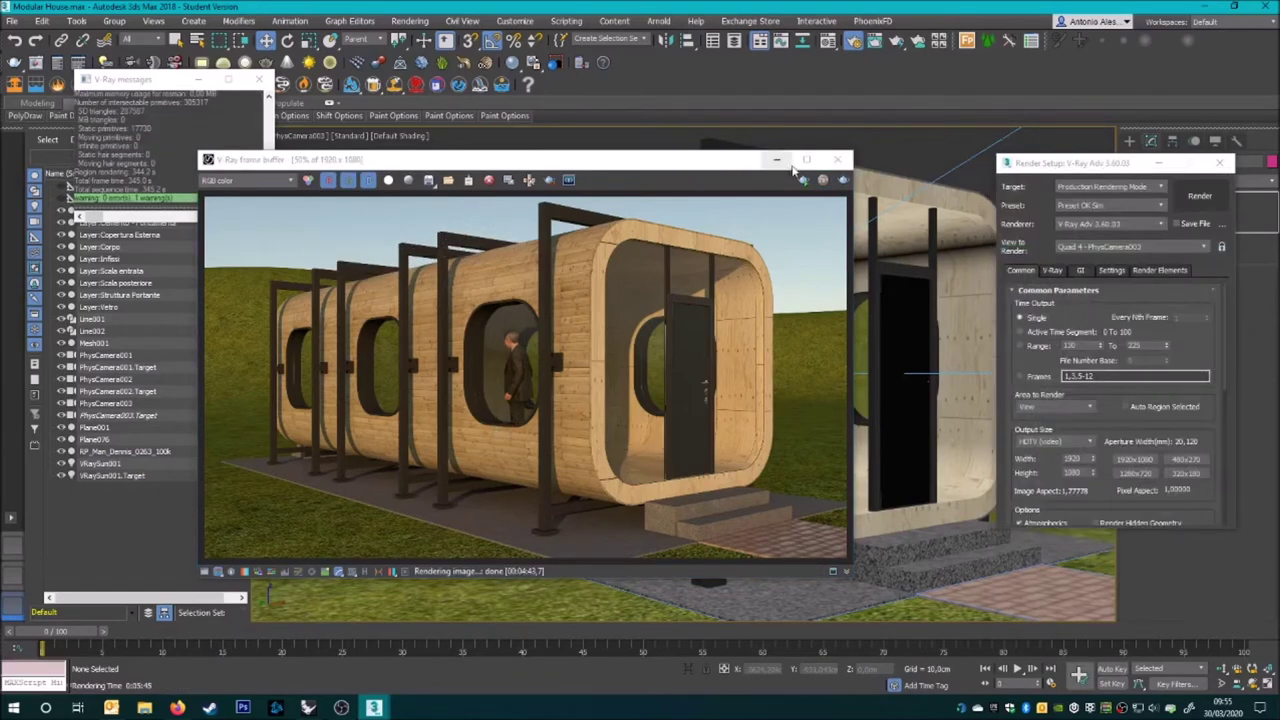
{"action": "left_click", "coordinate": [837, 159]}
{"action": "left_click", "coordinate": [900, 380]}
{"action": "left_click", "coordinate": [1219, 162]}
- Try rotating the door in Top view, undo it, and return to Perspective
{"action": "key", "text": "t"}
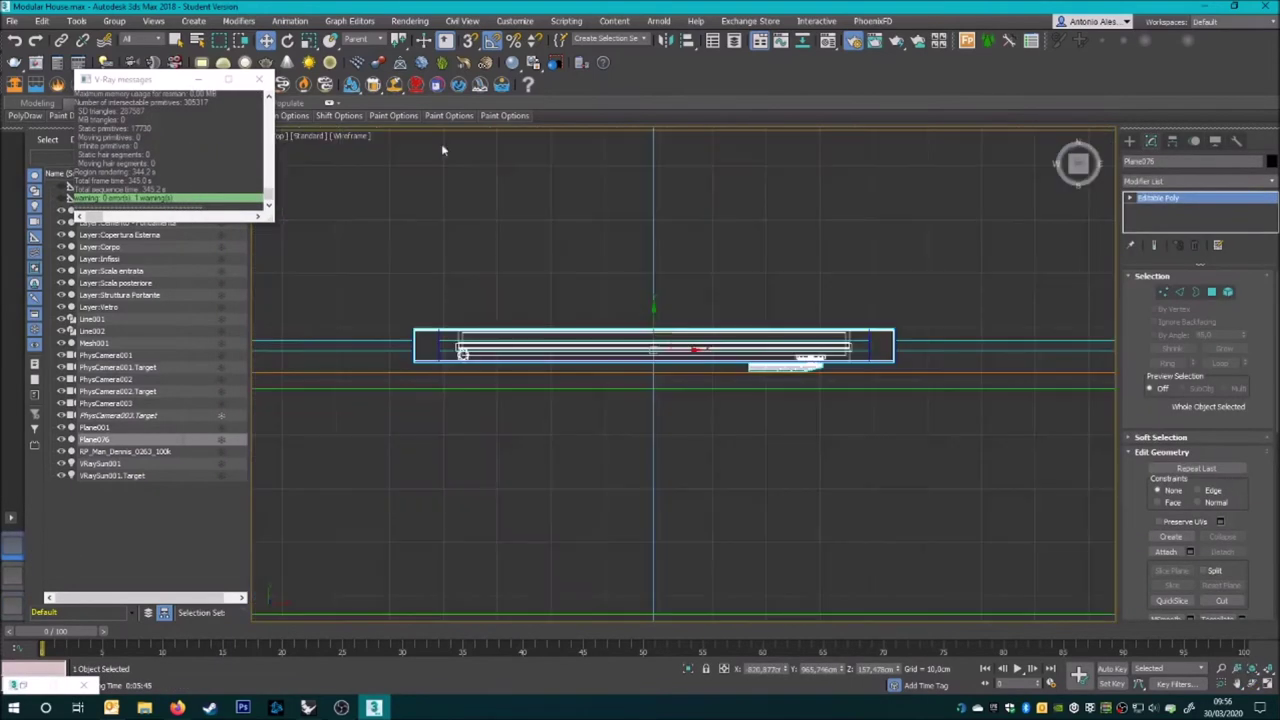
{"action": "key", "text": "e"}
{"action": "left_click_drag", "start_coordinate": [632, 378], "coordinate": [600, 420]}
{"action": "left_click", "coordinate": [509, 471]}
{"action": "key", "text": "ctrl+z"}
{"action": "key", "text": "w"}
{"action": "left_click", "coordinate": [573, 314]}
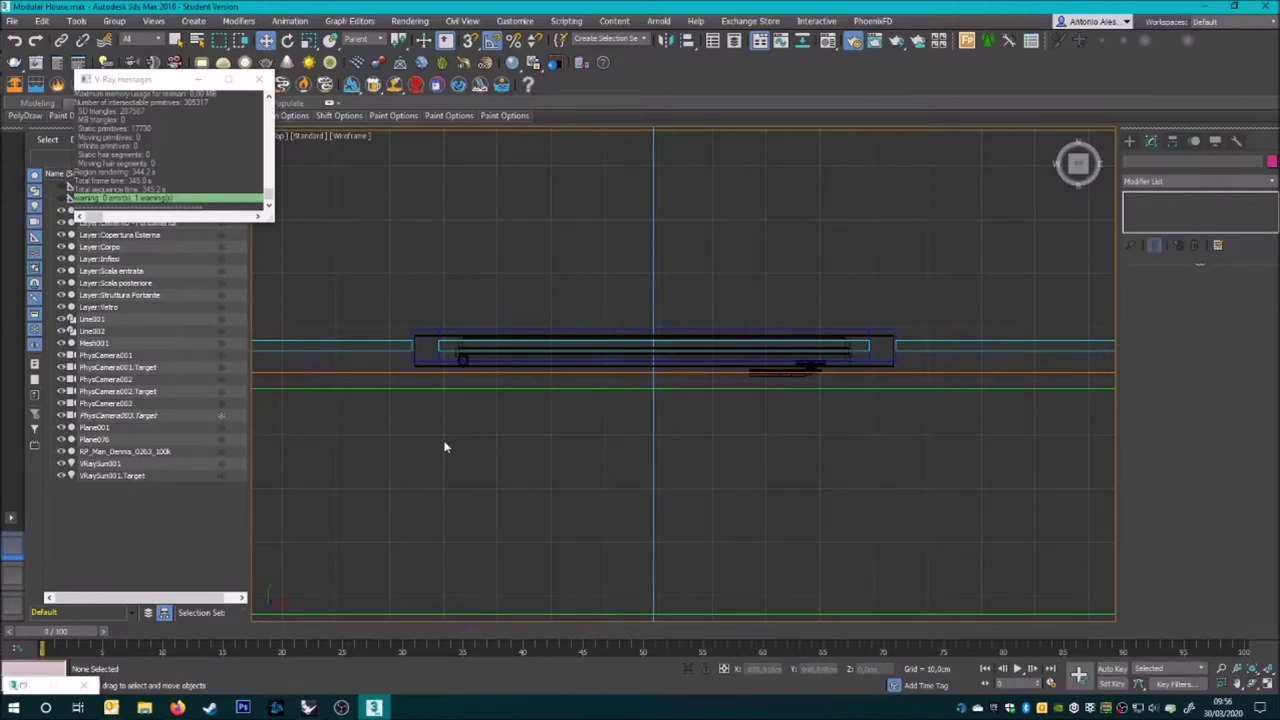
{"action": "key", "text": "p"}
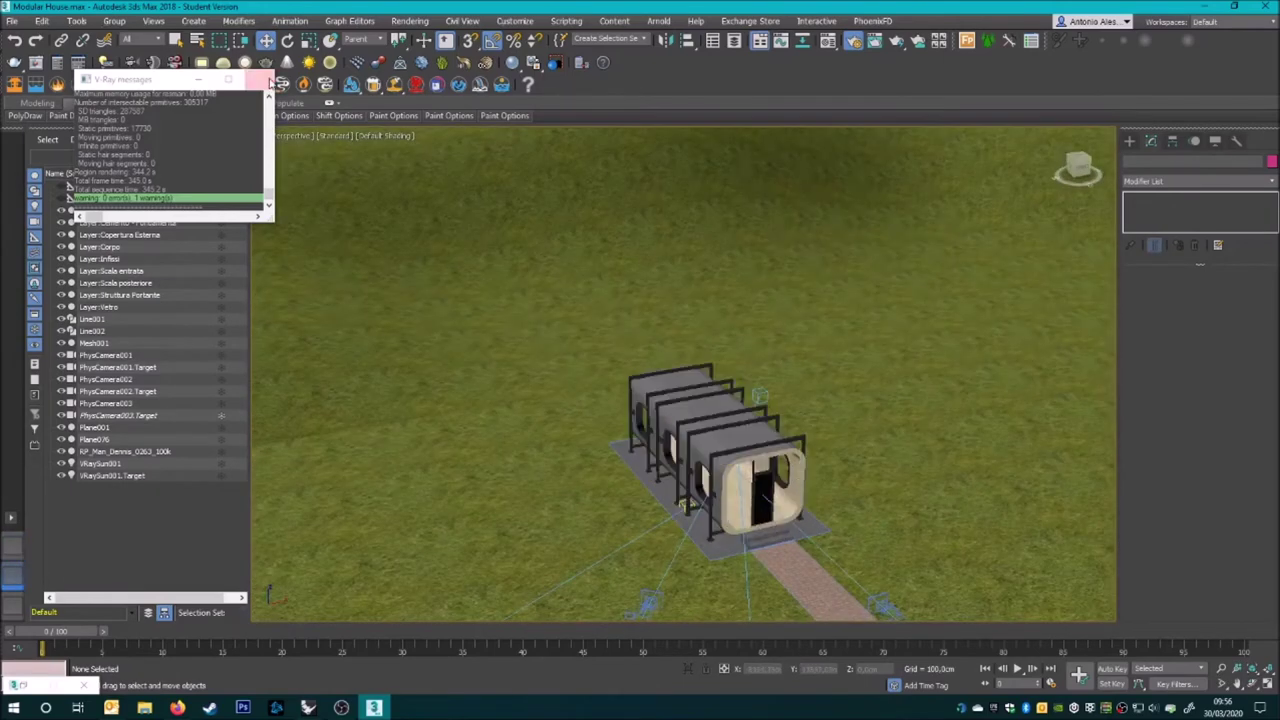
- Merge Bed_Como_2018.max from the Bed 05 folder and select the merged Group001
{"action": "left_click", "coordinate": [11, 21]}
{"action": "left_click", "coordinate": [168, 229]}
{"action": "double_click", "coordinate": [134, 114]}
{"action": "scroll", "coordinate": [148, 189], "scroll_direction": "up", "scroll_amount": 1}
{"action": "double_click", "coordinate": [157, 157]}
{"action": "left_click", "coordinate": [628, 469]}
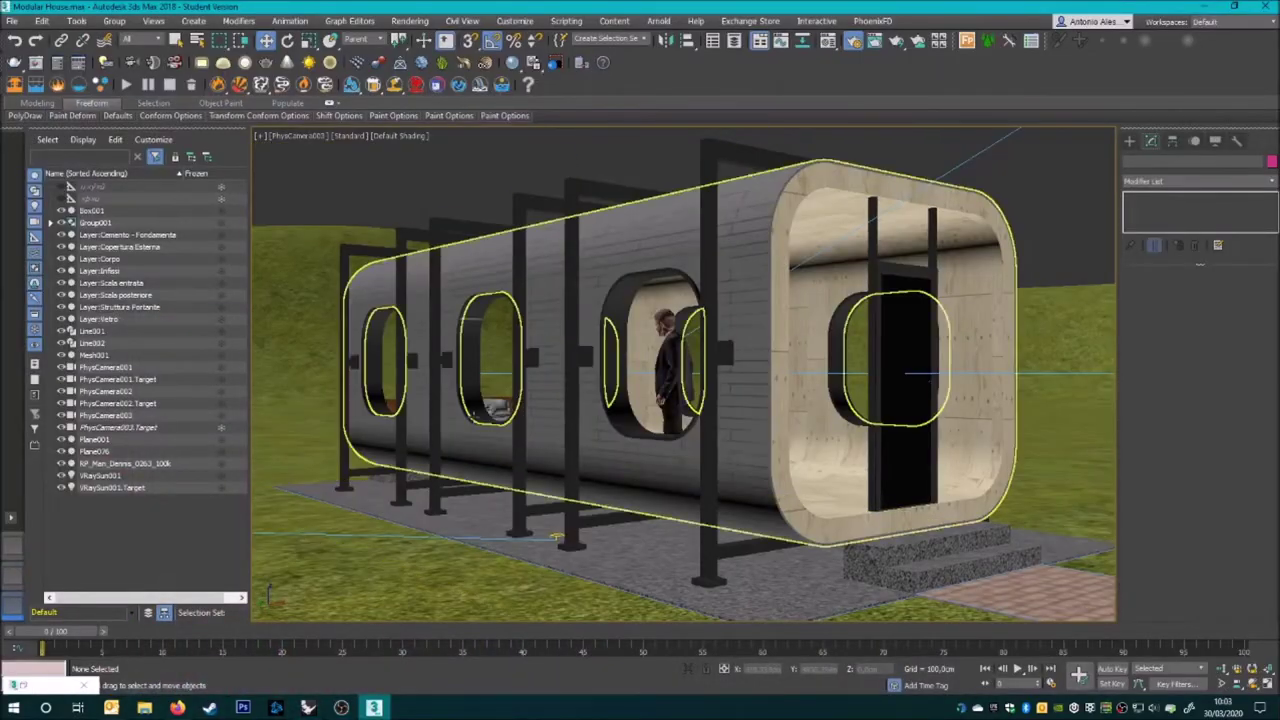
{"action": "left_click", "coordinate": [95, 222]}
{"action": "right_click", "coordinate": [392, 420]}
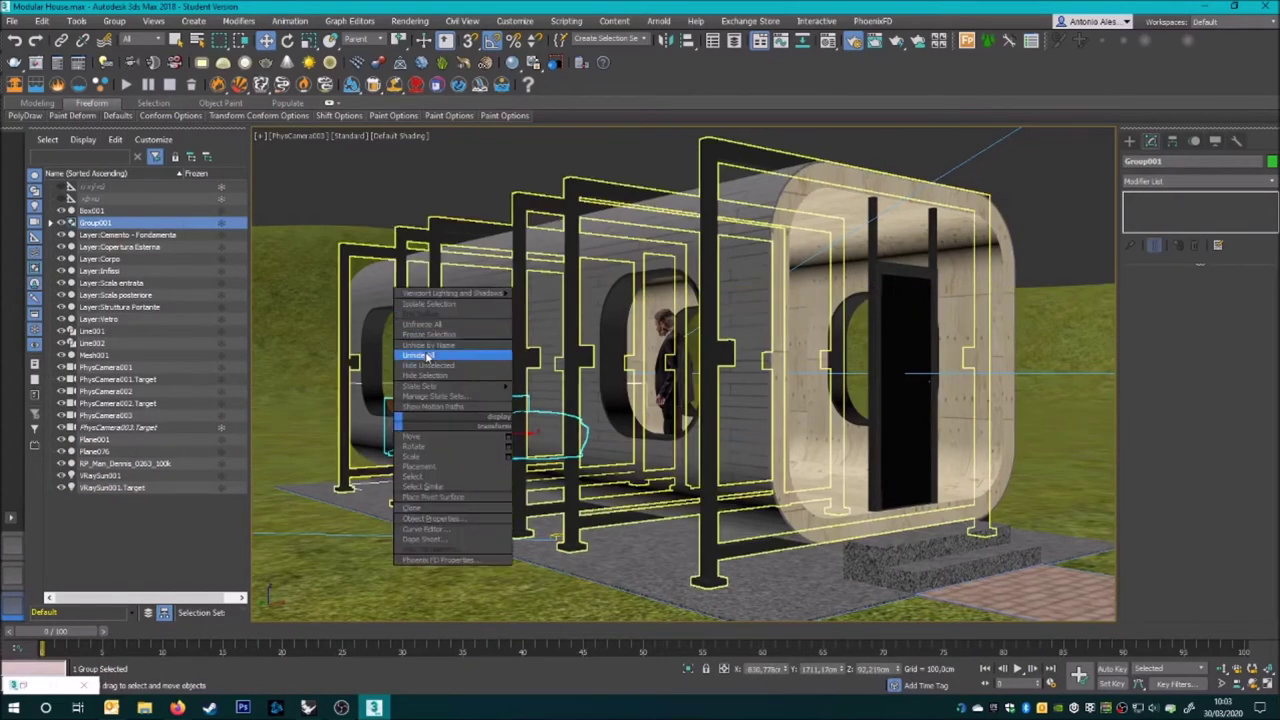
- Isolate the bed group Group001 and ungroup it
{"action": "left_click", "coordinate": [440, 357]}
{"action": "left_click", "coordinate": [114, 21]}
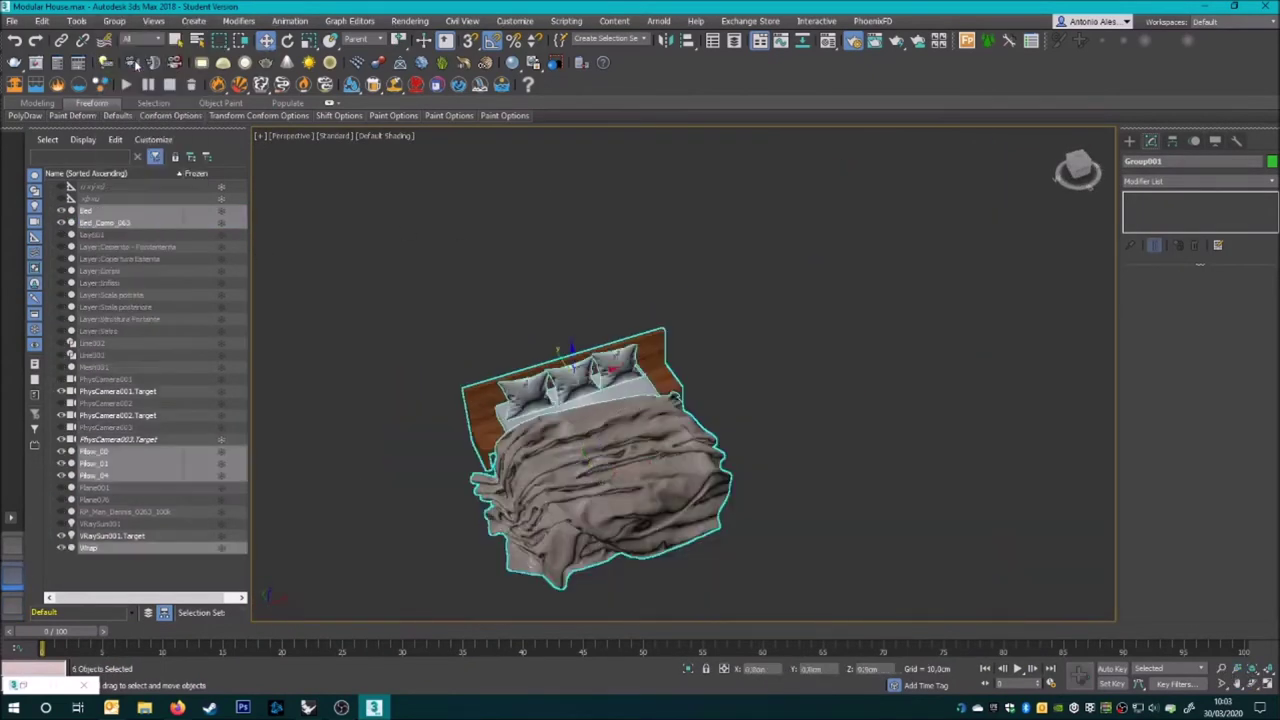
{"action": "left_click", "coordinate": [130, 55]}
- Assign the wood corpo material to the bed frame with a Box UVW Map, real-world size off
{"action": "key", "text": "m"}
{"action": "left_click", "coordinate": [100, 160]}
{"action": "left_click", "coordinate": [232, 290]}
{"action": "key", "text": "z"}
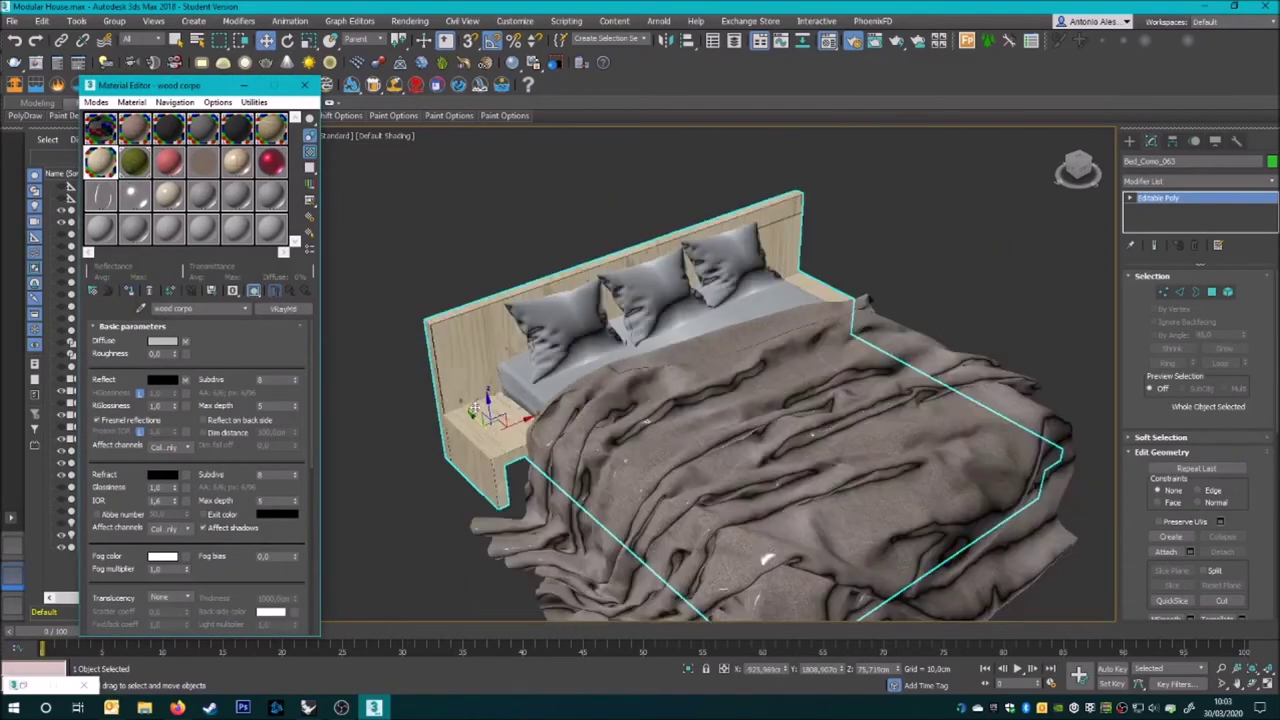
{"action": "left_click", "coordinate": [1200, 181]}
{"action": "left_click", "coordinate": [1182, 340]}
{"action": "left_click", "coordinate": [1174, 352]}
{"action": "left_click", "coordinate": [1177, 489]}
{"action": "key", "text": "ctrl+z"}
{"action": "key", "text": "ctrl+z"}
{"action": "key", "text": "ctrl+z"}
{"action": "key", "text": "ctrl+z"}
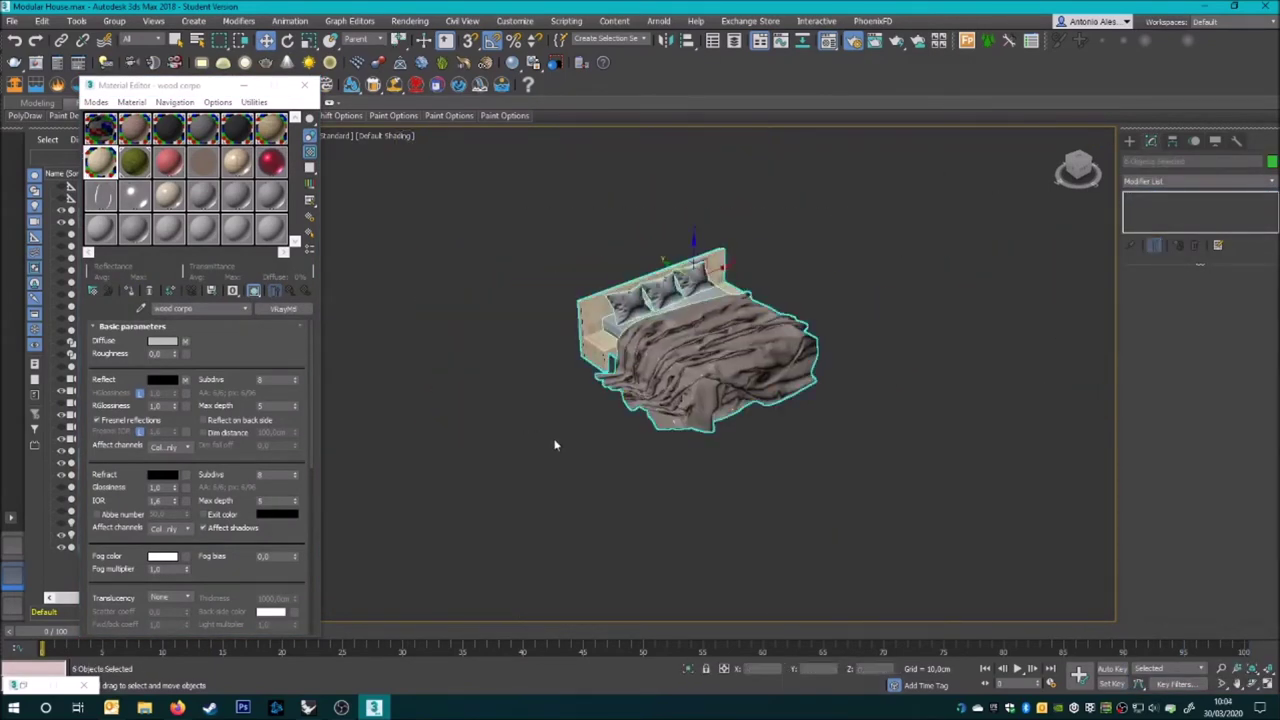
- Adjust the blanket's front overhang polygons in Top view, then select all bed parts
{"action": "key", "text": "4"}
{"action": "key", "text": "ctrl+a"}
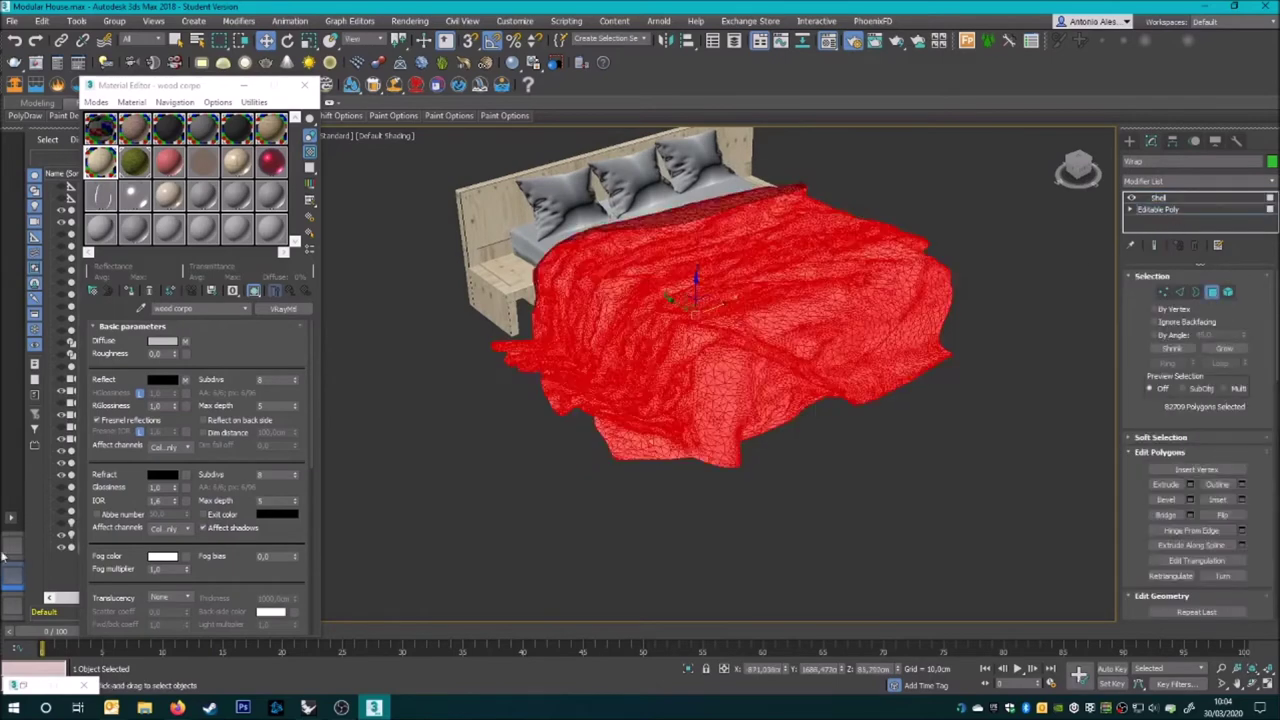
{"action": "key", "text": "t"}
{"action": "left_click_drag", "start_coordinate": [515, 210], "coordinate": [820, 575], "text": "alt"}
{"action": "key", "text": "shift+z"}
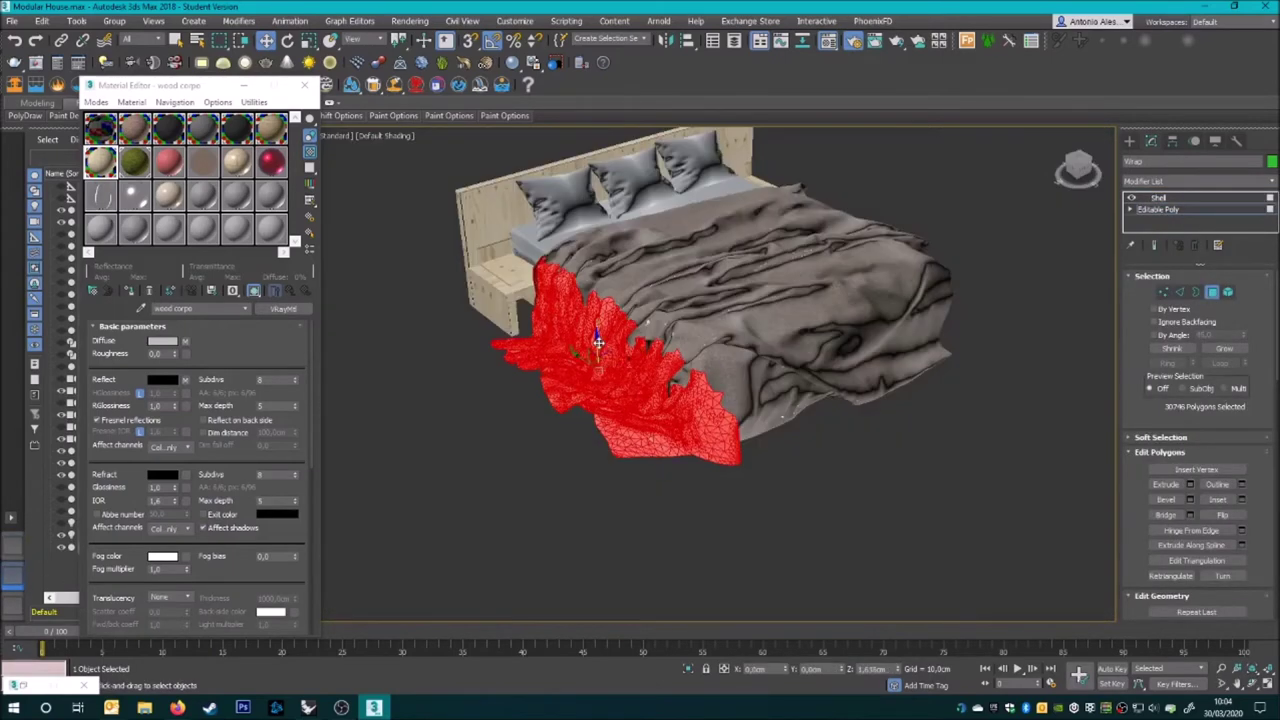
{"action": "key", "text": "4"}
{"action": "left_click", "coordinate": [348, 432]}
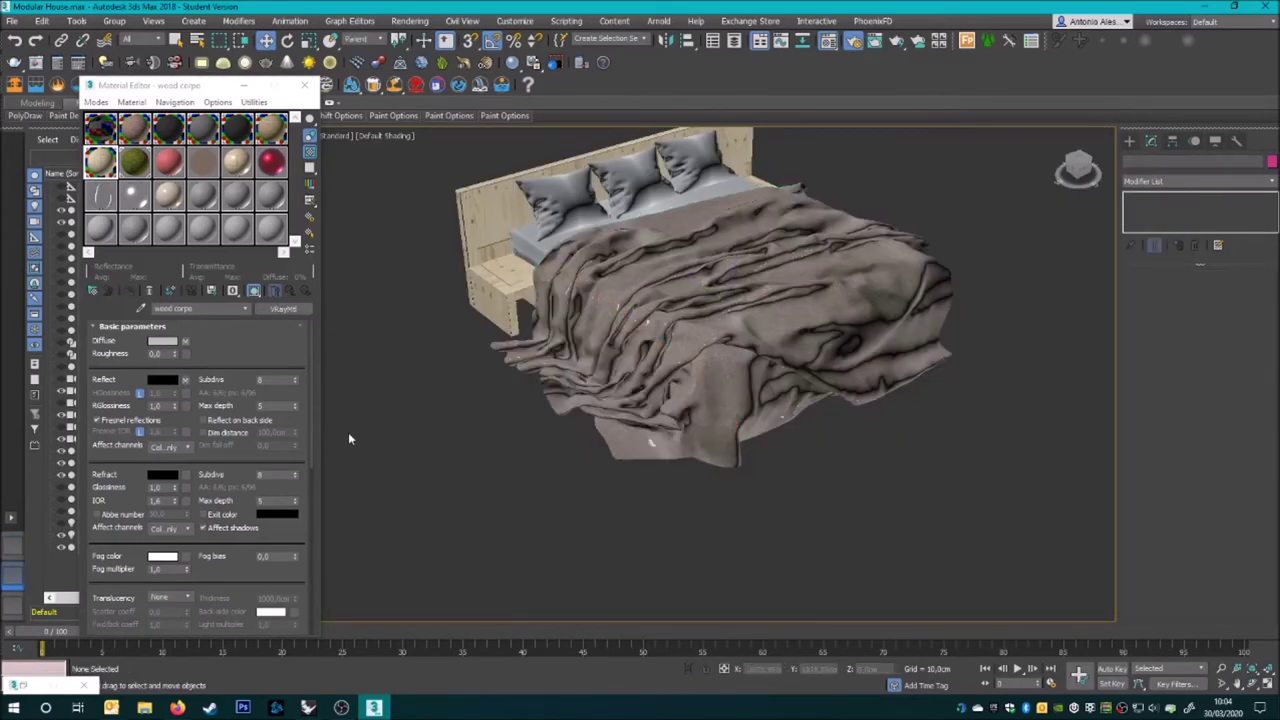
{"action": "scroll", "coordinate": [580, 330], "scroll_direction": "down", "scroll_amount": 5}
{"action": "left_click_drag", "start_coordinate": [705, 210], "coordinate": [474, 438]}
- End isolation and orbit to view the capsule entrance and brick path
{"action": "right_click", "coordinate": [439, 280]}
{"action": "left_click", "coordinate": [500, 200]}
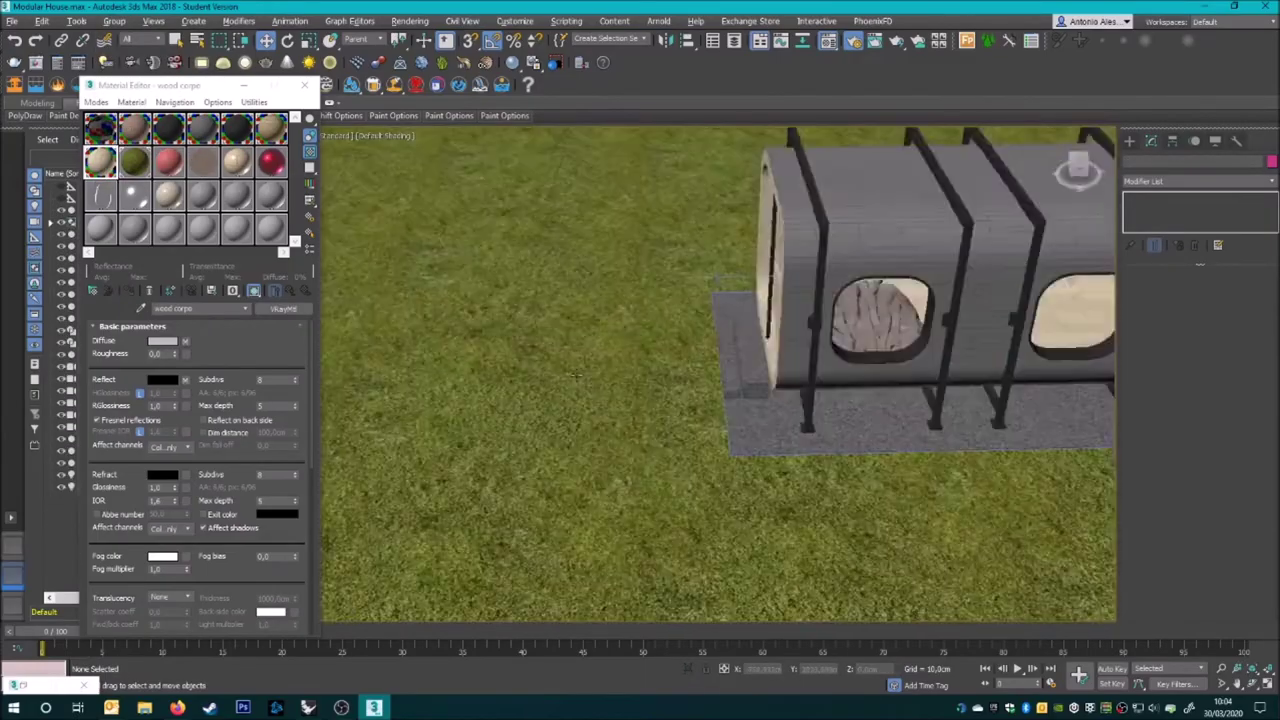
{"action": "middle_click_drag", "start_coordinate": [608, 405], "coordinate": [647, 605], "text": "alt"}
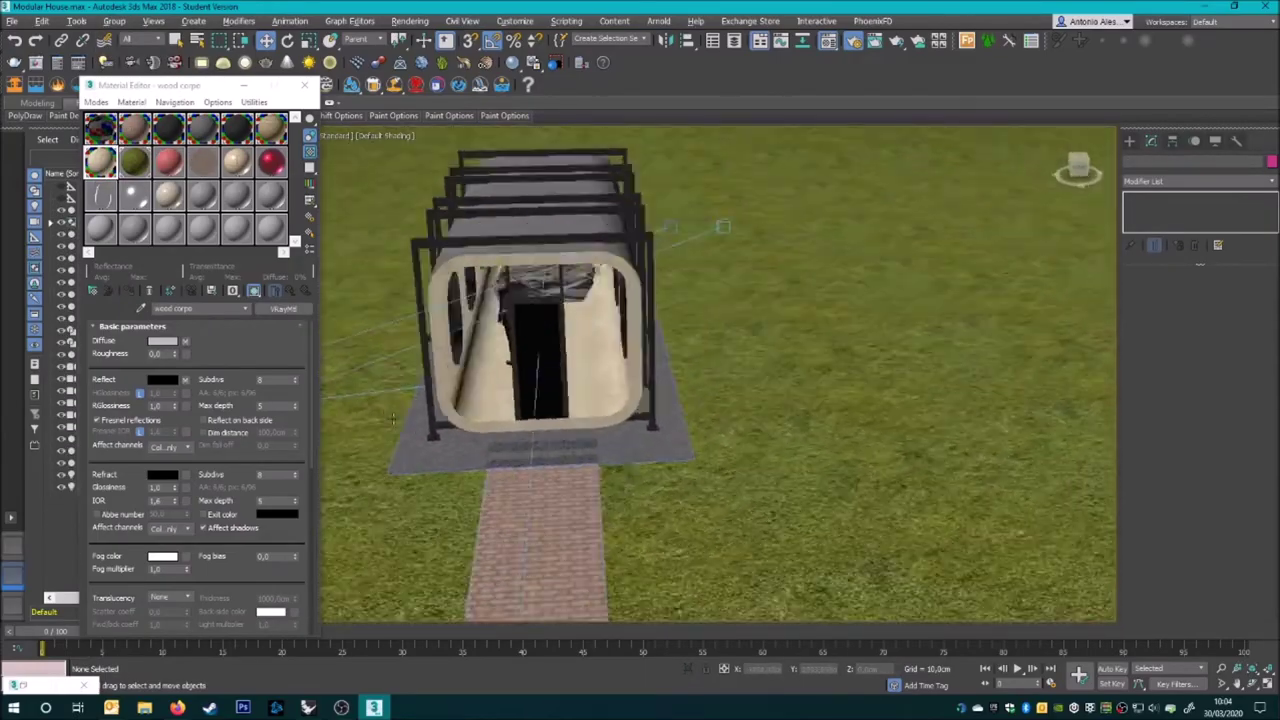
{"action": "middle_click_drag", "start_coordinate": [645, 605], "coordinate": [520, 600], "text": "alt"}
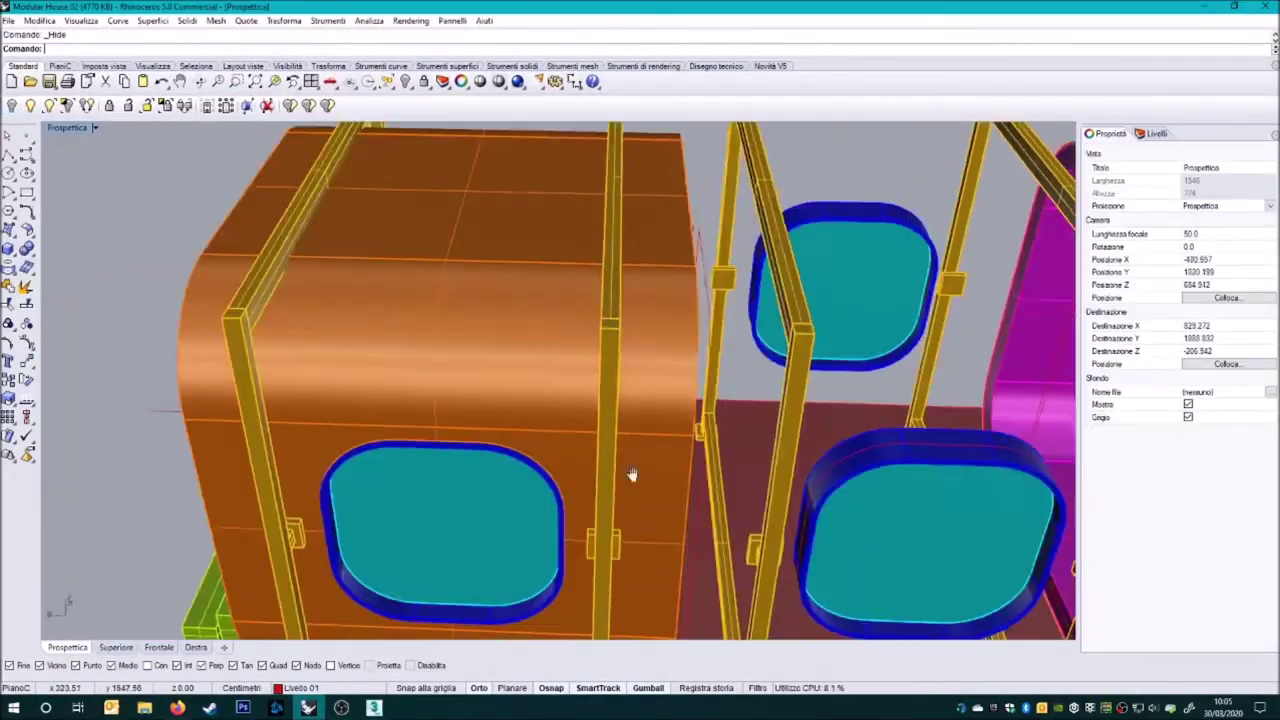
- Copy the closed door outline curve aside and show its control points
{"action": "mouse_move", "coordinate": [632, 474]}
{"action": "right_mouse_down"}
{"action": "mouse_move", "coordinate": [466, 420]}
{"action": "mouse_move", "coordinate": [534, 375]}
{"action": "right_mouse_up"}
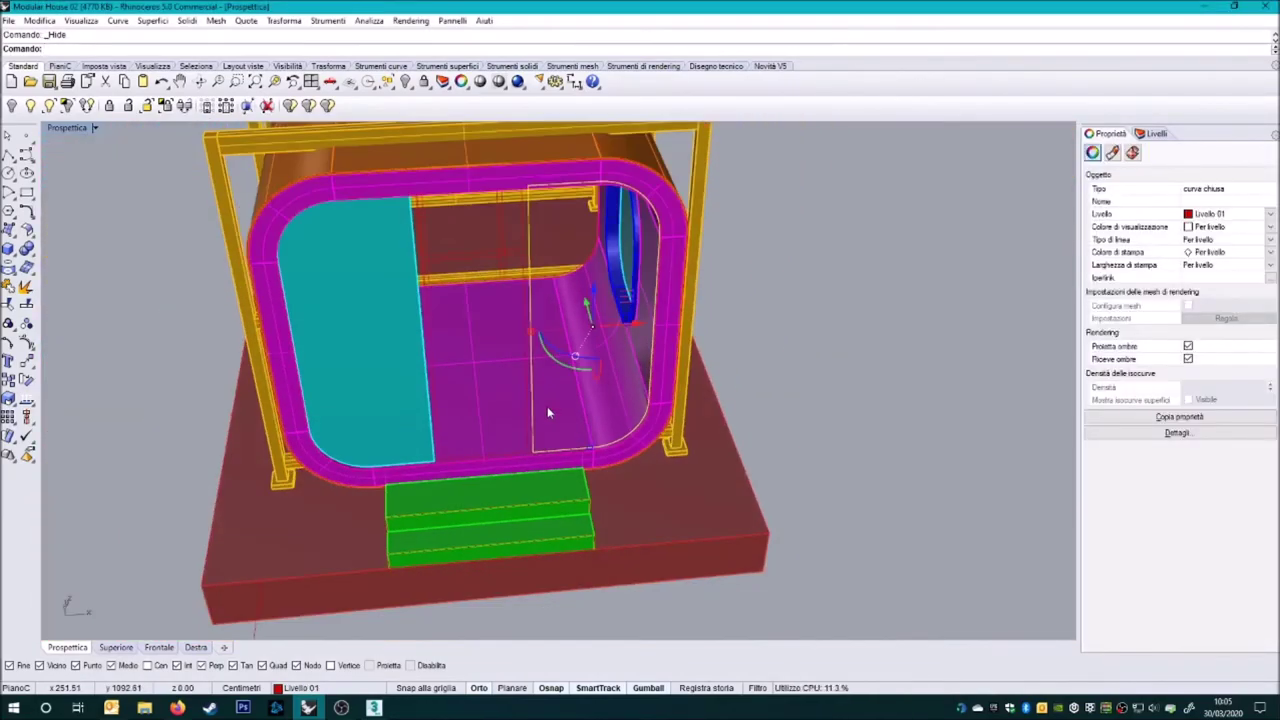
{"action": "left_click", "coordinate": [846, 591]}
{"action": "right_click_drag", "start_coordinate": [757, 371], "coordinate": [748, 306]}
{"action": "key", "text": "F10"}
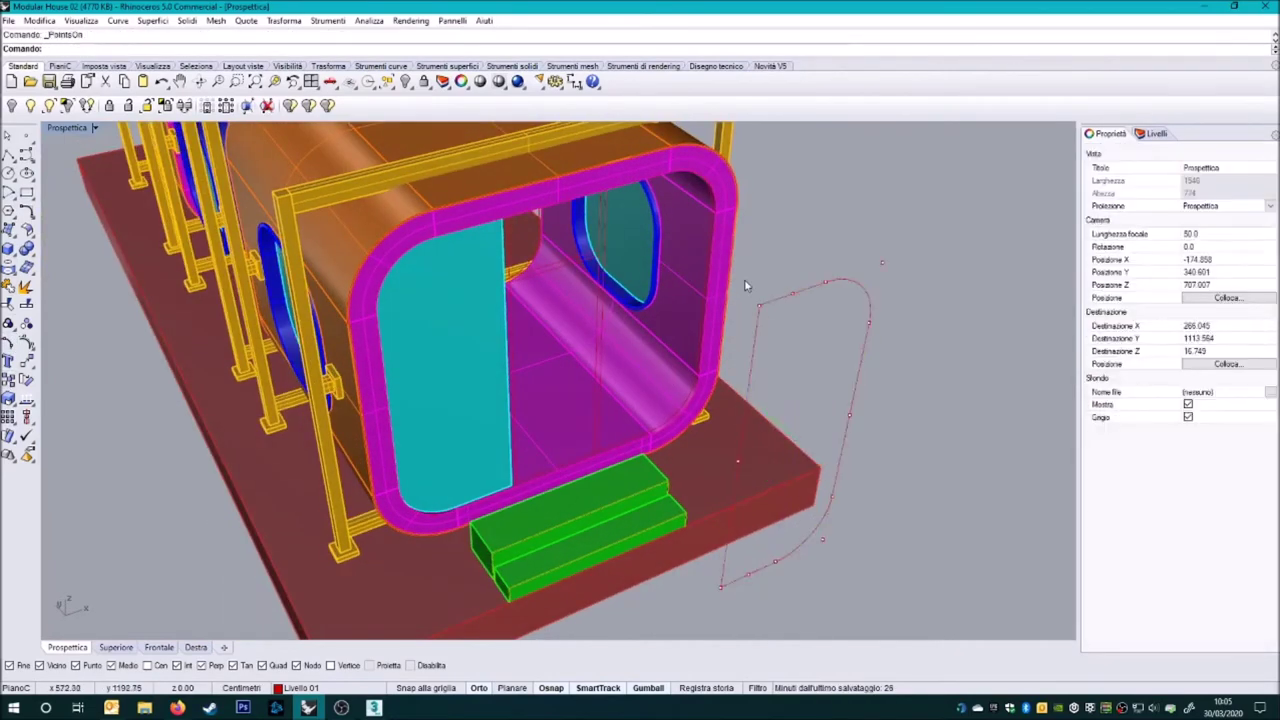
- Place the door-shaped closed curve inside the capsule pod
{"action": "right_click_drag", "start_coordinate": [744, 512], "coordinate": [570, 486]}
{"action": "scroll", "coordinate": [493, 478], "scroll_direction": "up", "scroll_amount": 3}
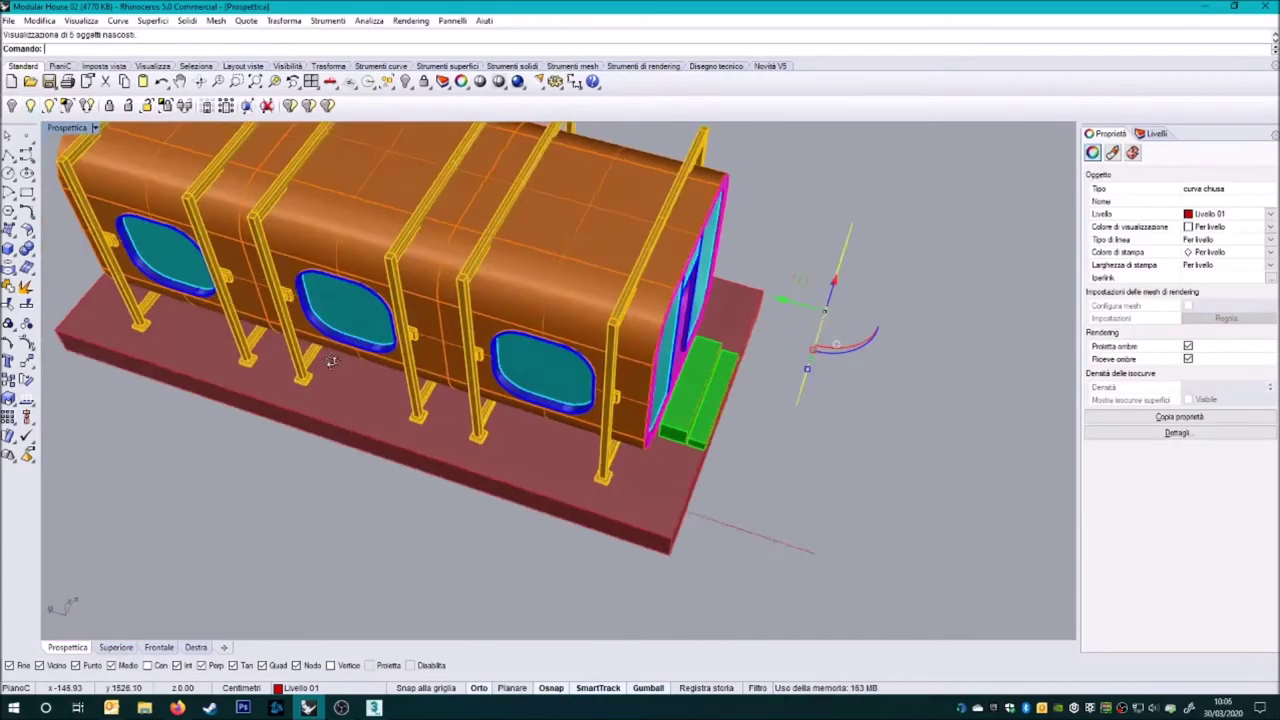
{"action": "scroll", "coordinate": [550, 471], "scroll_direction": "down", "scroll_amount": 3}
{"action": "right_click_drag", "start_coordinate": [550, 471], "coordinate": [466, 386]}
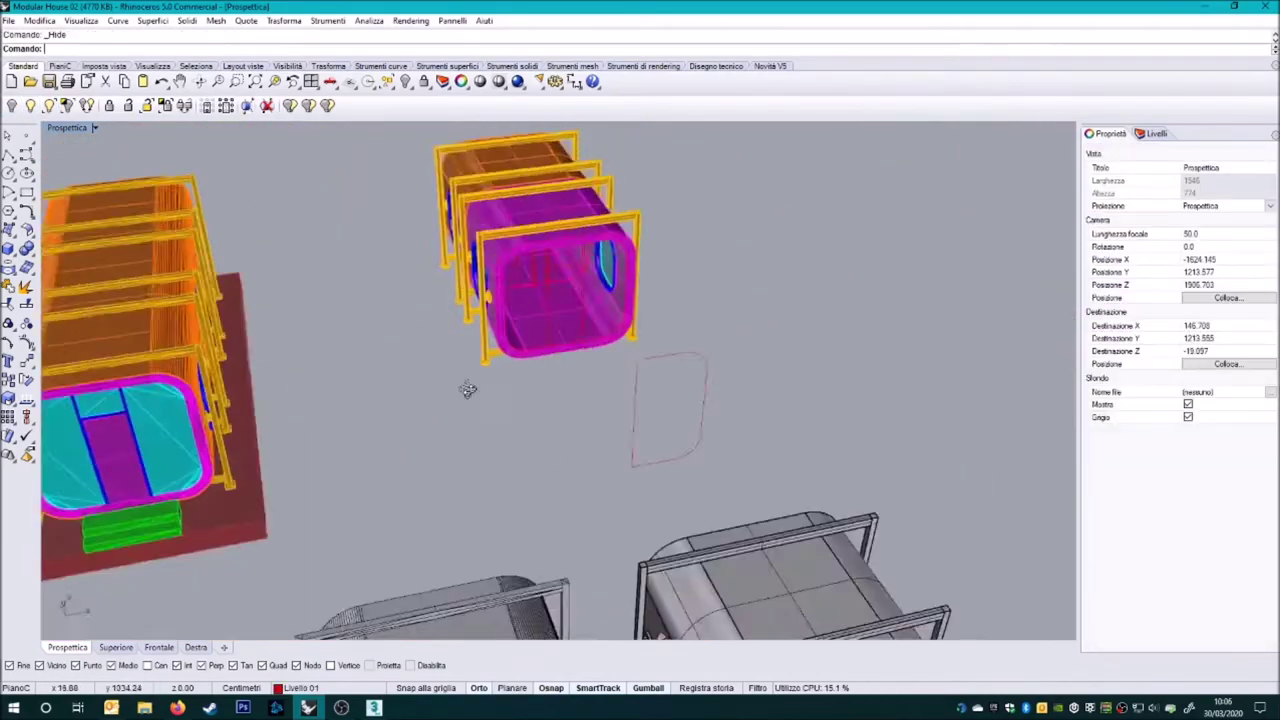
{"action": "left_click", "coordinate": [550, 470]}
{"action": "scroll", "coordinate": [565, 457], "scroll_direction": "up", "scroll_amount": 5}
{"action": "scroll", "coordinate": [657, 561], "scroll_direction": "down", "scroll_amount": 3}
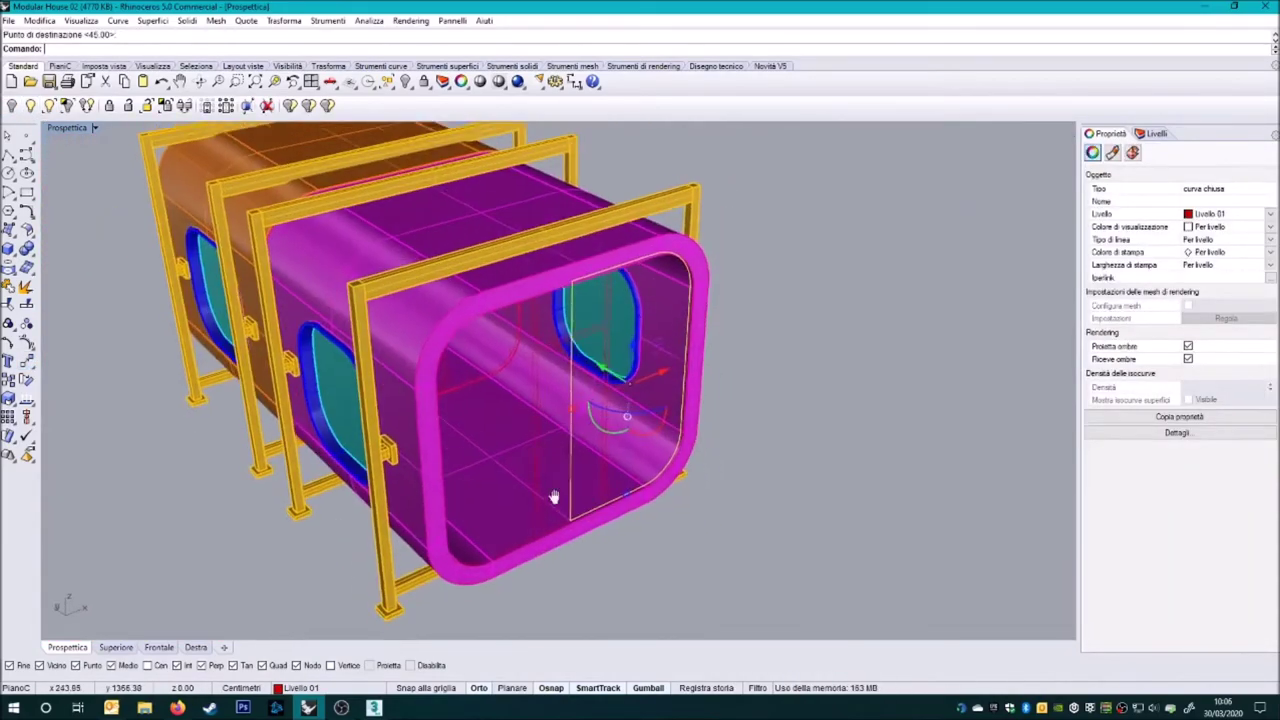
{"action": "left_click", "coordinate": [623, 563]}
{"action": "right_click_drag", "start_coordinate": [623, 563], "coordinate": [675, 537]}
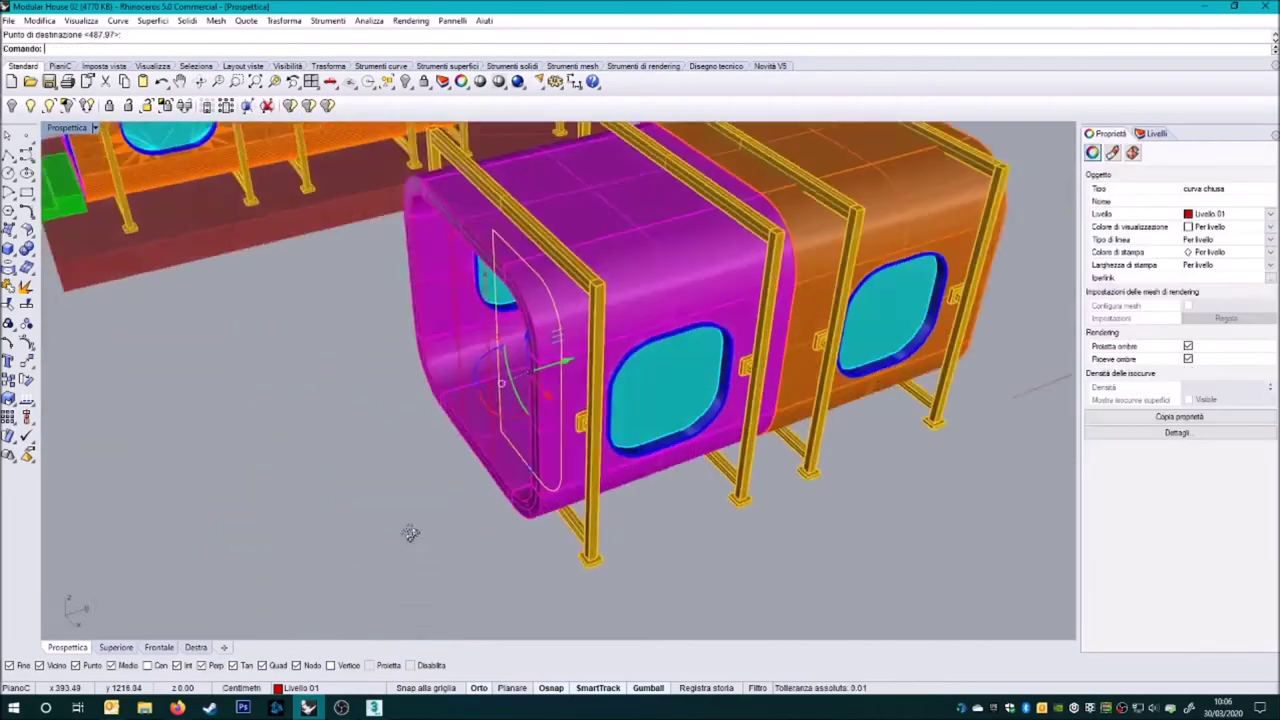
{"action": "right_click_drag", "start_coordinate": [540, 366], "coordinate": [380, 330]}
- Extrude the curve into a solid and mirror it across the window edge
{"action": "left_click", "coordinate": [9, 248]}
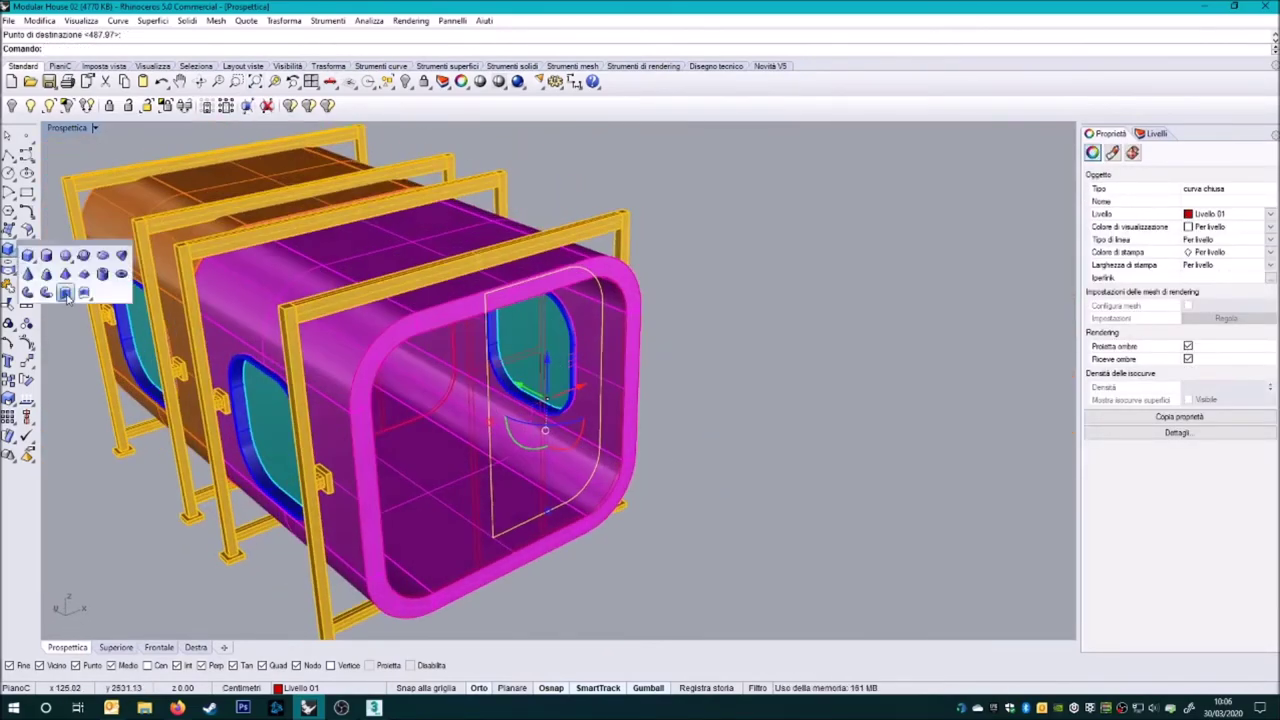
{"action": "left_click", "coordinate": [60, 265]}
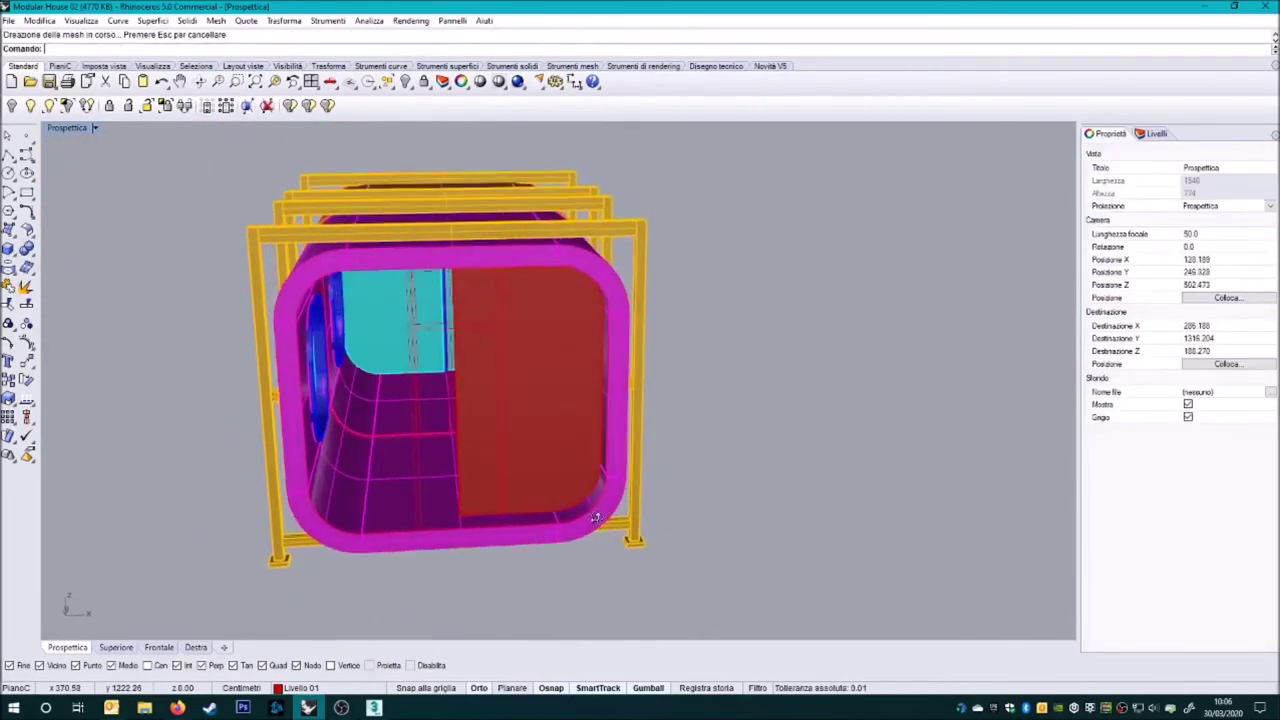
{"action": "scroll", "coordinate": [674, 440], "scroll_direction": "up", "scroll_amount": 3}
{"action": "scroll", "coordinate": [674, 420], "scroll_direction": "up", "scroll_amount": 2}
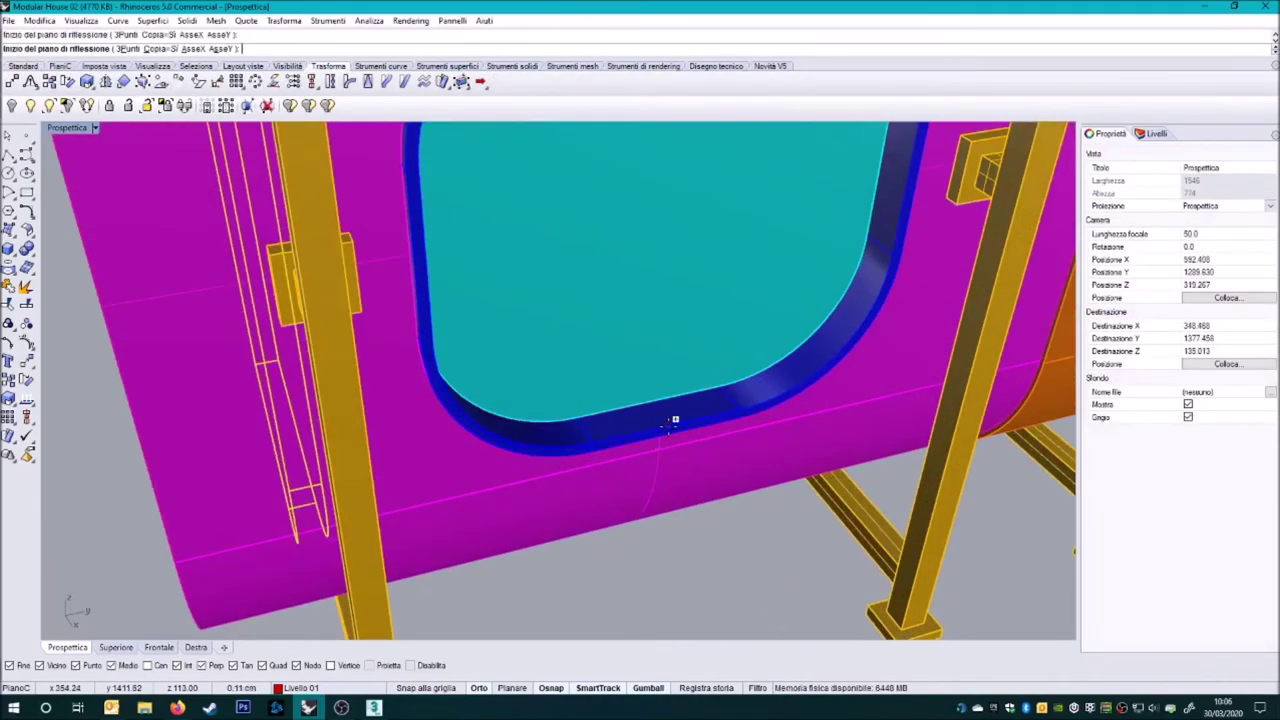
{"action": "left_click", "coordinate": [674, 420]}
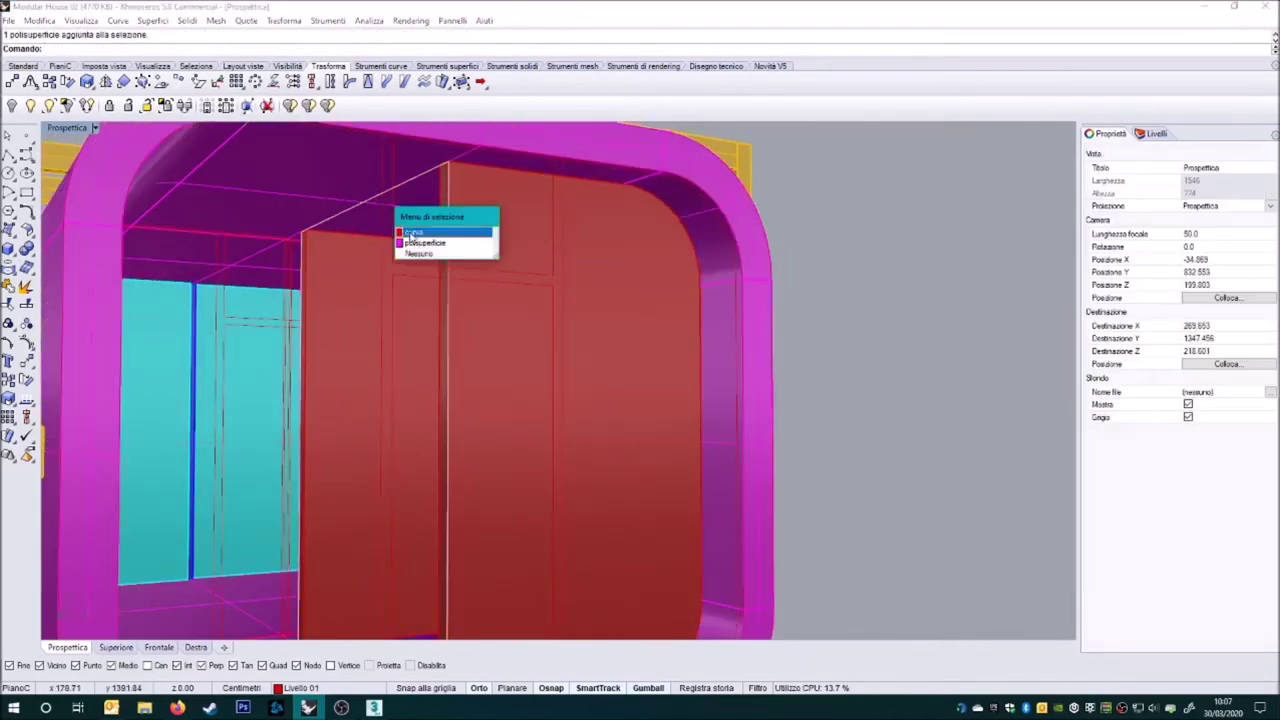
{"action": "left_click", "coordinate": [411, 233]}
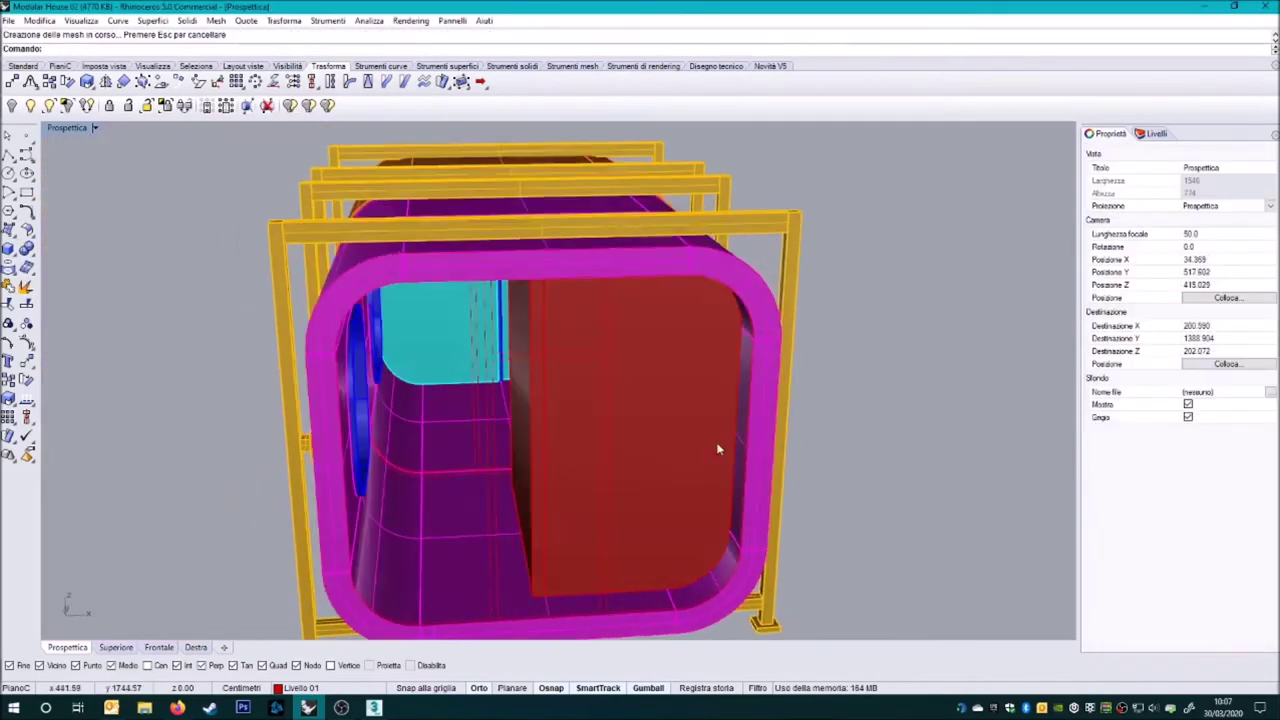
- Draw a polyline in the pod and extrude it into wall panels
{"action": "right_click_drag", "start_coordinate": [716, 449], "coordinate": [524, 442], "text": "shift"}
{"action": "right_click_drag", "start_coordinate": [444, 447], "coordinate": [350, 441]}
{"action": "left_click", "coordinate": [447, 547]}
{"action": "mouse_move", "coordinate": [330, 560]}
{"action": "right_mouse_down"}
{"action": "mouse_move", "coordinate": [552, 508]}
{"action": "mouse_move", "coordinate": [229, 477]}
{"action": "right_mouse_up"}
{"action": "key", "text": "Escape"}
- Hide everything except the two red wall extrusions
{"action": "left_click", "coordinate": [357, 491]}
{"action": "scroll", "coordinate": [357, 491], "scroll_direction": "up", "scroll_amount": 5}
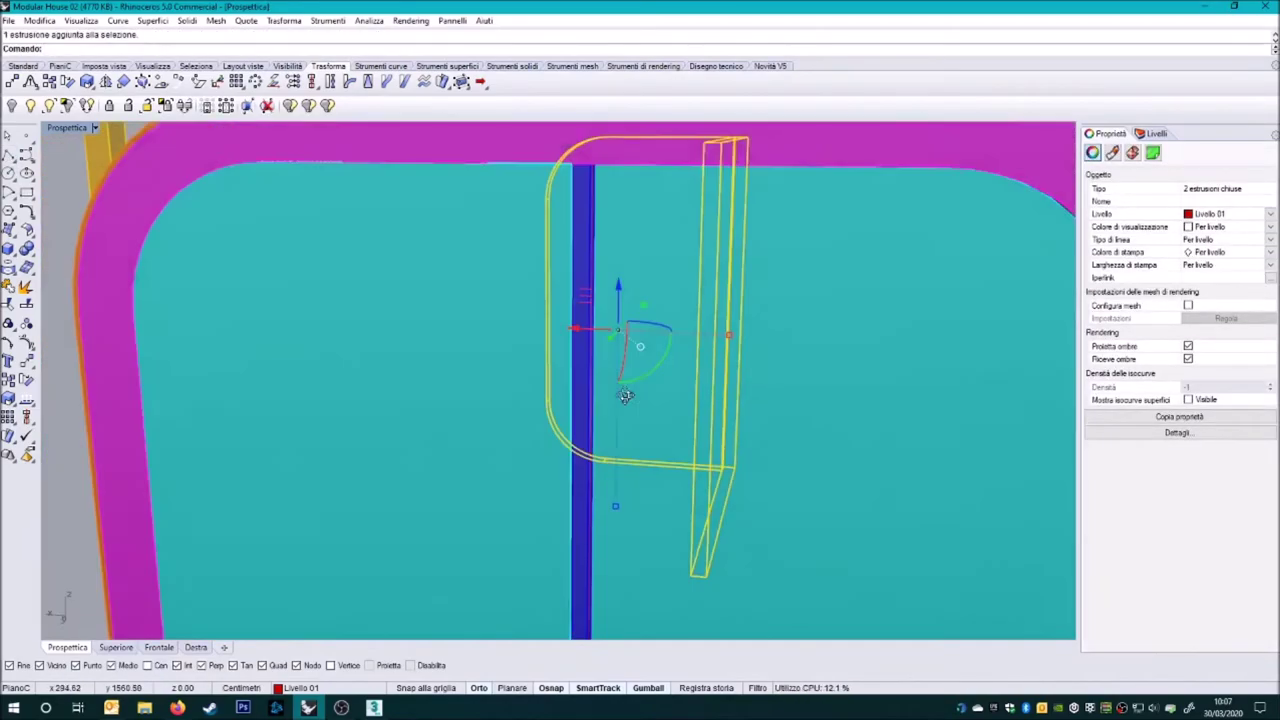
{"action": "scroll", "coordinate": [594, 377], "scroll_direction": "up", "scroll_amount": 3}
{"action": "scroll", "coordinate": [614, 369], "scroll_direction": "down", "scroll_amount": 5}
{"action": "key", "text": "ctrl+shift+h"}
{"action": "right_click_drag", "start_coordinate": [337, 391], "coordinate": [300, 366]}
- Draw a vertical polyline on the wall's front face and copy it
{"action": "key", "text": "Return"}
{"action": "left_click", "coordinate": [452, 283]}
{"action": "key", "text": "Return"}
{"action": "left_click", "coordinate": [26, 290]}
{"action": "left_click", "coordinate": [386, 526]}
{"action": "key", "text": "Return"}
{"action": "key", "text": "Return"}
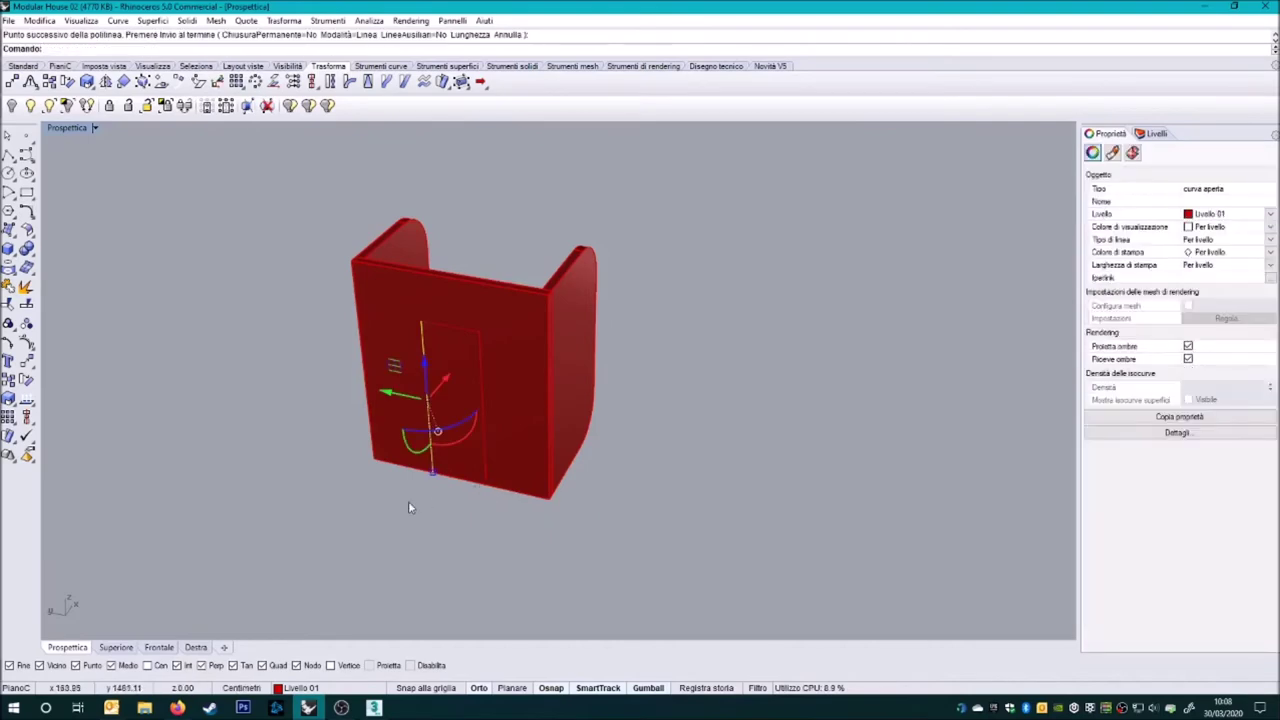
- Extrude a rectangular box and subtract it from the wall to open a doorway
{"action": "left_click", "coordinate": [26, 268]}
{"action": "left_click", "coordinate": [450, 328]}
{"action": "left_click", "coordinate": [356, 442]}
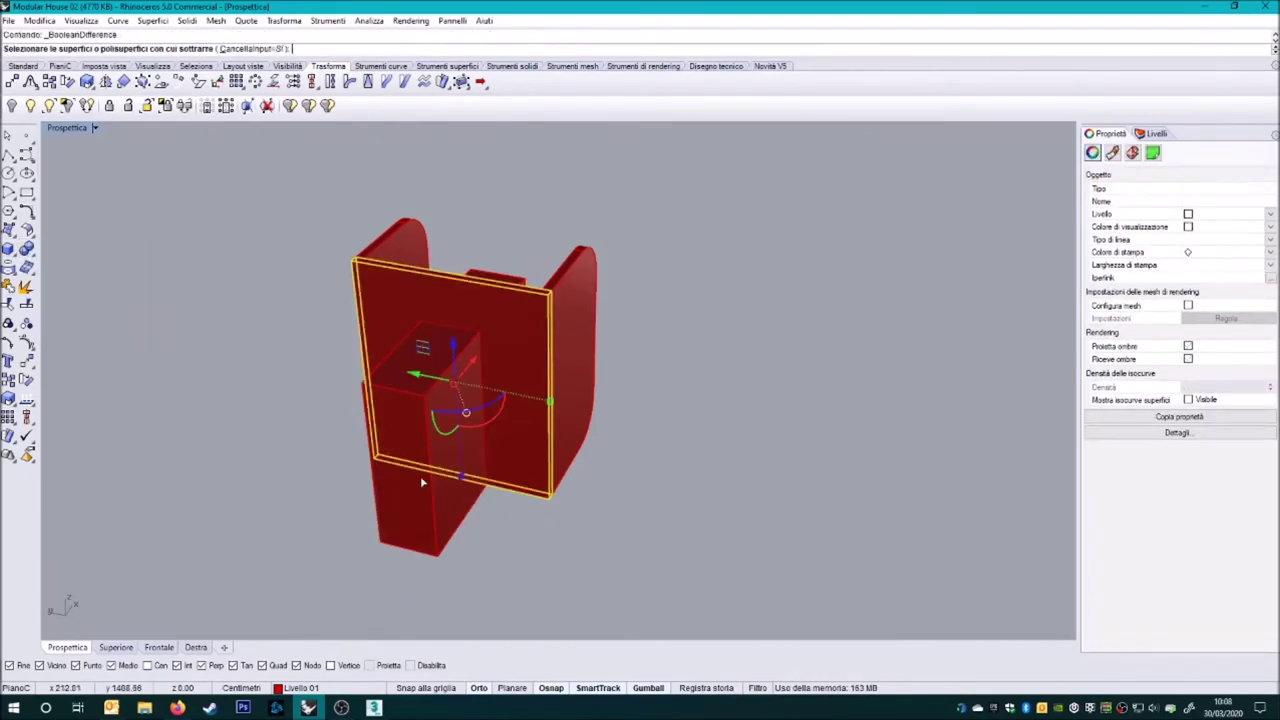
{"action": "key", "text": "Return"}
- Try merging the cut wall's coplanar faces with the solid editing tools
{"action": "right_click_drag", "start_coordinate": [423, 514], "coordinate": [471, 491]}
{"action": "left_click", "coordinate": [360, 262]}
{"action": "key", "text": "Escape"}
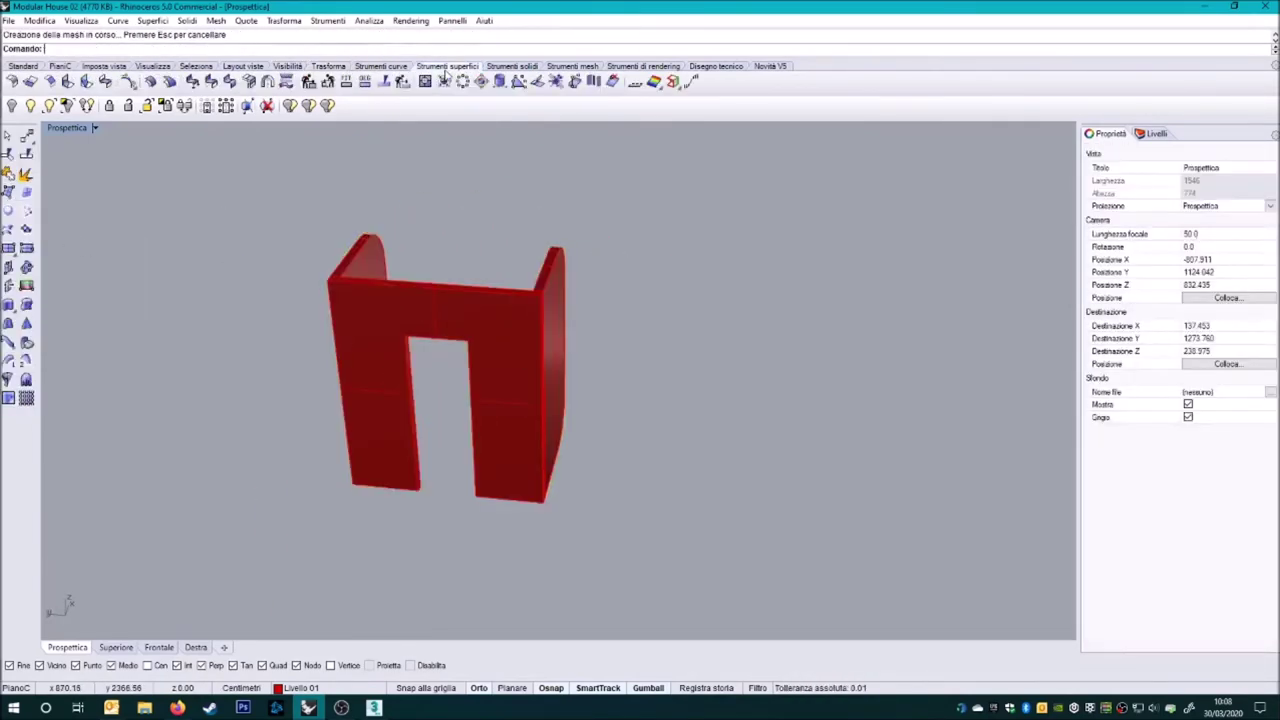
{"action": "left_click", "coordinate": [512, 65]}
{"action": "left_click", "coordinate": [148, 81]}
{"action": "right_click_drag", "start_coordinate": [440, 367], "coordinate": [382, 510]}
{"action": "scroll", "coordinate": [410, 411], "scroll_direction": "up", "scroll_amount": 5}
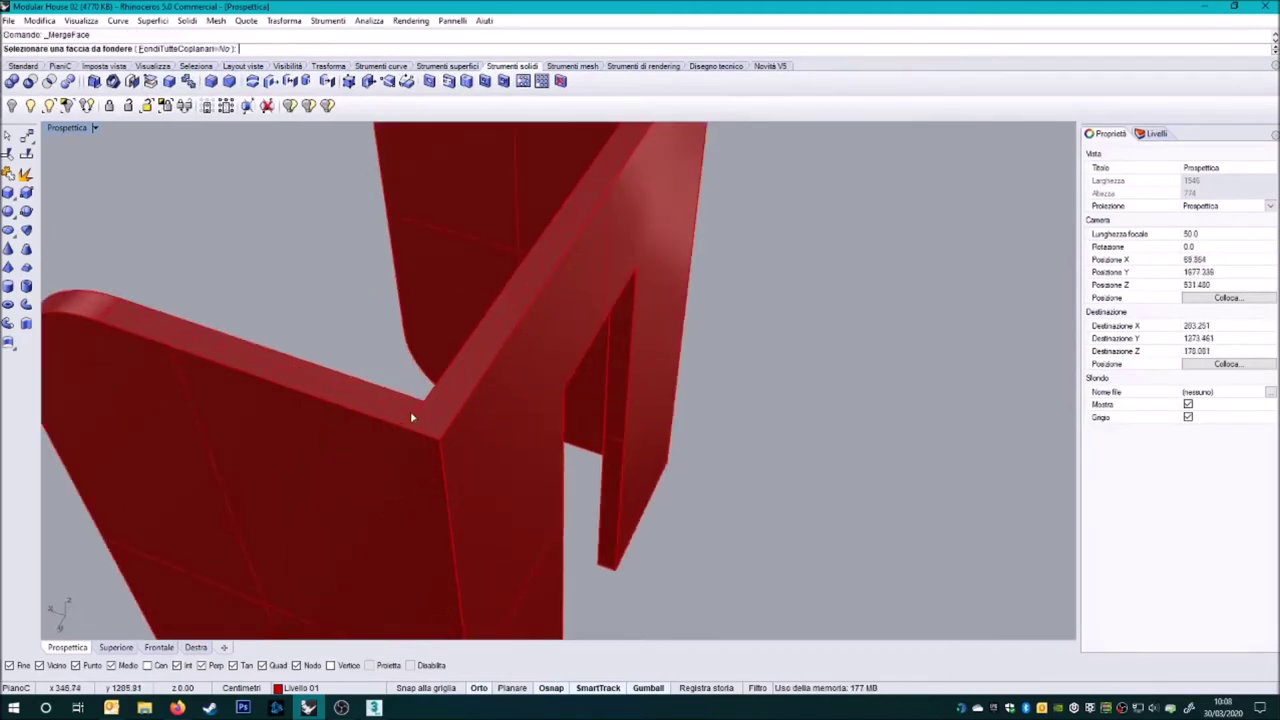
{"action": "right_click_drag", "start_coordinate": [410, 411], "coordinate": [574, 314]}
{"action": "scroll", "coordinate": [389, 431], "scroll_direction": "down", "scroll_amount": 5}
{"action": "right_click_drag", "start_coordinate": [389, 431], "coordinate": [588, 402]}
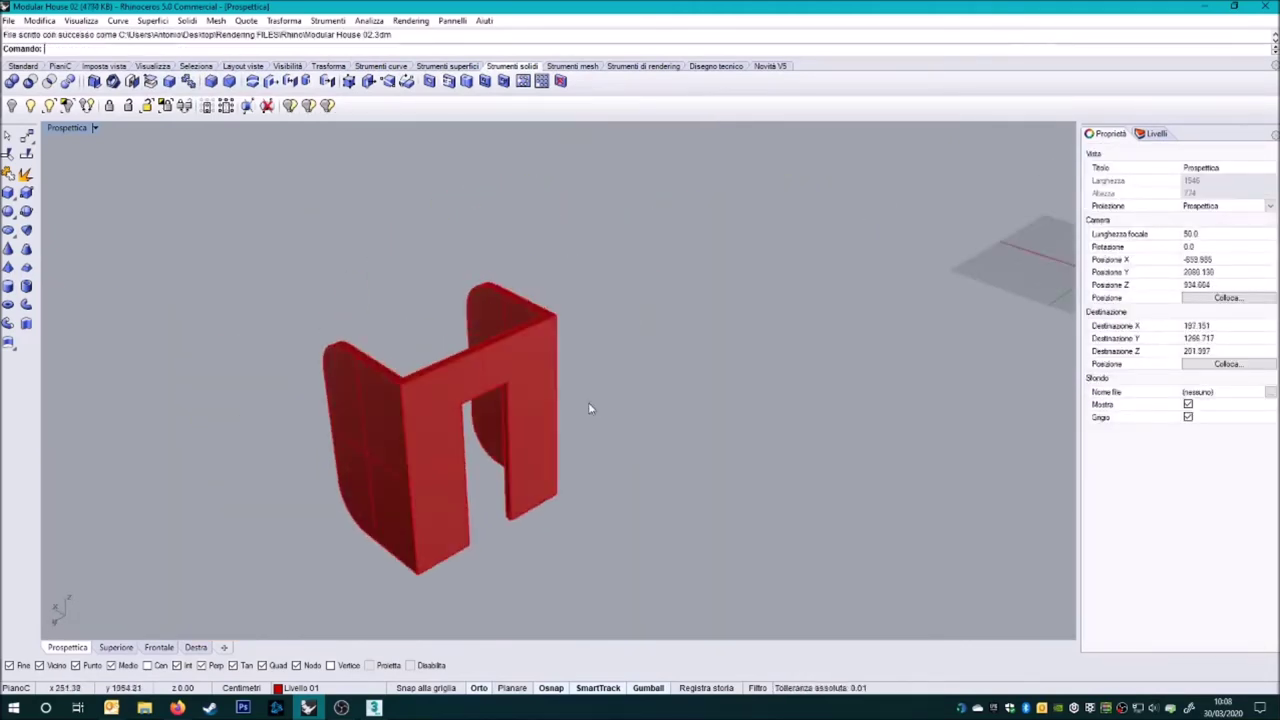
- Create a pink Pareti interne layer and put the wall on it
{"action": "left_click", "coordinate": [588, 402]}
{"action": "left_click", "coordinate": [1156, 133]}
{"action": "type", "text": "Pil"}
{"action": "left_click", "coordinate": [1212, 233]}
{"action": "scroll", "coordinate": [550, 350], "scroll_direction": "down", "scroll_amount": 5}
{"action": "left_click", "coordinate": [550, 434]}
{"action": "left_click", "coordinate": [694, 471]}
{"action": "left_click", "coordinate": [1105, 133]}
{"action": "left_click", "coordinate": [1228, 213]}
{"action": "left_click", "coordinate": [1212, 352]}
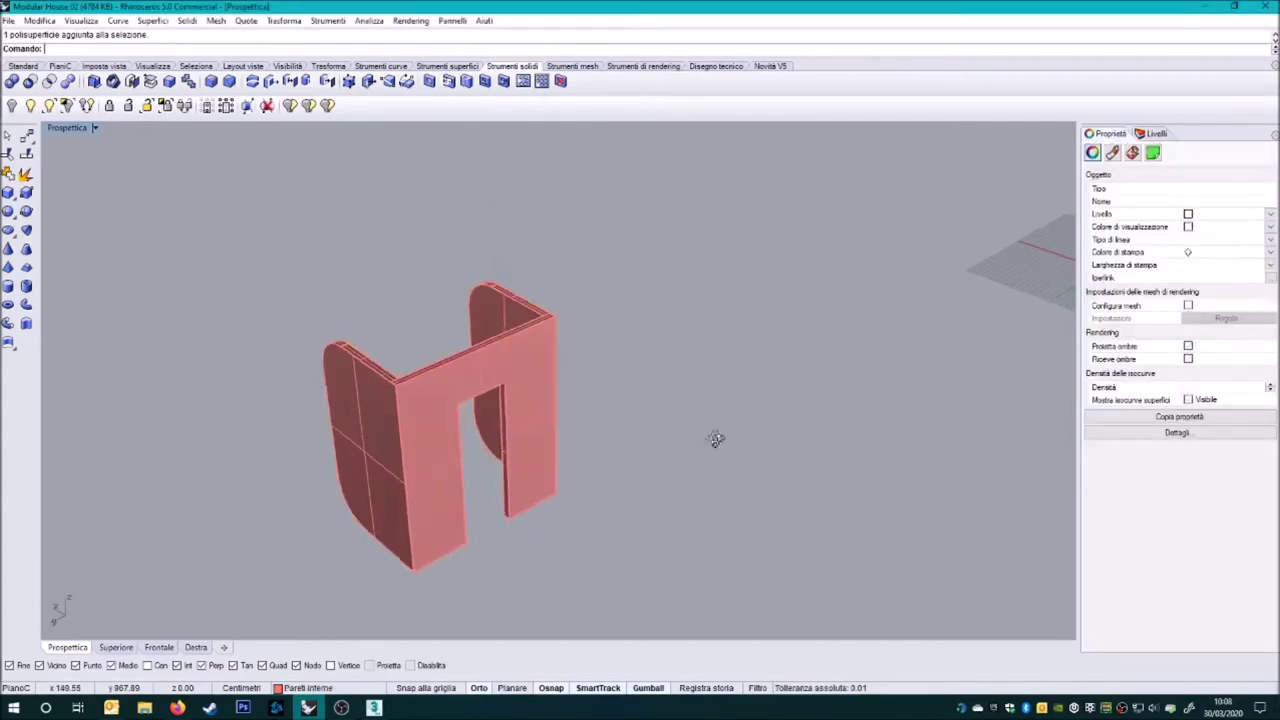
- Unhide the house geometry and select the interior wall
{"action": "key", "text": "ctrl+alt+h"}
{"action": "scroll", "coordinate": [528, 423], "scroll_direction": "up", "scroll_amount": 5}
{"action": "scroll", "coordinate": [549, 391], "scroll_direction": "up", "scroll_amount": 2}
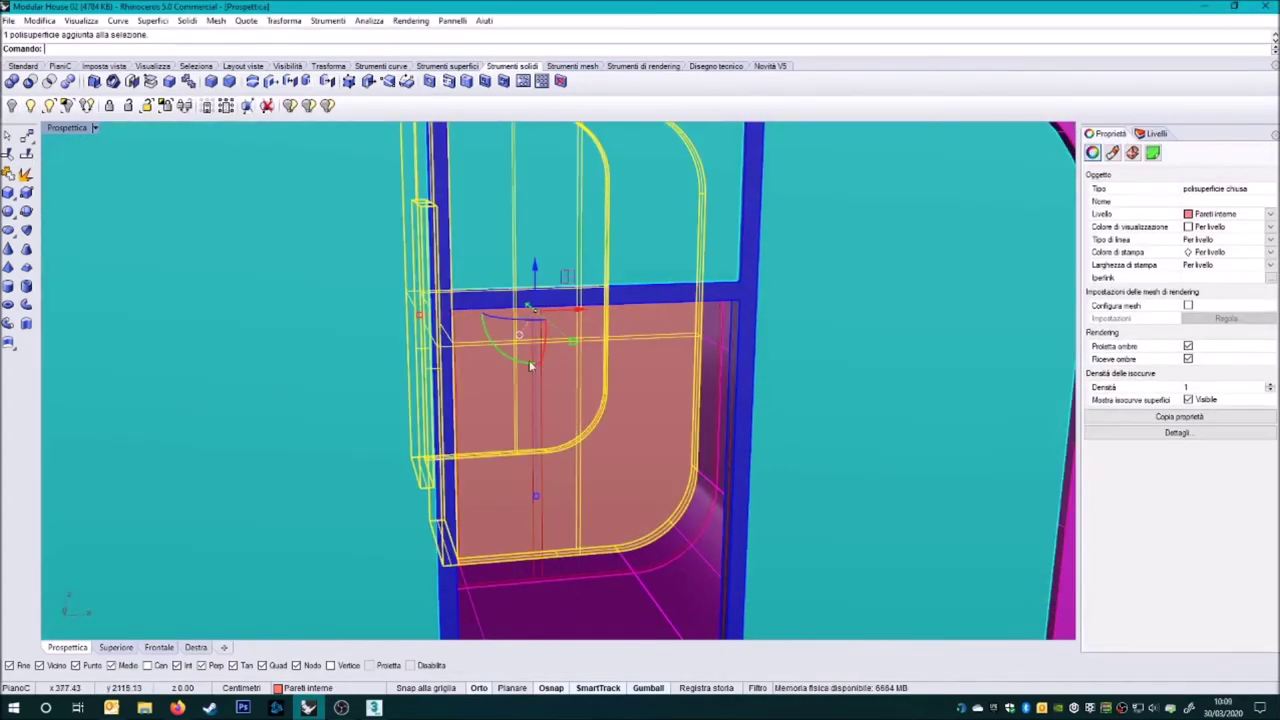
{"action": "left_click", "coordinate": [23, 66]}
{"action": "left_click", "coordinate": [617, 430]}
{"action": "scroll", "coordinate": [617, 404], "scroll_direction": "down", "scroll_amount": 5}
{"action": "left_click", "coordinate": [371, 486]}
- Export the selected wall as Pare x 3D
{"action": "left_click", "coordinate": [7, 20]}
{"action": "left_click", "coordinate": [60, 190]}
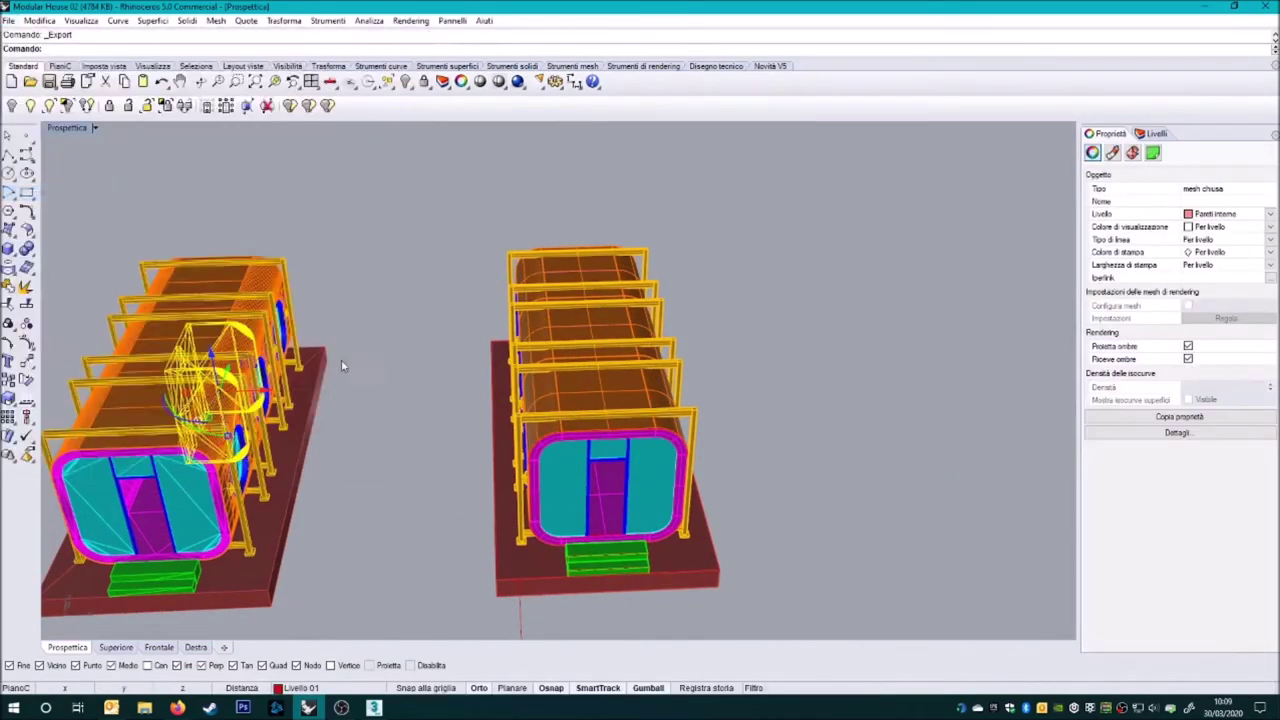
{"action": "left_click", "coordinate": [152, 148]}
{"action": "double_click", "coordinate": [104, 473]}
{"action": "type", "text": "Pare"}
{"action": "key", "text": "Return"}
{"action": "key", "text": "Return"}
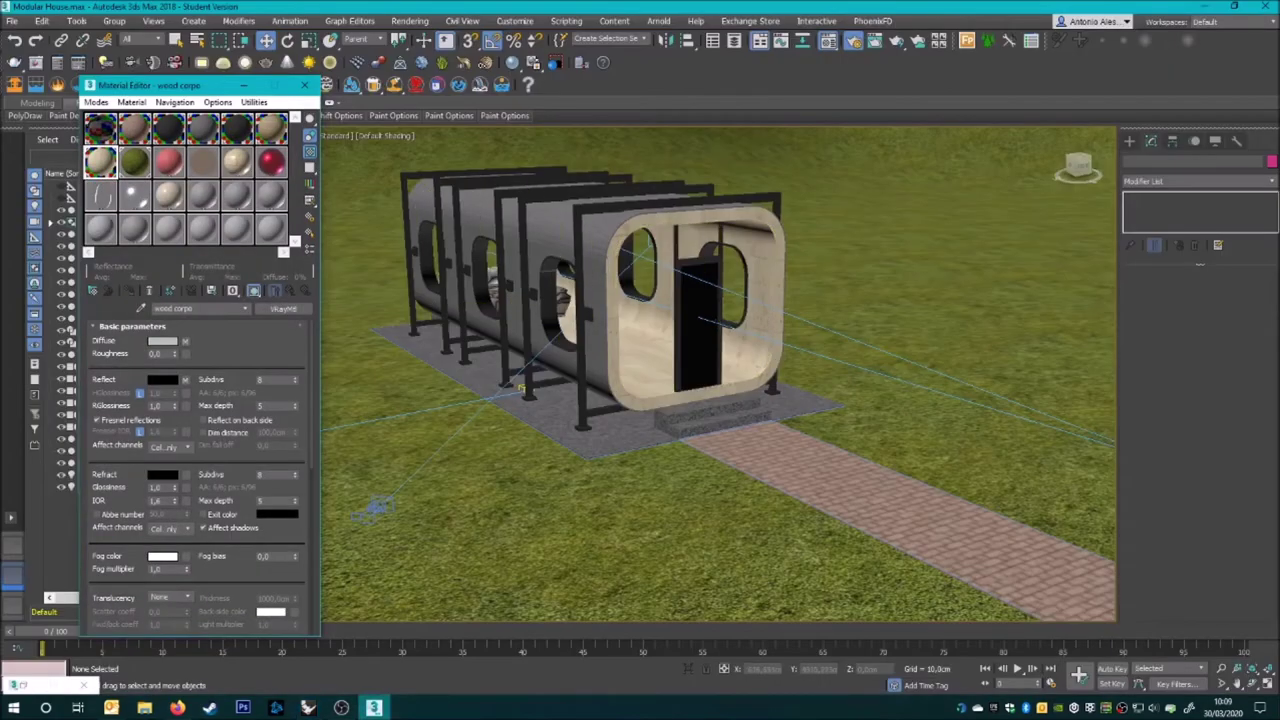
- Merge the exported Pare x 3D walls into the 3ds Max scene
{"action": "left_click", "coordinate": [13, 20]}
{"action": "left_click", "coordinate": [185, 225]}
{"action": "left_click", "coordinate": [275, 69]}
{"action": "double_click", "coordinate": [120, 147]}
{"action": "double_click", "coordinate": [120, 147]}
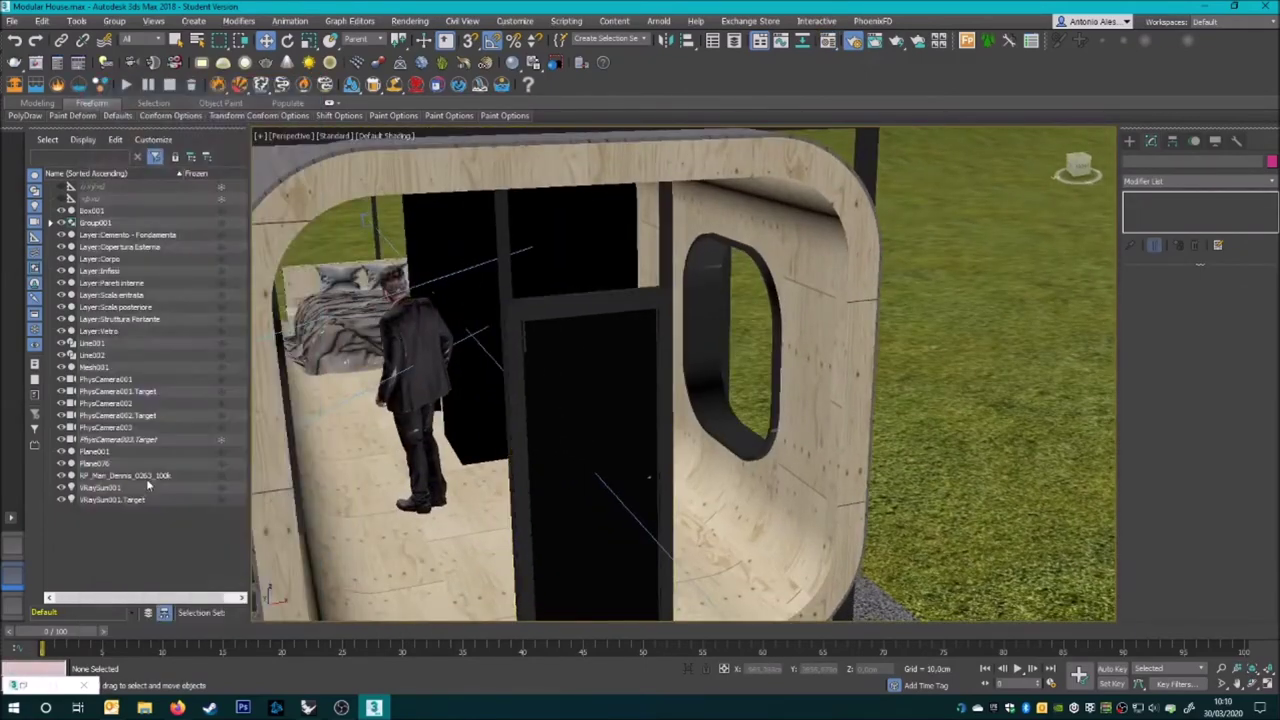
- Paste the UVW Map and VRayDisplacementMod modifiers onto the Pareti interne walls
{"action": "left_click", "coordinate": [148, 440]}
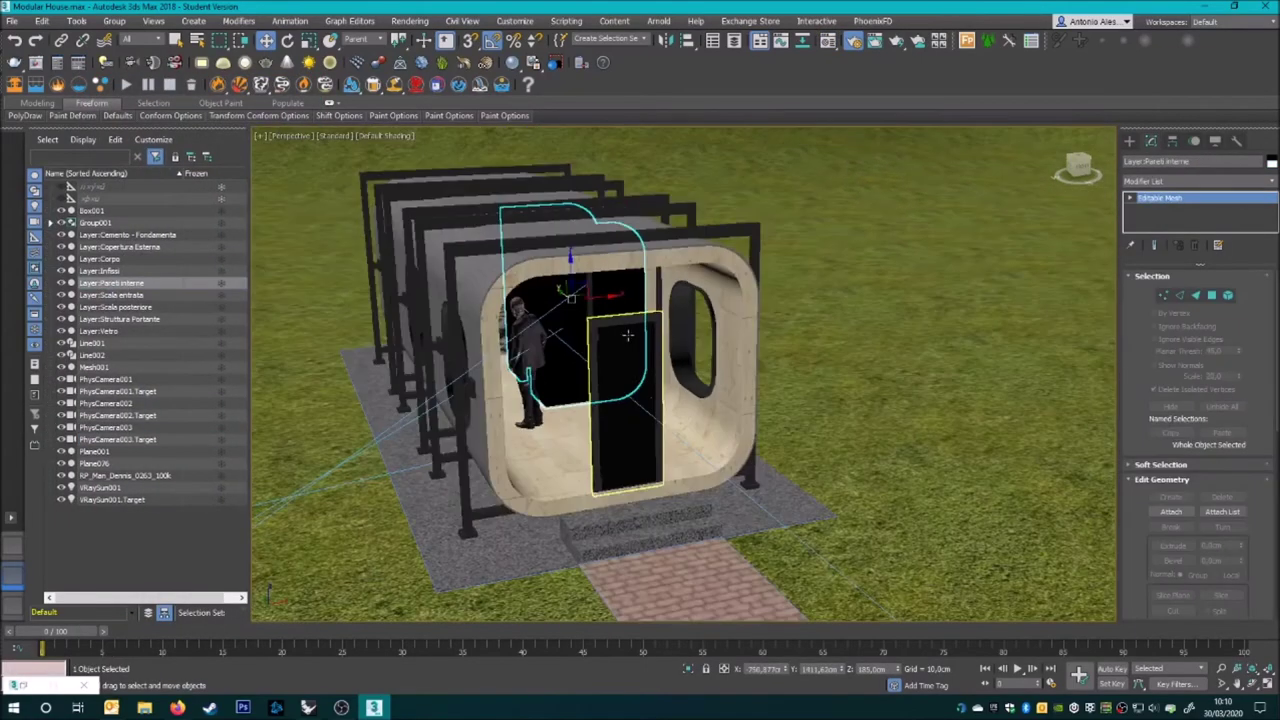
{"action": "right_click", "coordinate": [1185, 217]}
{"action": "left_click", "coordinate": [1200, 345]}
{"action": "left_click", "coordinate": [304, 85]}
{"action": "left_click", "coordinate": [110, 283]}
{"action": "right_click", "coordinate": [1192, 213]}
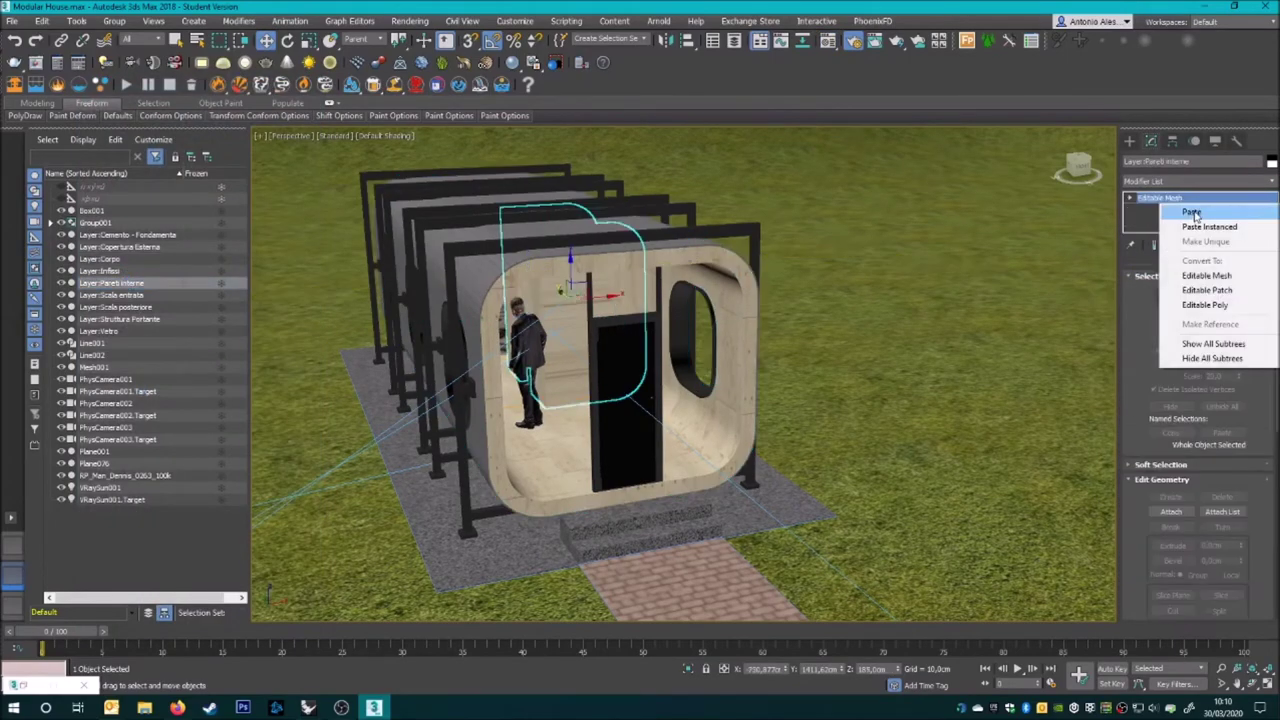
{"action": "left_click", "coordinate": [1192, 213]}
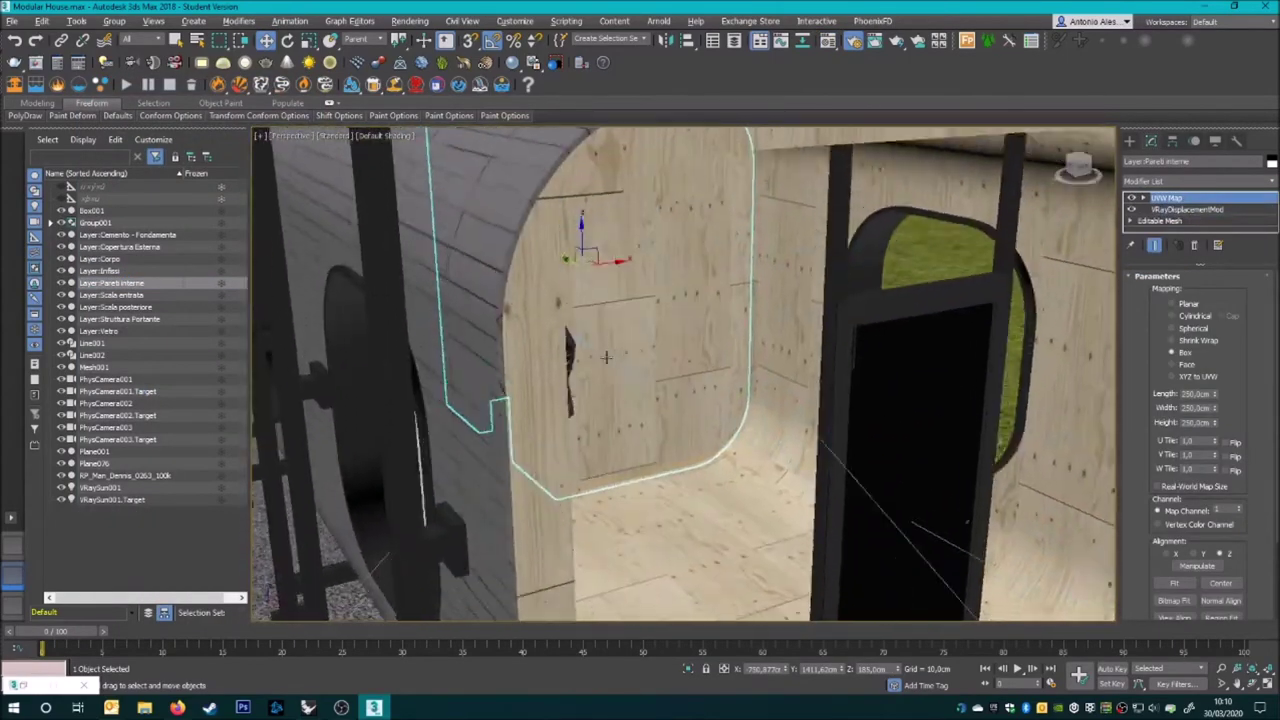
- Inspect the plywood-textured walls, then return to the PhysCamera003 view
{"action": "left_click_drag", "start_coordinate": [1165, 198], "coordinate": [1168, 215]}
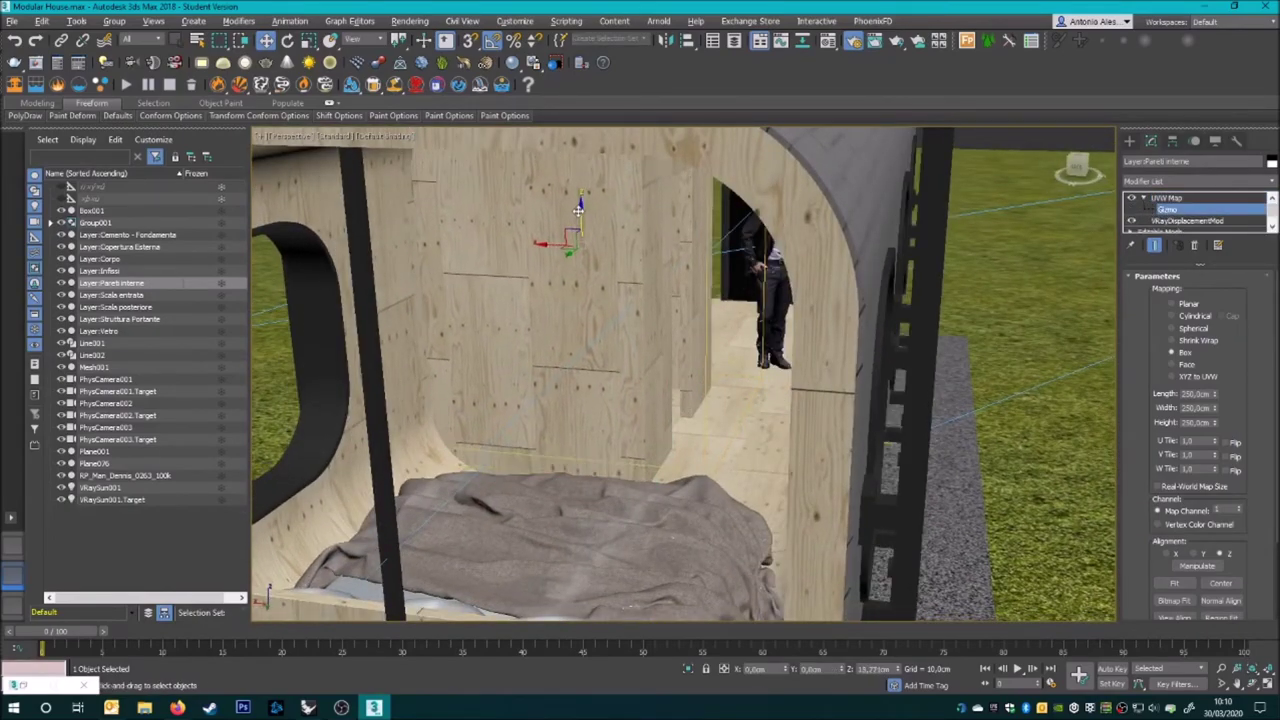
{"action": "left_click", "coordinate": [1166, 198]}
{"action": "key", "text": "z"}
{"action": "middle_click_drag", "start_coordinate": [850, 344], "coordinate": [785, 190], "text": "alt"}
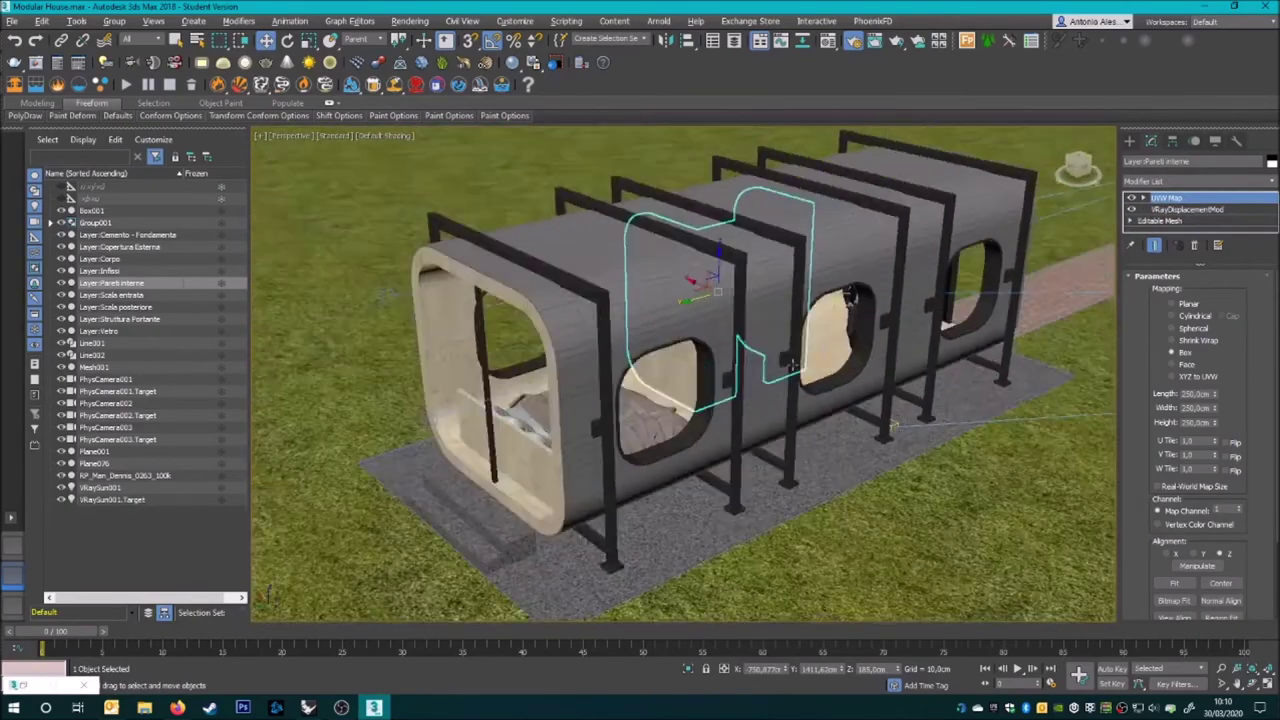
{"action": "key", "text": "ctrl+d"}
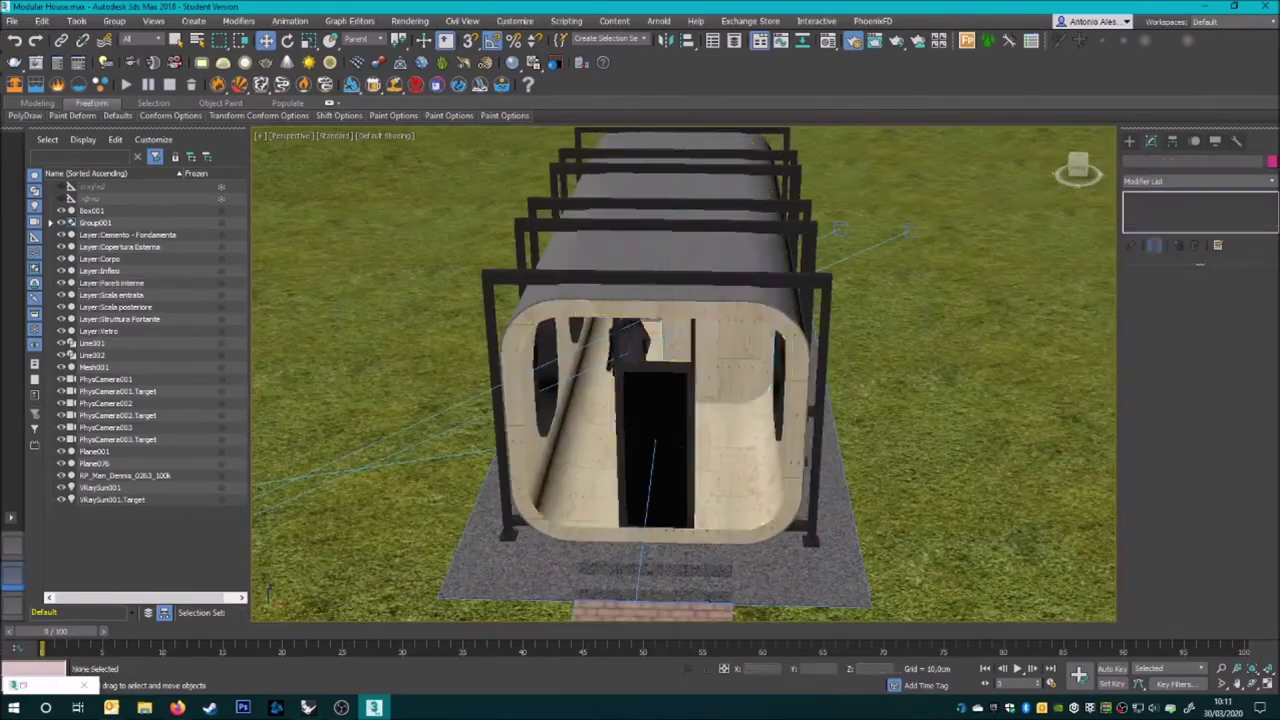
{"action": "key", "text": "c"}
- Filter the 3dsky.org 'small kitchen' results to free V-Ray models
{"action": "type", "text": "3dsky"}
{"action": "key", "text": "Return"}
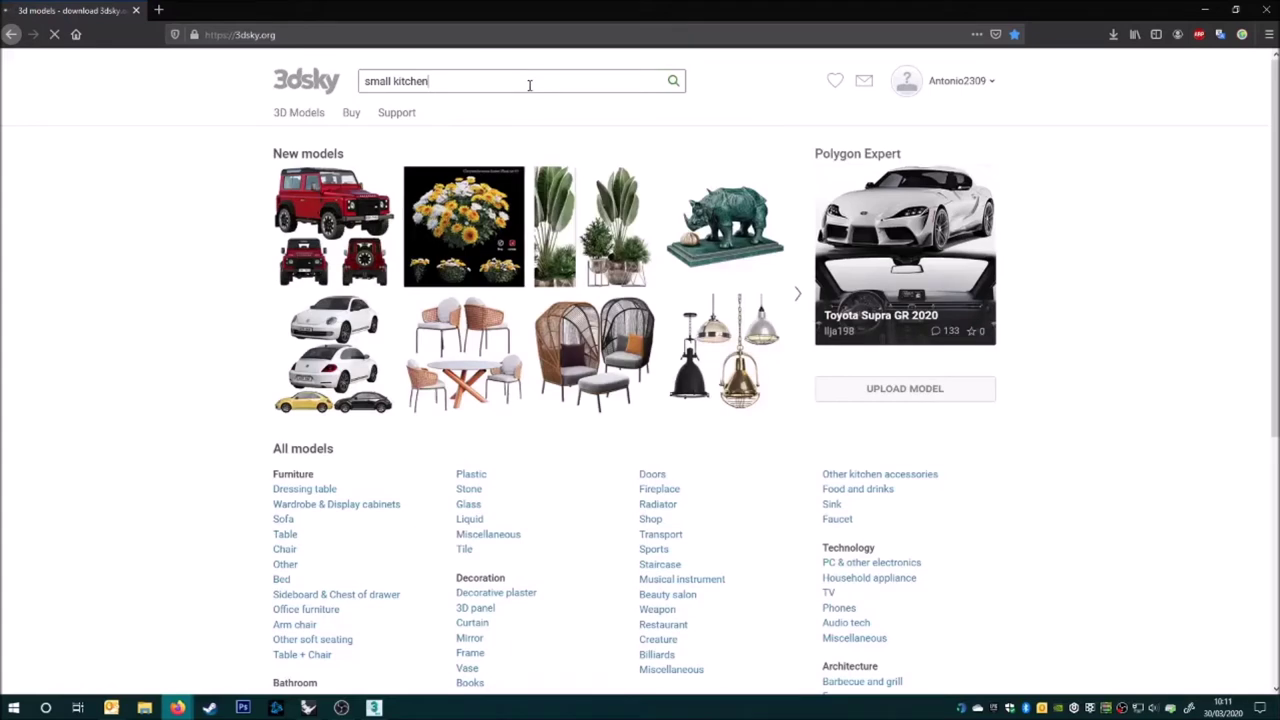
{"action": "left_click", "coordinate": [453, 192]}
{"action": "left_click", "coordinate": [576, 186]}
{"action": "left_click", "coordinate": [580, 217]}
- Browse the 26 free results and begin typing 'small kitchen' in a new tab
{"action": "scroll", "coordinate": [190, 314], "scroll_direction": "down", "scroll_amount": 1}
{"action": "scroll", "coordinate": [182, 376], "scroll_direction": "down", "scroll_amount": 2}
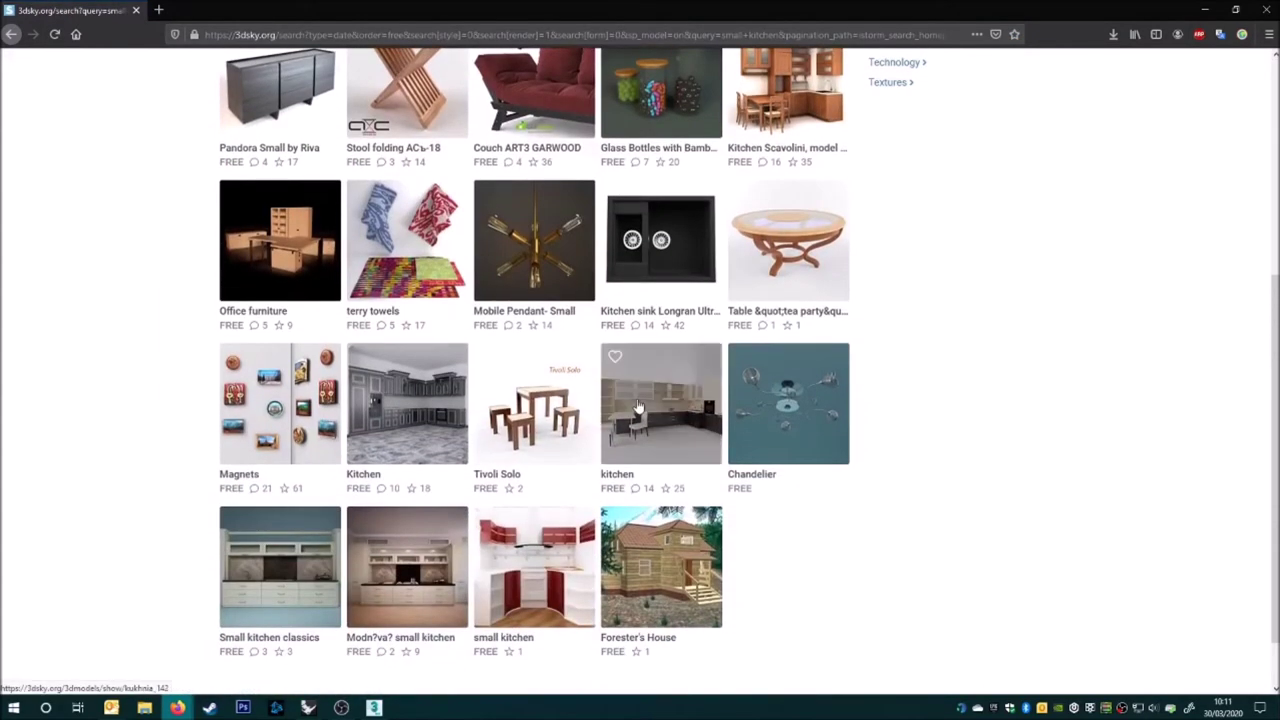
{"action": "scroll", "coordinate": [120, 377], "scroll_direction": "up", "scroll_amount": 5}
{"action": "key", "text": "ctrl+t"}
{"action": "type", "text": "small kitchen"}
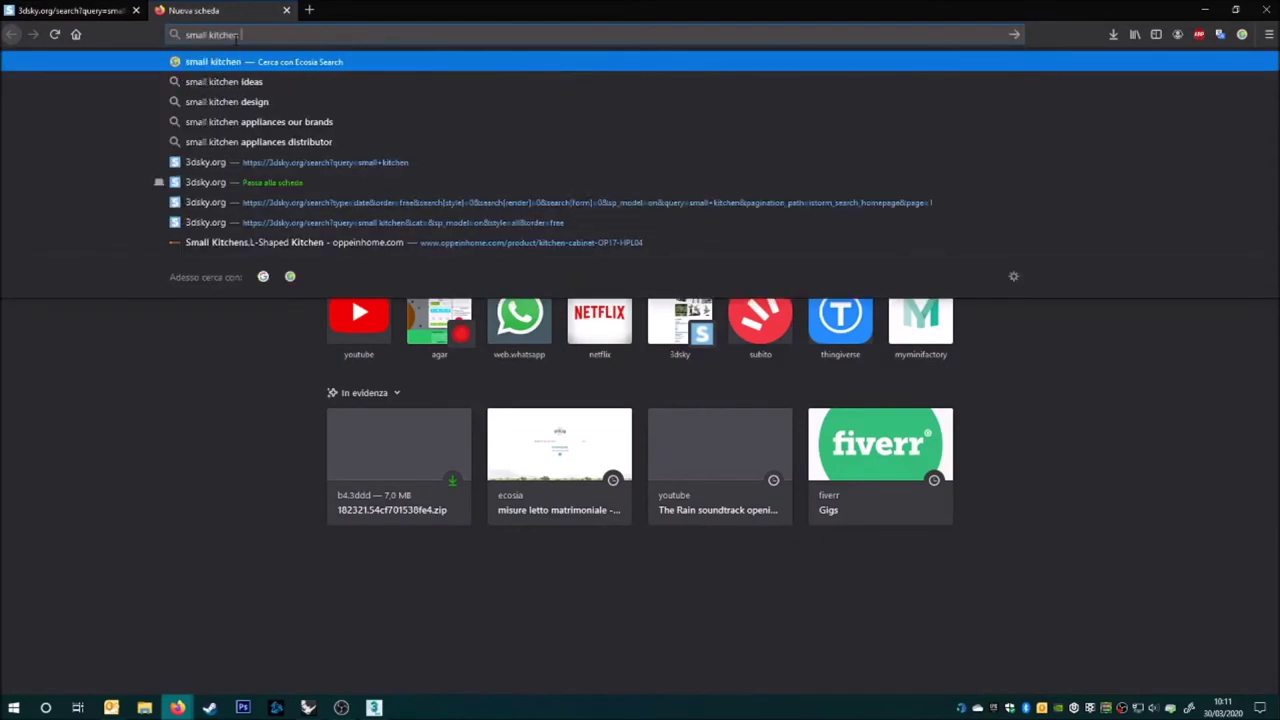
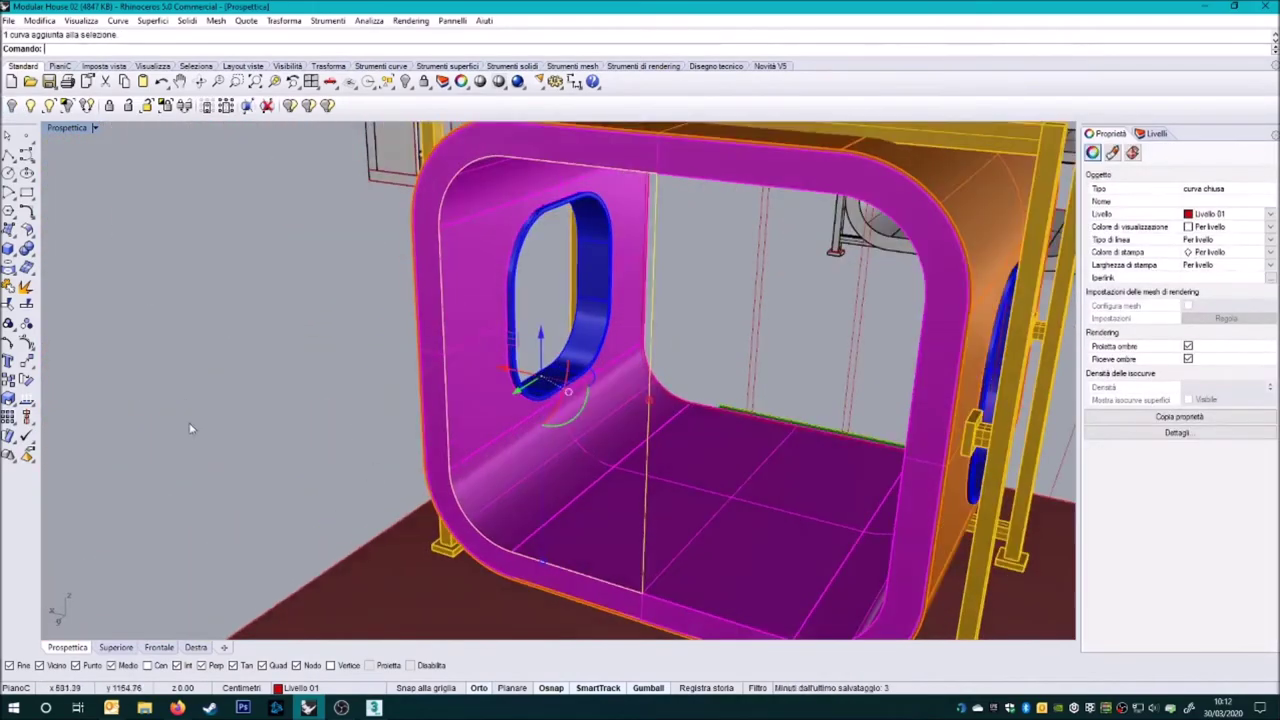
- Draw a polyline profile along the pod's curved inner floor corner
{"action": "left_click", "coordinate": [9, 155]}
{"action": "right_click_drag", "start_coordinate": [650, 347], "coordinate": [668, 340]}
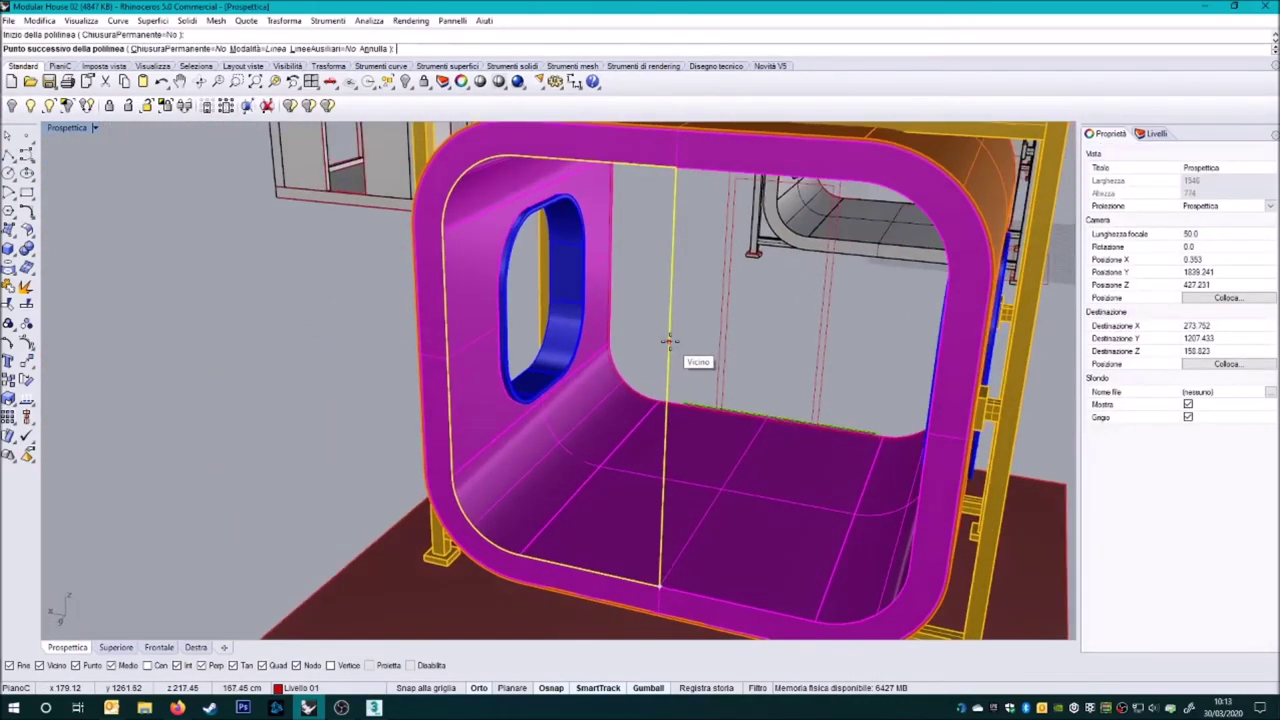
{"action": "left_click", "coordinate": [447, 423]}
{"action": "right_click", "coordinate": [486, 437]}
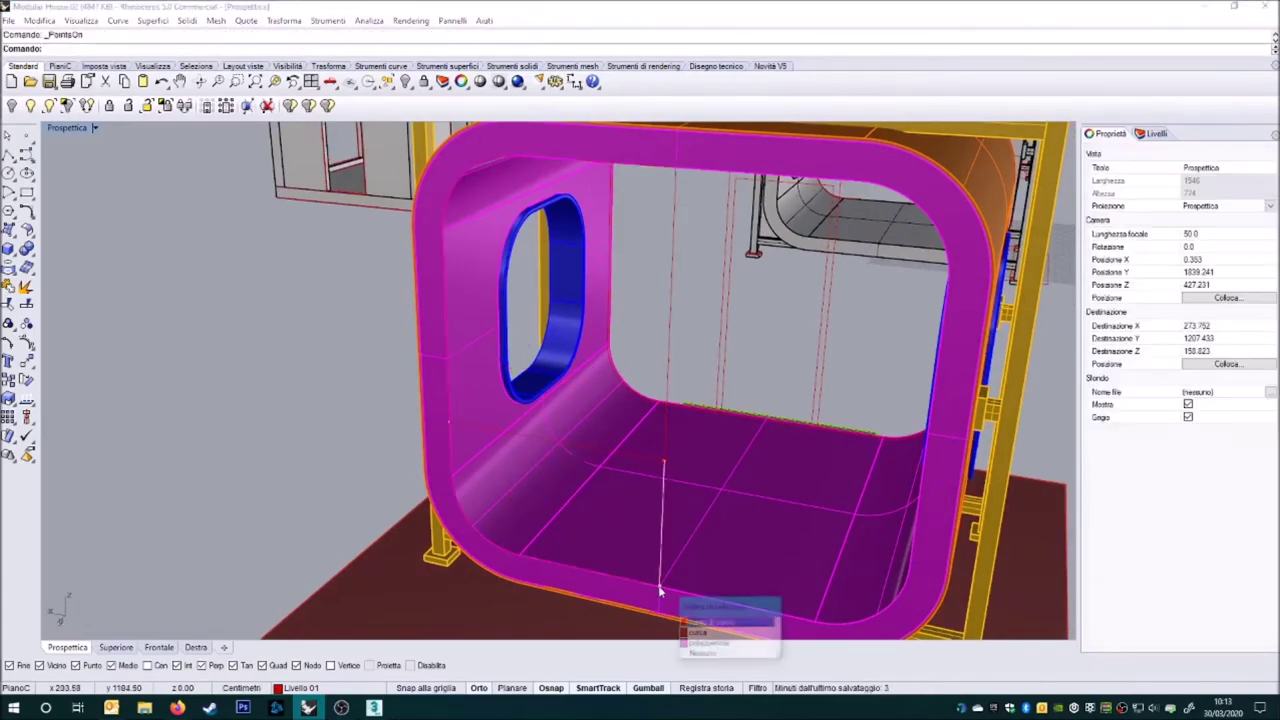
- Trim the unwanted curve piece and join the profile into one closed curve
{"action": "left_click", "coordinate": [640, 462]}
{"action": "key", "text": "Escape"}
{"action": "left_click", "coordinate": [641, 453]}
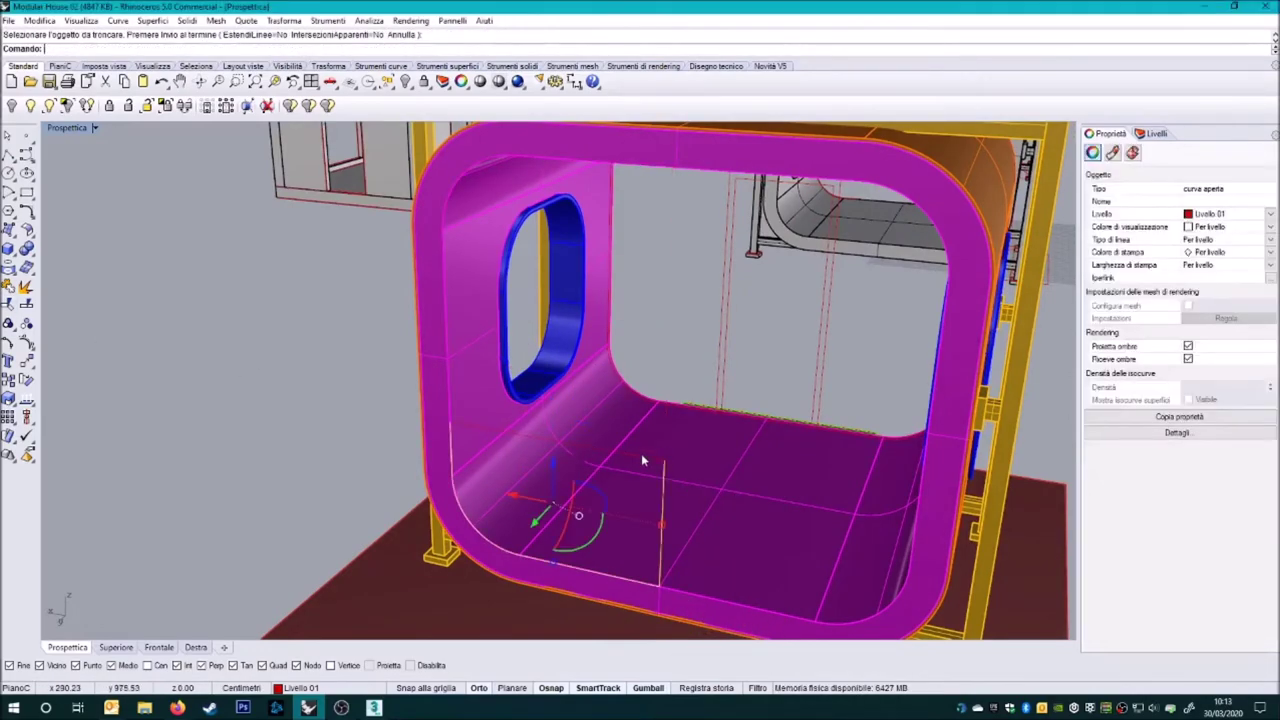
{"action": "scroll", "coordinate": [641, 453], "scroll_direction": "down", "scroll_amount": 4}
{"action": "right_click_drag", "start_coordinate": [612, 496], "coordinate": [600, 485]}
{"action": "scroll", "coordinate": [600, 485], "scroll_direction": "up", "scroll_amount": 4}
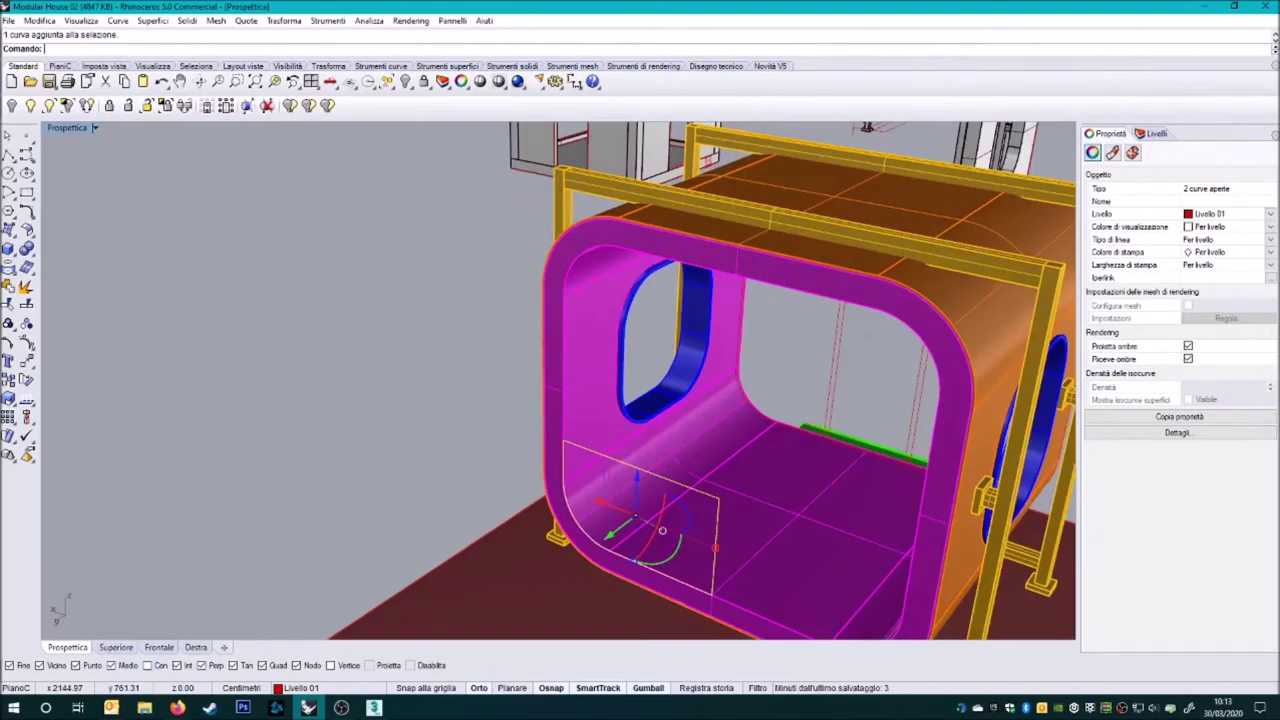
{"action": "key", "text": "Return"}
{"action": "left_click", "coordinate": [597, 460]}
{"action": "left_click", "coordinate": [660, 484]}
{"action": "right_click_drag", "start_coordinate": [660, 484], "coordinate": [213, 378]}
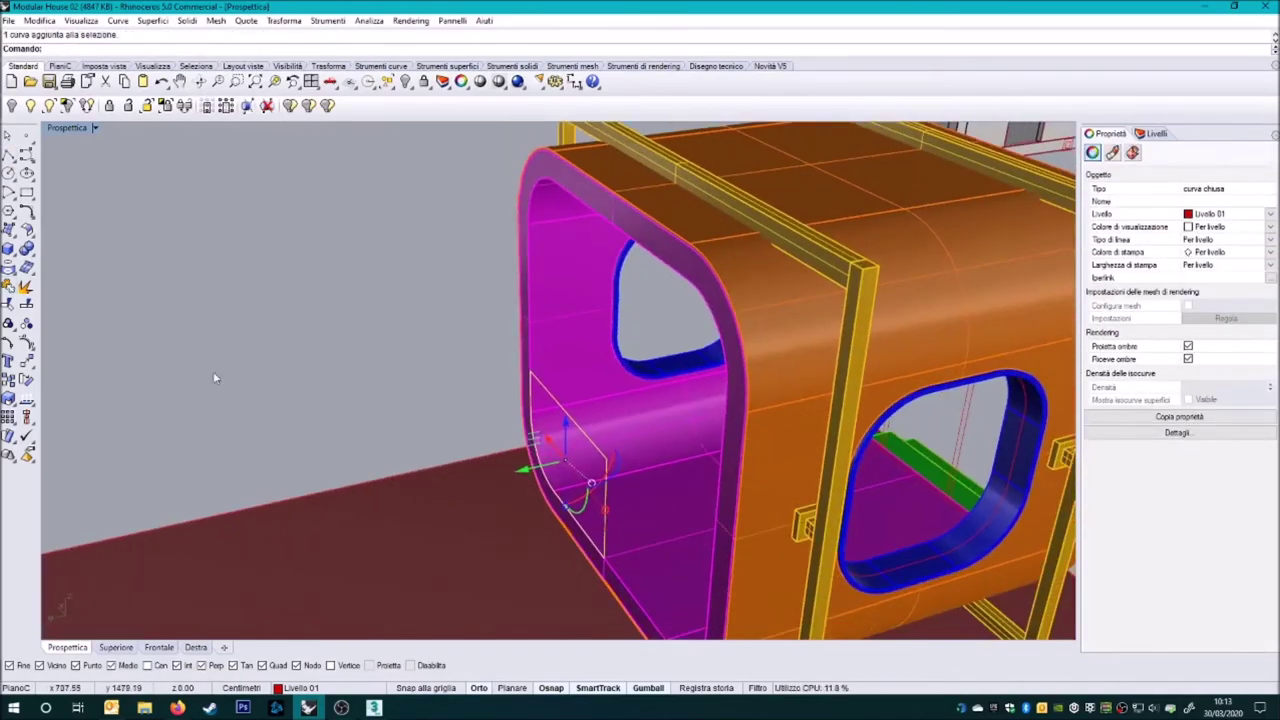
- Extrude the closed profile into the red cabinet solid with a rounded end
{"action": "left_click", "coordinate": [46, 273]}
{"action": "left_click", "coordinate": [661, 488]}
{"action": "mouse_move", "coordinate": [529, 451]}
{"action": "right_mouse_down"}
{"action": "mouse_move", "coordinate": [485, 473]}
{"action": "mouse_move", "coordinate": [455, 320]}
{"action": "right_mouse_up"}
{"action": "scroll", "coordinate": [485, 473], "scroll_direction": "up", "scroll_amount": 4}
{"action": "scroll", "coordinate": [455, 320], "scroll_direction": "up", "scroll_amount": 3}
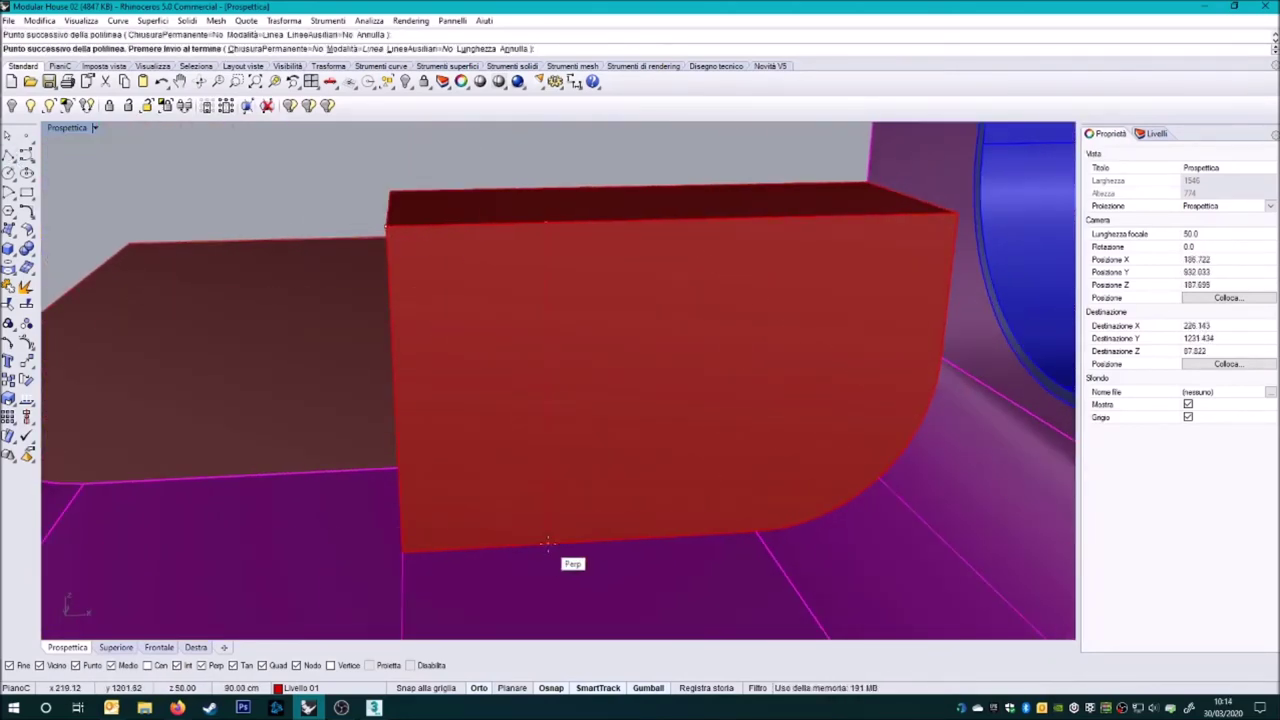
- Move the rectangle outline 5 units onto the cabinet's front face
{"action": "right_click_drag", "start_coordinate": [397, 290], "coordinate": [477, 286]}
{"action": "left_click", "coordinate": [529, 320]}
{"action": "left_click", "coordinate": [560, 334]}
{"action": "left_click", "coordinate": [520, 293]}
{"action": "type", "text": "5"}
{"action": "key", "text": "Return"}
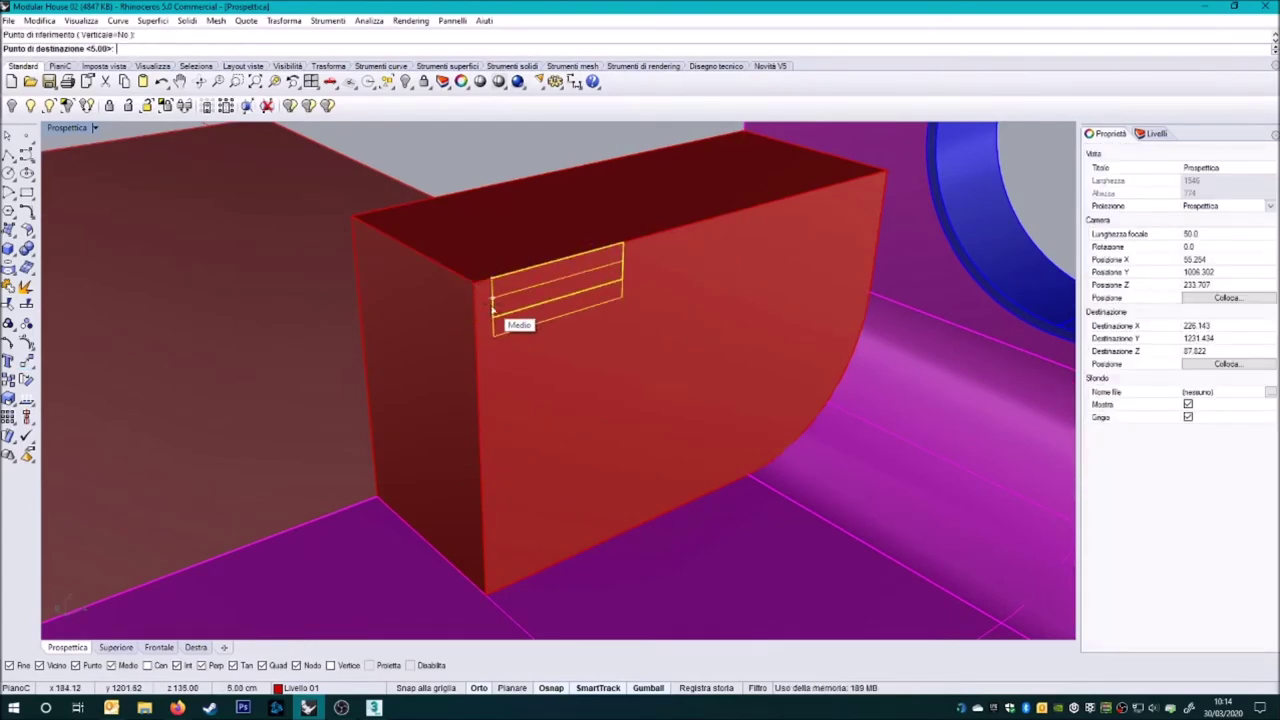
{"action": "left_click", "coordinate": [491, 302]}
{"action": "right_click_drag", "start_coordinate": [491, 302], "coordinate": [35, 278]}
{"action": "key", "text": "Escape"}
- Copy the drawer slot down the cabinet front
{"action": "left_click", "coordinate": [614, 357]}
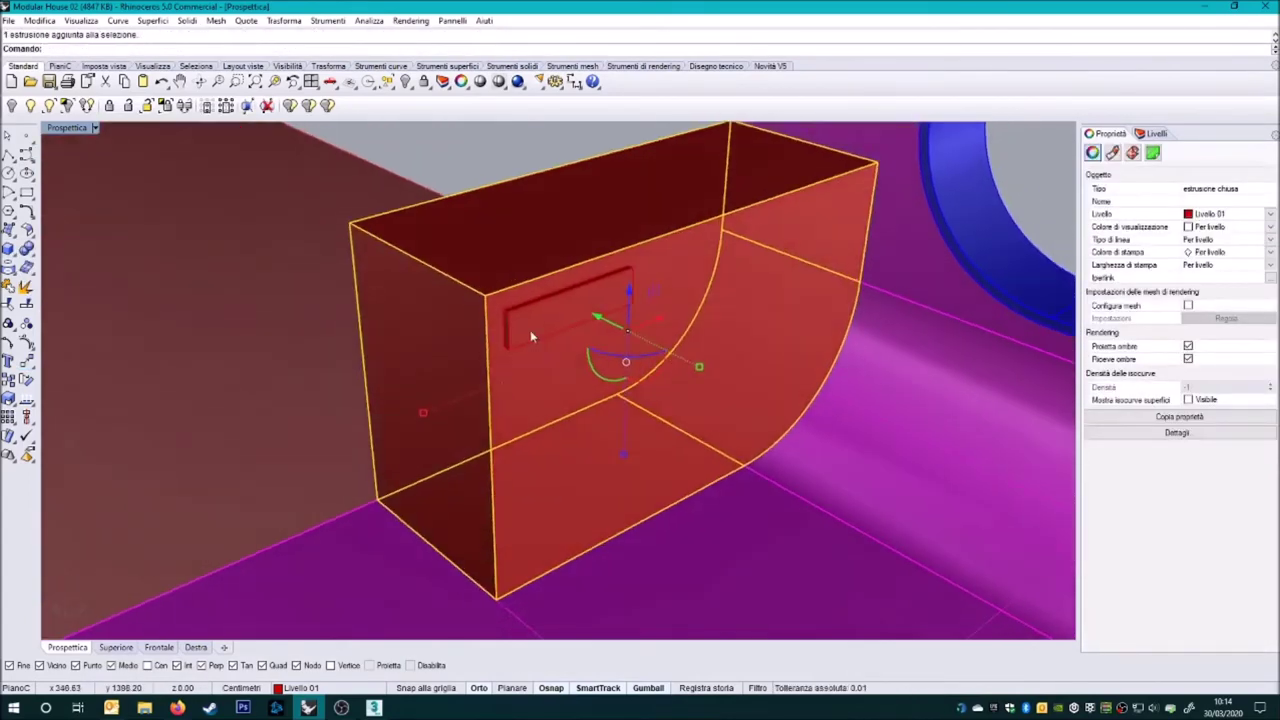
{"action": "left_click", "coordinate": [514, 300]}
{"action": "scroll", "coordinate": [505, 262], "scroll_direction": "up", "scroll_amount": 5}
{"action": "type", "text": "copy"}
{"action": "key", "text": "Return"}
{"action": "scroll", "coordinate": [496, 324], "scroll_direction": "down", "scroll_amount": 2}
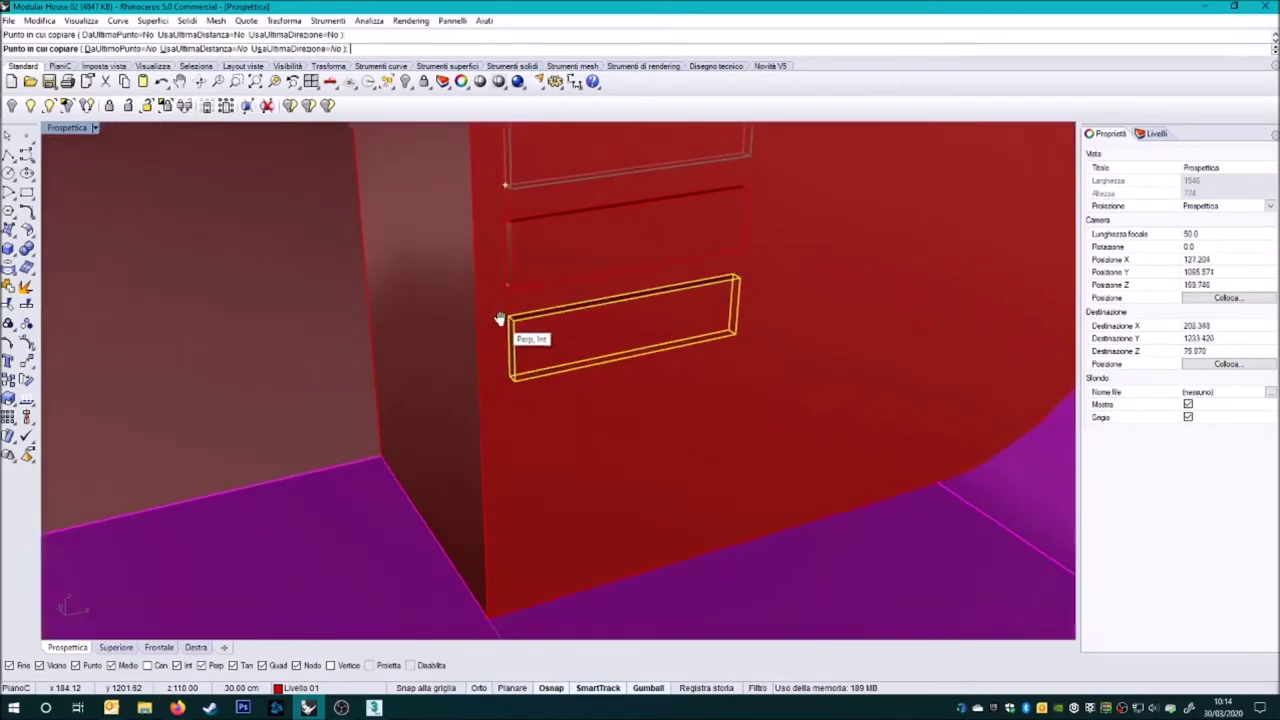
{"action": "key", "text": "Escape"}
{"action": "right_click_drag", "start_coordinate": [514, 506], "coordinate": [285, 430]}
- Start a divider line across the lower drawer front's edge
{"action": "left_click", "coordinate": [497, 362]}
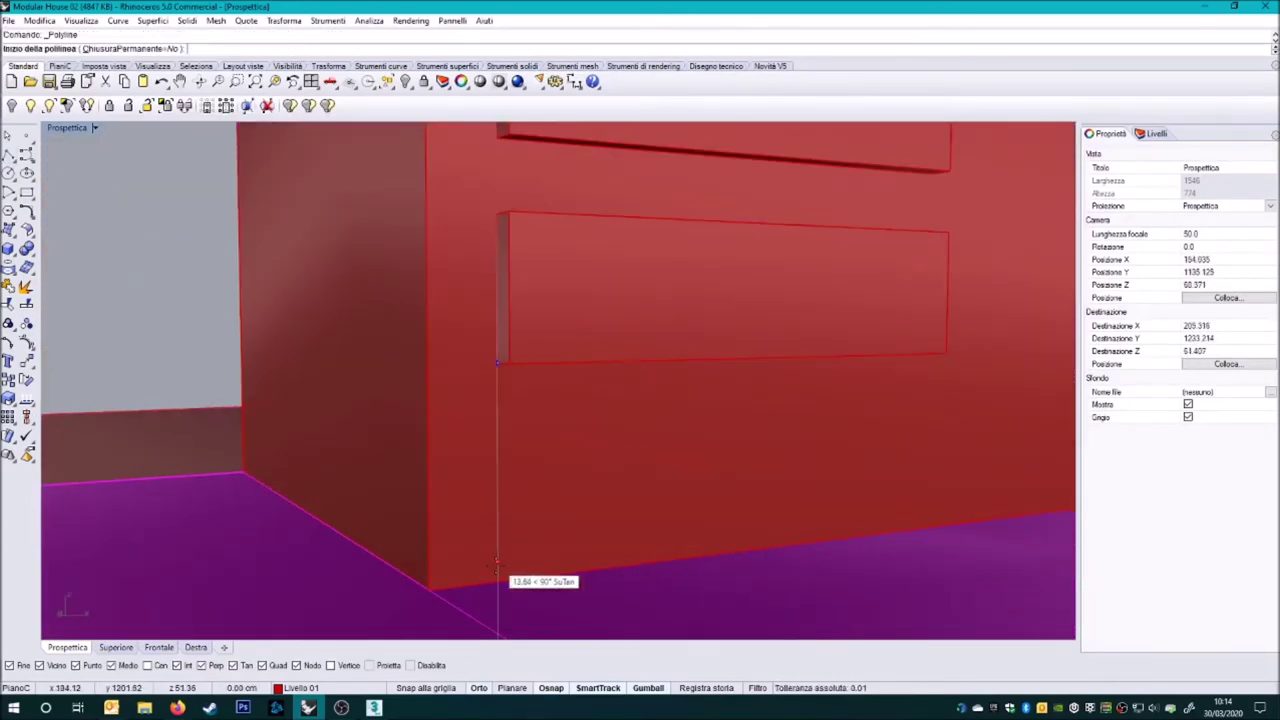
{"action": "left_click", "coordinate": [545, 390]}
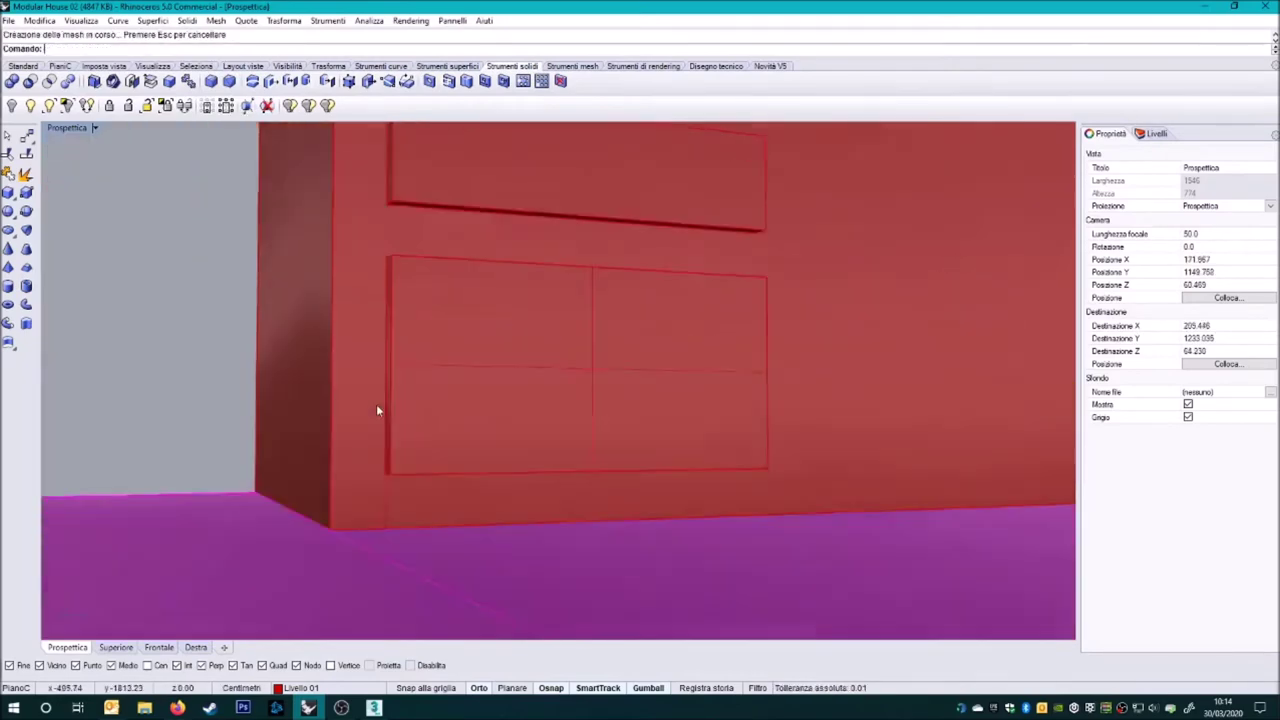
{"action": "scroll", "coordinate": [500, 464], "scroll_direction": "up", "scroll_amount": 3}
{"action": "scroll", "coordinate": [422, 429], "scroll_direction": "up", "scroll_amount": 3}
{"action": "scroll", "coordinate": [422, 429], "scroll_direction": "up", "scroll_amount": 3}
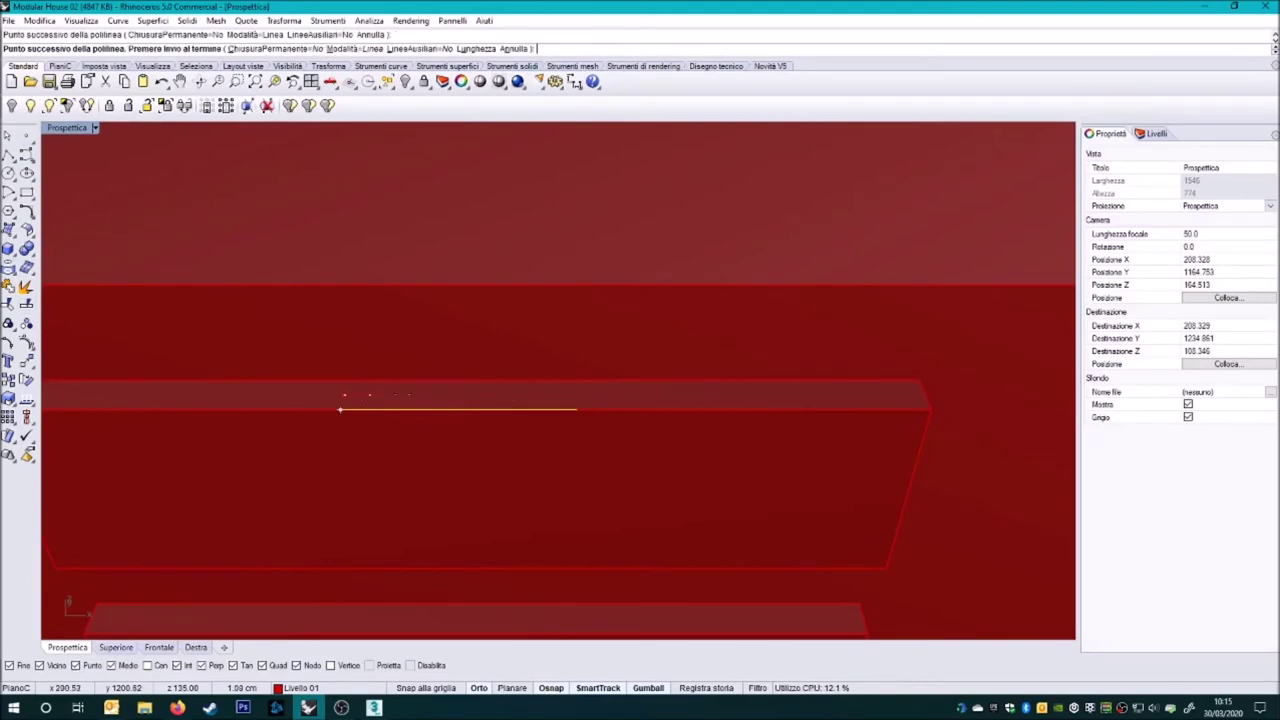
- Extrude the handle line and copy the handle onto the drawers
{"action": "left_click", "coordinate": [577, 409]}
{"action": "key", "text": "Return"}
{"action": "left_click", "coordinate": [26, 286]}
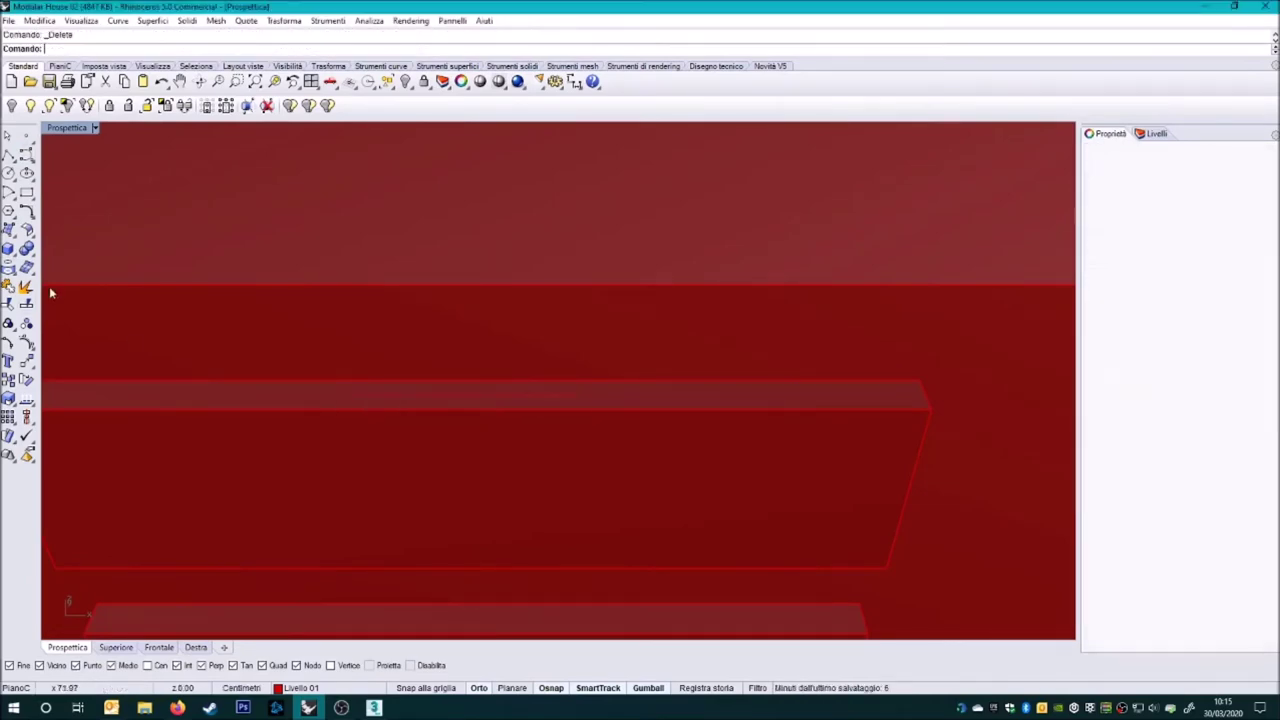
{"action": "type", "text": "-"}
{"action": "key", "text": "Return"}
{"action": "left_click", "coordinate": [365, 445]}
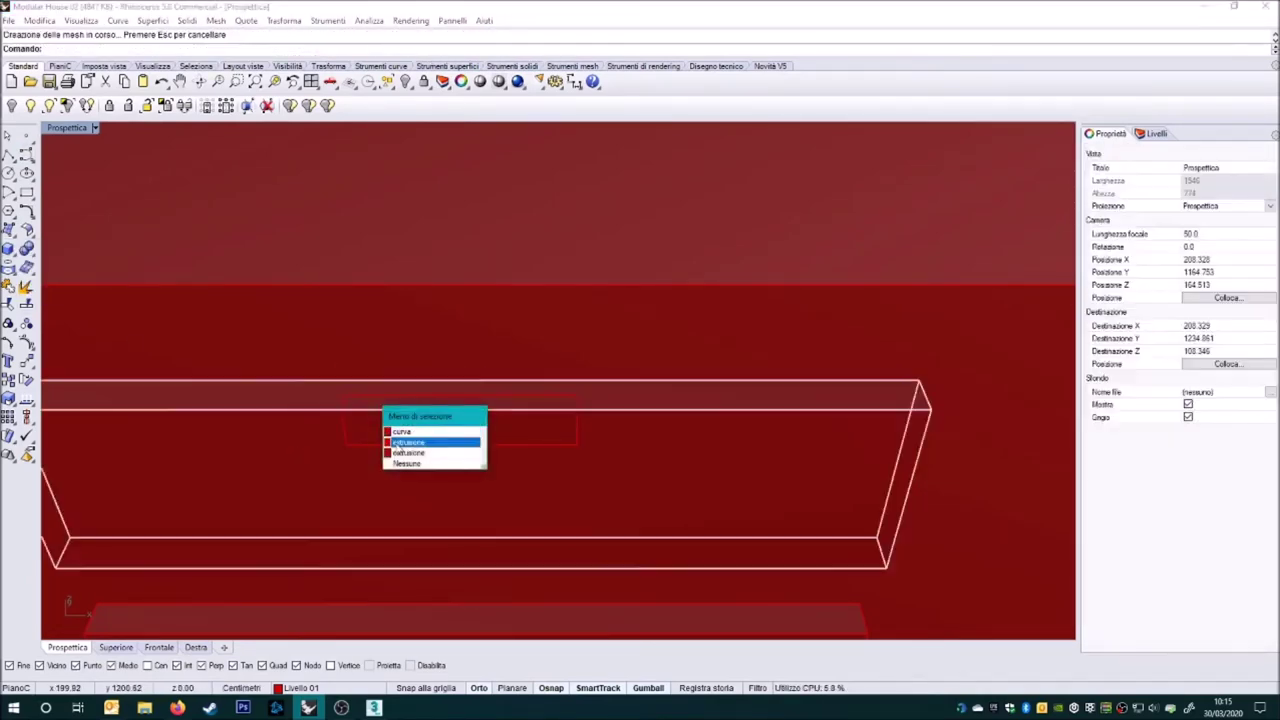
{"action": "left_click", "coordinate": [337, 420]}
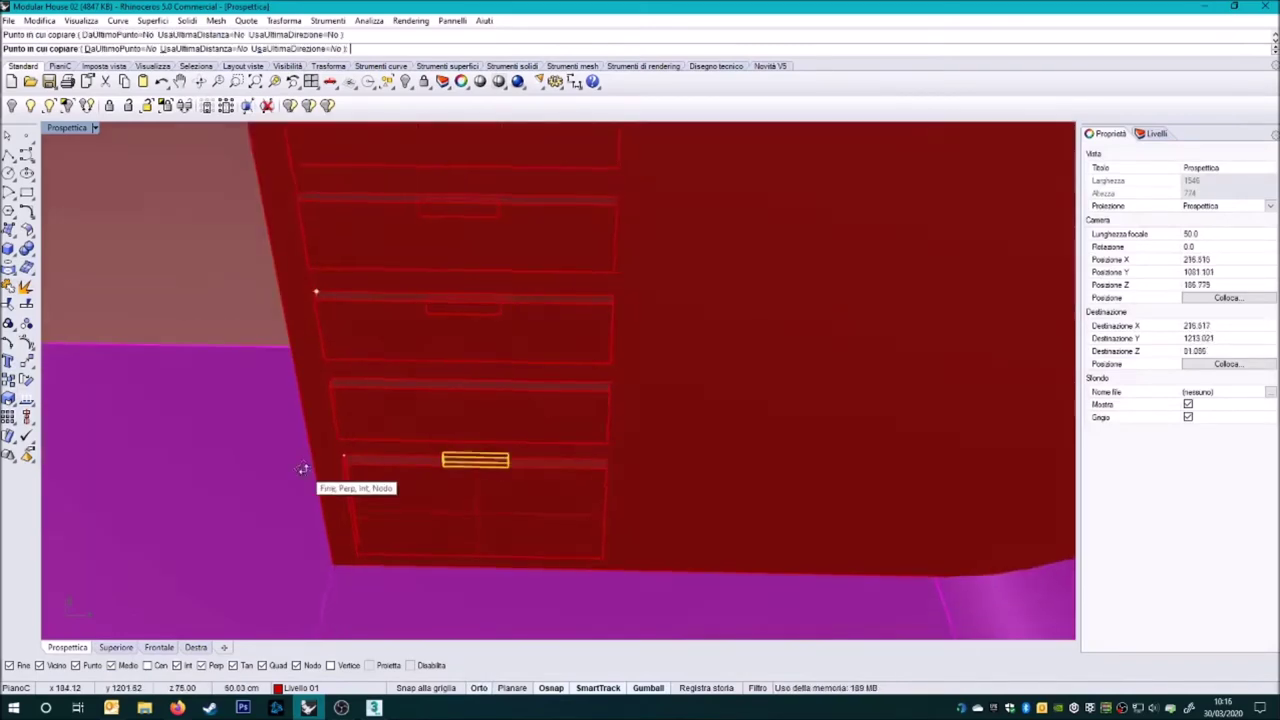
- Select all four drawer fronts on the cabinet
{"action": "right_click_drag", "start_coordinate": [306, 466], "coordinate": [373, 333]}
{"action": "left_click", "coordinate": [373, 333]}
{"action": "left_click", "coordinate": [375, 370], "text": "shift"}
{"action": "left_click", "coordinate": [375, 410], "text": "shift"}
{"action": "left_click", "coordinate": [375, 452], "text": "shift"}
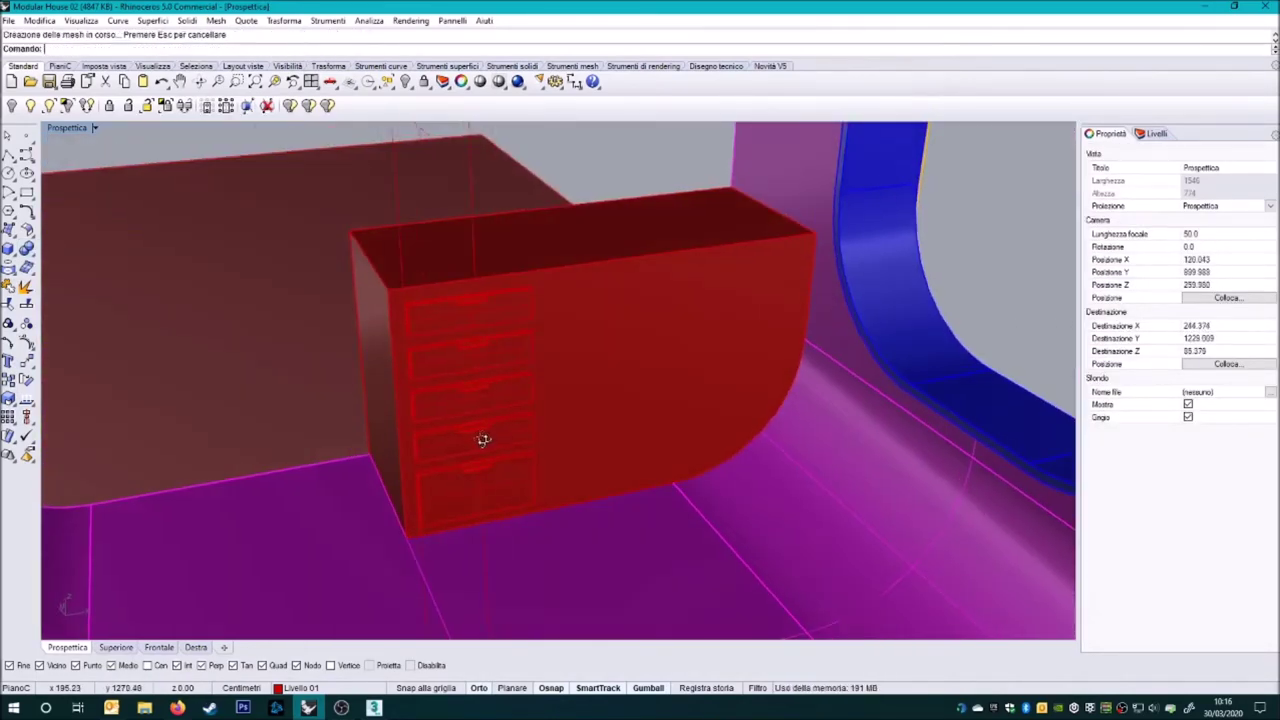
- Reselect the drawers on the cabinet beside the porthole
{"action": "mouse_move", "coordinate": [483, 440]}
{"action": "right_mouse_down"}
{"action": "mouse_move", "coordinate": [452, 474]}
{"action": "mouse_move", "coordinate": [514, 491]}
{"action": "mouse_move", "coordinate": [491, 420]}
{"action": "right_mouse_up"}
{"action": "left_click", "coordinate": [410, 402]}
{"action": "scroll", "coordinate": [414, 409], "scroll_direction": "up", "scroll_amount": 5}
{"action": "scroll", "coordinate": [414, 429], "scroll_direction": "down", "scroll_amount": 2}
{"action": "scroll", "coordinate": [414, 429], "scroll_direction": "up", "scroll_amount": 1}
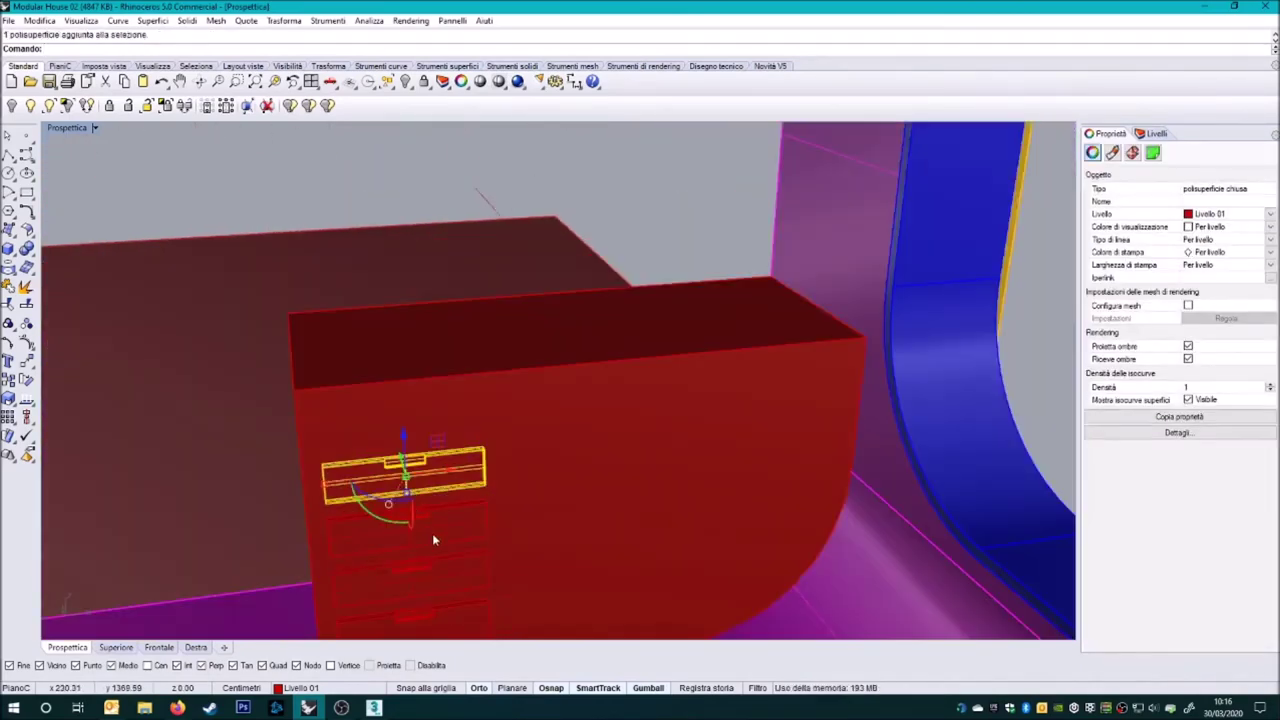
{"action": "left_click", "coordinate": [456, 527], "text": "shift"}
{"action": "scroll", "coordinate": [440, 512], "scroll_direction": "down", "scroll_amount": 3}
{"action": "left_click", "coordinate": [426, 498], "text": "shift"}
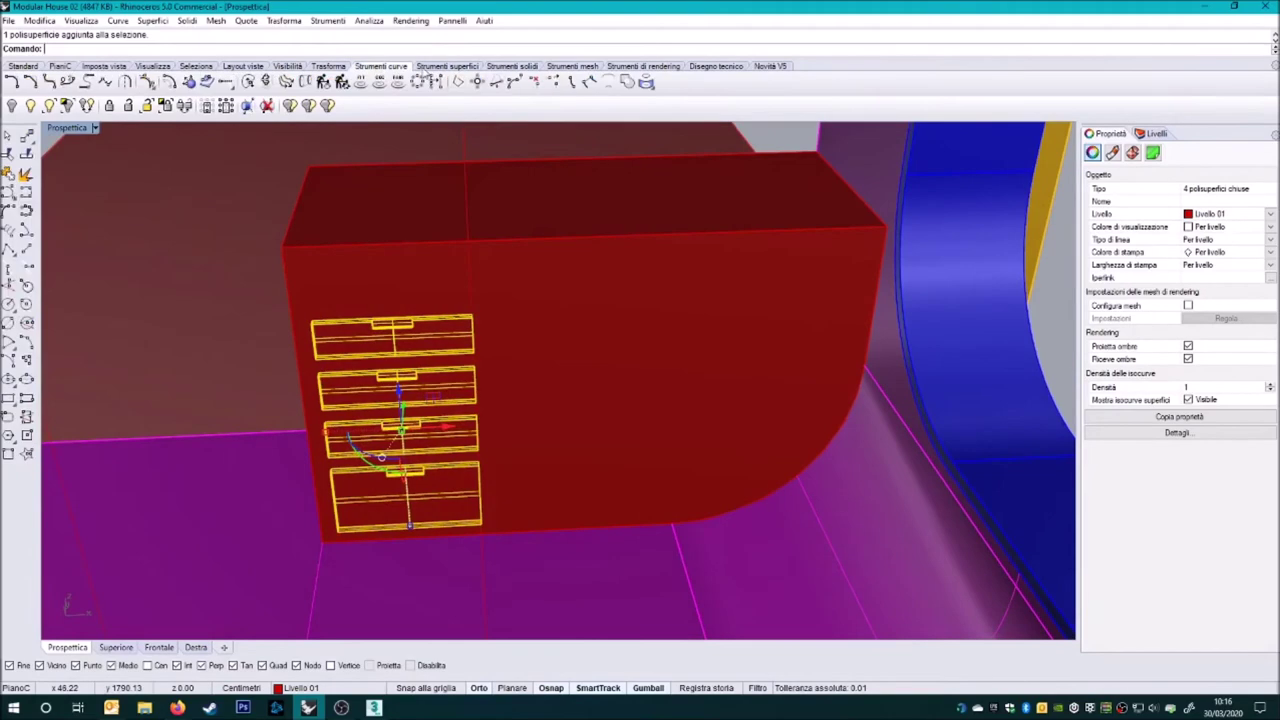
- Cancel the mirrored copy and drop the four drawers onto the cabinet's lower edge
{"action": "key", "text": "Escape"}
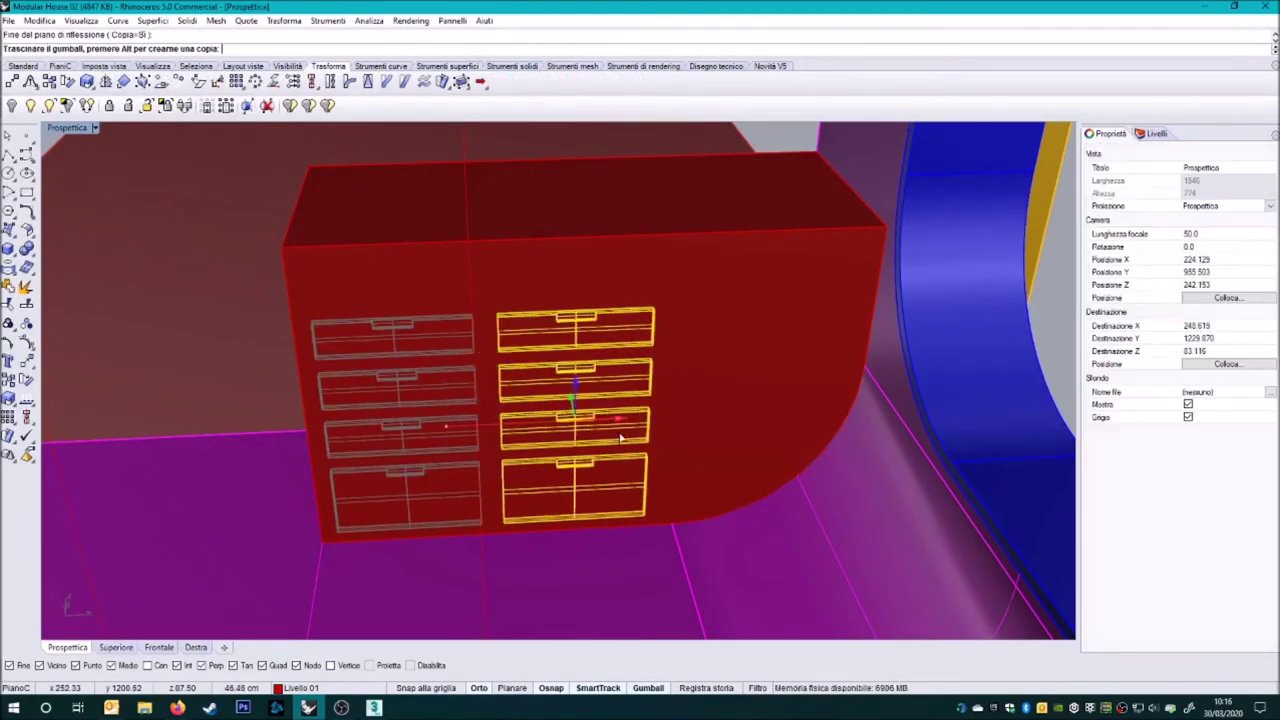
{"action": "scroll", "coordinate": [586, 530], "scroll_direction": "up", "scroll_amount": 2}
{"action": "scroll", "coordinate": [584, 533], "scroll_direction": "up", "scroll_amount": 4}
{"action": "left_click", "coordinate": [576, 533]}
{"action": "scroll", "coordinate": [560, 525], "scroll_direction": "down", "scroll_amount": 3}
{"action": "scroll", "coordinate": [550, 520], "scroll_direction": "down", "scroll_amount": 4}
{"action": "scroll", "coordinate": [543, 518], "scroll_direction": "down", "scroll_amount": 4}
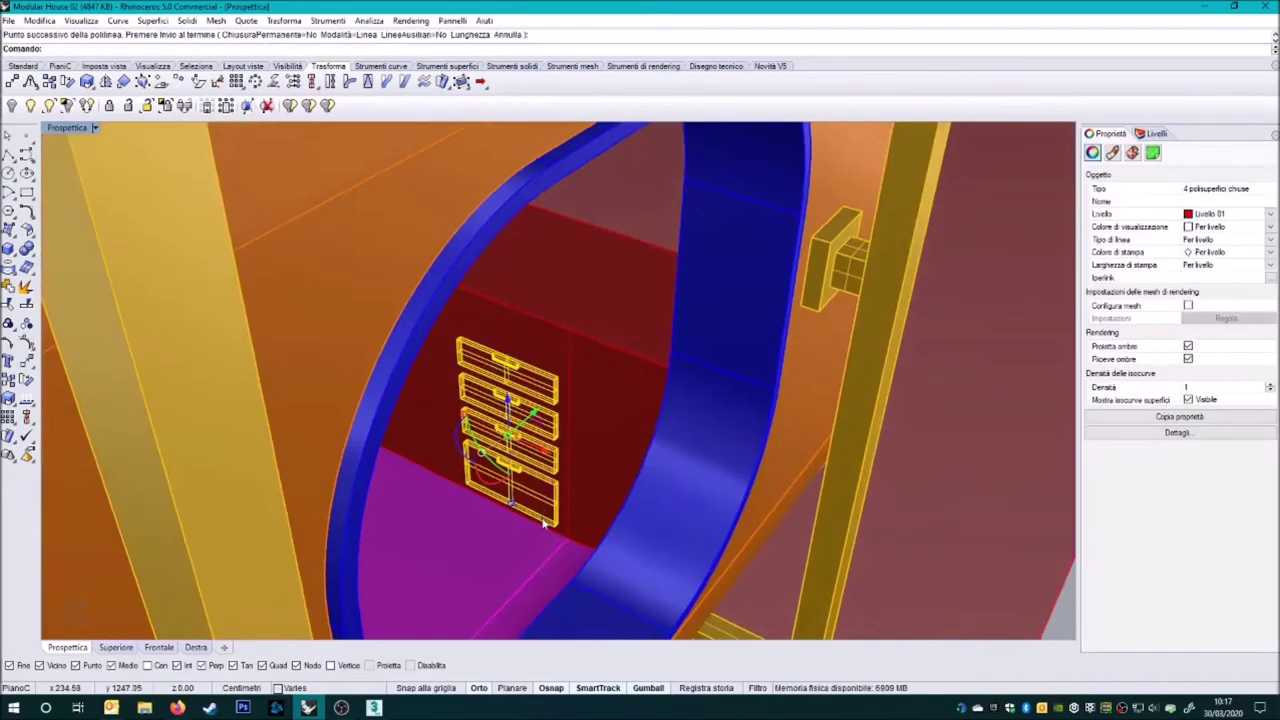
{"action": "scroll", "coordinate": [543, 518], "scroll_direction": "up", "scroll_amount": 5}
{"action": "scroll", "coordinate": [528, 560], "scroll_direction": "down", "scroll_amount": 4}
{"action": "scroll", "coordinate": [600, 400], "scroll_direction": "down", "scroll_amount": 4}
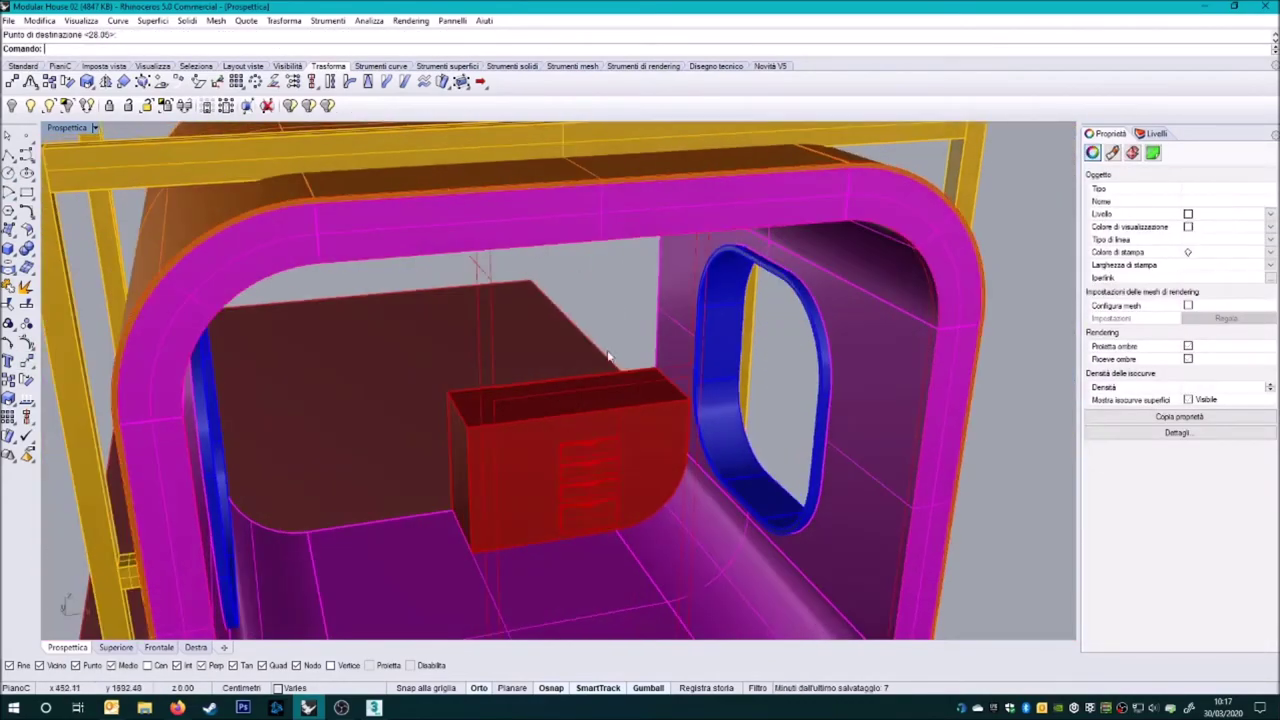
{"action": "scroll", "coordinate": [553, 430], "scroll_direction": "up", "scroll_amount": 3}
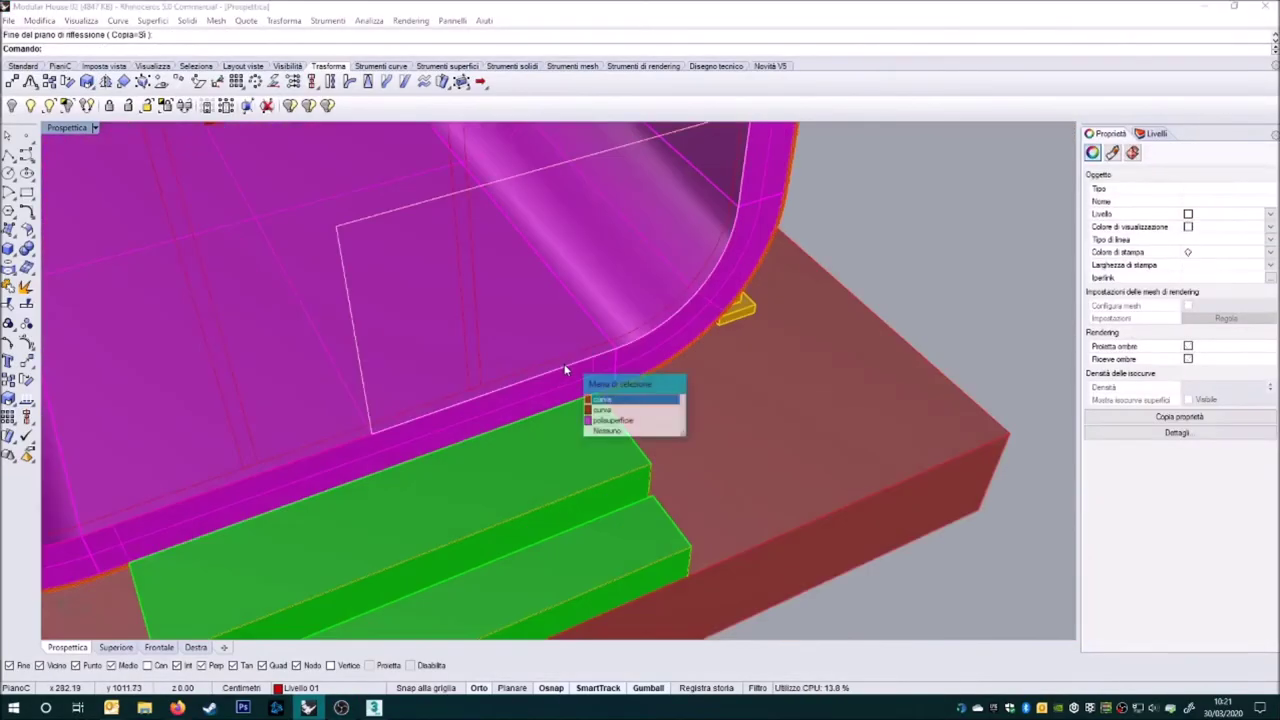
- Move the profile curve and adjust one of its control points
{"action": "left_click", "coordinate": [590, 407]}
{"action": "type", "text": "m"}
{"action": "key", "text": "Return"}
{"action": "right_click_drag", "start_coordinate": [355, 340], "coordinate": [445, 348]}
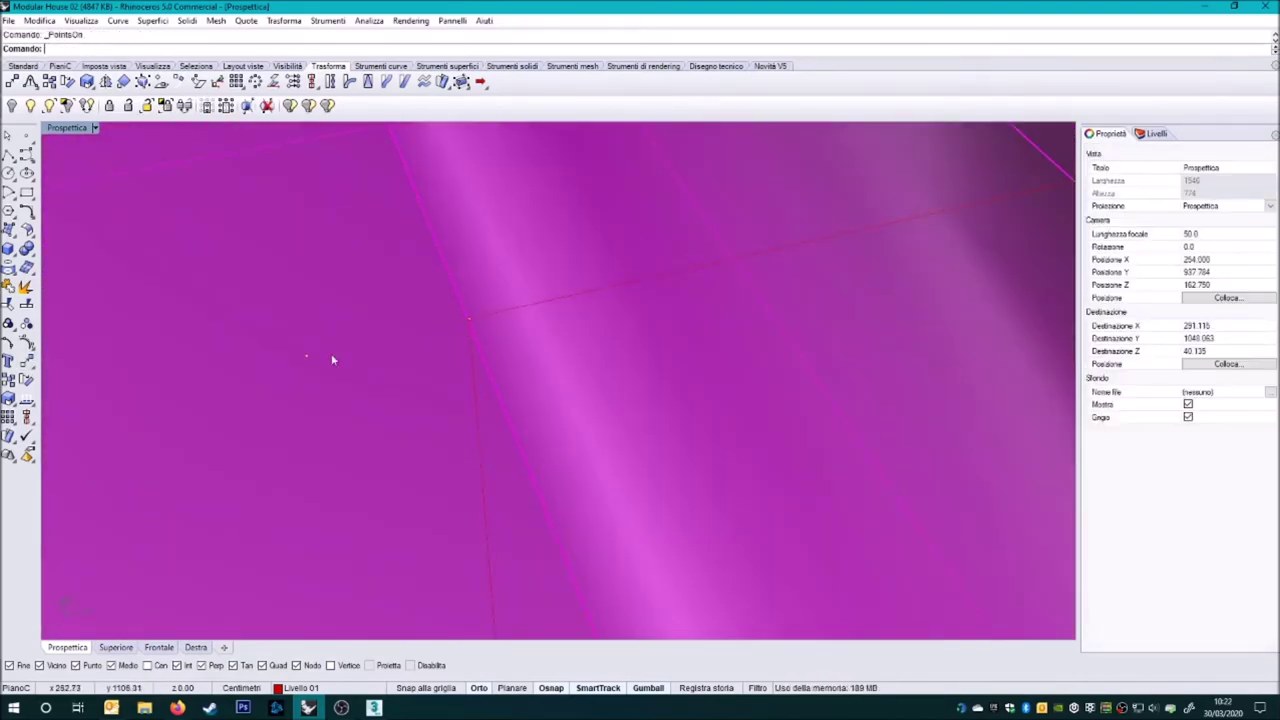
{"action": "left_click", "coordinate": [413, 332]}
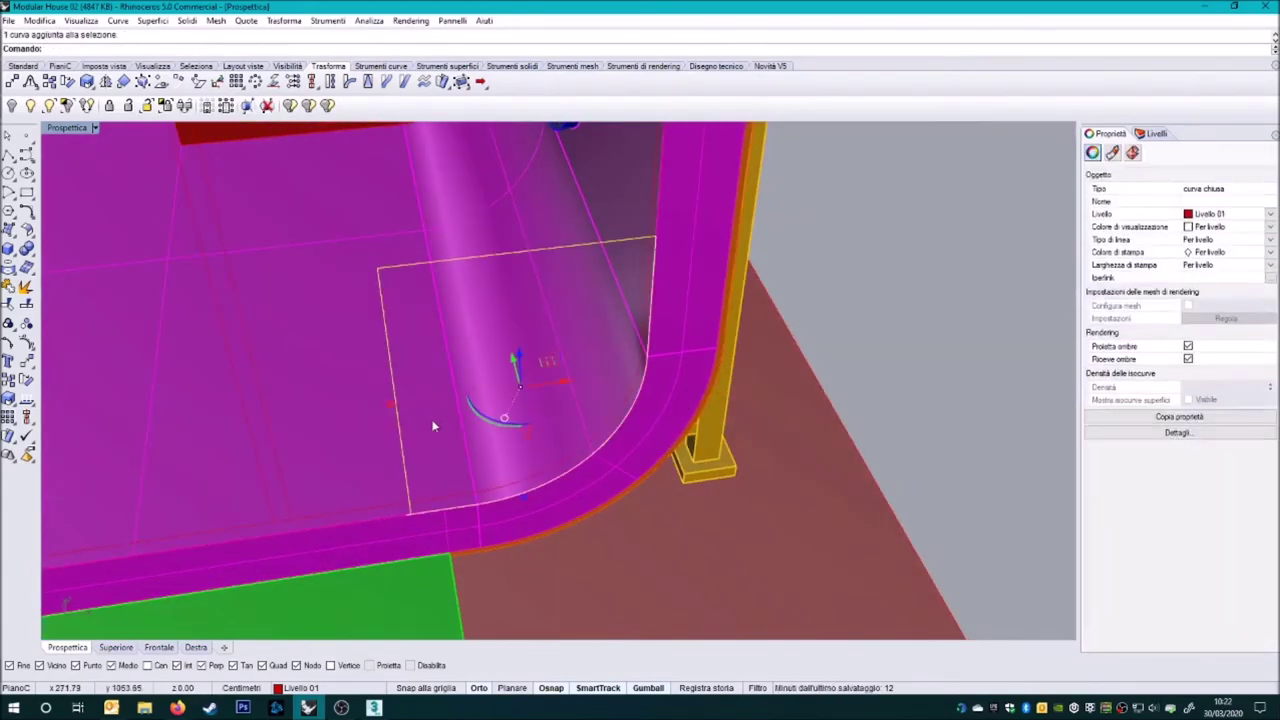
{"action": "left_click_drag", "start_coordinate": [377, 271], "coordinate": [680, 434]}
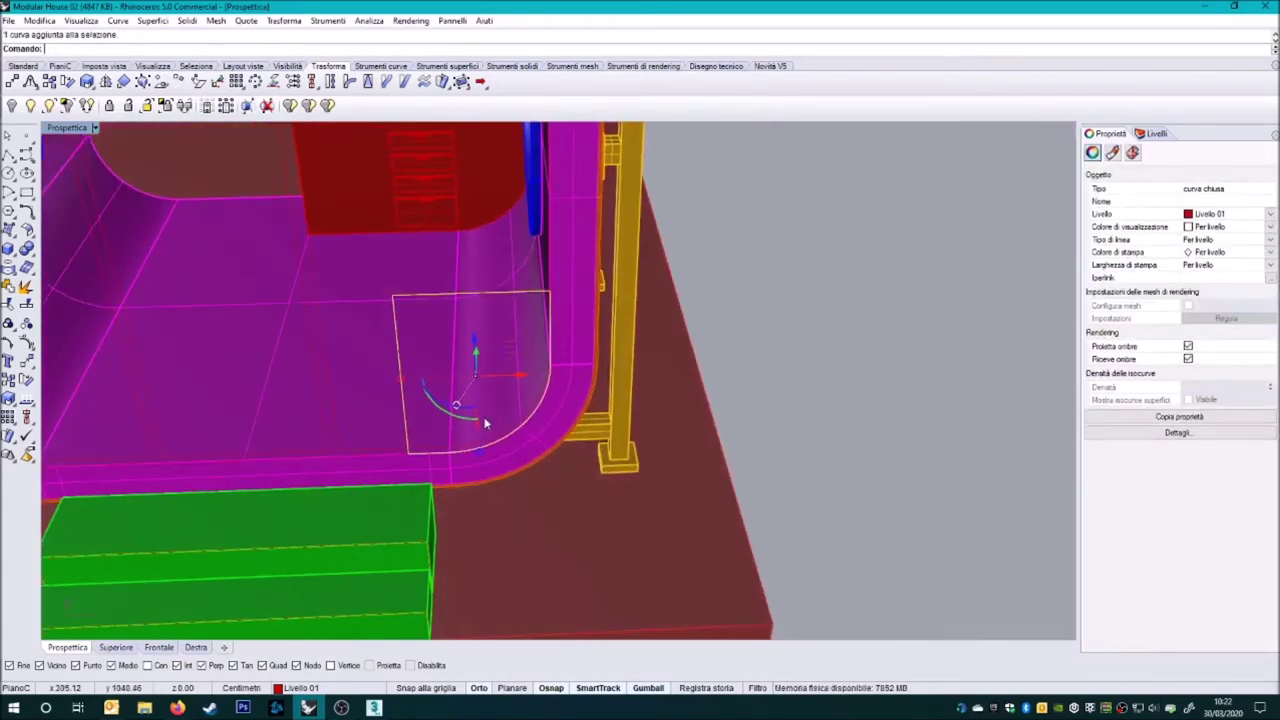
- Move the arc curve 80 units up onto the curved wall using the Perp snap
{"action": "right_click_drag", "start_coordinate": [452, 505], "coordinate": [705, 356]}
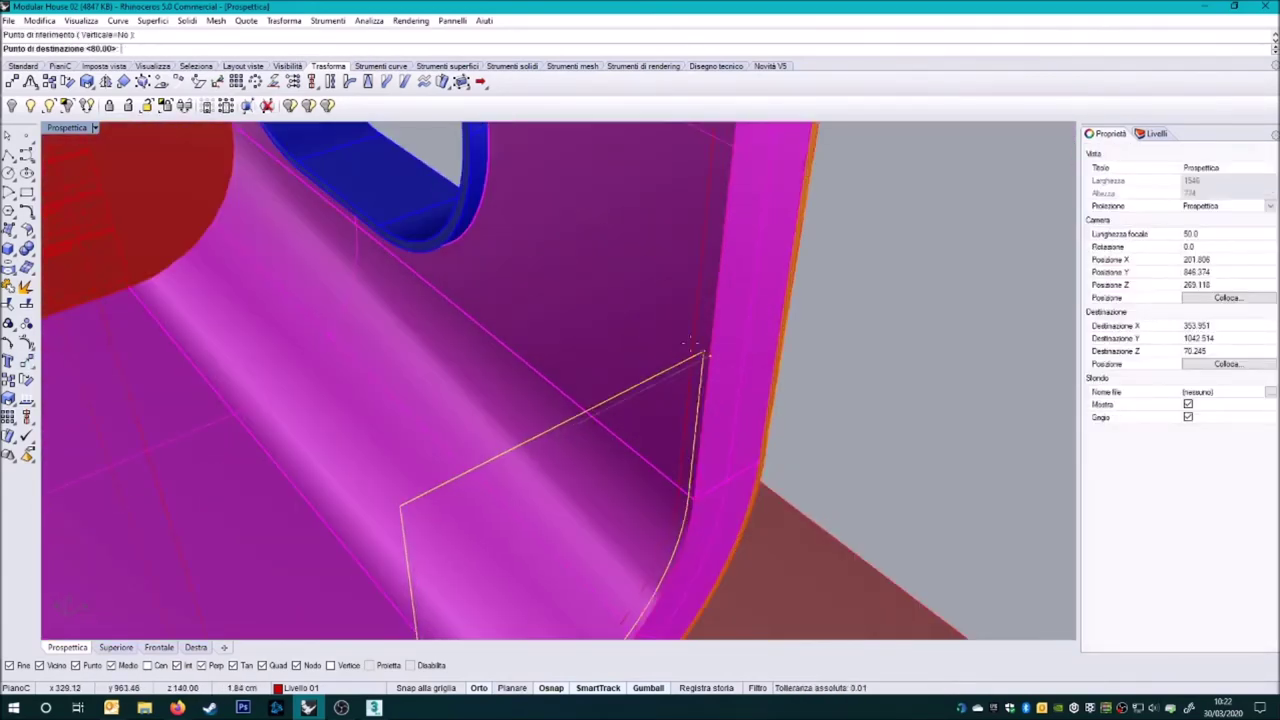
{"action": "left_click", "coordinate": [706, 355]}
{"action": "scroll", "coordinate": [517, 168], "scroll_direction": "down", "scroll_amount": 5}
{"action": "left_click", "coordinate": [511, 233]}
{"action": "right_click_drag", "start_coordinate": [511, 233], "coordinate": [468, 373]}
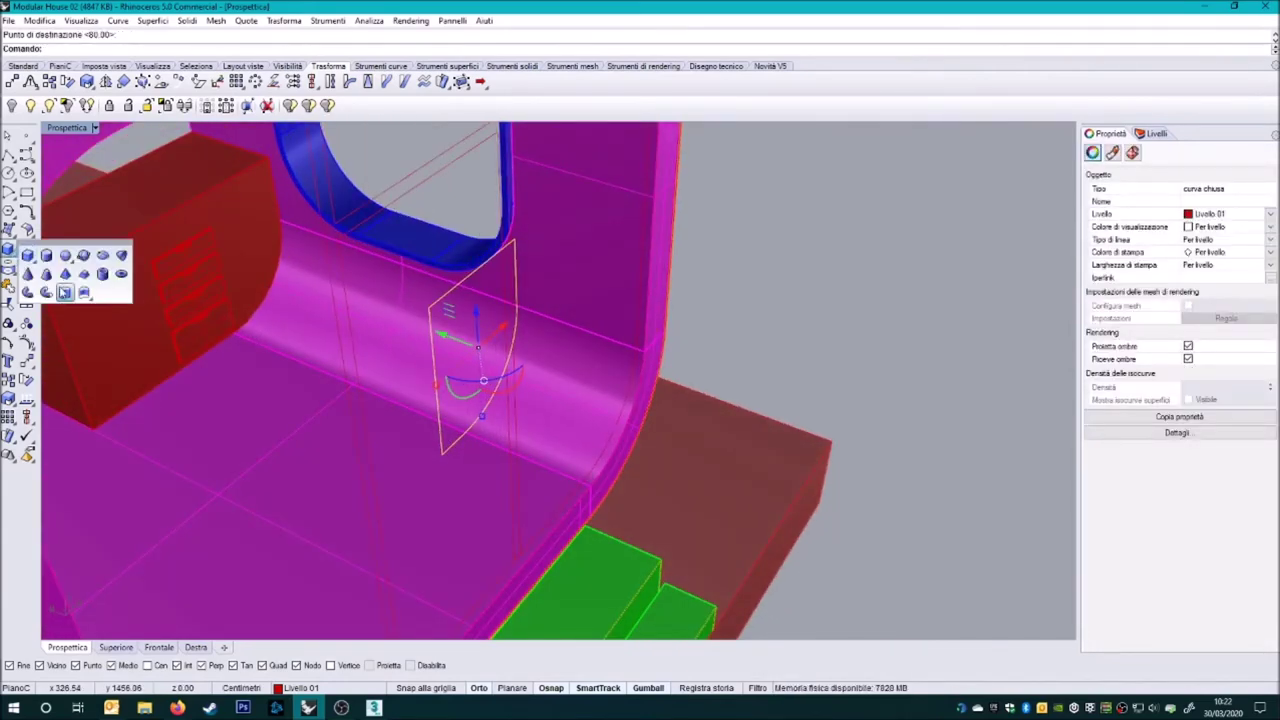
- Extrude the profile into a tall column and duplicate the box's top edges
{"action": "left_click", "coordinate": [46, 292]}
{"action": "key", "text": "Return"}
{"action": "right_click_drag", "start_coordinate": [543, 394], "coordinate": [421, 483]}
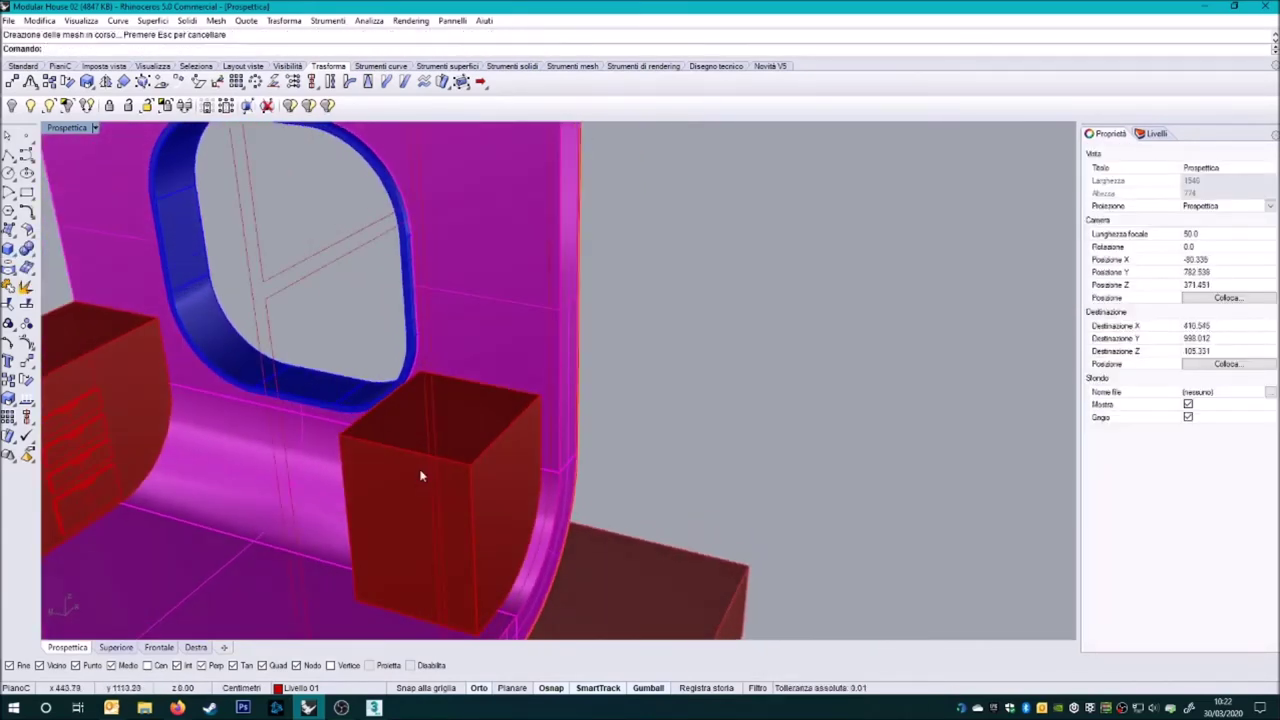
{"action": "type", "text": "DupEdge"}
{"action": "key", "text": "Return"}
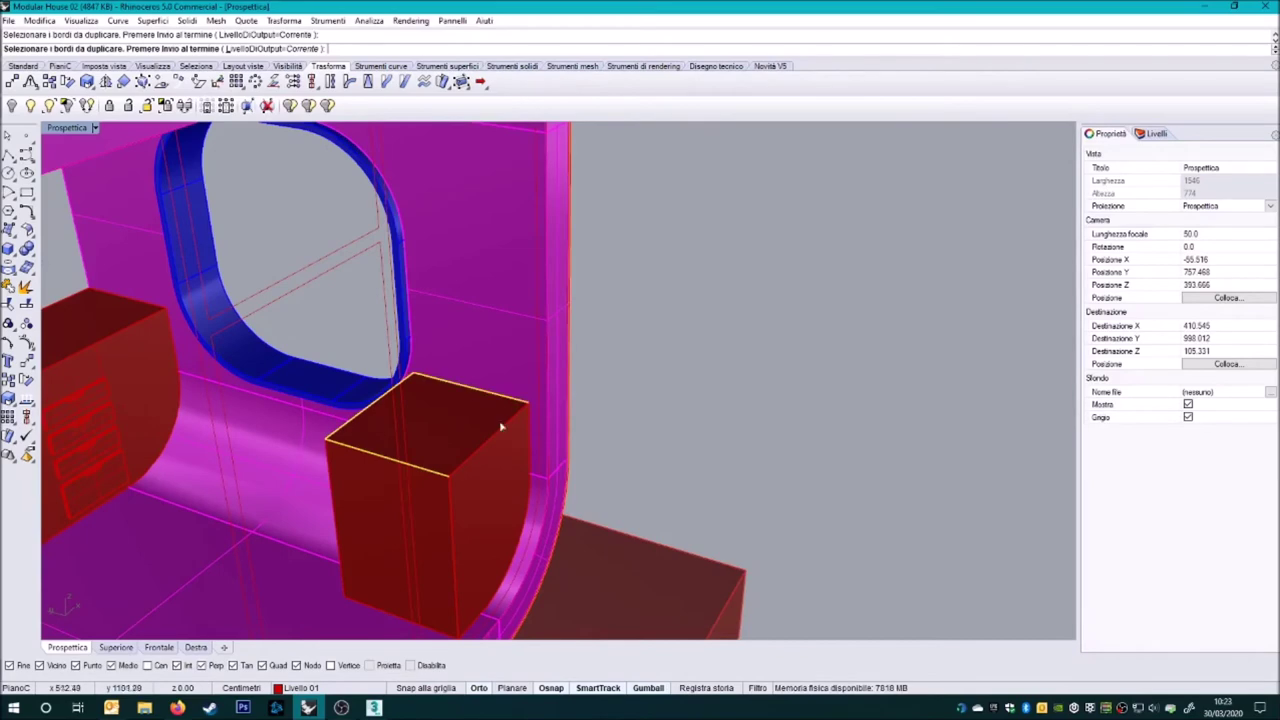
{"action": "left_click", "coordinate": [390, 386]}
{"action": "key", "text": "Return"}
- Offset the top outline inward and move the inset outline down onto the cabinet
{"action": "right_click_drag", "start_coordinate": [250, 202], "coordinate": [55, 112]}
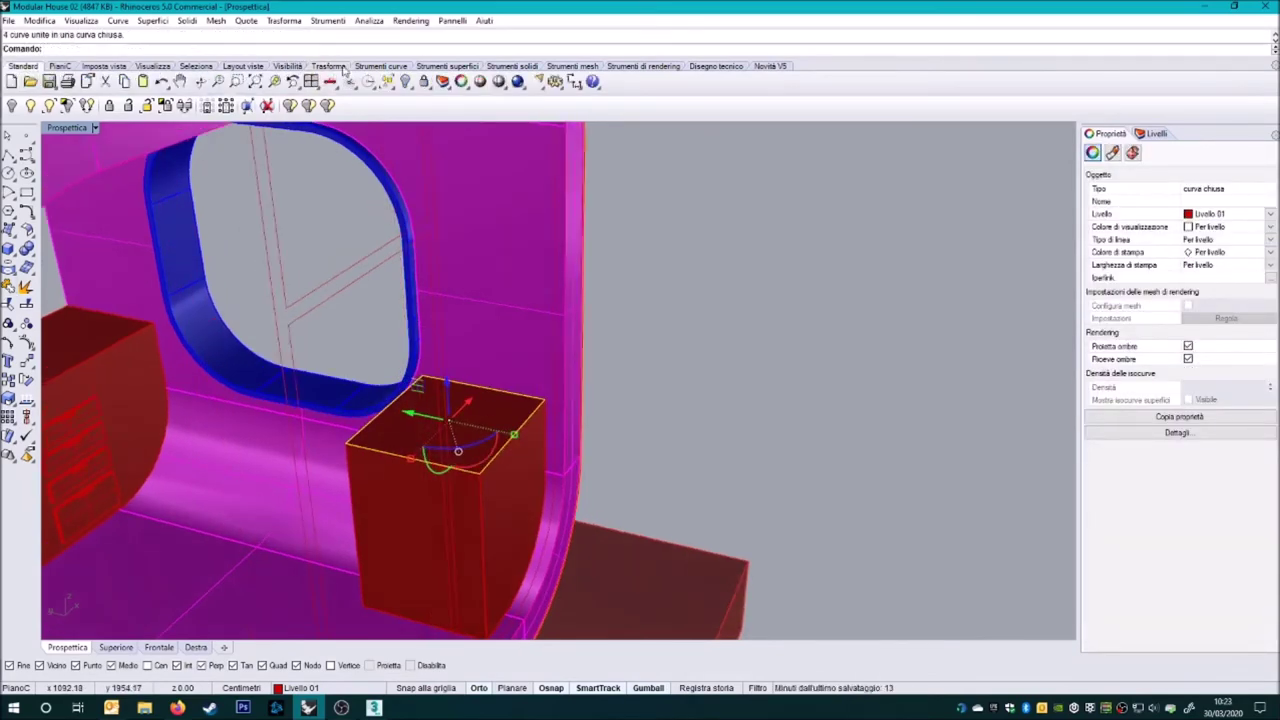
{"action": "scroll", "coordinate": [425, 402], "scroll_direction": "up", "scroll_amount": 5}
{"action": "left_click", "coordinate": [395, 470]}
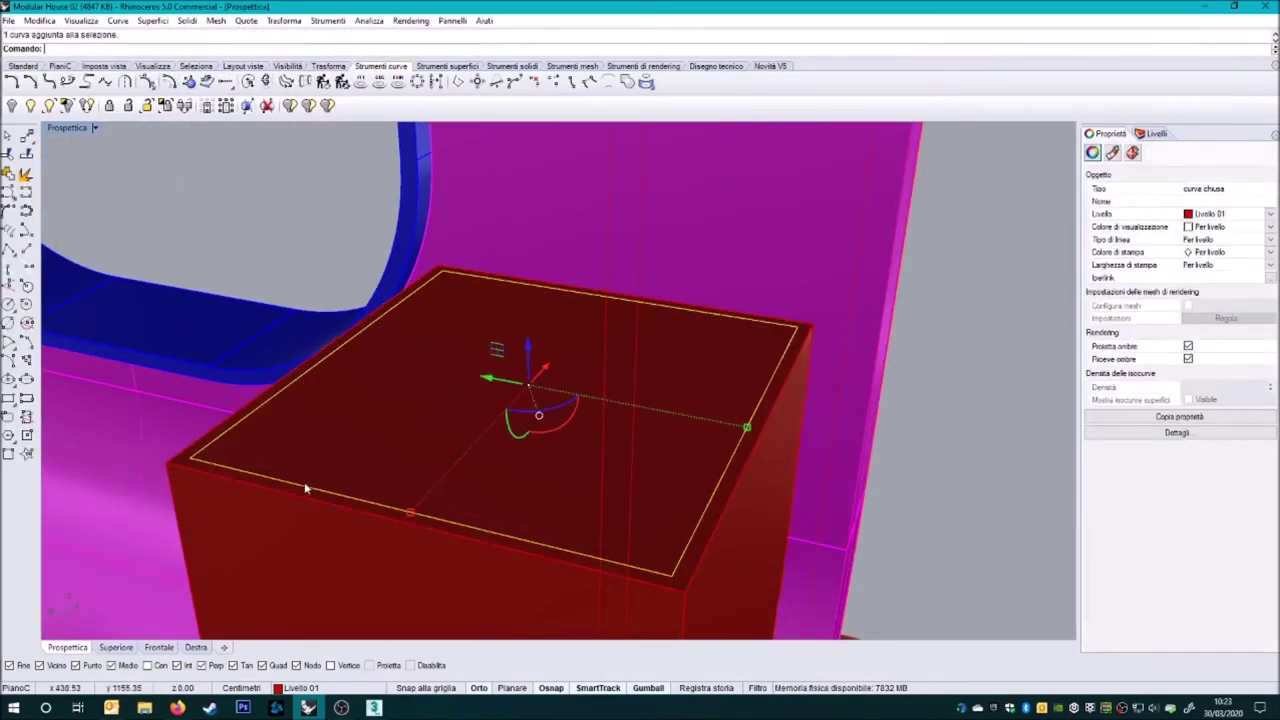
{"action": "left_click", "coordinate": [10, 287]}
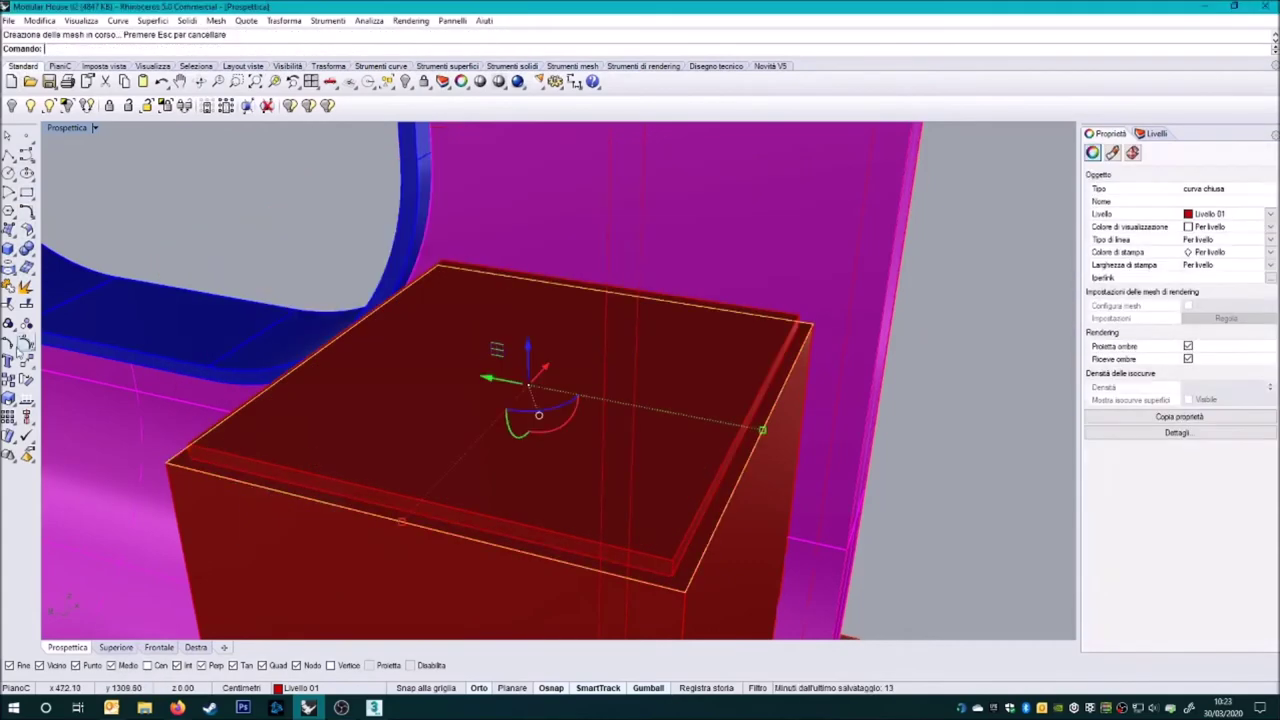
{"action": "scroll", "coordinate": [210, 490], "scroll_direction": "up", "scroll_amount": 5}
{"action": "left_click", "coordinate": [210, 490]}
{"action": "scroll", "coordinate": [216, 327], "scroll_direction": "down", "scroll_amount": 5}
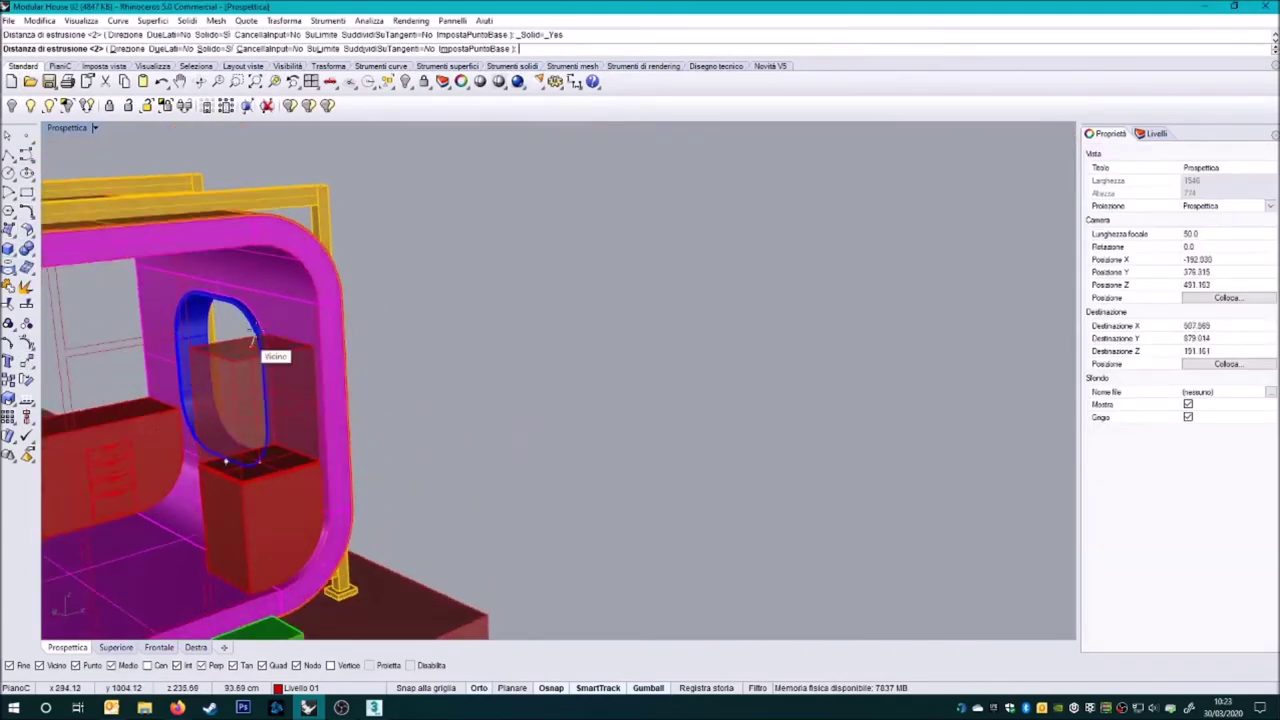
{"action": "mouse_move", "coordinate": [339, 291]}
{"action": "right_mouse_down"}
{"action": "mouse_move", "coordinate": [266, 330]}
{"action": "mouse_move", "coordinate": [337, 346]}
{"action": "mouse_move", "coordinate": [337, 289]}
{"action": "mouse_move", "coordinate": [346, 320]}
{"action": "mouse_move", "coordinate": [391, 329]}
{"action": "right_mouse_up"}
{"action": "scroll", "coordinate": [393, 330], "scroll_direction": "down", "scroll_amount": 2}
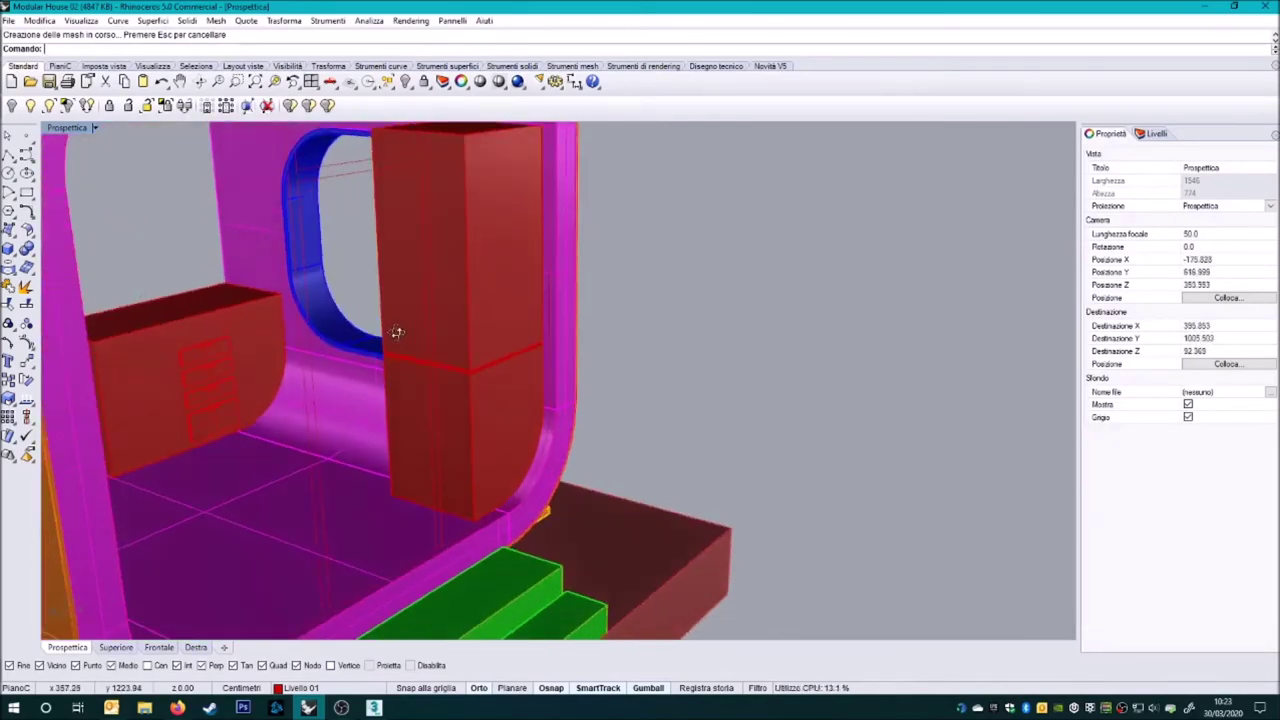
{"action": "scroll", "coordinate": [395, 331], "scroll_direction": "down", "scroll_amount": 2}
{"action": "scroll", "coordinate": [408, 349], "scroll_direction": "down", "scroll_amount": 5}
- Save the model as Modular House 02.3dm
{"action": "key", "text": "ctrl+s"}
{"action": "scroll", "coordinate": [440, 355], "scroll_direction": "up", "scroll_amount": 10}
{"action": "right_click_drag", "start_coordinate": [446, 354], "coordinate": [276, 360]}
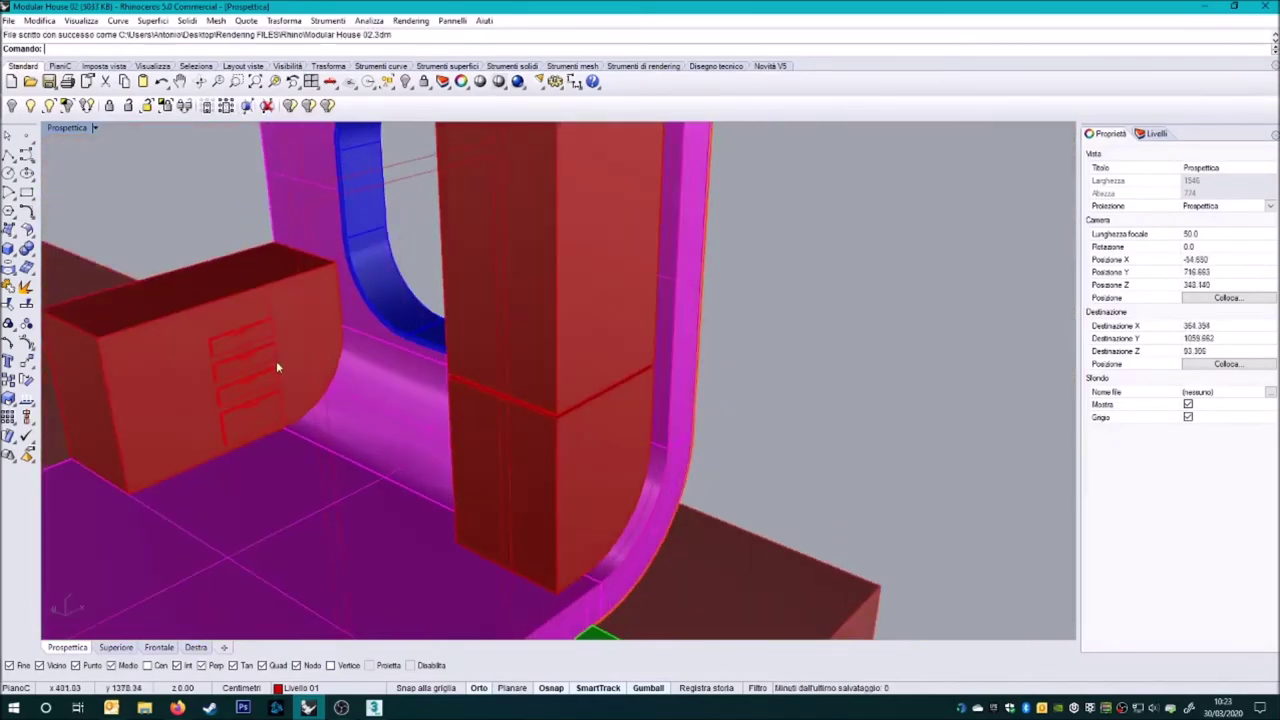
{"action": "scroll", "coordinate": [511, 468], "scroll_direction": "down", "scroll_amount": 5}
{"action": "left_click", "coordinate": [66, 83]}
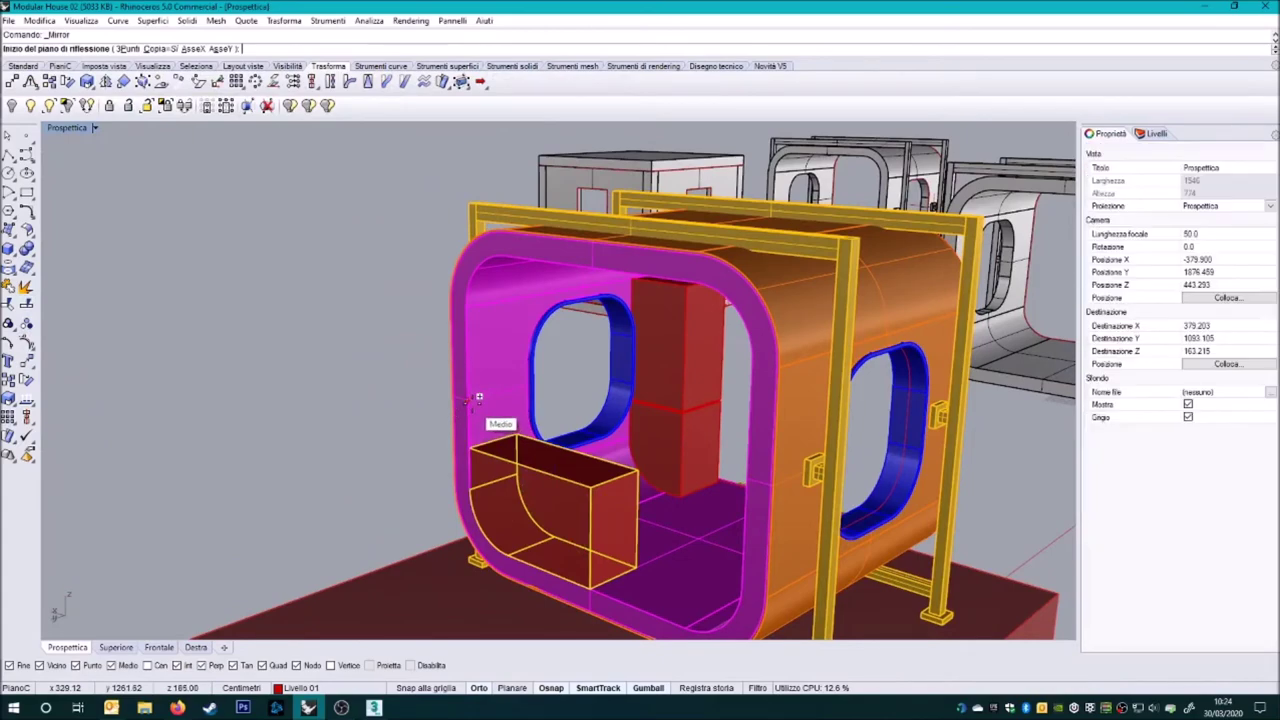
- Mirror the low cabinet across a plane picked in the Front view, keeping the upper copy
{"action": "left_click", "coordinate": [441, 457]}
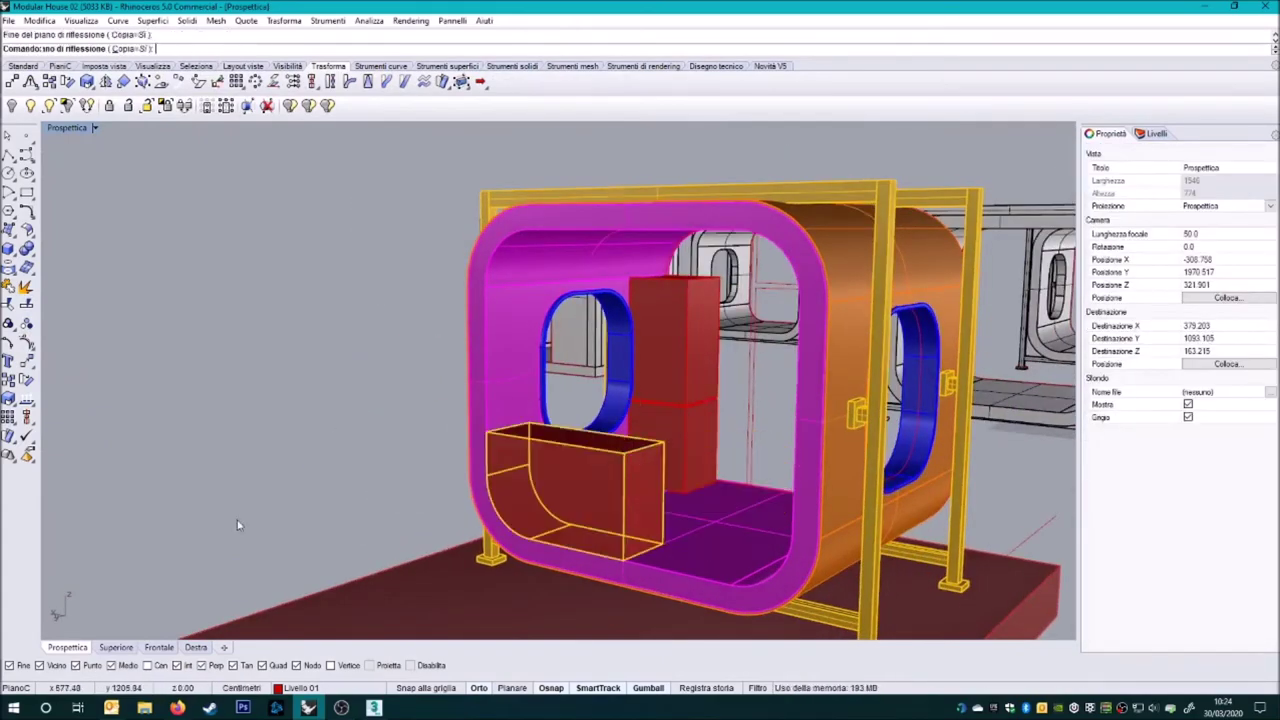
{"action": "left_click", "coordinate": [303, 84]}
{"action": "left_click", "coordinate": [159, 647]}
{"action": "left_click", "coordinate": [443, 309]}
{"action": "left_click", "coordinate": [394, 357]}
{"action": "left_click", "coordinate": [67, 647]}
{"action": "right_click_drag", "start_coordinate": [379, 480], "coordinate": [392, 443]}
{"action": "scroll", "coordinate": [314, 374], "scroll_direction": "up", "scroll_amount": 5}
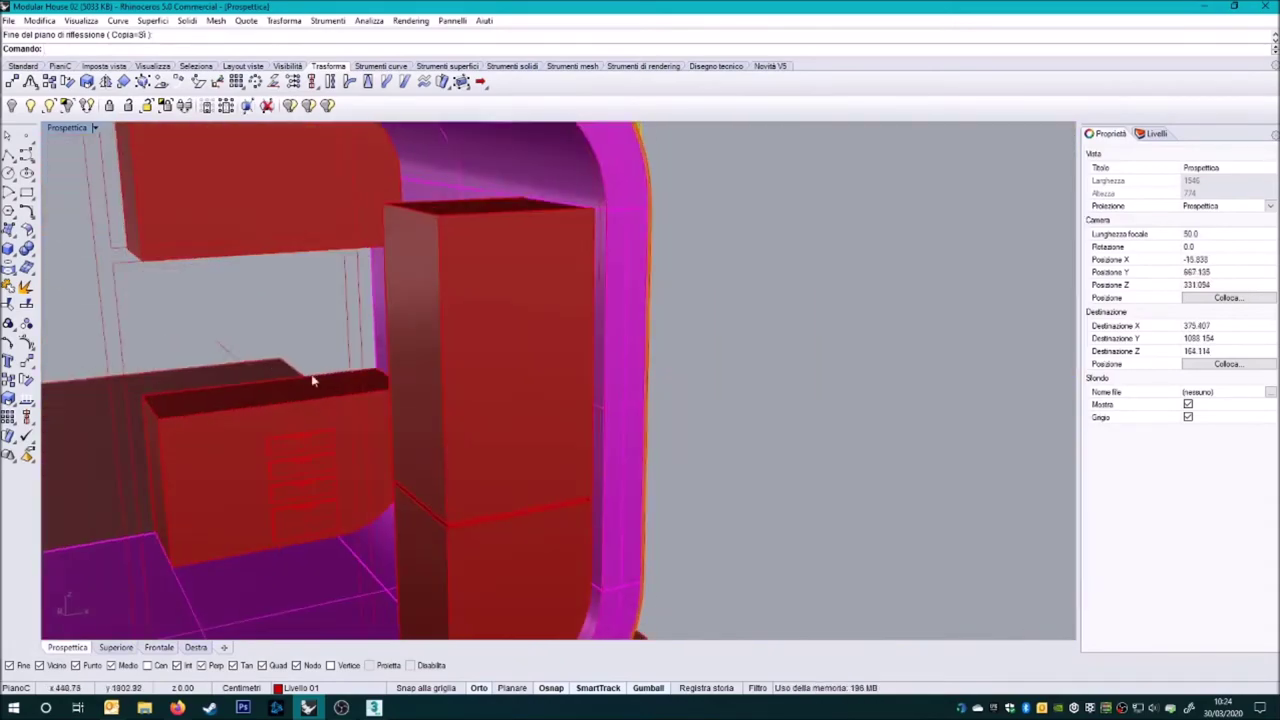
{"action": "scroll", "coordinate": [314, 374], "scroll_direction": "up", "scroll_amount": 3}
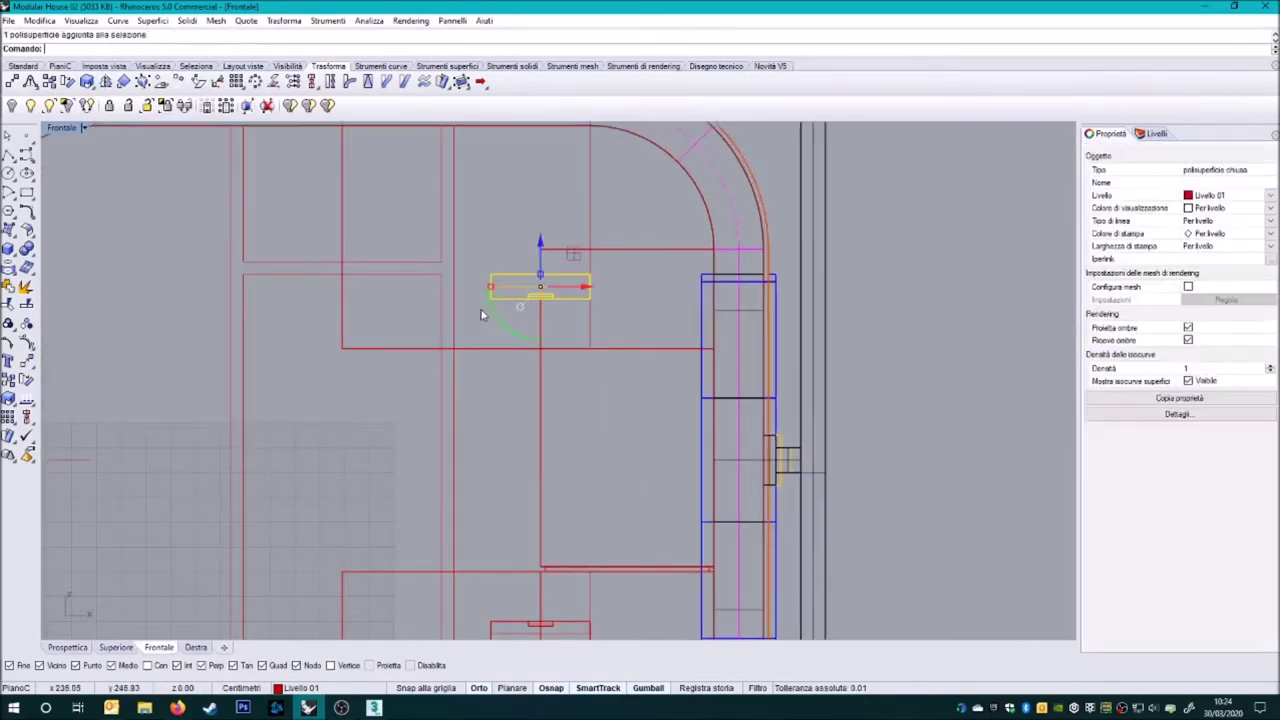
- Move the drawer handle up onto the upper wall cabinet
{"action": "left_click", "coordinate": [67, 647]}
{"action": "scroll", "coordinate": [716, 330], "scroll_direction": "up", "scroll_amount": 5}
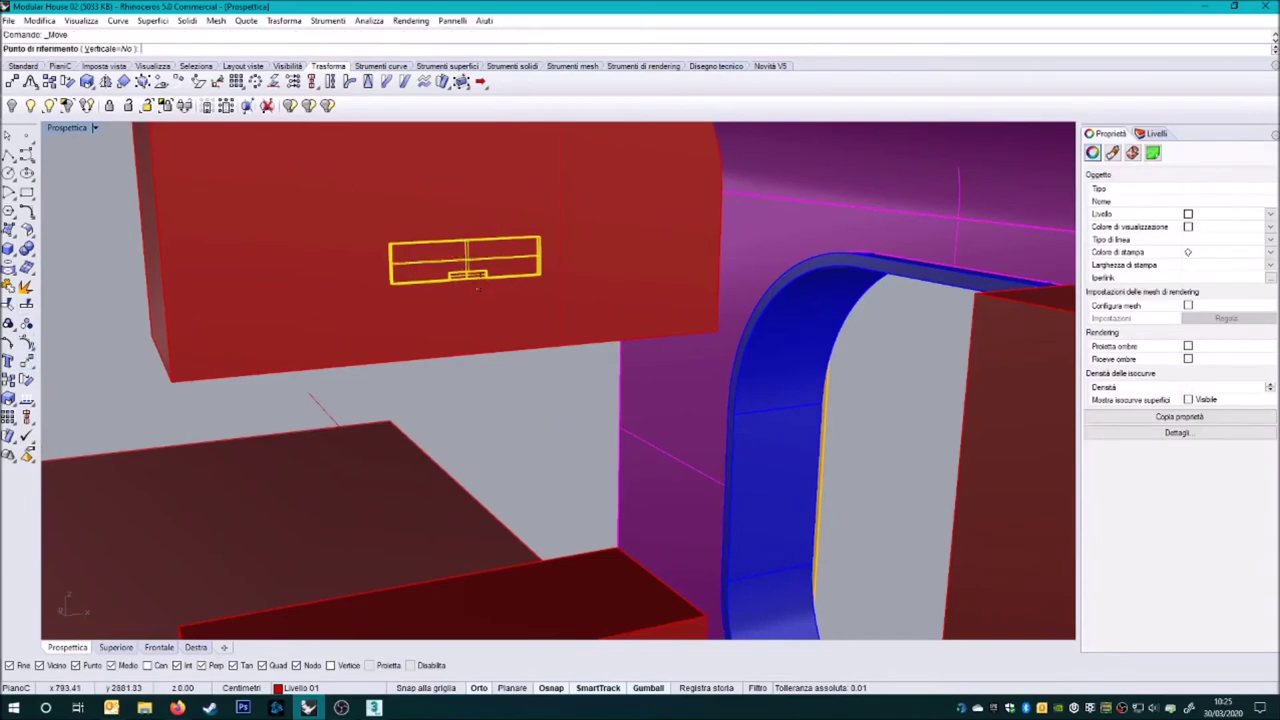
{"action": "left_click", "coordinate": [470, 310]}
{"action": "mouse_move", "coordinate": [470, 310]}
{"action": "right_mouse_down"}
{"action": "mouse_move", "coordinate": [410, 372]}
{"action": "mouse_move", "coordinate": [416, 358]}
{"action": "right_mouse_up"}
{"action": "left_click", "coordinate": [396, 397]}
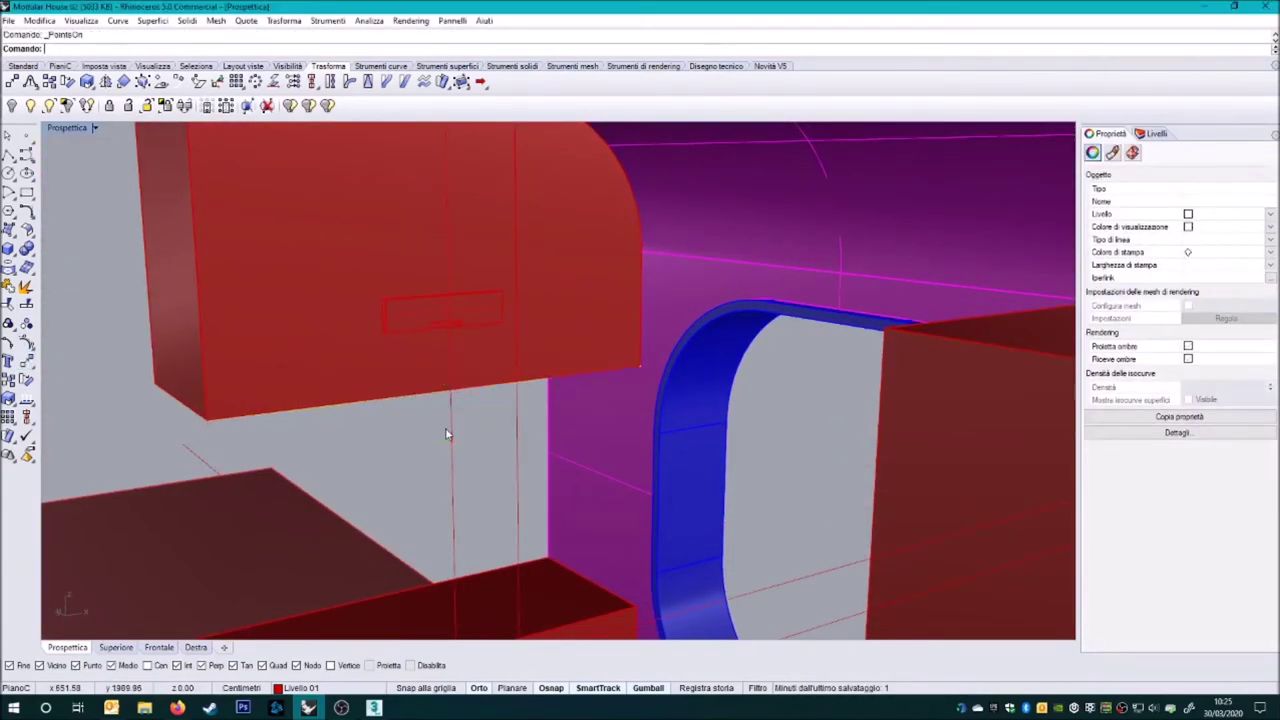
{"action": "right_click_drag", "start_coordinate": [516, 383], "coordinate": [537, 371]}
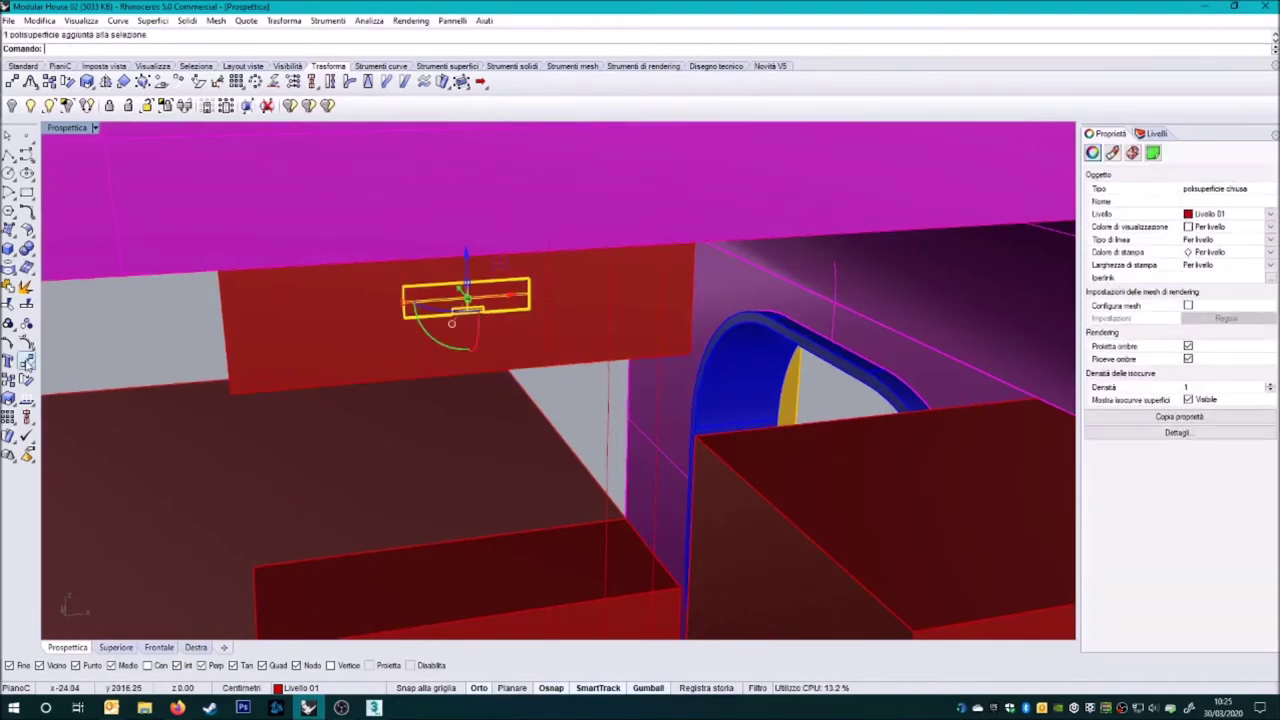
{"action": "right_click_drag", "start_coordinate": [471, 294], "coordinate": [360, 188]}
{"action": "right_click_drag", "start_coordinate": [363, 320], "coordinate": [313, 390]}
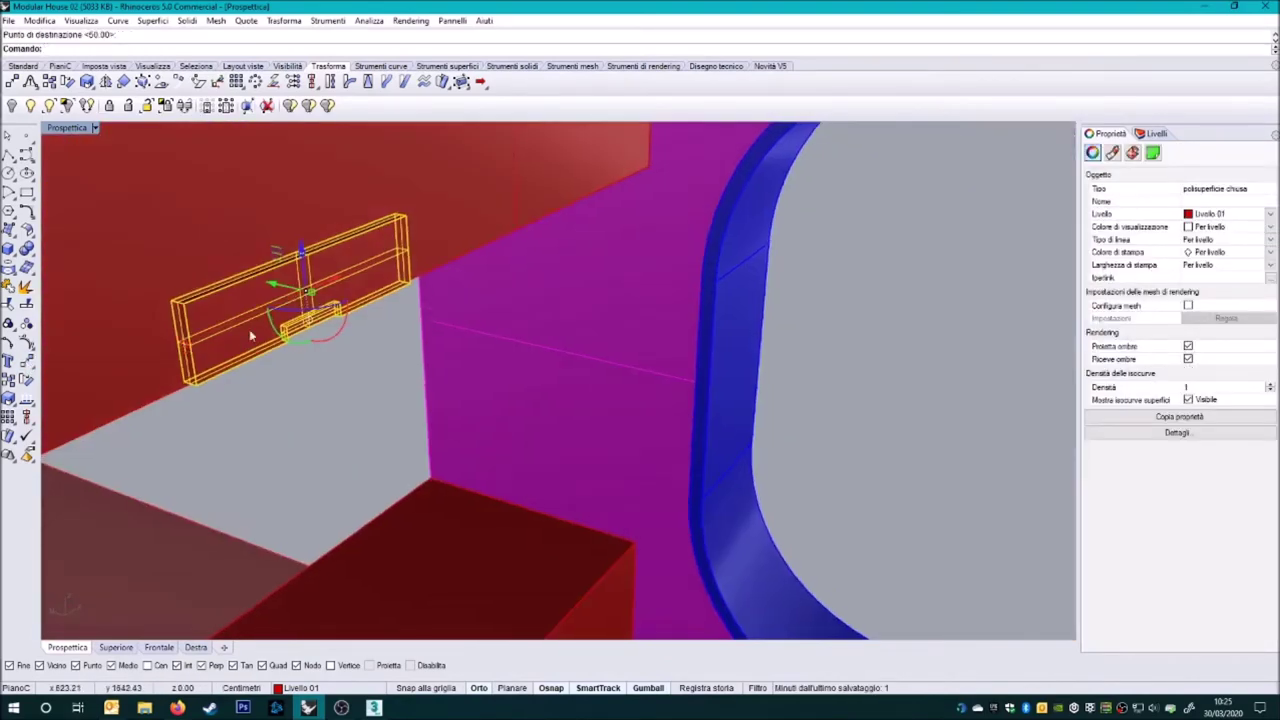
- Stretch the drawer front panel's end face with MoveFace to fit the upper cabinet
{"action": "left_click", "coordinate": [524, 236]}
{"action": "left_click", "coordinate": [540, 250]}
{"action": "mouse_move", "coordinate": [501, 362]}
{"action": "right_mouse_down"}
{"action": "mouse_move", "coordinate": [532, 420]}
{"action": "mouse_move", "coordinate": [593, 352]}
{"action": "right_mouse_up"}
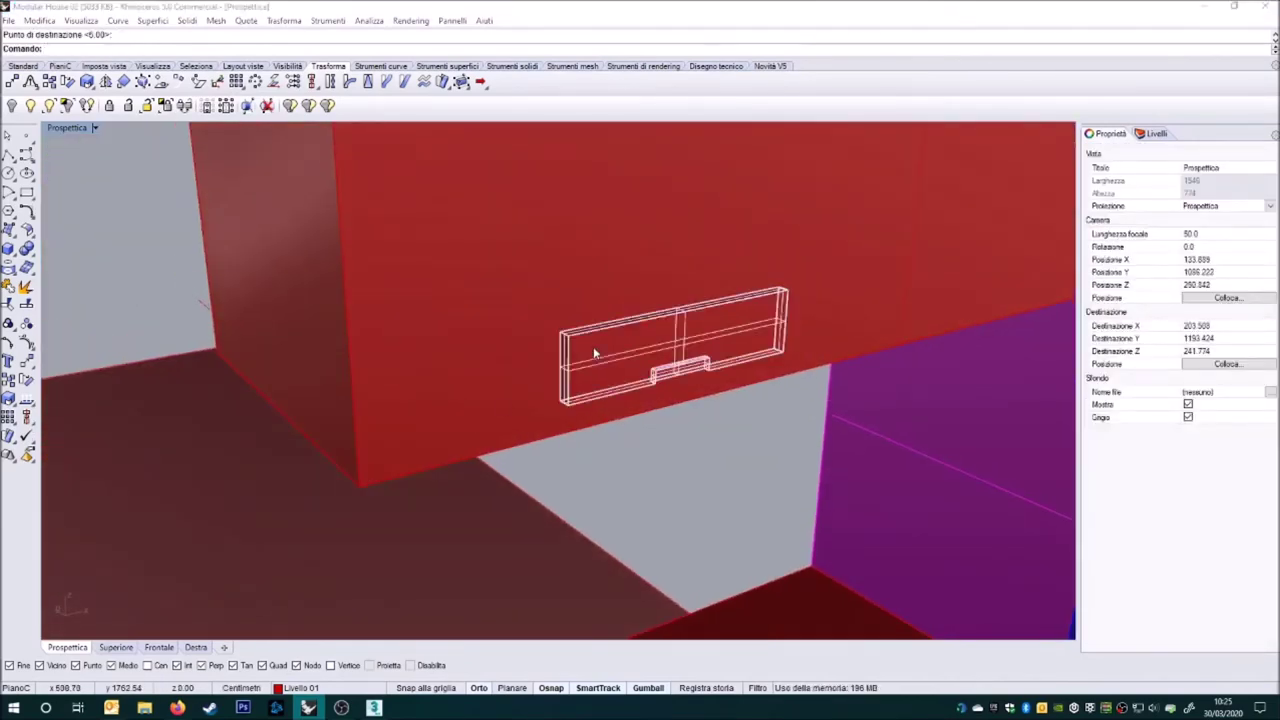
{"action": "left_click", "coordinate": [512, 66]}
{"action": "right_click_drag", "start_coordinate": [500, 300], "coordinate": [470, 487]}
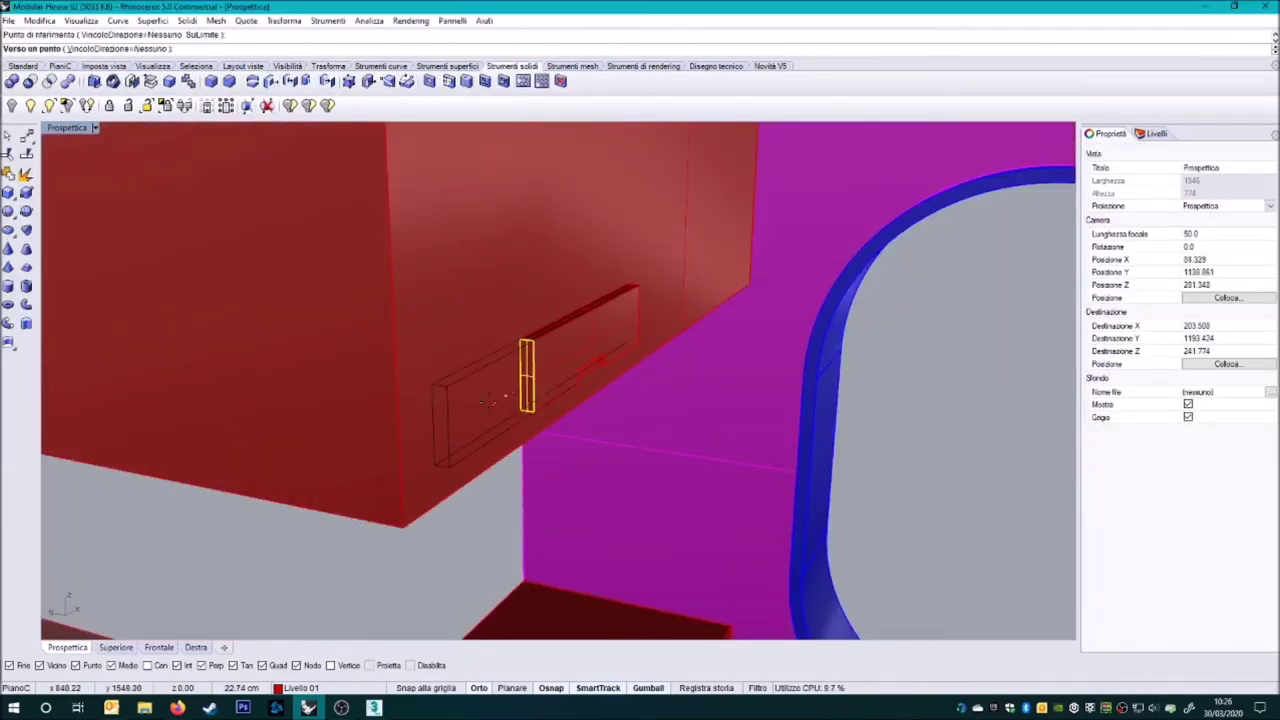
{"action": "right_click_drag", "start_coordinate": [500, 416], "coordinate": [585, 442]}
{"action": "left_click", "coordinate": [652, 393]}
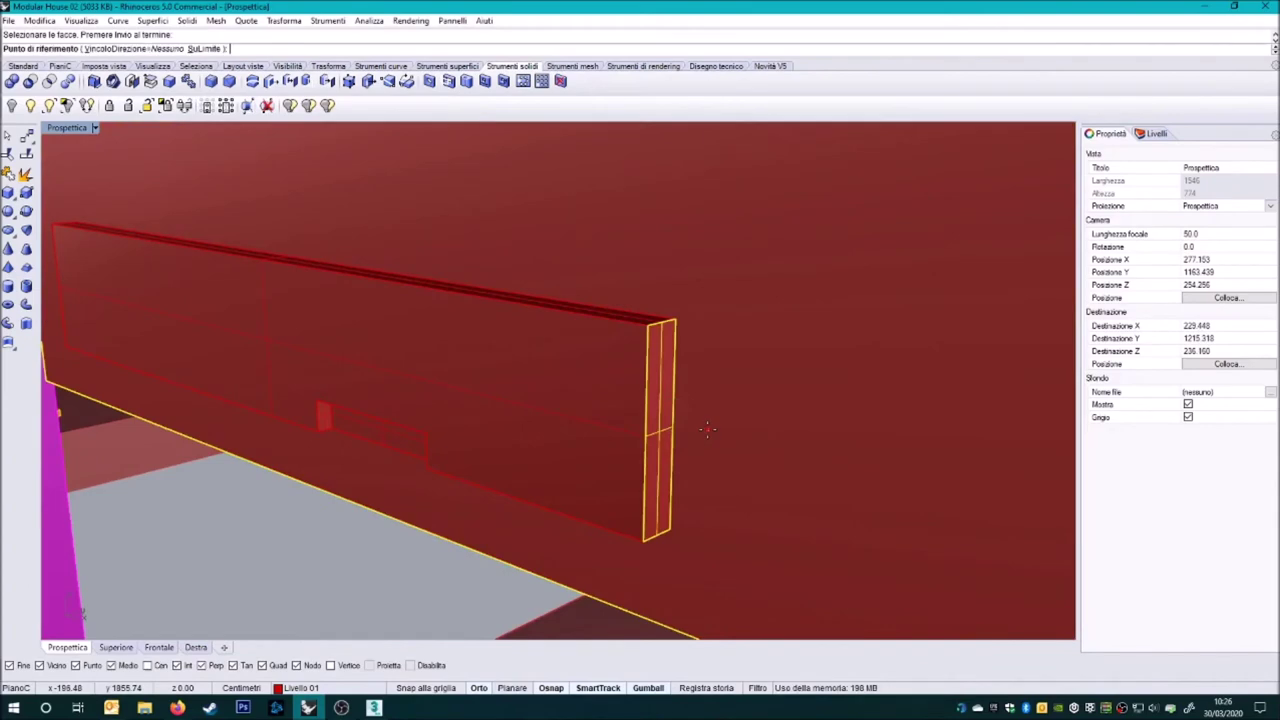
{"action": "right_click_drag", "start_coordinate": [713, 427], "coordinate": [511, 420]}
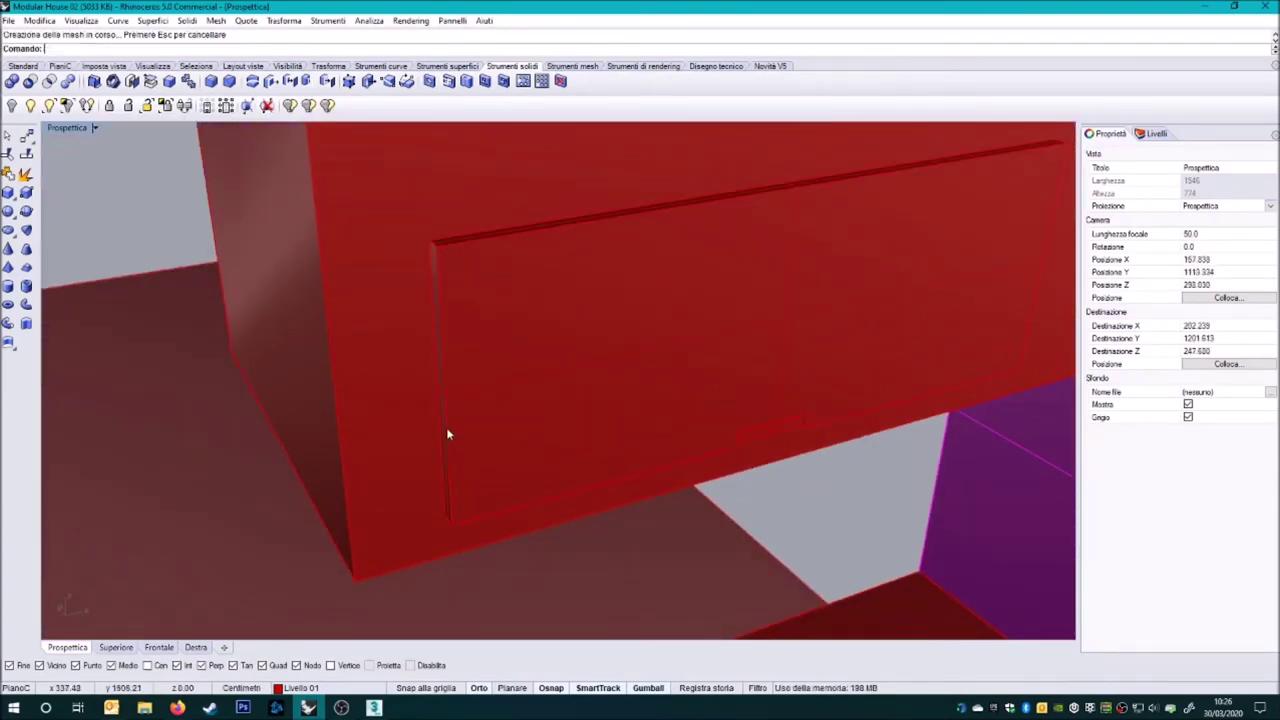
- Select the drawer front and handle and pick a base point to copy them
{"action": "left_click_drag", "start_coordinate": [829, 366], "coordinate": [443, 543]}
{"action": "left_click", "coordinate": [543, 494]}
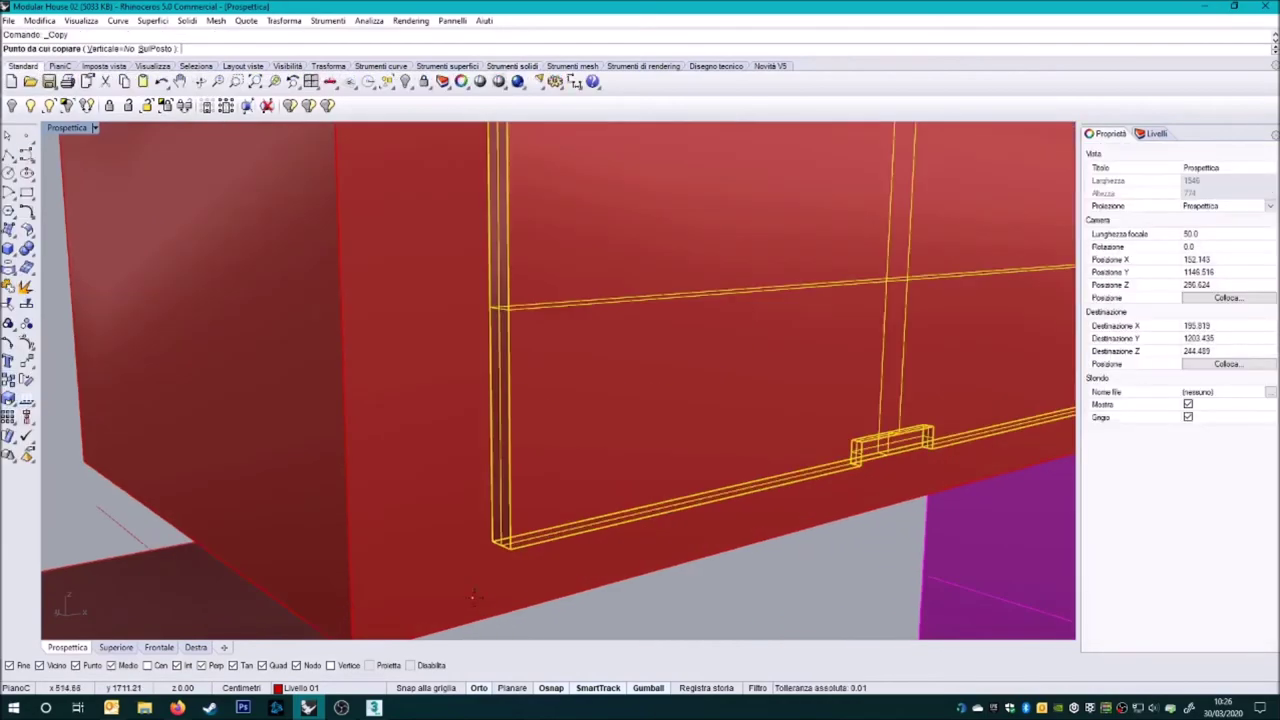
{"action": "left_click", "coordinate": [492, 618]}
{"action": "right_click_drag", "start_coordinate": [492, 618], "coordinate": [422, 408]}
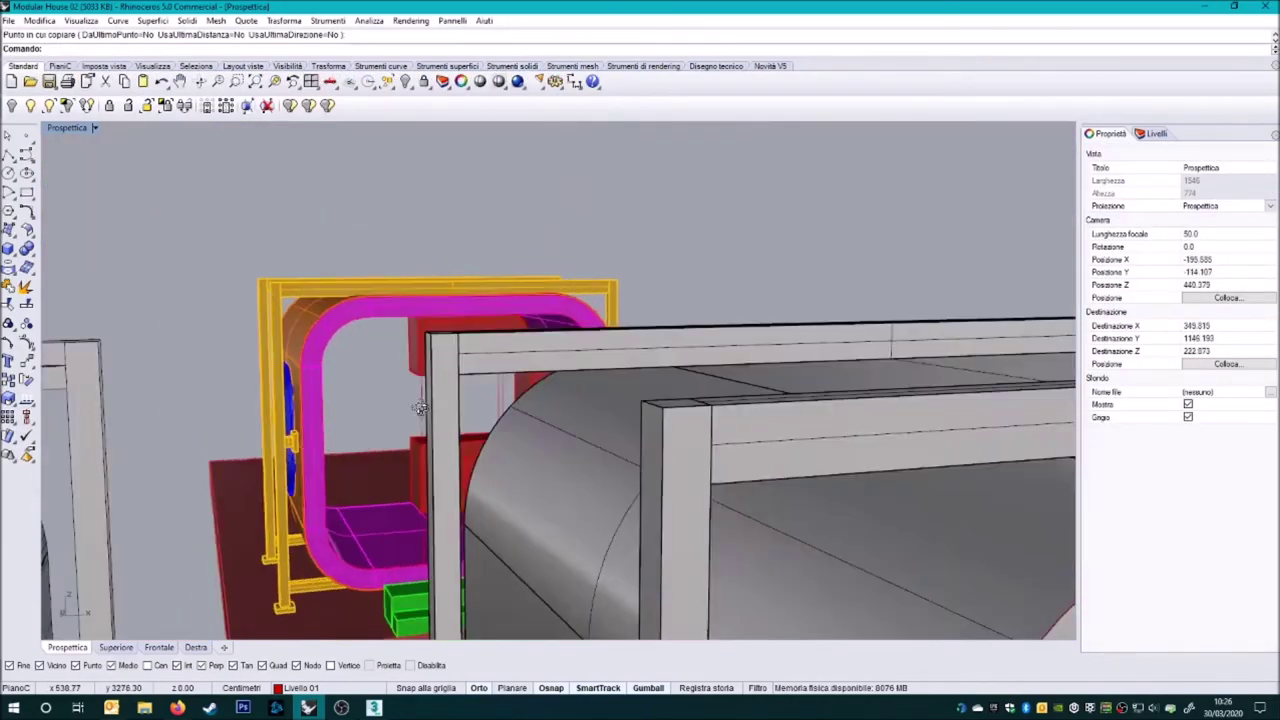
{"action": "scroll", "coordinate": [422, 408], "scroll_direction": "up", "scroll_amount": 5}
{"action": "scroll", "coordinate": [443, 399], "scroll_direction": "up", "scroll_amount": 5}
{"action": "scroll", "coordinate": [445, 403], "scroll_direction": "up", "scroll_amount": 5}
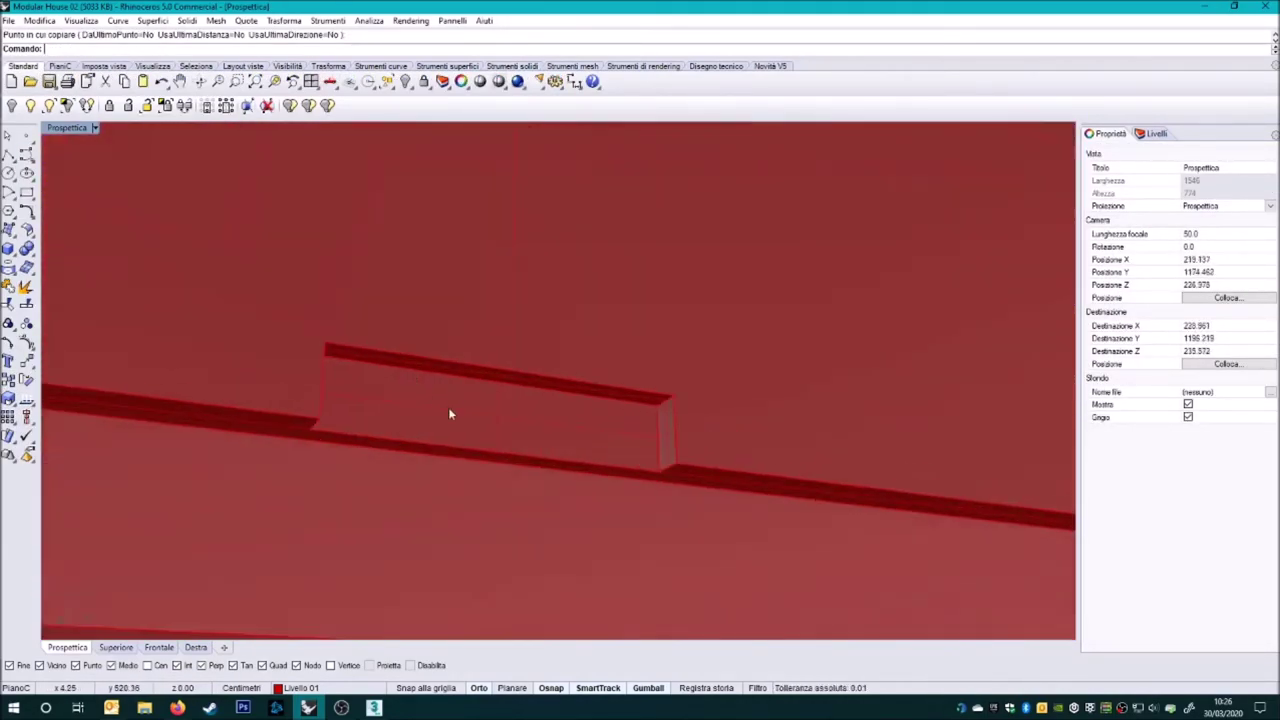
- Extrude a new handle profile on the cabinet door and put it on the Maniglia sportelli layer
{"action": "scroll", "coordinate": [448, 407], "scroll_direction": "up", "scroll_amount": 3}
{"action": "left_click", "coordinate": [378, 486]}
{"action": "right_click_drag", "start_coordinate": [378, 486], "coordinate": [62, 282]}
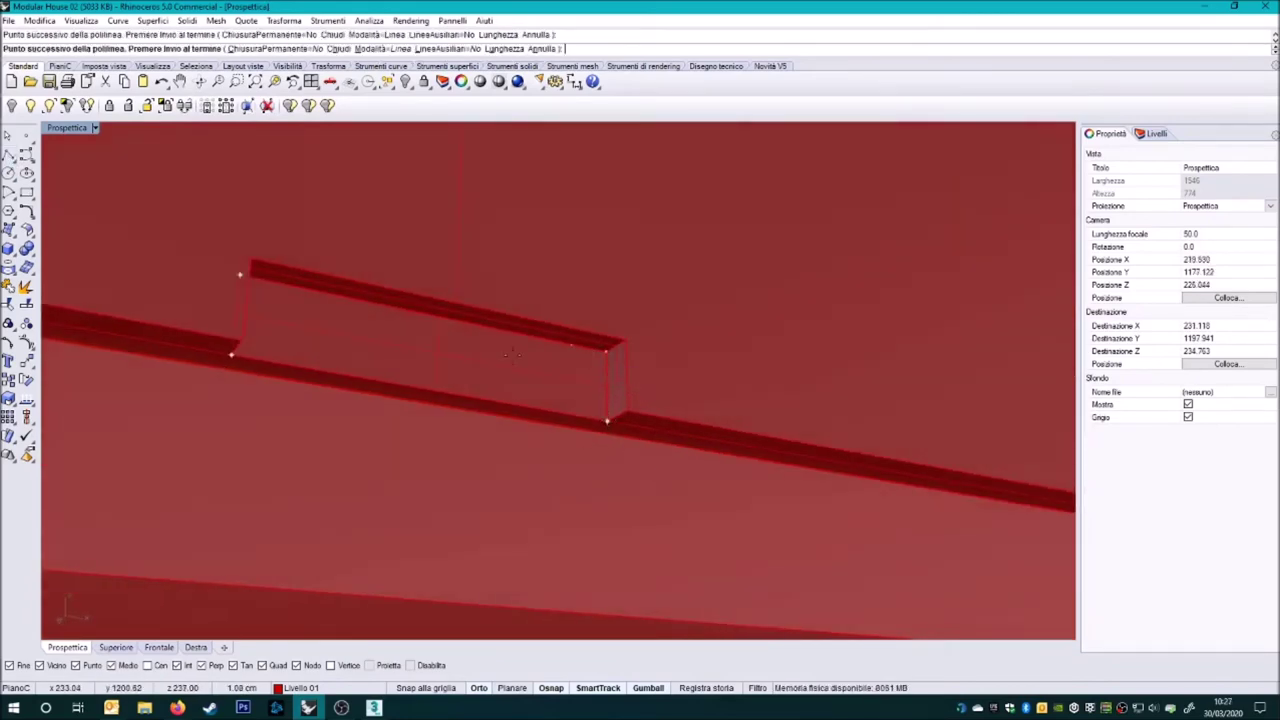
{"action": "key", "text": "Escape"}
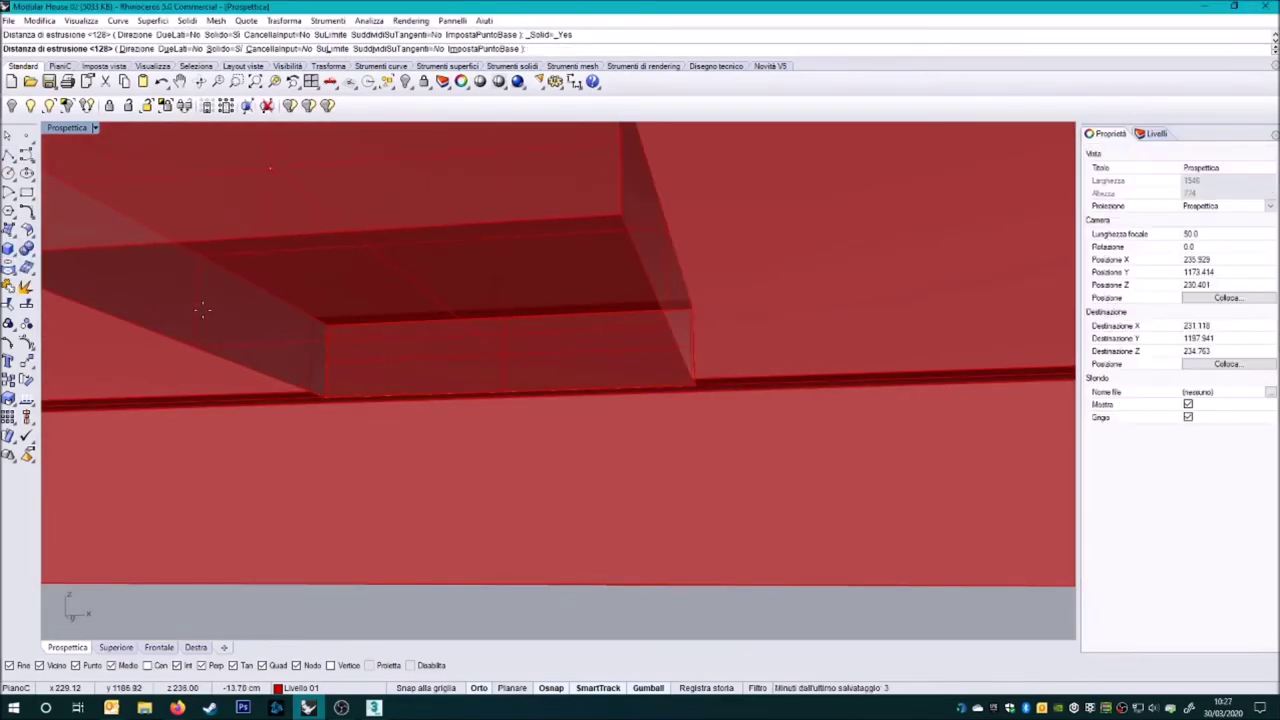
{"action": "key", "text": "ctrl+z"}
{"action": "right_click_drag", "start_coordinate": [200, 312], "coordinate": [347, 429]}
{"action": "key", "text": "Return"}
{"action": "type", "text": "-6"}
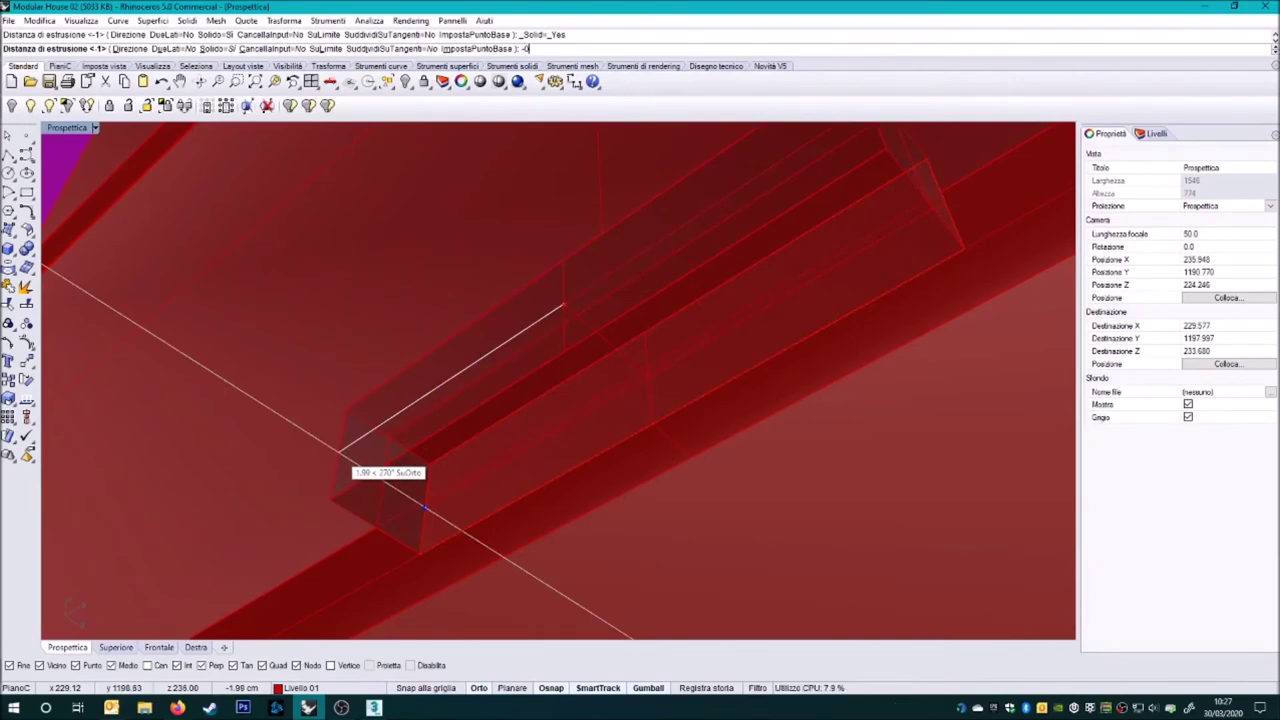
{"action": "key", "text": "Return"}
{"action": "left_click", "coordinate": [1155, 133]}
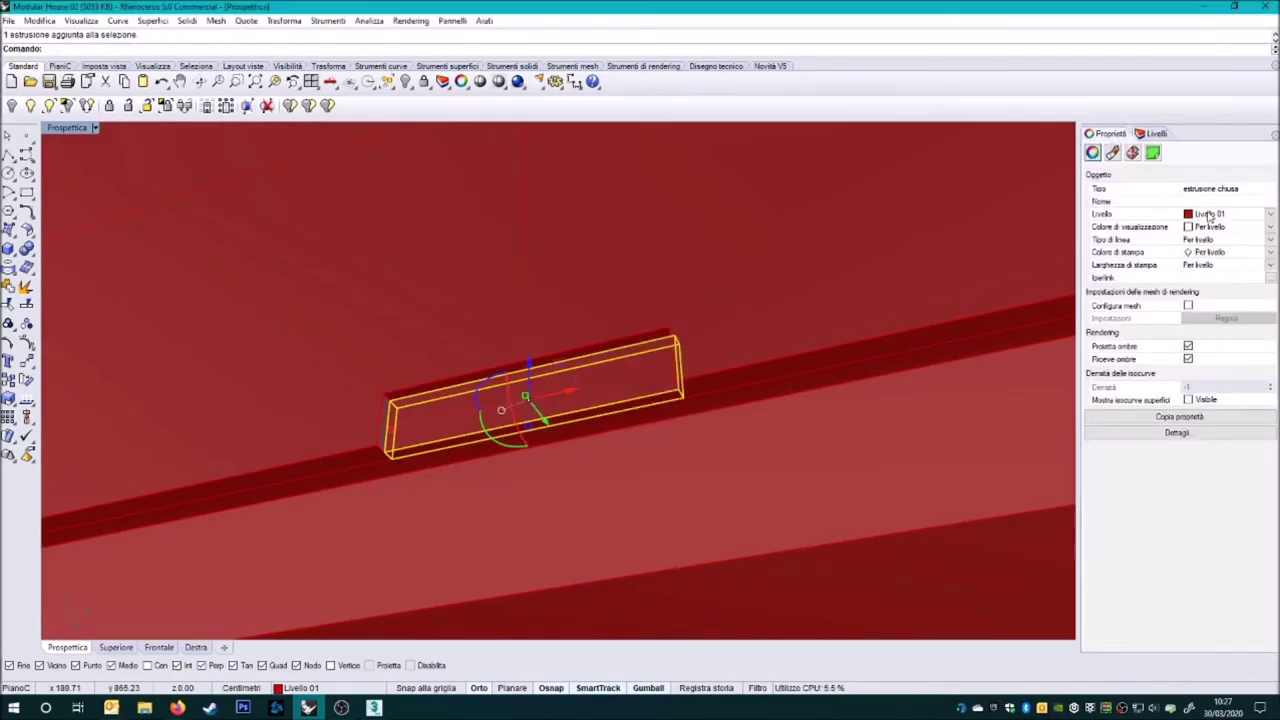
- Copy the handle onto the two lower drawers, then switch over to 3ds Max
{"action": "scroll", "coordinate": [283, 408], "scroll_direction": "down", "scroll_amount": 3}
{"action": "left_click", "coordinate": [380, 537]}
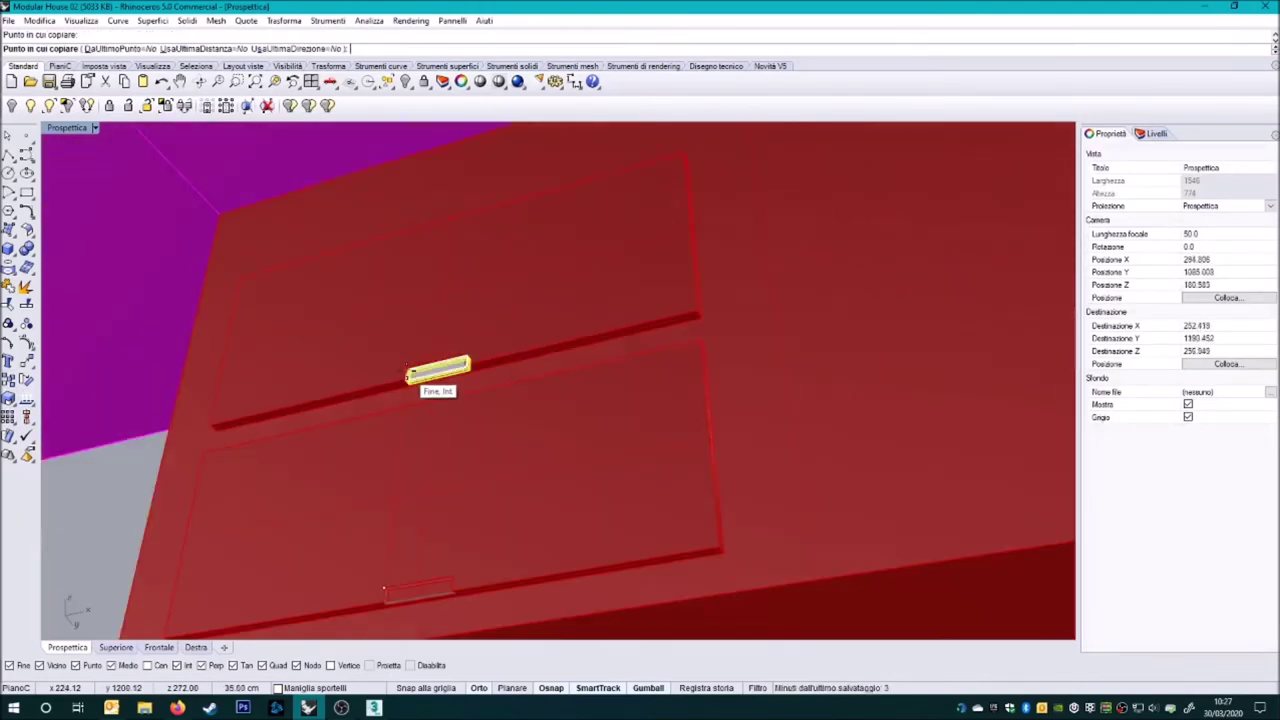
{"action": "right_click_drag", "start_coordinate": [434, 391], "coordinate": [523, 471]}
{"action": "scroll", "coordinate": [526, 597], "scroll_direction": "up", "scroll_amount": 5}
{"action": "scroll", "coordinate": [526, 597], "scroll_direction": "down", "scroll_amount": 3}
{"action": "right_click_drag", "start_coordinate": [514, 600], "coordinate": [608, 391]}
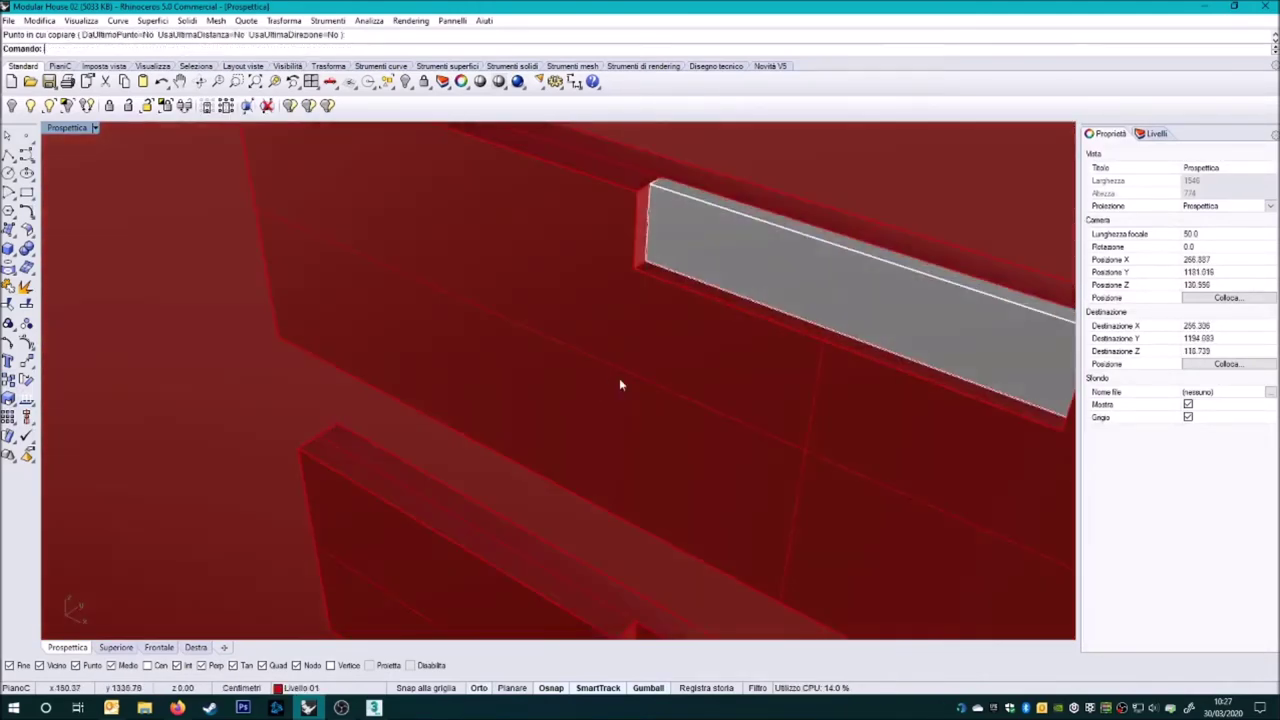
{"action": "left_click", "coordinate": [620, 352]}
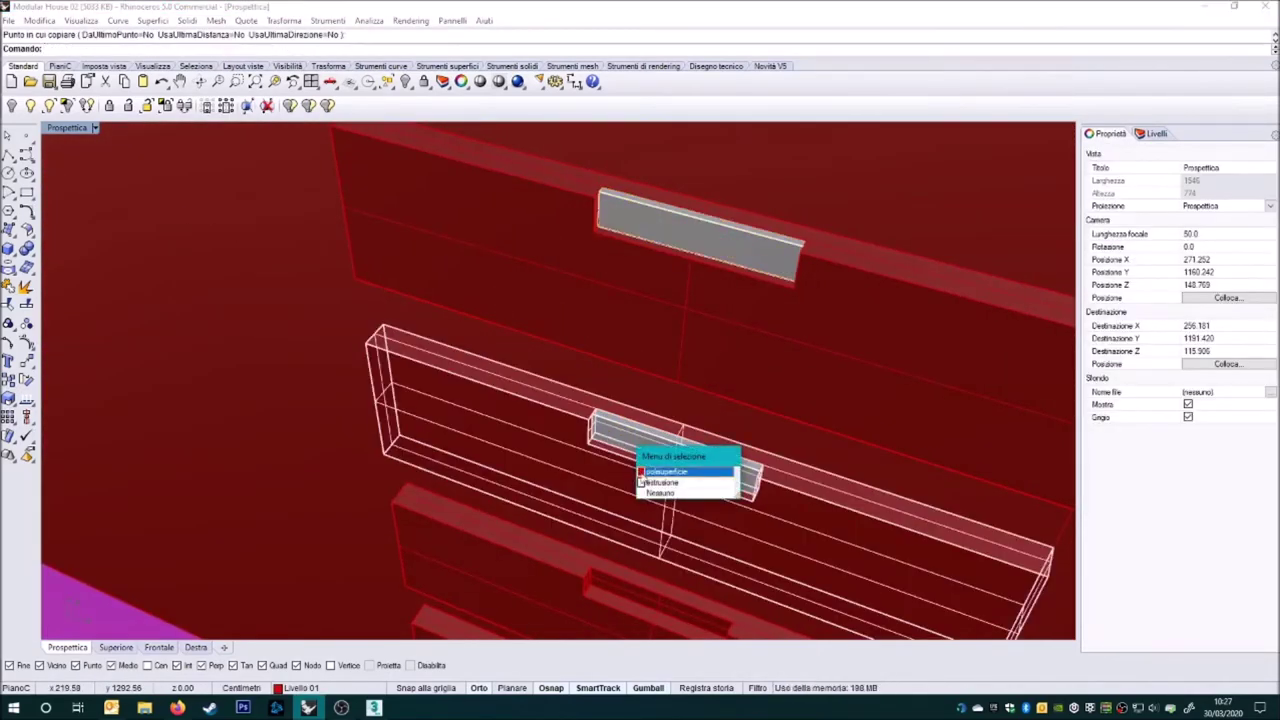
{"action": "left_click", "coordinate": [640, 450]}
{"action": "right_click_drag", "start_coordinate": [600, 540], "coordinate": [520, 430]}
{"action": "scroll", "coordinate": [506, 426], "scroll_direction": "down", "scroll_amount": 5}
{"action": "scroll", "coordinate": [506, 426], "scroll_direction": "down", "scroll_amount": 5}
{"action": "scroll", "coordinate": [556, 398], "scroll_direction": "up", "scroll_amount": 5}
{"action": "left_click", "coordinate": [375, 708]}
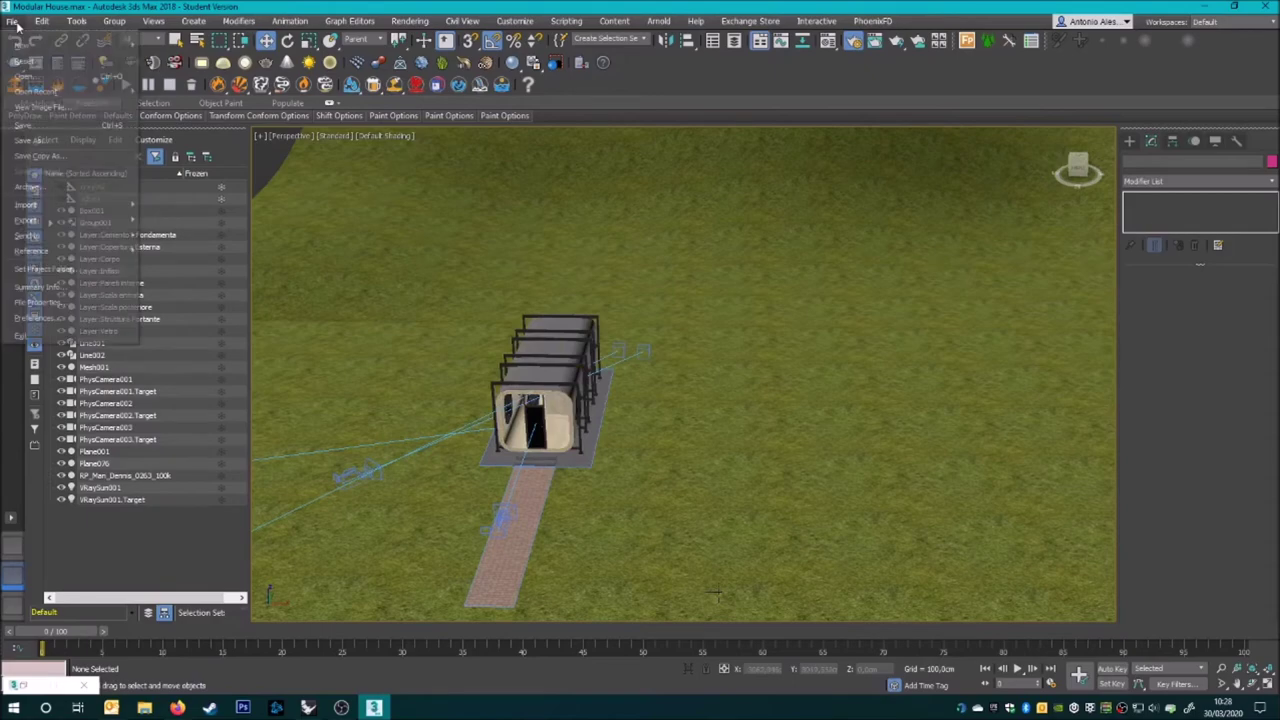
- Merge the sink model from the Oggetti folder and hide everything except the sink
{"action": "left_click", "coordinate": [165, 221]}
{"action": "double_click", "coordinate": [104, 156]}
{"action": "double_click", "coordinate": [166, 263]}
{"action": "double_click", "coordinate": [140, 131]}
{"action": "left_click", "coordinate": [694, 497]}
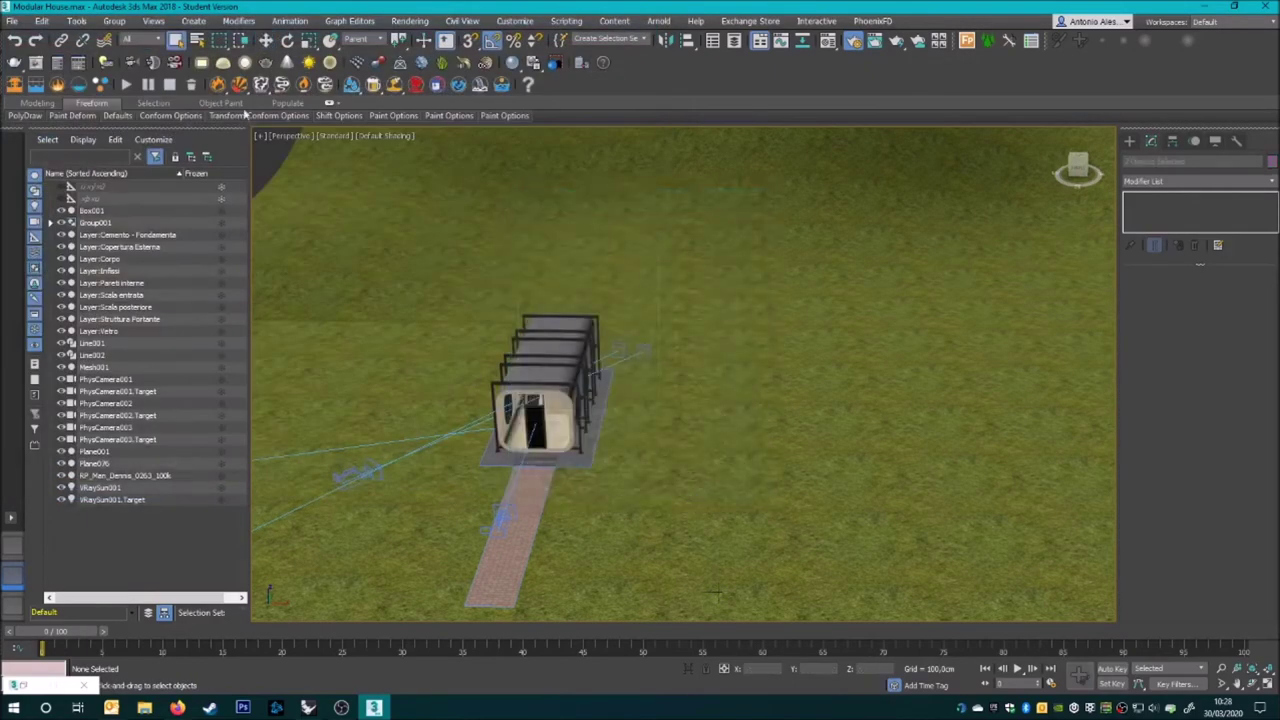
{"action": "scroll", "coordinate": [590, 360], "scroll_direction": "up", "scroll_amount": 5}
{"action": "scroll", "coordinate": [637, 346], "scroll_direction": "up", "scroll_amount": 5}
{"action": "right_click", "coordinate": [667, 318]}
{"action": "left_click", "coordinate": [700, 263]}
{"action": "middle_click_drag", "start_coordinate": [700, 263], "coordinate": [633, 362], "text": "alt"}
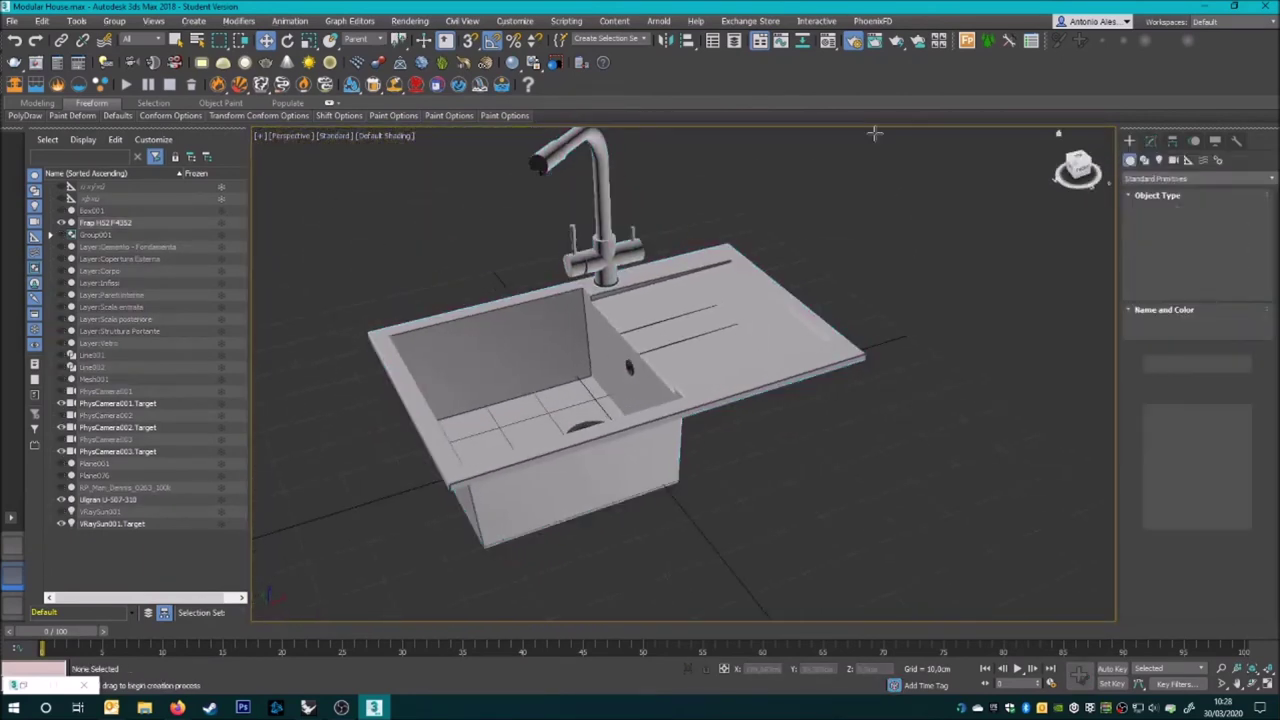
- Draw a helper box under the sink and tune its height below the countertop in Front view
{"action": "left_click", "coordinate": [1171, 221]}
{"action": "scroll", "coordinate": [354, 346], "scroll_direction": "up", "scroll_amount": 5}
{"action": "left_click_drag", "start_coordinate": [354, 346], "coordinate": [838, 308]}
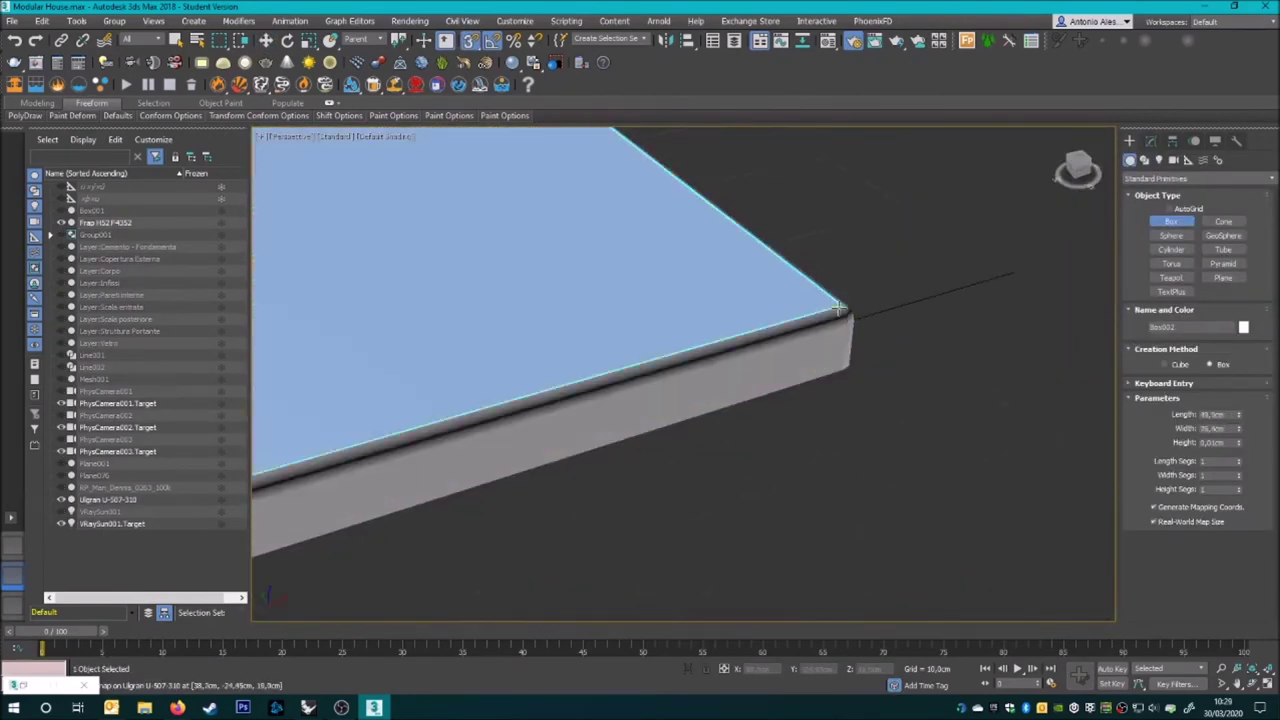
{"action": "scroll", "coordinate": [734, 366], "scroll_direction": "down", "scroll_amount": 3}
{"action": "left_click", "coordinate": [1151, 140]}
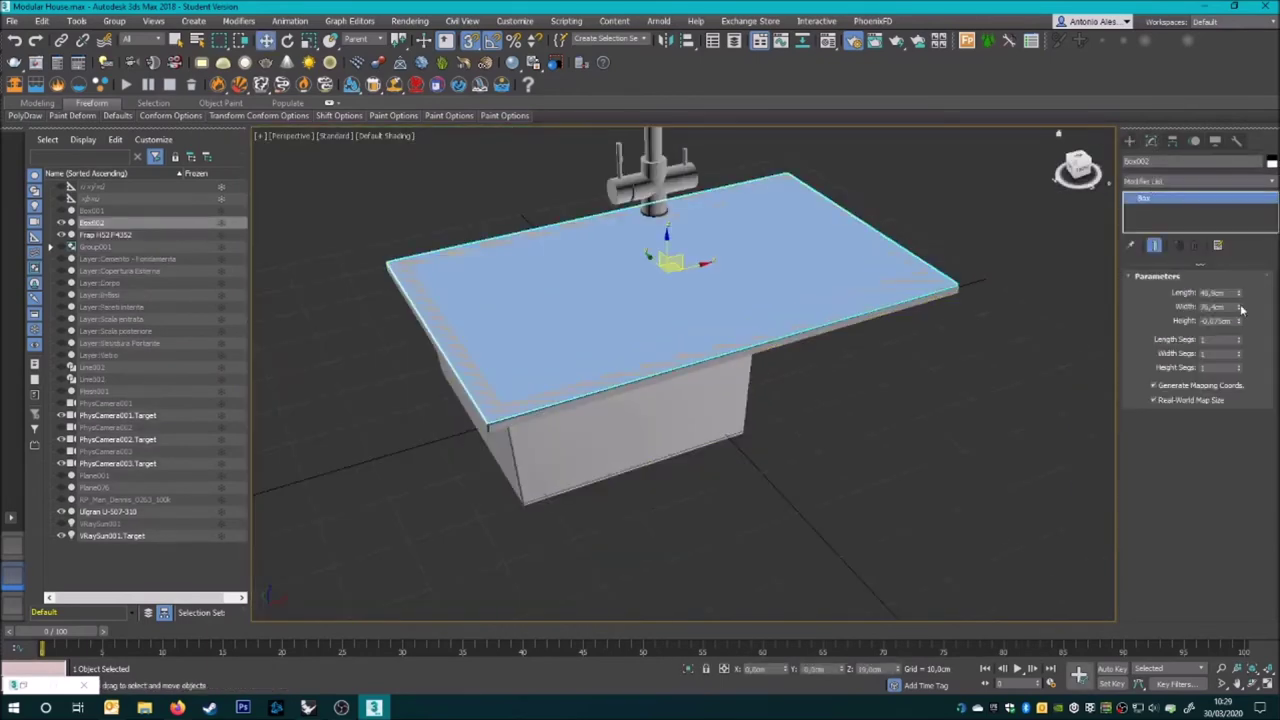
{"action": "scroll", "coordinate": [655, 340], "scroll_direction": "up", "scroll_amount": 3}
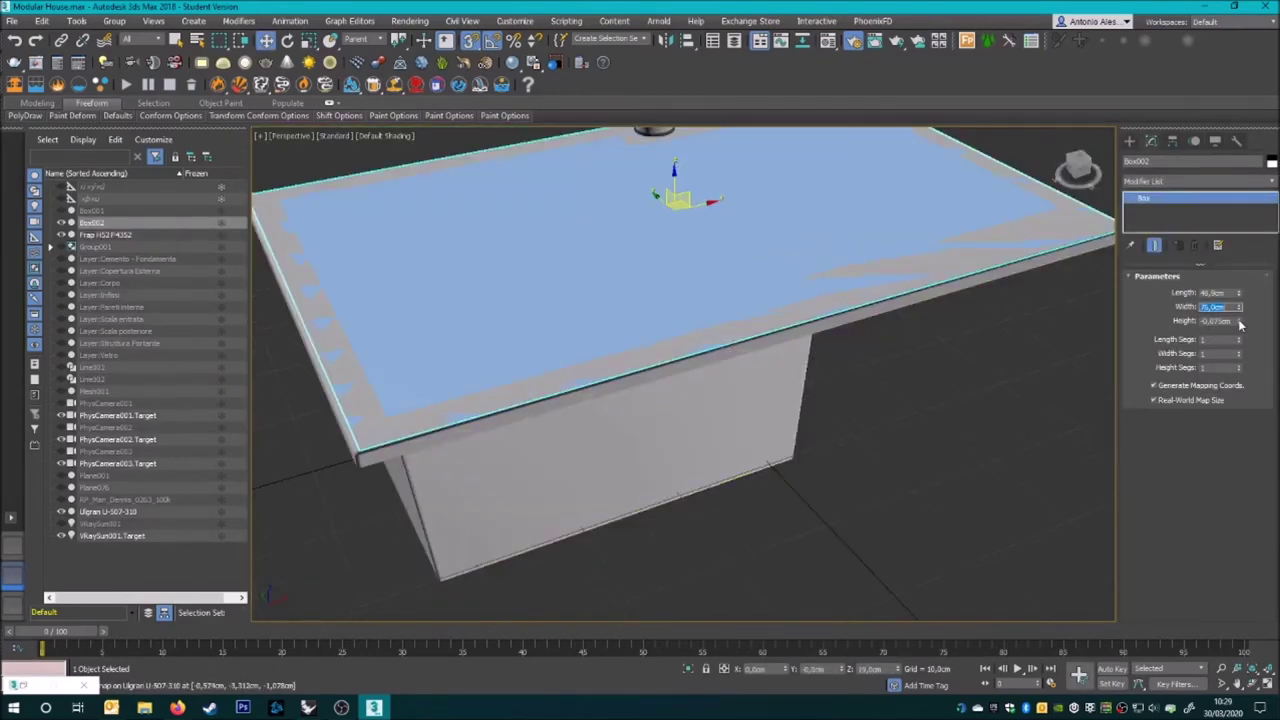
{"action": "left_click_drag", "start_coordinate": [1238, 320], "coordinate": [1238, 360]}
{"action": "key", "text": "f"}
{"action": "scroll", "coordinate": [729, 452], "scroll_direction": "up", "scroll_amount": 5}
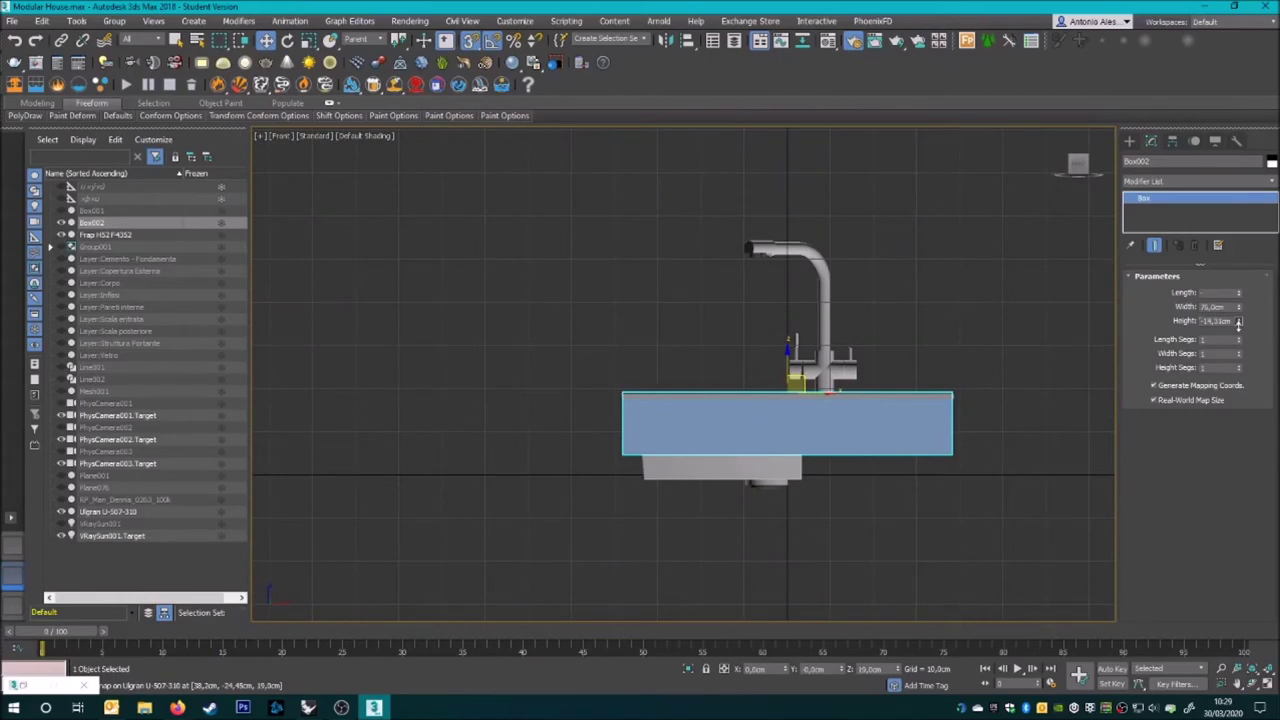
{"action": "left_click_drag", "start_coordinate": [1230, 357], "coordinate": [1230, 352]}
{"action": "scroll", "coordinate": [870, 478], "scroll_direction": "up", "scroll_amount": 5}
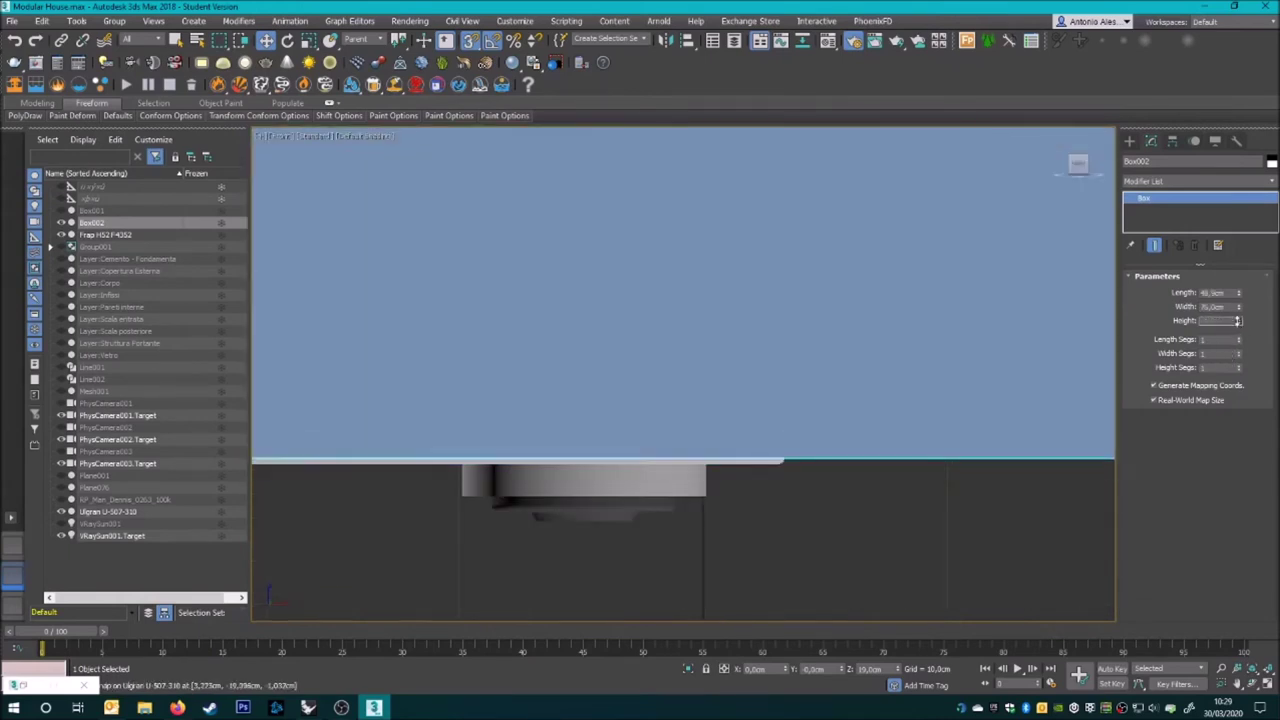
{"action": "key", "text": "z"}
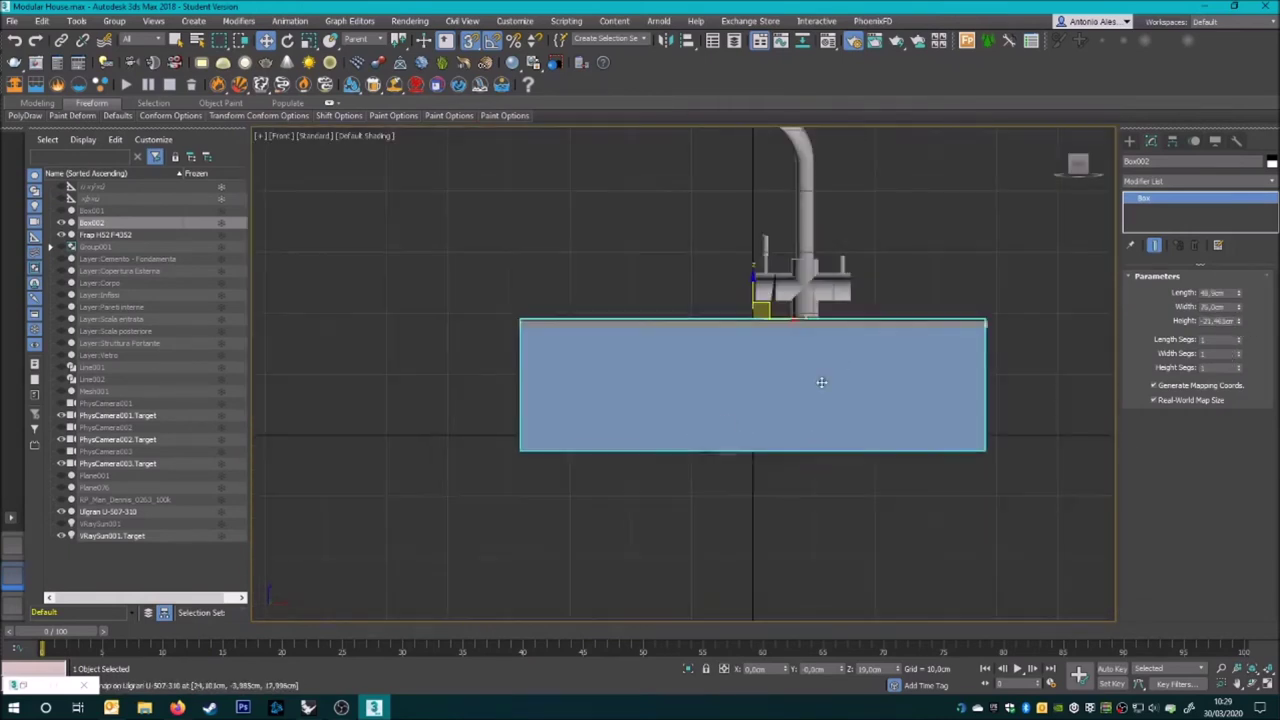
- Delete the helper box and return to Perspective view with nothing selected
{"action": "left_click", "coordinate": [15, 40]}
{"action": "key", "text": "p"}
{"action": "left_click", "coordinate": [525, 282]}
{"action": "left_click", "coordinate": [403, 398]}
{"action": "key", "text": "alt+f"}
- Merge all objects from the BSCH_EL_STOVE file into the scene and zoom to them
{"action": "left_click", "coordinate": [11, 20]}
{"action": "mouse_move", "coordinate": [157, 328]}
{"action": "left_click", "coordinate": [185, 219]}
{"action": "scroll", "coordinate": [157, 328], "scroll_direction": "up", "scroll_amount": 10}
{"action": "double_click", "coordinate": [116, 141]}
{"action": "key", "text": "Return"}
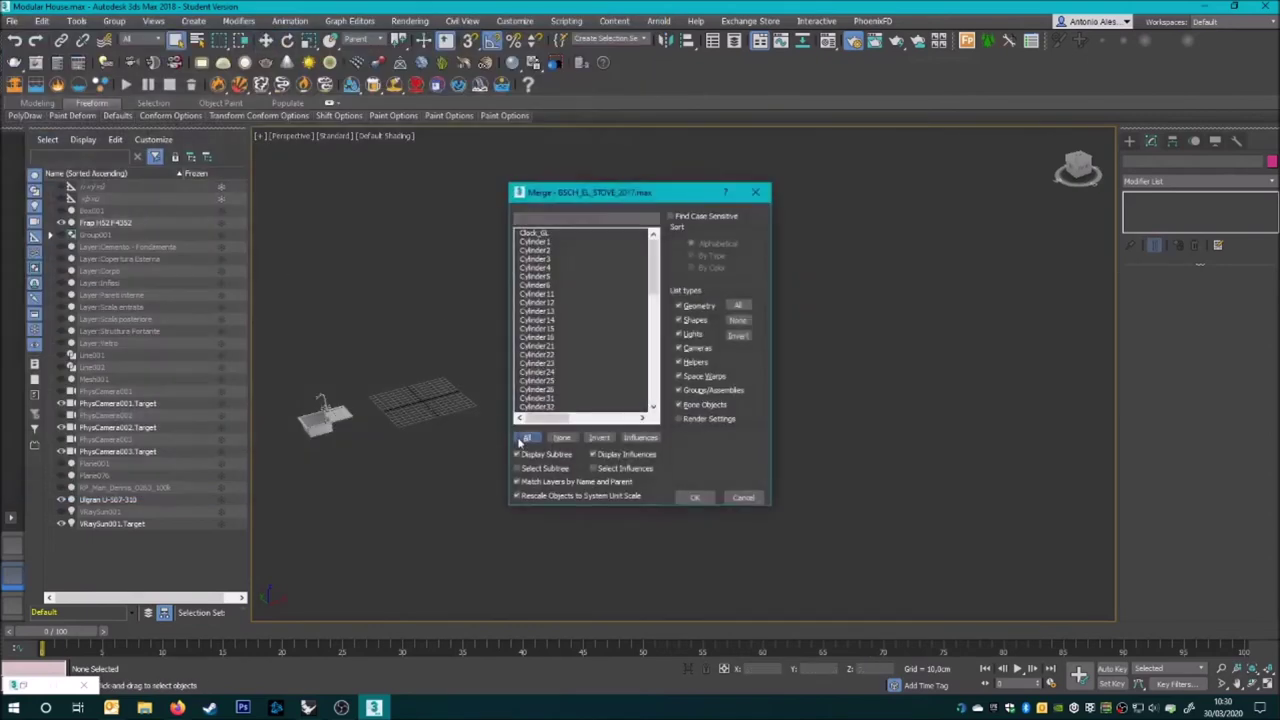
{"action": "key", "text": "Return"}
{"action": "key", "text": "Return"}
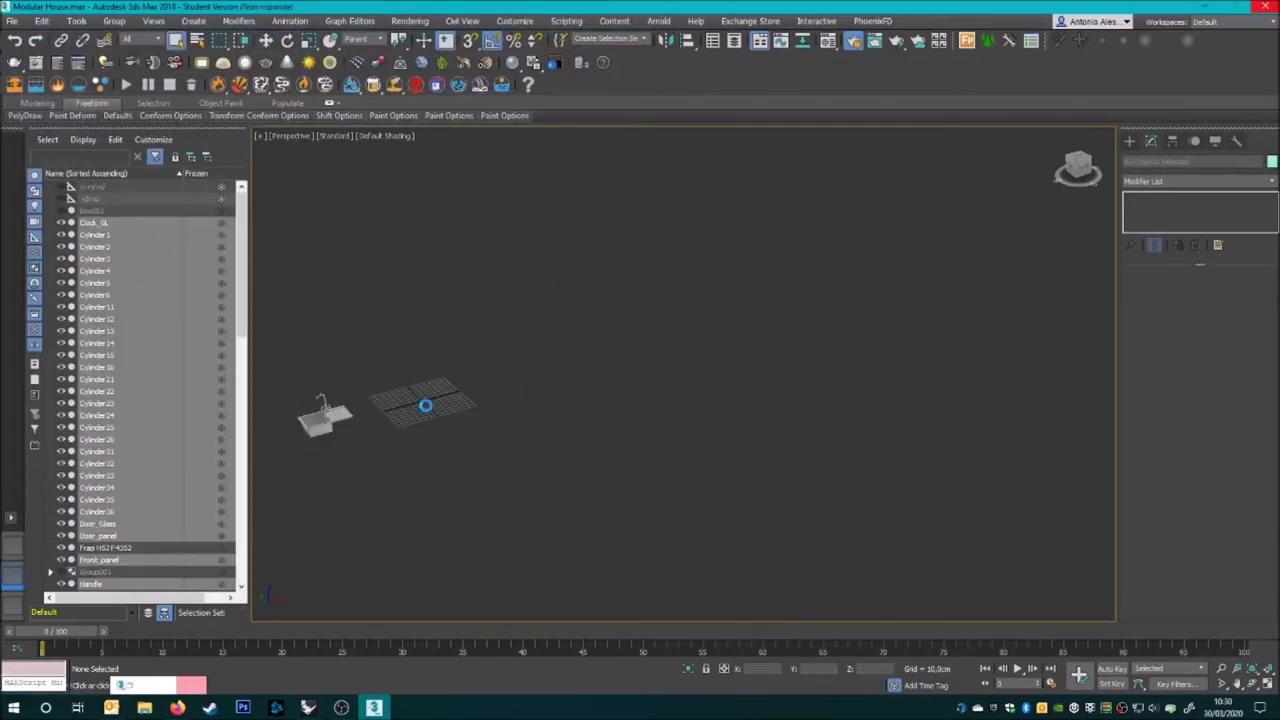
{"action": "key", "text": "z"}
- Reselect the 62 stove parts and group them into one object
{"action": "left_click", "coordinate": [583, 410]}
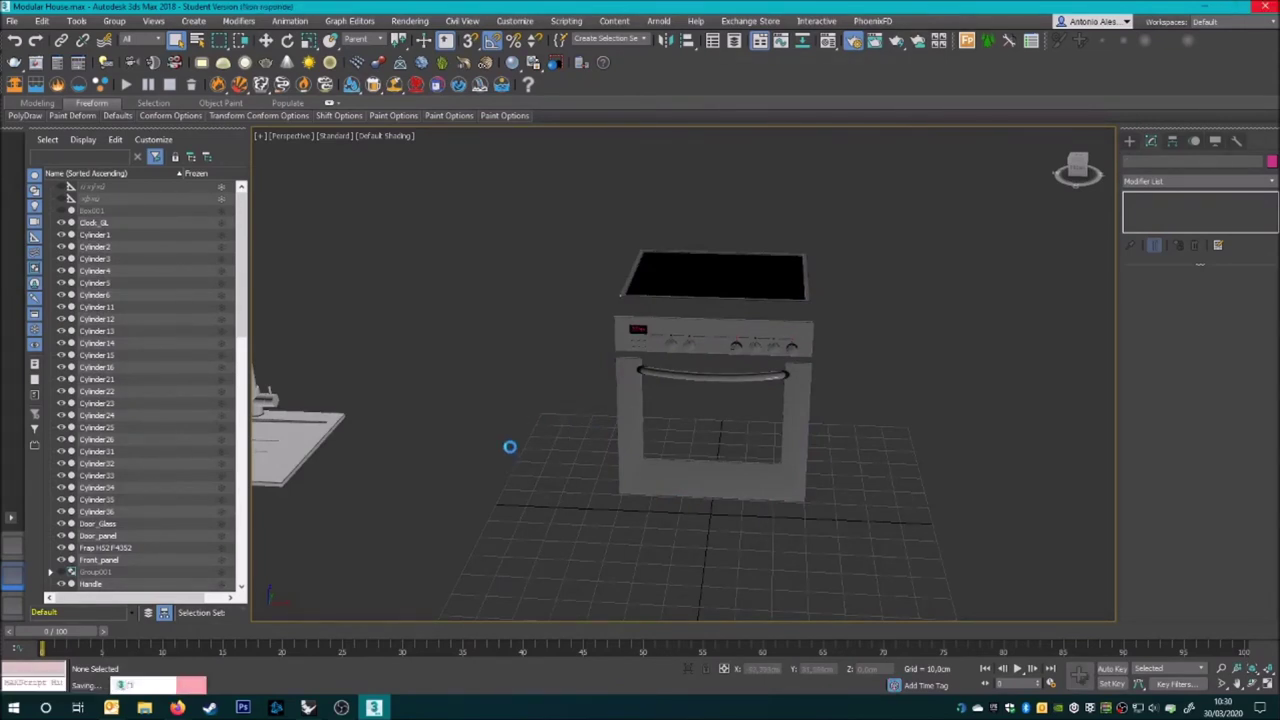
{"action": "key", "text": "ctrl+z"}
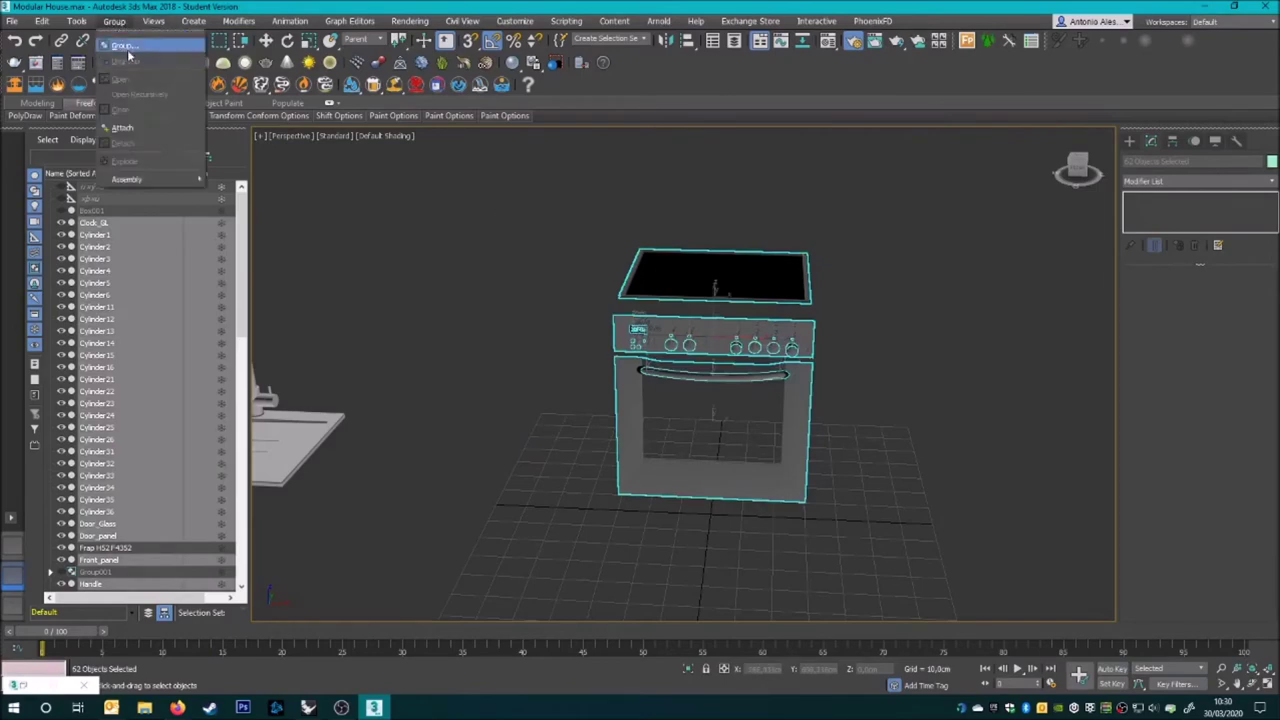
{"action": "left_click", "coordinate": [128, 56]}
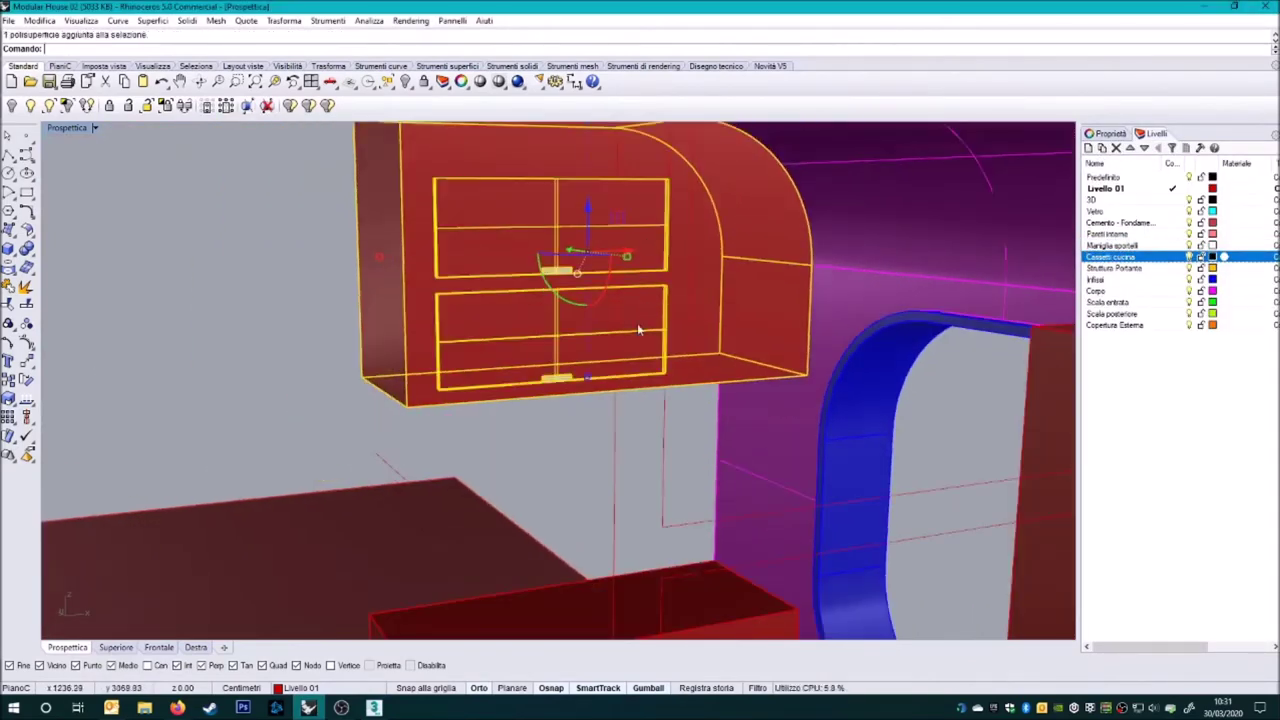
- Select every object on the Maniglia sportelli, Cassetti cucina and Frigo layers
{"action": "left_click", "coordinate": [599, 468], "text": "shift"}
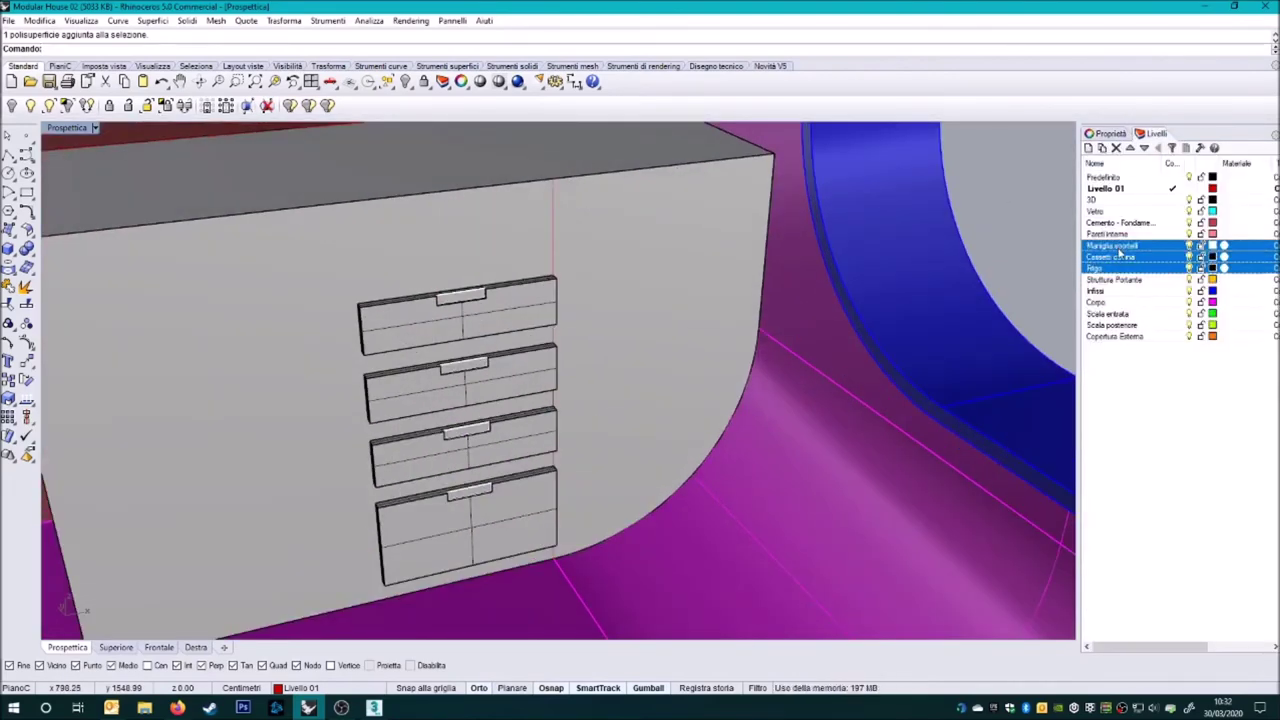
{"action": "right_click", "coordinate": [1122, 255]}
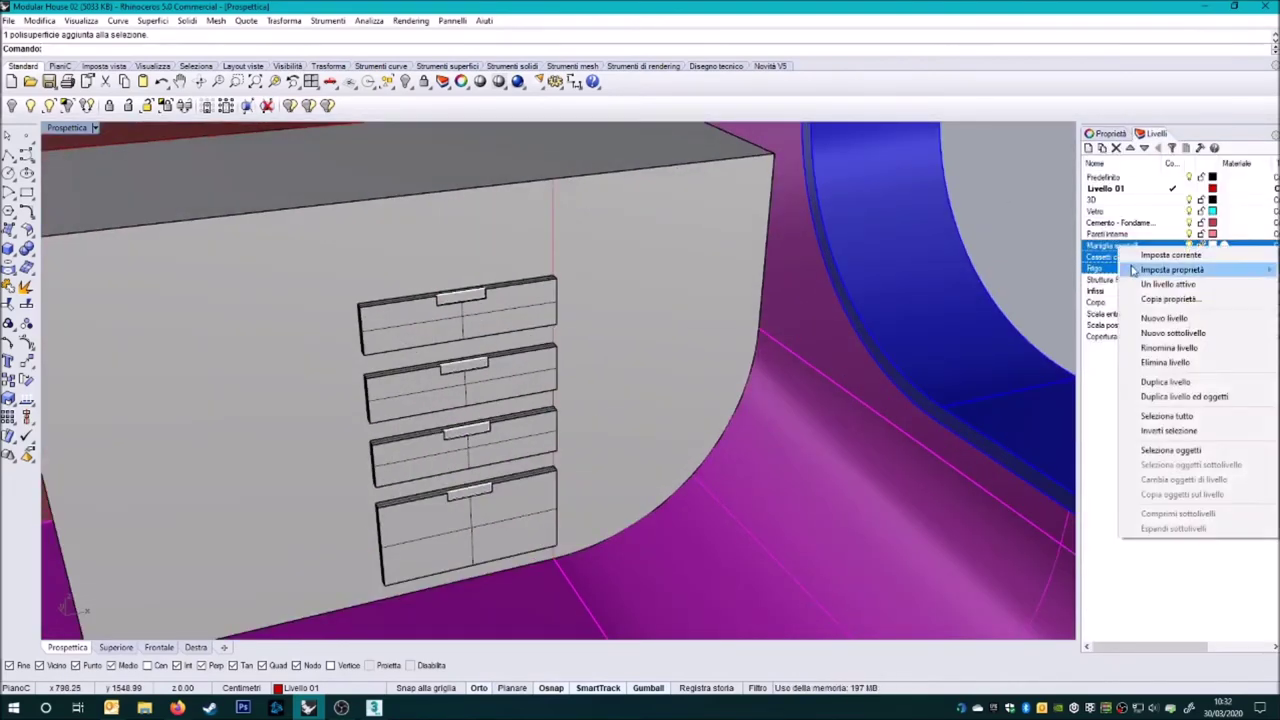
{"action": "left_click", "coordinate": [1160, 418]}
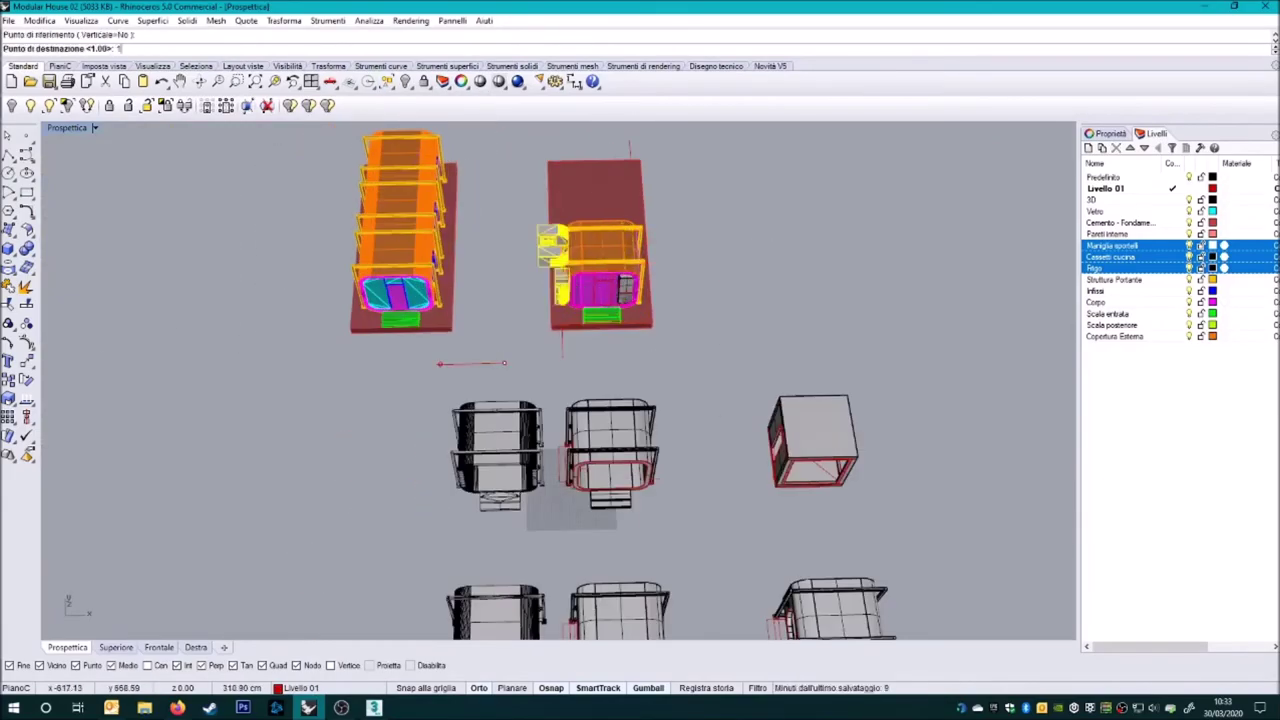
- Move the kitchen cabinets and fridge column to their new location inside the module
{"action": "left_click", "coordinate": [440, 372]}
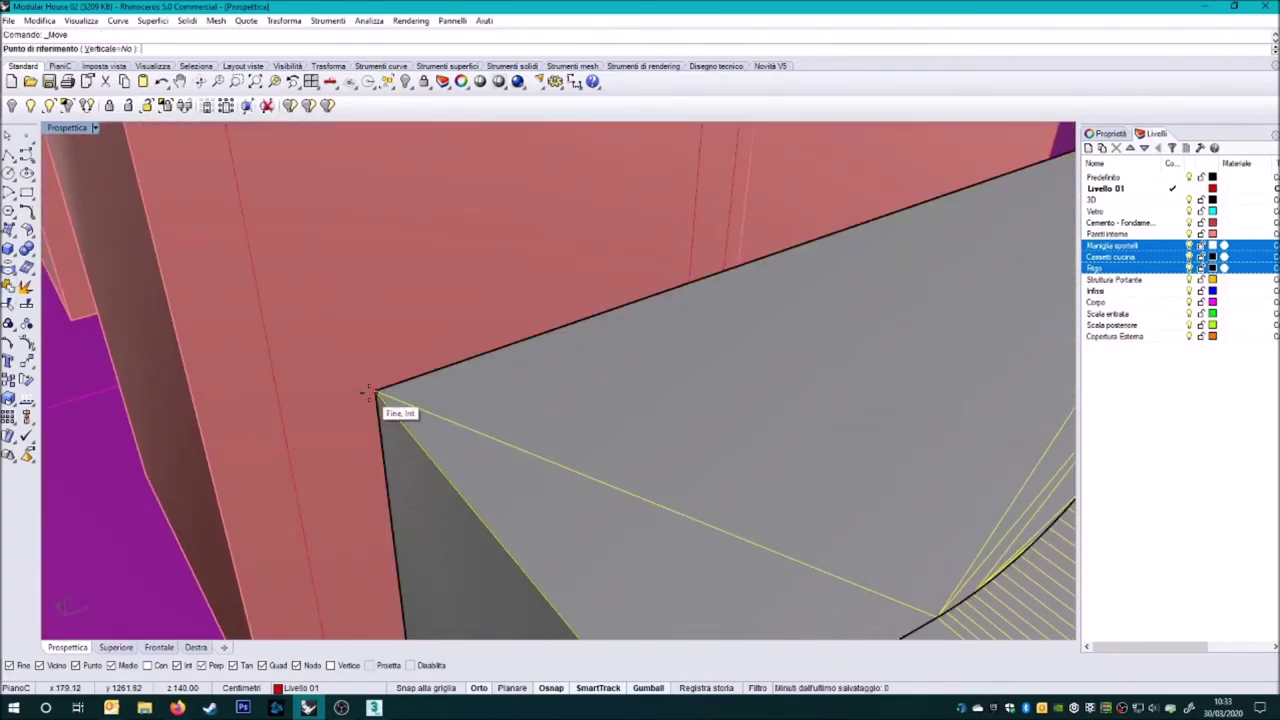
{"action": "left_click", "coordinate": [366, 392]}
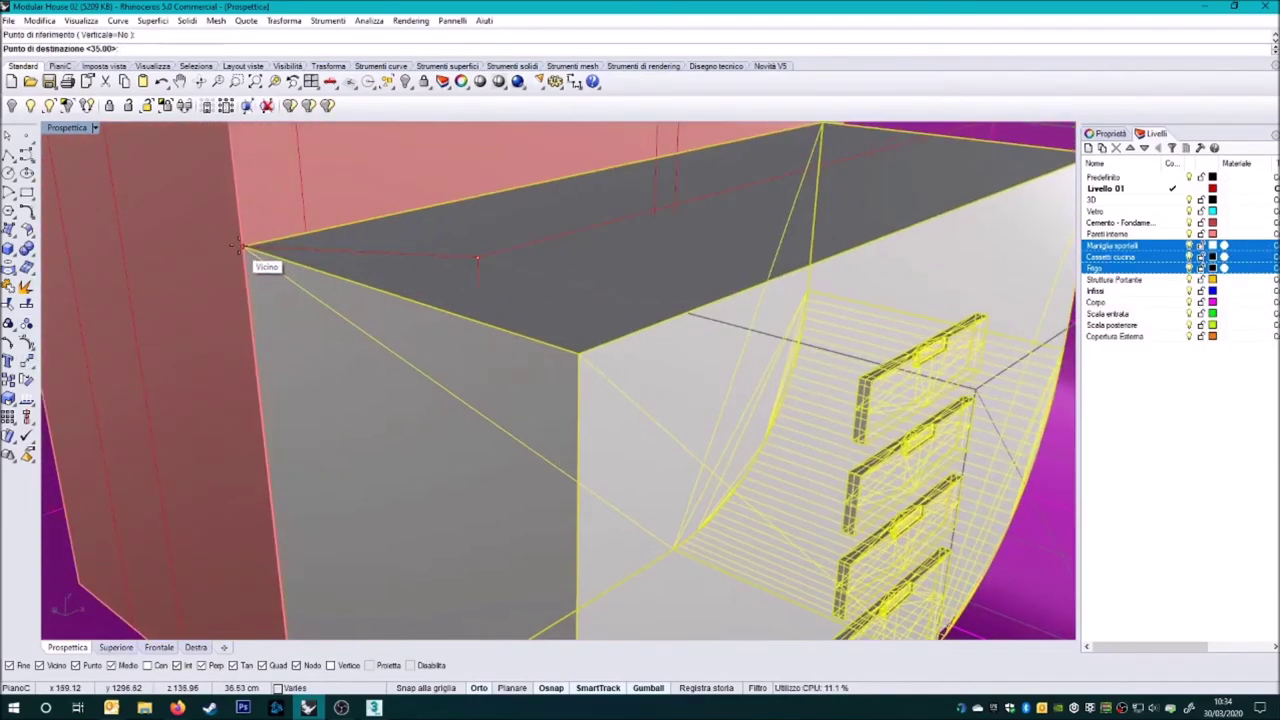
- Snap the lower cabinet's top corner onto the wall intersection, then return to 3ds Max
{"action": "left_click", "coordinate": [240, 245]}
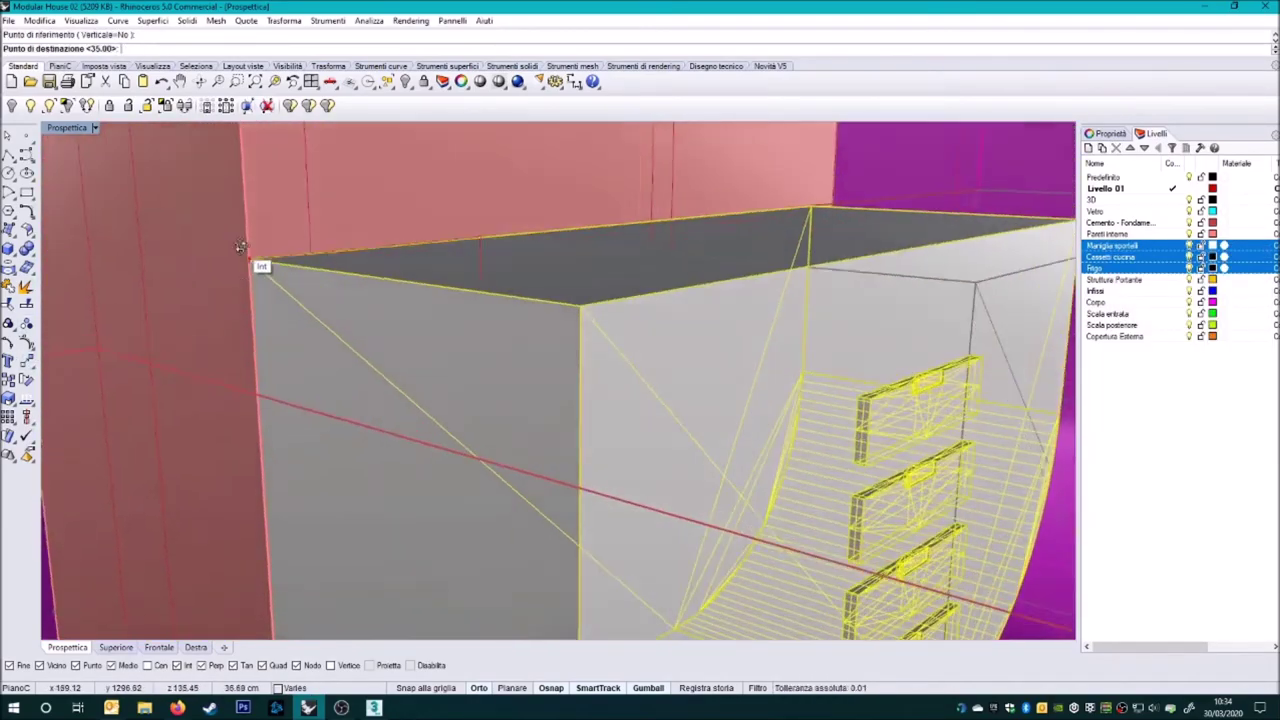
{"action": "scroll", "coordinate": [300, 270], "scroll_direction": "up", "scroll_amount": 5}
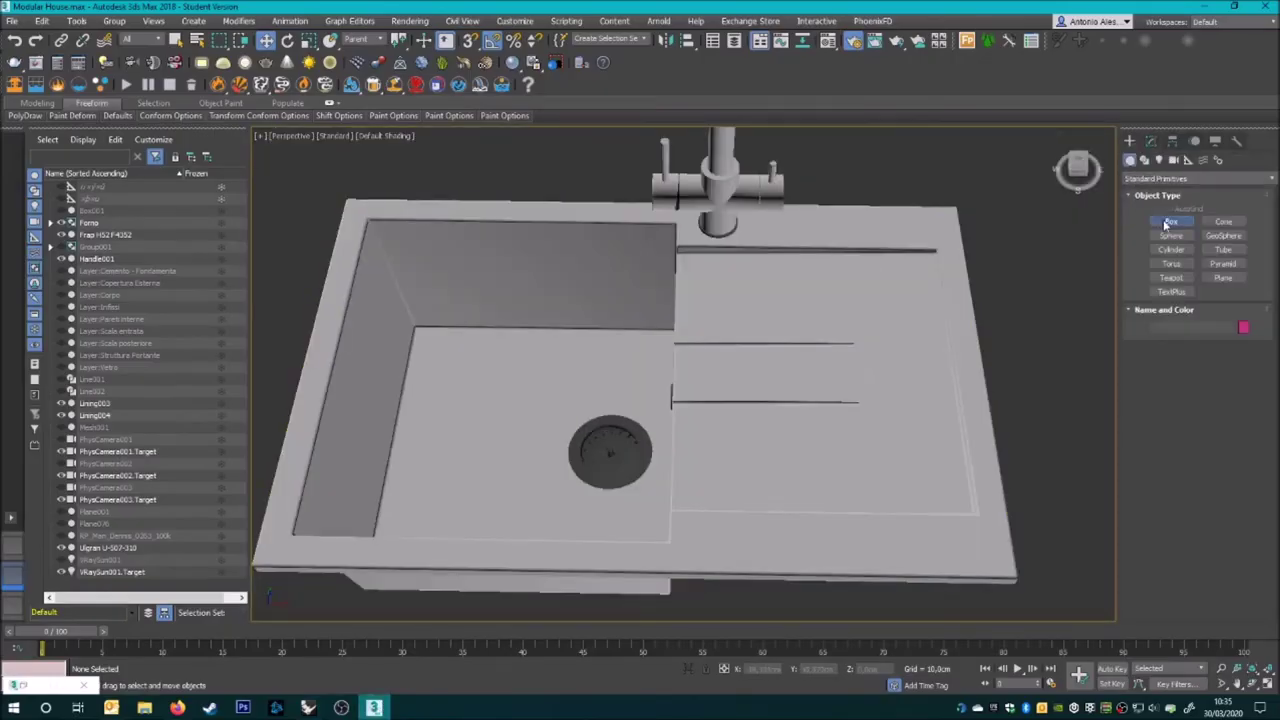
{"action": "left_click", "coordinate": [1170, 221]}
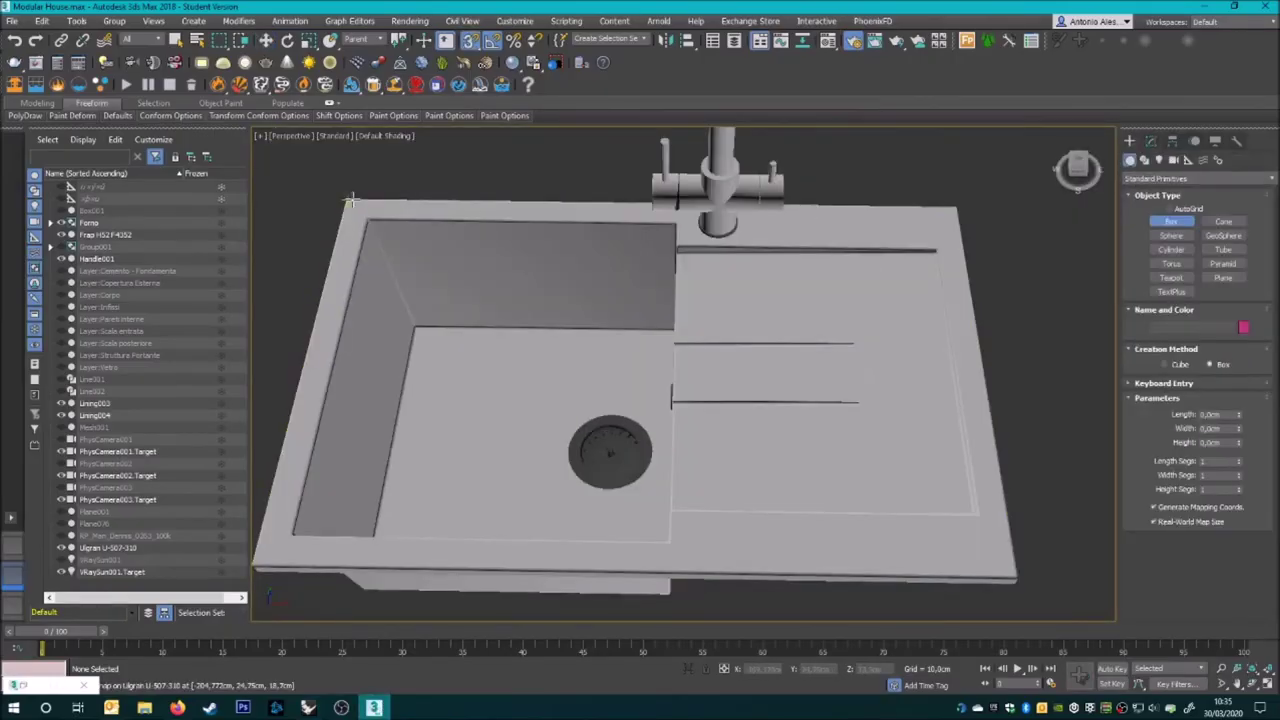
- Cancel the box in 3ds Max and start a polyline sink outline on the Rhino countertop
{"action": "left_click", "coordinate": [503, 33]}
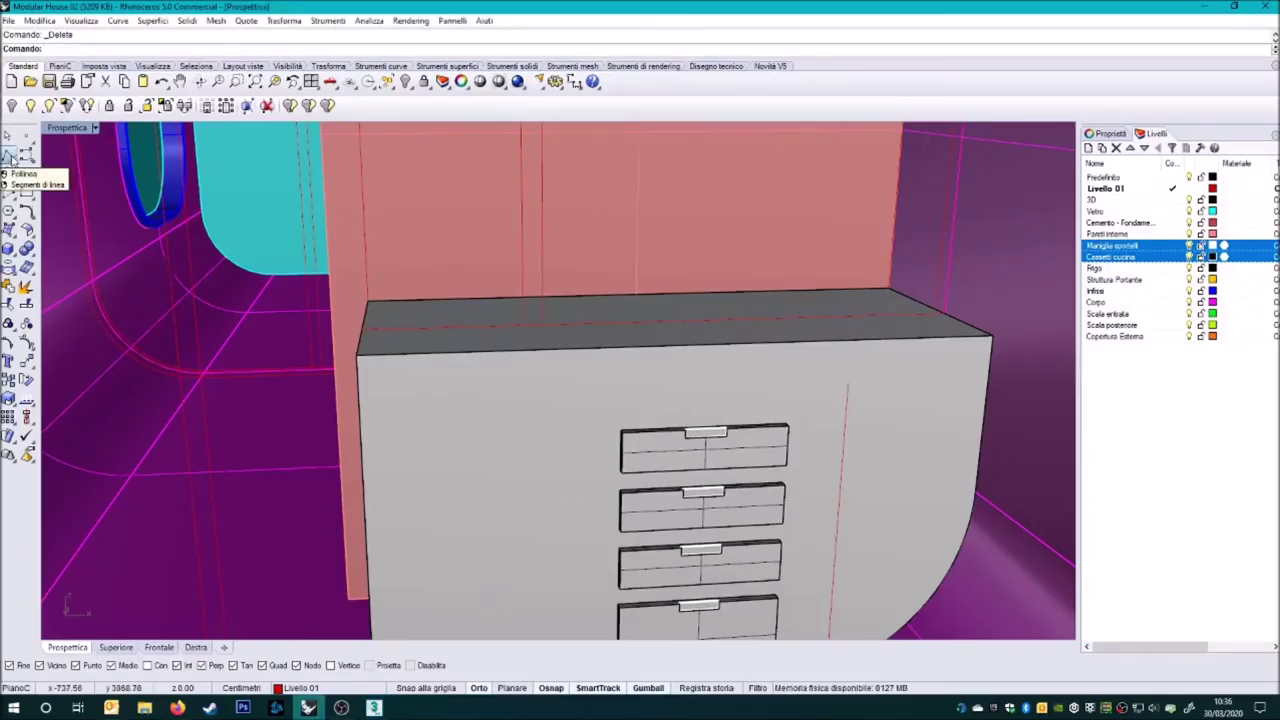
{"action": "left_click", "coordinate": [10, 157]}
{"action": "scroll", "coordinate": [640, 400], "scroll_direction": "up", "scroll_amount": 3}
{"action": "left_click", "coordinate": [600, 590]}
{"action": "left_click", "coordinate": [748, 365]}
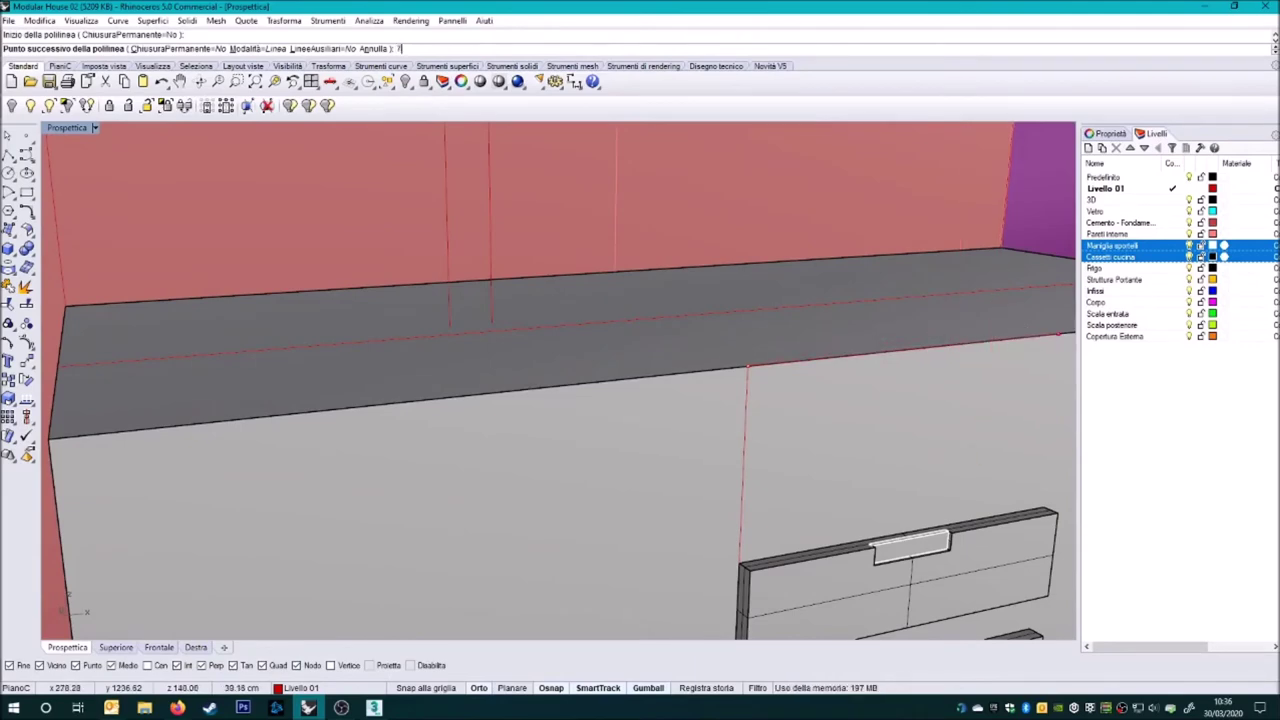
- Finish the sink-opening polyline, move it into position on the countertop, and save
{"action": "mouse_move", "coordinate": [956, 286]}
{"action": "right_mouse_down"}
{"action": "mouse_move", "coordinate": [600, 380]}
{"action": "mouse_move", "coordinate": [636, 370]}
{"action": "right_mouse_up"}
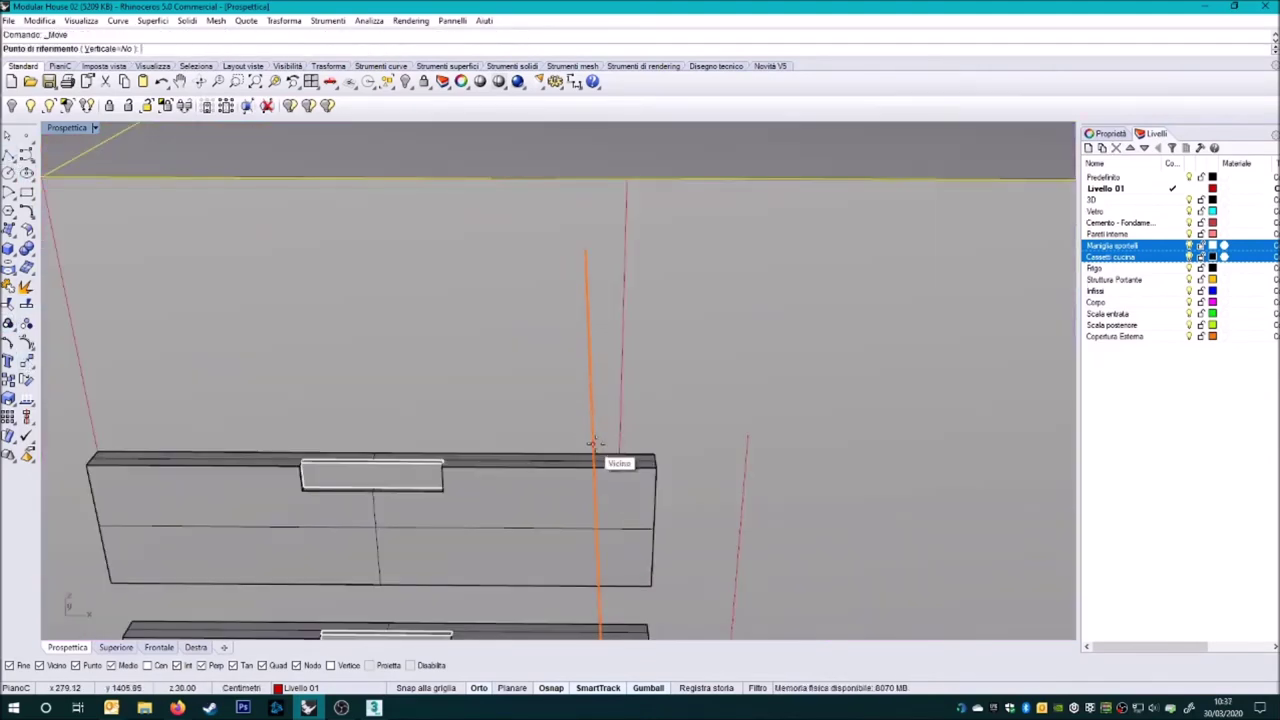
{"action": "left_click", "coordinate": [382, 449]}
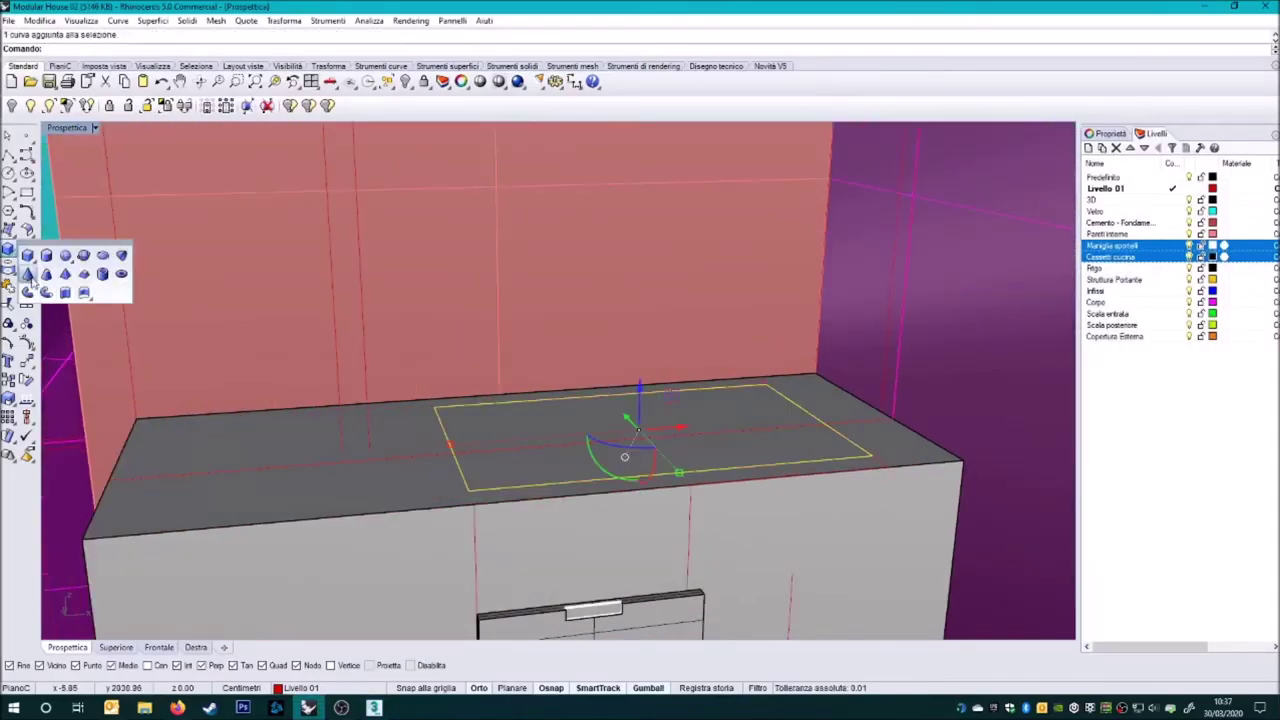
- Extrude the outline, subtract it from the countertop, delete the leftover cutter, and save
{"action": "left_click", "coordinate": [28, 276]}
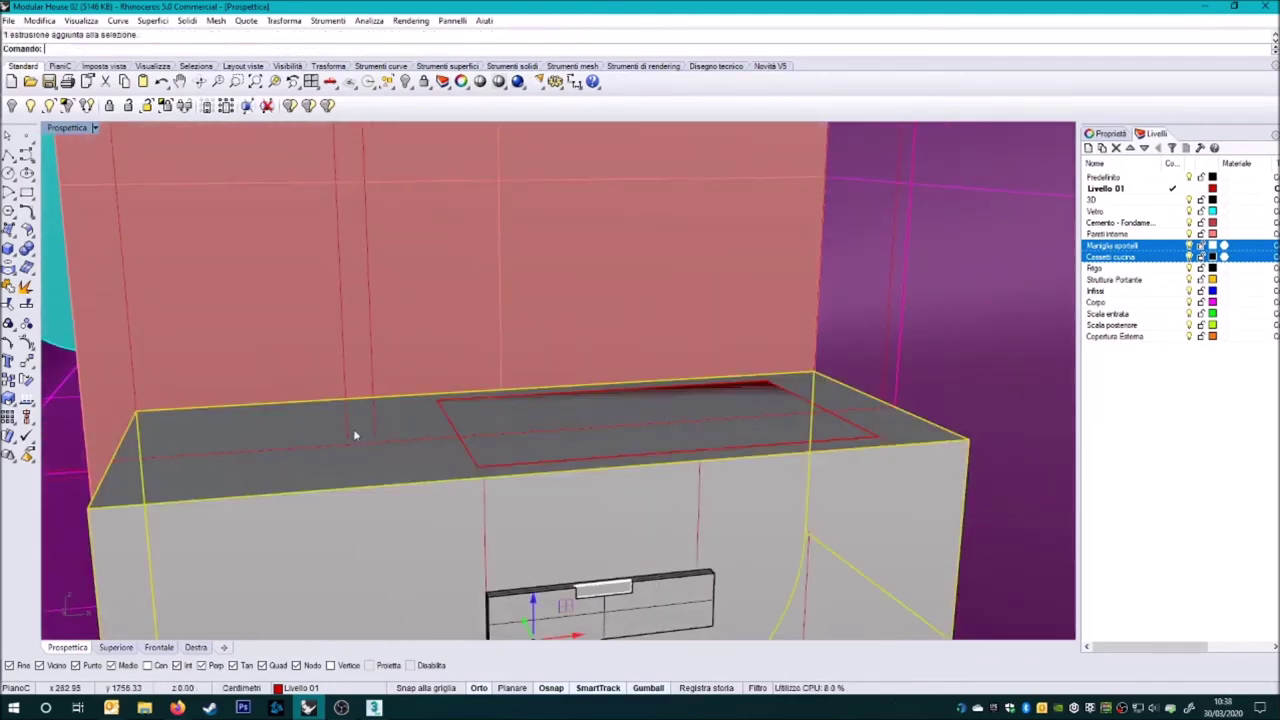
{"action": "left_click", "coordinate": [47, 255]}
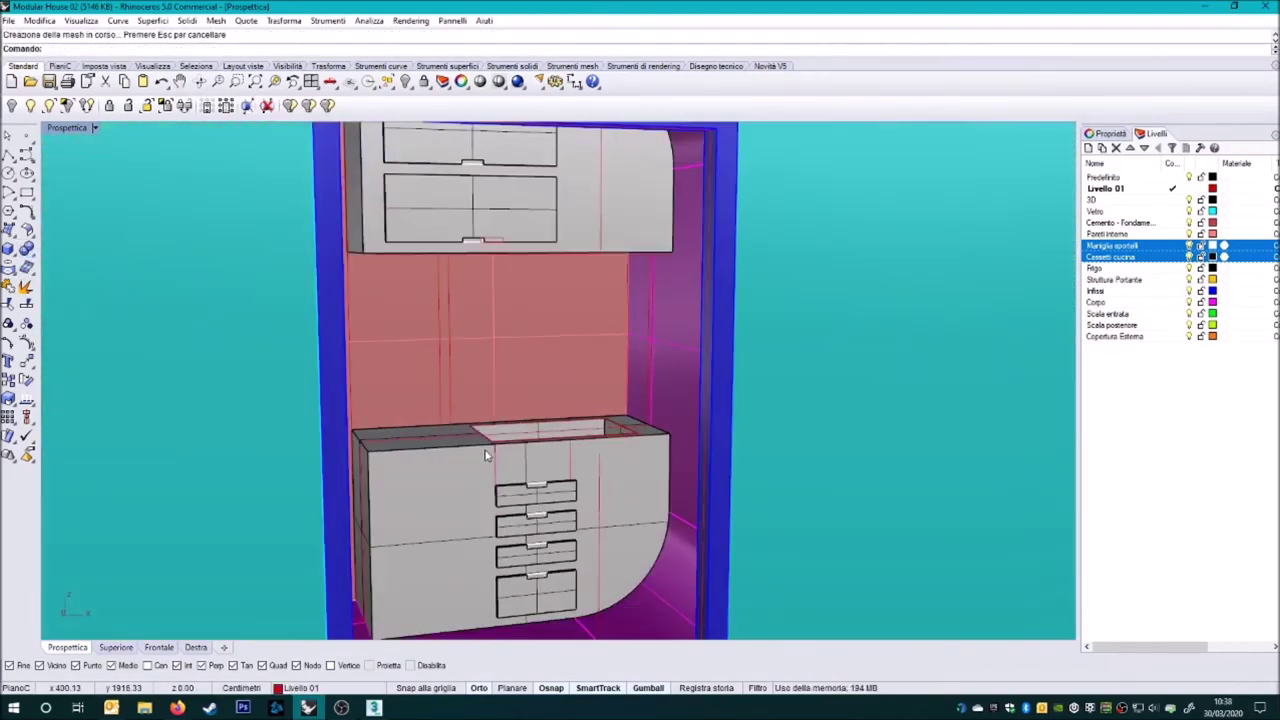
{"action": "left_click", "coordinate": [528, 494]}
{"action": "left_click", "coordinate": [580, 527]}
{"action": "key", "text": "Delete"}
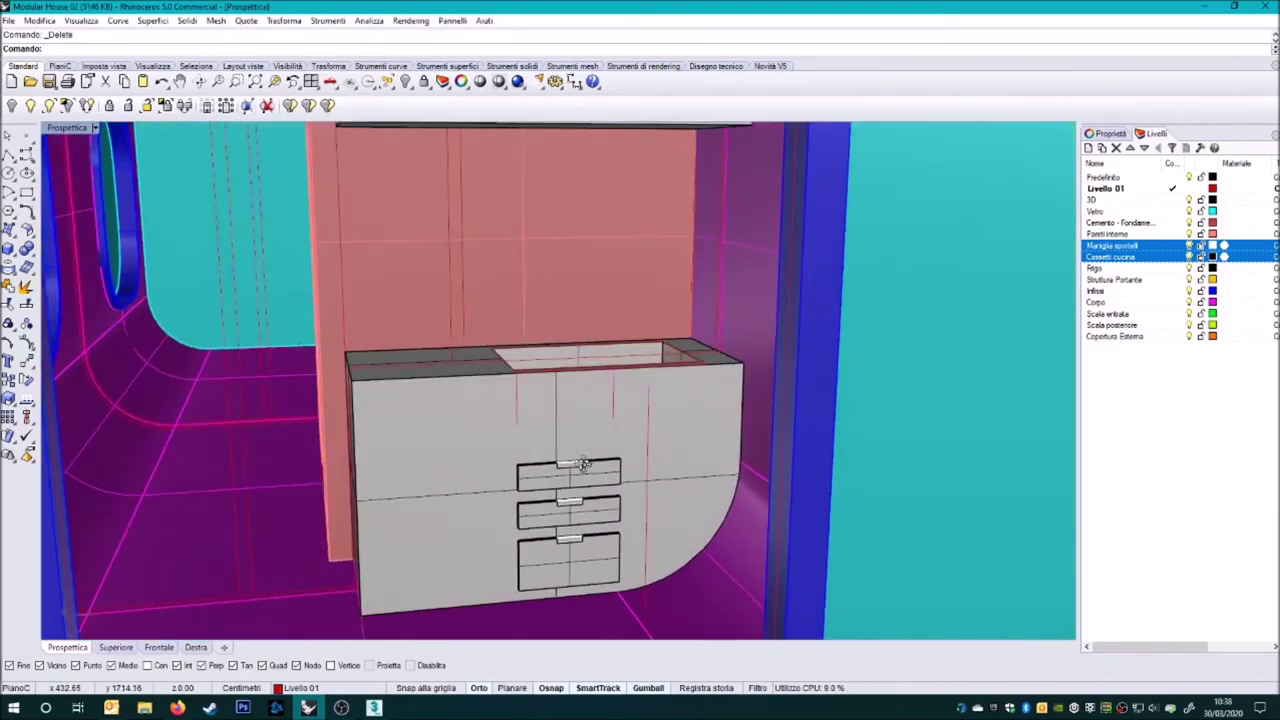
{"action": "key", "text": "ctrl+s"}
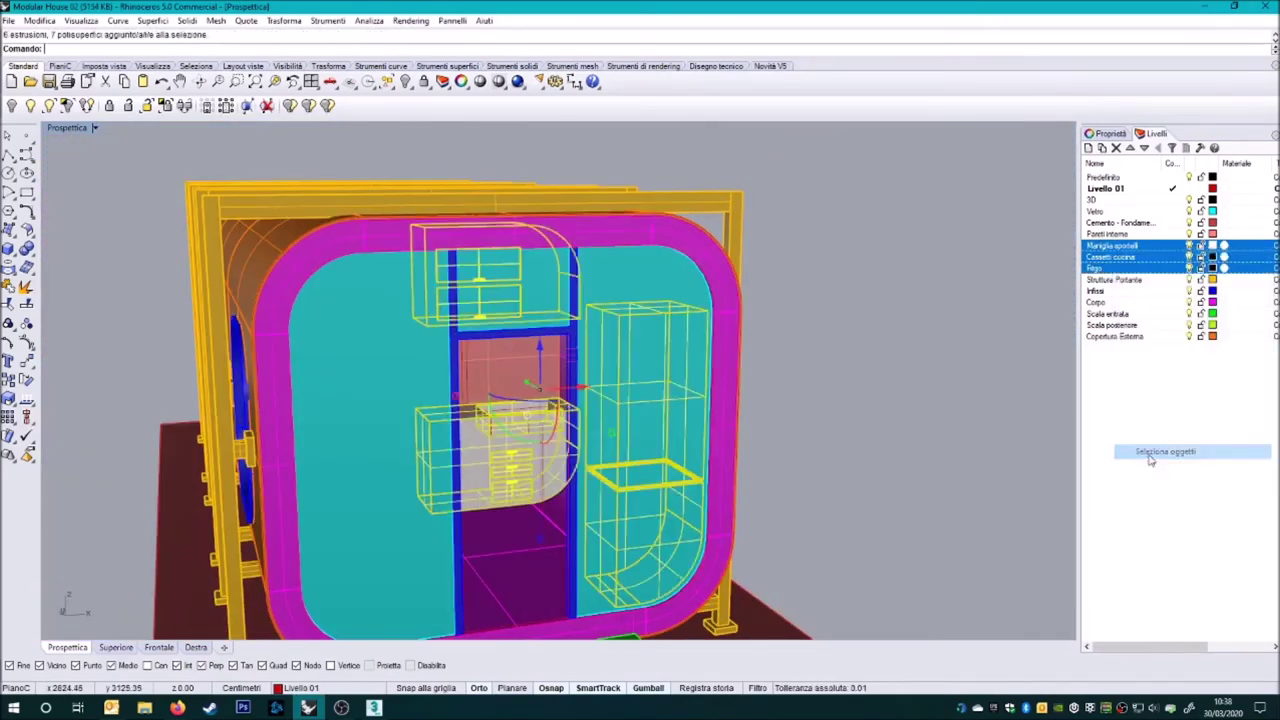
- Convert the objects on the kitchen layers to meshes and zoom to them
{"action": "left_click", "coordinate": [1165, 451]}
{"action": "left_click", "coordinate": [26, 266]}
{"action": "key", "text": "Return"}
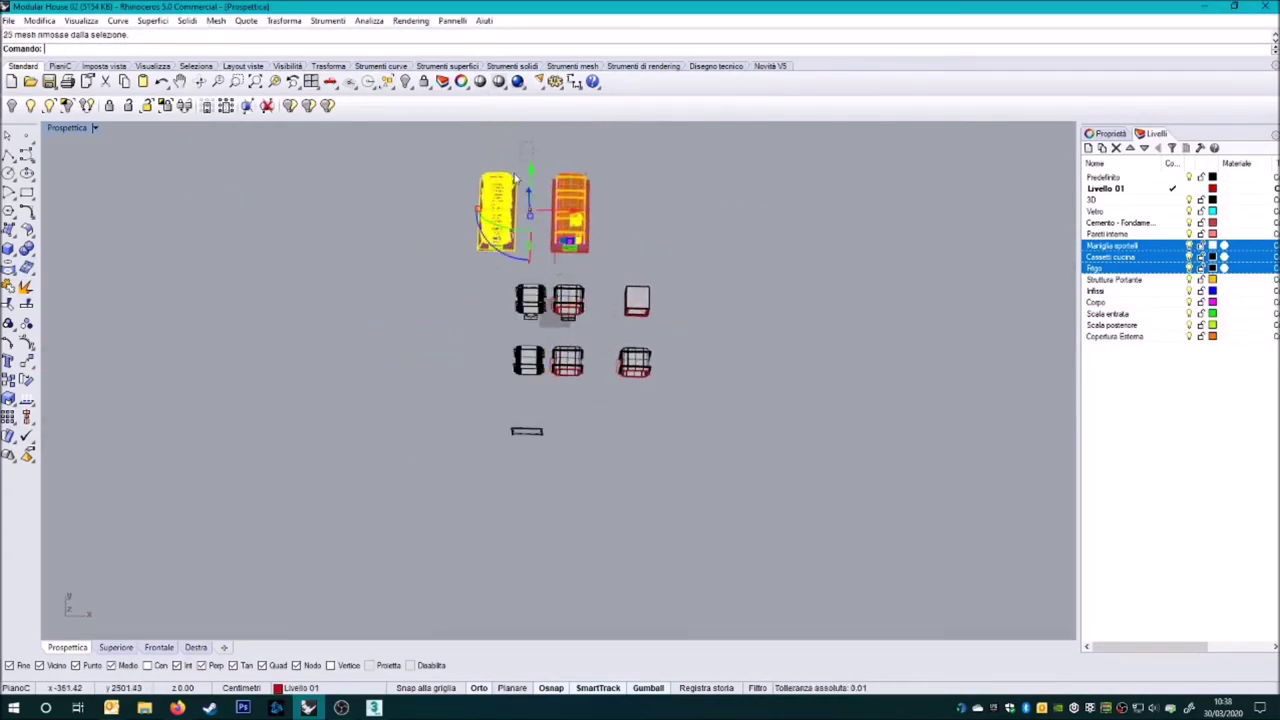
{"action": "type", "text": "1000"}
{"action": "key", "text": "ctrl+shift+e"}
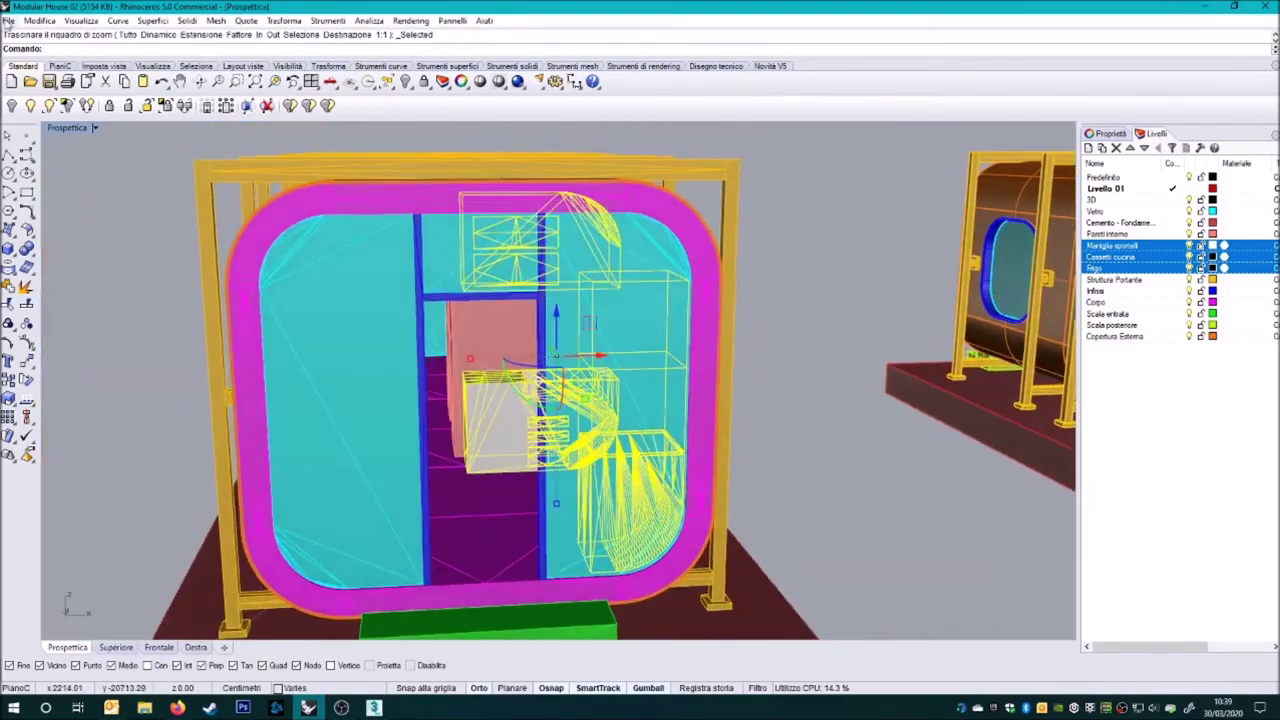
- Export the selected kitchen meshes as Cucina x 3D, then open 3ds Max's Merge file browser
{"action": "left_click", "coordinate": [7, 20]}
{"action": "left_click", "coordinate": [50, 230]}
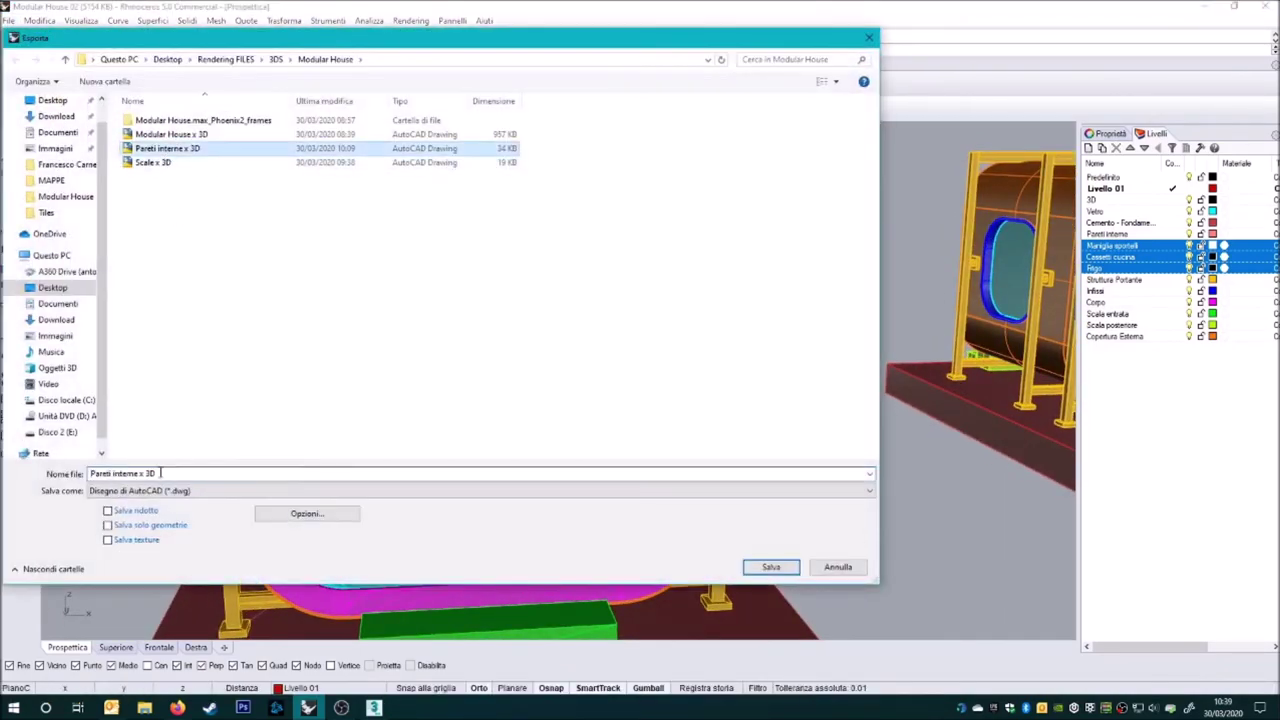
{"action": "type", "text": "cina"}
{"action": "key", "text": "Return"}
{"action": "key", "text": "Return"}
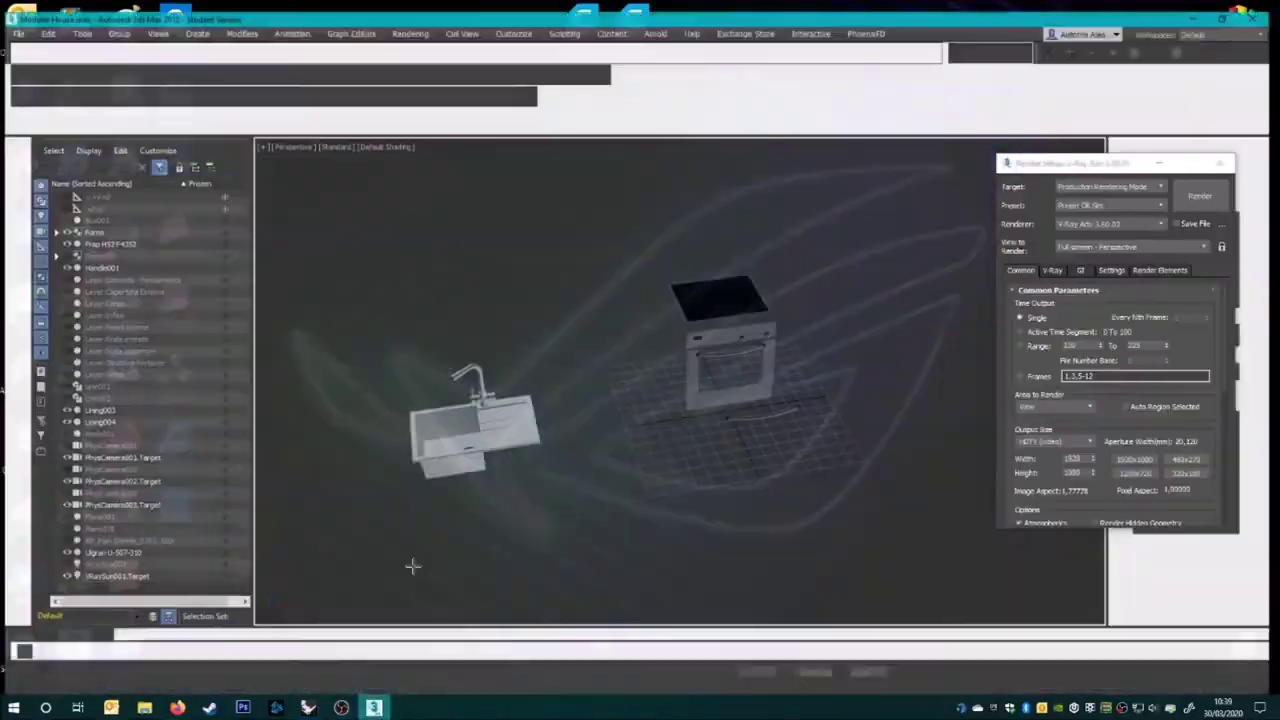
{"action": "left_click", "coordinate": [11, 20]}
{"action": "left_click", "coordinate": [166, 229]}
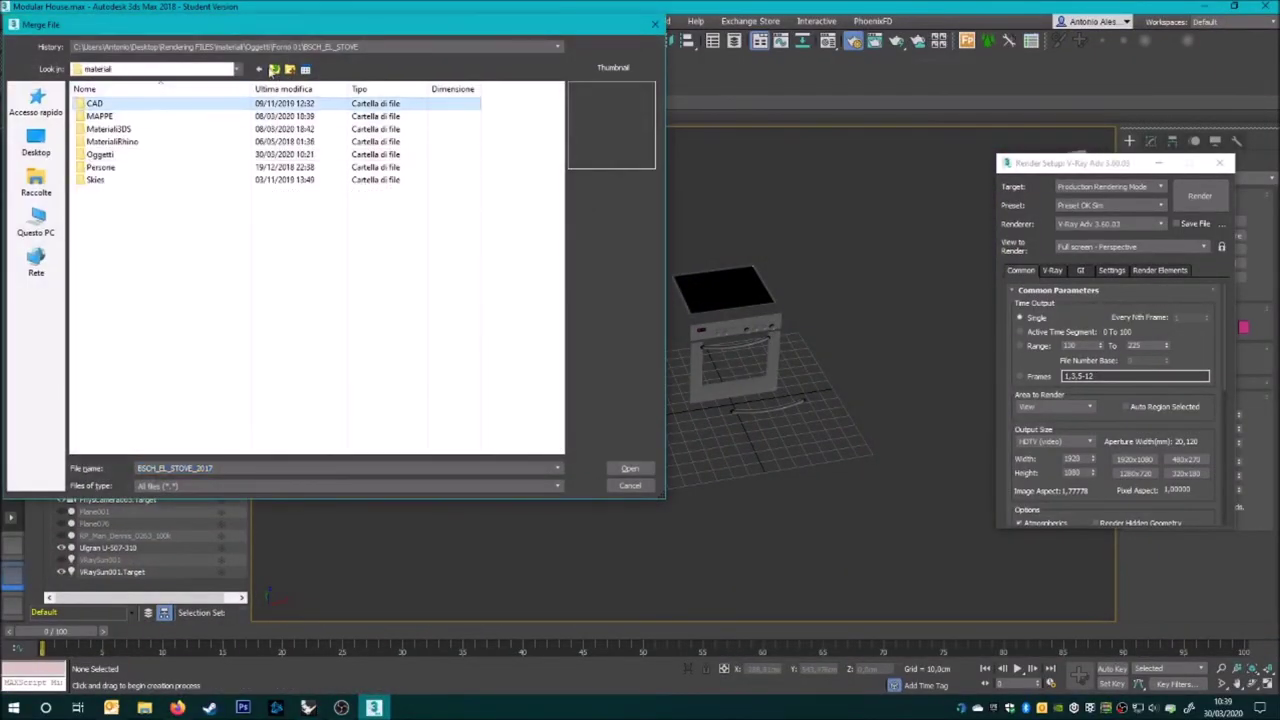
- Merge the kitchen model and apply the wood material to the upper and lower cabinets
{"action": "double_click", "coordinate": [107, 116]}
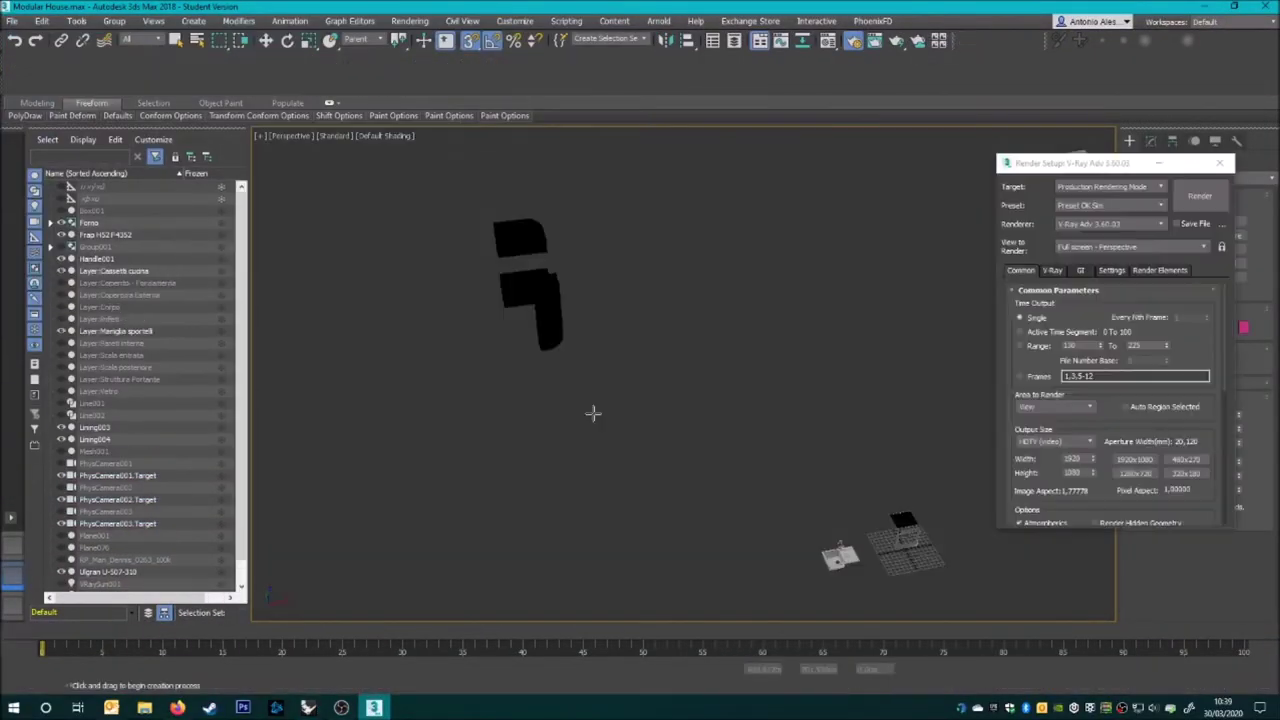
{"action": "scroll", "coordinate": [549, 330], "scroll_direction": "up", "scroll_amount": 3}
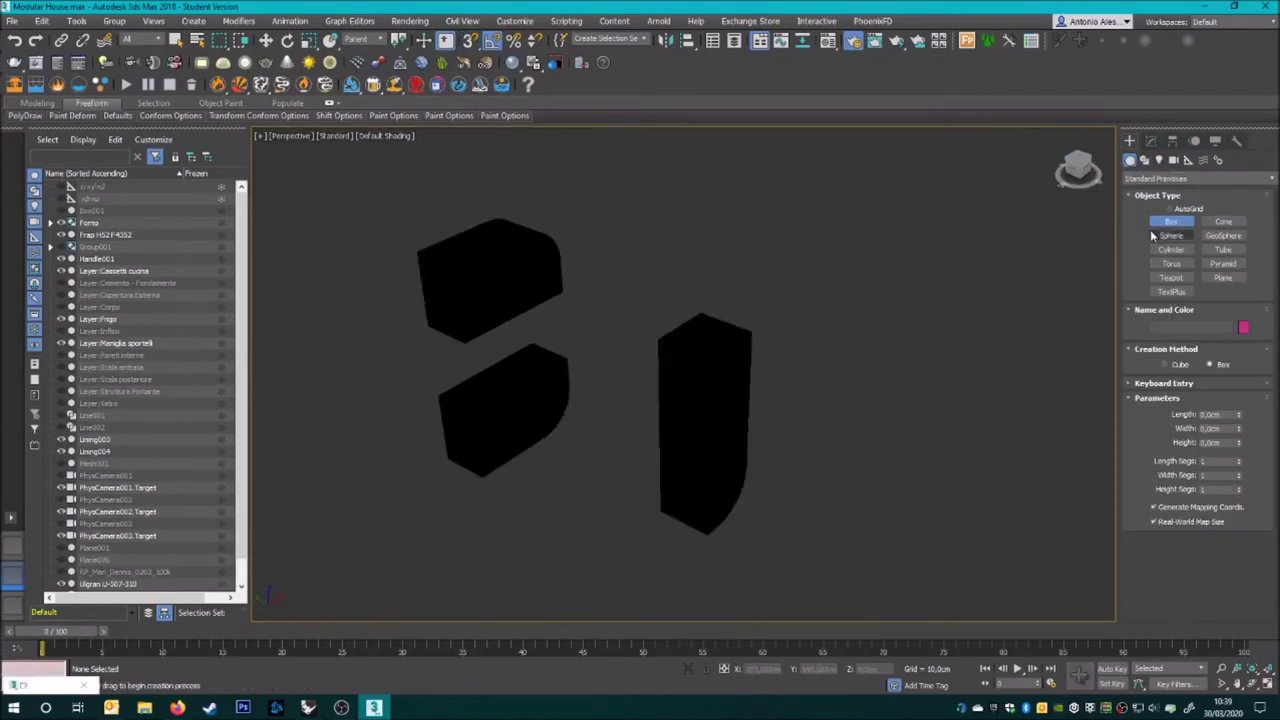
{"action": "key", "text": "w"}
{"action": "left_click", "coordinate": [531, 228]}
{"action": "key", "text": "m"}
{"action": "left_click", "coordinate": [128, 291]}
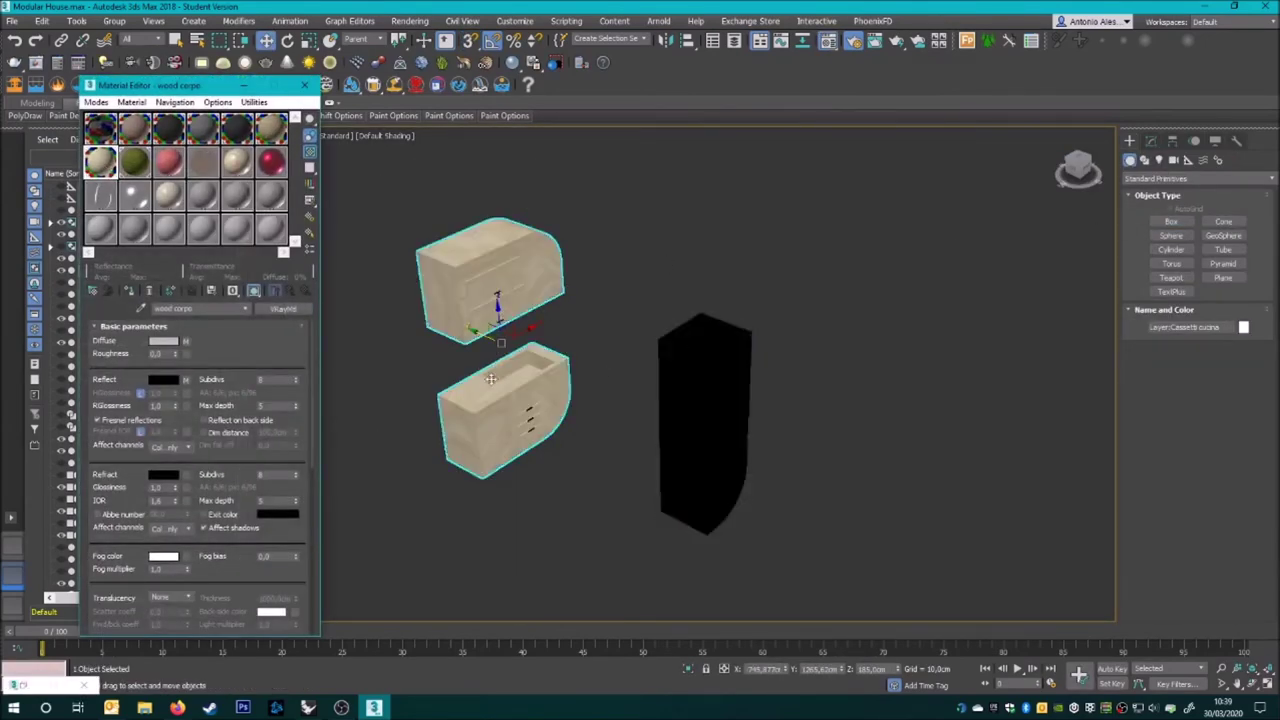
- Inspect the sink's sub-materials, including Smooth::Chrome Satin and the Metal sample material
{"action": "scroll", "coordinate": [491, 379], "scroll_direction": "up", "scroll_amount": 4}
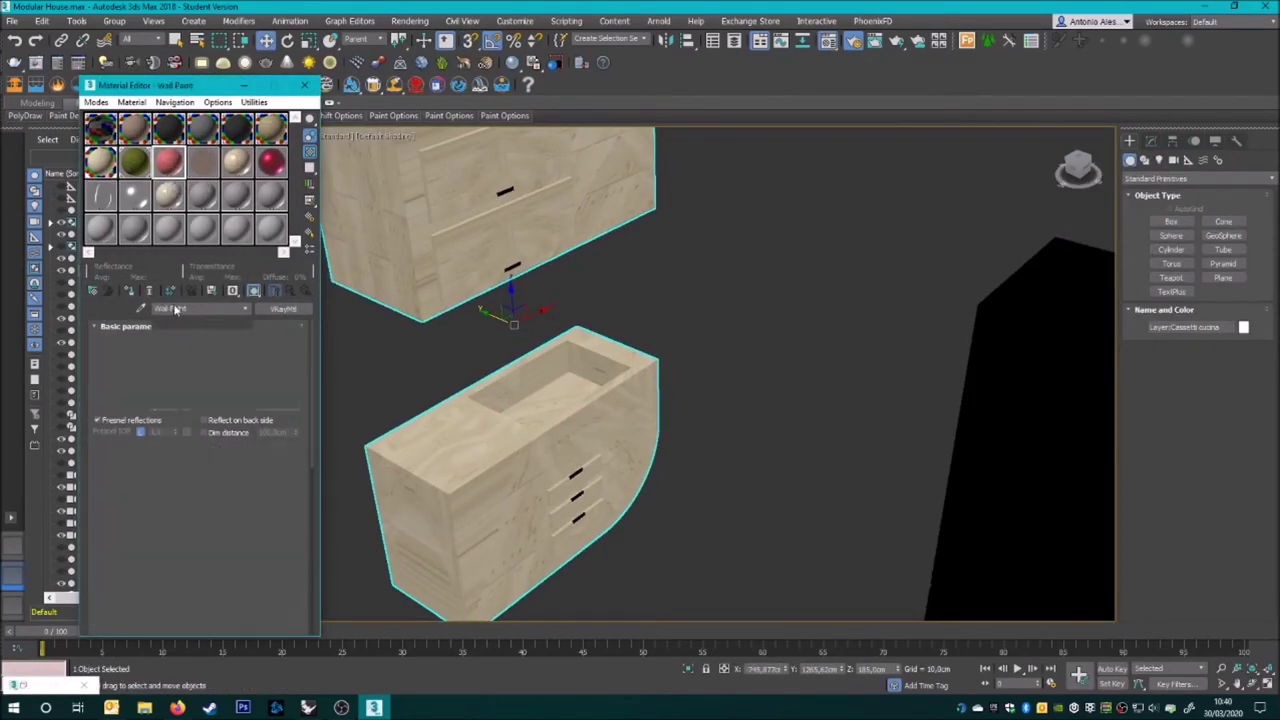
{"action": "scroll", "coordinate": [357, 324], "scroll_direction": "down", "scroll_amount": 2}
{"action": "scroll", "coordinate": [357, 324], "scroll_direction": "down", "scroll_amount": 5}
{"action": "scroll", "coordinate": [727, 413], "scroll_direction": "up", "scroll_amount": 6}
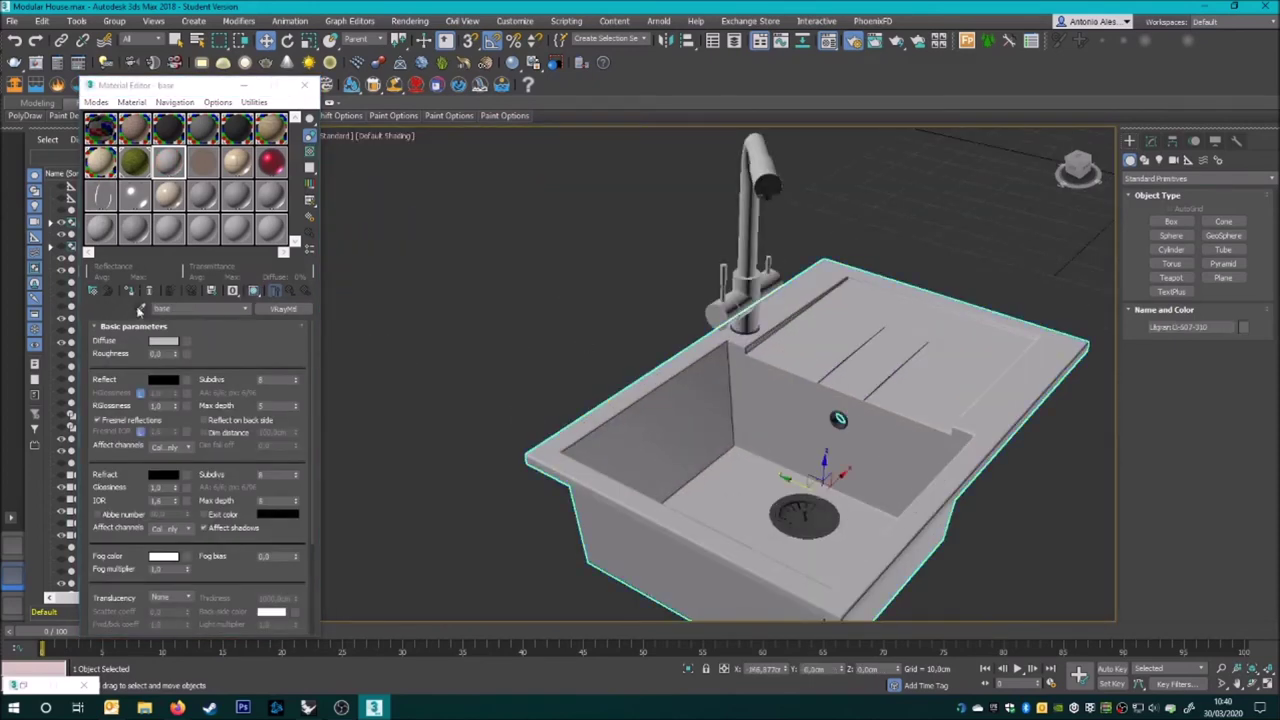
{"action": "left_click", "coordinate": [140, 310]}
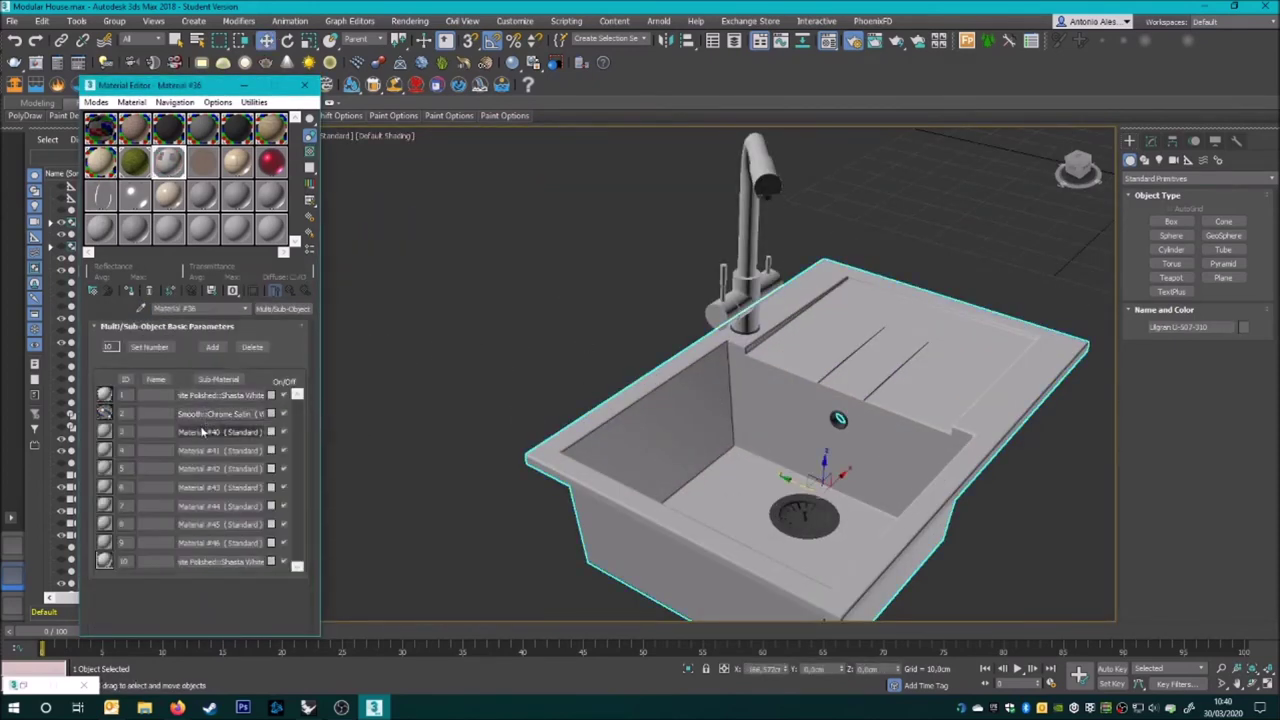
{"action": "left_click", "coordinate": [210, 413]}
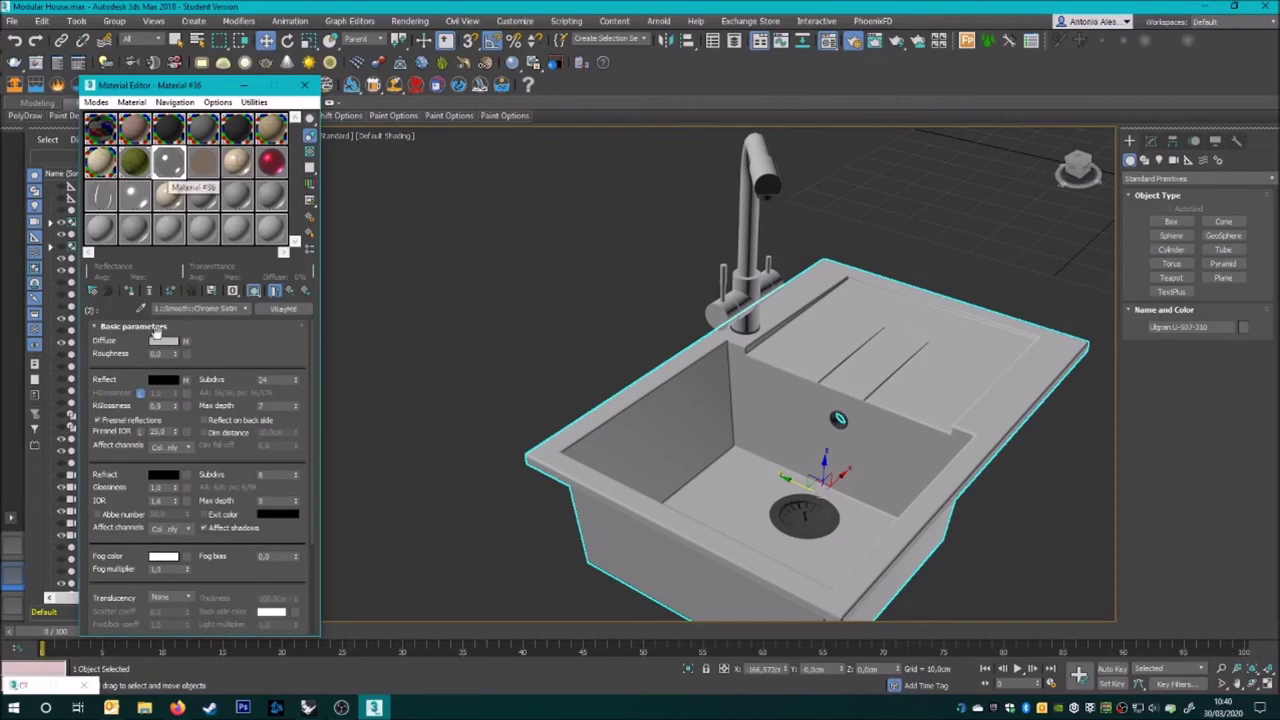
{"action": "left_click", "coordinate": [171, 197]}
{"action": "left_click", "coordinate": [240, 437]}
{"action": "left_click", "coordinate": [203, 160]}
{"action": "right_click", "coordinate": [204, 162]}
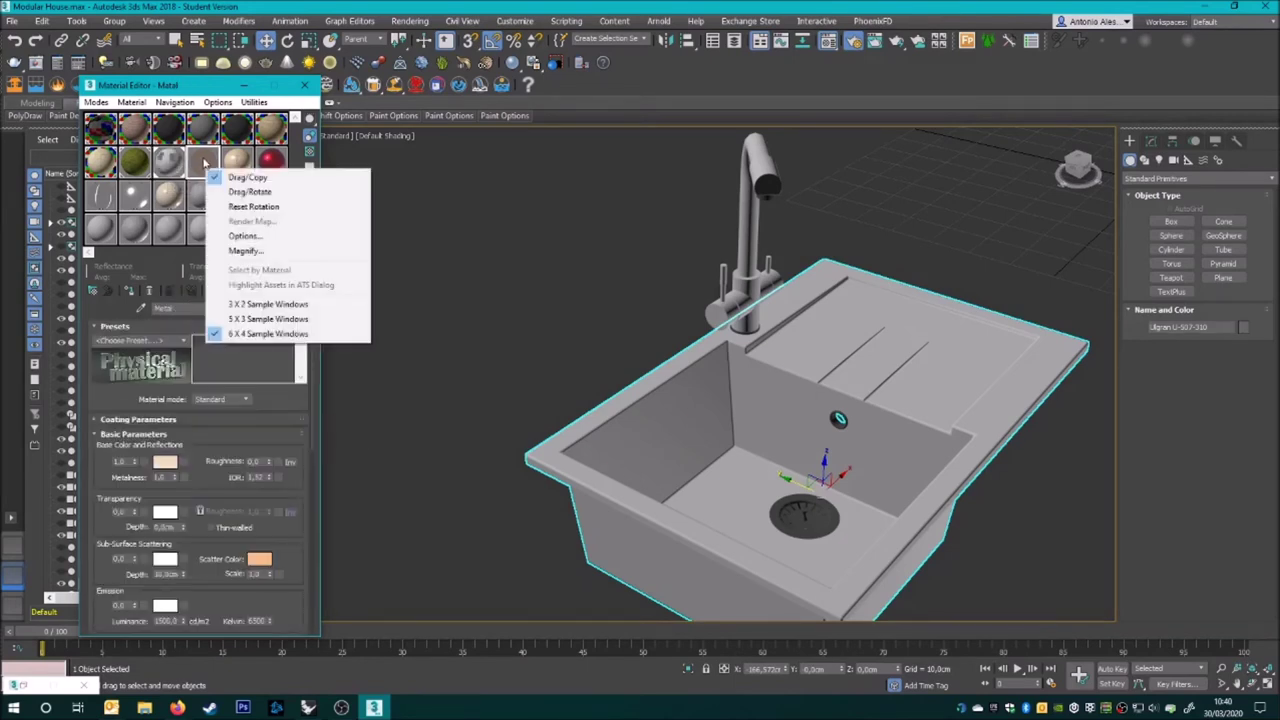
{"action": "left_click", "coordinate": [176, 206]}
{"action": "left_click", "coordinate": [172, 360]}
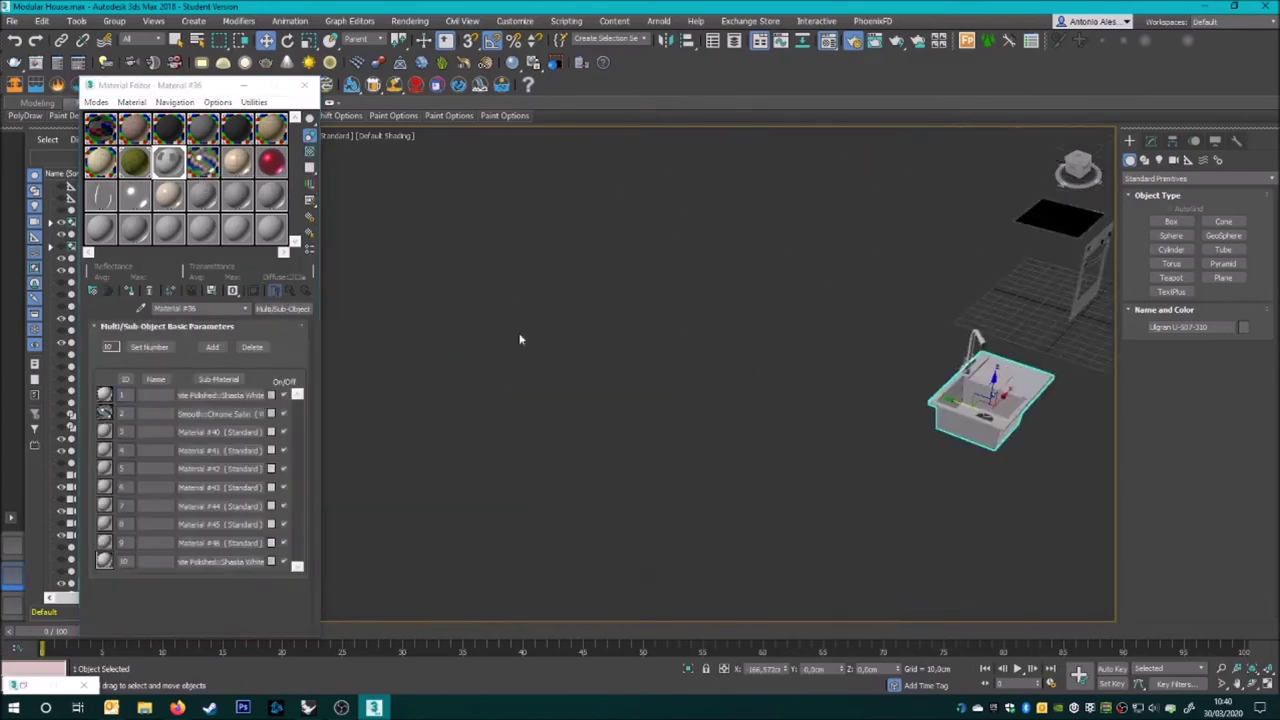
- Clear the selection and select the sink to check it sits in the countertop opening
{"action": "scroll", "coordinate": [484, 216], "scroll_direction": "up", "scroll_amount": 5}
{"action": "scroll", "coordinate": [507, 286], "scroll_direction": "up", "scroll_amount": 5}
{"action": "scroll", "coordinate": [507, 286], "scroll_direction": "up", "scroll_amount": 2}
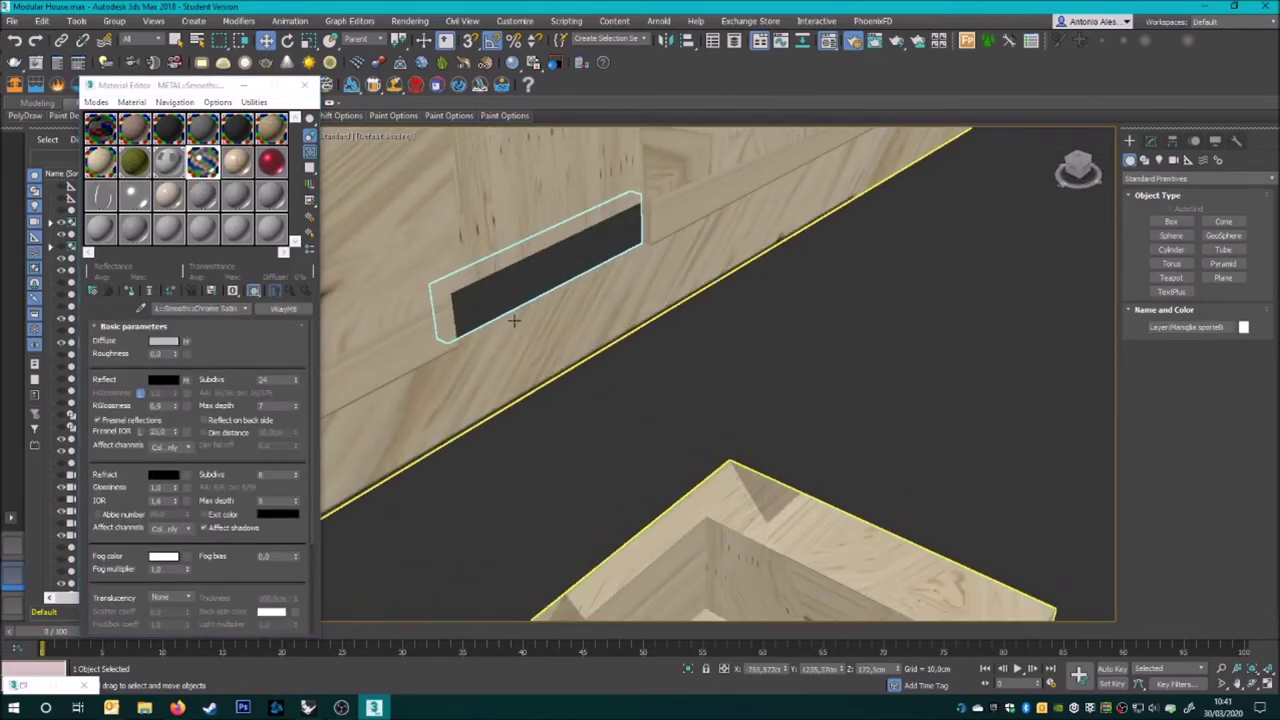
{"action": "scroll", "coordinate": [507, 286], "scroll_direction": "down", "scroll_amount": 5}
{"action": "scroll", "coordinate": [680, 249], "scroll_direction": "down", "scroll_amount": 3}
{"action": "scroll", "coordinate": [586, 351], "scroll_direction": "down", "scroll_amount": 4}
{"action": "scroll", "coordinate": [726, 473], "scroll_direction": "down", "scroll_amount": 3}
{"action": "left_click", "coordinate": [726, 473]}
{"action": "left_click", "coordinate": [770, 495]}
{"action": "scroll", "coordinate": [700, 480], "scroll_direction": "up", "scroll_amount": 5}
{"action": "scroll", "coordinate": [591, 472], "scroll_direction": "up", "scroll_amount": 5}
{"action": "scroll", "coordinate": [520, 330], "scroll_direction": "up", "scroll_amount": 3}
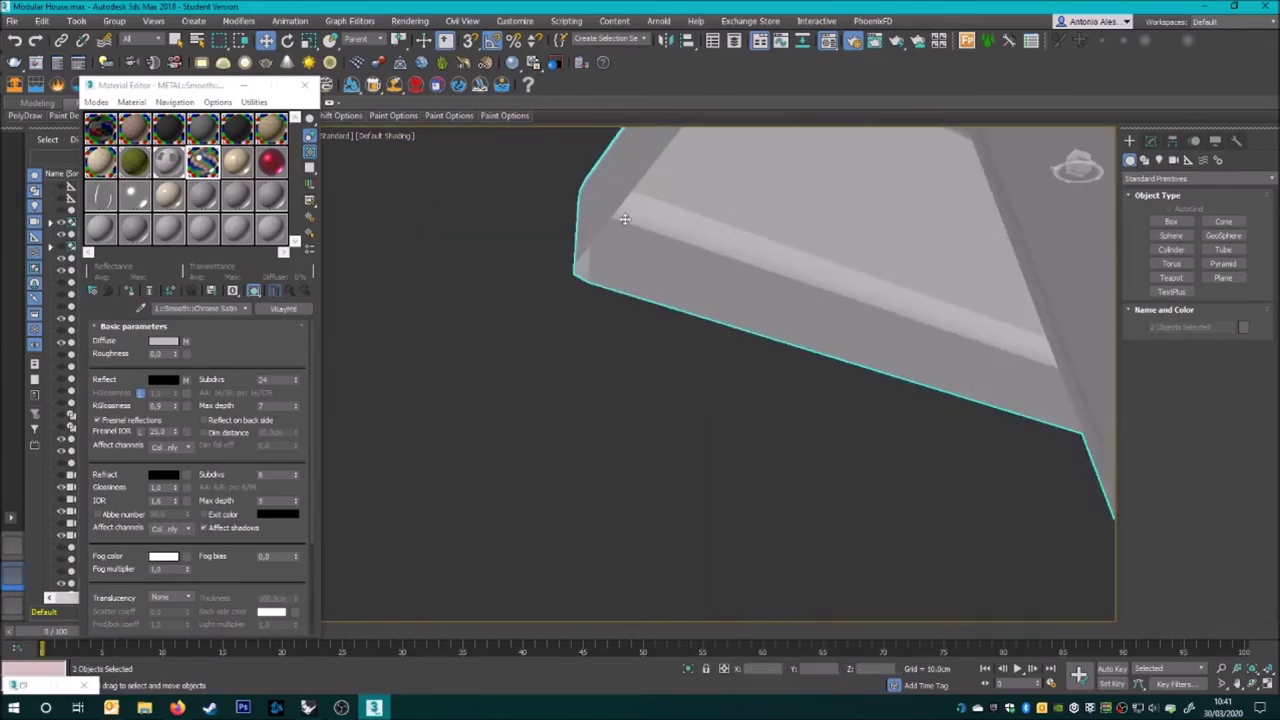
{"action": "scroll", "coordinate": [463, 186], "scroll_direction": "up", "scroll_amount": 3}
{"action": "scroll", "coordinate": [438, 268], "scroll_direction": "down", "scroll_amount": 5}
{"action": "scroll", "coordinate": [563, 334], "scroll_direction": "down", "scroll_amount": 4}
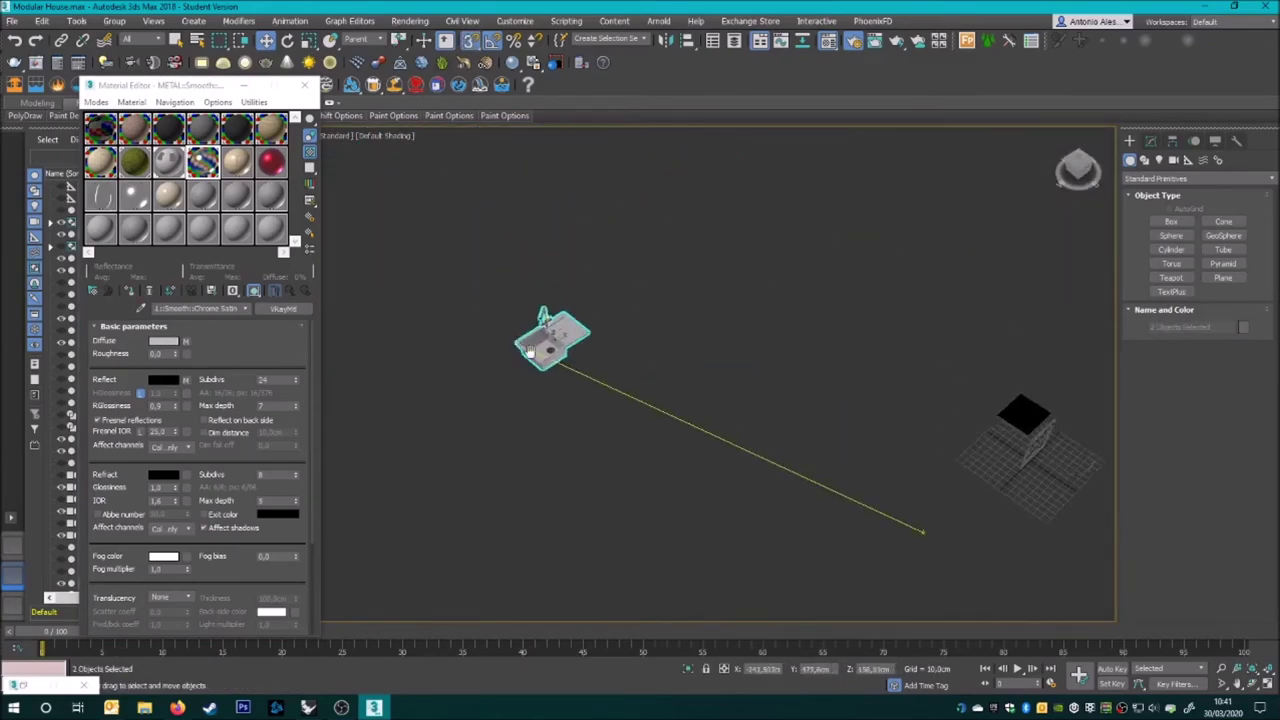
{"action": "scroll", "coordinate": [540, 316], "scroll_direction": "up", "scroll_amount": 5}
{"action": "scroll", "coordinate": [528, 413], "scroll_direction": "up", "scroll_amount": 3}
{"action": "scroll", "coordinate": [528, 413], "scroll_direction": "down", "scroll_amount": 5}
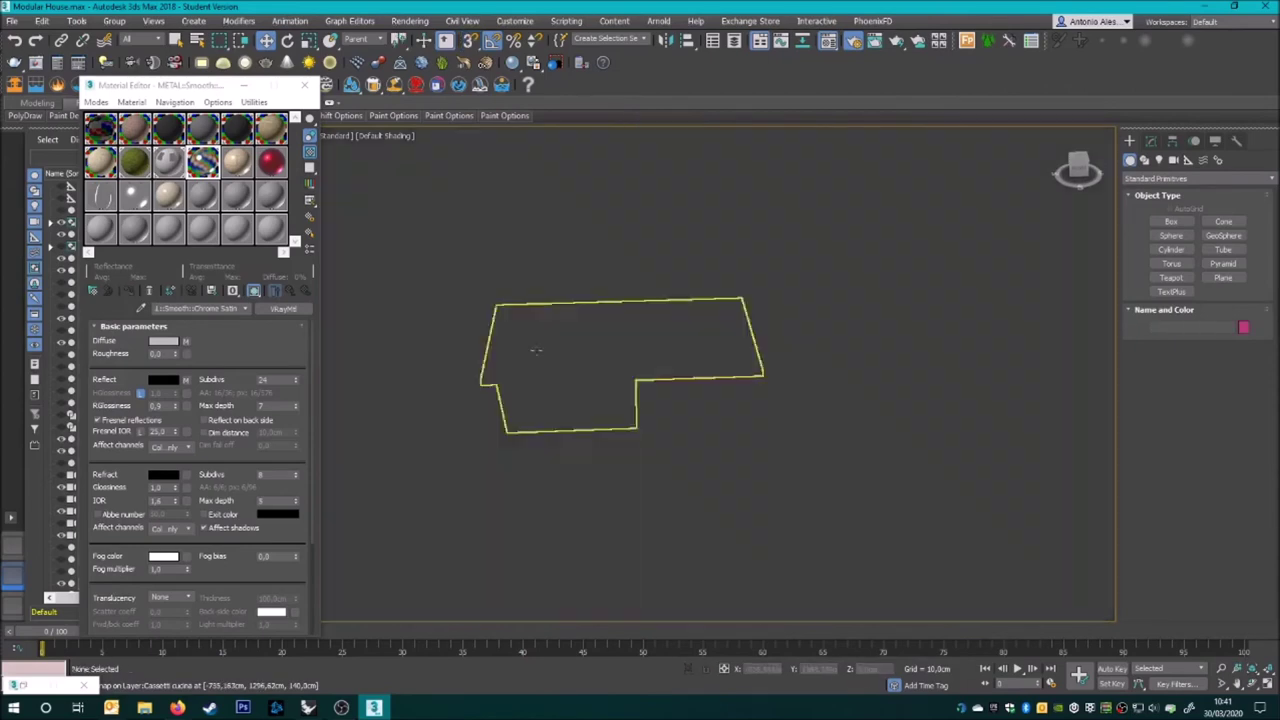
- Select the wood cabinets and cabinet body and add a UVW Map modifier
{"action": "middle_click_drag", "start_coordinate": [528, 413], "coordinate": [557, 394], "text": "alt"}
{"action": "left_click", "coordinate": [590, 400]}
{"action": "scroll", "coordinate": [405, 199], "scroll_direction": "down", "scroll_amount": 2}
{"action": "key", "text": "m"}
{"action": "left_click", "coordinate": [1151, 140]}
{"action": "left_click", "coordinate": [1200, 181]}
{"action": "left_click", "coordinate": [1183, 493]}
{"action": "scroll", "coordinate": [594, 254], "scroll_direction": "up", "scroll_amount": 4}
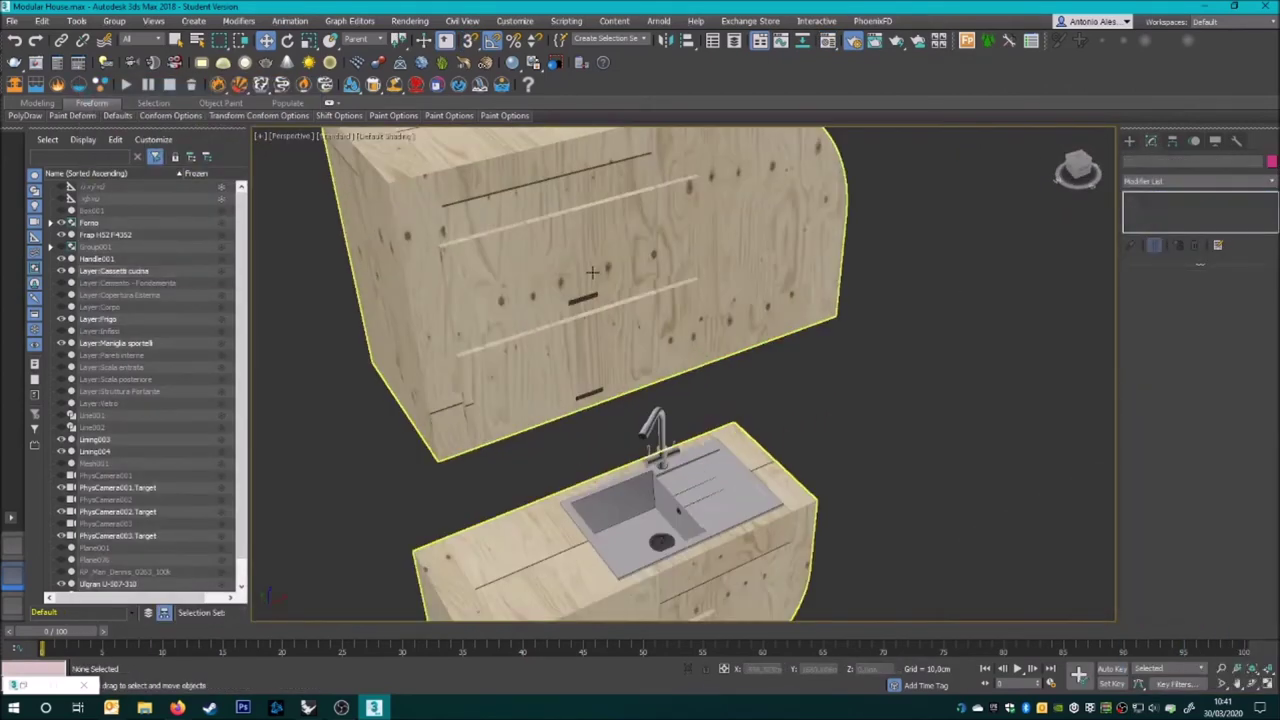
- Rotate the curved handle 90° so it stands upright
{"action": "scroll", "coordinate": [569, 283], "scroll_direction": "down", "scroll_amount": 2}
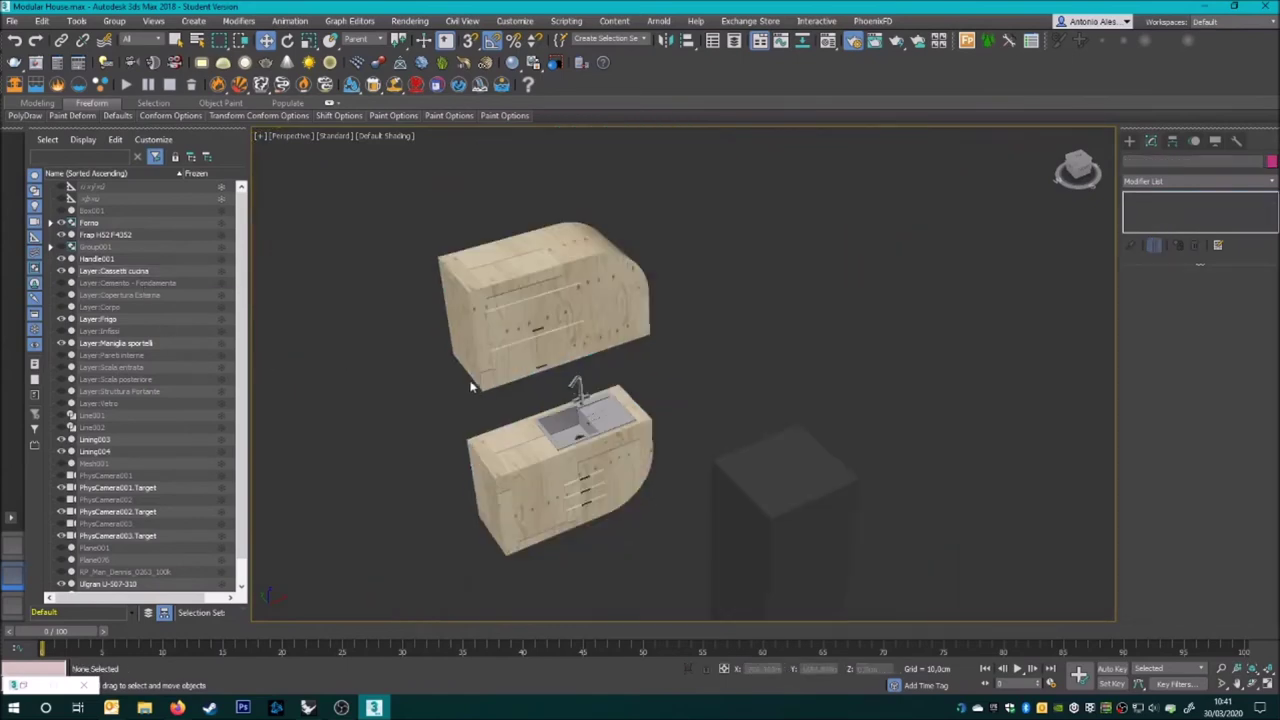
{"action": "key", "text": "e"}
{"action": "key", "text": "z"}
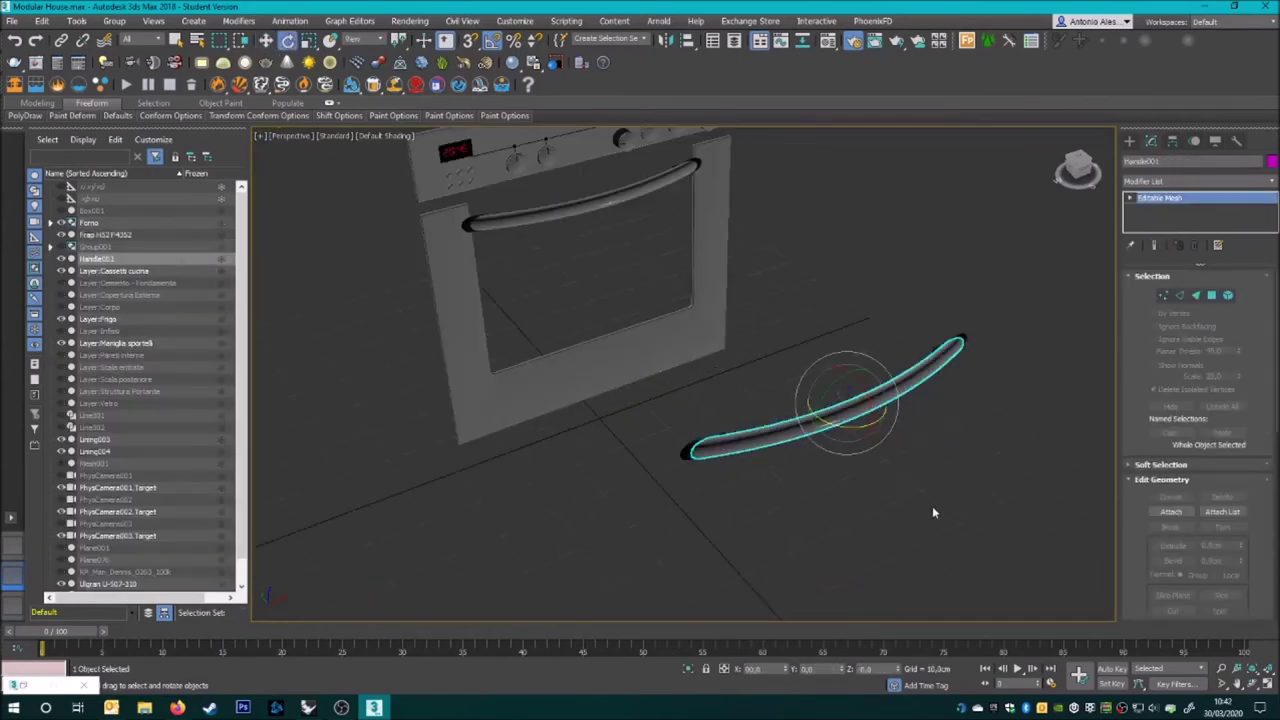
{"action": "left_click_drag", "start_coordinate": [742, 279], "coordinate": [851, 356]}
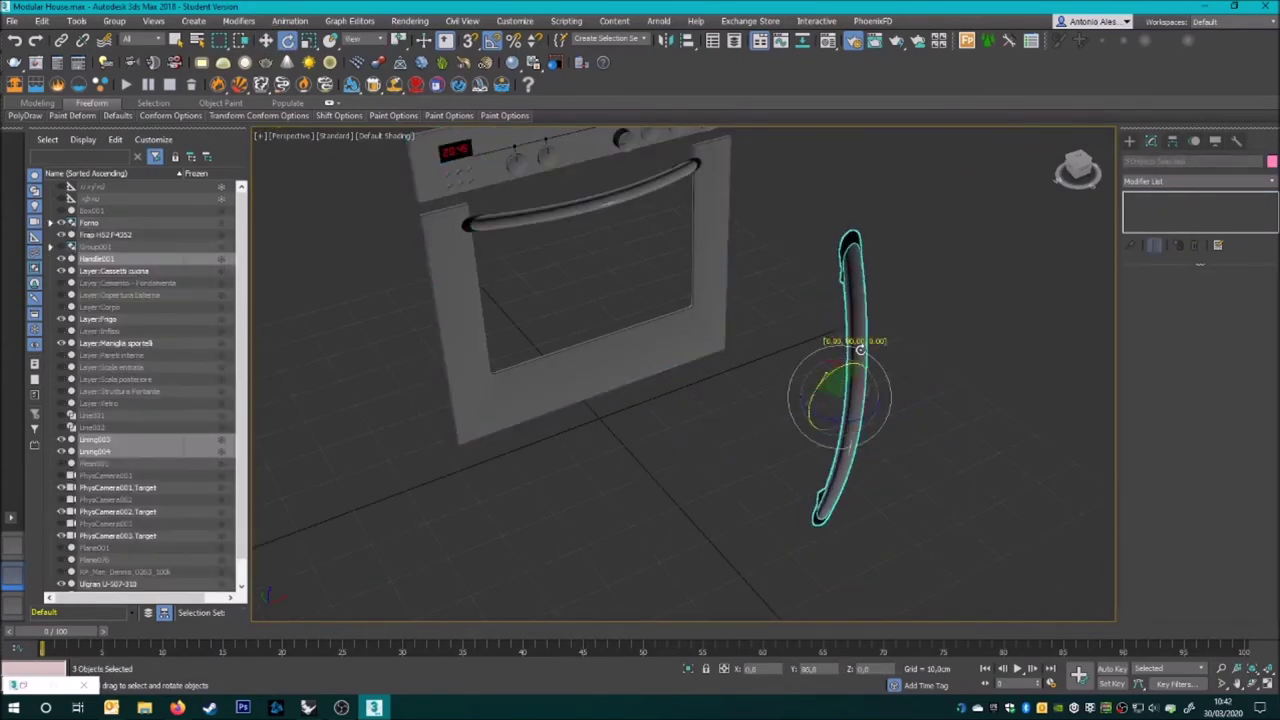
- Move the handle against the lower fridge door and check its placement in perspective
{"action": "scroll", "coordinate": [700, 450], "scroll_direction": "down", "scroll_amount": 5}
{"action": "key", "text": "t"}
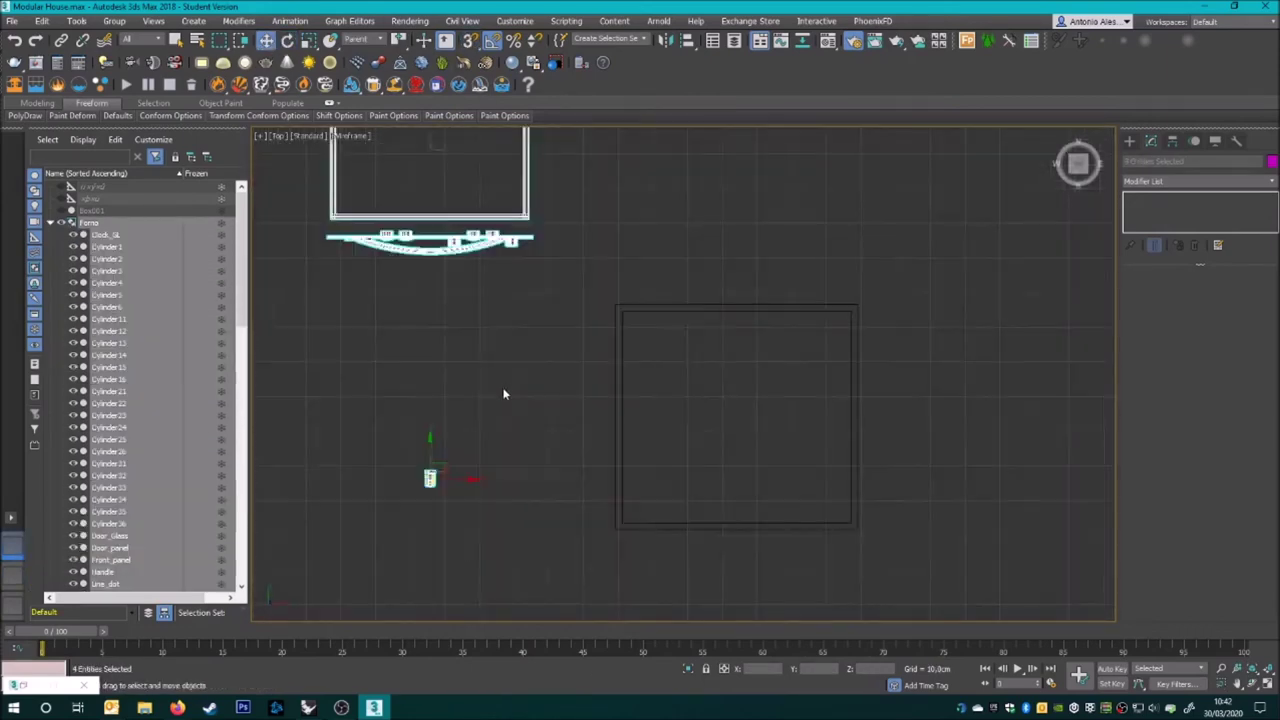
{"action": "key", "text": "e"}
{"action": "key", "text": "w"}
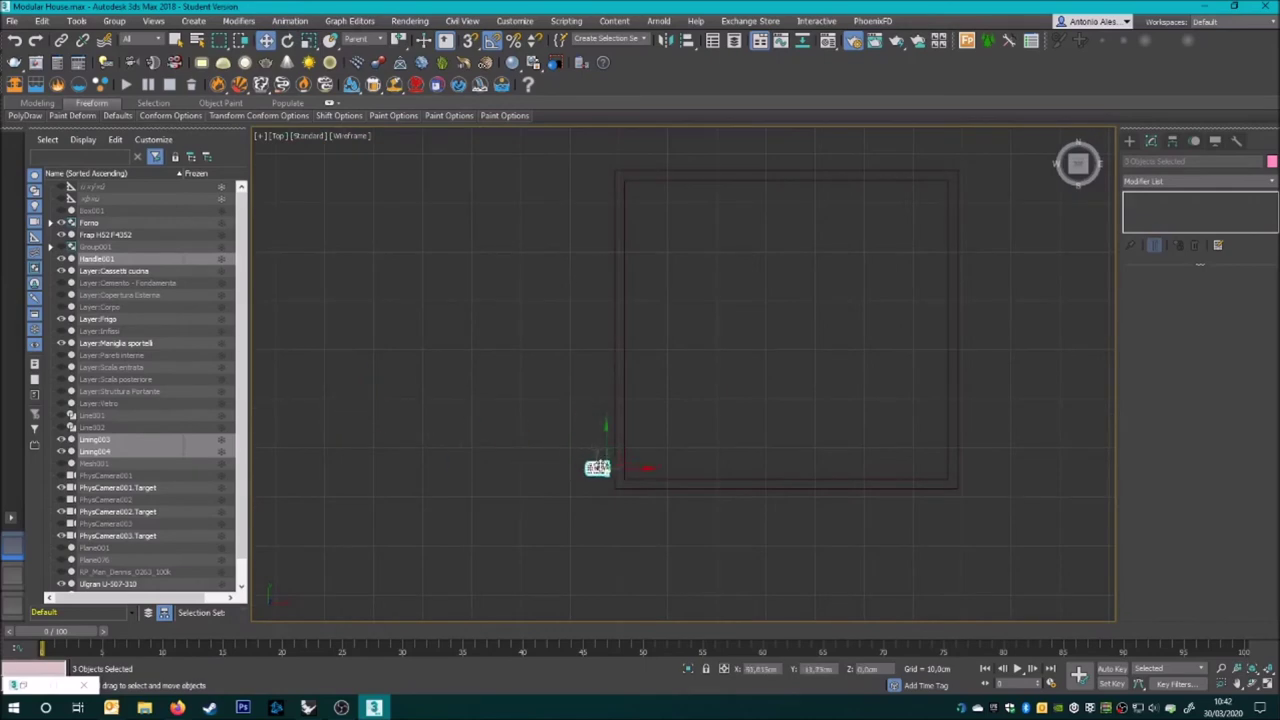
{"action": "key", "text": "z"}
{"action": "left_click", "coordinate": [287, 40]}
{"action": "mouse_move", "coordinate": [551, 397]}
{"action": "middle_mouse_down"}
{"action": "mouse_move", "coordinate": [590, 495]}
{"action": "mouse_move", "coordinate": [514, 377]}
{"action": "middle_mouse_up"}
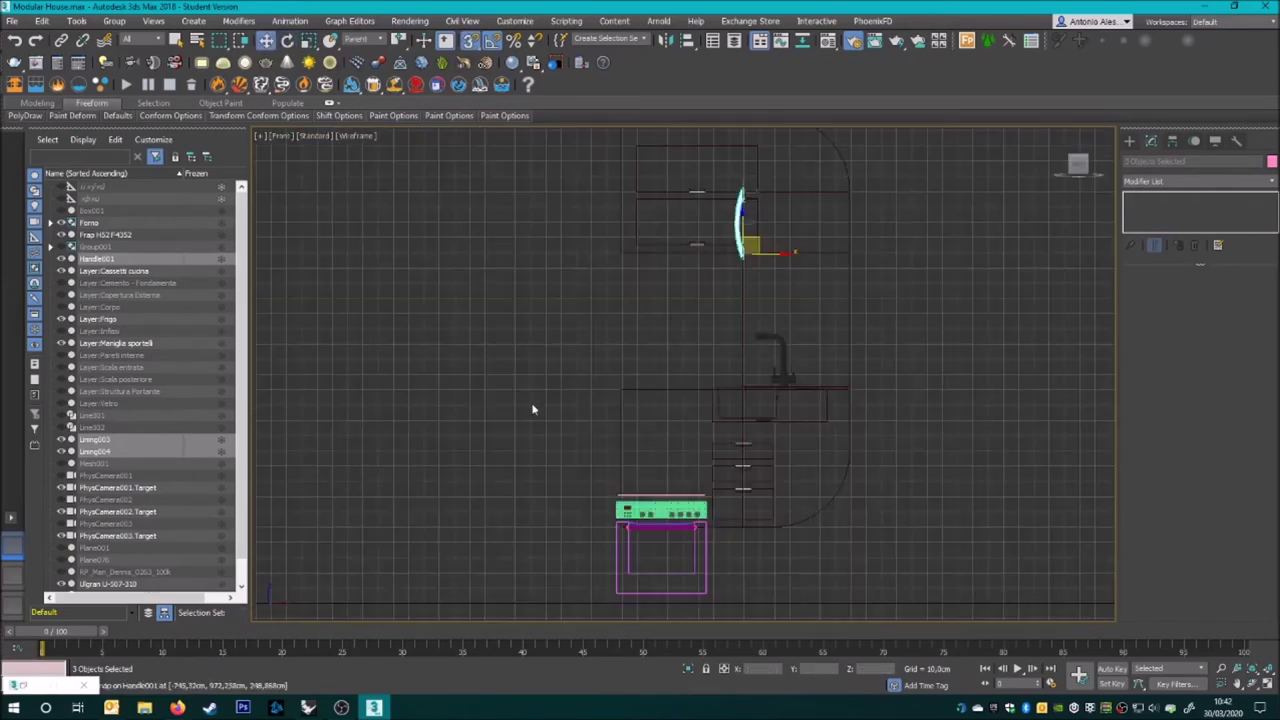
{"action": "left_click", "coordinate": [16, 588]}
{"action": "key", "text": "z"}
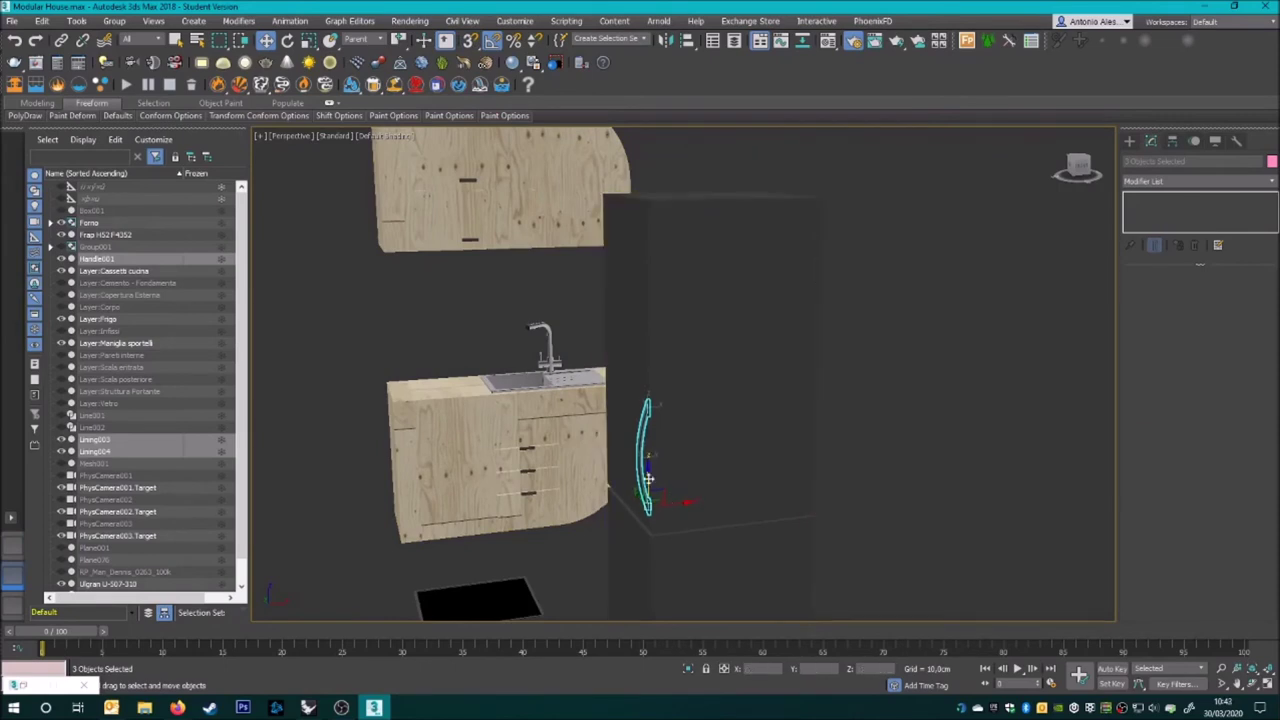
{"action": "middle_click_drag", "start_coordinate": [648, 480], "coordinate": [606, 483], "text": "alt"}
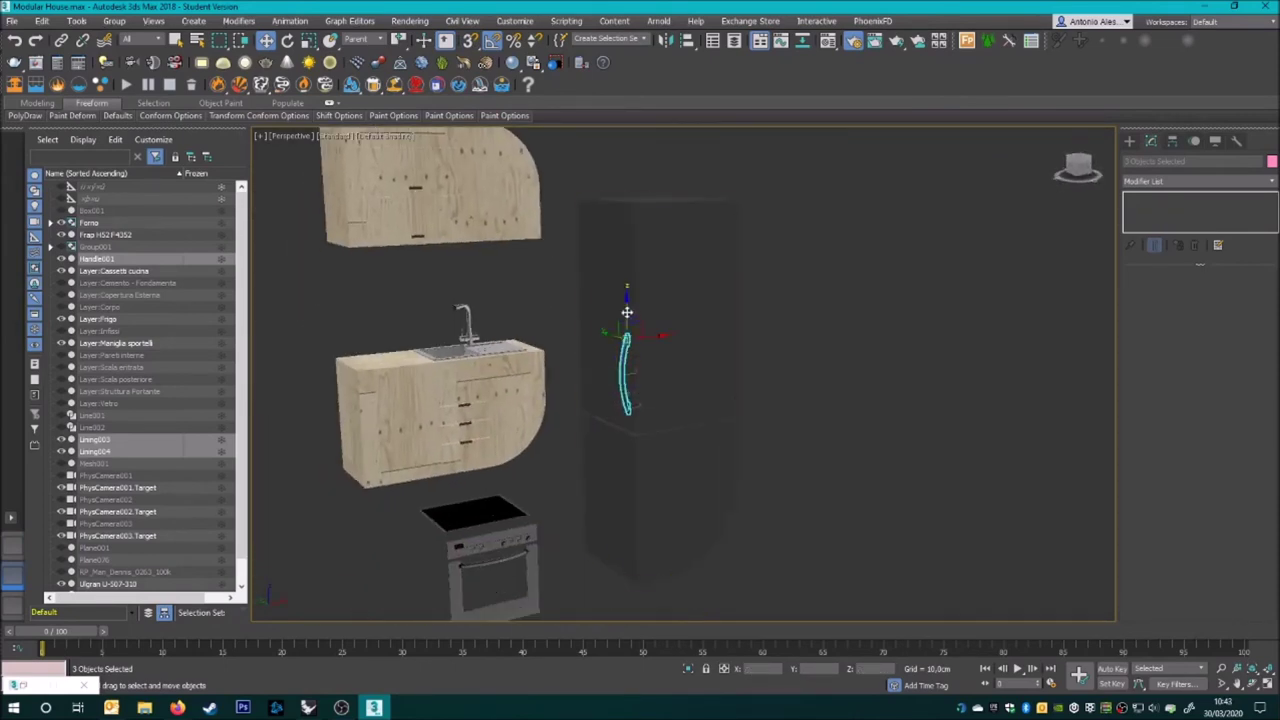
- Shift-drag a copy of the handle up onto the upper fridge door, then select the oven
{"action": "left_click_drag", "start_coordinate": [616, 443], "coordinate": [622, 390], "text": "shift"}
{"action": "key", "text": "Return"}
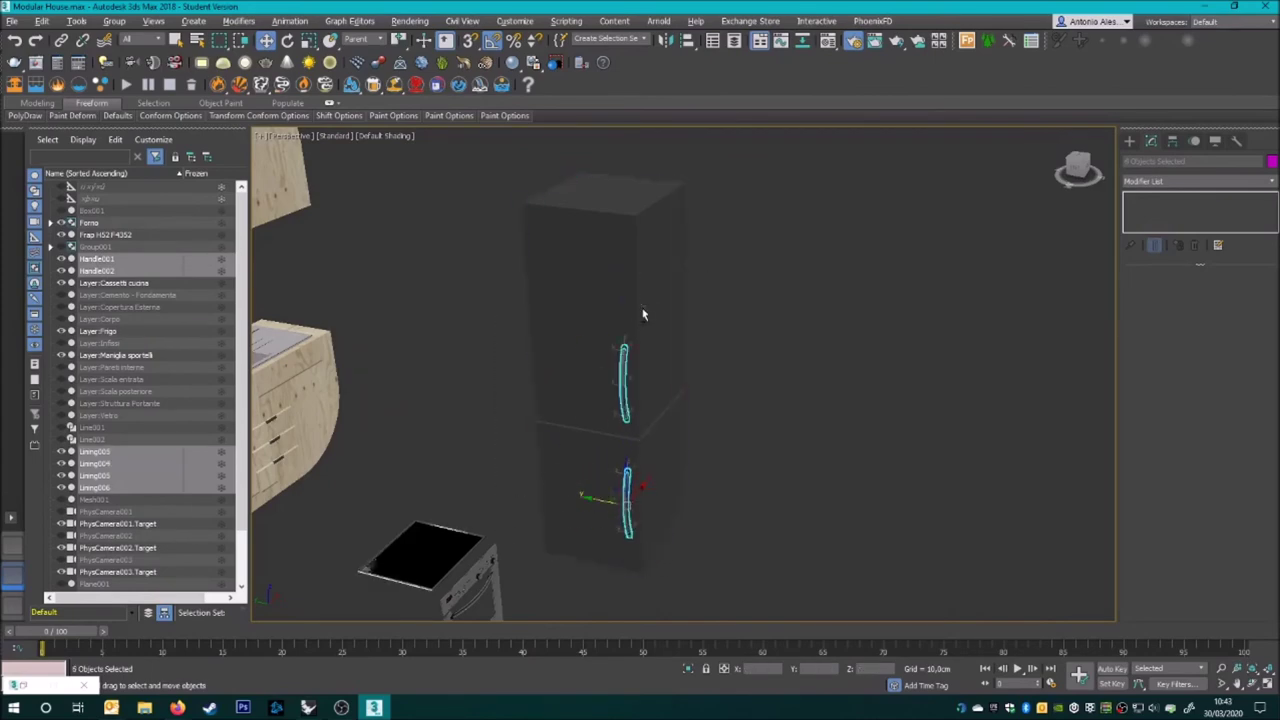
{"action": "scroll", "coordinate": [513, 357], "scroll_direction": "down", "scroll_amount": 3}
{"action": "middle_click_drag", "start_coordinate": [513, 357], "coordinate": [680, 450]}
{"action": "left_click", "coordinate": [680, 450]}
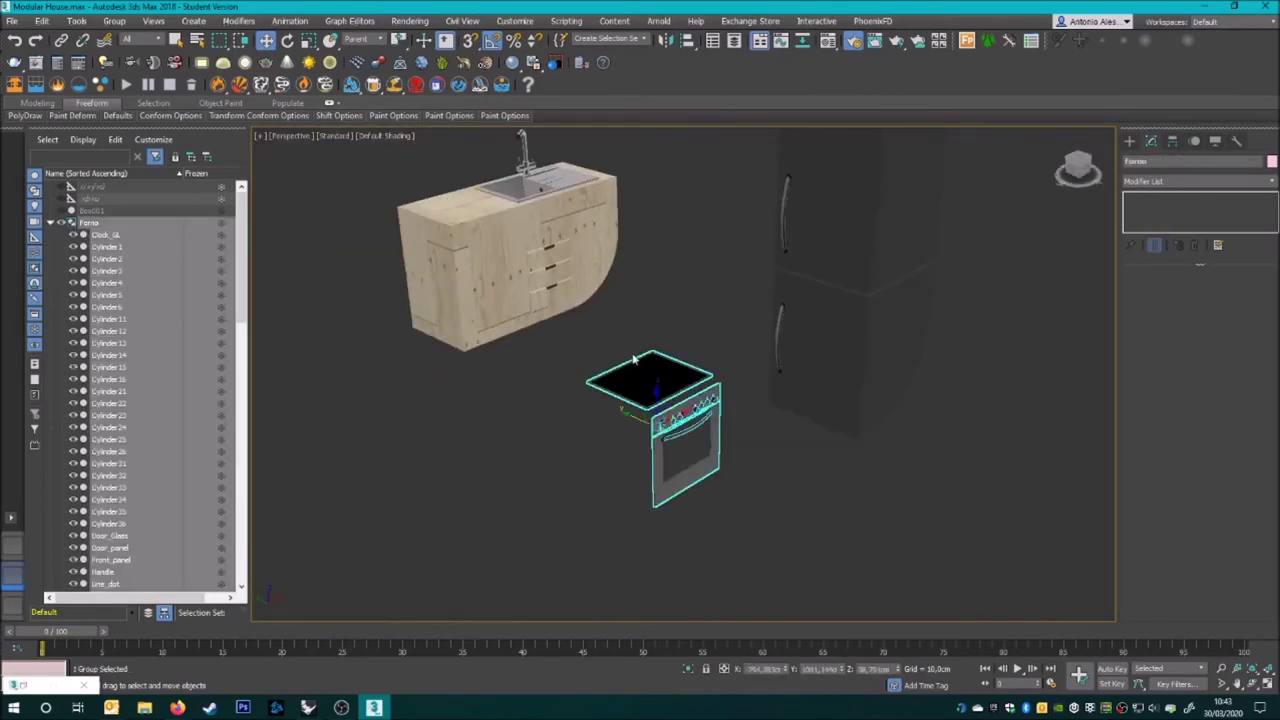
- Orbit around the oven and sink cabinet, then frame the oven in the top view
{"action": "scroll", "coordinate": [661, 535], "scroll_direction": "up", "scroll_amount": 5}
{"action": "scroll", "coordinate": [695, 527], "scroll_direction": "up", "scroll_amount": 5}
{"action": "scroll", "coordinate": [532, 393], "scroll_direction": "down", "scroll_amount": 5}
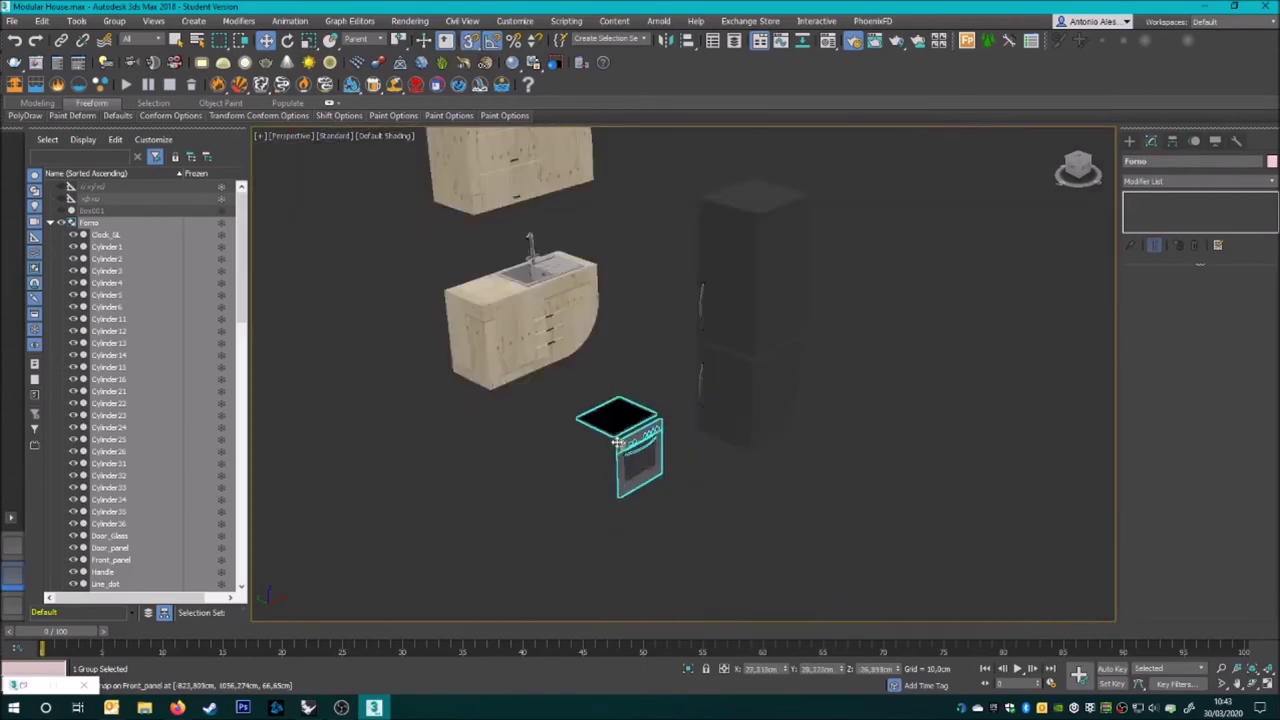
{"action": "scroll", "coordinate": [532, 393], "scroll_direction": "up", "scroll_amount": 5}
{"action": "middle_click_drag", "start_coordinate": [532, 393], "coordinate": [503, 483], "text": "alt"}
{"action": "scroll", "coordinate": [503, 483], "scroll_direction": "up", "scroll_amount": 5}
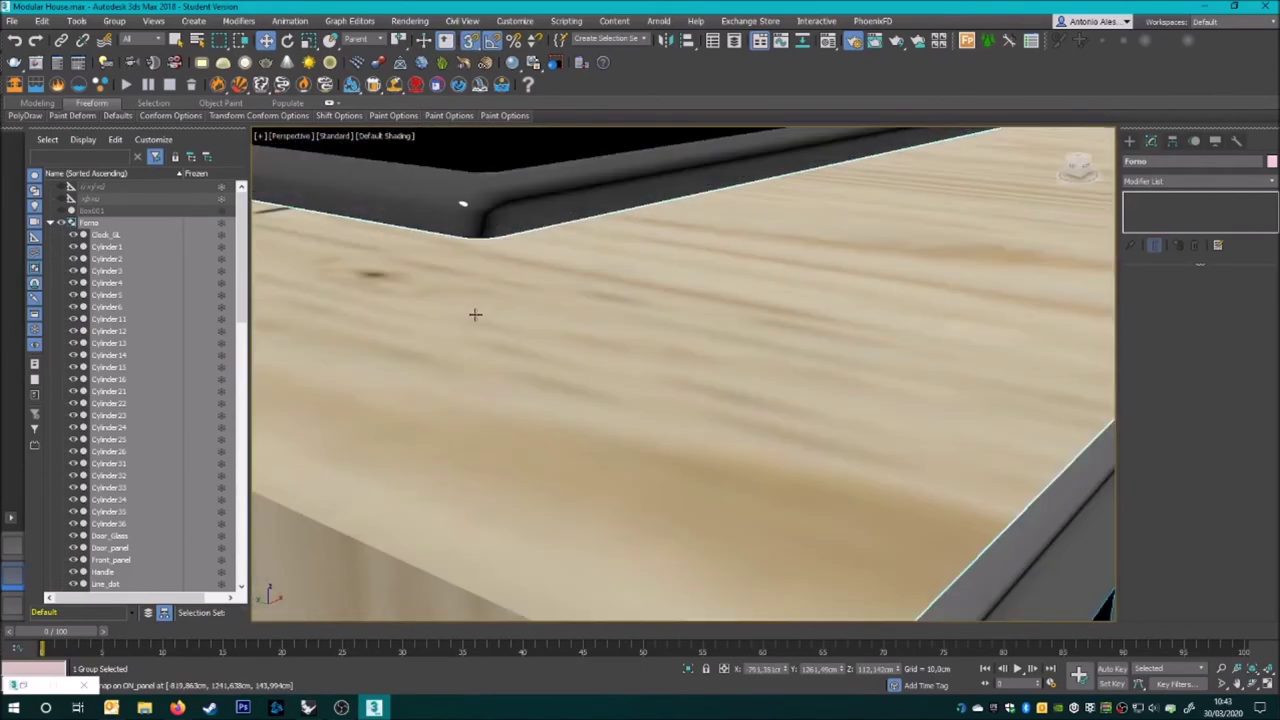
{"action": "scroll", "coordinate": [486, 363], "scroll_direction": "down", "scroll_amount": 4}
{"action": "mouse_move", "coordinate": [486, 363]}
{"action": "middle_mouse_down", "text": "alt"}
{"action": "mouse_move", "coordinate": [650, 447]}
{"action": "mouse_move", "coordinate": [450, 480]}
{"action": "mouse_move", "coordinate": [35, 595]}
{"action": "middle_mouse_up", "text": "alt"}
{"action": "scroll", "coordinate": [650, 447], "scroll_direction": "down", "scroll_amount": 2}
{"action": "key", "text": "t"}
{"action": "key", "text": "F3"}
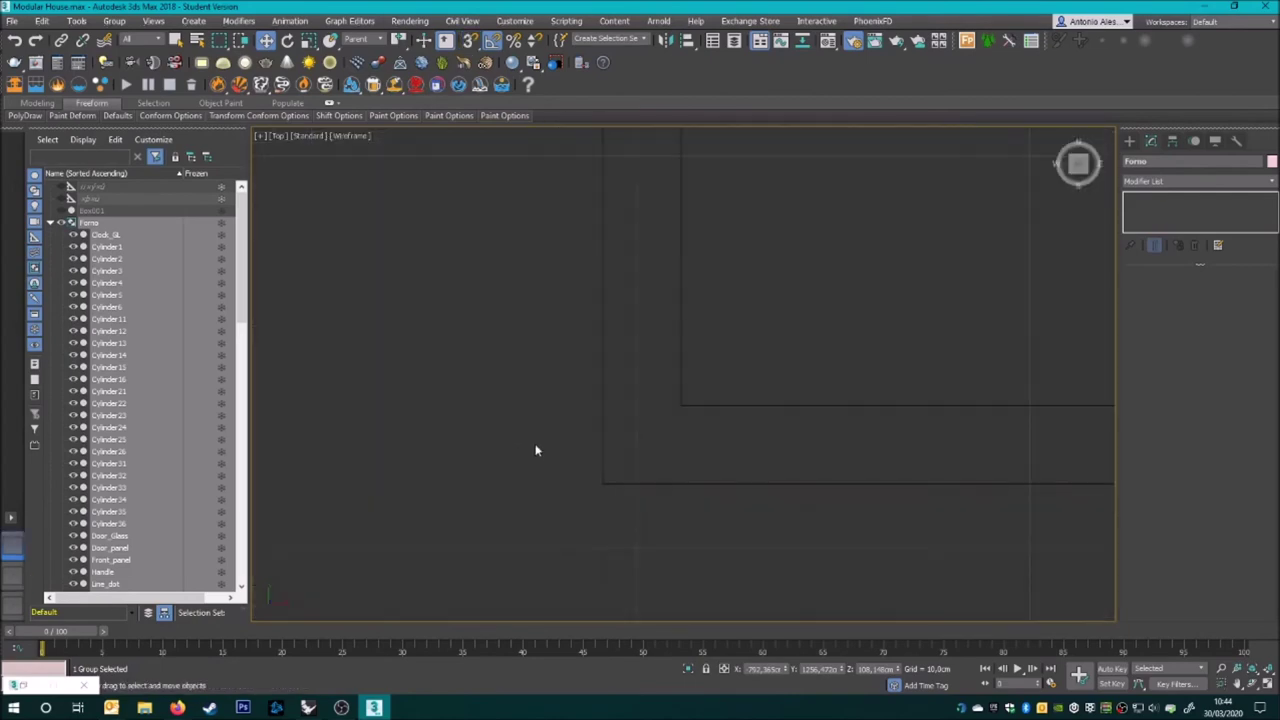
{"action": "key", "text": "z"}
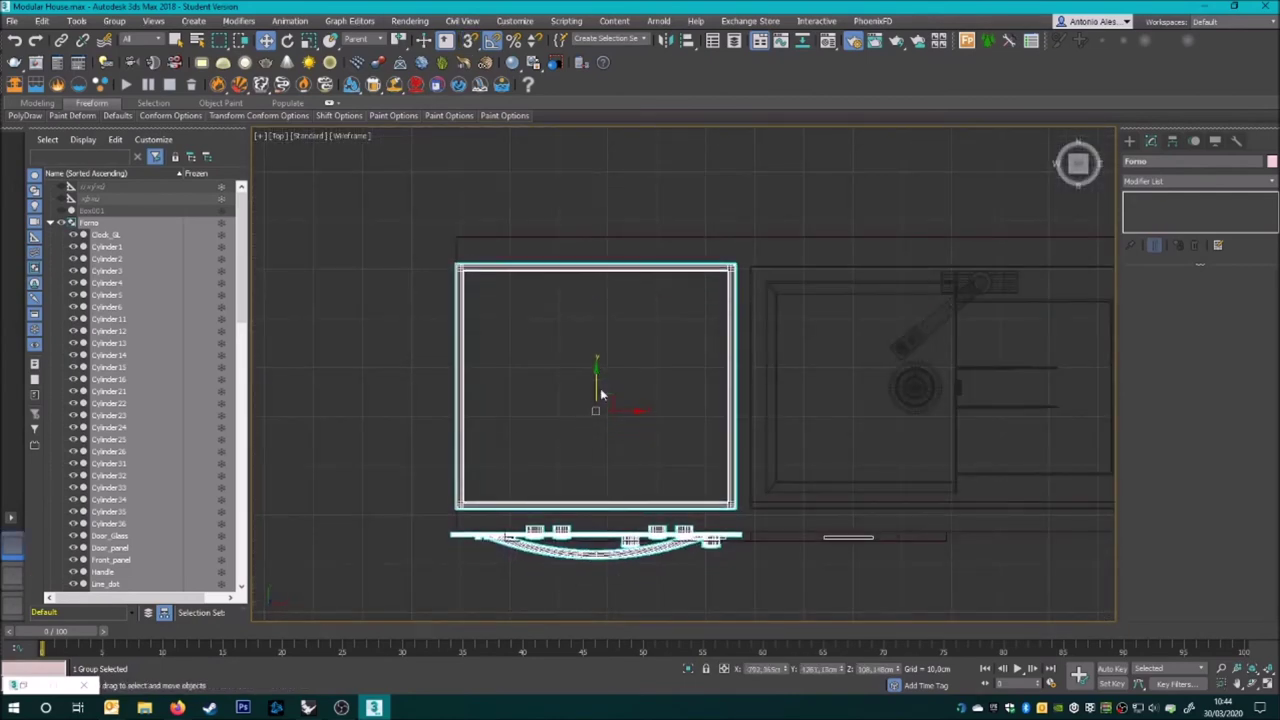
- Select the Forno oven group in the cabinet, then deselect the oven door
{"action": "scroll", "coordinate": [590, 580], "scroll_direction": "up", "scroll_amount": 2}
{"action": "scroll", "coordinate": [525, 400], "scroll_direction": "up", "scroll_amount": 1}
{"action": "scroll", "coordinate": [529, 400], "scroll_direction": "up", "scroll_amount": 1}
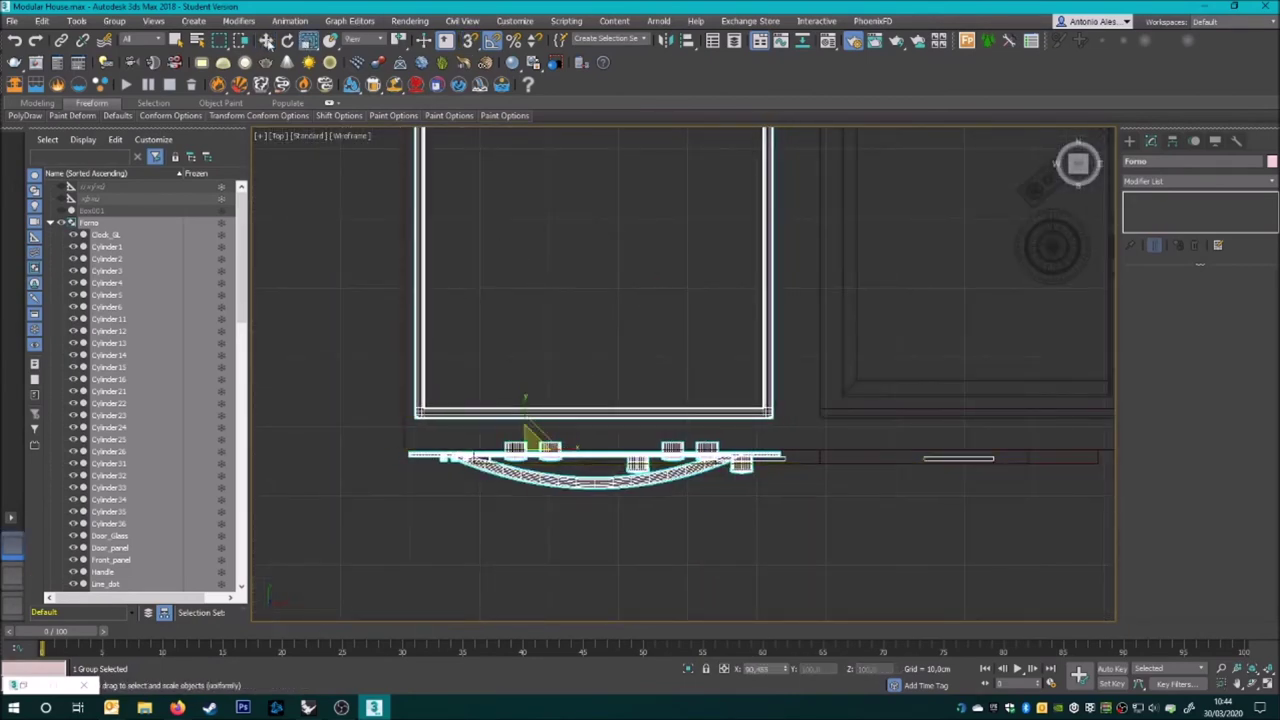
{"action": "scroll", "coordinate": [694, 150], "scroll_direction": "up", "scroll_amount": 2}
{"action": "scroll", "coordinate": [487, 391], "scroll_direction": "up", "scroll_amount": 3}
{"action": "scroll", "coordinate": [495, 400], "scroll_direction": "down", "scroll_amount": 1}
{"action": "scroll", "coordinate": [520, 400], "scroll_direction": "down", "scroll_amount": 3}
{"action": "scroll", "coordinate": [545, 395], "scroll_direction": "down", "scroll_amount": 3}
{"action": "scroll", "coordinate": [561, 390], "scroll_direction": "down", "scroll_amount": 1}
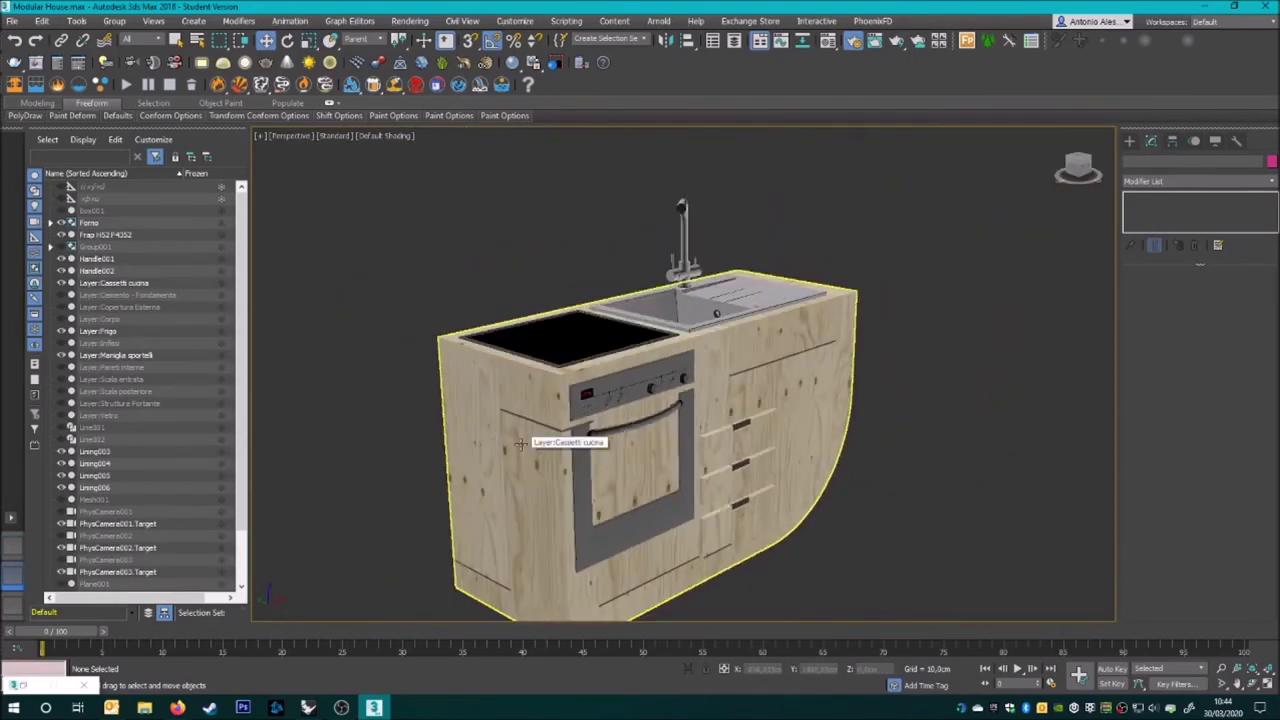
{"action": "scroll", "coordinate": [520, 443], "scroll_direction": "up", "scroll_amount": 3}
{"action": "left_click", "coordinate": [575, 395]}
{"action": "scroll", "coordinate": [580, 420], "scroll_direction": "up", "scroll_amount": 3}
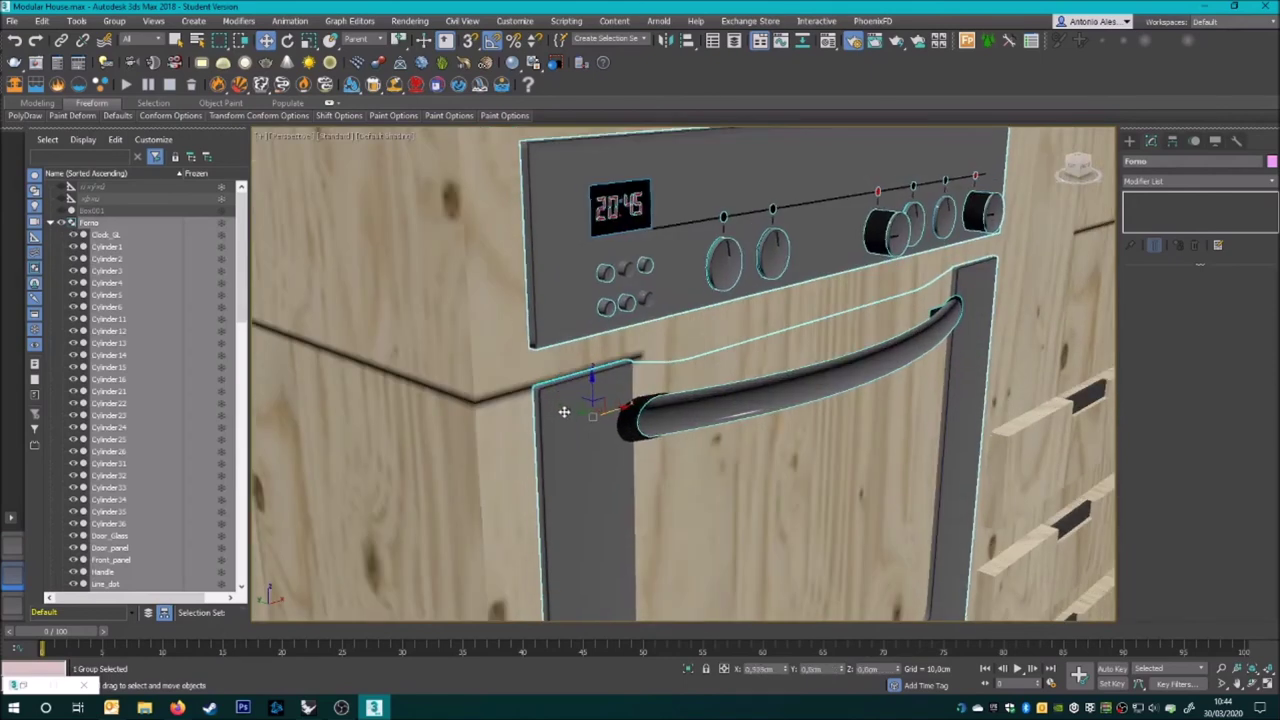
{"action": "scroll", "coordinate": [593, 447], "scroll_direction": "up", "scroll_amount": 1}
{"action": "scroll", "coordinate": [593, 447], "scroll_direction": "down", "scroll_amount": 10}
{"action": "left_click", "coordinate": [806, 429]}
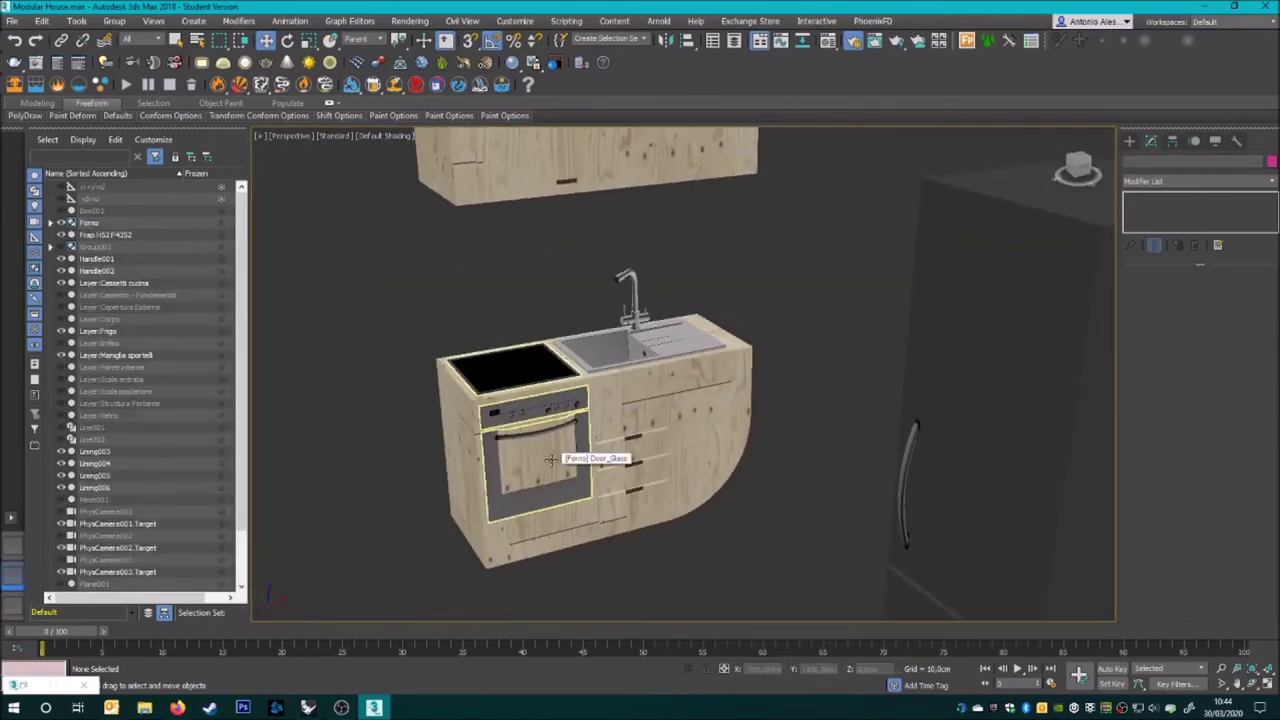
{"action": "scroll", "coordinate": [560, 420], "scroll_direction": "down", "scroll_amount": 2}
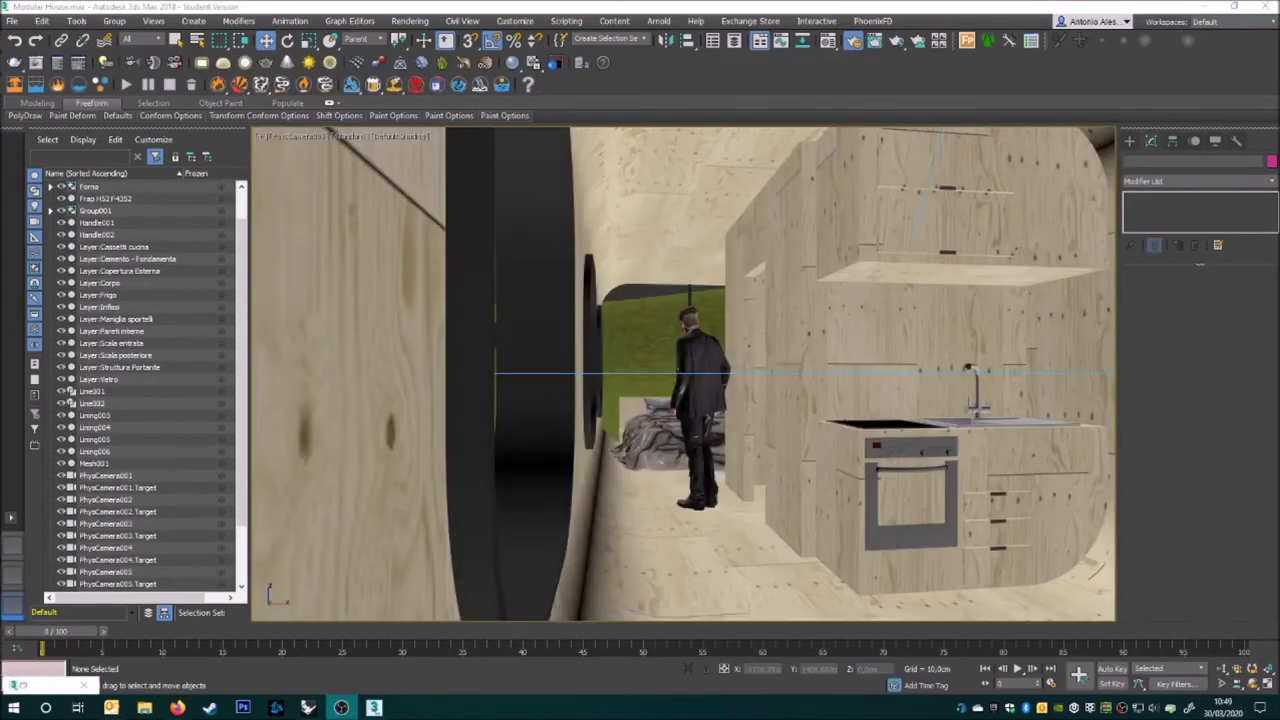
- Start and cancel a test render, then look through PhysCamera003 for the exterior view
{"action": "key", "text": "F10"}
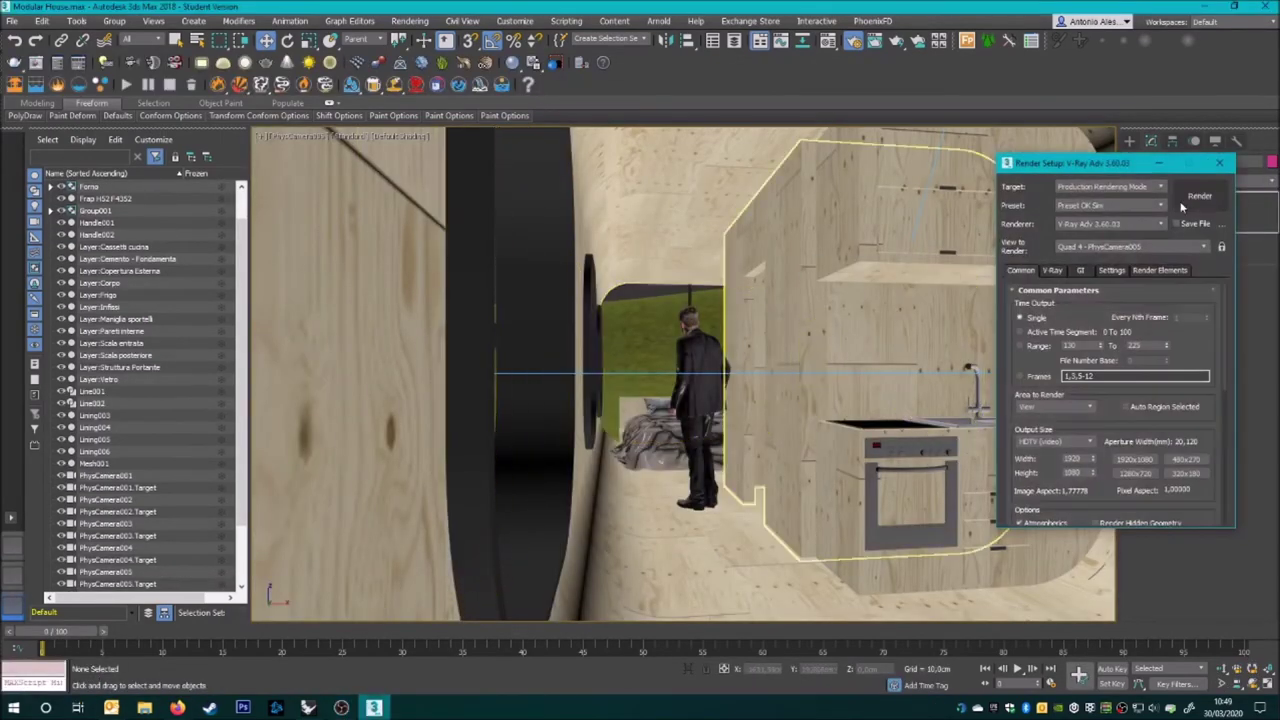
{"action": "left_click", "coordinate": [1178, 222]}
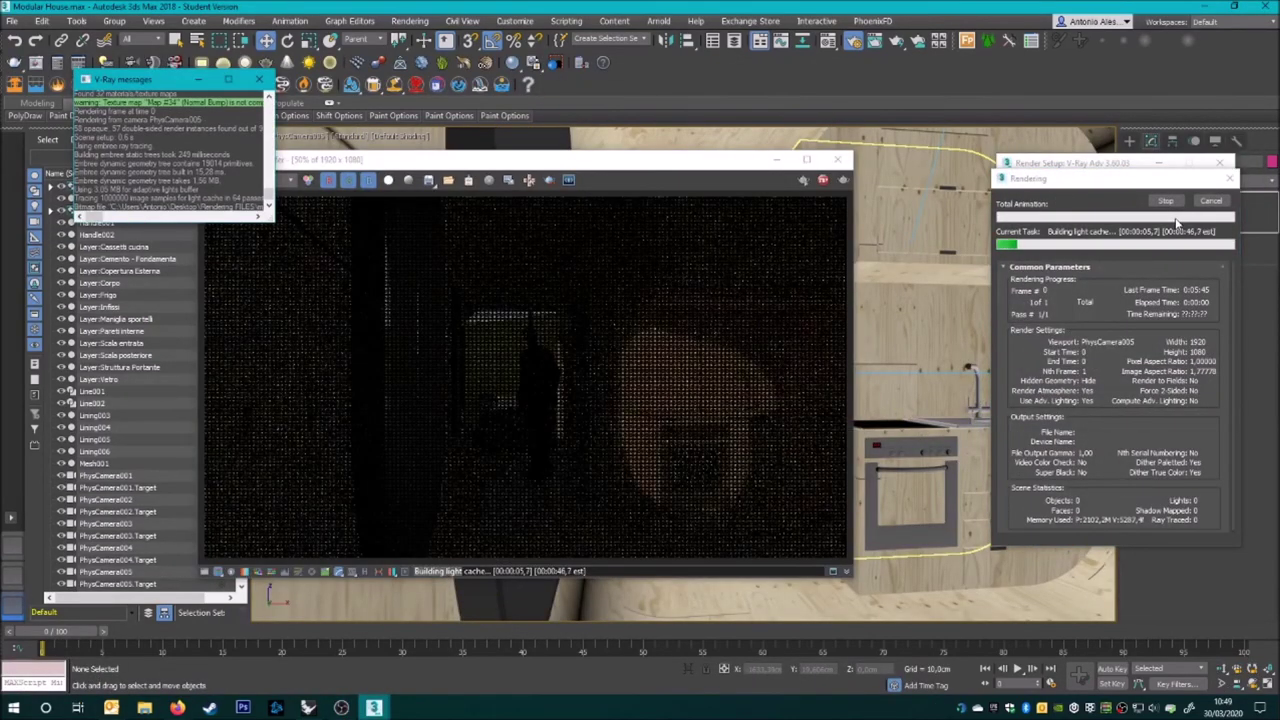
{"action": "left_click", "coordinate": [822, 178]}
{"action": "left_click", "coordinate": [837, 158]}
{"action": "key", "text": "c"}
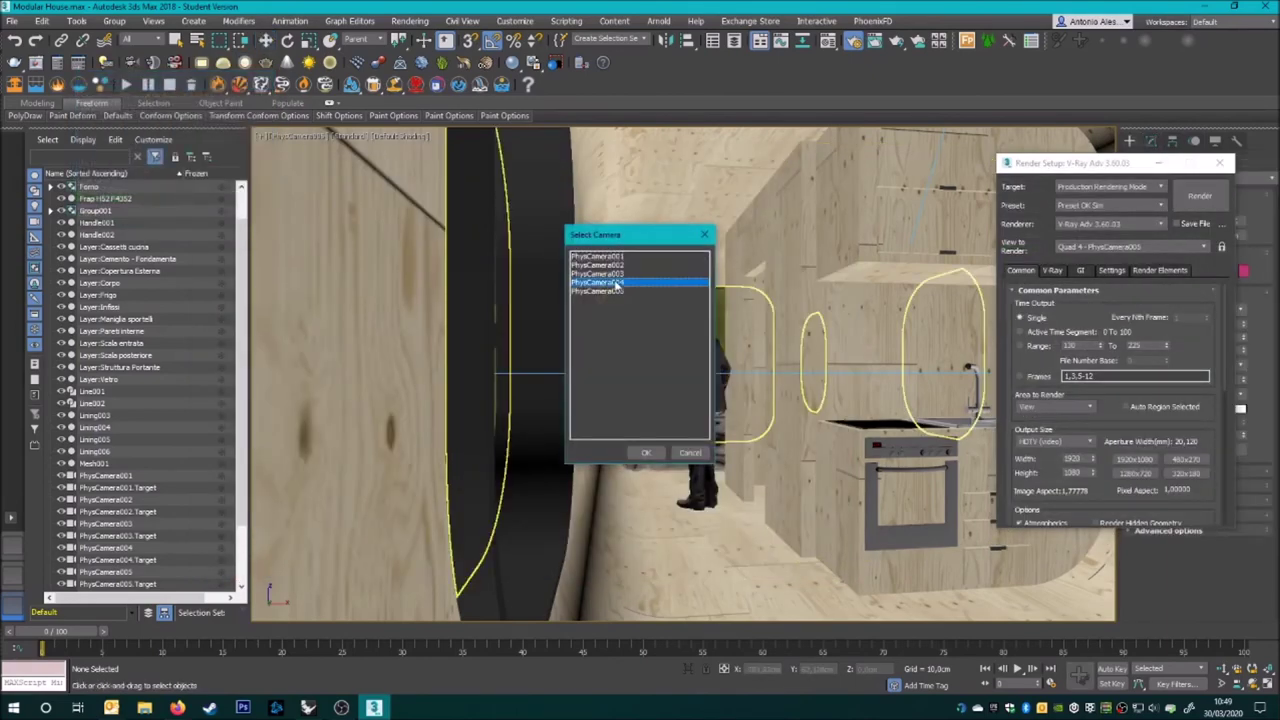
{"action": "double_click", "coordinate": [608, 286]}
{"action": "left_click", "coordinate": [1161, 165]}
- Select the standing man figure, frame it in top view, then clear the selection
{"action": "scroll", "coordinate": [133, 560], "scroll_direction": "down", "scroll_amount": 3}
{"action": "left_click", "coordinate": [132, 561]}
{"action": "key", "text": "w"}
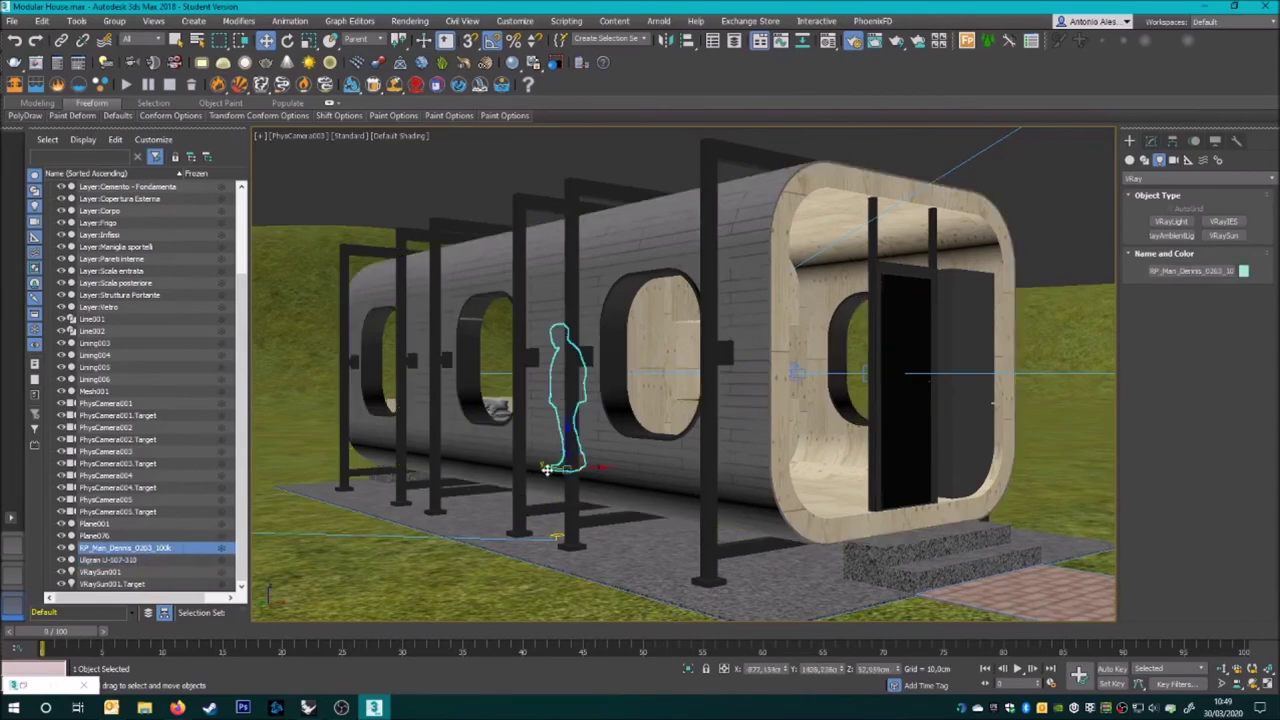
{"action": "key", "text": "t"}
{"action": "key", "text": "z"}
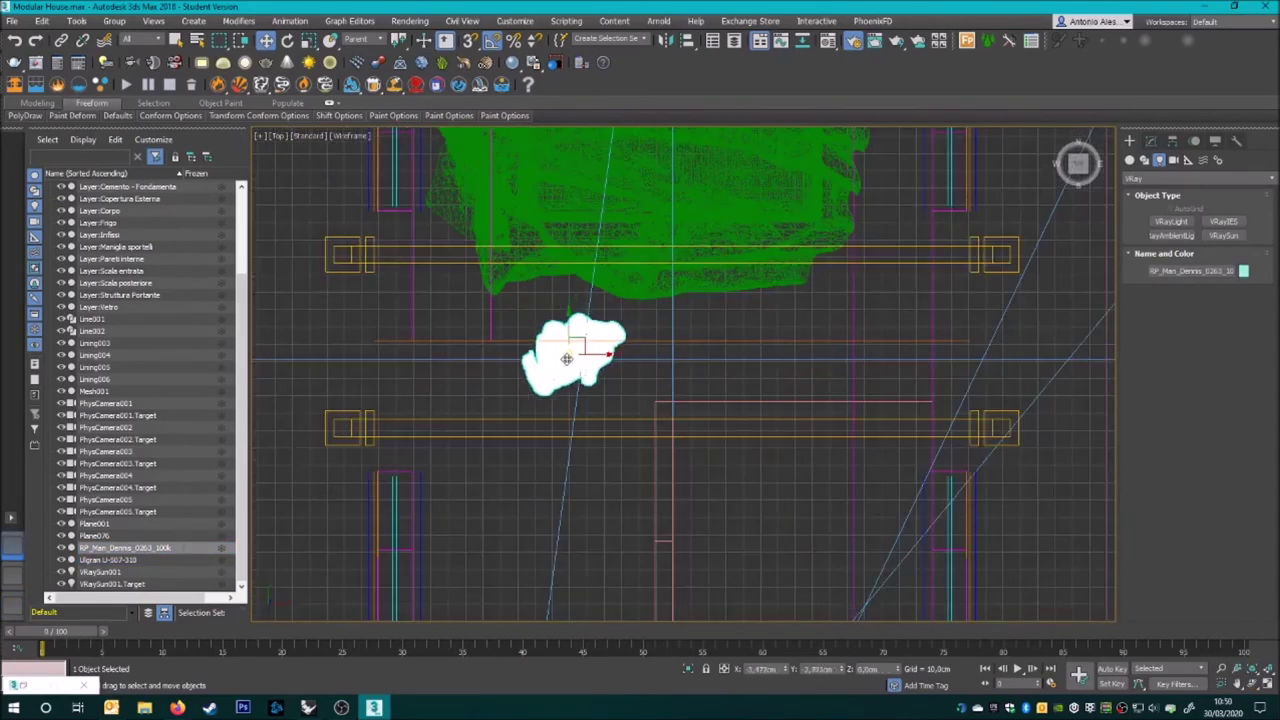
{"action": "key", "text": "shift+z"}
{"action": "key", "text": "shift+z"}
{"action": "key", "text": "ctrl+d"}
- Look through PhysCamera005 and re-aim its target to show more of the kitchen
{"action": "key", "text": "c"}
{"action": "left_click", "coordinate": [646, 265]}
{"action": "left_click", "coordinate": [610, 281]}
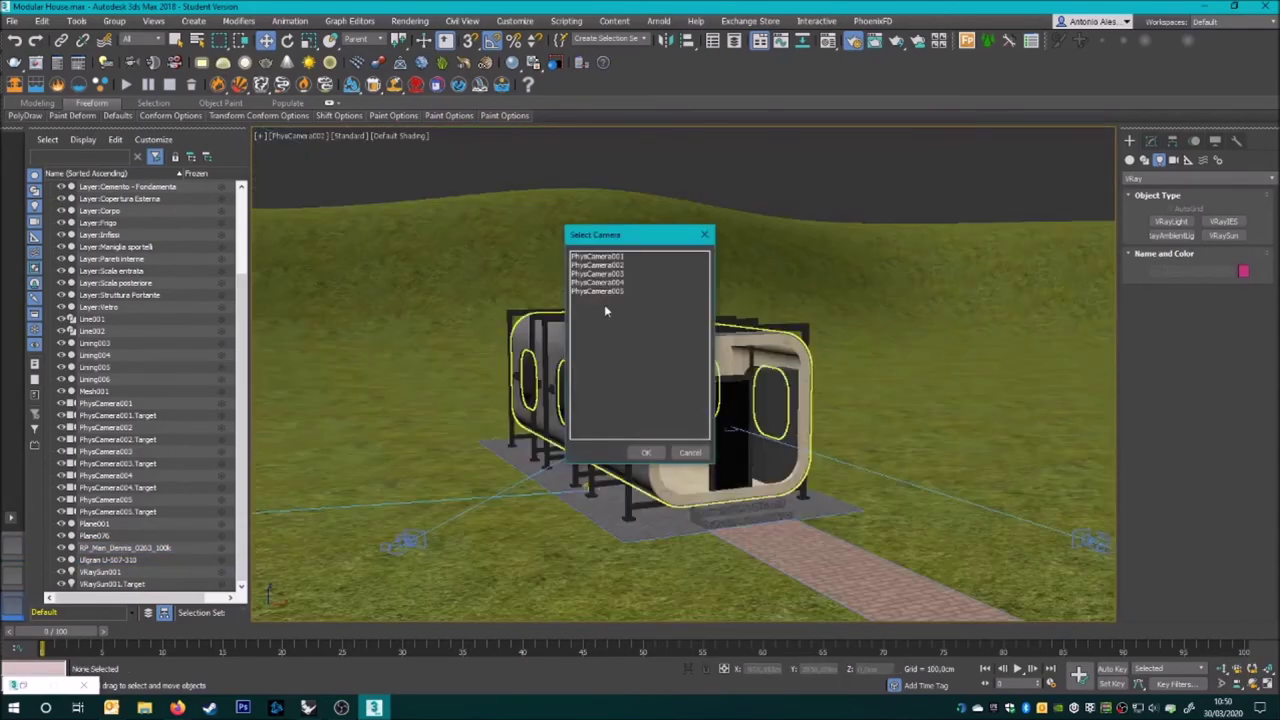
{"action": "double_click", "coordinate": [620, 290]}
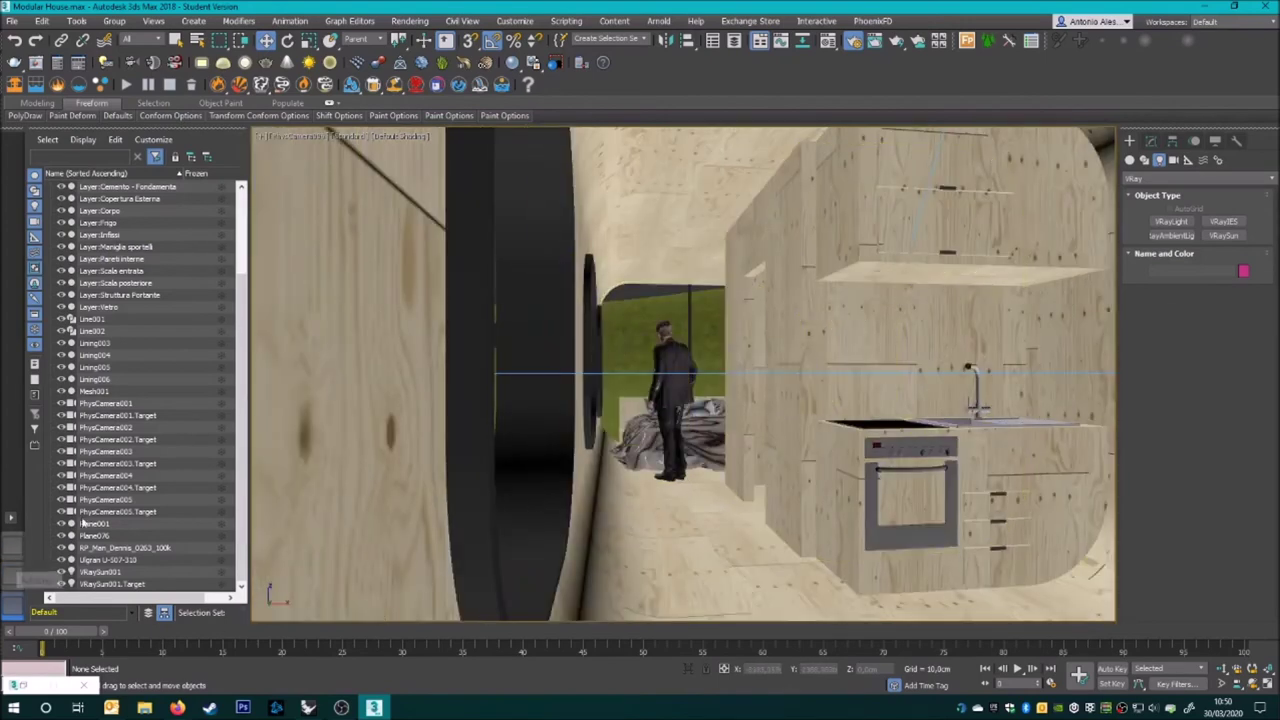
{"action": "left_click", "coordinate": [117, 511]}
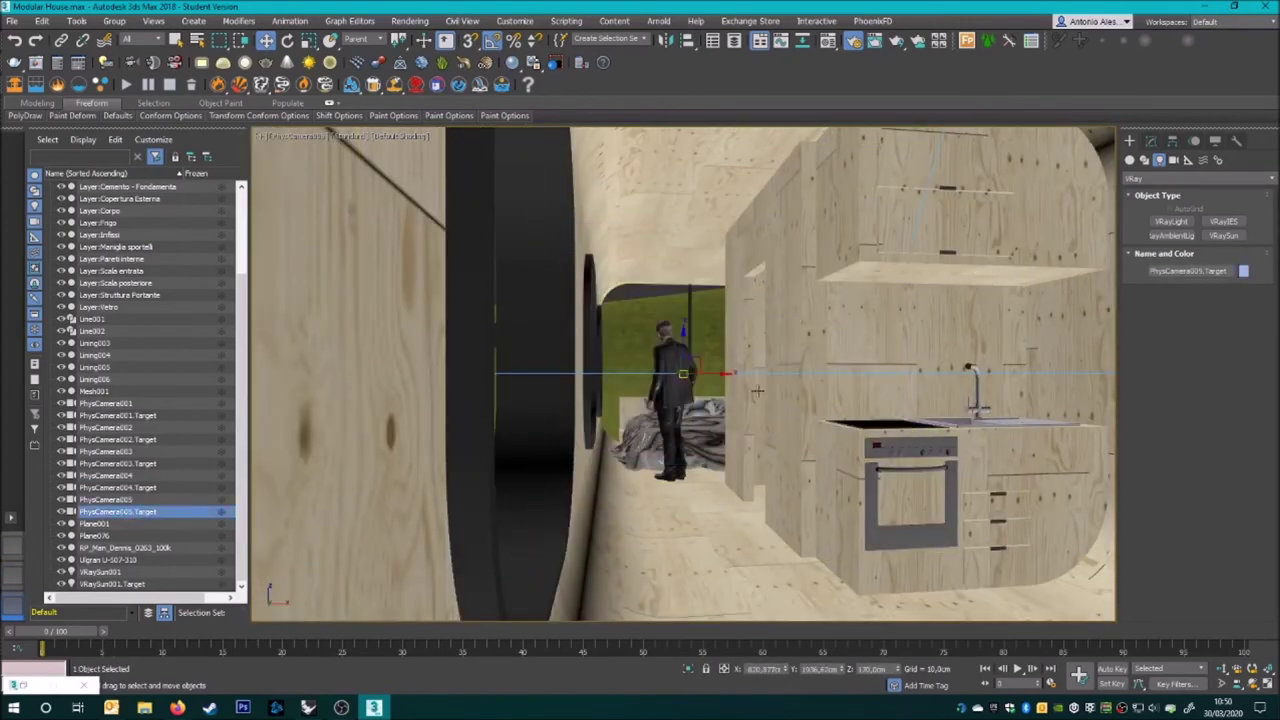
{"action": "key", "text": "c"}
{"action": "middle_click_drag", "start_coordinate": [888, 393], "coordinate": [945, 394], "text": "alt"}
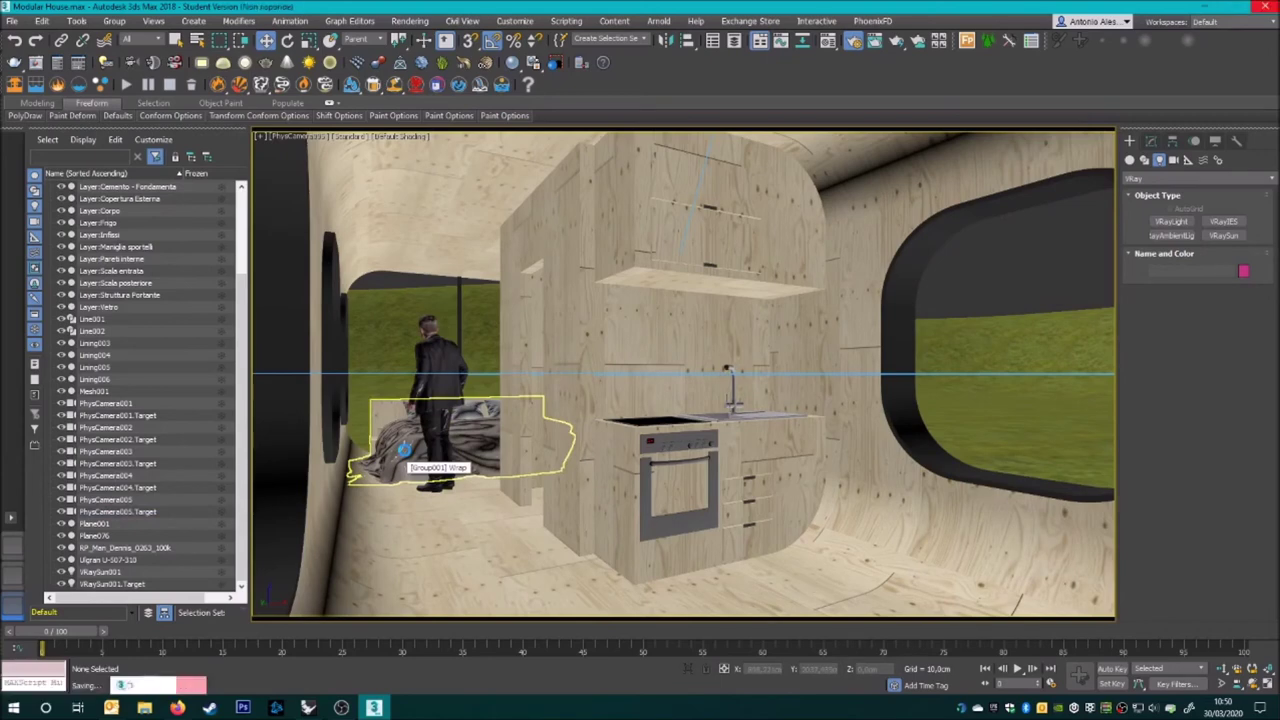
{"action": "left_click", "coordinate": [422, 468]}
- Zoom out to the whole scene in Perspective and start a Forest Lite object
{"action": "key", "text": "p"}
{"action": "key", "text": "z"}
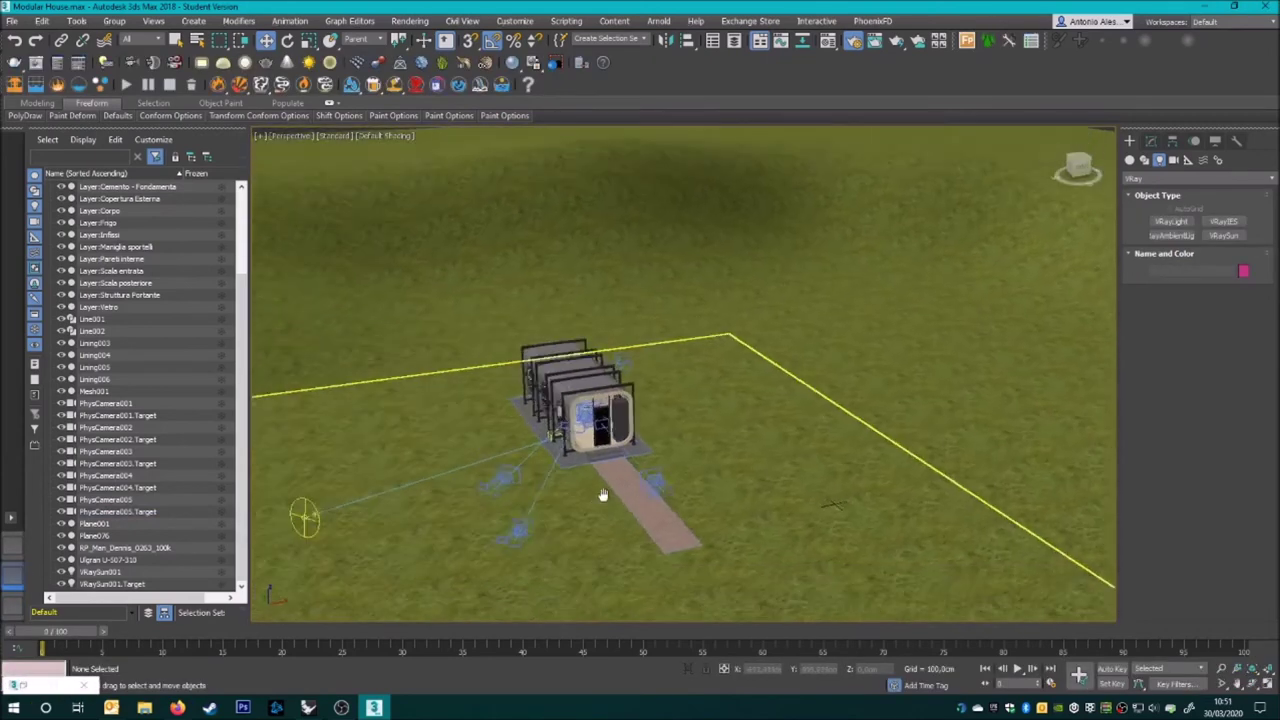
{"action": "left_click", "coordinate": [1197, 178]}
{"action": "left_click", "coordinate": [1160, 252]}
{"action": "left_click", "coordinate": [1171, 221]}
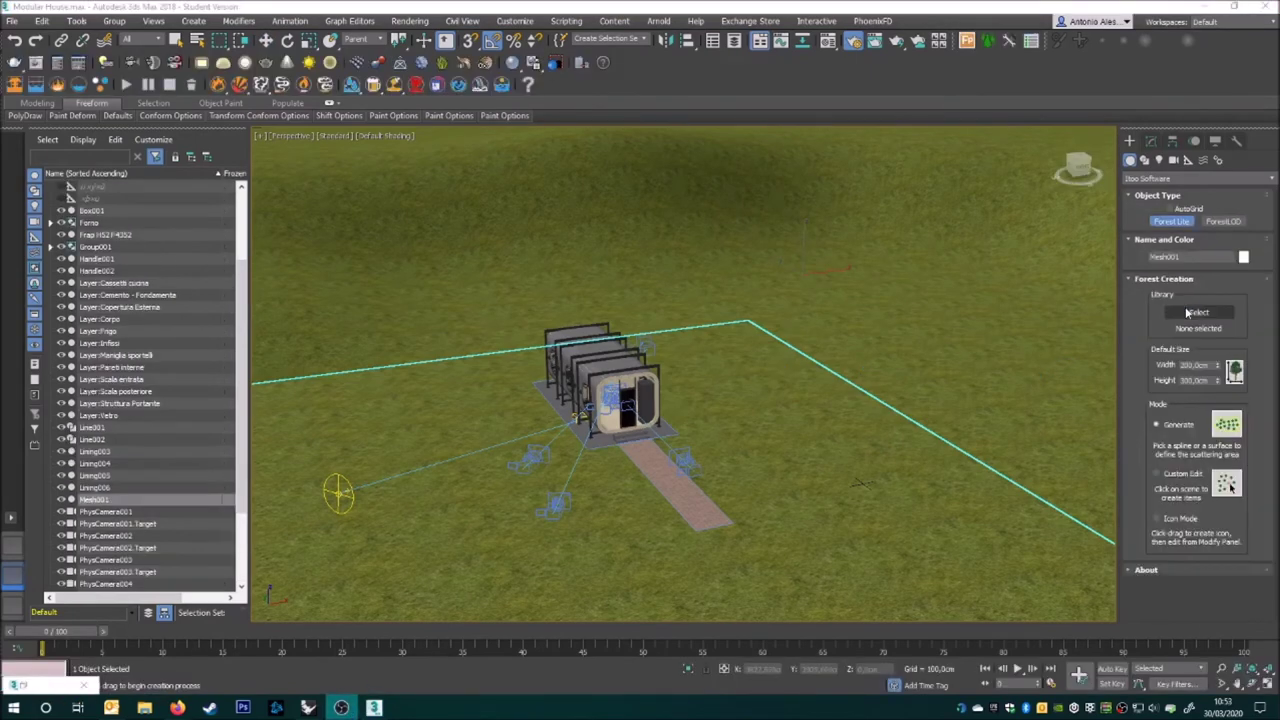
- Import a Layered_Lawns preset and scatter it on the ground plane, accepting the prompts
{"action": "left_click", "coordinate": [1198, 312]}
{"action": "scroll", "coordinate": [637, 320], "scroll_direction": "down", "scroll_amount": 3}
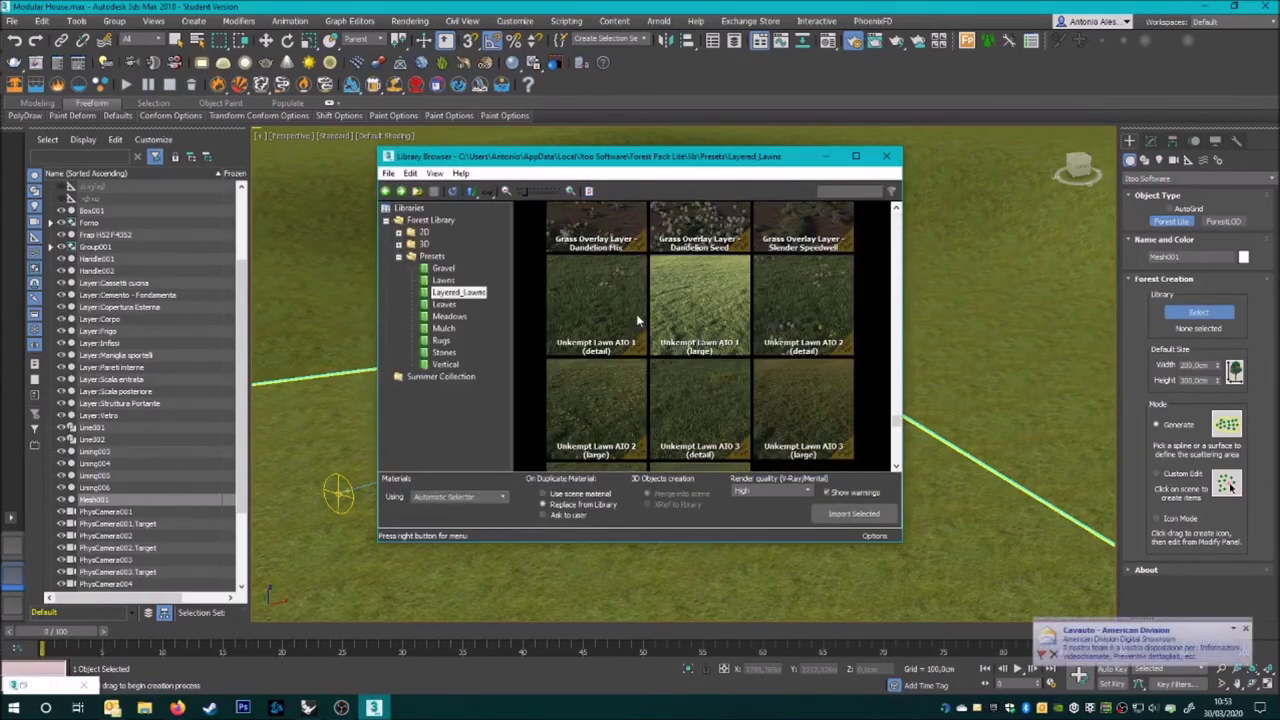
{"action": "left_click", "coordinate": [855, 515]}
{"action": "left_click", "coordinate": [755, 407]}
{"action": "left_click", "coordinate": [742, 398]}
{"action": "left_click", "coordinate": [692, 385]}
{"action": "left_click", "coordinate": [655, 415]}
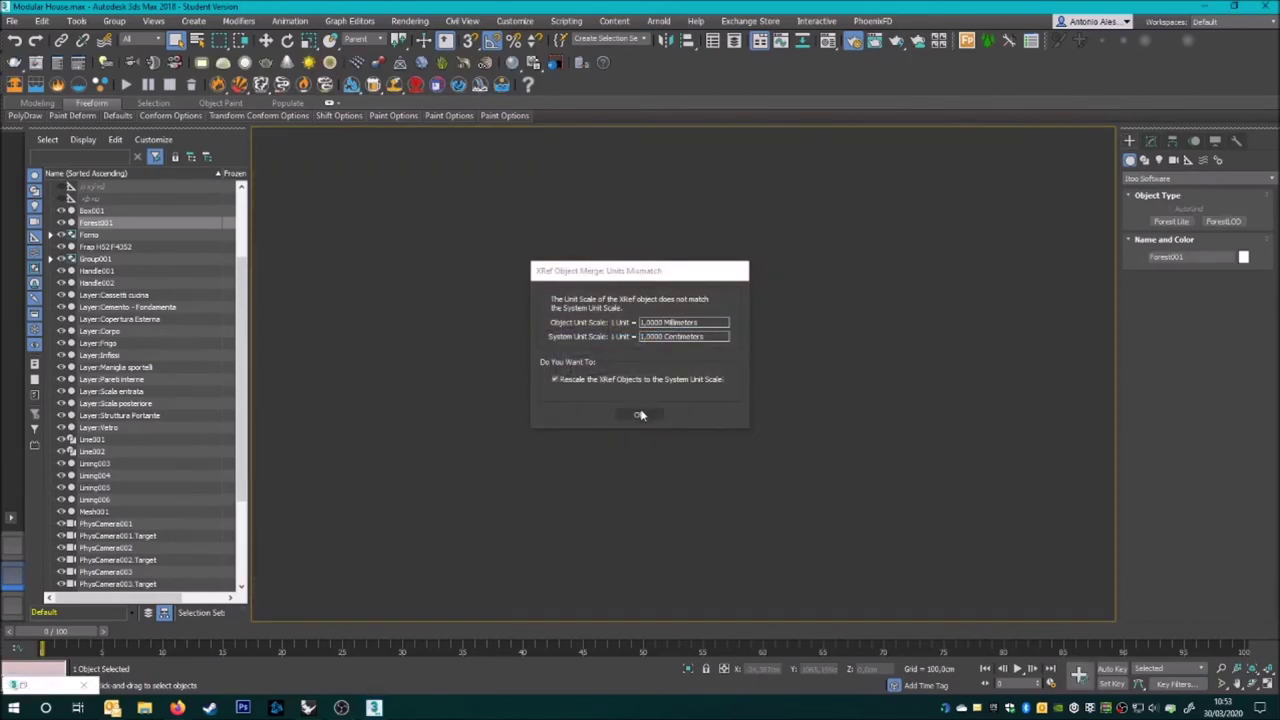
{"action": "left_click", "coordinate": [640, 414]}
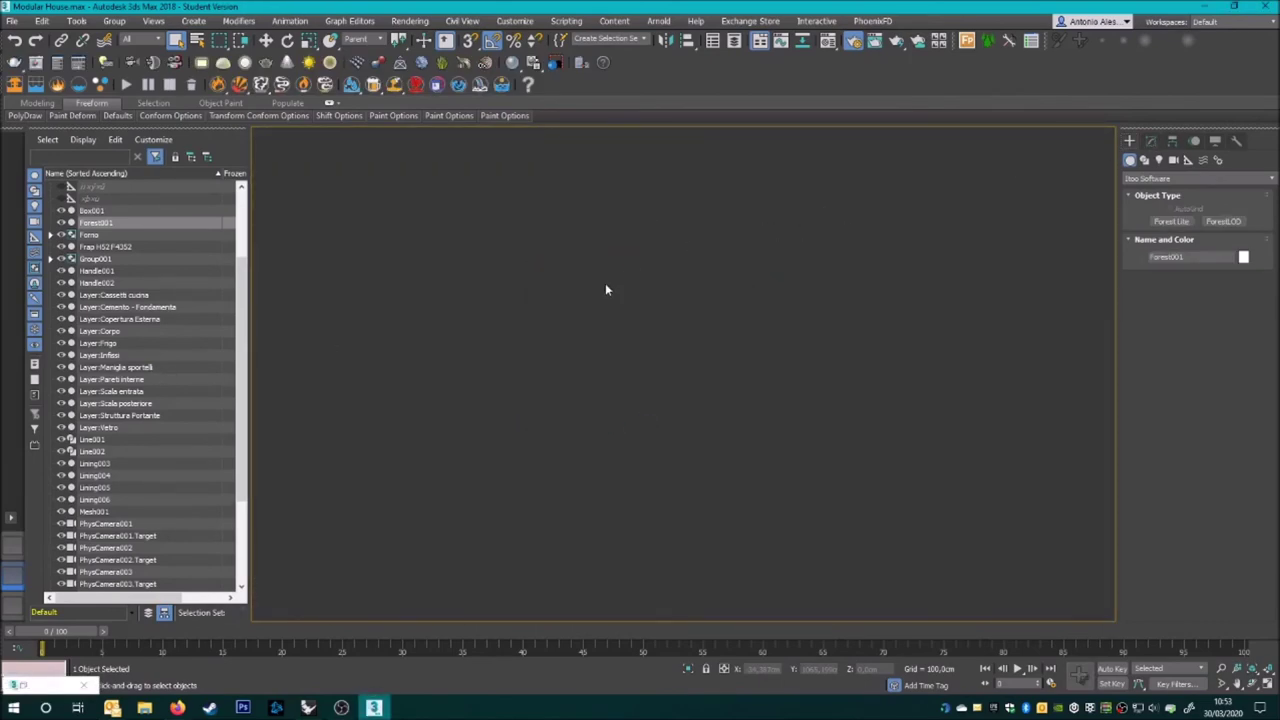
{"action": "scroll", "coordinate": [605, 290], "scroll_direction": "up", "scroll_amount": 3}
{"action": "middle_click_drag", "start_coordinate": [605, 290], "coordinate": [748, 315], "text": "alt"}
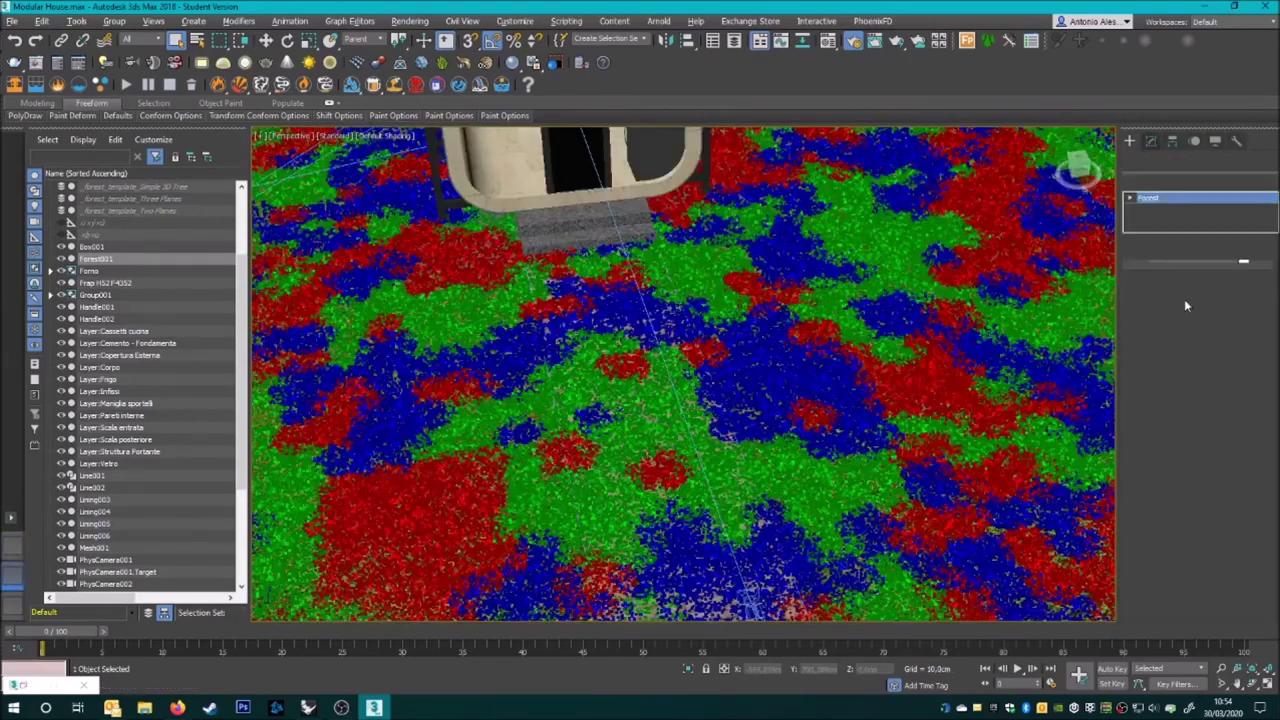
- Add Line002 and Line001 as exclude spline areas so the paved path stays grass-free
{"action": "left_click", "coordinate": [1150, 291]}
{"action": "left_click", "coordinate": [1146, 291]}
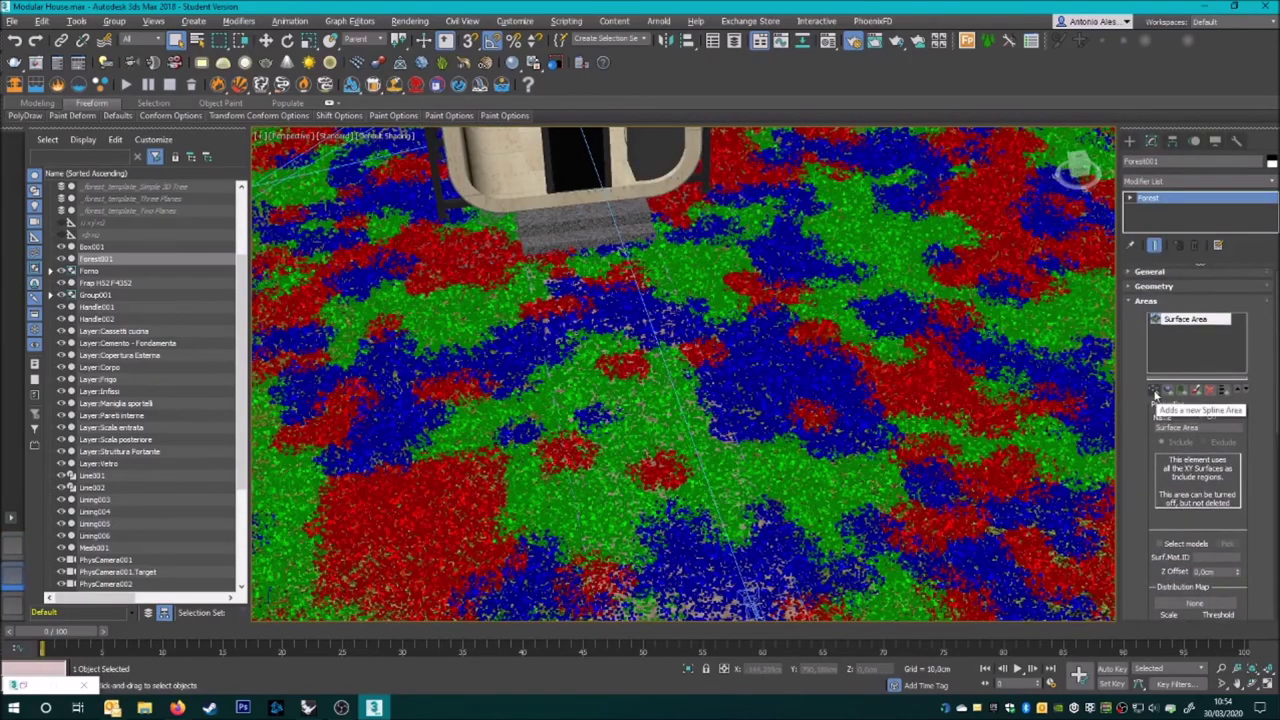
{"action": "left_click", "coordinate": [570, 380]}
{"action": "scroll", "coordinate": [570, 400], "scroll_direction": "up", "scroll_amount": 3}
{"action": "middle_click_drag", "start_coordinate": [600, 400], "coordinate": [700, 400], "text": "alt"}
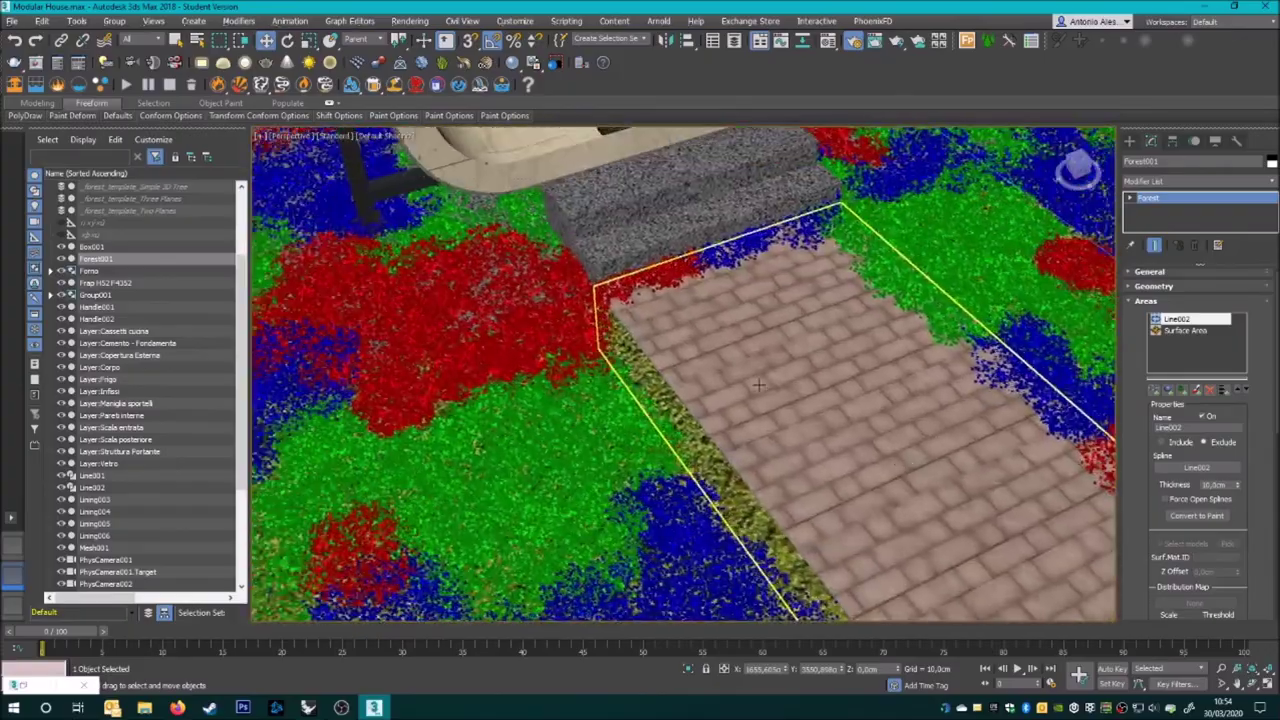
{"action": "scroll", "coordinate": [680, 380], "scroll_direction": "down", "scroll_amount": 5}
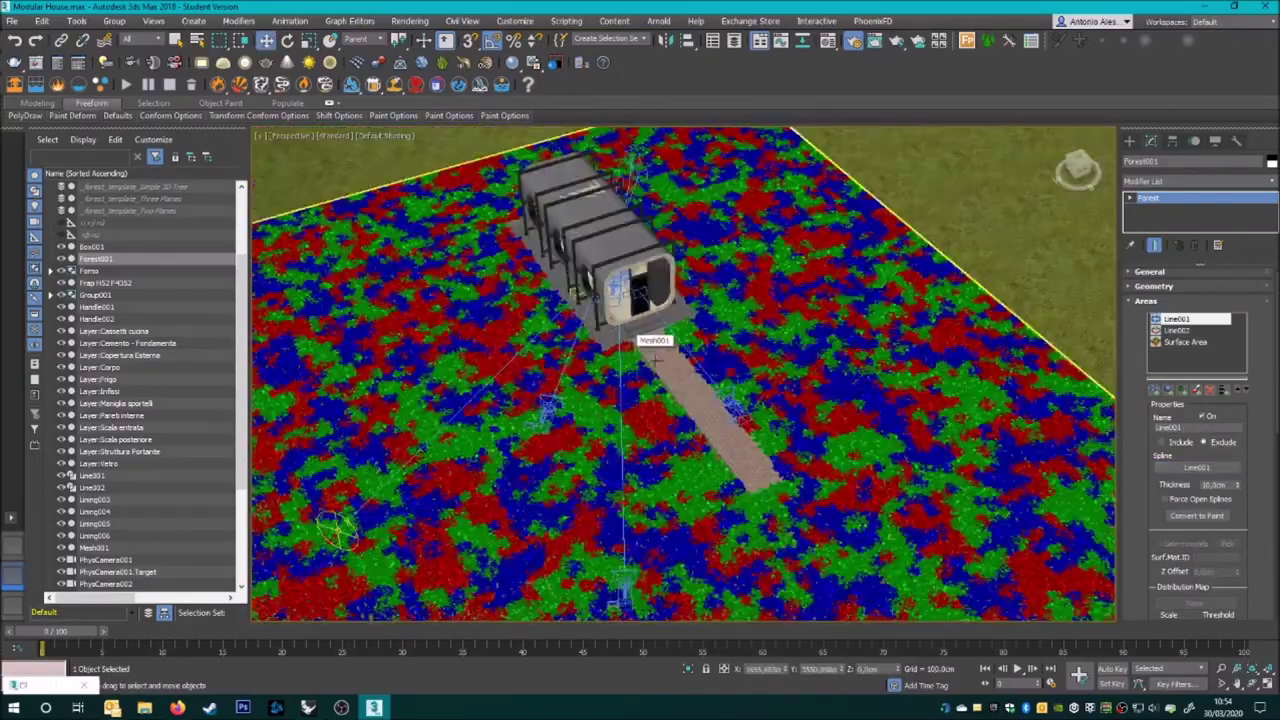
{"action": "middle_click_drag", "start_coordinate": [680, 380], "coordinate": [650, 368], "text": "alt"}
{"action": "left_click", "coordinate": [650, 368]}
{"action": "scroll", "coordinate": [650, 368], "scroll_direction": "down", "scroll_amount": 5}
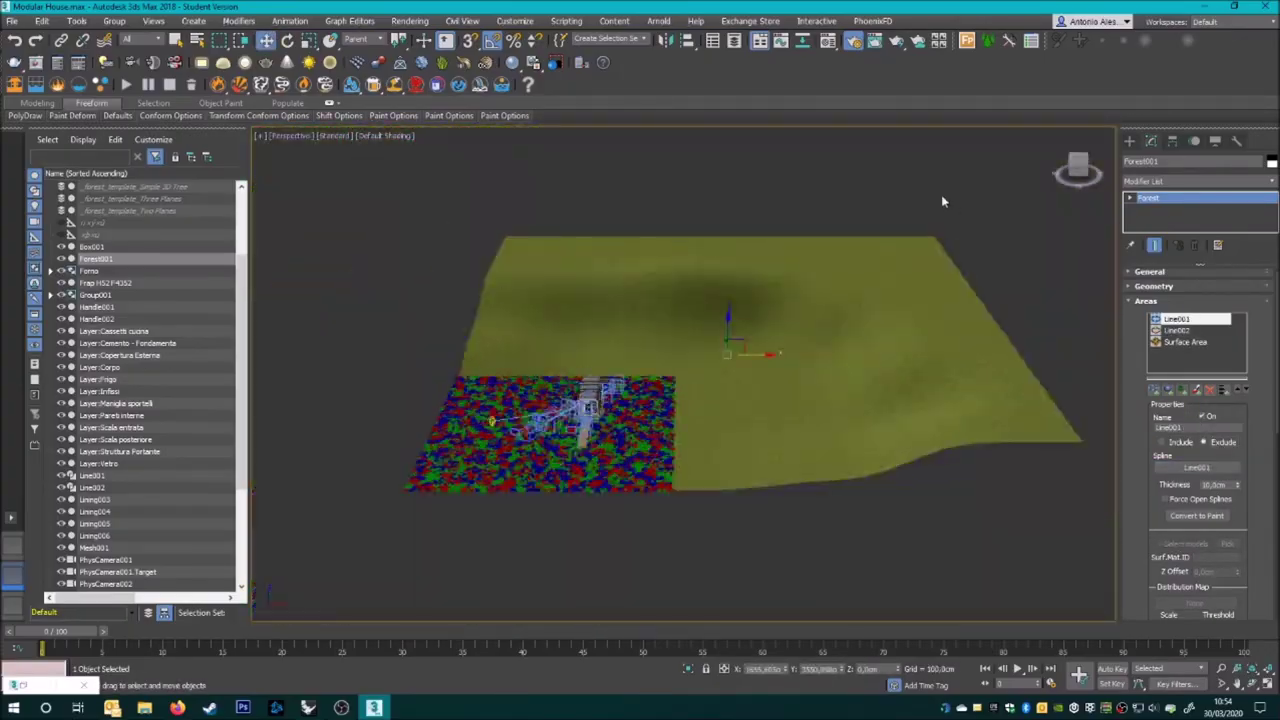
{"action": "key", "text": "ctrl+d"}
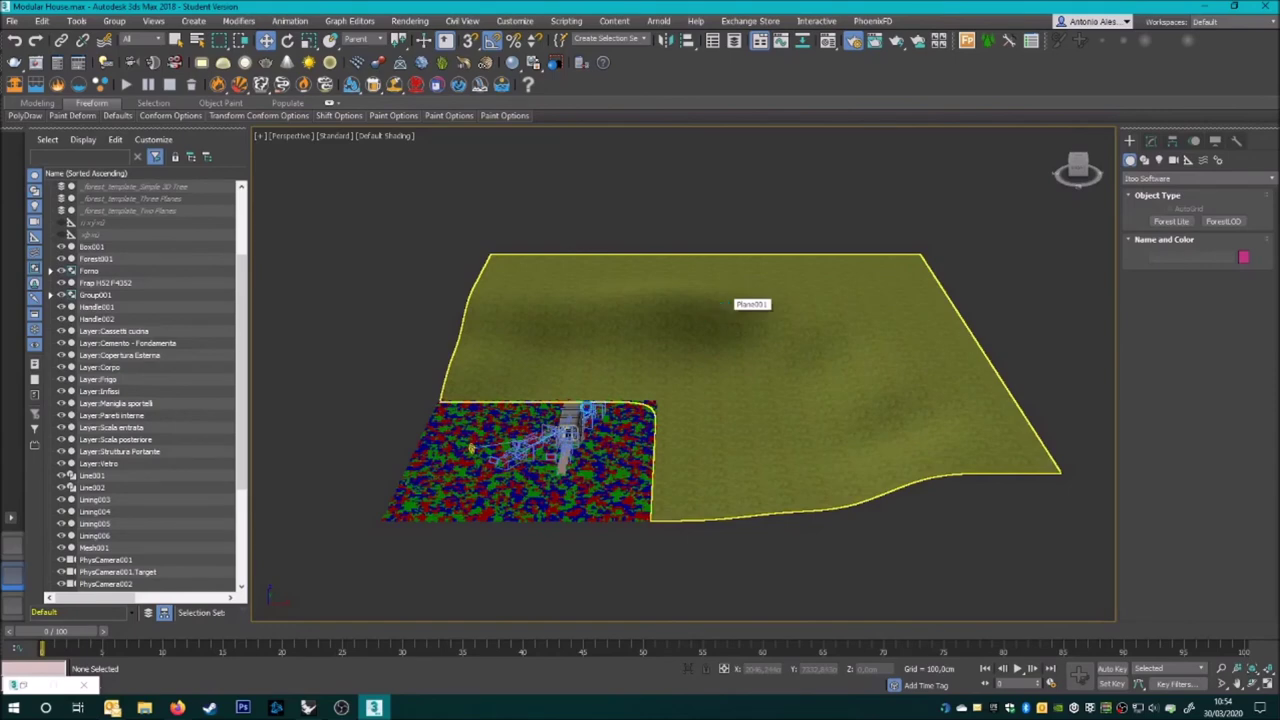
- Merge the Trees-02-CherryTree objects from the iTrees file into the scene
{"action": "left_click", "coordinate": [11, 21]}
{"action": "left_click", "coordinate": [110, 140]}
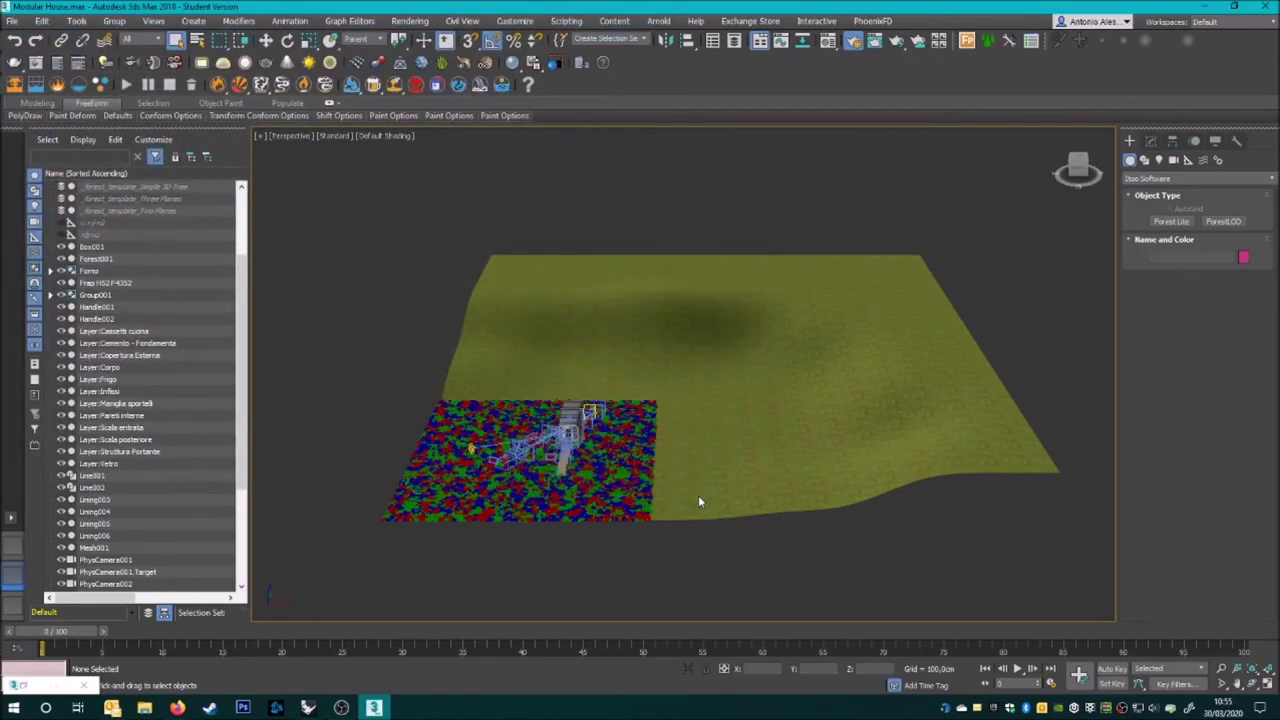
{"action": "key", "text": "w"}
{"action": "mouse_move", "coordinate": [605, 400]}
{"action": "middle_mouse_down", "text": "alt"}
{"action": "mouse_move", "coordinate": [768, 391]}
{"action": "mouse_move", "coordinate": [660, 349]}
{"action": "mouse_move", "coordinate": [720, 329]}
{"action": "mouse_move", "coordinate": [657, 357]}
{"action": "mouse_move", "coordinate": [843, 413]}
{"action": "mouse_move", "coordinate": [720, 400]}
{"action": "middle_mouse_up", "text": "alt"}
{"action": "scroll", "coordinate": [768, 391], "scroll_direction": "up", "scroll_amount": 5}
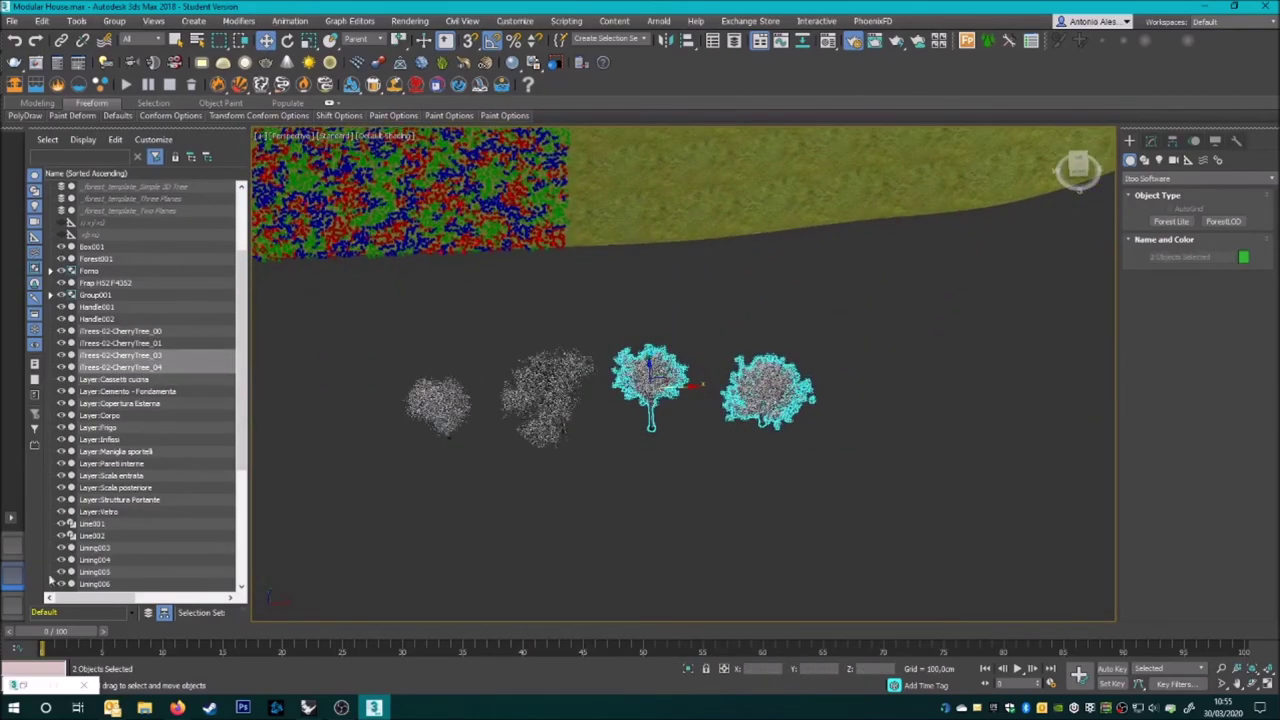
- In Top view, move the cherry trees, including CherryTree_00, into a tight cluster
{"action": "key", "text": "t"}
{"action": "key", "text": "F3"}
{"action": "scroll", "coordinate": [650, 430], "scroll_direction": "down", "scroll_amount": 3}
{"action": "scroll", "coordinate": [650, 425], "scroll_direction": "up", "scroll_amount": 10}
{"action": "left_click_drag", "start_coordinate": [686, 394], "coordinate": [651, 423]}
{"action": "left_click_drag", "start_coordinate": [900, 400], "coordinate": [700, 251]}
{"action": "left_click", "coordinate": [437, 340]}
{"action": "left_click_drag", "start_coordinate": [437, 340], "coordinate": [586, 225]}
- Look down on the cluster in Perspective and select all four cherry trees
{"action": "key", "text": "p"}
{"action": "key", "text": "F3"}
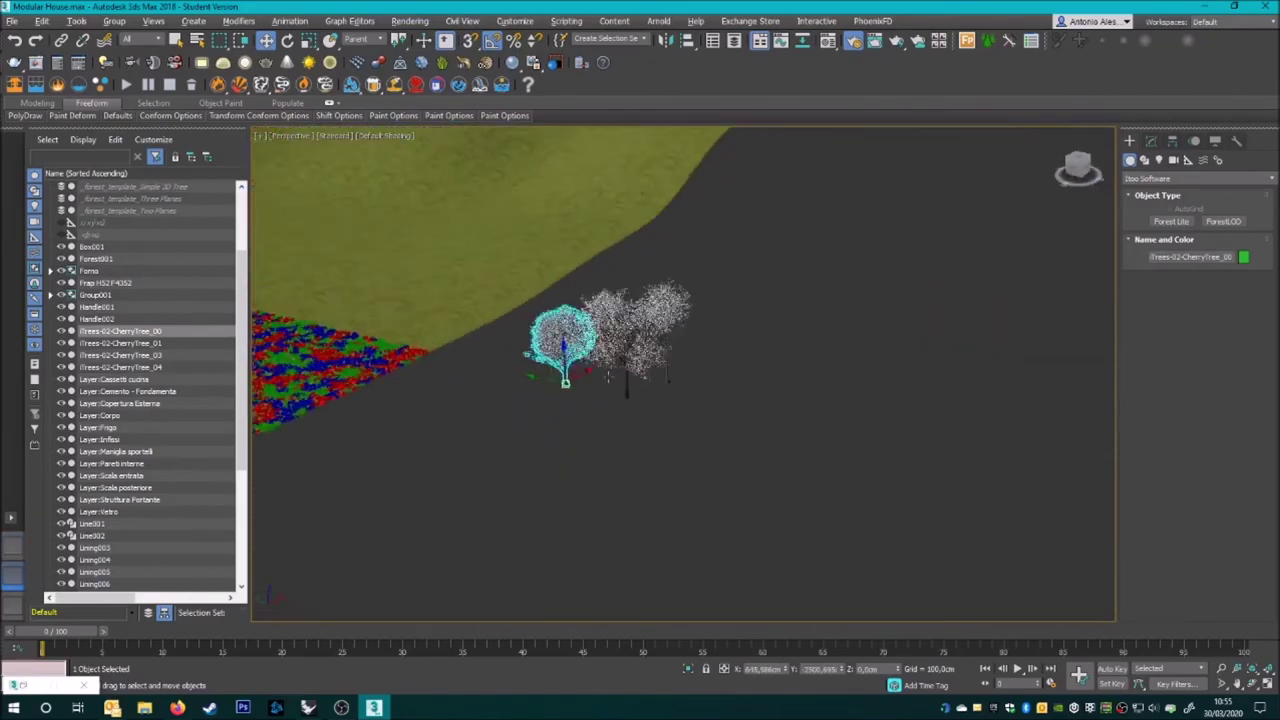
{"action": "key", "text": "z"}
{"action": "scroll", "coordinate": [605, 513], "scroll_direction": "down", "scroll_amount": 3}
{"action": "scroll", "coordinate": [605, 513], "scroll_direction": "down", "scroll_amount": 5}
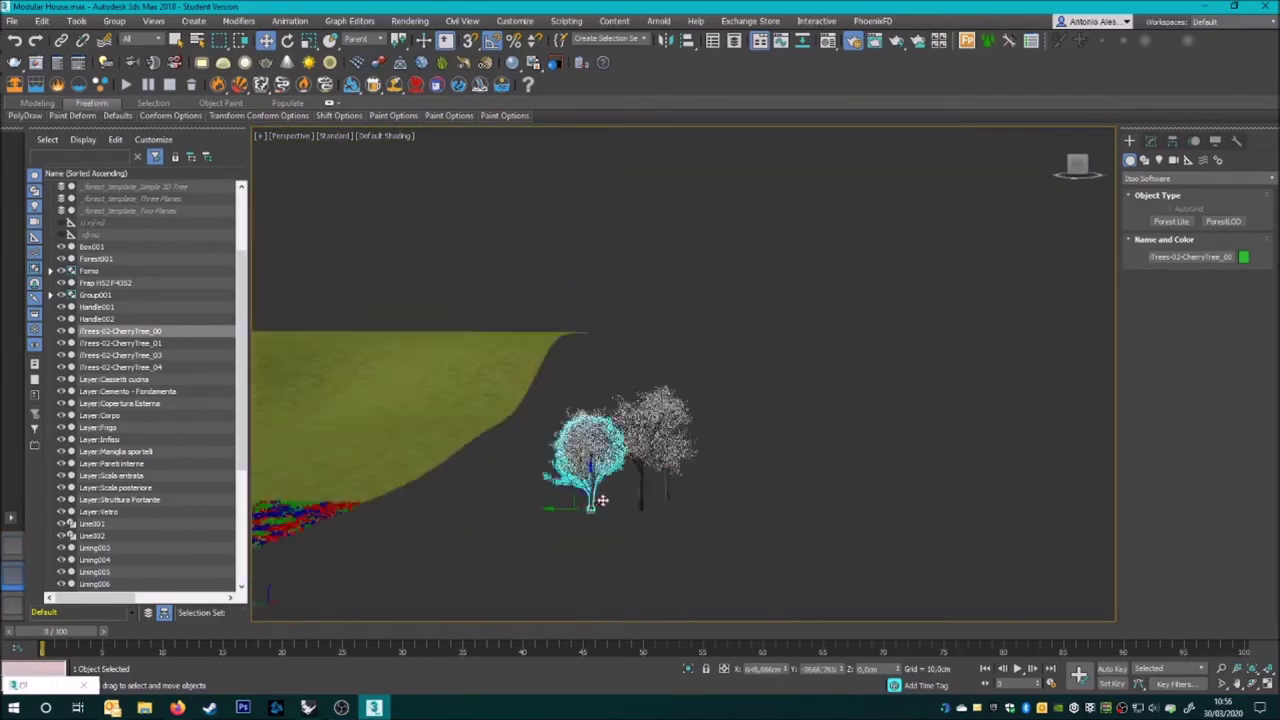
{"action": "middle_click_drag", "start_coordinate": [640, 450], "coordinate": [706, 362], "text": "alt"}
{"action": "left_click_drag", "start_coordinate": [706, 362], "coordinate": [530, 515]}
{"action": "left_click", "coordinate": [78, 22]}
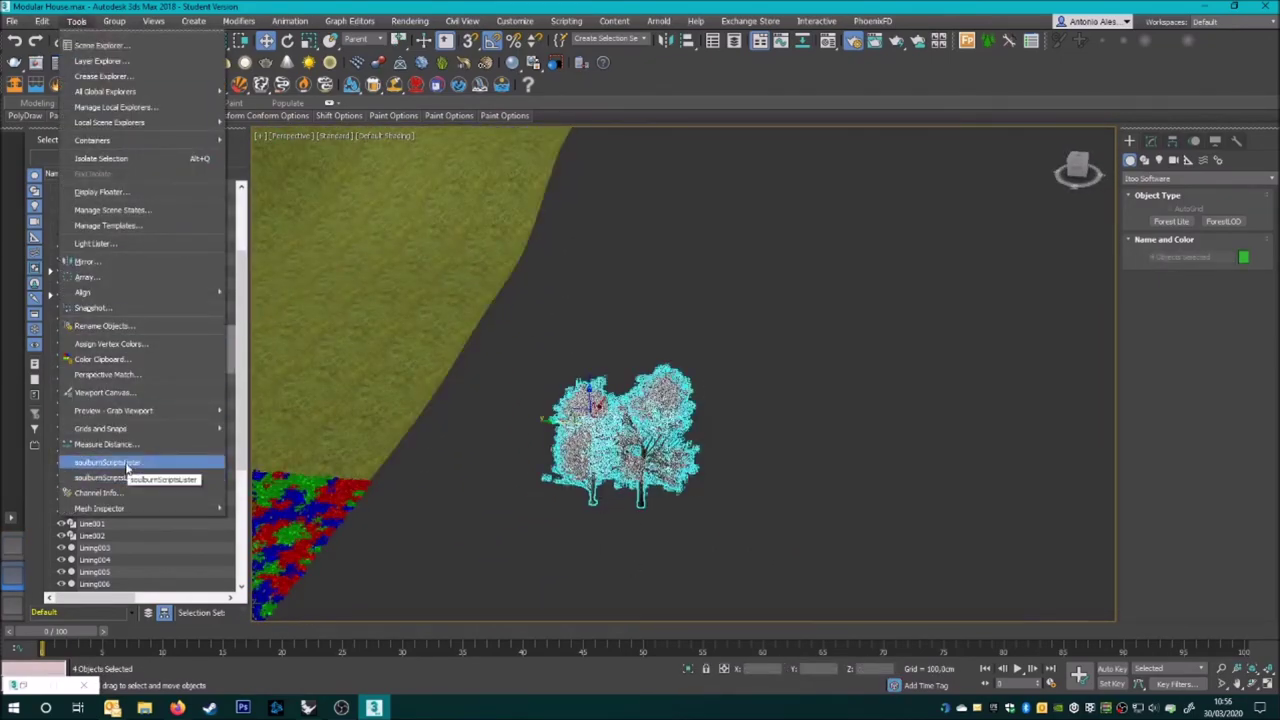
- Run the objectPainter script from the scripts list after dismissing a warning
{"action": "left_click", "coordinate": [127, 466]}
{"action": "left_click", "coordinate": [737, 403]}
{"action": "left_click", "coordinate": [78, 22]}
{"action": "left_click", "coordinate": [110, 462]}
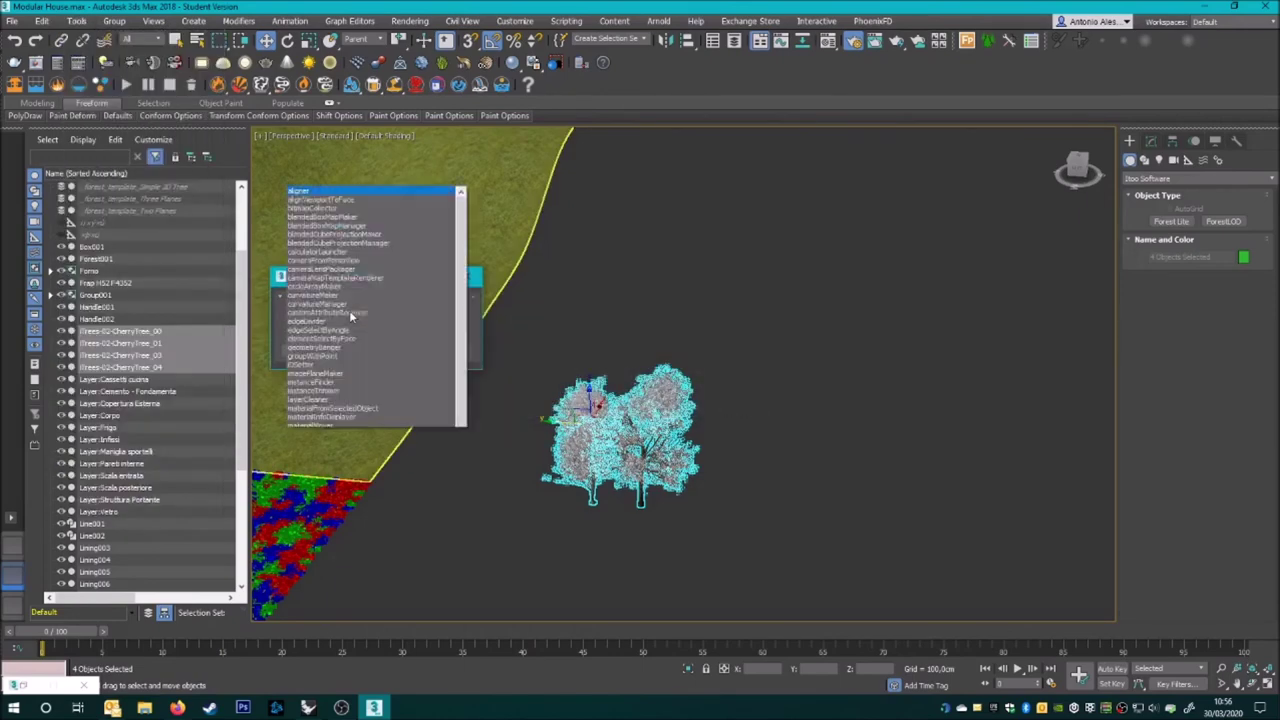
{"action": "scroll", "coordinate": [350, 316], "scroll_direction": "down", "scroll_amount": 5}
{"action": "scroll", "coordinate": [351, 358], "scroll_direction": "down", "scroll_amount": 3}
{"action": "scroll", "coordinate": [357, 310], "scroll_direction": "down", "scroll_amount": 3}
{"action": "scroll", "coordinate": [350, 200], "scroll_direction": "up", "scroll_amount": 2}
{"action": "left_click", "coordinate": [344, 168]}
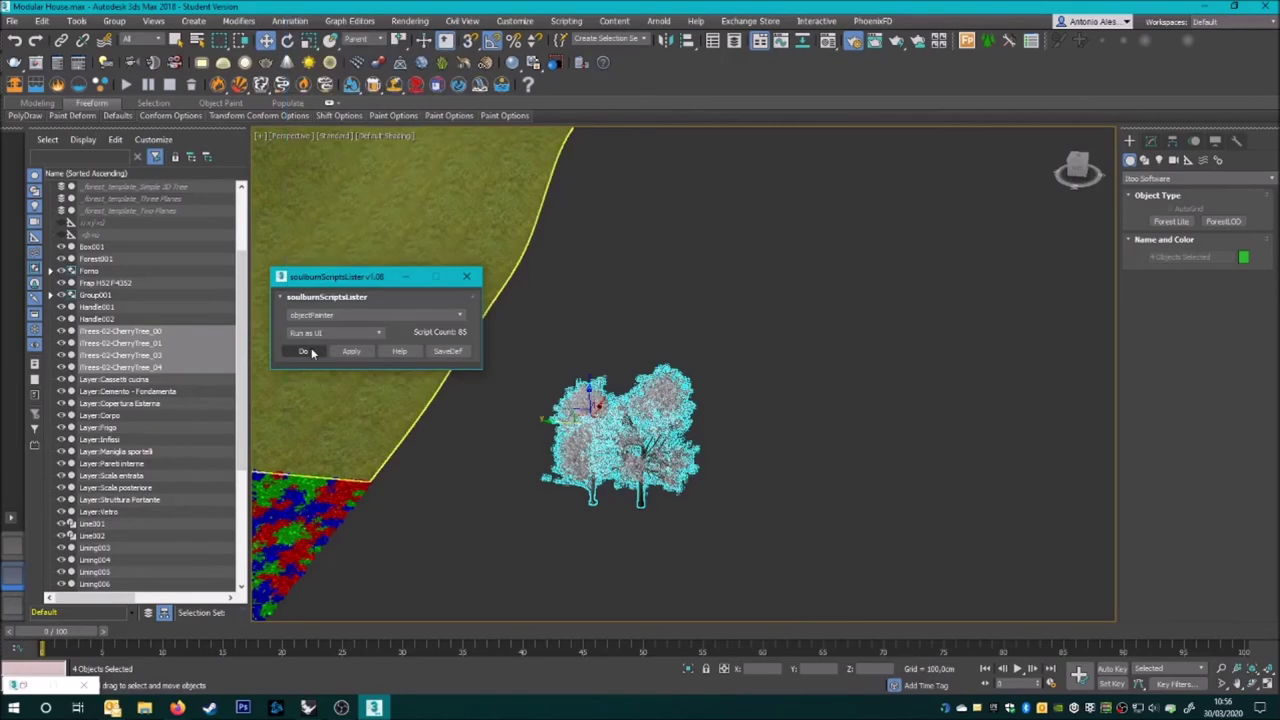
{"action": "left_click", "coordinate": [303, 350]}
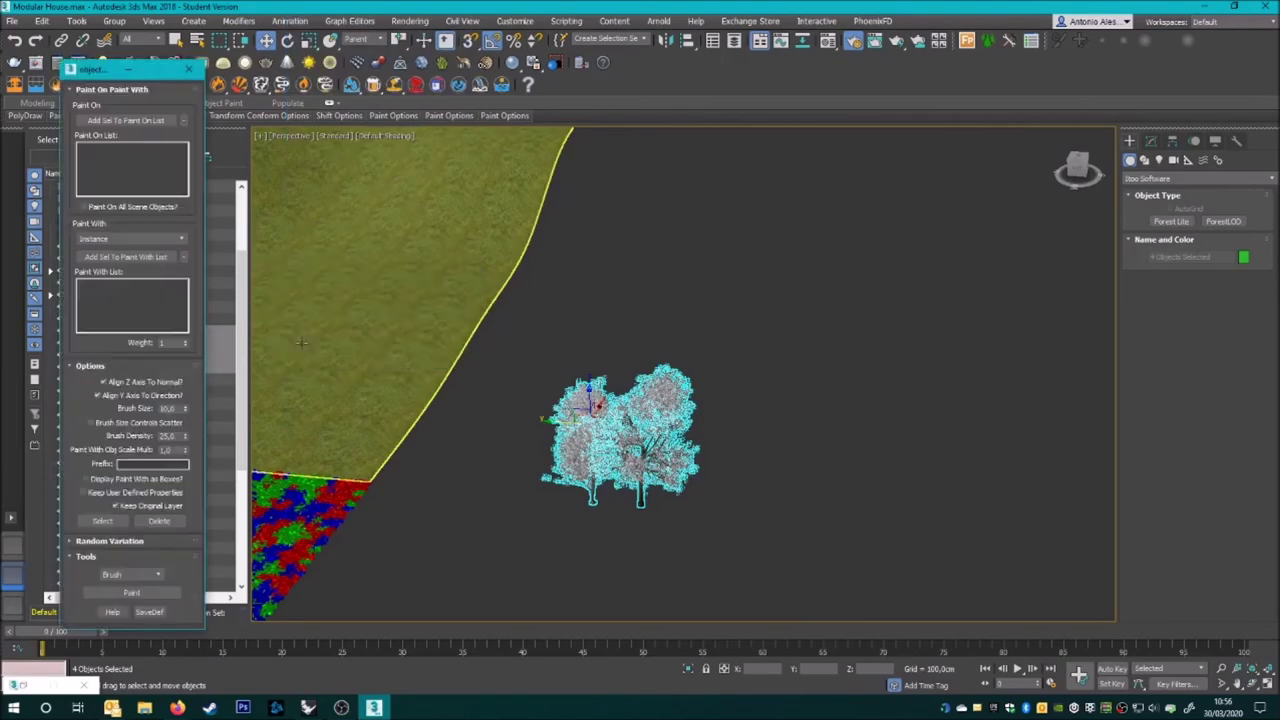
- Add the cherry trees as paint objects and pick the ground plane as the paint surface
{"action": "left_click", "coordinate": [113, 120]}
{"action": "left_click", "coordinate": [340, 248]}
{"action": "key", "text": "z"}
{"action": "scroll", "coordinate": [400, 420], "scroll_direction": "up", "scroll_amount": 3}
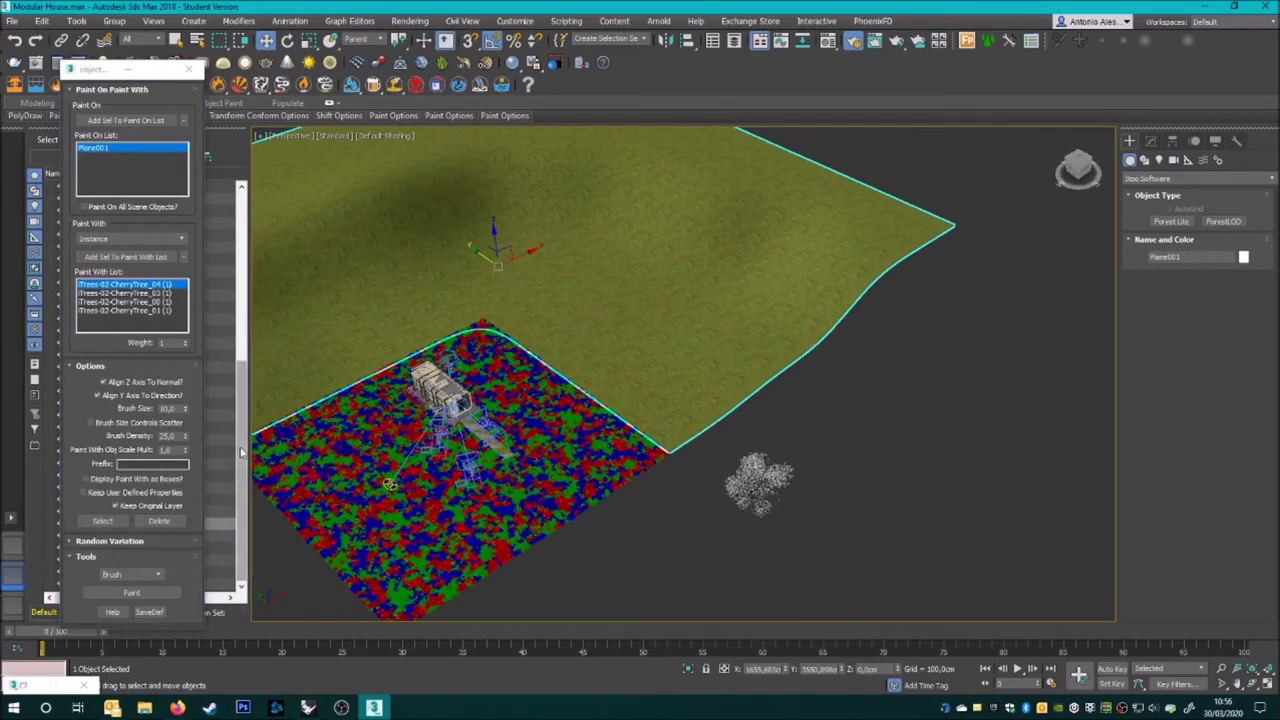
{"action": "key", "text": "t"}
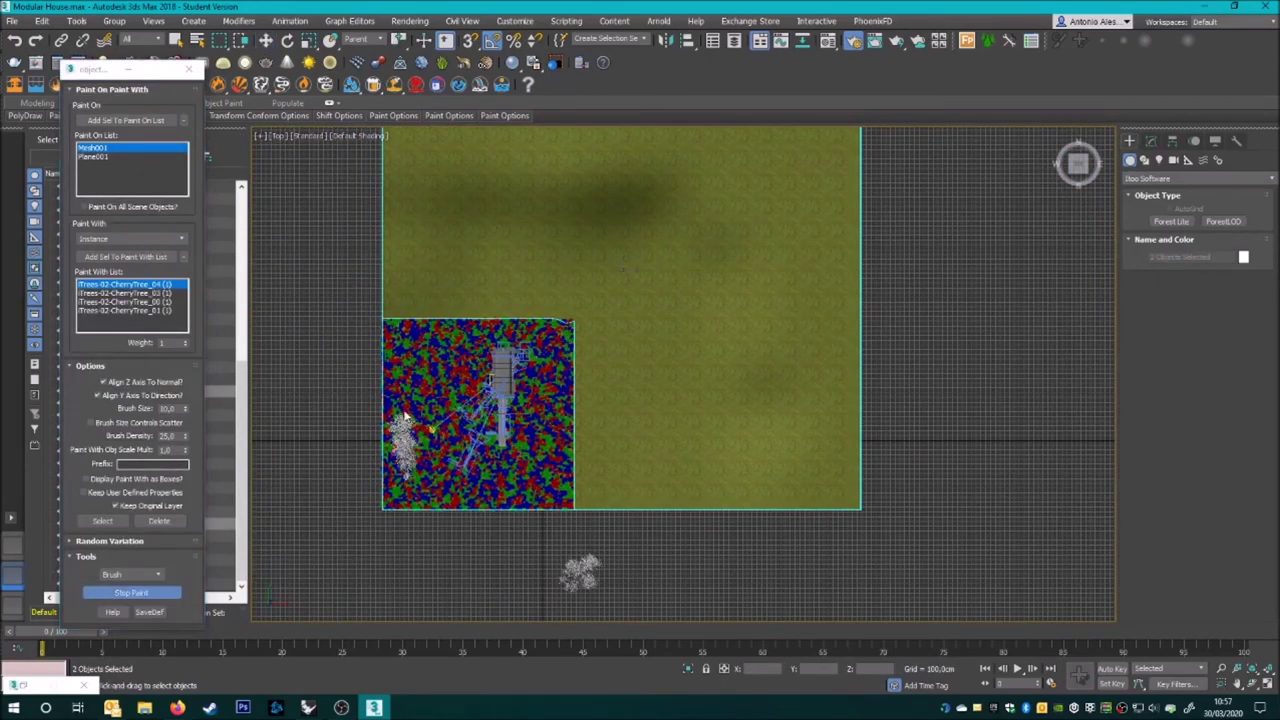
{"action": "scroll", "coordinate": [420, 400], "scroll_direction": "up", "scroll_amount": 5}
{"action": "scroll", "coordinate": [474, 366], "scroll_direction": "down", "scroll_amount": 1}
- Paint cherry tree instances onto Mesh001/Plane001 in Top view, from the left side out over the grass
{"action": "left_click_drag", "start_coordinate": [420, 500], "coordinate": [415, 222]}
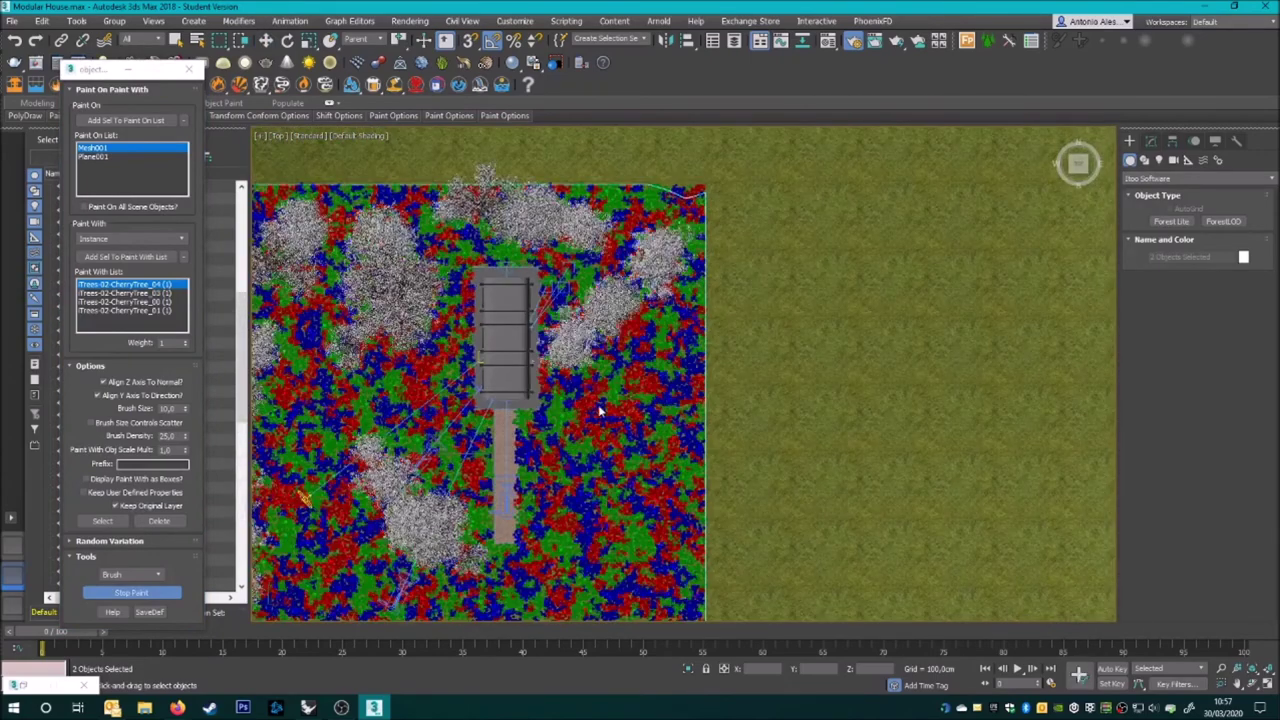
{"action": "middle_click_drag", "start_coordinate": [601, 566], "coordinate": [619, 388]}
{"action": "key", "text": "shift+z"}
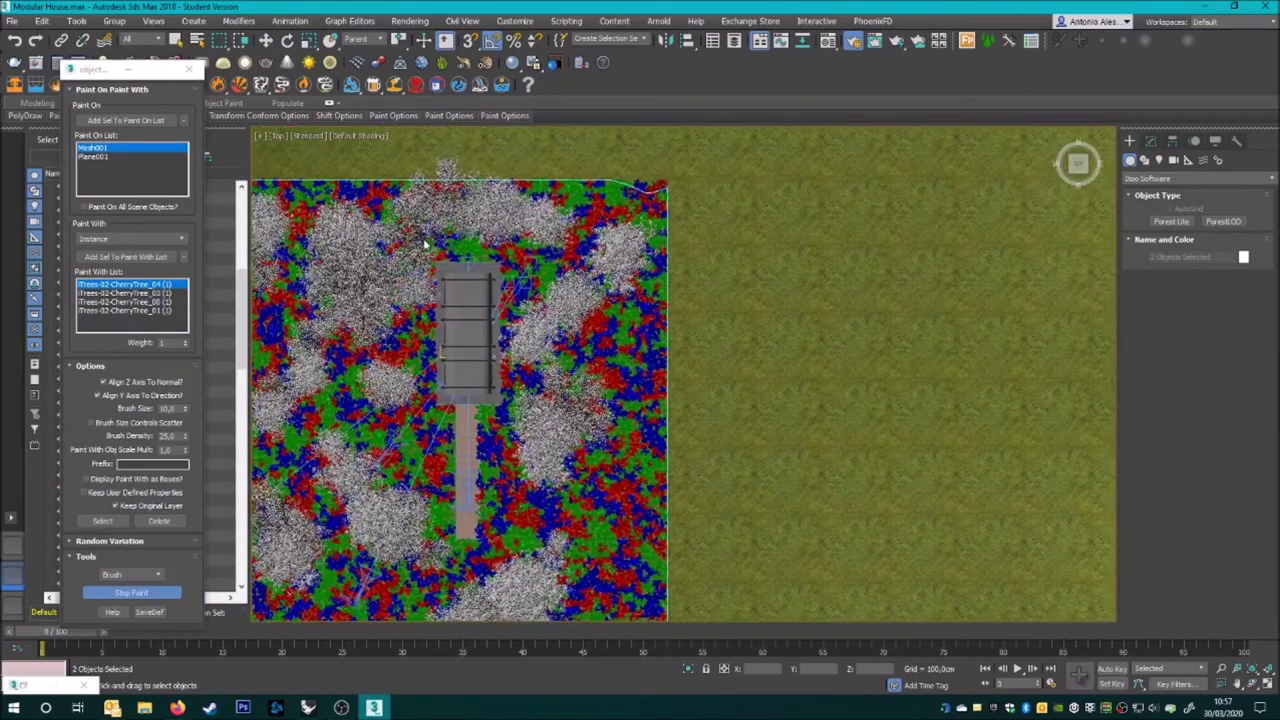
{"action": "scroll", "coordinate": [592, 262], "scroll_direction": "down", "scroll_amount": 3}
{"action": "scroll", "coordinate": [555, 478], "scroll_direction": "up", "scroll_amount": 2}
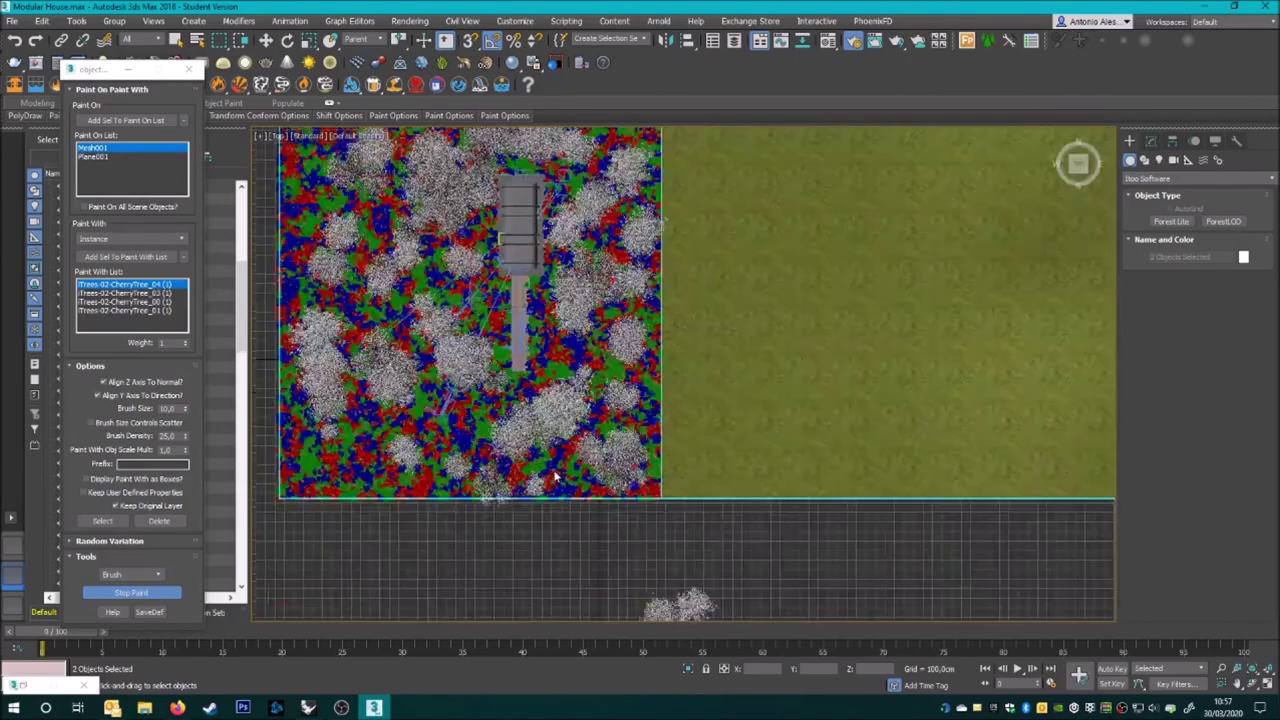
{"action": "scroll", "coordinate": [457, 430], "scroll_direction": "down", "scroll_amount": 4}
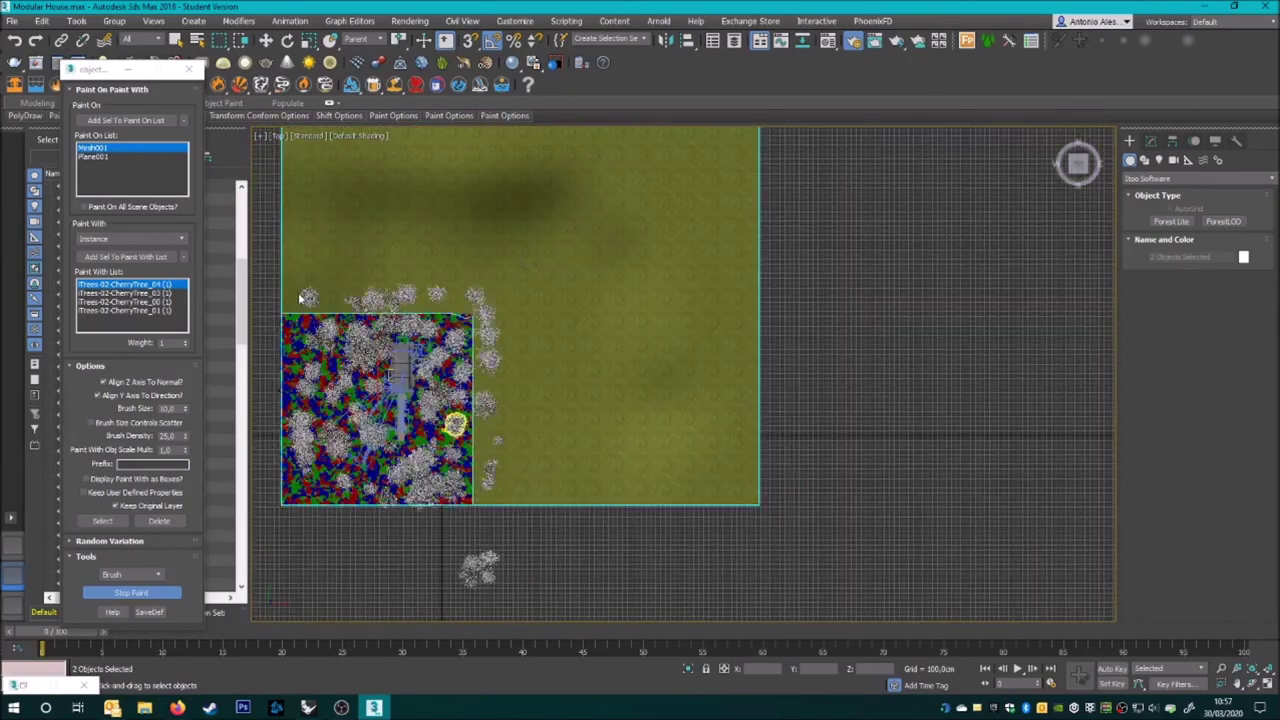
{"action": "scroll", "coordinate": [312, 298], "scroll_direction": "up", "scroll_amount": 3}
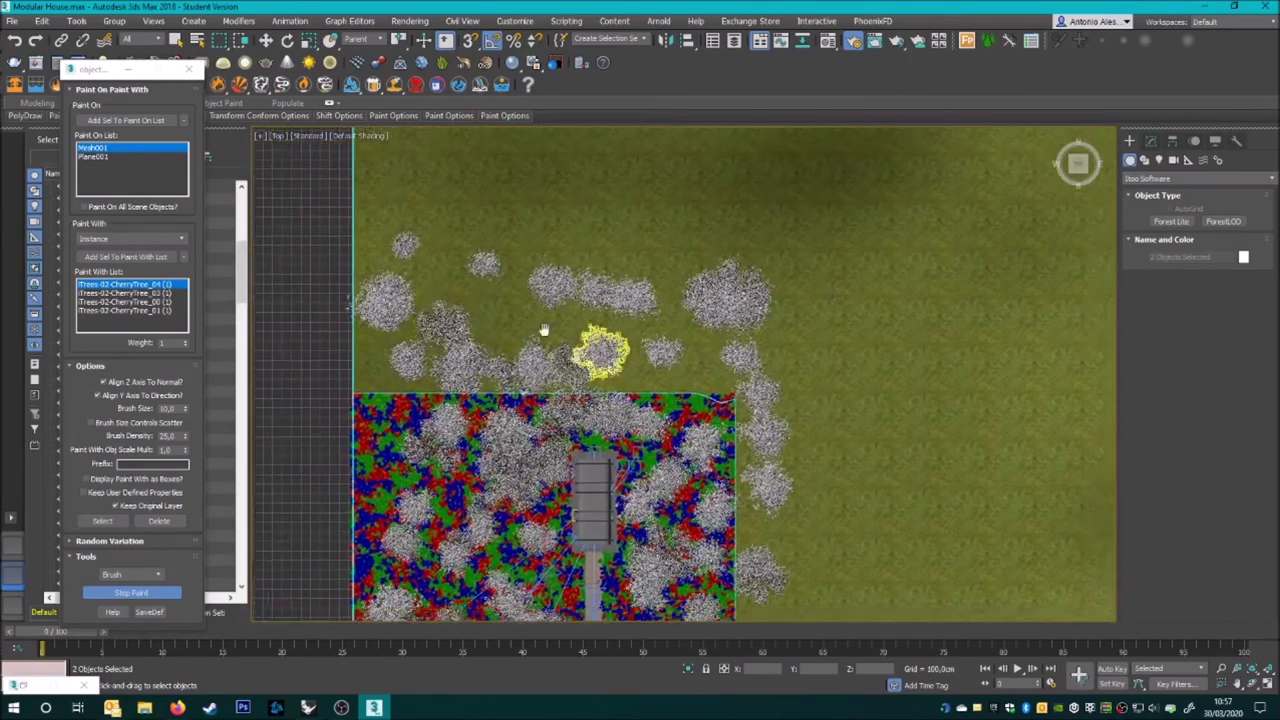
{"action": "scroll", "coordinate": [290, 252], "scroll_direction": "down", "scroll_amount": 2}
{"action": "scroll", "coordinate": [410, 480], "scroll_direction": "up", "scroll_amount": 5}
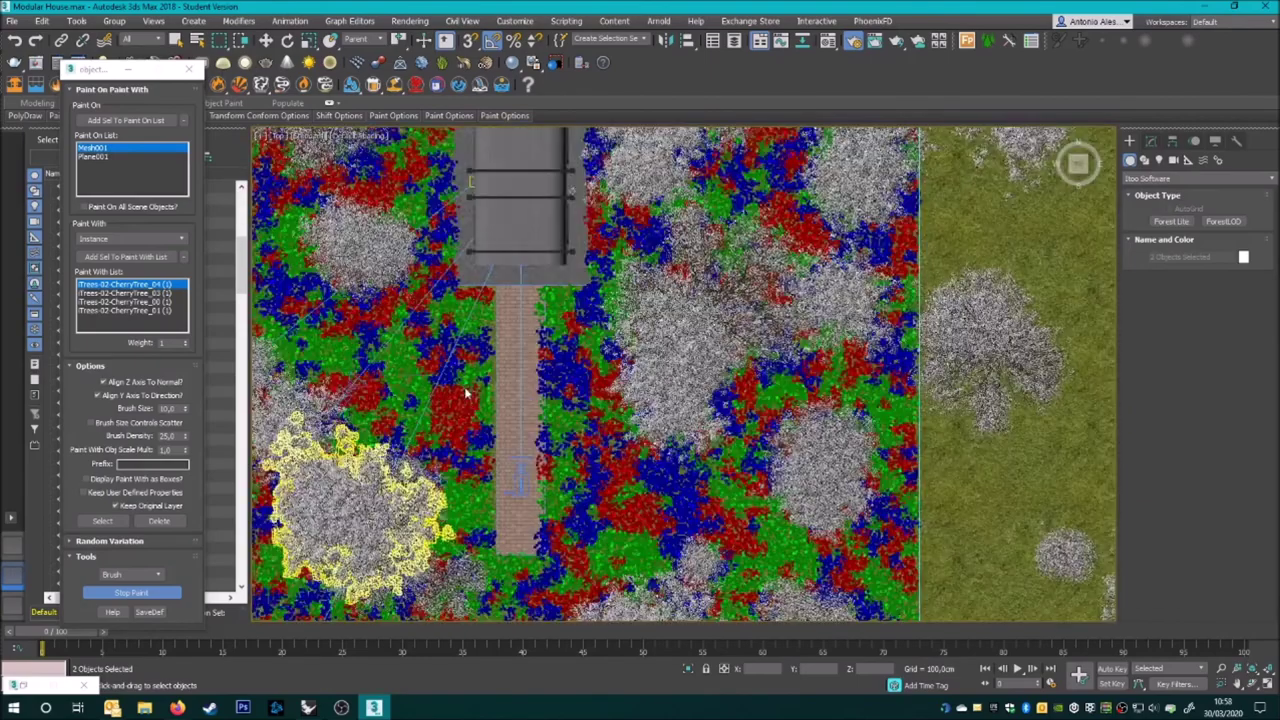
{"action": "key", "text": "z"}
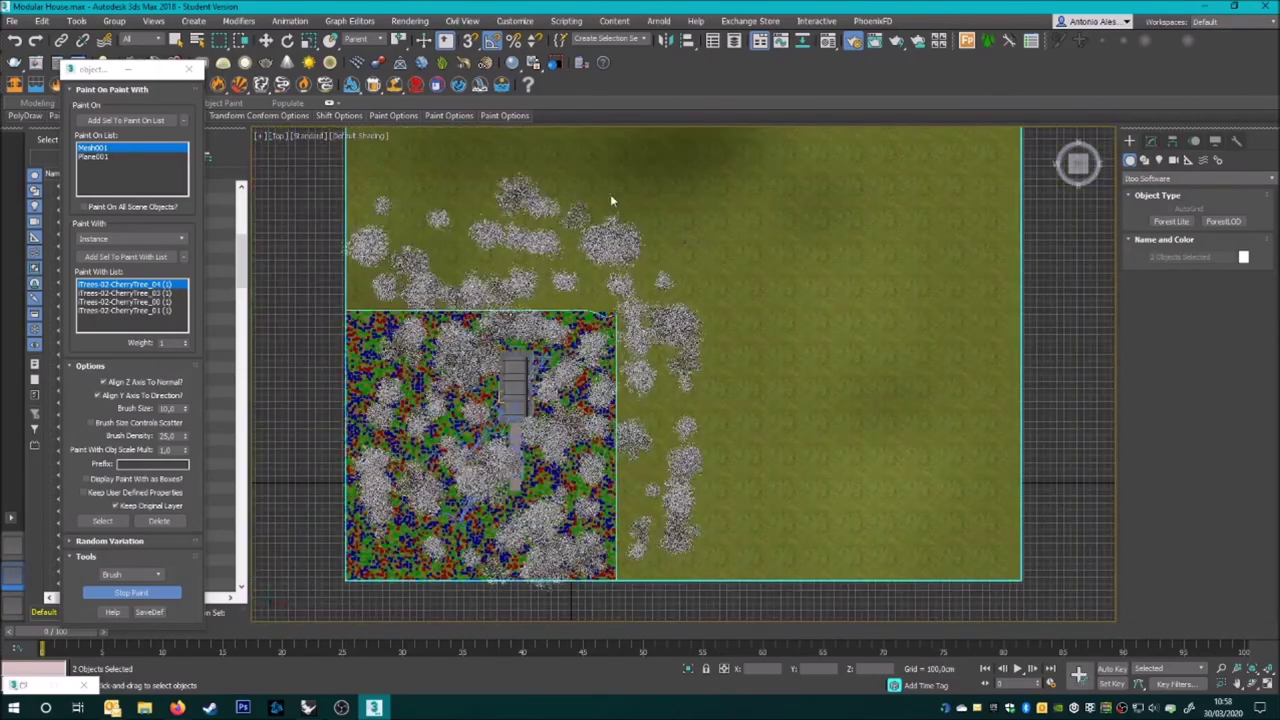
{"action": "middle_click_drag", "start_coordinate": [610, 194], "coordinate": [620, 219]}
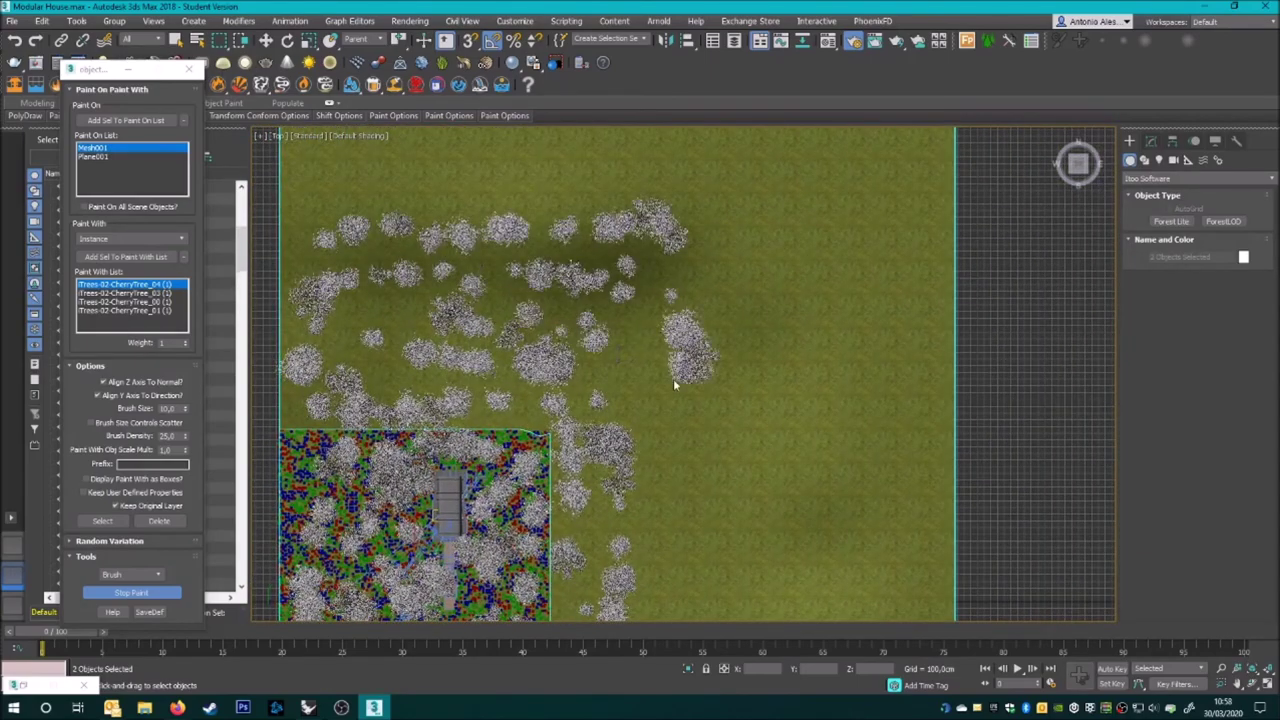
{"action": "middle_click_drag", "start_coordinate": [630, 441], "coordinate": [694, 311]}
- Stop painting and pick out individual painted cherry trees in Top view
{"action": "left_click", "coordinate": [191, 72]}
{"action": "scroll", "coordinate": [480, 420], "scroll_direction": "up", "scroll_amount": 5}
{"action": "left_click", "coordinate": [566, 414]}
{"action": "scroll", "coordinate": [566, 414], "scroll_direction": "down", "scroll_amount": 2}
{"action": "middle_click_drag", "start_coordinate": [488, 256], "coordinate": [486, 368]}
{"action": "scroll", "coordinate": [486, 368], "scroll_direction": "up", "scroll_amount": 5}
{"action": "left_click", "coordinate": [714, 314]}
{"action": "scroll", "coordinate": [714, 314], "scroll_direction": "down", "scroll_amount": 5}
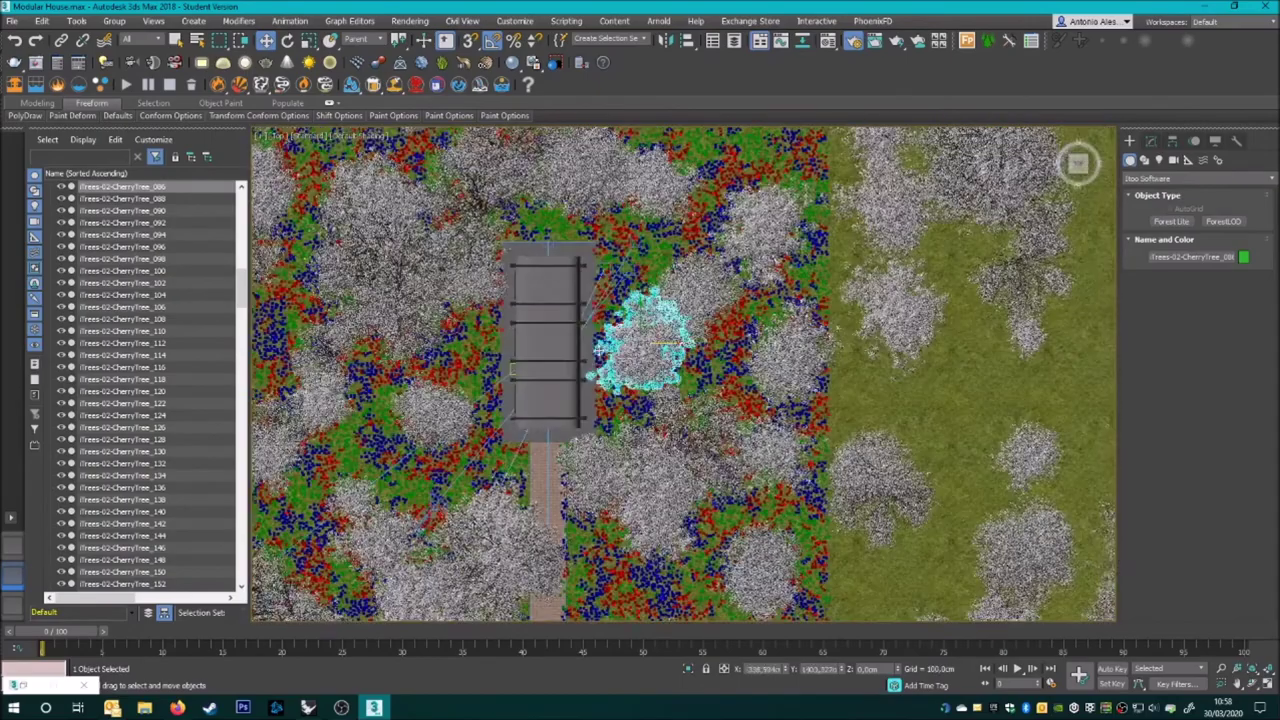
- Delete one stray cherry tree from the camera view
{"action": "key", "text": "c"}
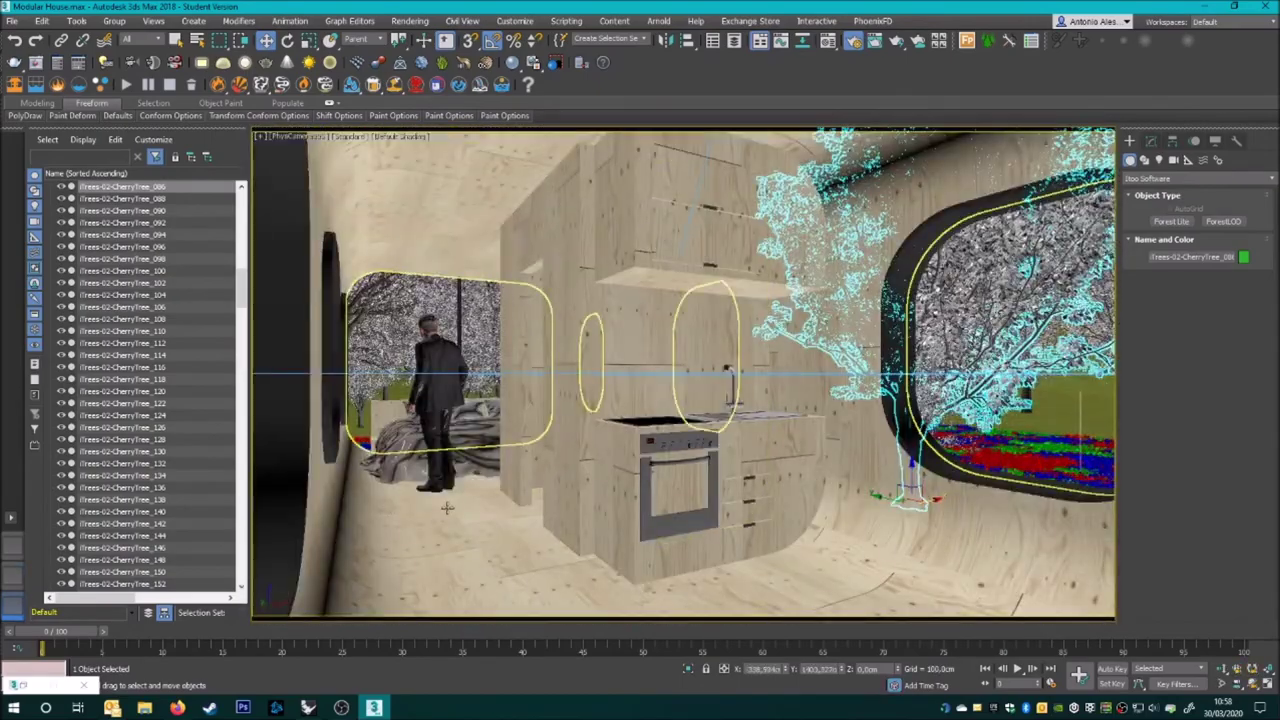
{"action": "scroll", "coordinate": [447, 508], "scroll_direction": "up", "scroll_amount": 10}
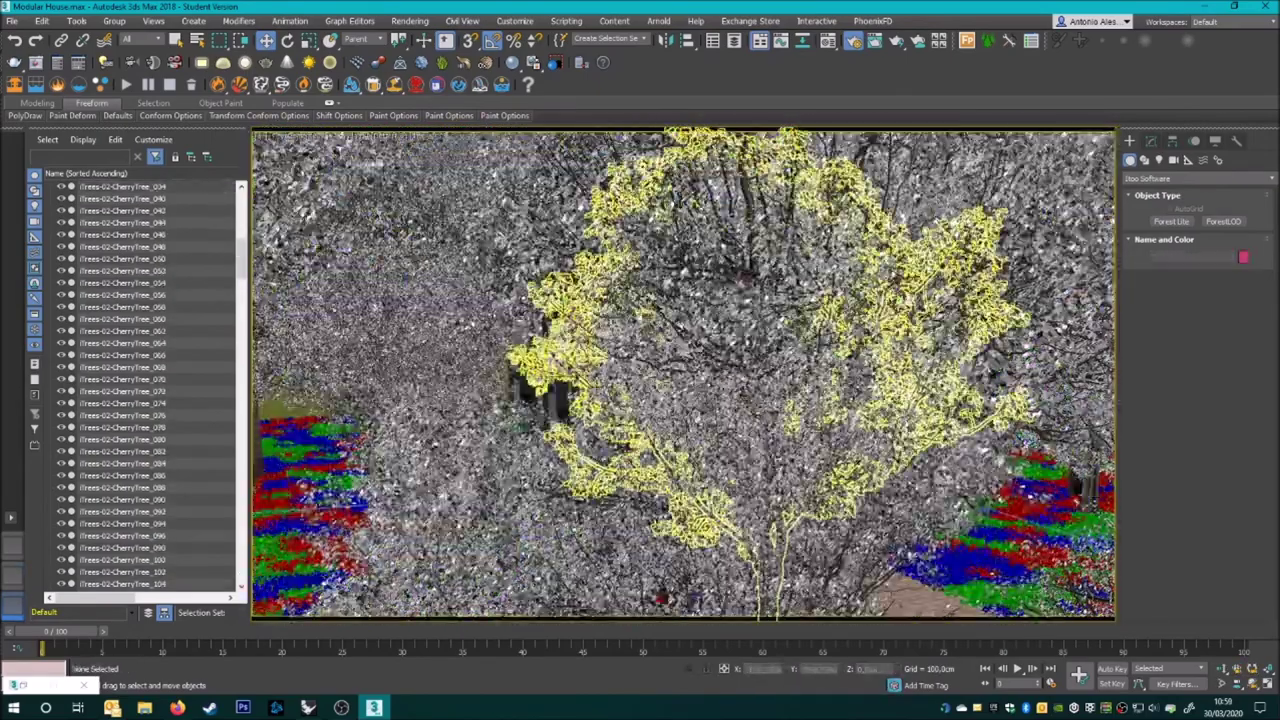
{"action": "left_click", "coordinate": [626, 316]}
{"action": "scroll", "coordinate": [626, 316], "scroll_direction": "up", "scroll_amount": 5}
{"action": "scroll", "coordinate": [626, 316], "scroll_direction": "down", "scroll_amount": 5}
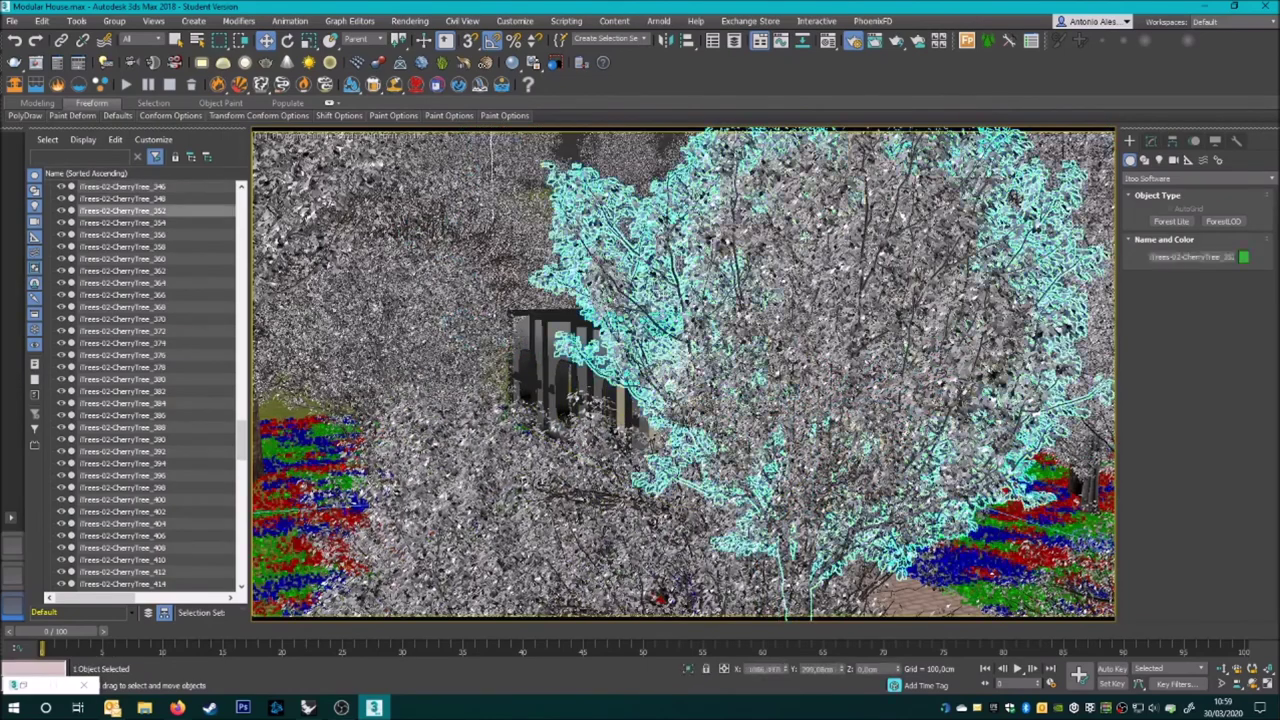
{"action": "scroll", "coordinate": [790, 420], "scroll_direction": "down", "scroll_amount": 5}
{"action": "left_click", "coordinate": [790, 420]}
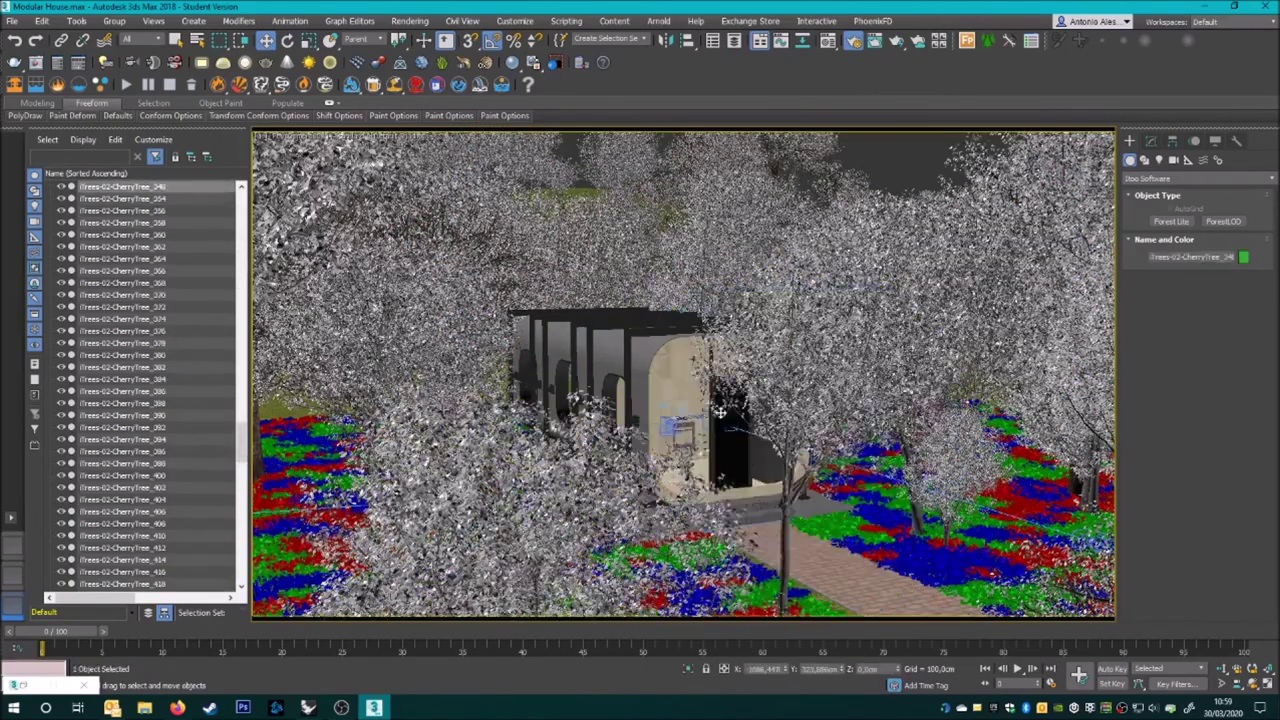
{"action": "key", "text": "Delete"}
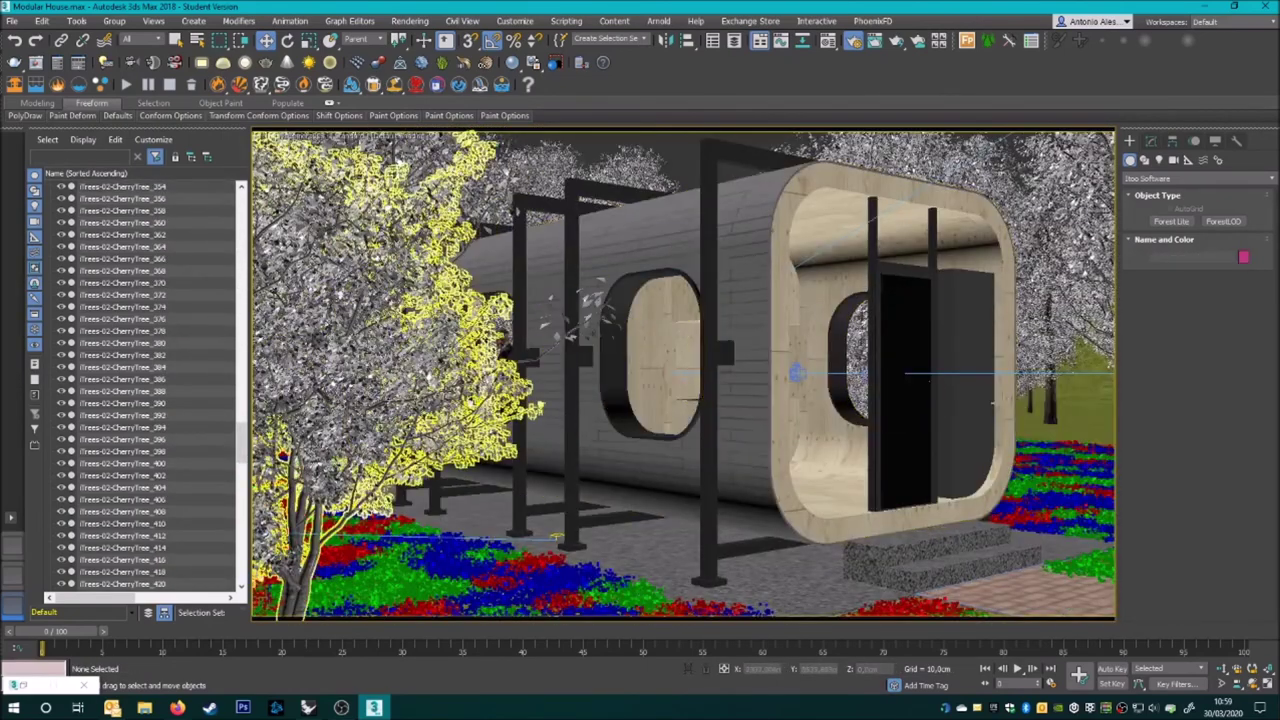
- Shift the left cherry tree further left, then deselect it
{"action": "left_click", "coordinate": [368, 400]}
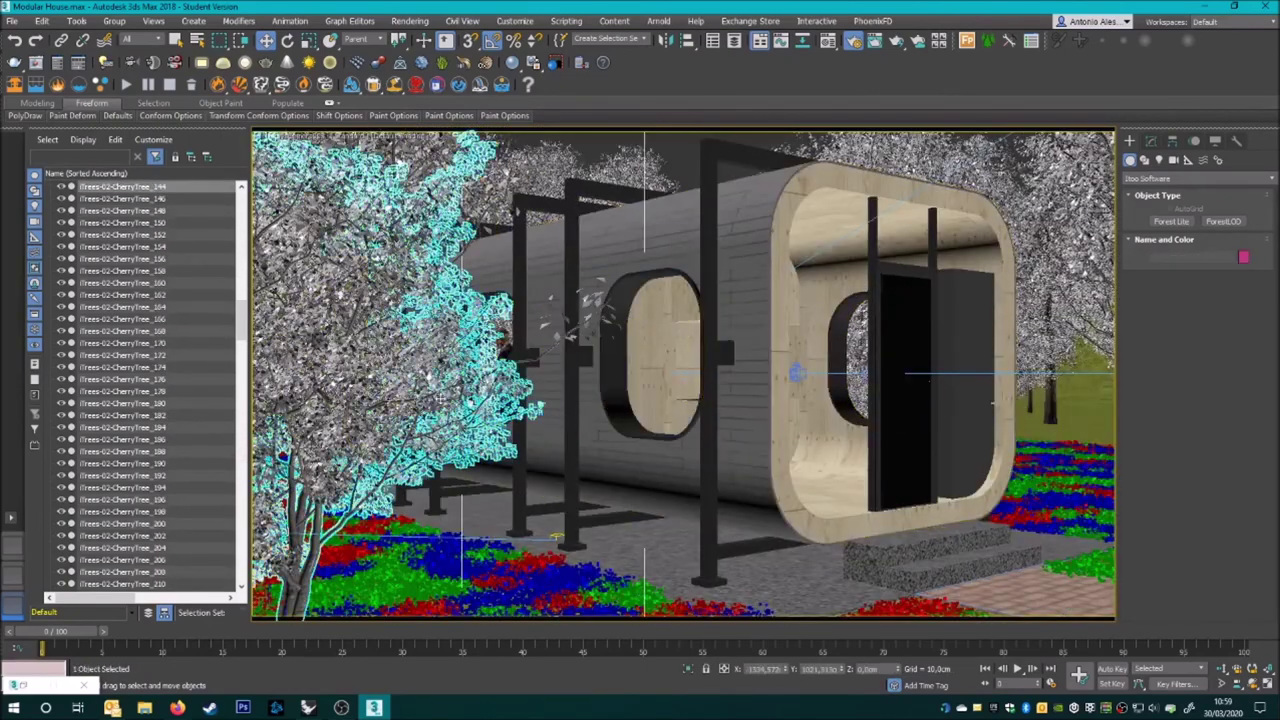
{"action": "key", "text": "t"}
{"action": "key", "text": "shift+z"}
{"action": "key", "text": "shift+z"}
{"action": "key", "text": "shift+z"}
{"action": "left_click_drag", "start_coordinate": [460, 380], "coordinate": [237, 590]}
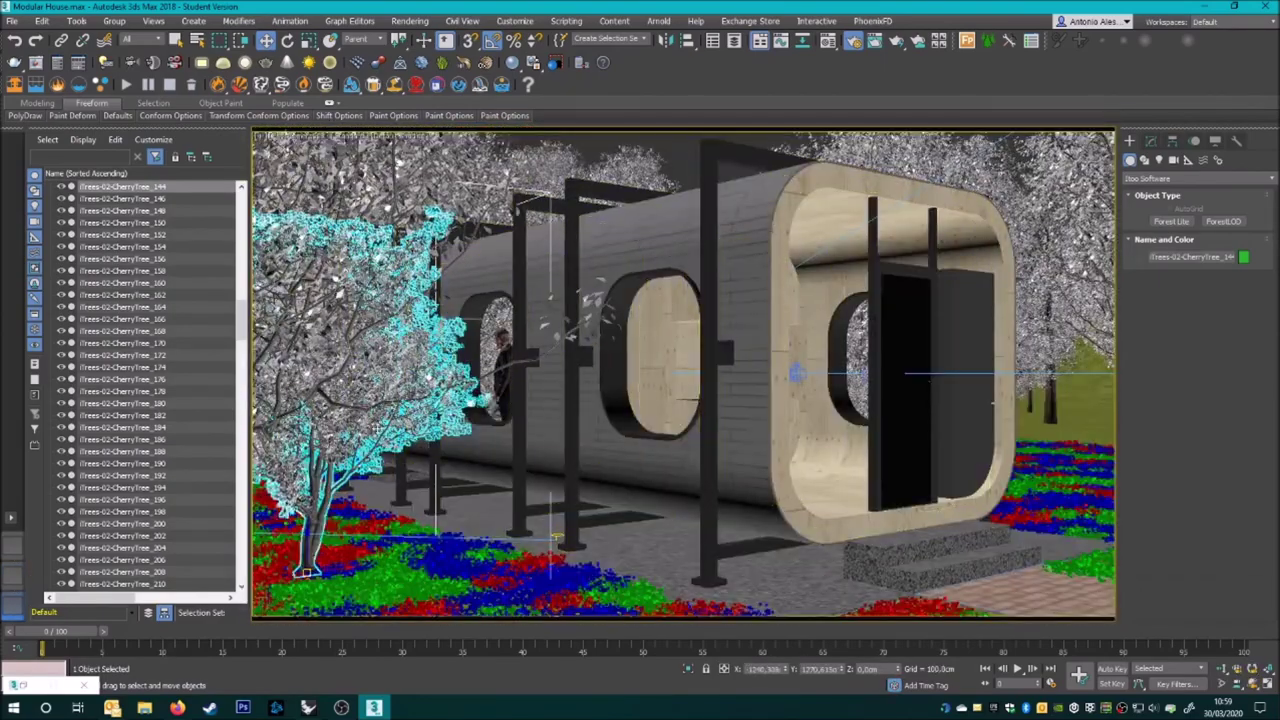
{"action": "key", "text": "shift+y"}
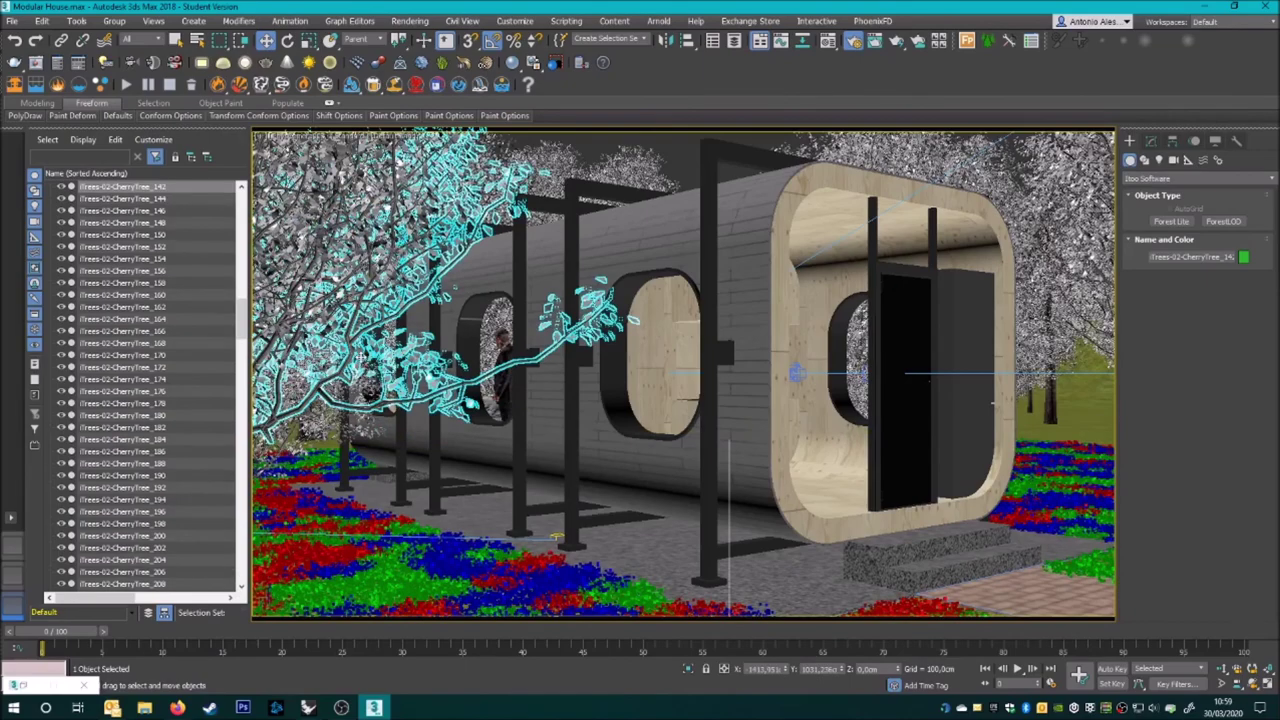
{"action": "key", "text": "shift+y"}
{"action": "key", "text": "shift+y"}
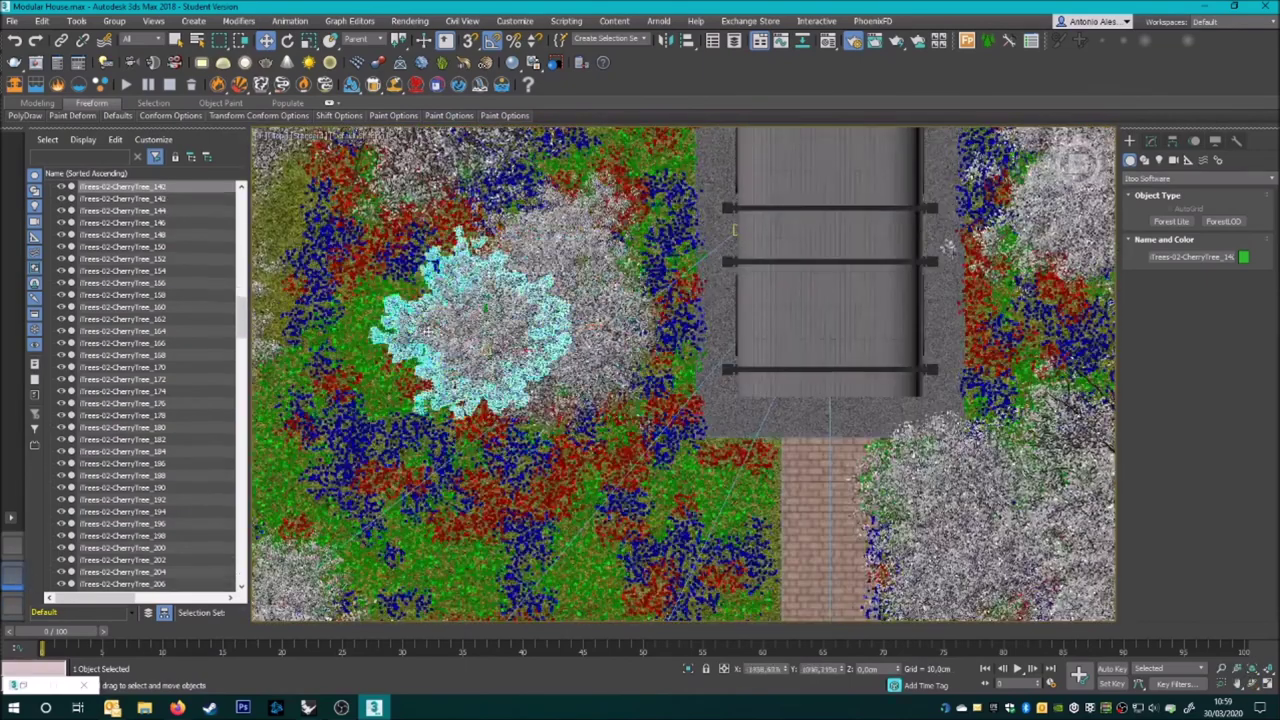
{"action": "key", "text": "shift+z"}
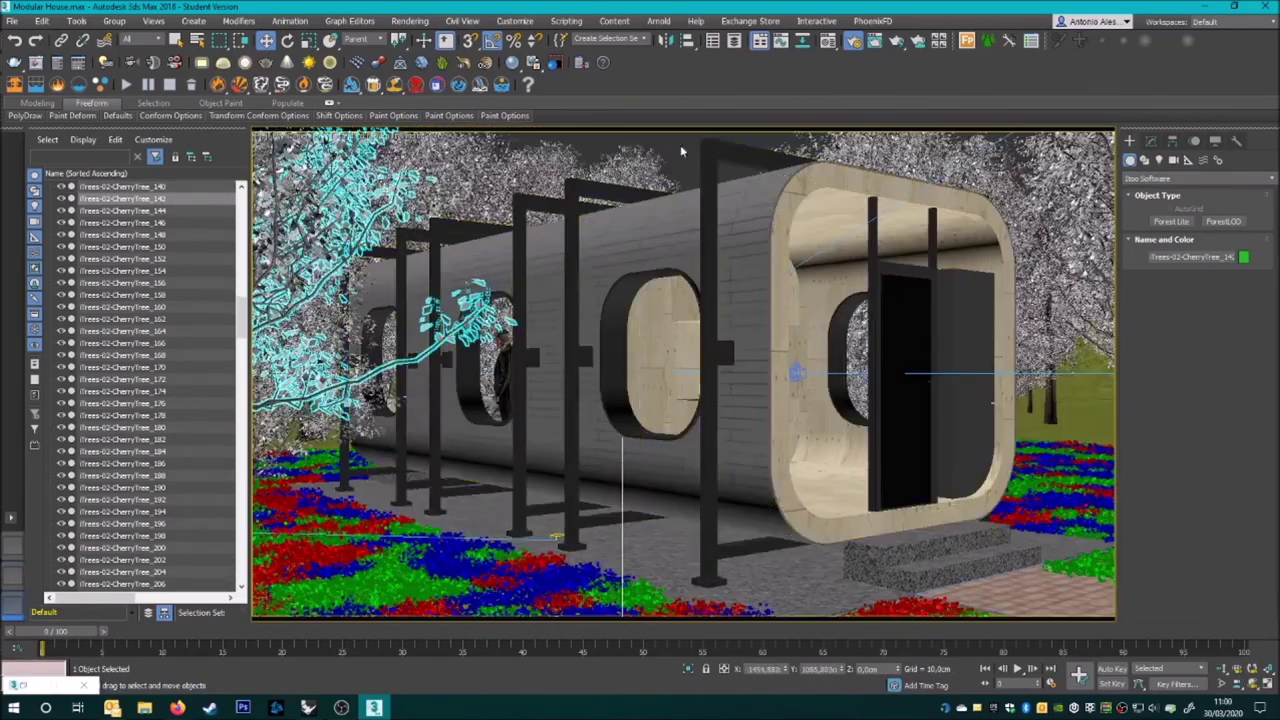
{"action": "left_click", "coordinate": [681, 151]}
- Switch the viewport to an exterior camera view
{"action": "key", "text": "shift+z"}
{"action": "key", "text": "shift+z"}
{"action": "key", "text": "c"}
{"action": "left_click", "coordinate": [657, 443]}
{"action": "key", "text": "shift+z"}
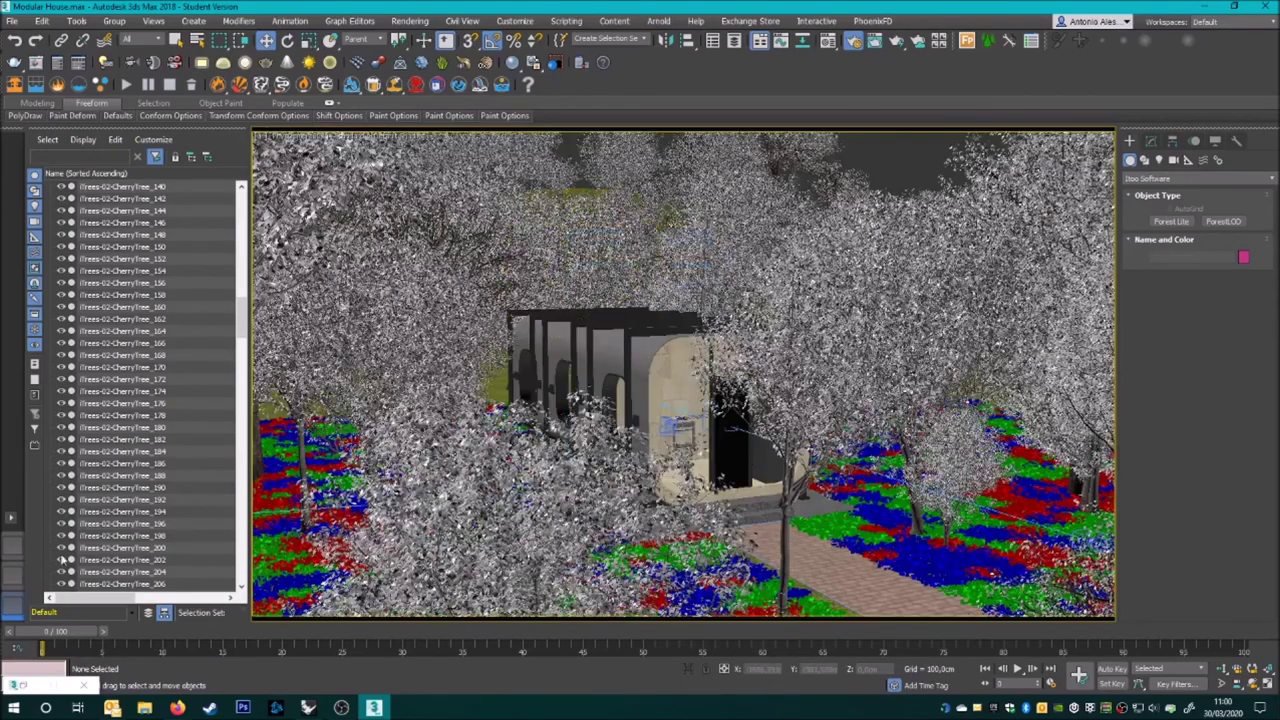
{"action": "scroll", "coordinate": [150, 420], "scroll_direction": "down", "scroll_amount": 10}
- Select all CherryTree entries in Scene Explorer, group them as Alberi, and hide the group
{"action": "left_click", "coordinate": [160, 442]}
{"action": "scroll", "coordinate": [200, 420], "scroll_direction": "down", "scroll_amount": 5}
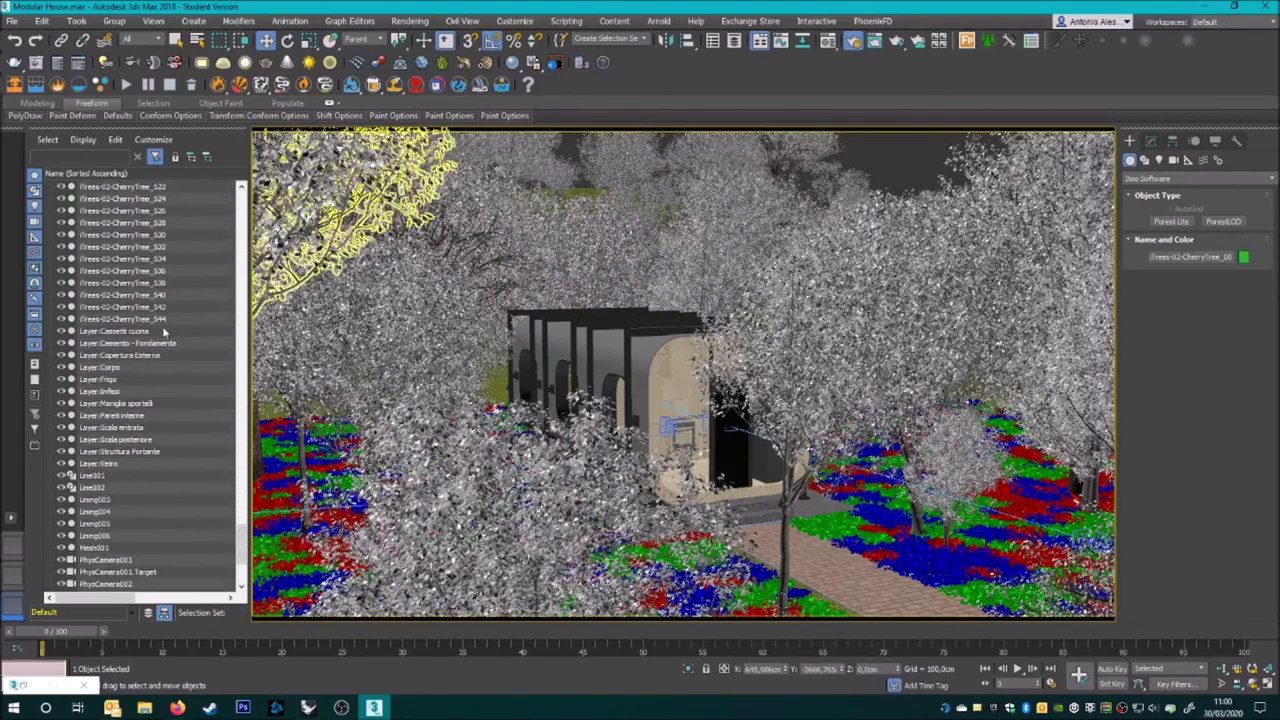
{"action": "left_click", "coordinate": [160, 319], "text": "shift"}
{"action": "left_click", "coordinate": [114, 21]}
{"action": "left_click", "coordinate": [125, 36]}
{"action": "key", "text": "Return"}
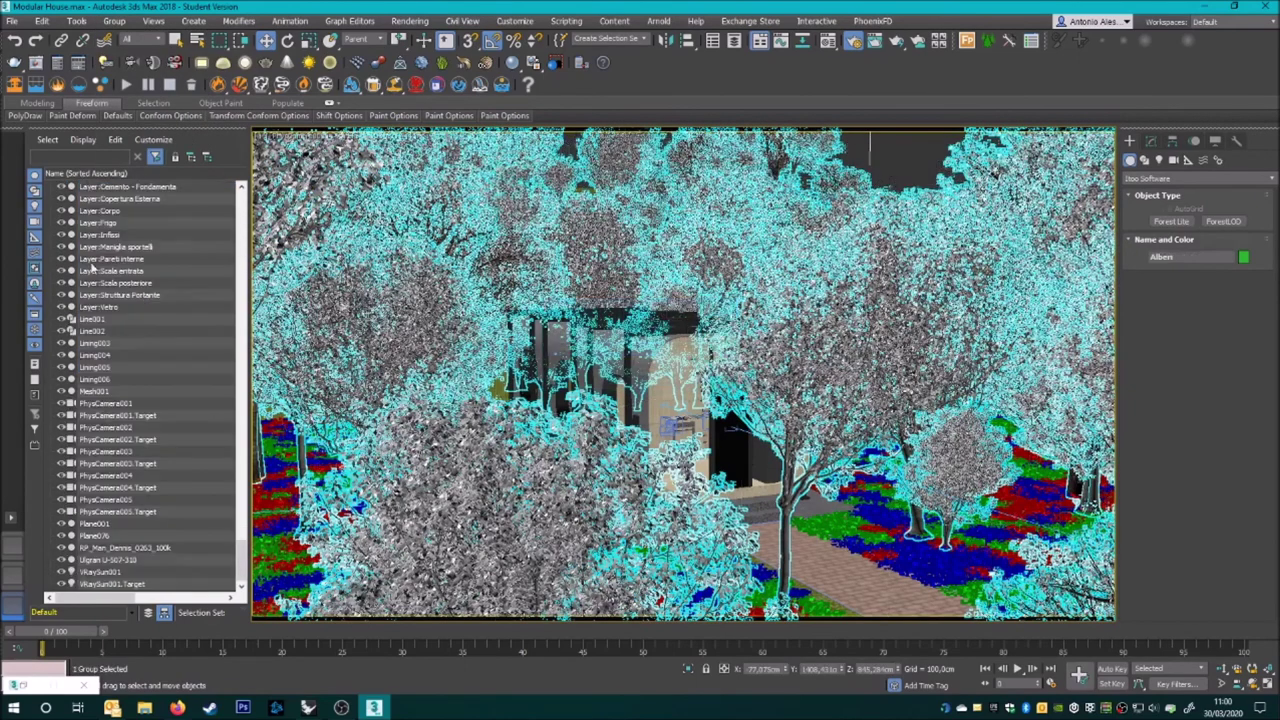
{"action": "left_click", "coordinate": [74, 291]}
- Switch to the PhysCamera003 view and unhide all objects
{"action": "key", "text": "c"}
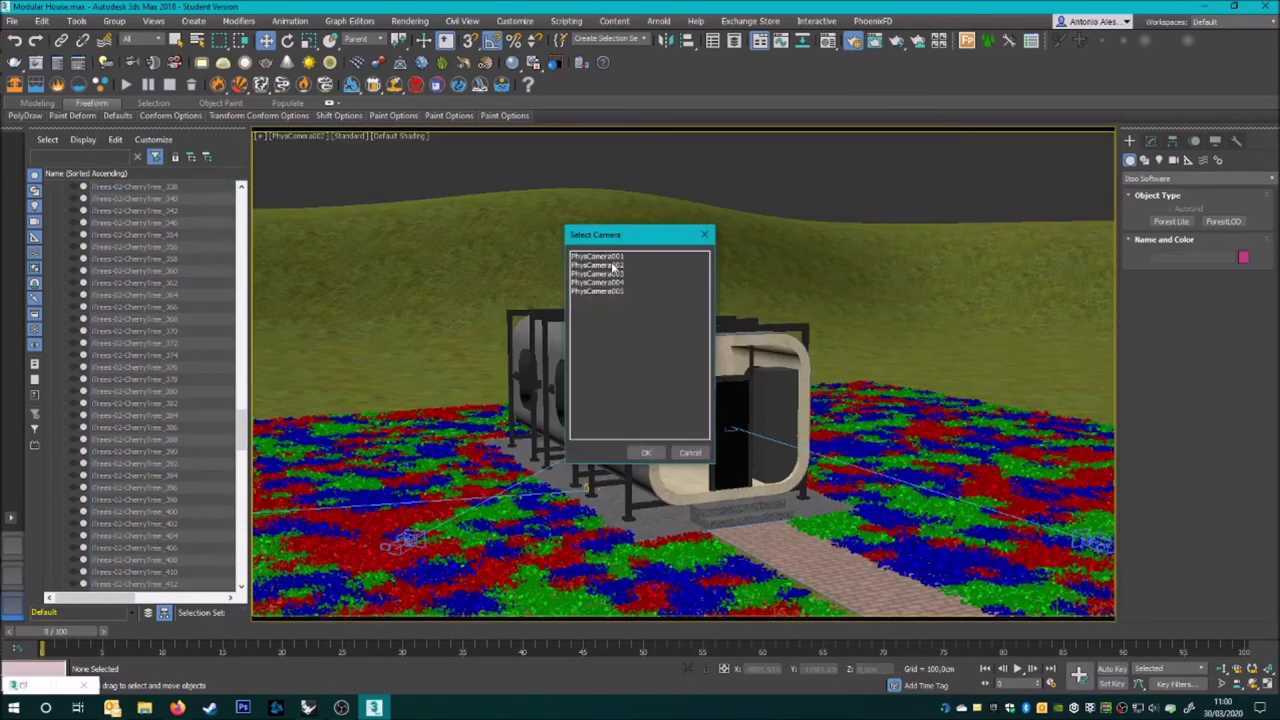
{"action": "double_click", "coordinate": [595, 280]}
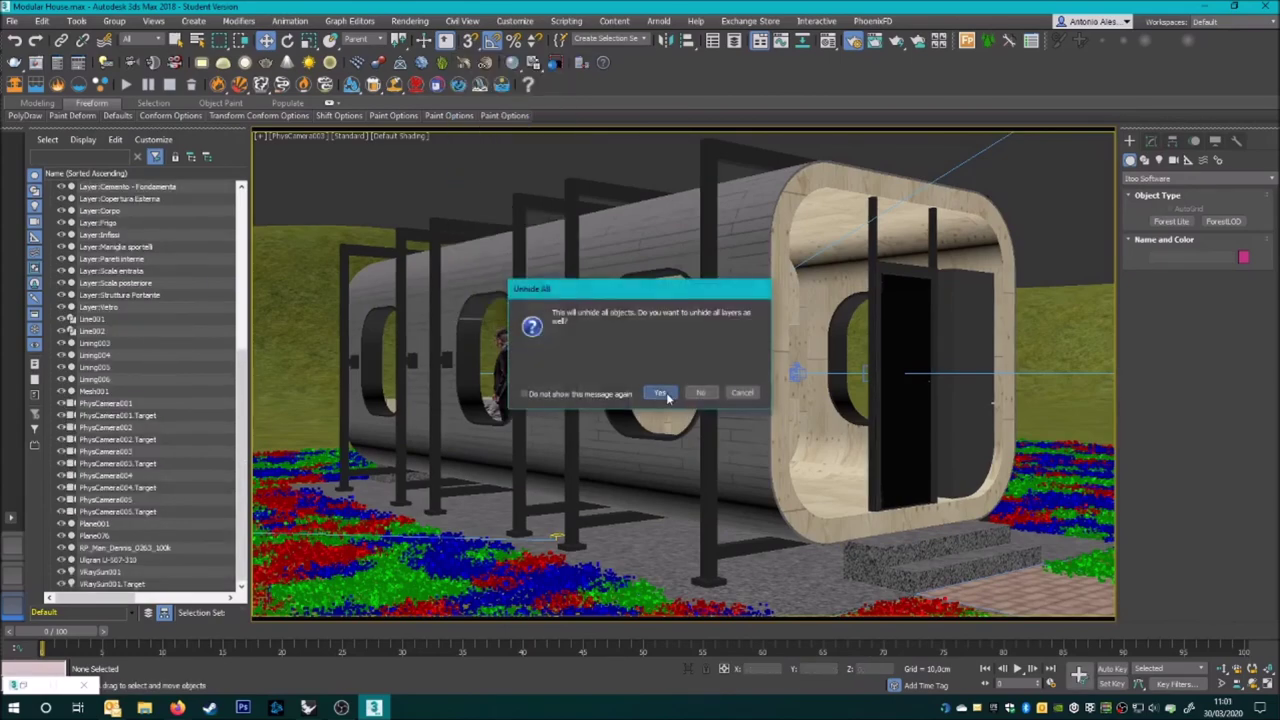
{"action": "left_click", "coordinate": [514, 21]}
- Add the Oggetti folder as an External Files path in Configure User Paths
{"action": "left_click", "coordinate": [528, 164]}
{"action": "left_click", "coordinate": [760, 288]}
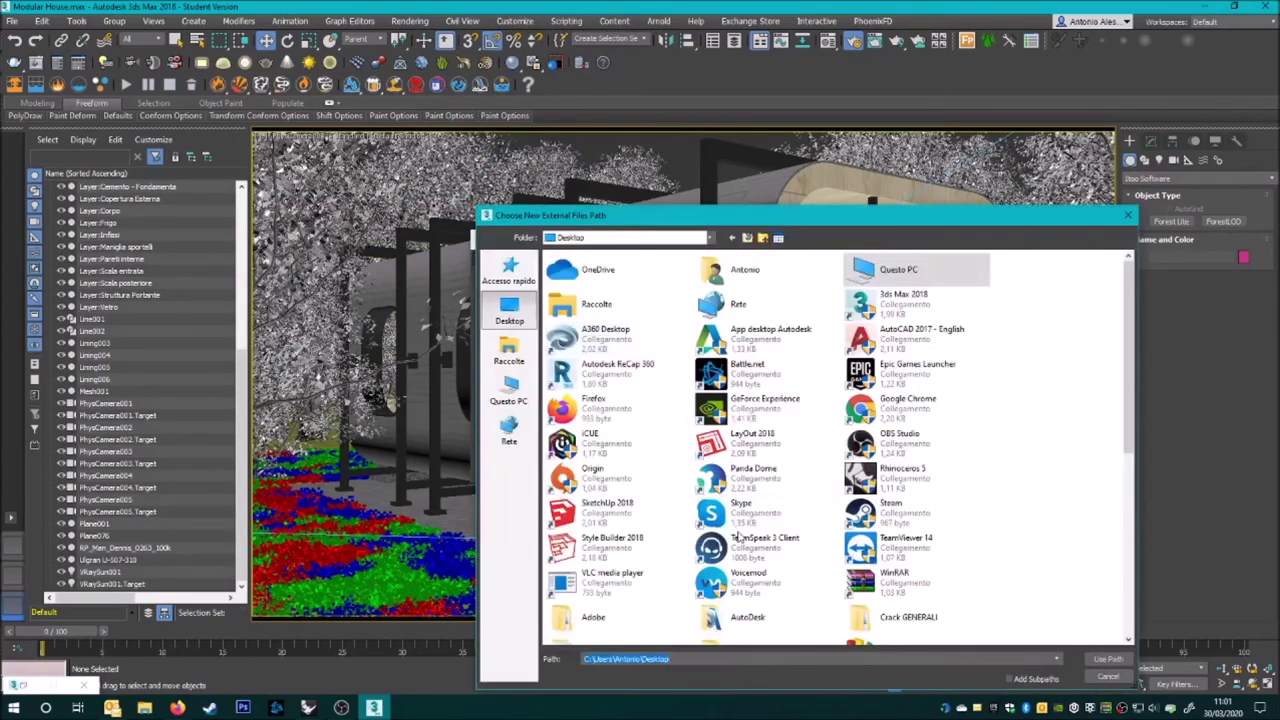
{"action": "double_click", "coordinate": [578, 331]}
{"action": "left_click", "coordinate": [1107, 659]}
{"action": "left_click", "coordinate": [706, 457]}
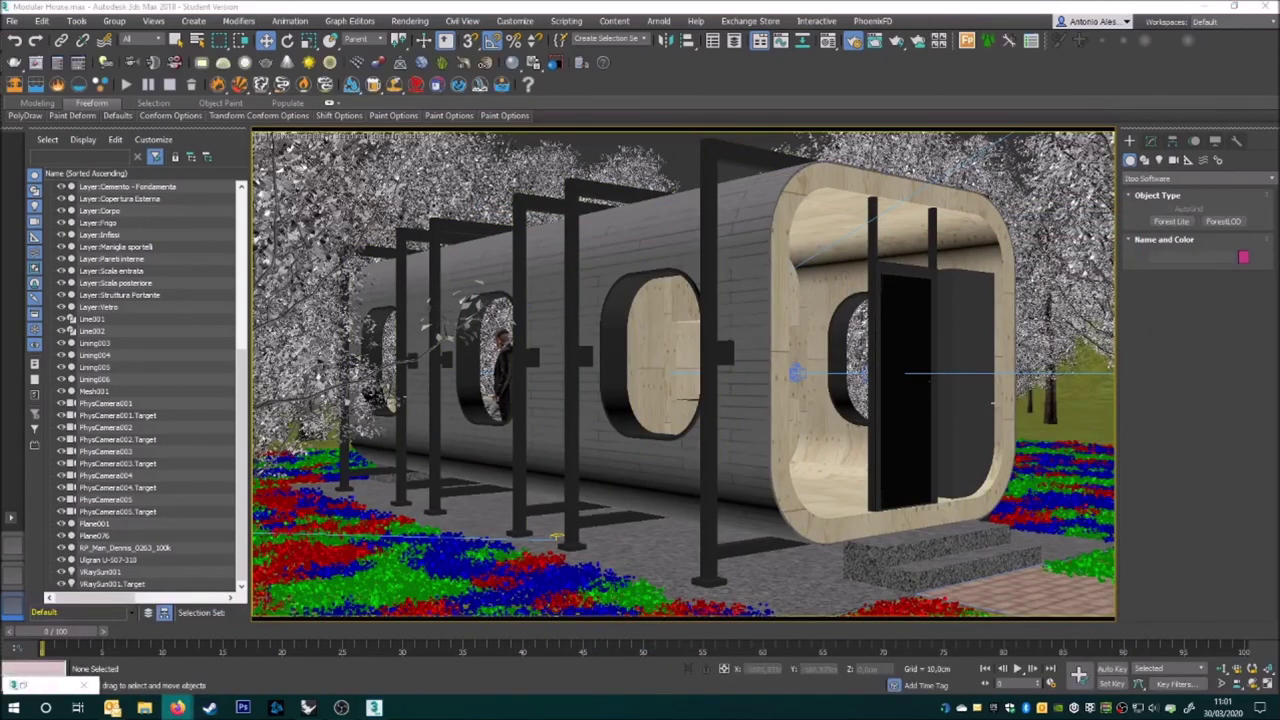
- Start a V-Ray production render of PhysCamera003 at 1920x1080
{"action": "key", "text": "F10"}
{"action": "left_click", "coordinate": [1052, 270]}
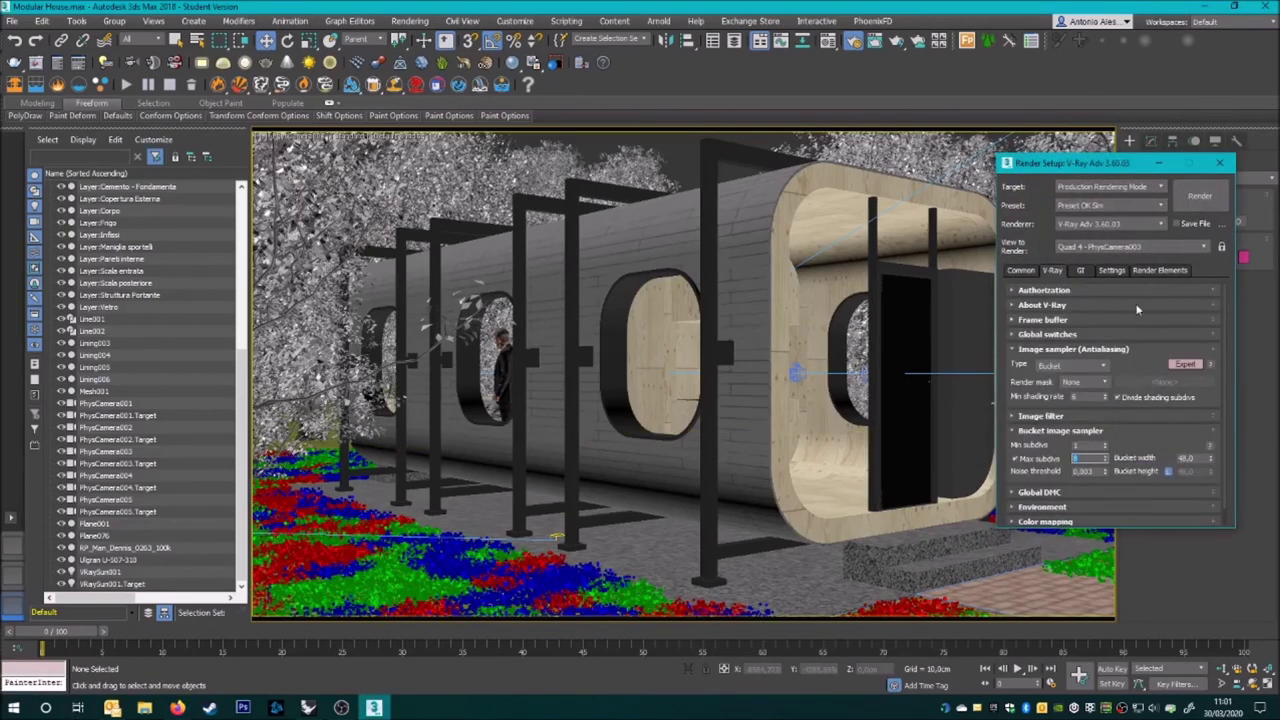
{"action": "left_click", "coordinate": [1020, 270]}
{"action": "key", "text": "shift+q"}
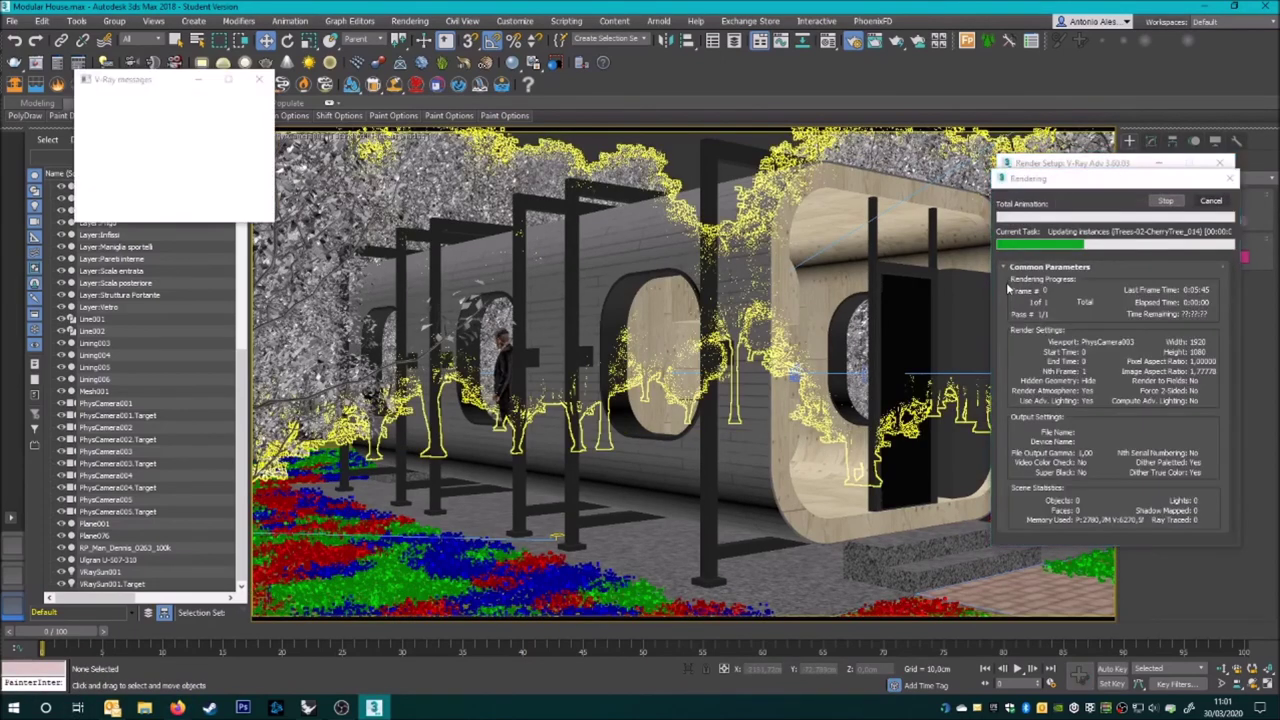